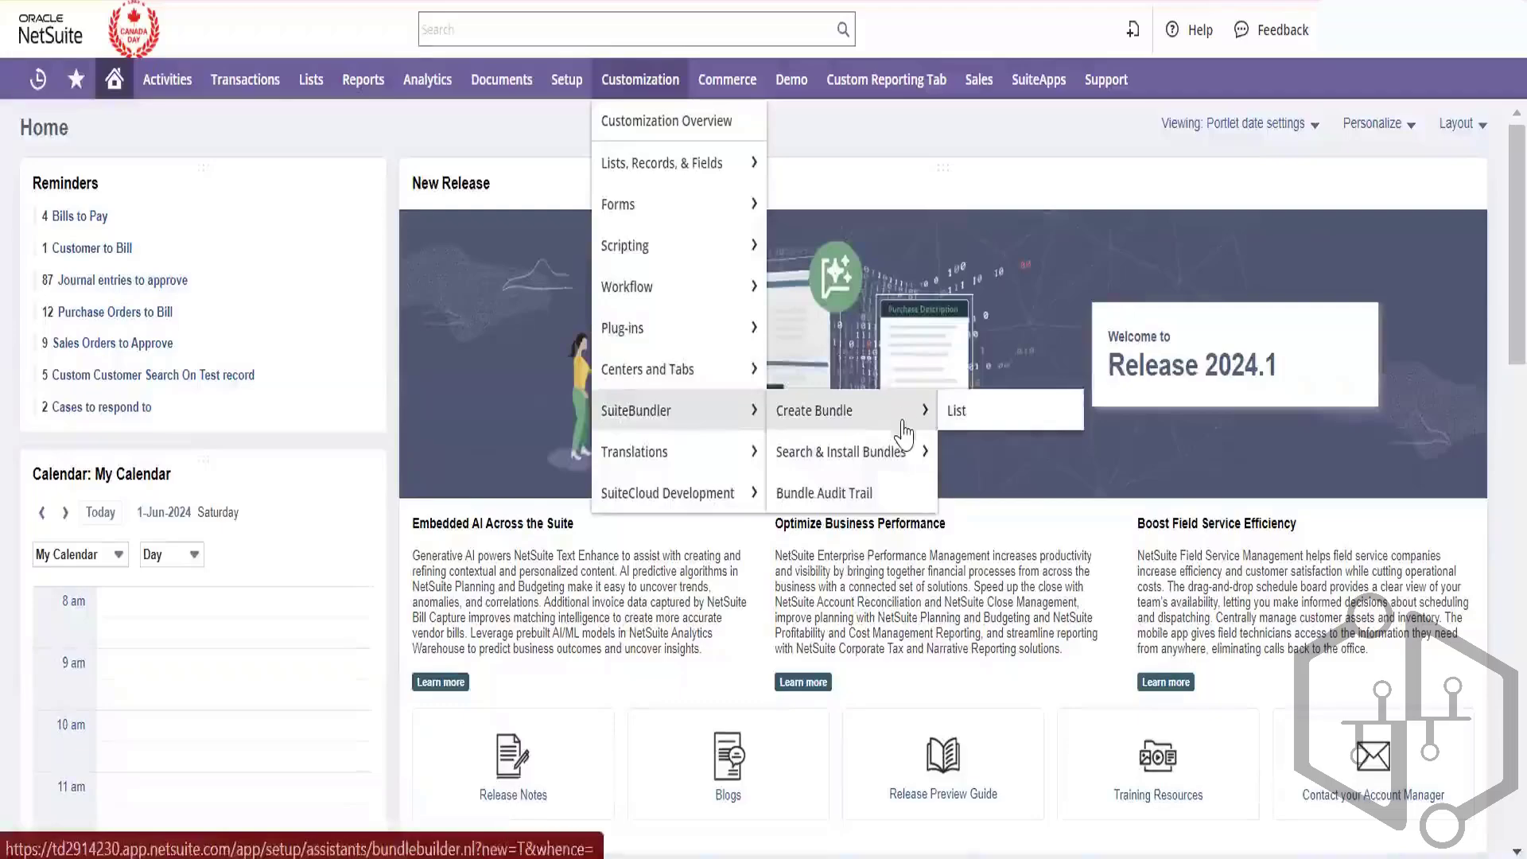
# - Open the Search & Install Bundles page in a new tab and enter the keywords "fixed assets management"
pyautogui.rightClick(897, 451)
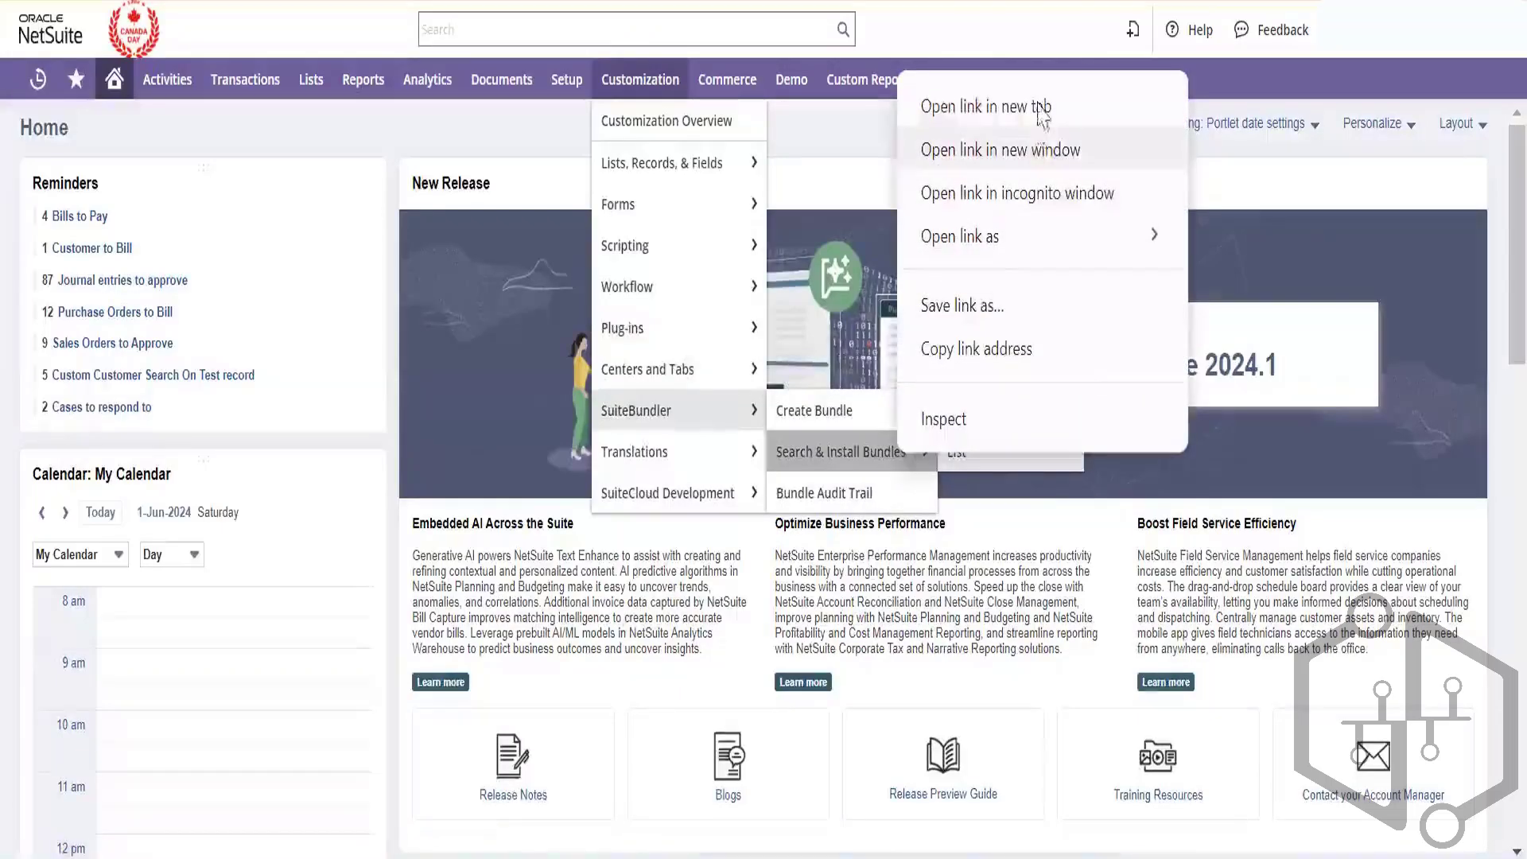
pyautogui.click(988, 105)
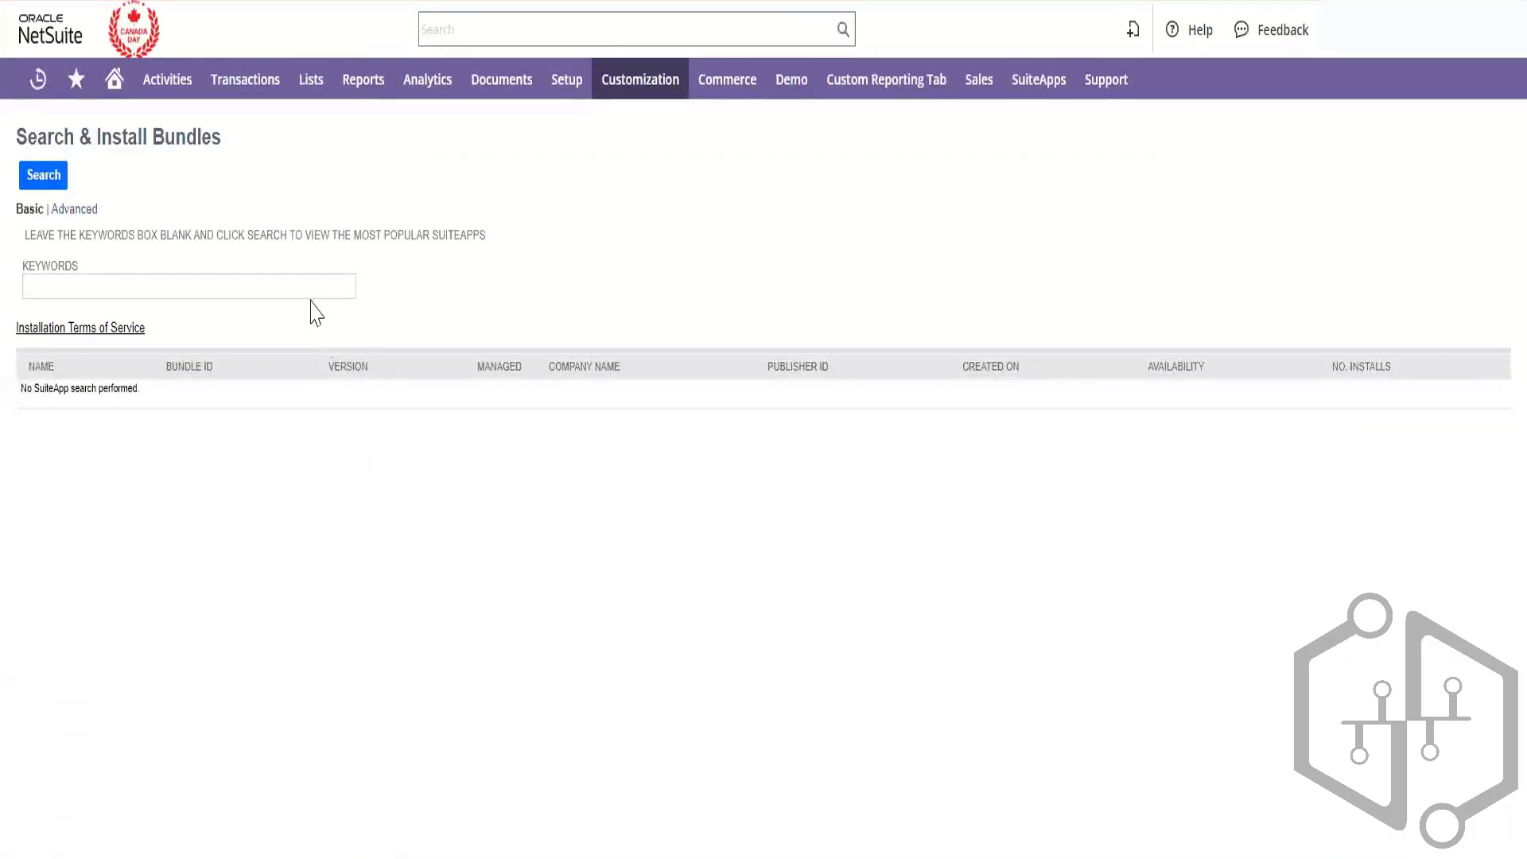
pyautogui.click(311, 289)
pyautogui.write('fixed assets')
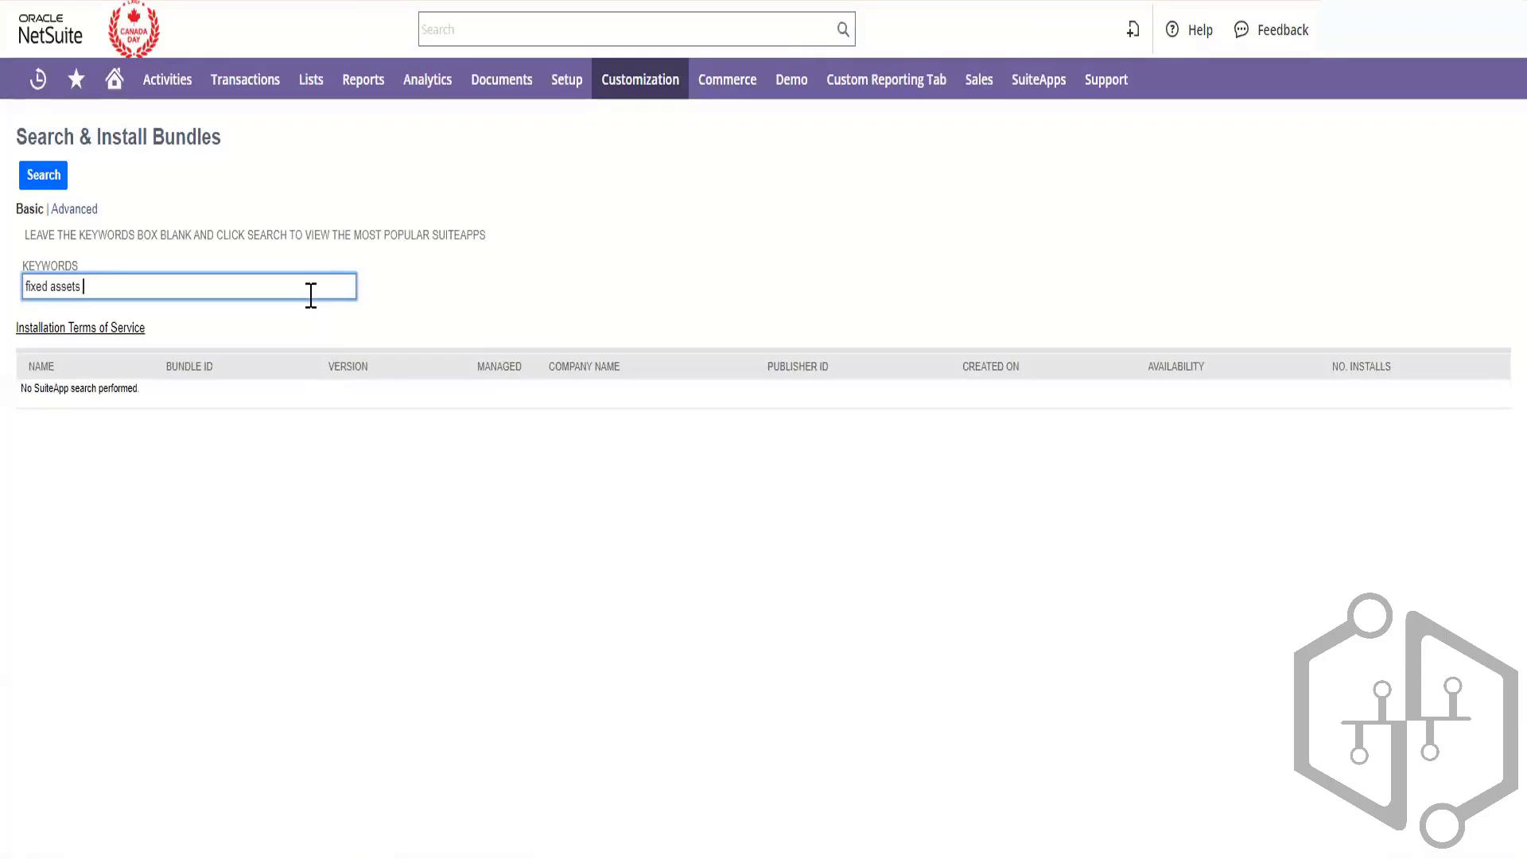
pyautogui.write(' management')
# - Transfer the keywords "fixed assets management" to the advanced bundle search and run it
pyautogui.hotkey('ctrl', 'a')
pyautogui.hotkey('ctrl', 'c')
pyautogui.press('BackSpace')
pyautogui.click(73, 210)
pyautogui.click(106, 283)
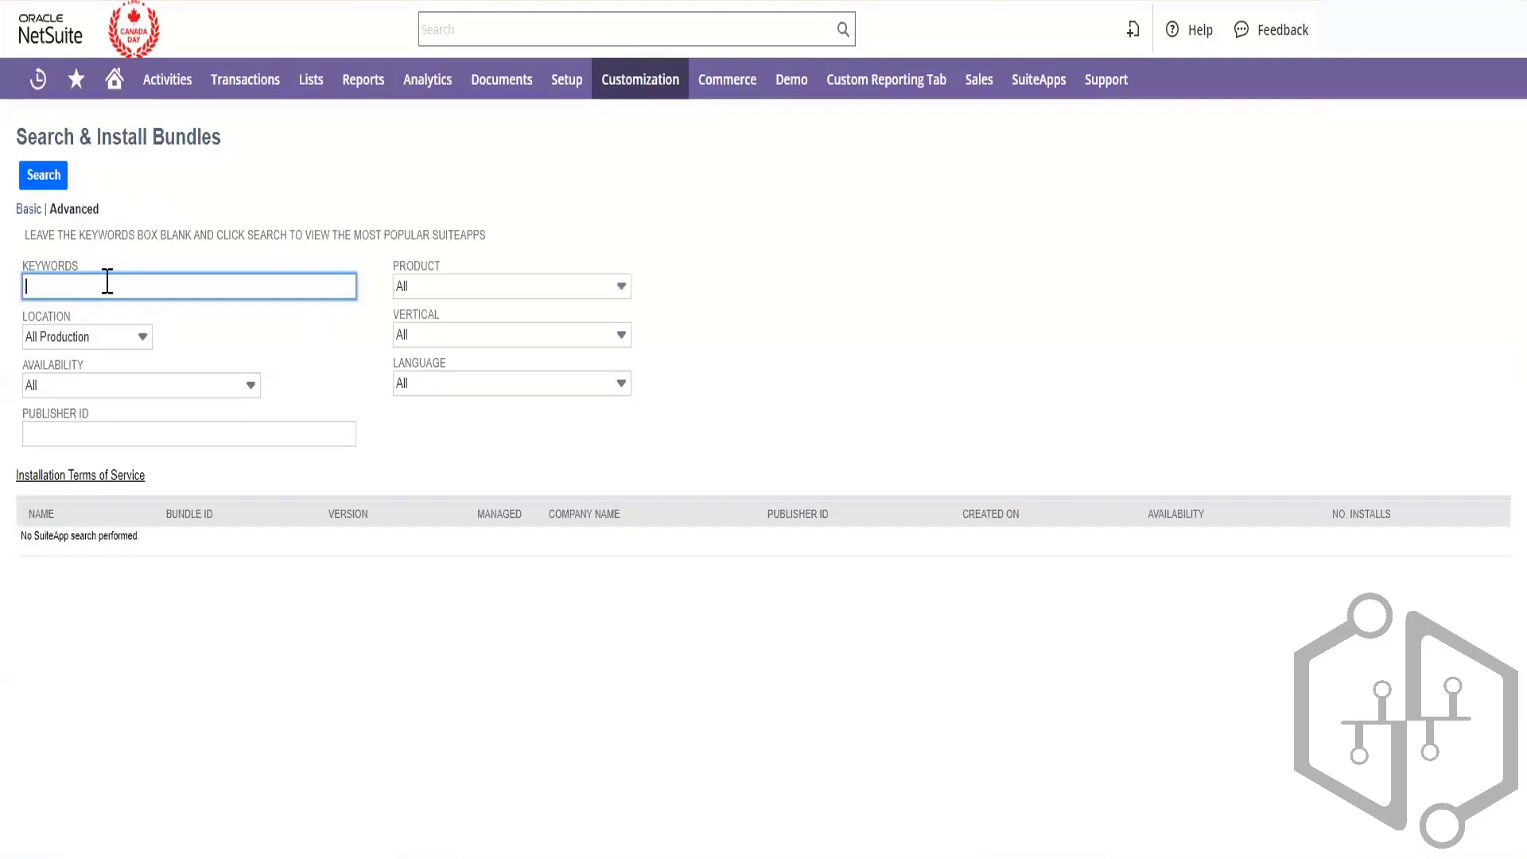
pyautogui.hotkey('ctrl', 'v')
pyautogui.click(33, 181)
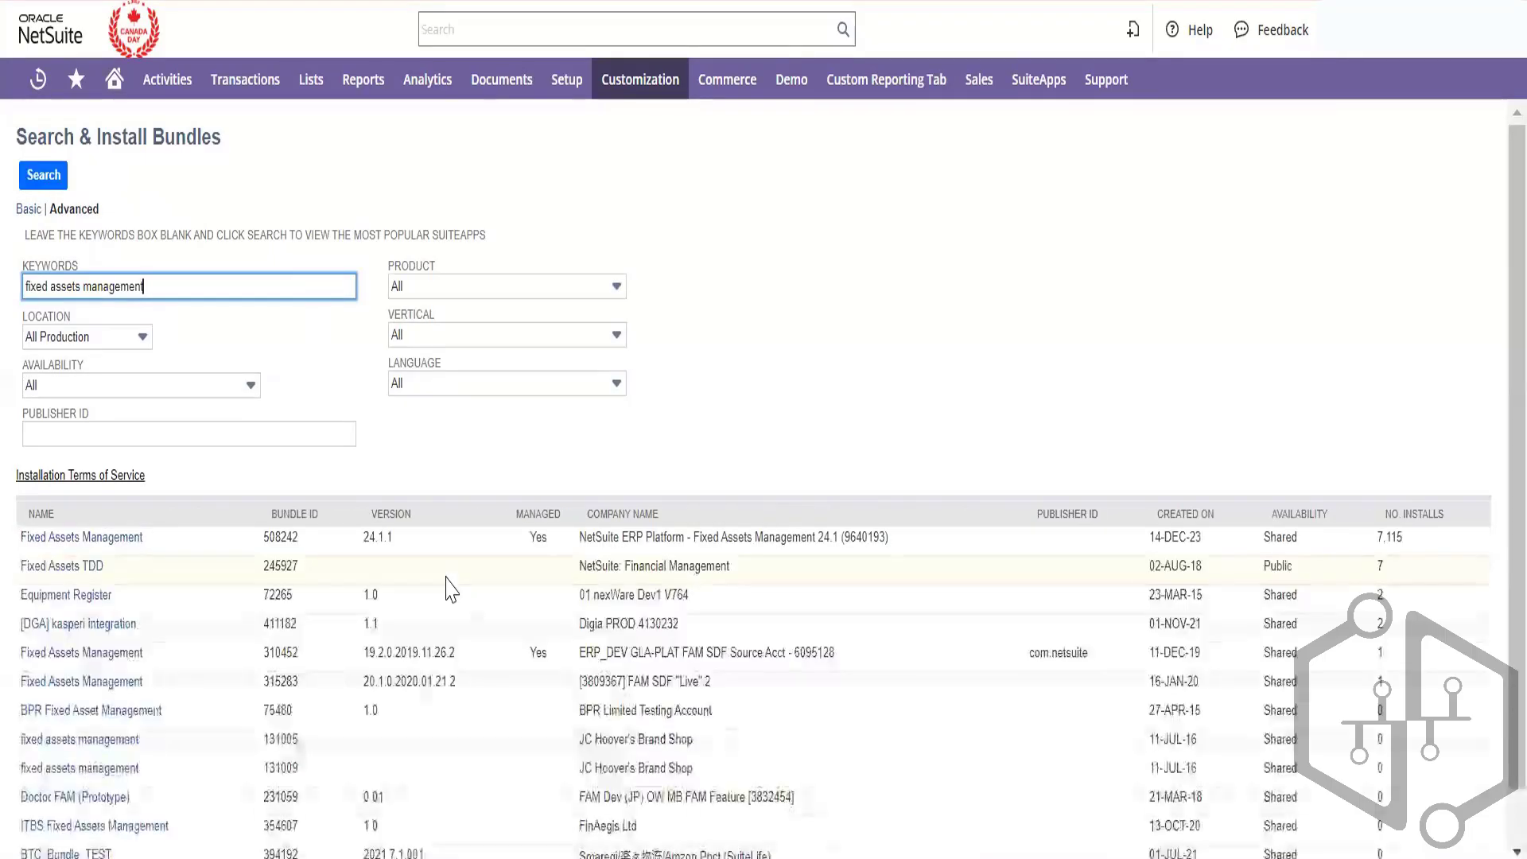
# - Try to open the Fixed Assets Management bundle version 24.1.1 from the search results, then go back
pyautogui.scroll(-1, 449, 588)
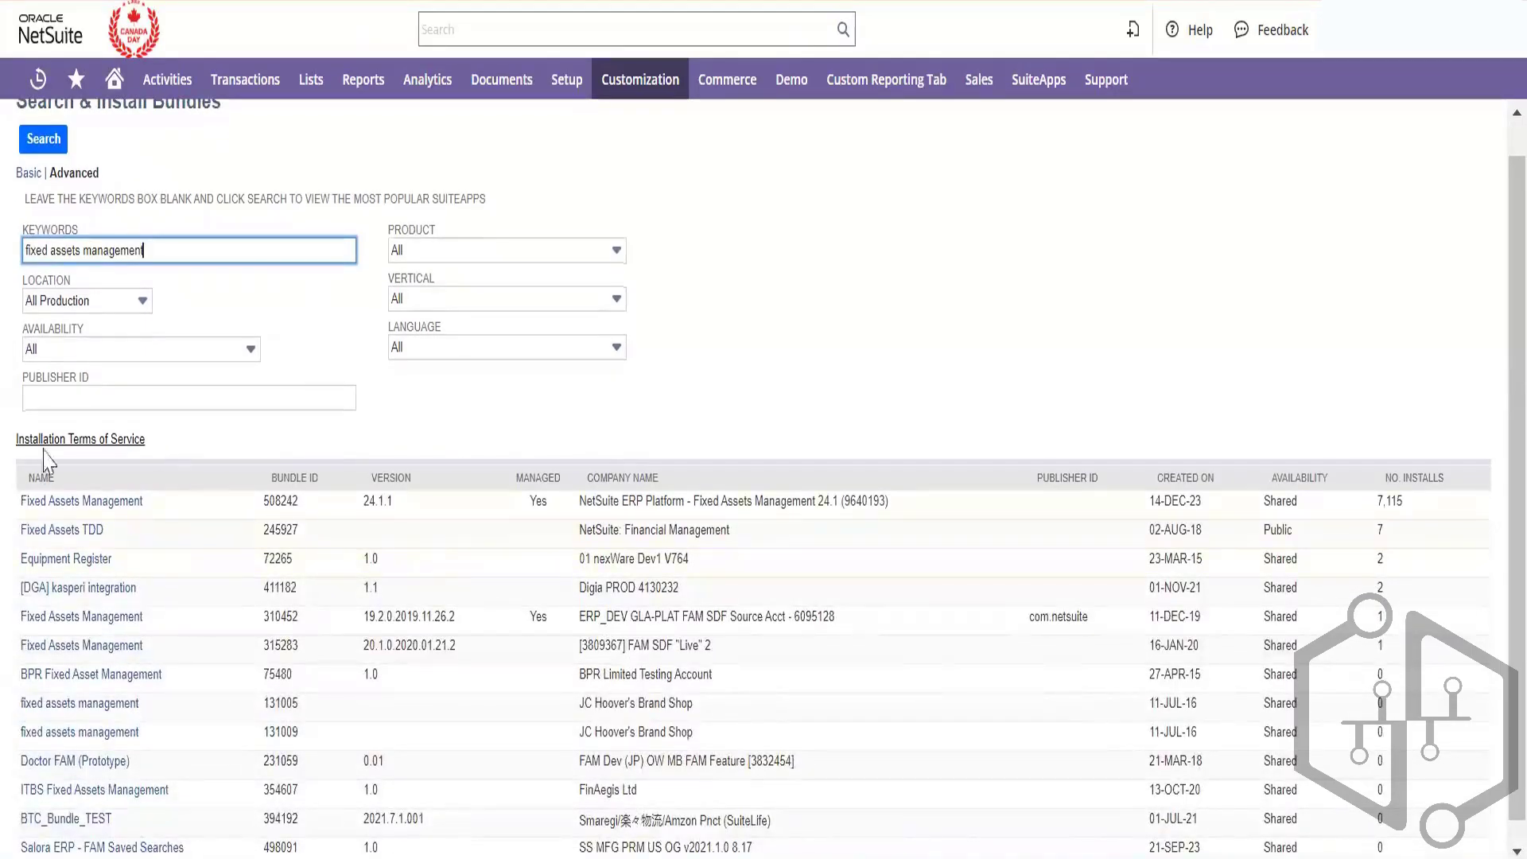
pyautogui.click(71, 502)
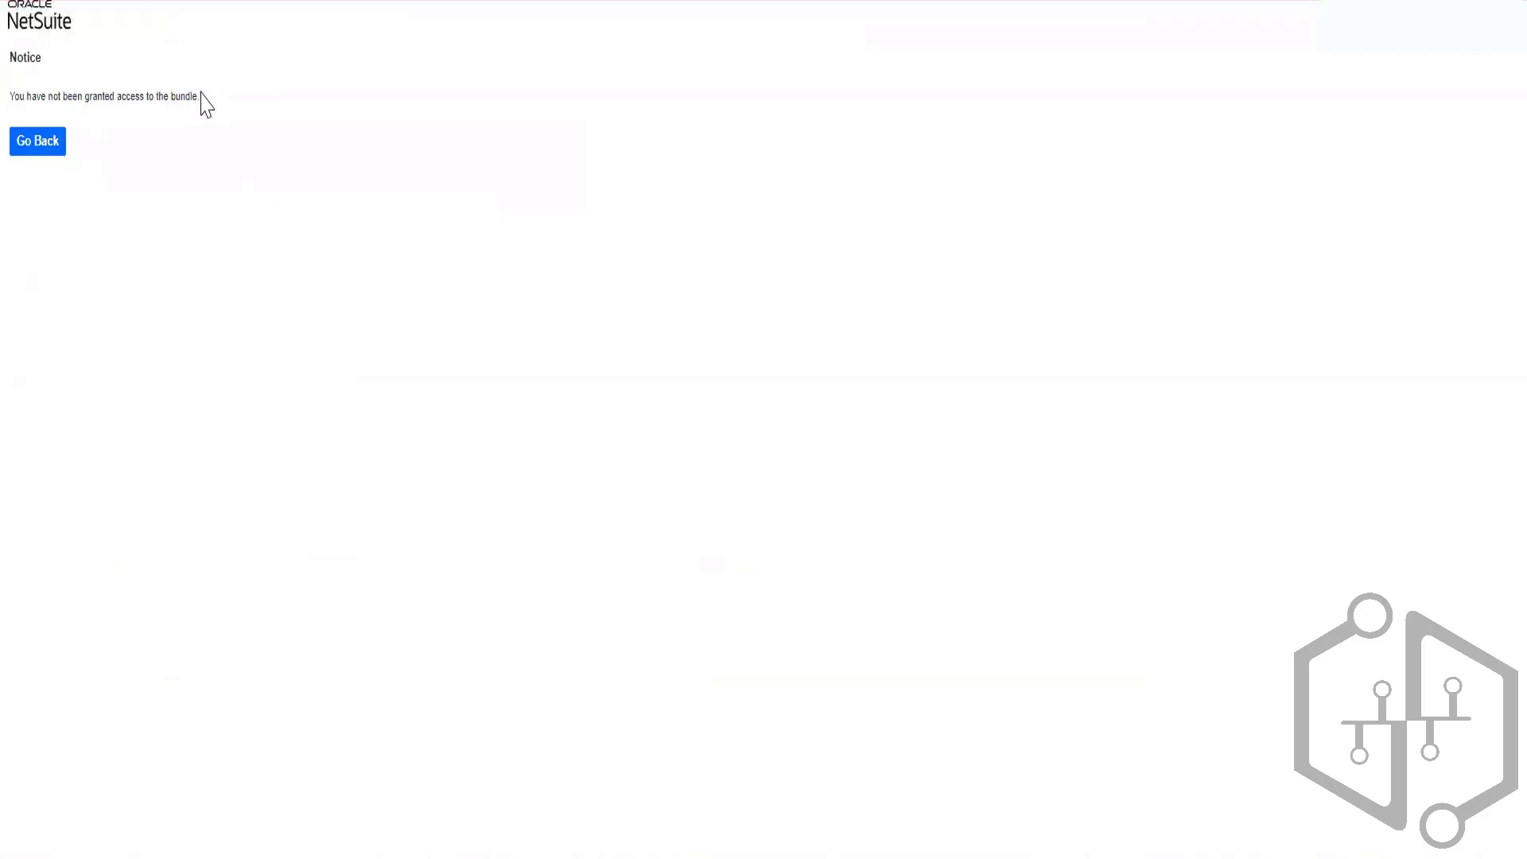
pyautogui.moveTo(201, 96); pyautogui.dragTo(14, 109)
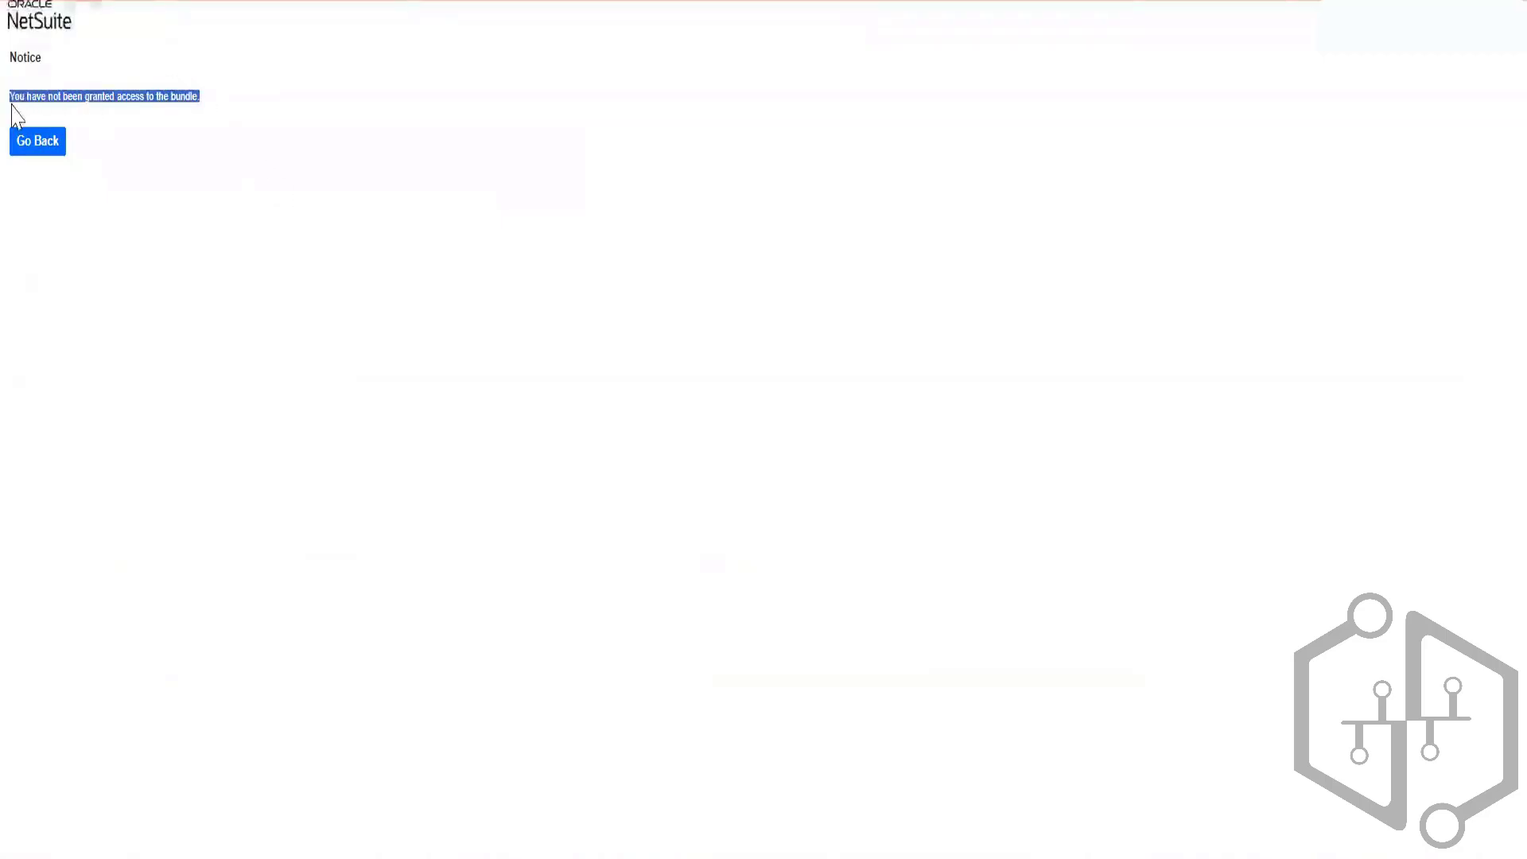
pyautogui.click(38, 143)
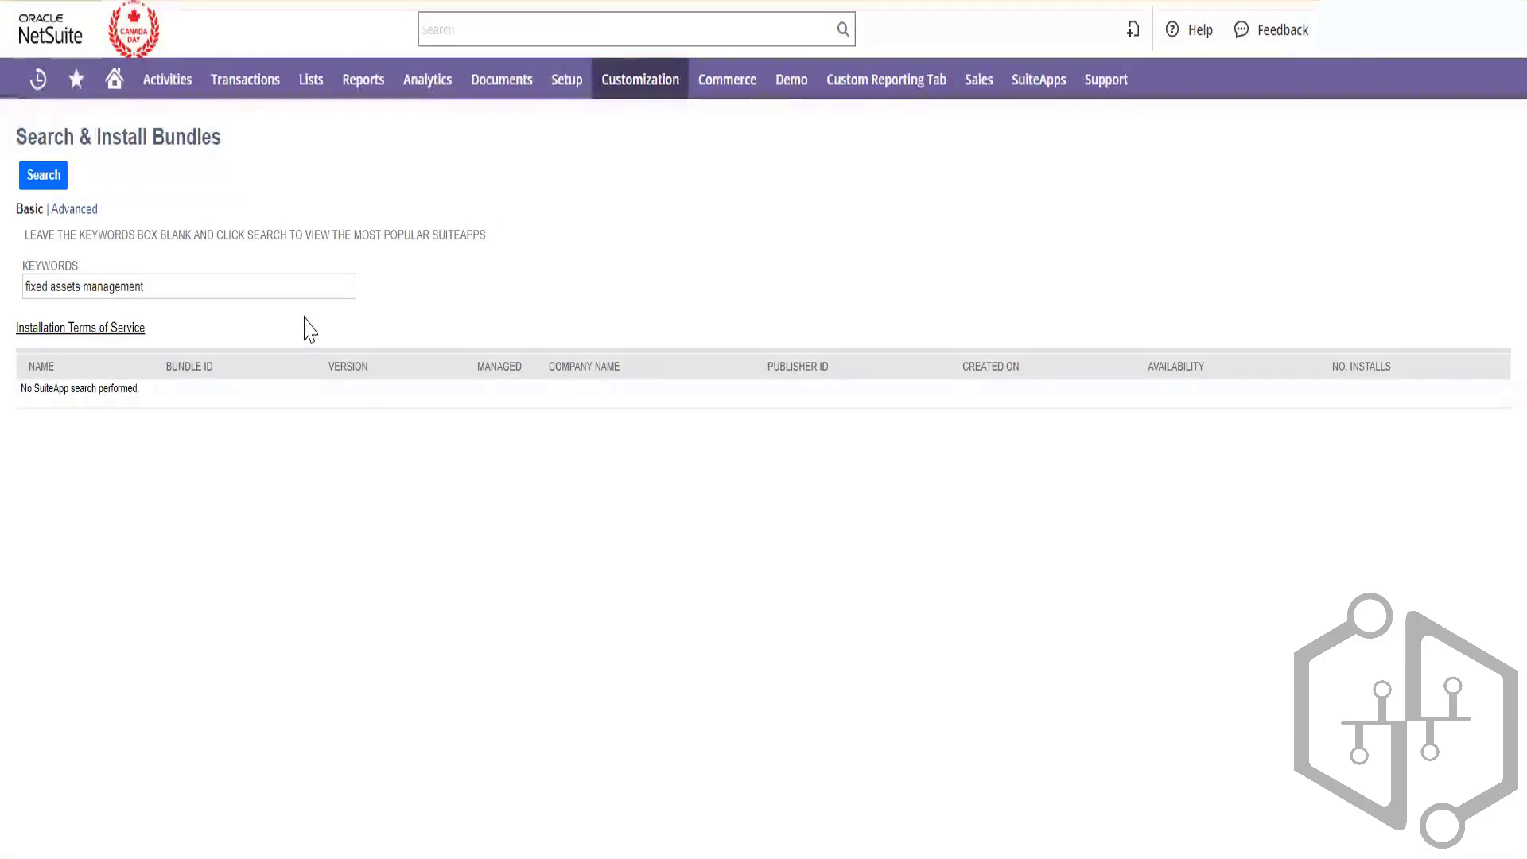
# - Clear the keywords from the basic bundle search
pyautogui.click(311, 287)
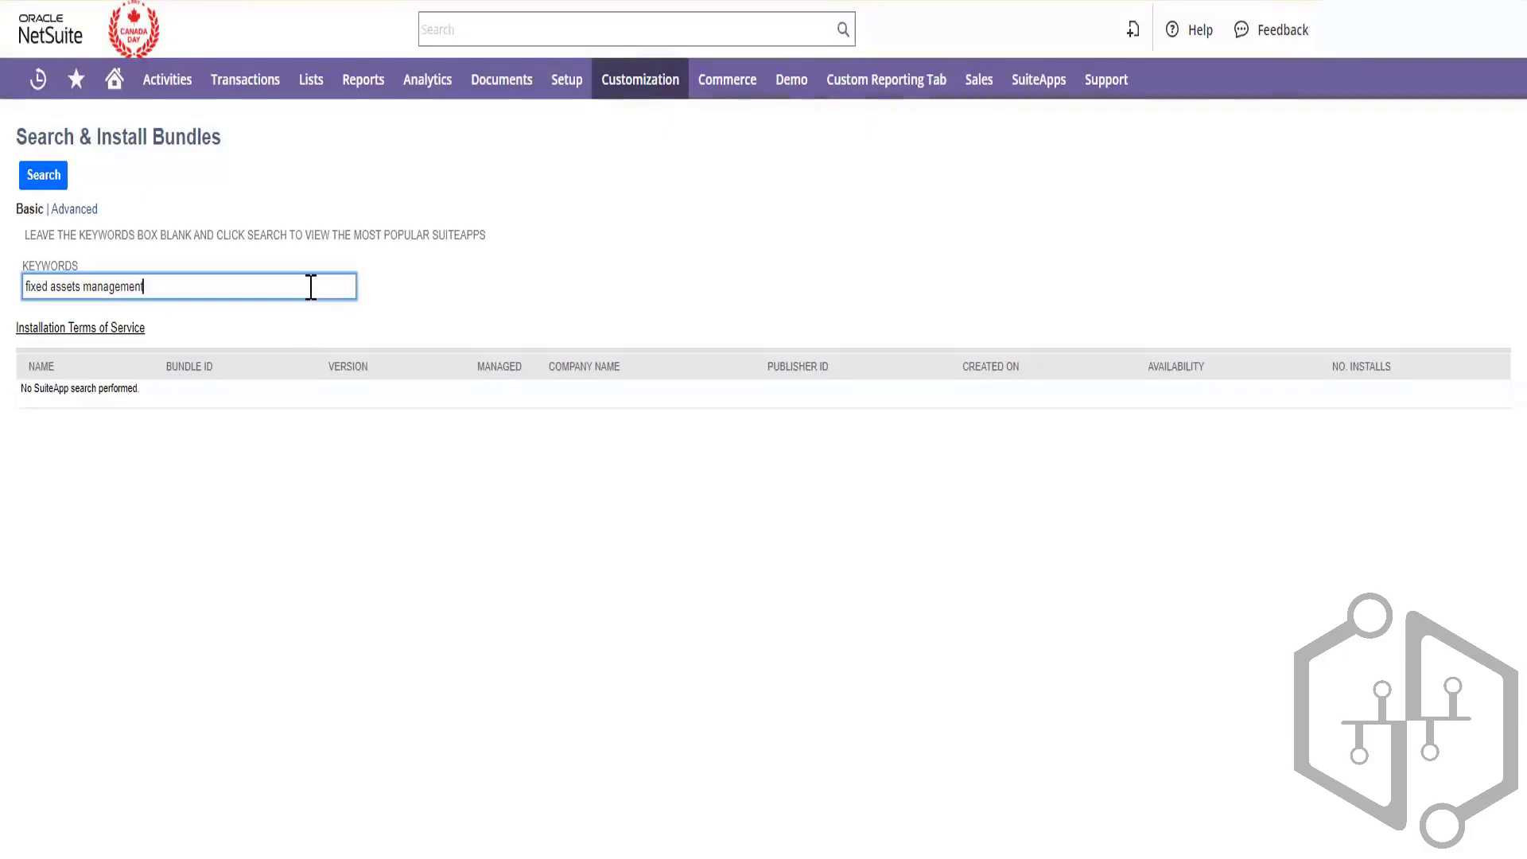
pyautogui.hotkey('ctrl', 'a')
pyautogui.press('BackSpace')
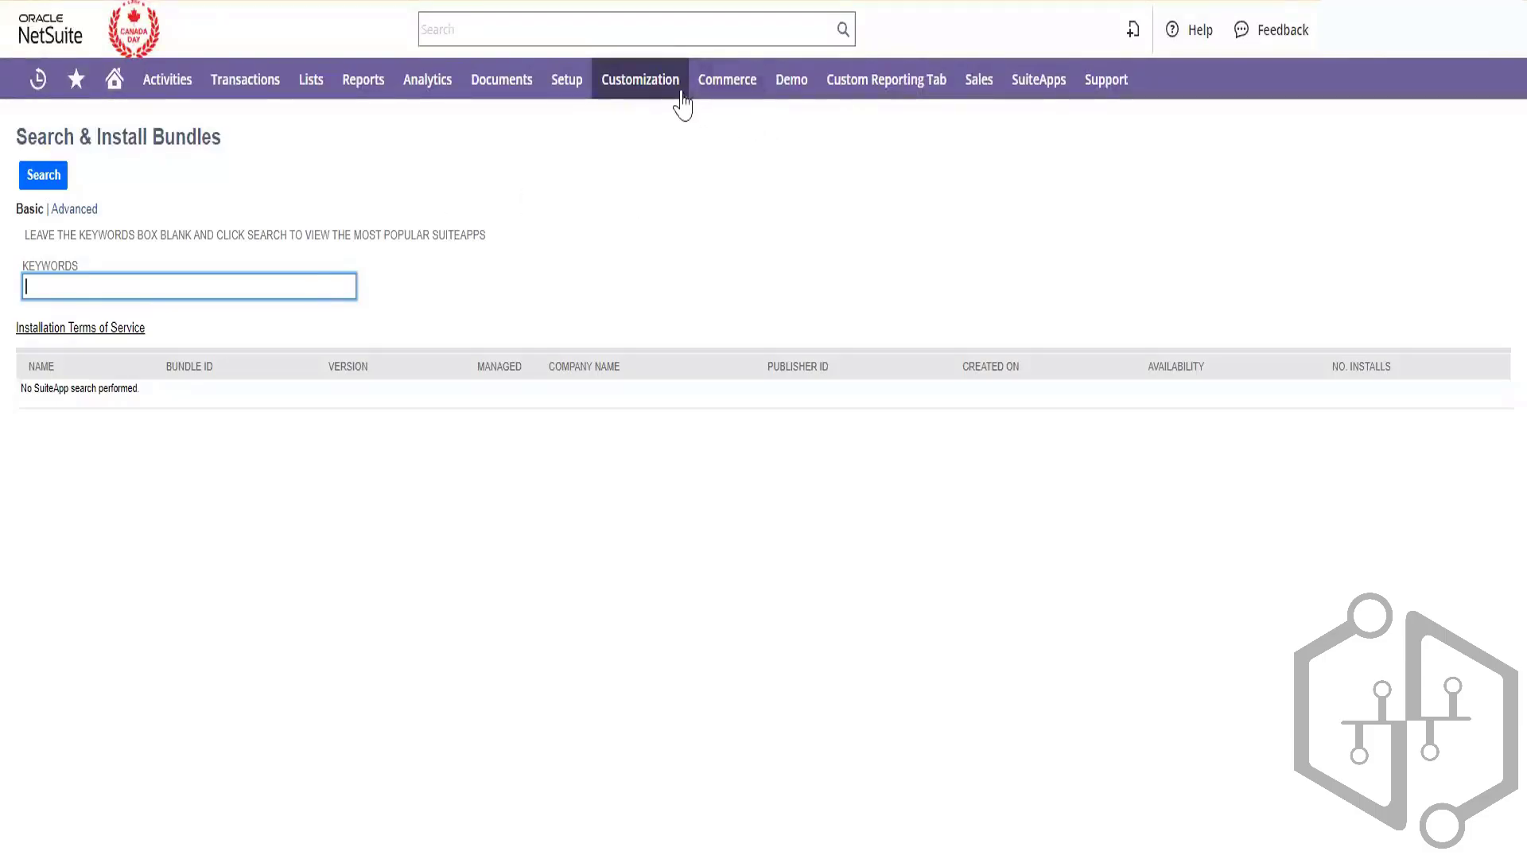
pyautogui.moveTo(754, 94)
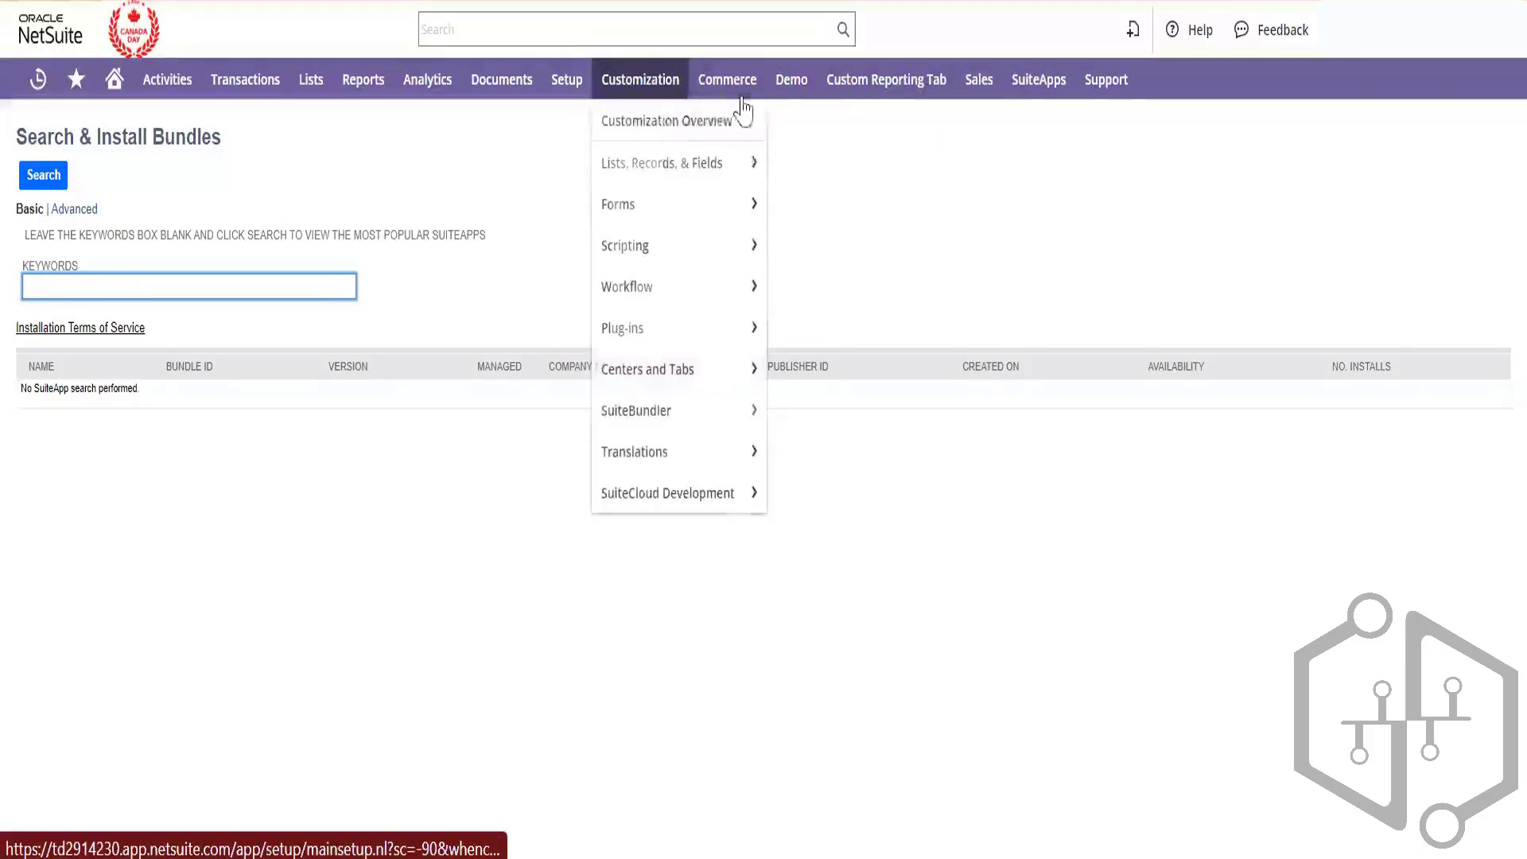
pyautogui.moveTo(885, 97)
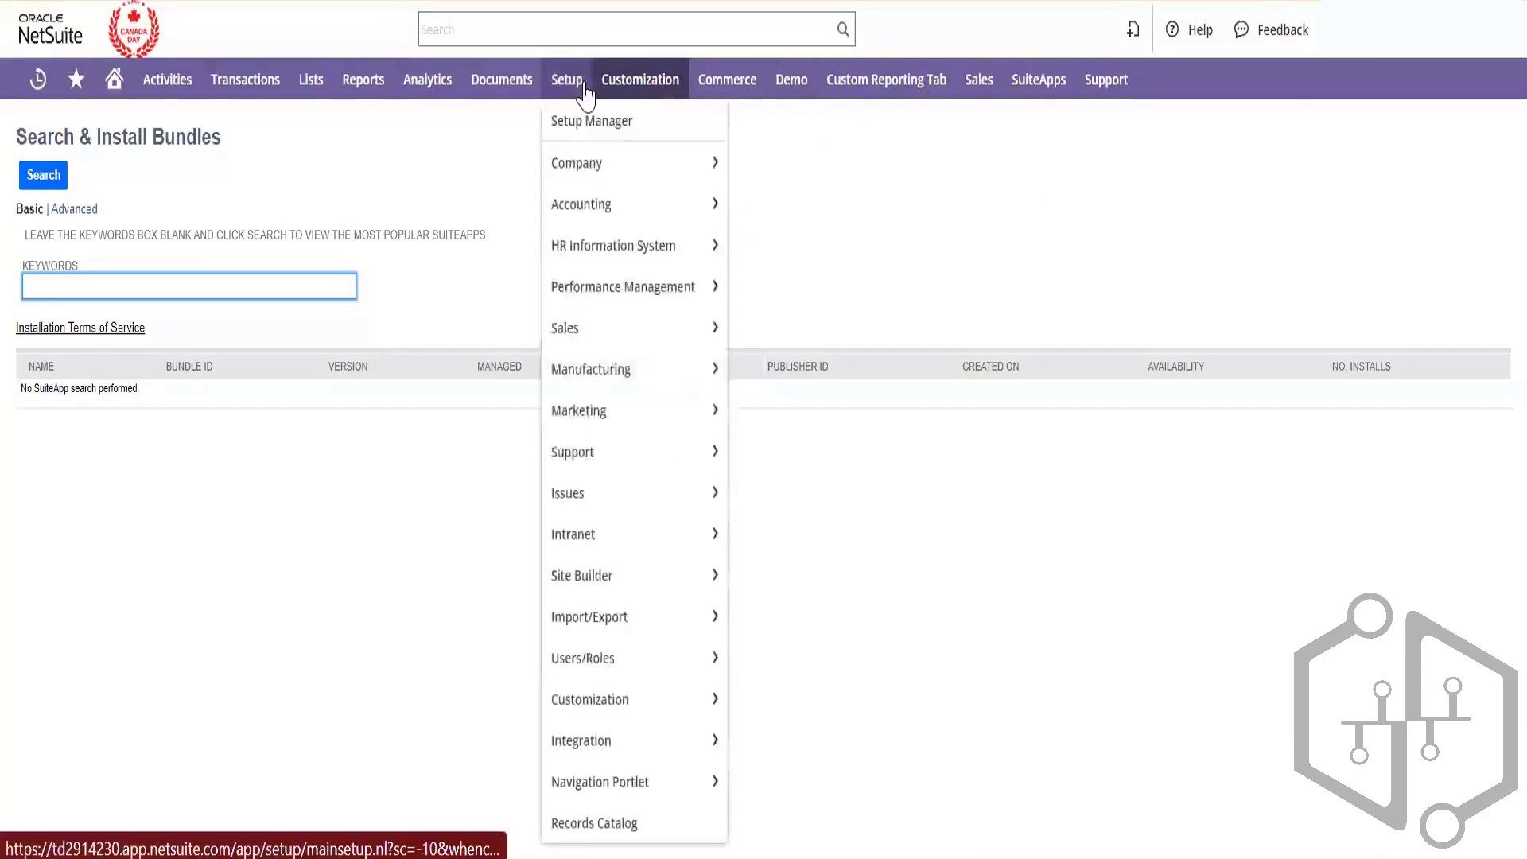
pyautogui.moveTo(567, 94)
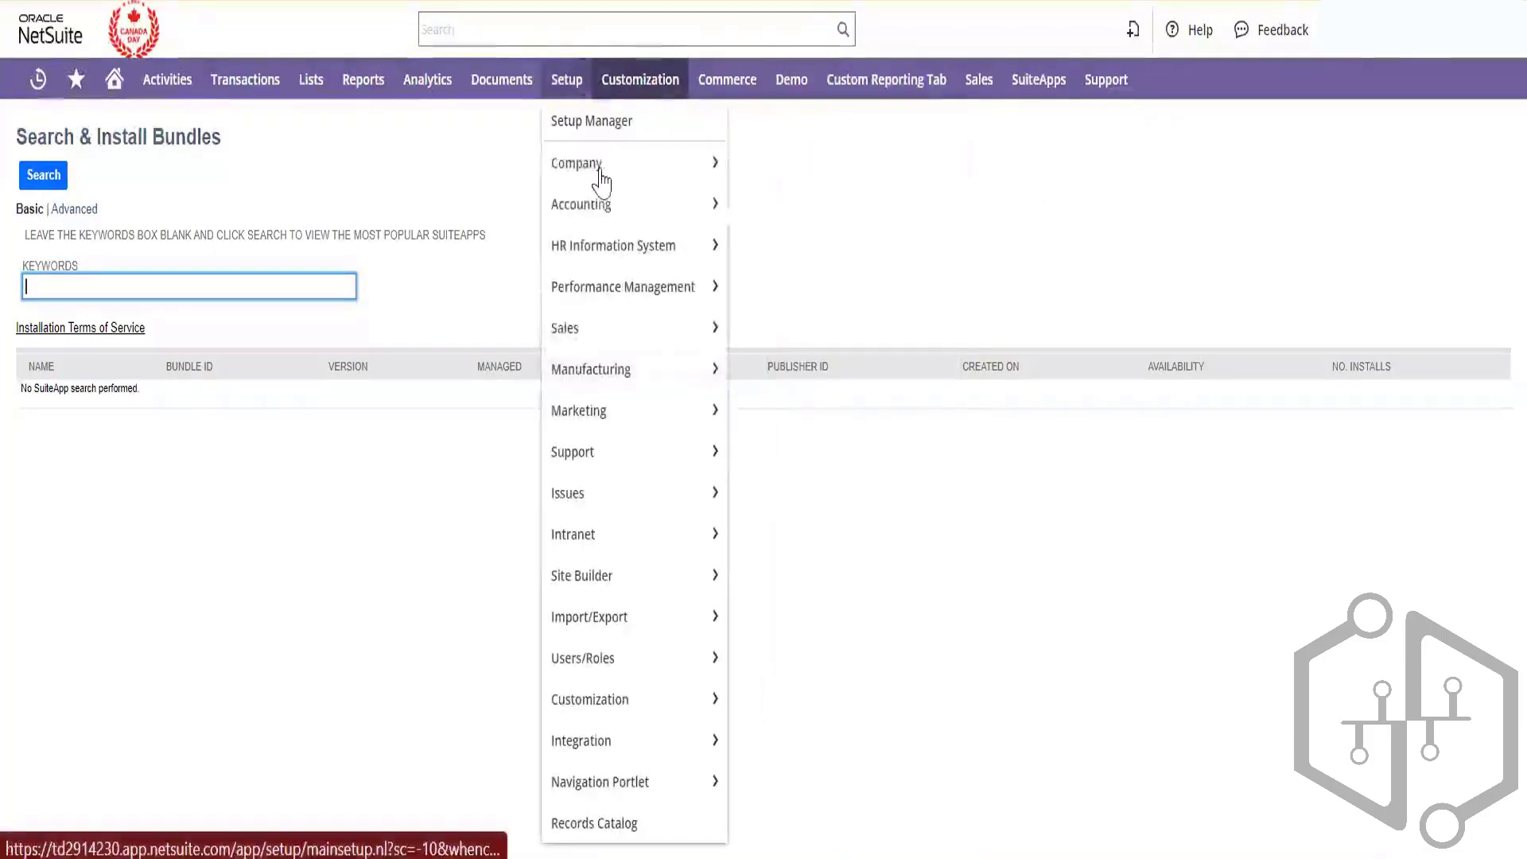
pyautogui.moveTo(665, 204)
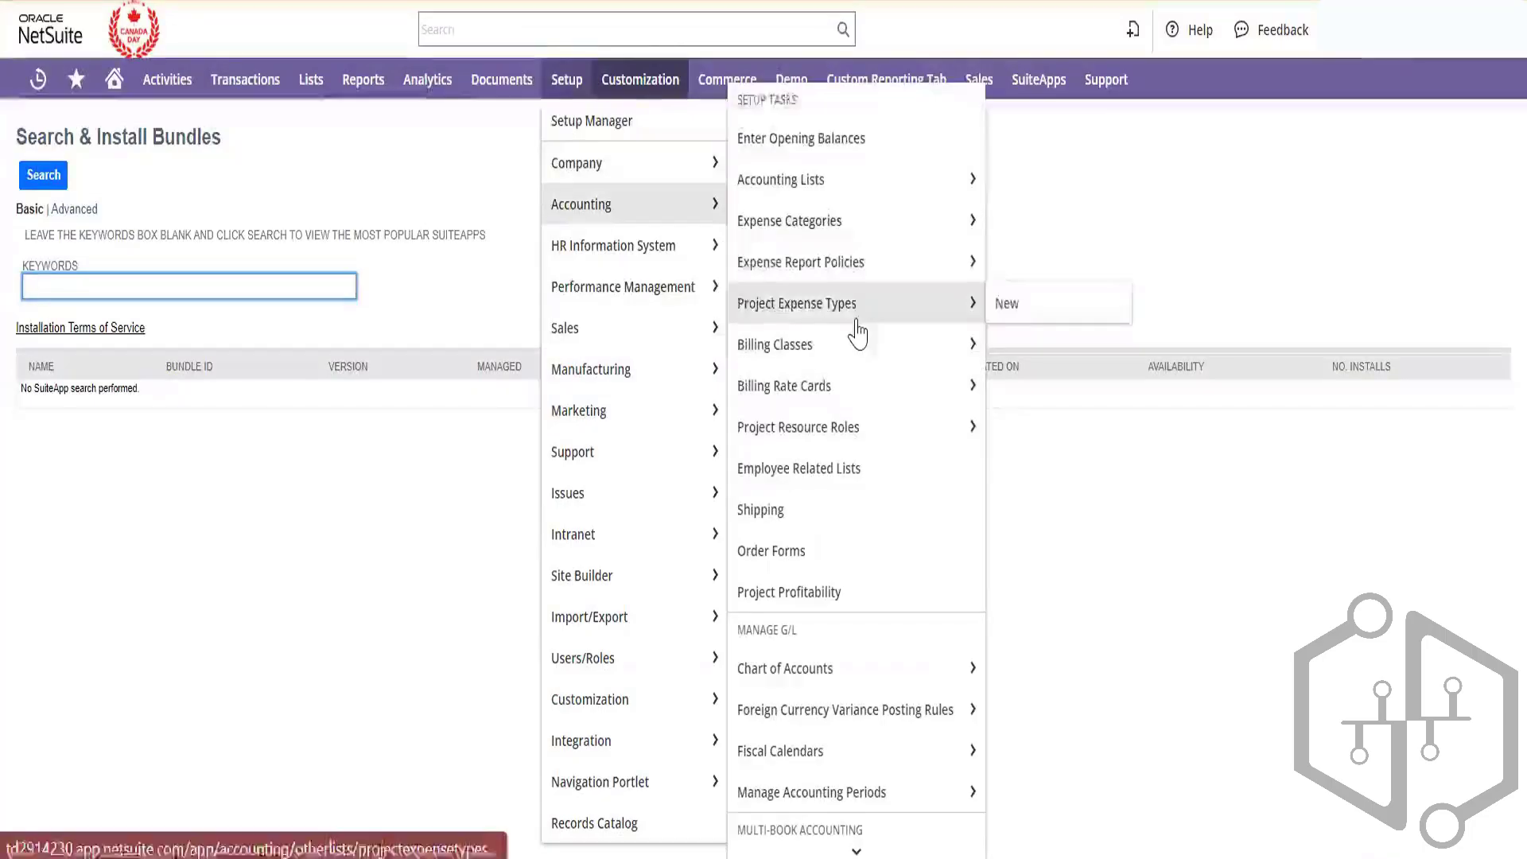
pyautogui.scroll(-1, 856, 331)
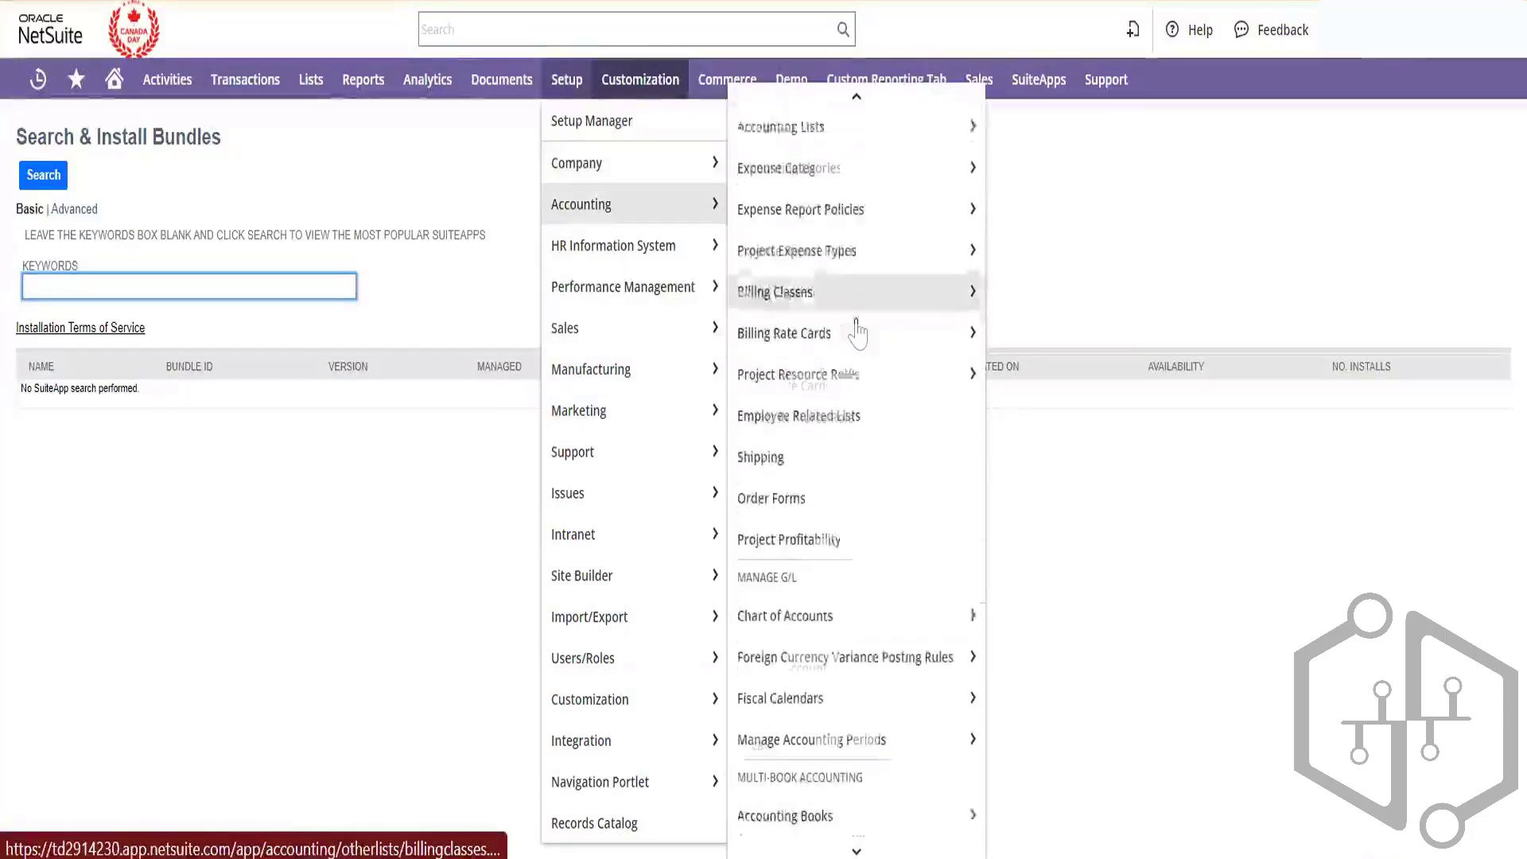
pyautogui.rightClick(874, 612)
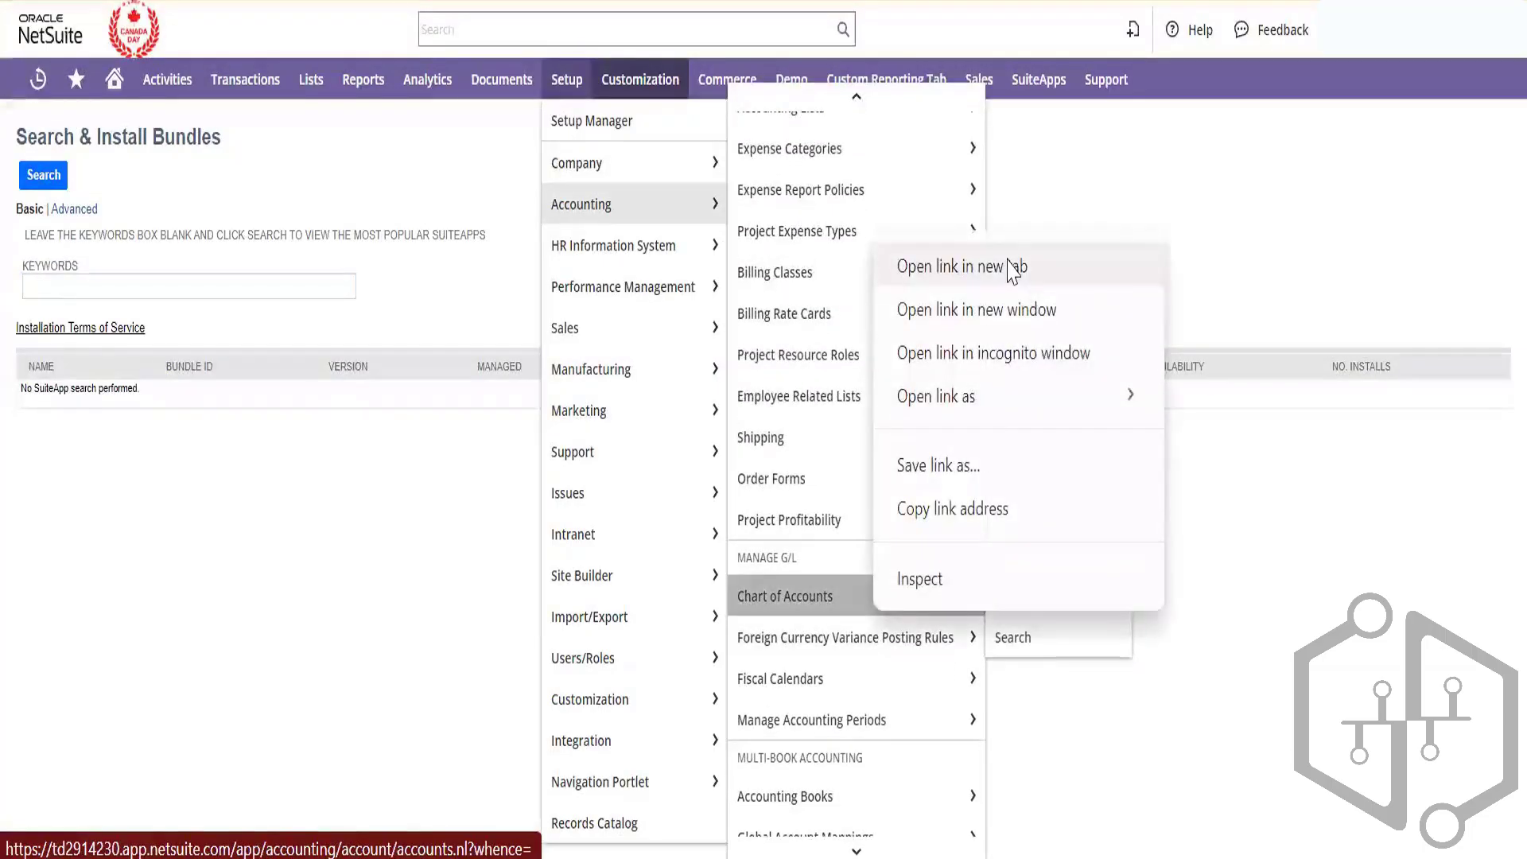
pyautogui.click(1184, 225)
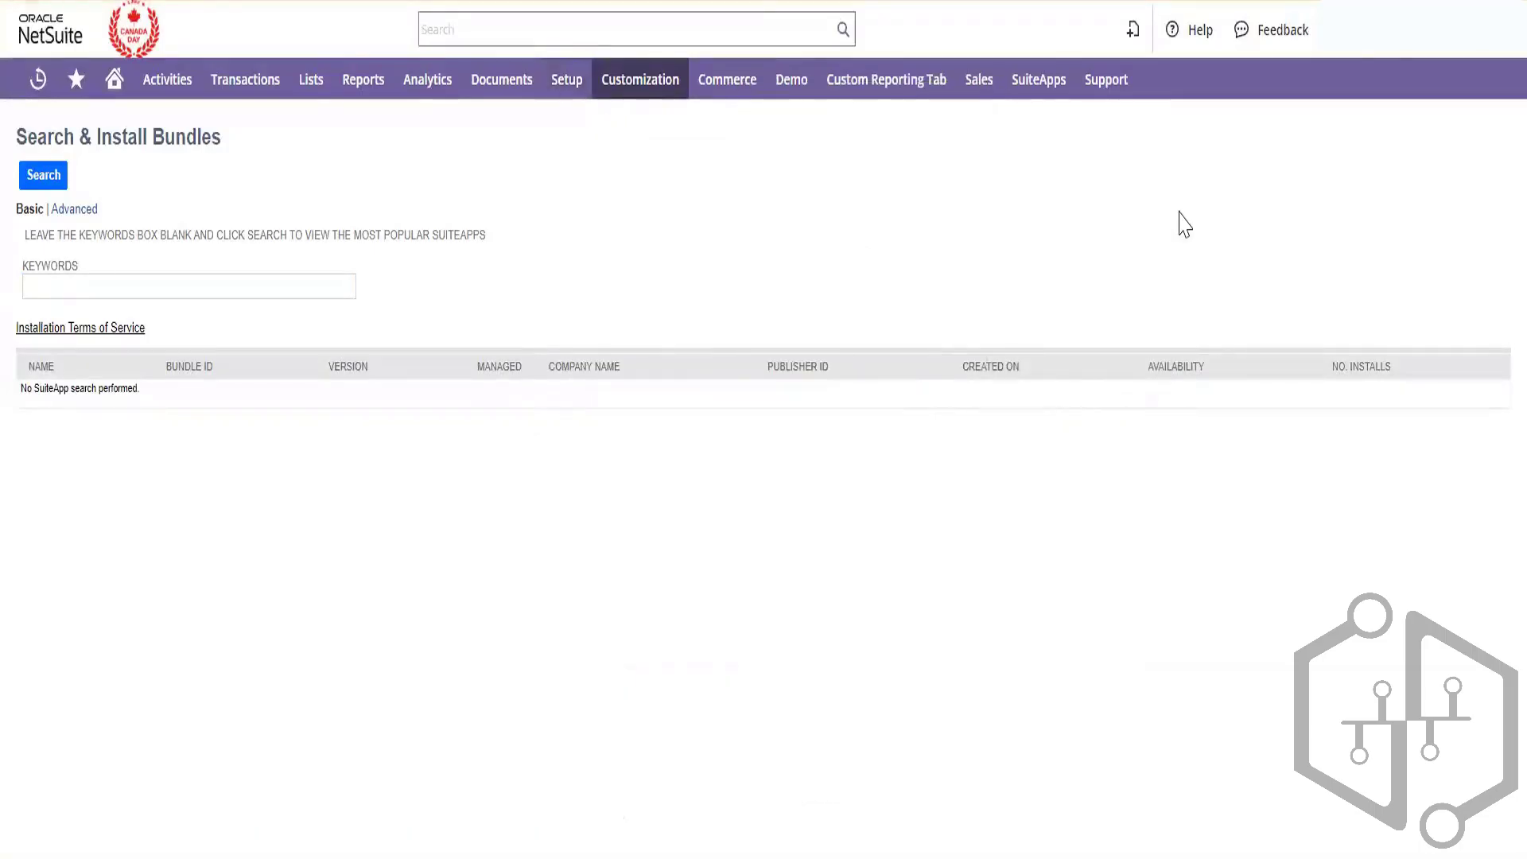
# - Open the Chart of Accounts in a new tab and start a new account record
pyautogui.moveTo(663, 89)
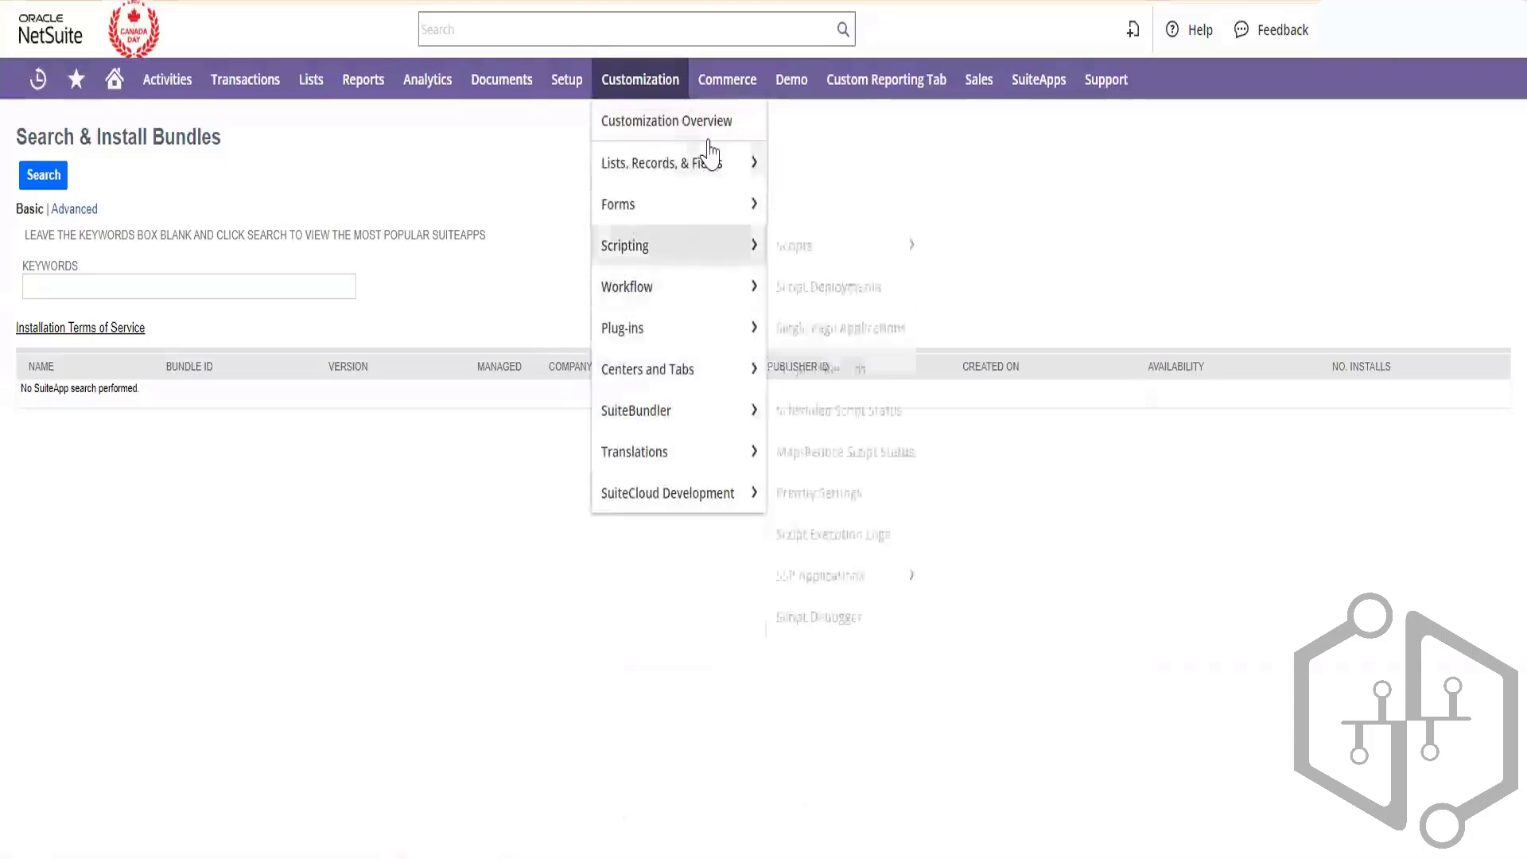
pyautogui.moveTo(566, 81)
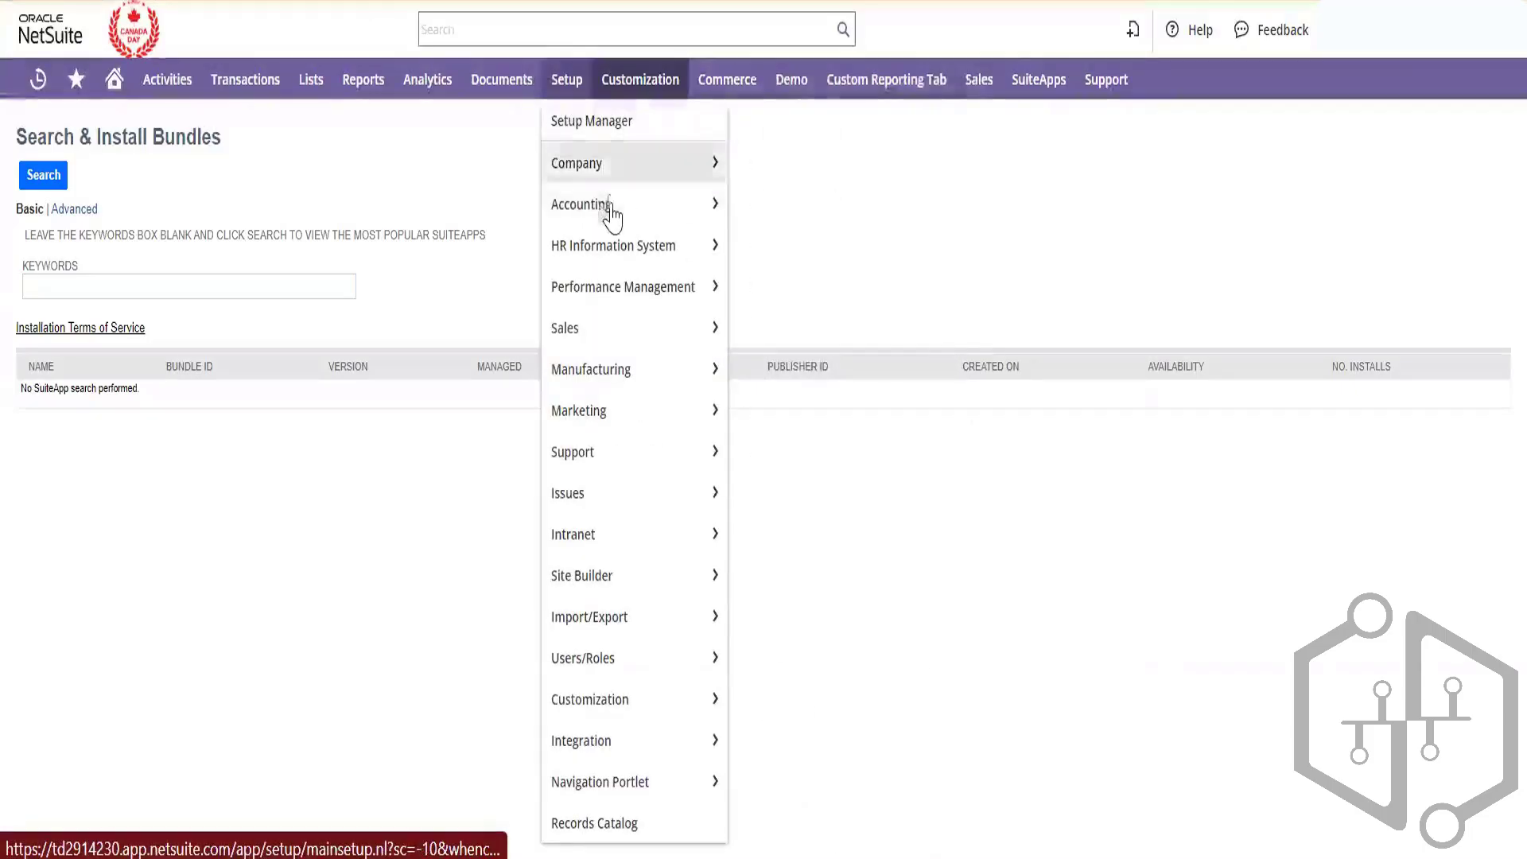
pyautogui.moveTo(610, 213)
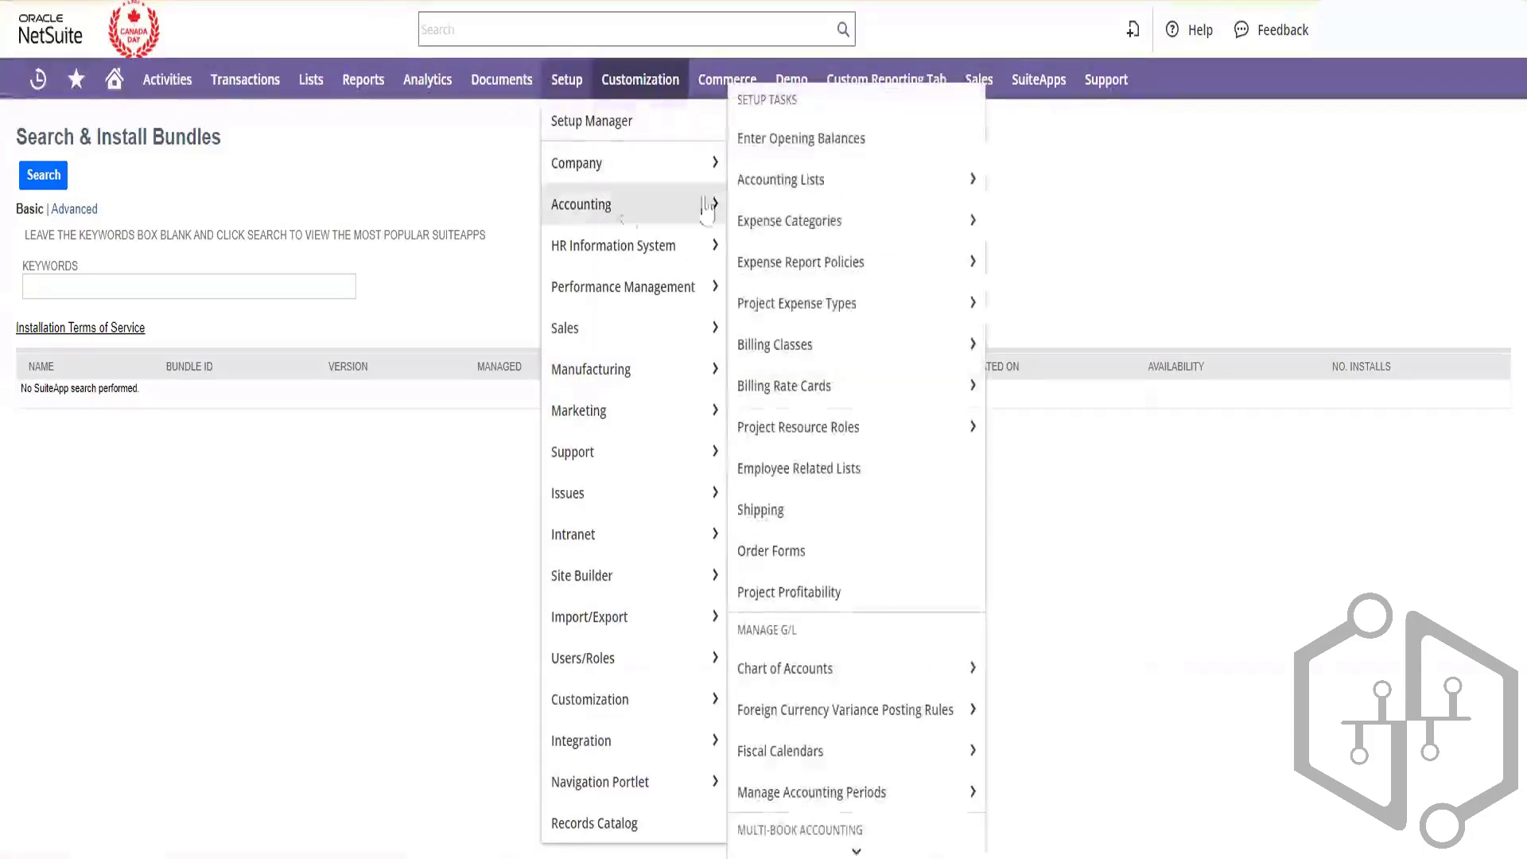
pyautogui.rightClick(931, 669)
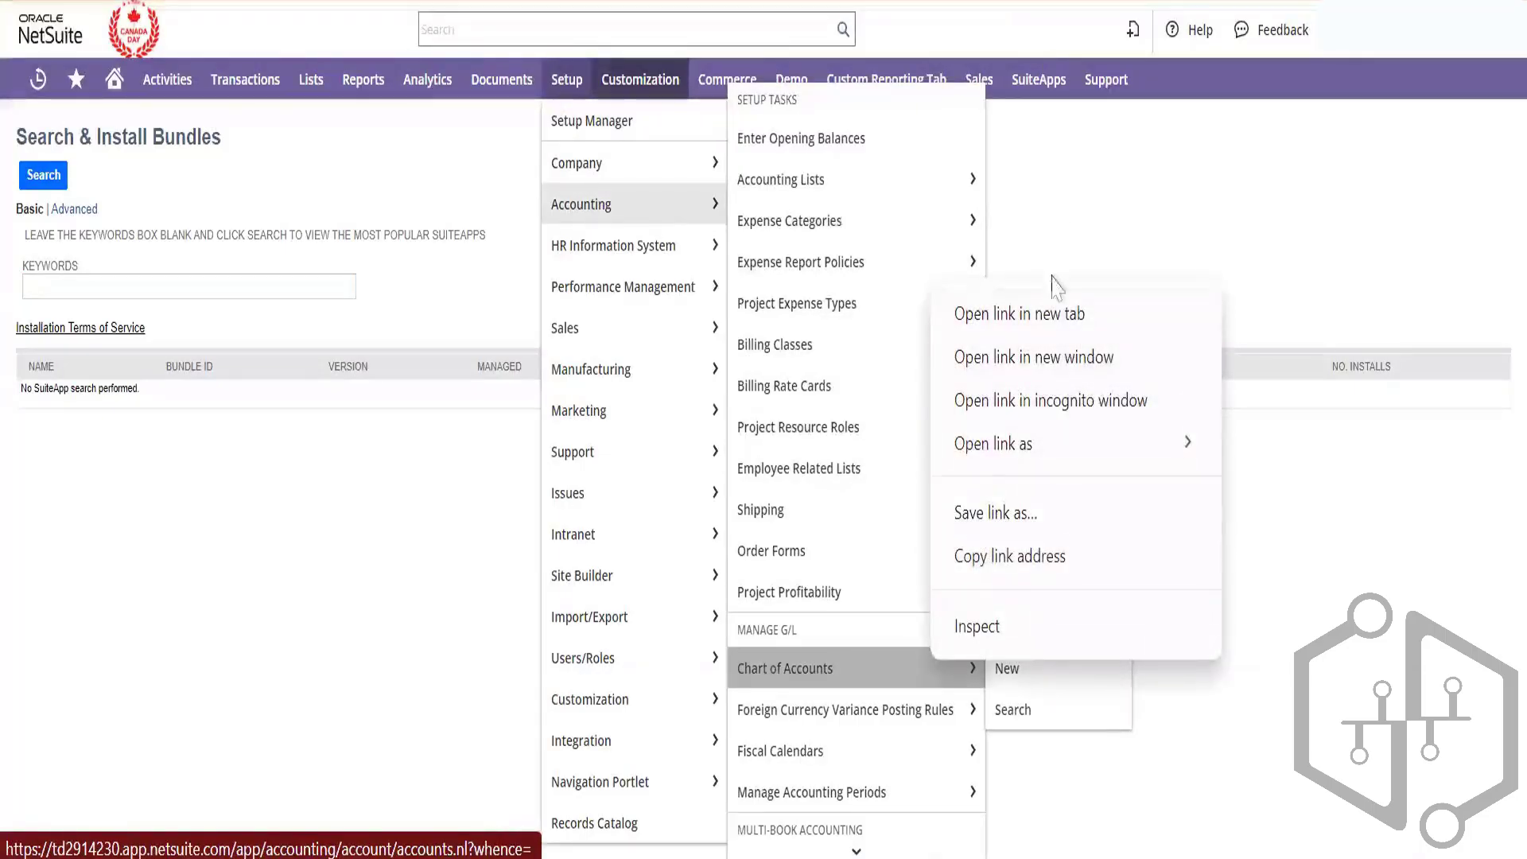
pyautogui.click(1051, 314)
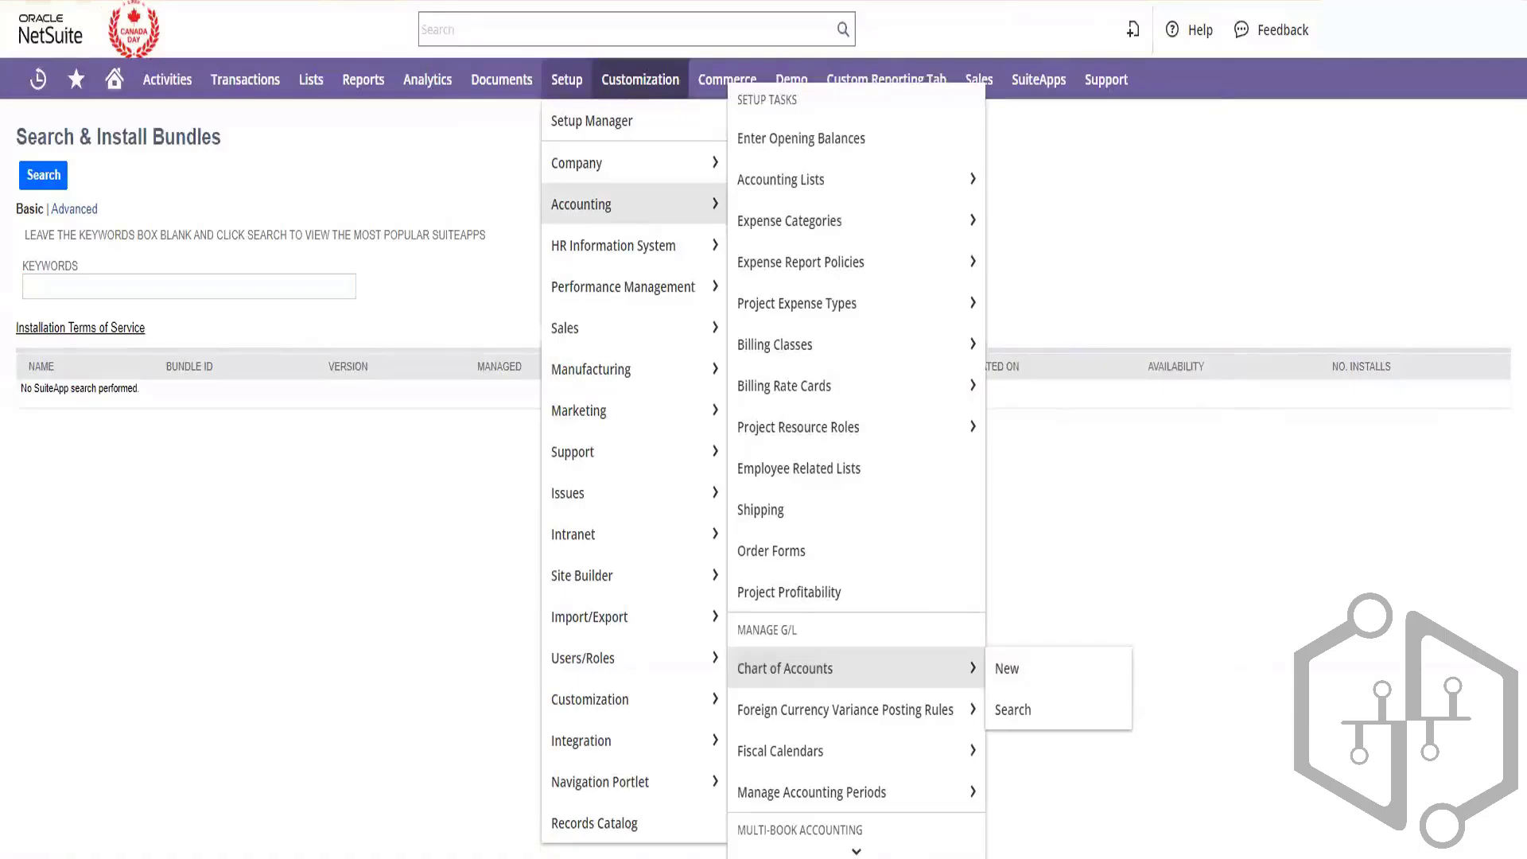
pyautogui.click(533, 0)
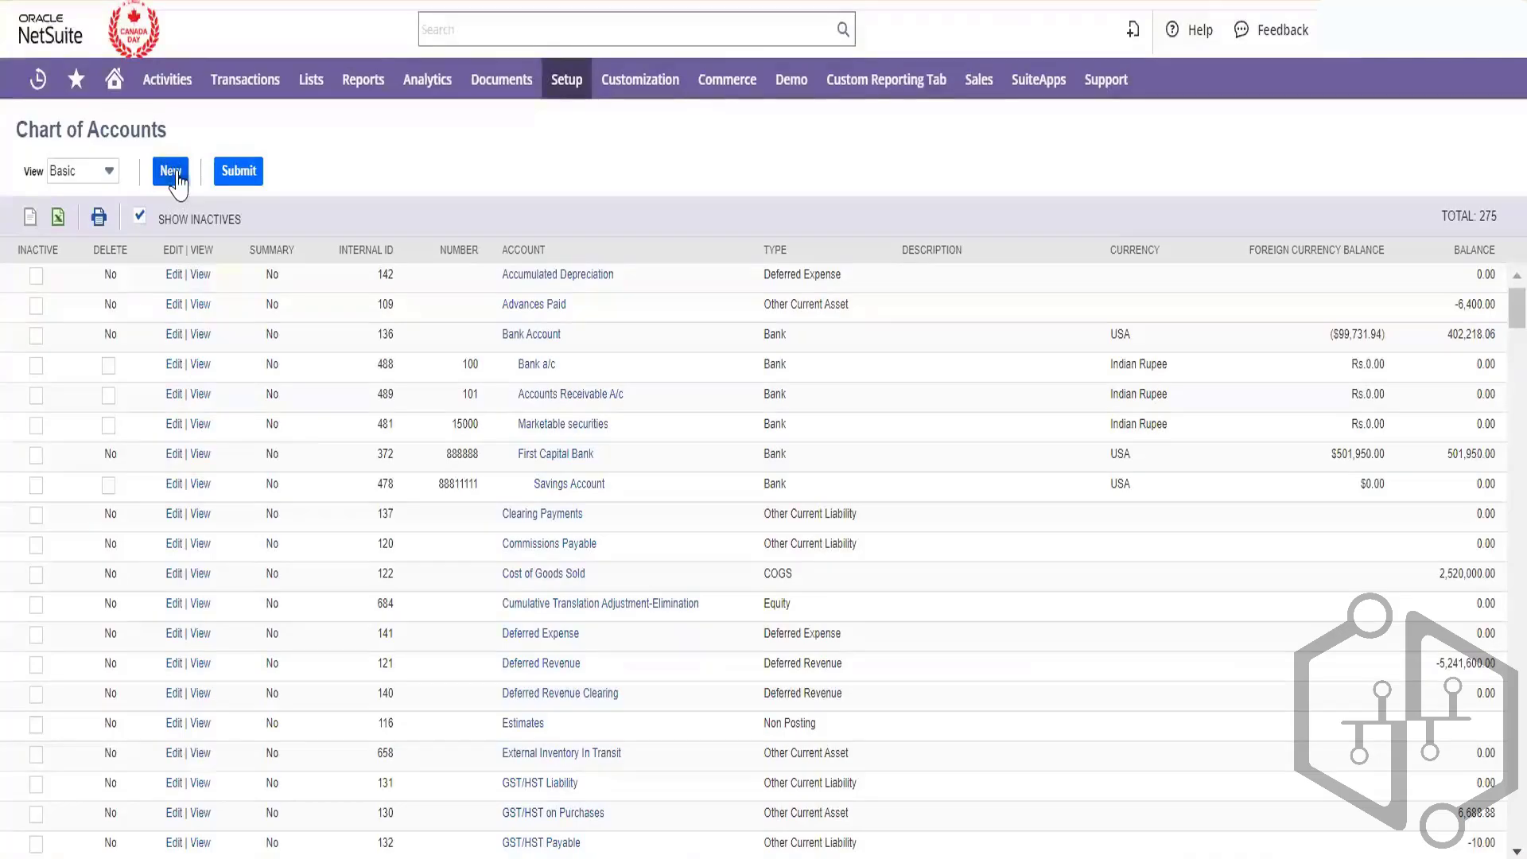
pyautogui.click(177, 173)
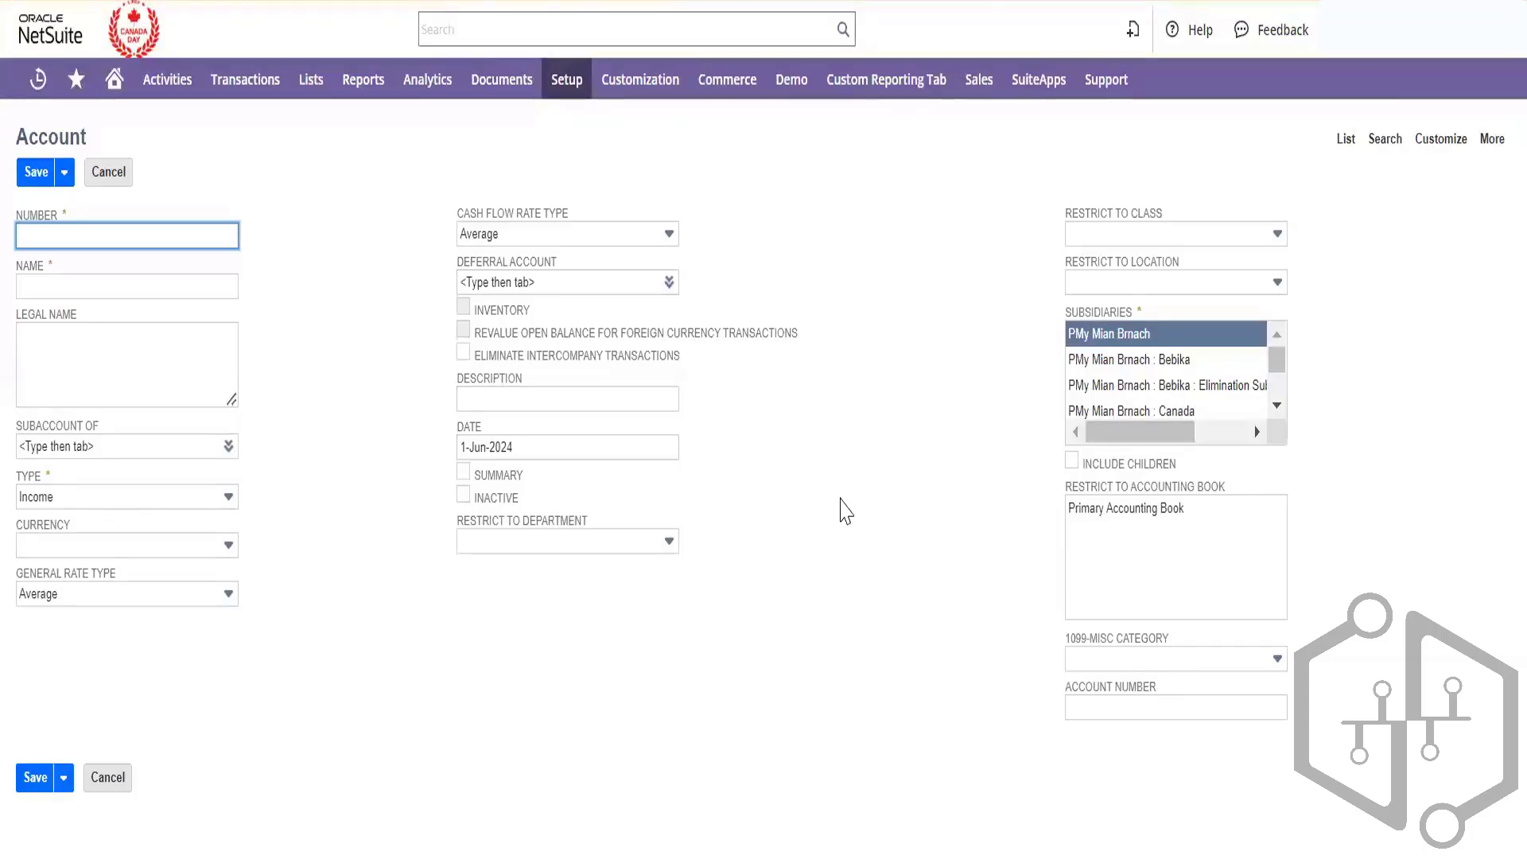
# - Switch to a blank Notepad document and write "Asset Type Description" as the first line
pyautogui.write('A')
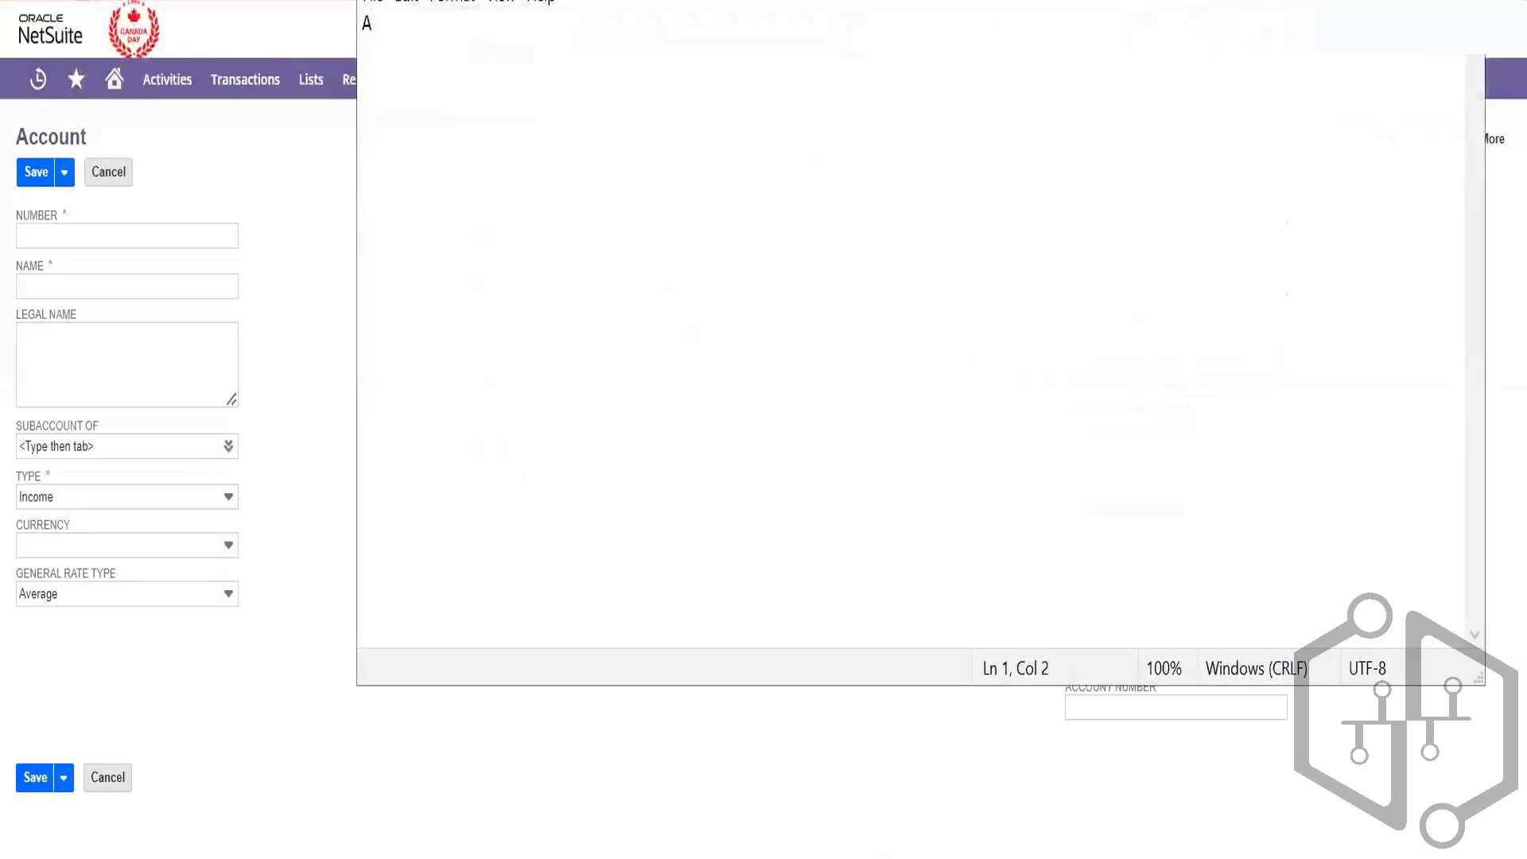
pyautogui.write('sset Decriptio')
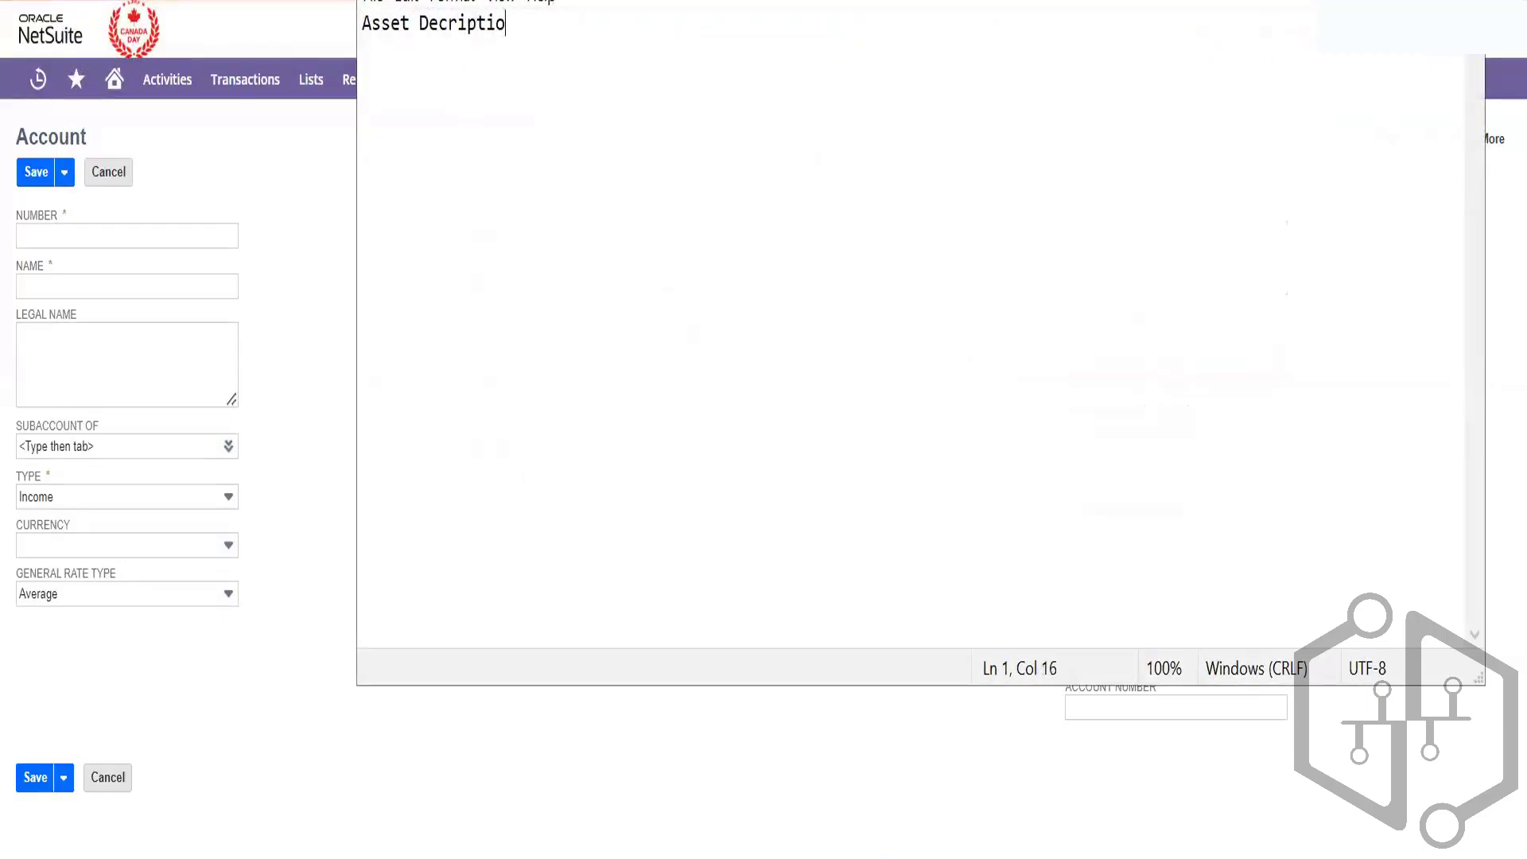
pyautogui.write('ne')
pyautogui.press('BackSpace')
pyautogui.press('BackSpace')
pyautogui.press('BackSpace')
pyautogui.press('BackSpace')
pyautogui.press('BackSpace')
pyautogui.press('BackSpace')
pyautogui.press('BackSpace')
pyautogui.press('BackSpace')
pyautogui.press('BackSpace')
pyautogui.press('BackSpace')
pyautogui.press('BackSpace')
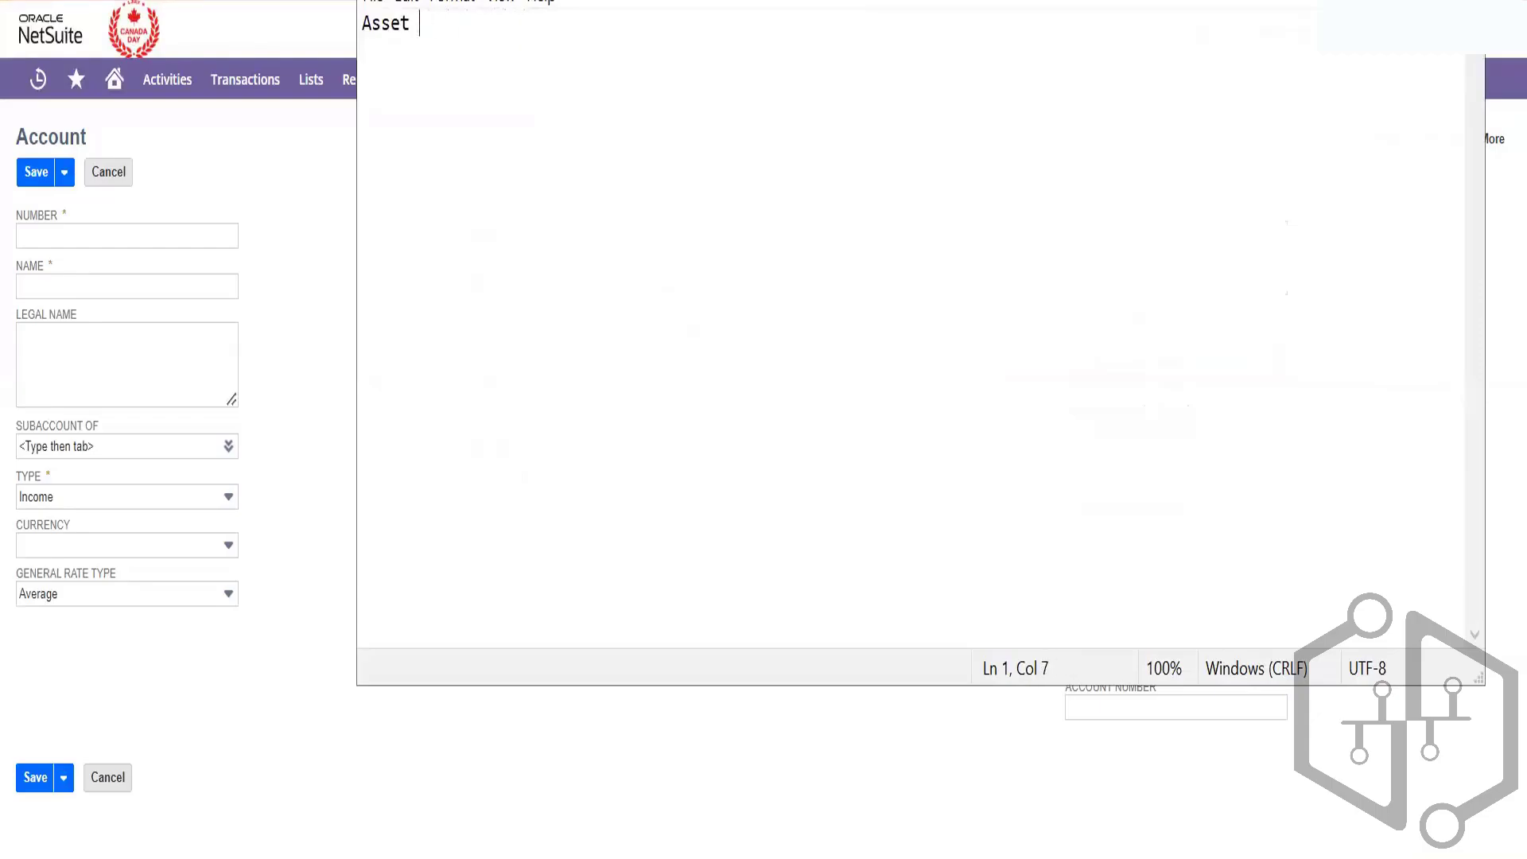
pyautogui.write('Type Description')
pyautogui.press('Return')
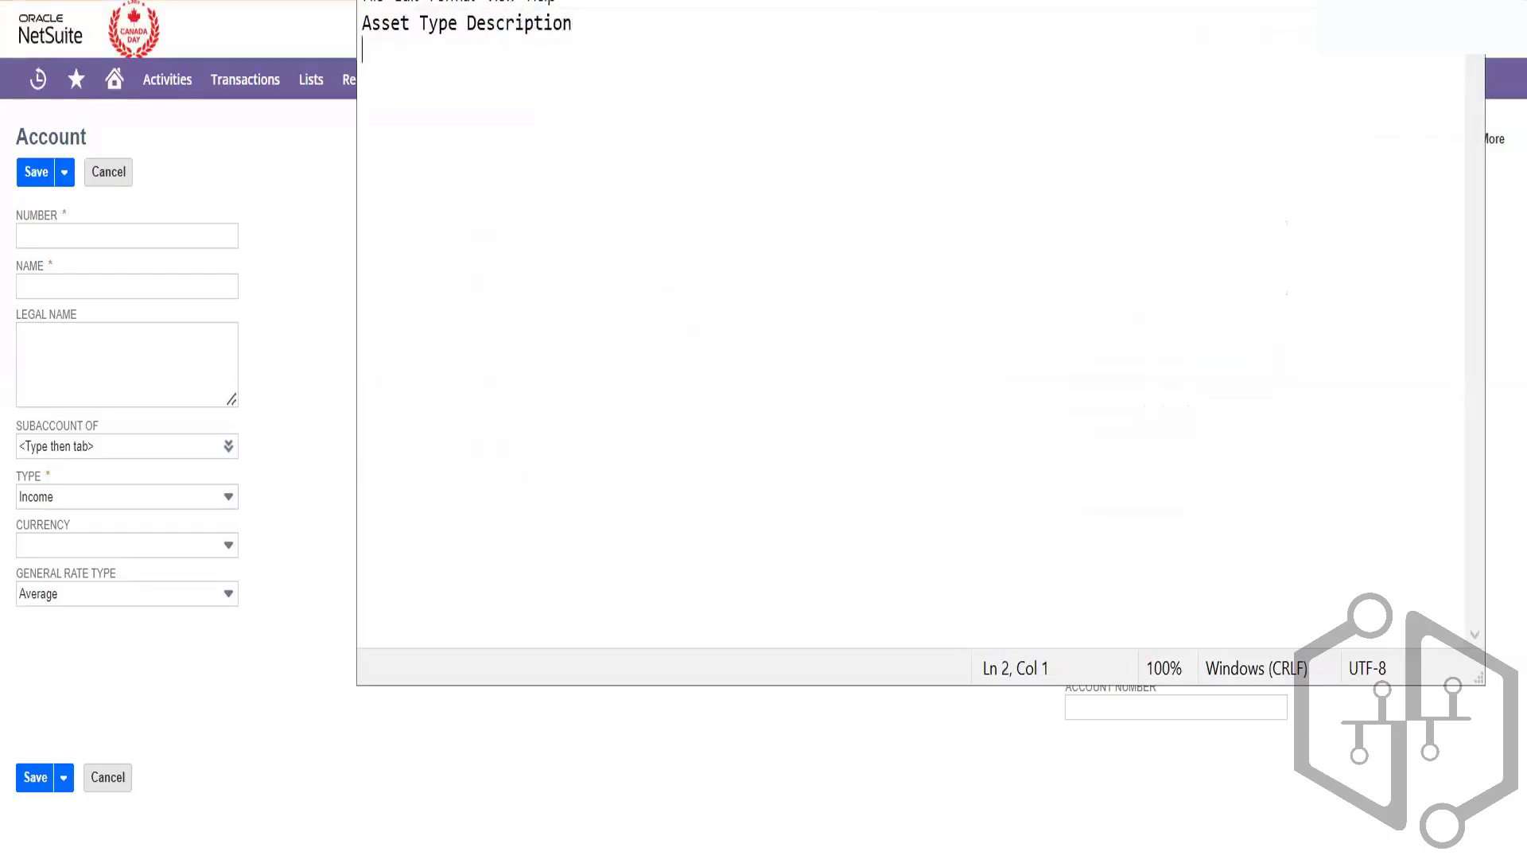
# - Add the lines "Asset Current Cost", "Asset Lifetime" and "Residual value" to the notes, followed by a blank line
pyautogui.write('Asset Current Cost')
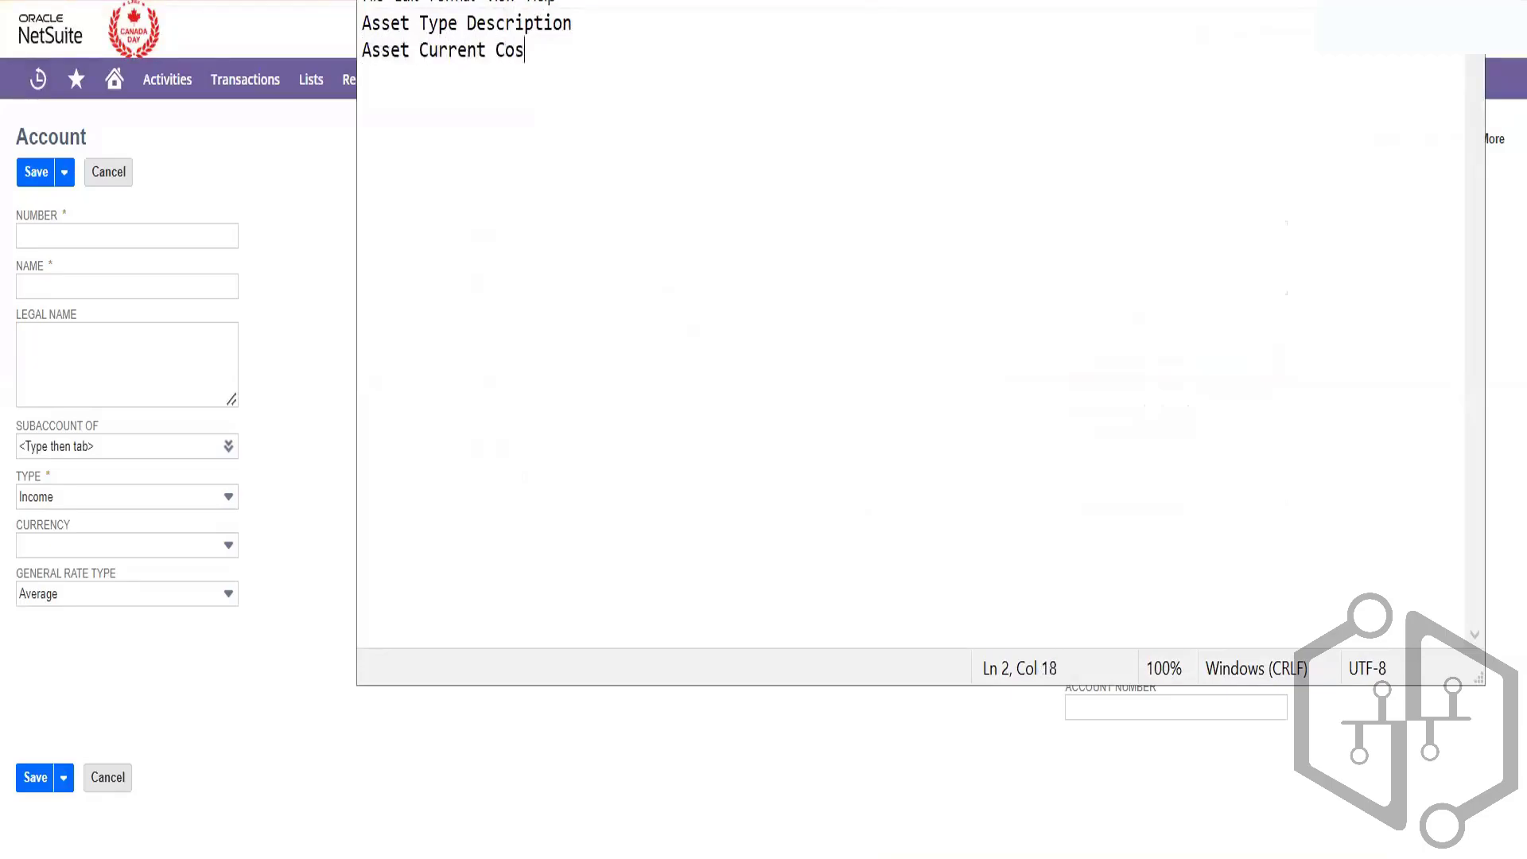
pyautogui.press('Return')
pyautogui.write('Asset Lifetime')
pyautogui.press('Return')
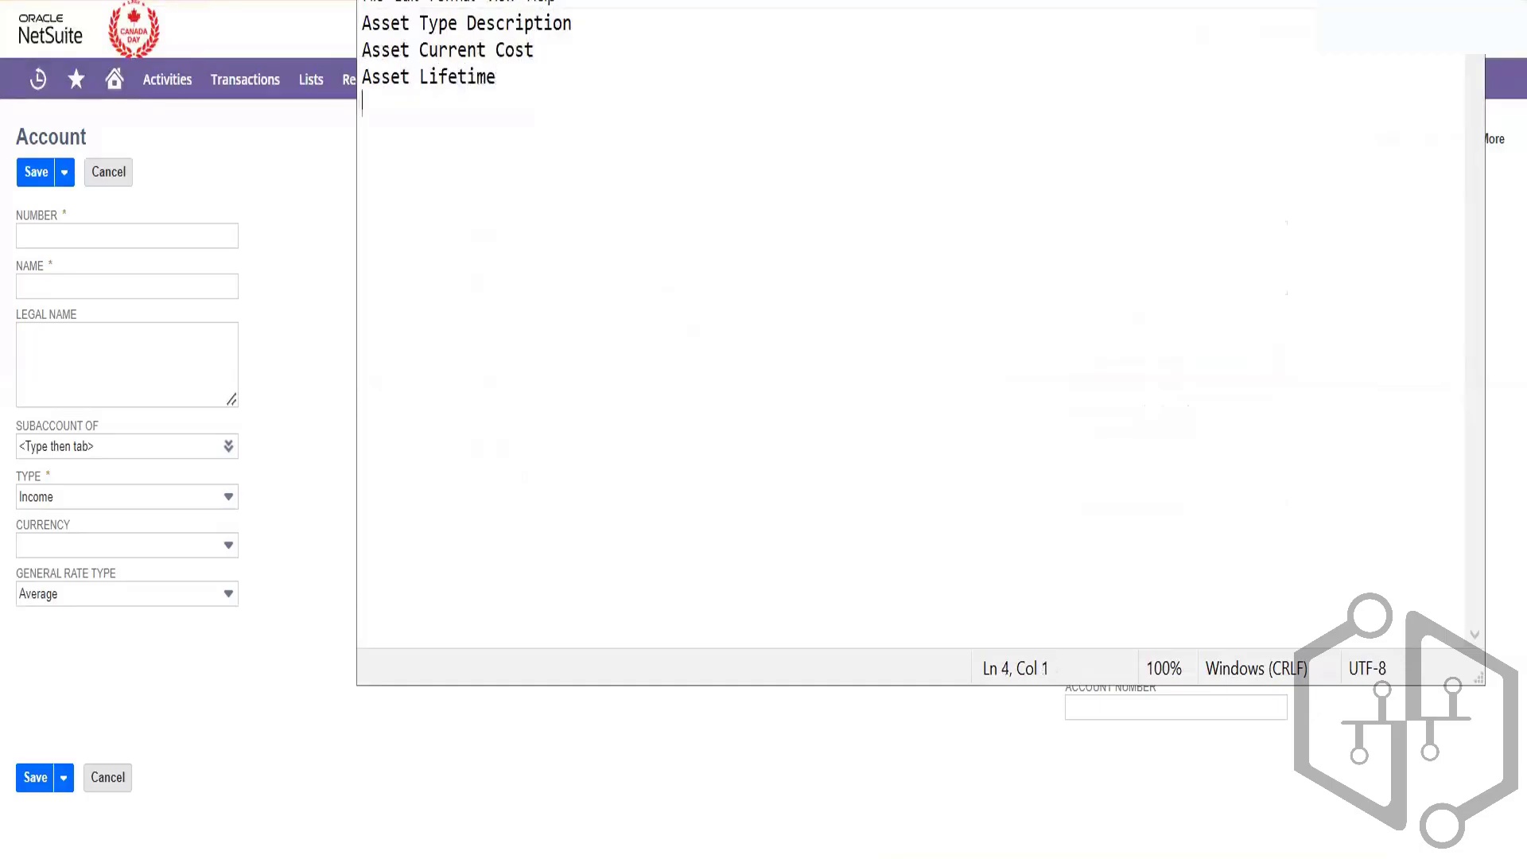
pyautogui.write('Residual value')
pyautogui.press('Return')
pyautogui.press('Return')
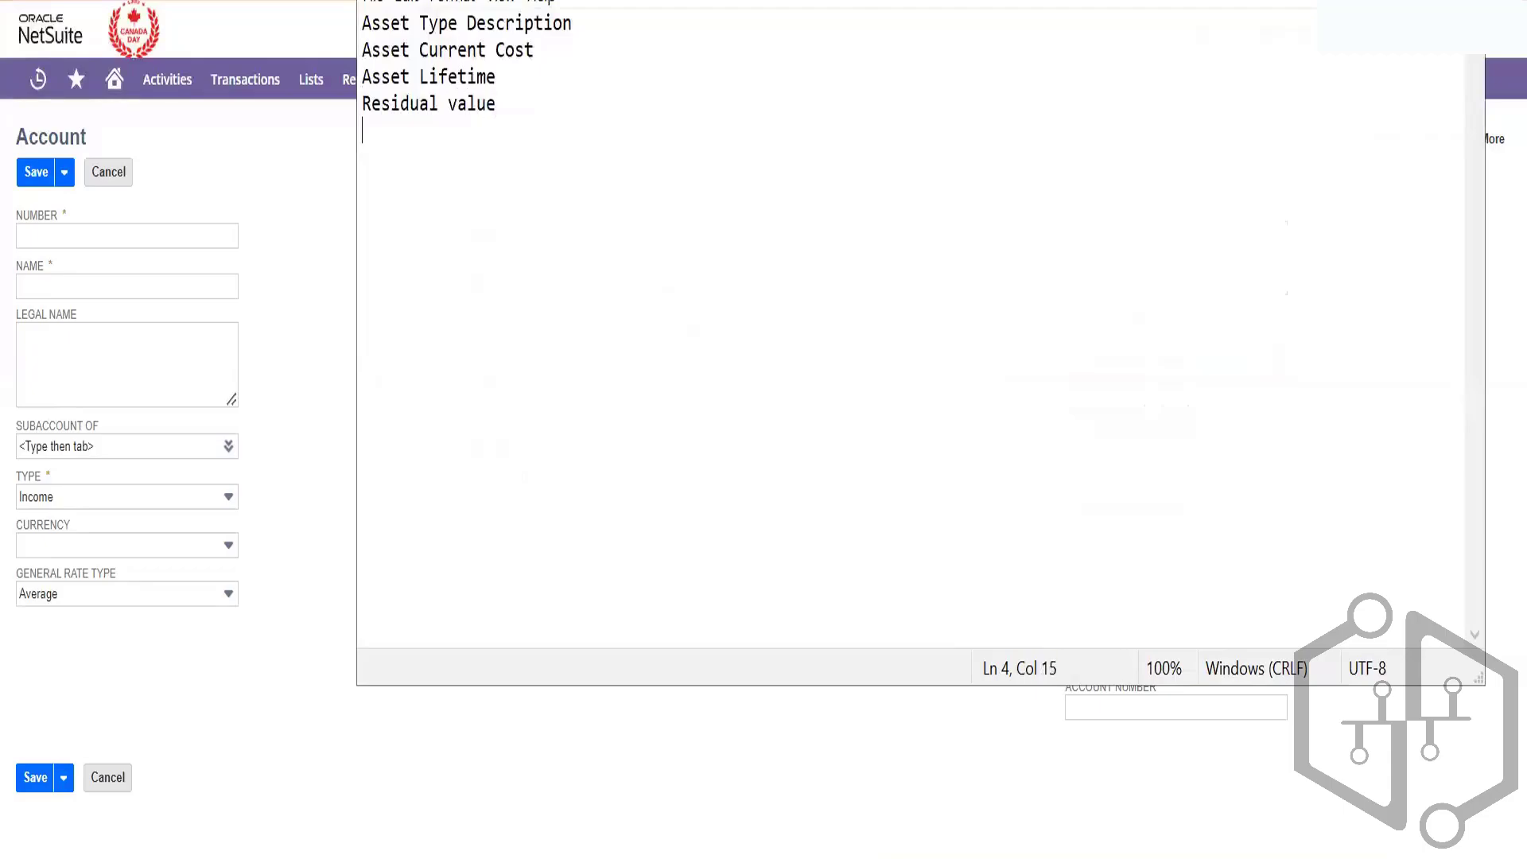
# - Start an accounts line in the notes reading "Accounts - Asset , Depreciation Account"
pyautogui.write('Accounts - Asse')
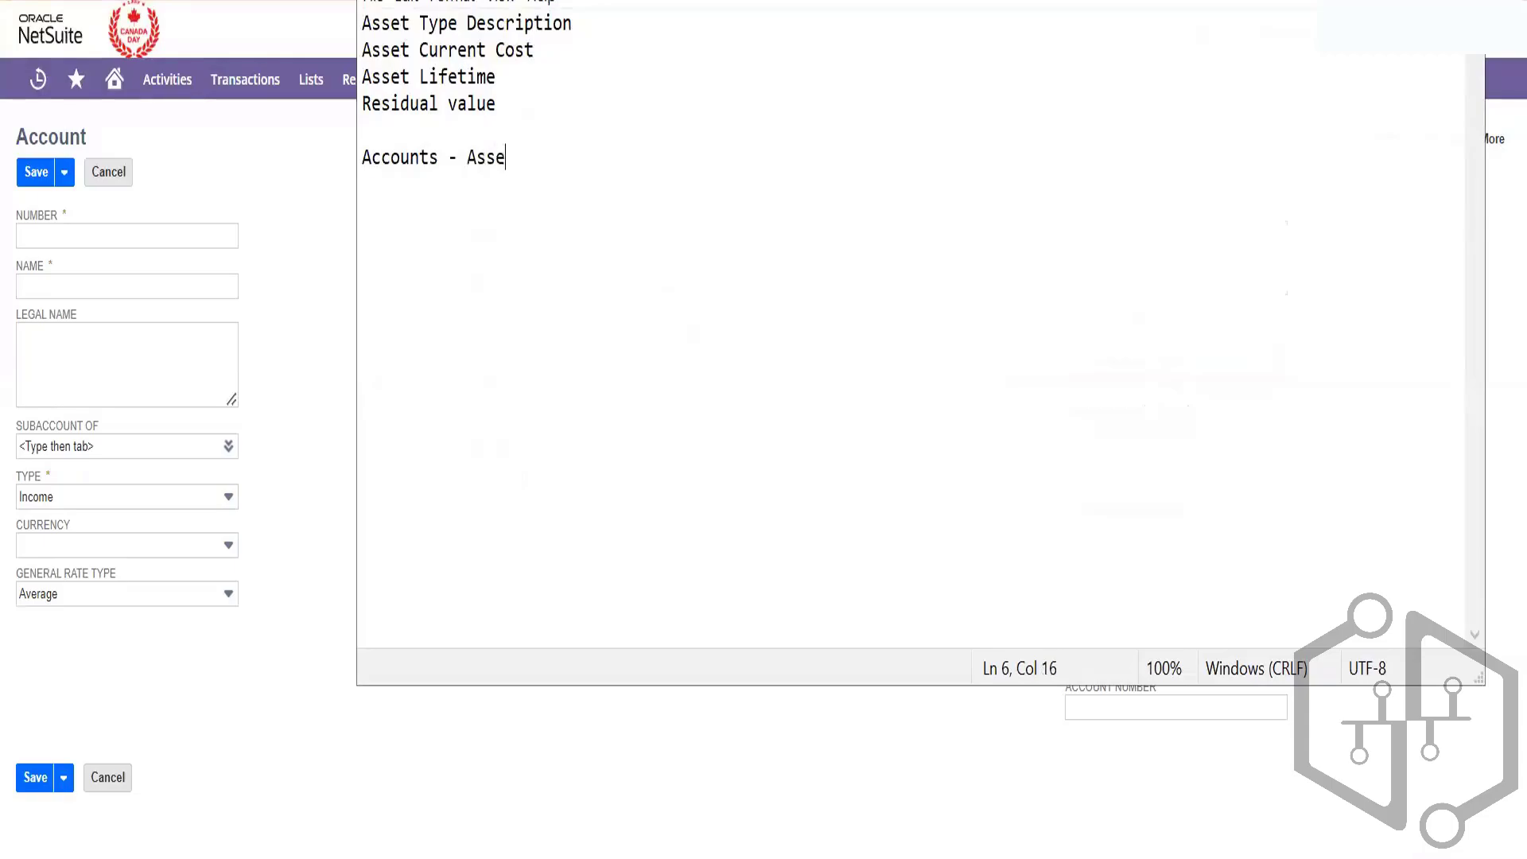
pyautogui.write('t , Deopr')
pyautogui.press('BackSpace')
pyautogui.press('BackSpace')
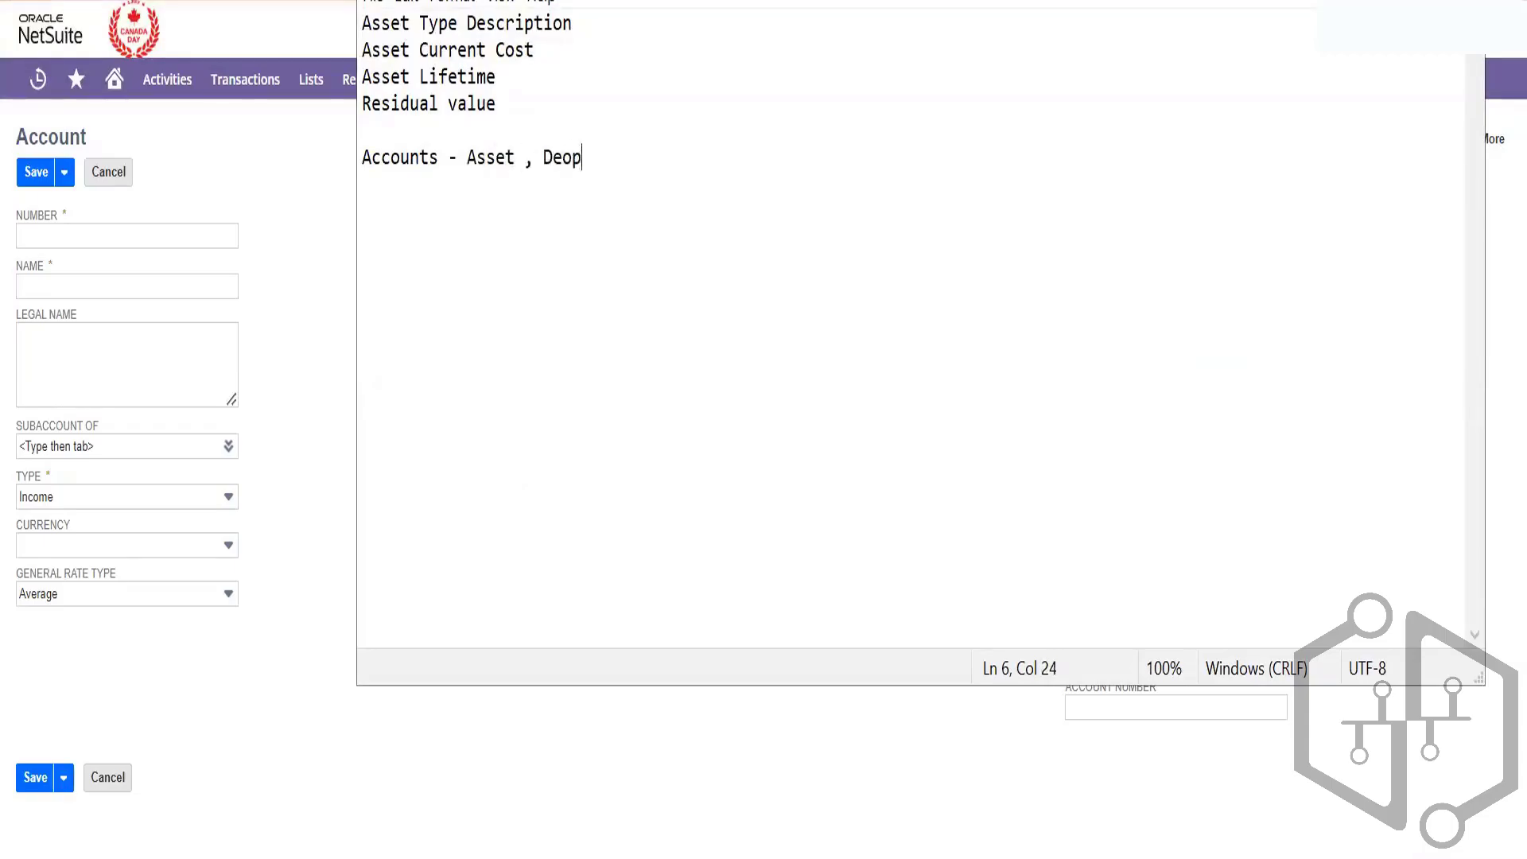
pyautogui.press('BackSpace')
pyautogui.write('precition')
pyautogui.press('BackSpace')
pyautogui.press('BackSpace')
pyautogui.press('BackSpace')
pyautogui.press('BackSpace')
pyautogui.write('ation Accoun')
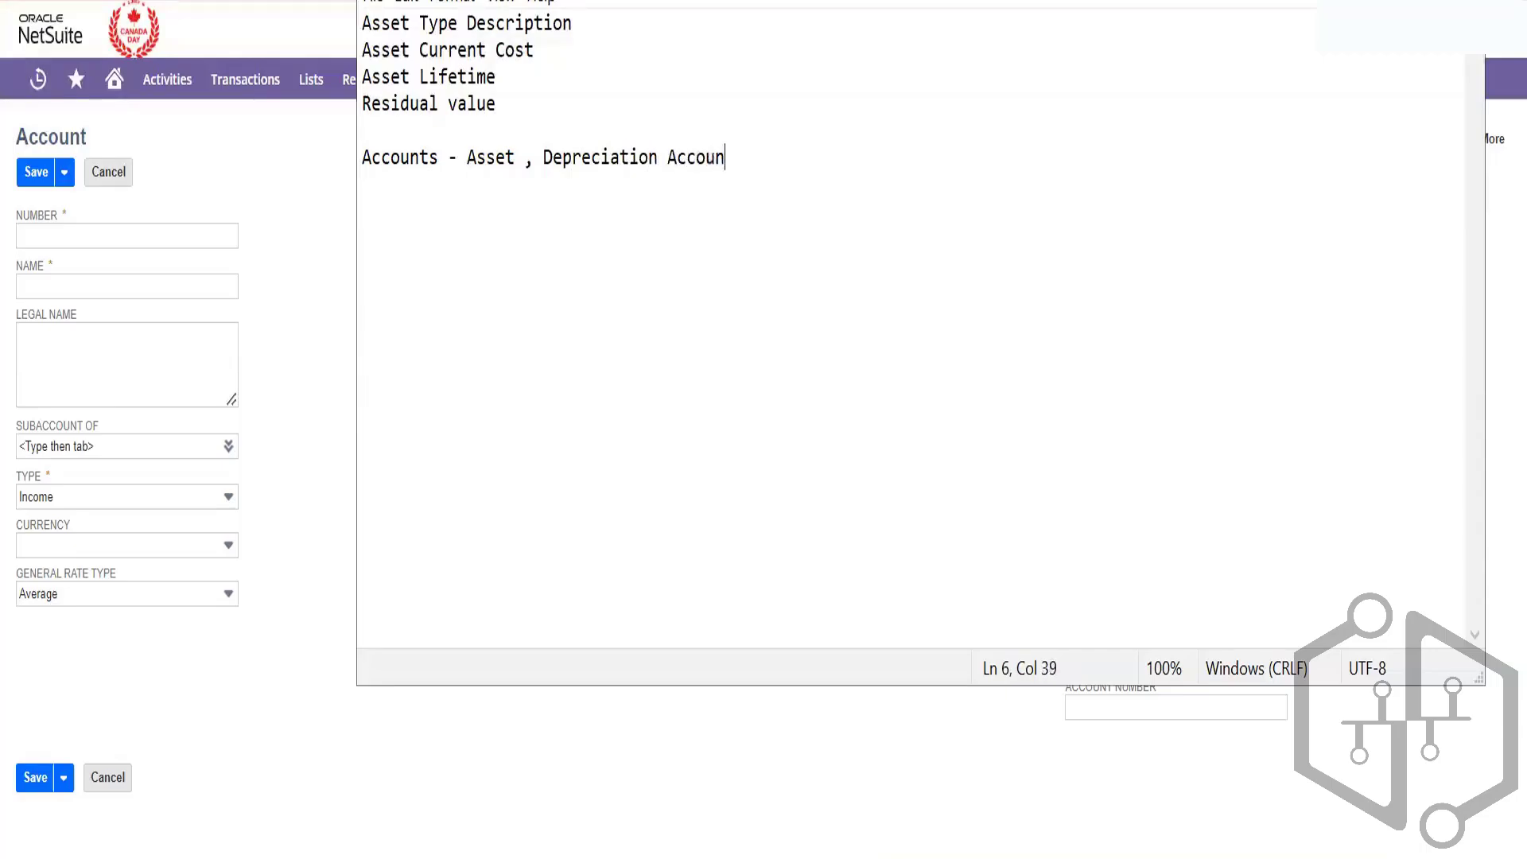
# - Continue the accounts line with "Write off account, Write down account, Transer Accounts,"
pyautogui.write('t, Write off')
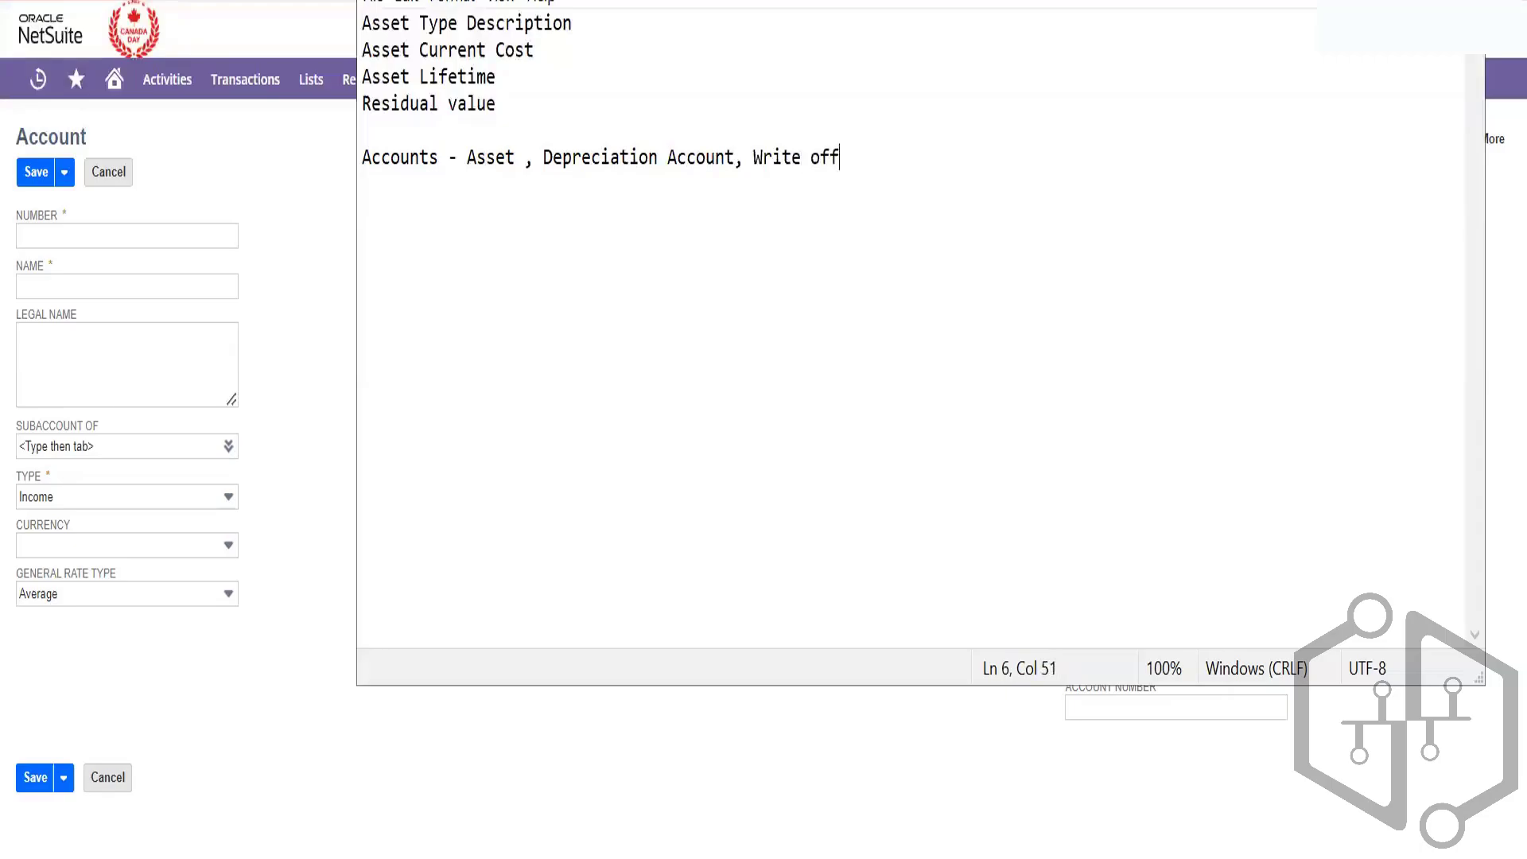
pyautogui.write(' account, Wro')
pyautogui.press('BackSpace')
pyautogui.write('i')
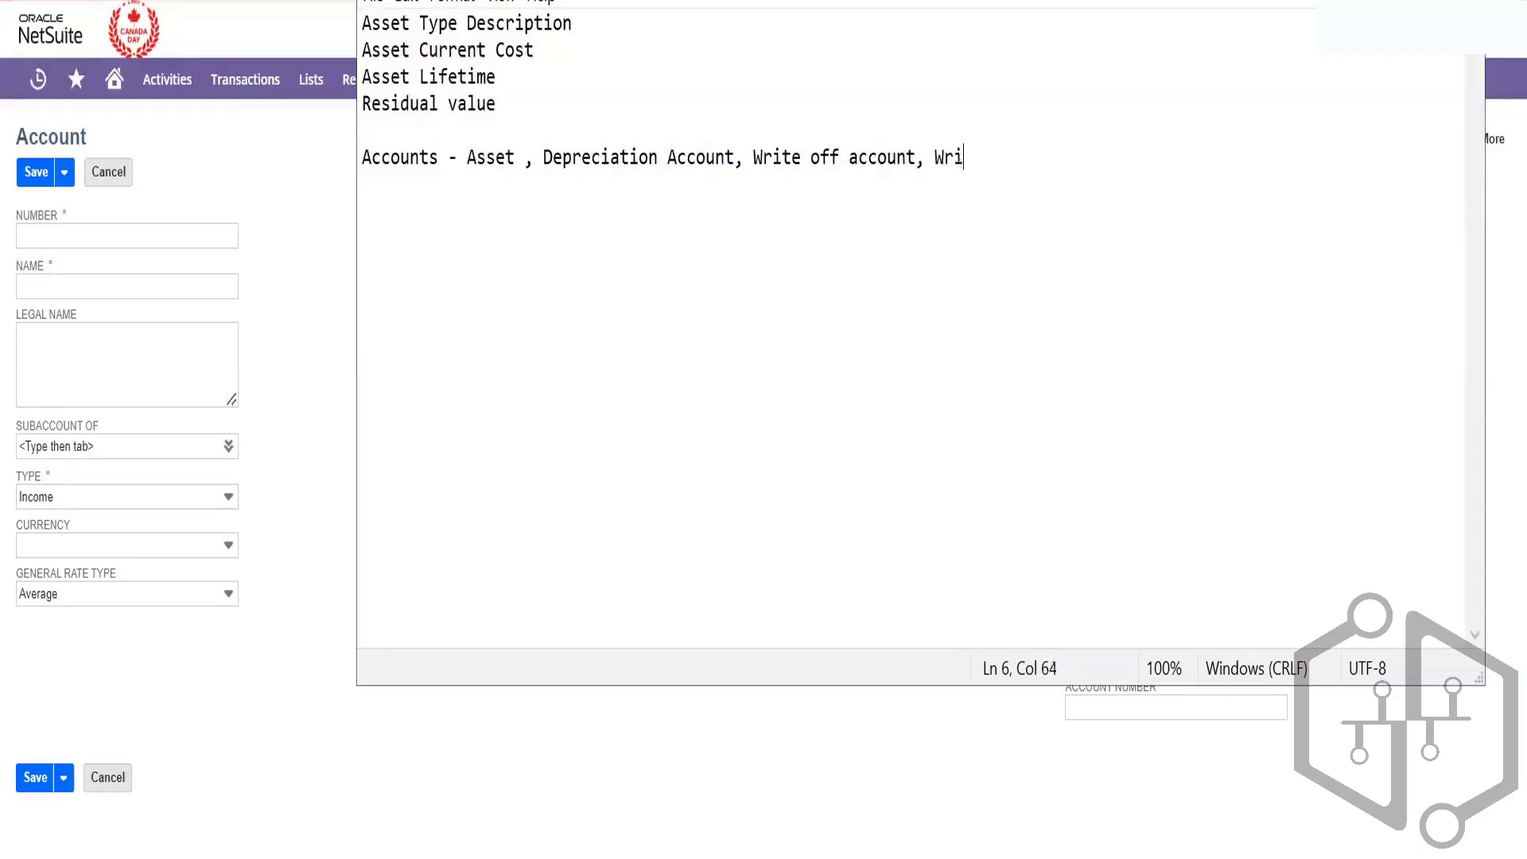
pyautogui.write('te down account, Tran')
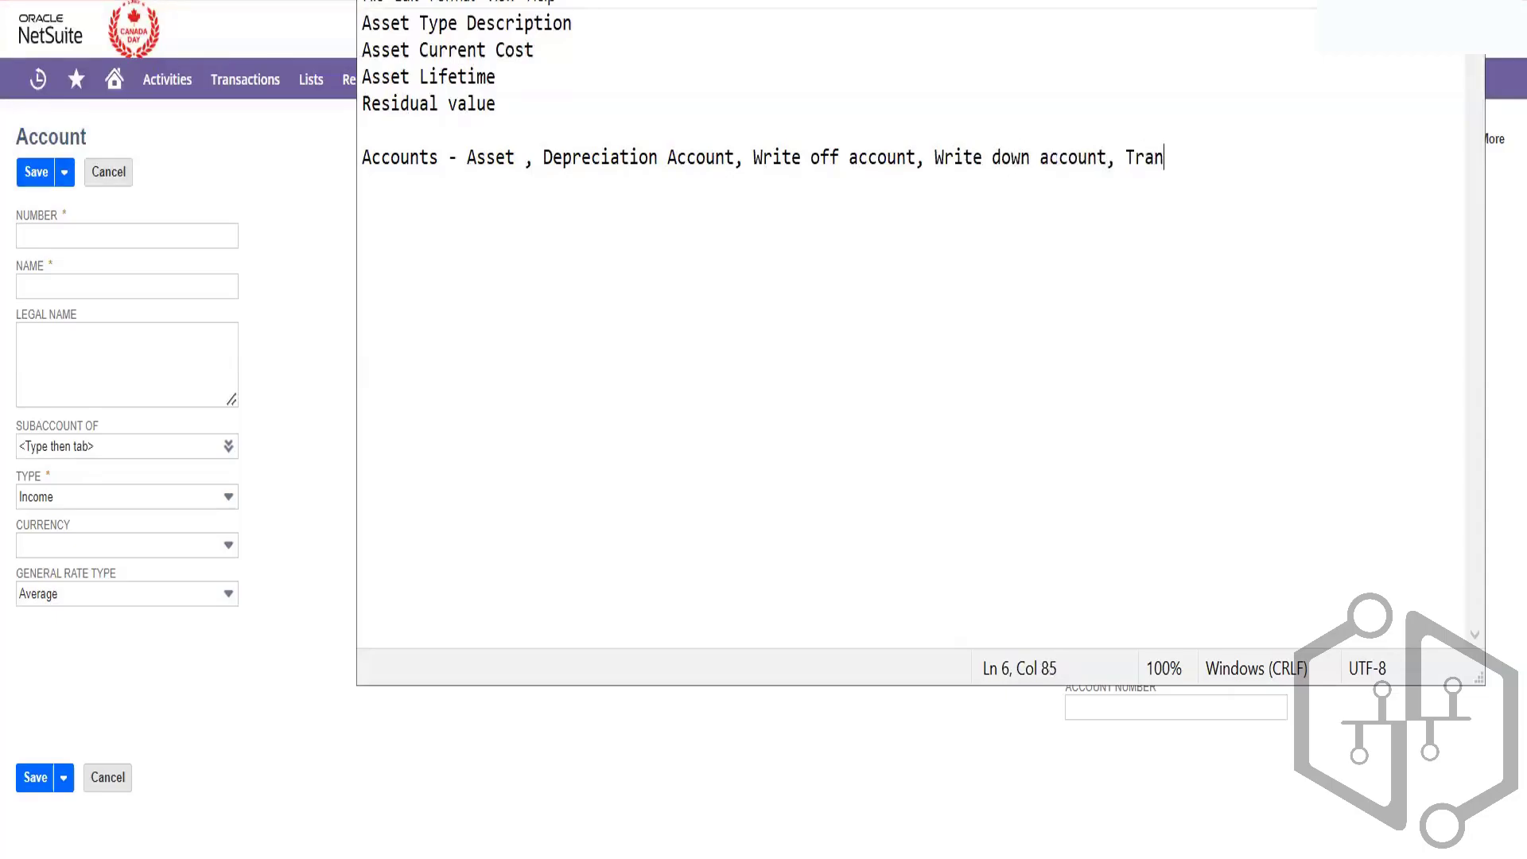
pyautogui.write('ser Accounts,')
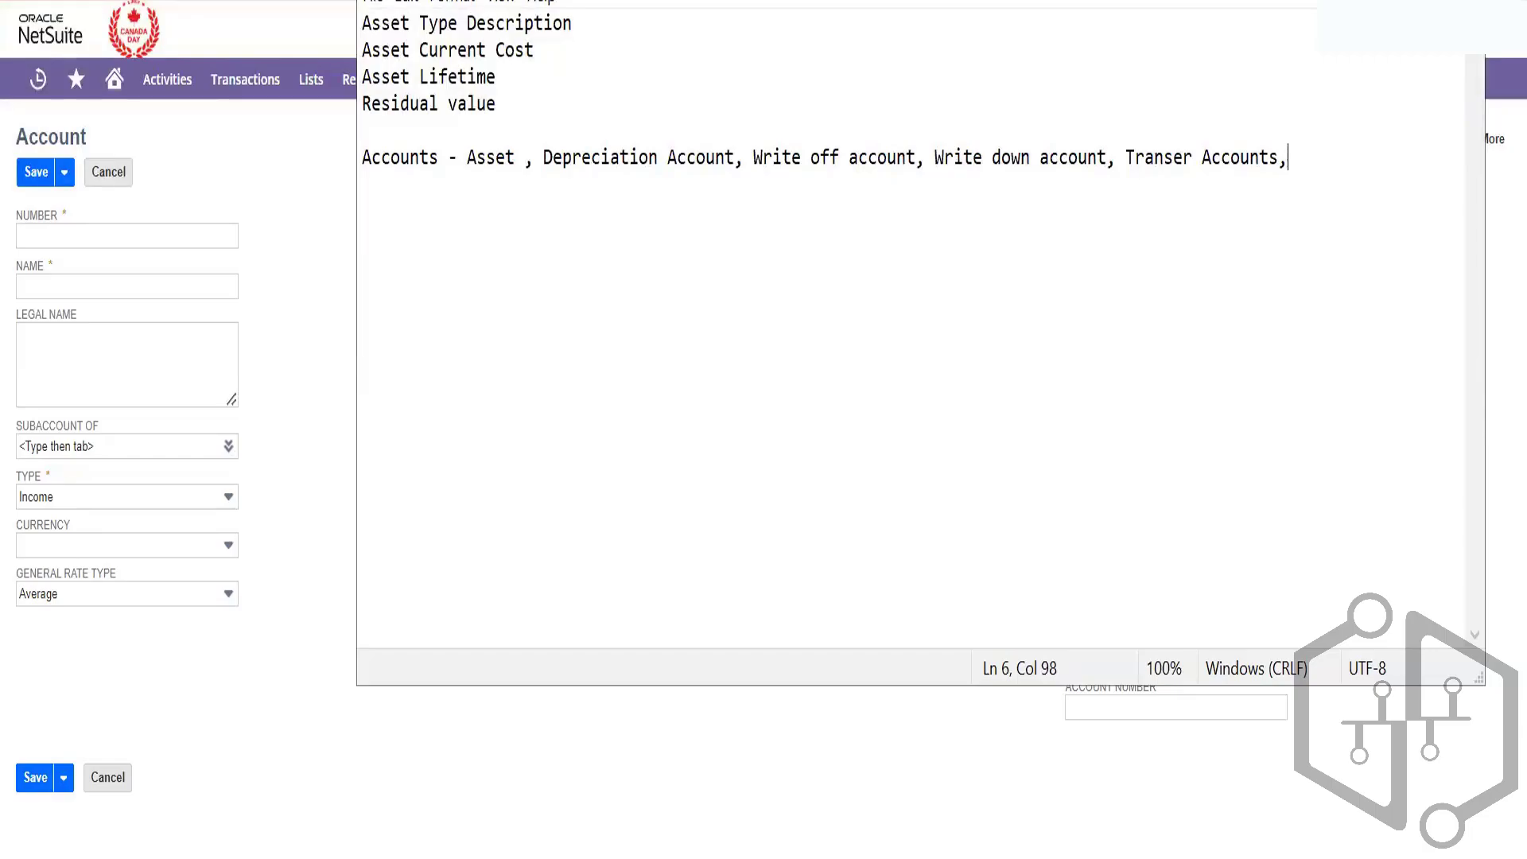
# - Insert the missing "f" in "Transer" so the word reads "Tranfser", and return to the end of the line
pyautogui.press('Left')
pyautogui.press('Left')
pyautogui.press('Left')
pyautogui.press('Left')
pyautogui.press('Left')
pyautogui.press('Left')
pyautogui.press('Left')
pyautogui.press('Left')
pyautogui.press('Left')
pyautogui.press('Left')
pyautogui.press('Left')
pyautogui.press('Left')
pyautogui.press('Left')
pyautogui.write('f')
pyautogui.press('Right')
pyautogui.press('Right')
pyautogui.press('Right')
pyautogui.press('Right')
pyautogui.press('Right')
pyautogui.press('Right')
pyautogui.press('Right')
pyautogui.press('Right')
pyautogui.press('Right')
pyautogui.press('Right')
pyautogui.press('Right')
pyautogui.press('Right')
pyautogui.press('Right')
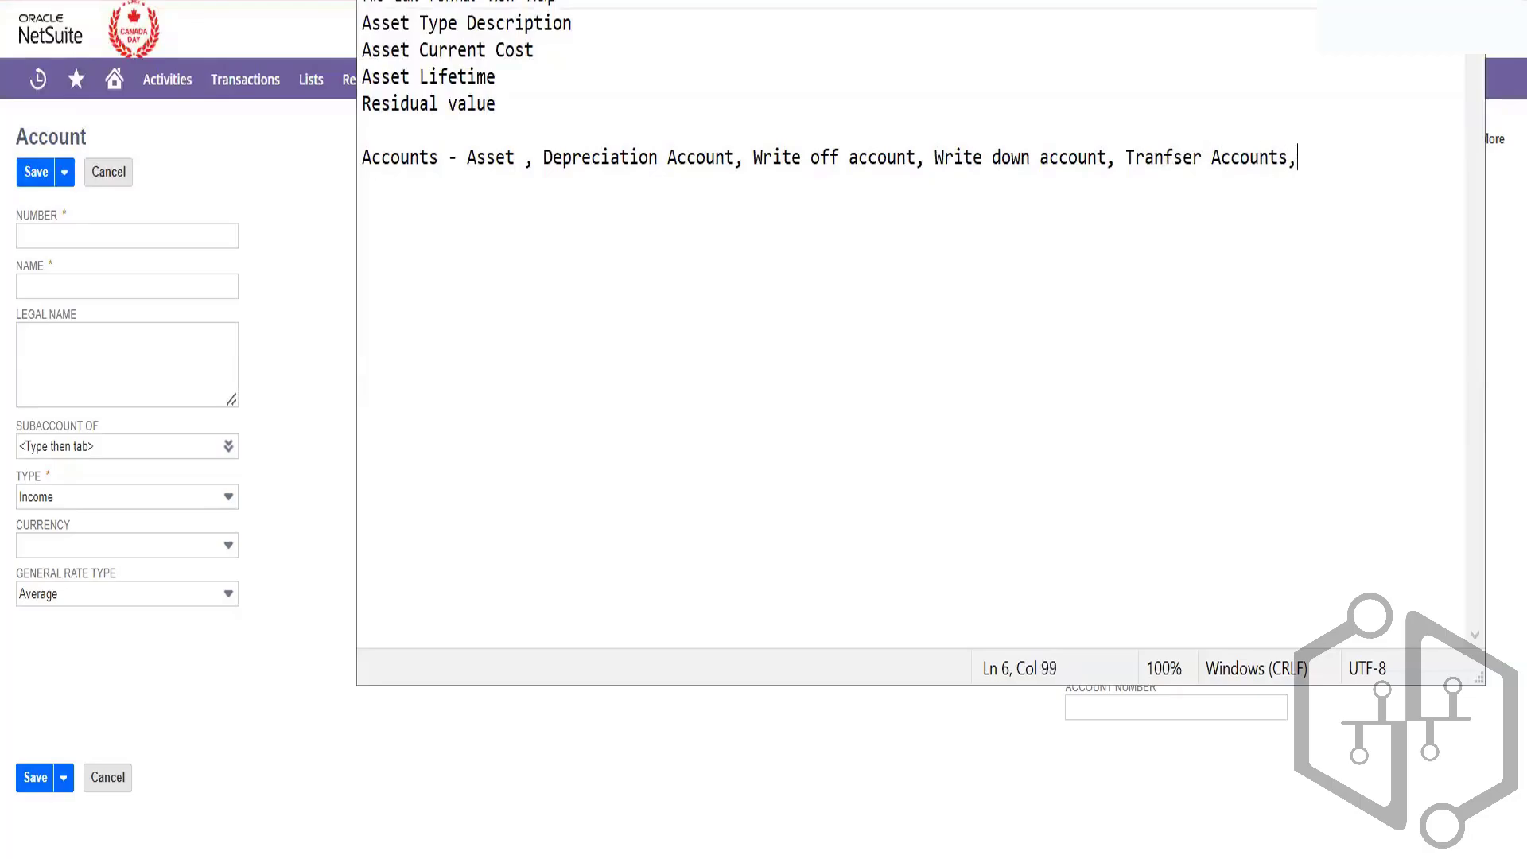
# - Finish the accounts line with "Asset Sales account" and leave a blank line below it
pyautogui.write('Asset Sales ')
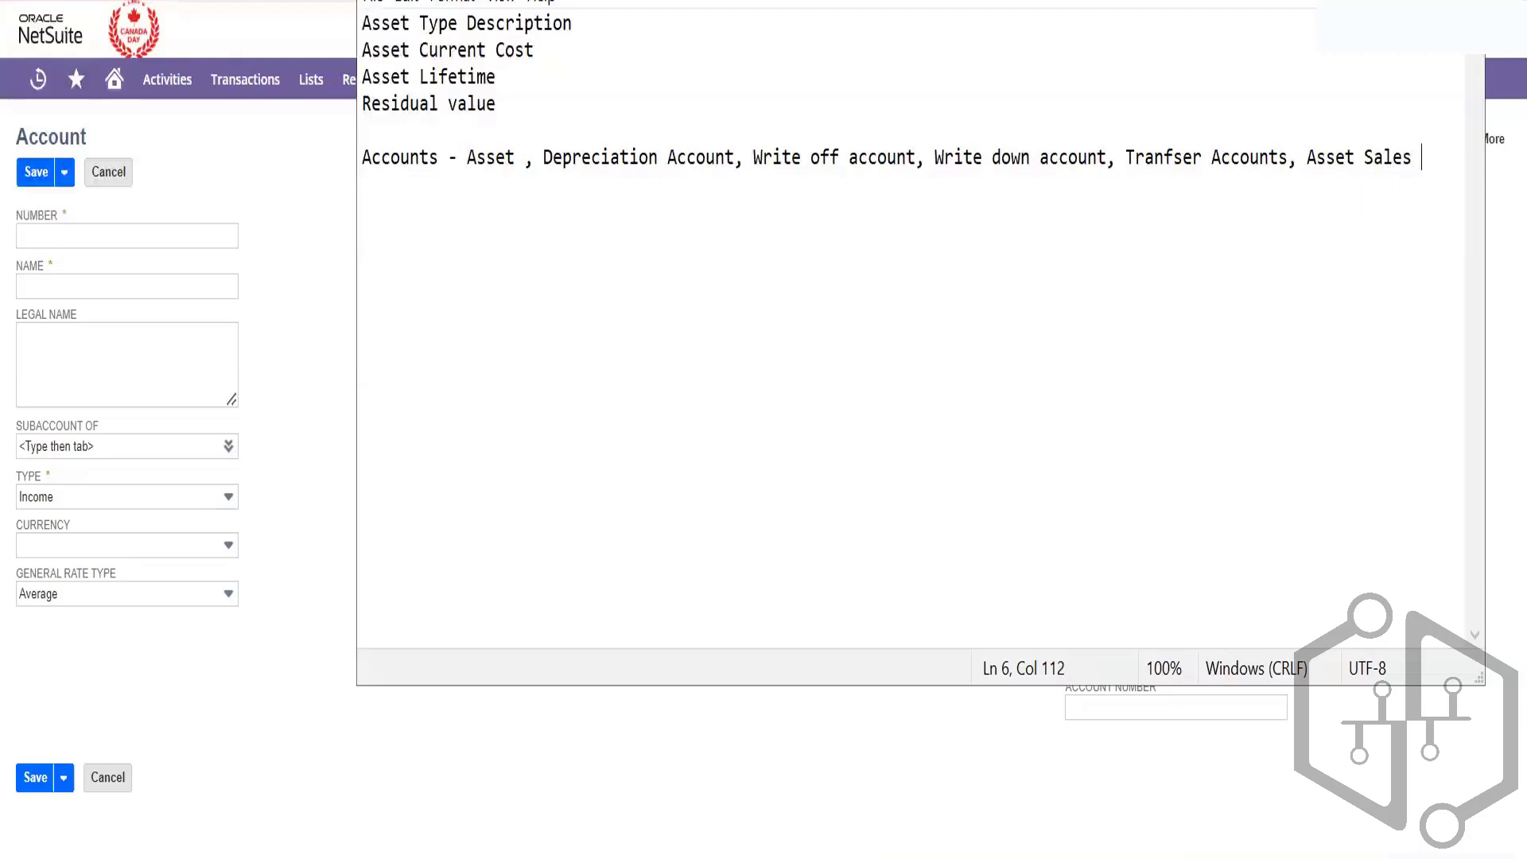
pyautogui.write('account')
pyautogui.press('Return')
pyautogui.press('Return')
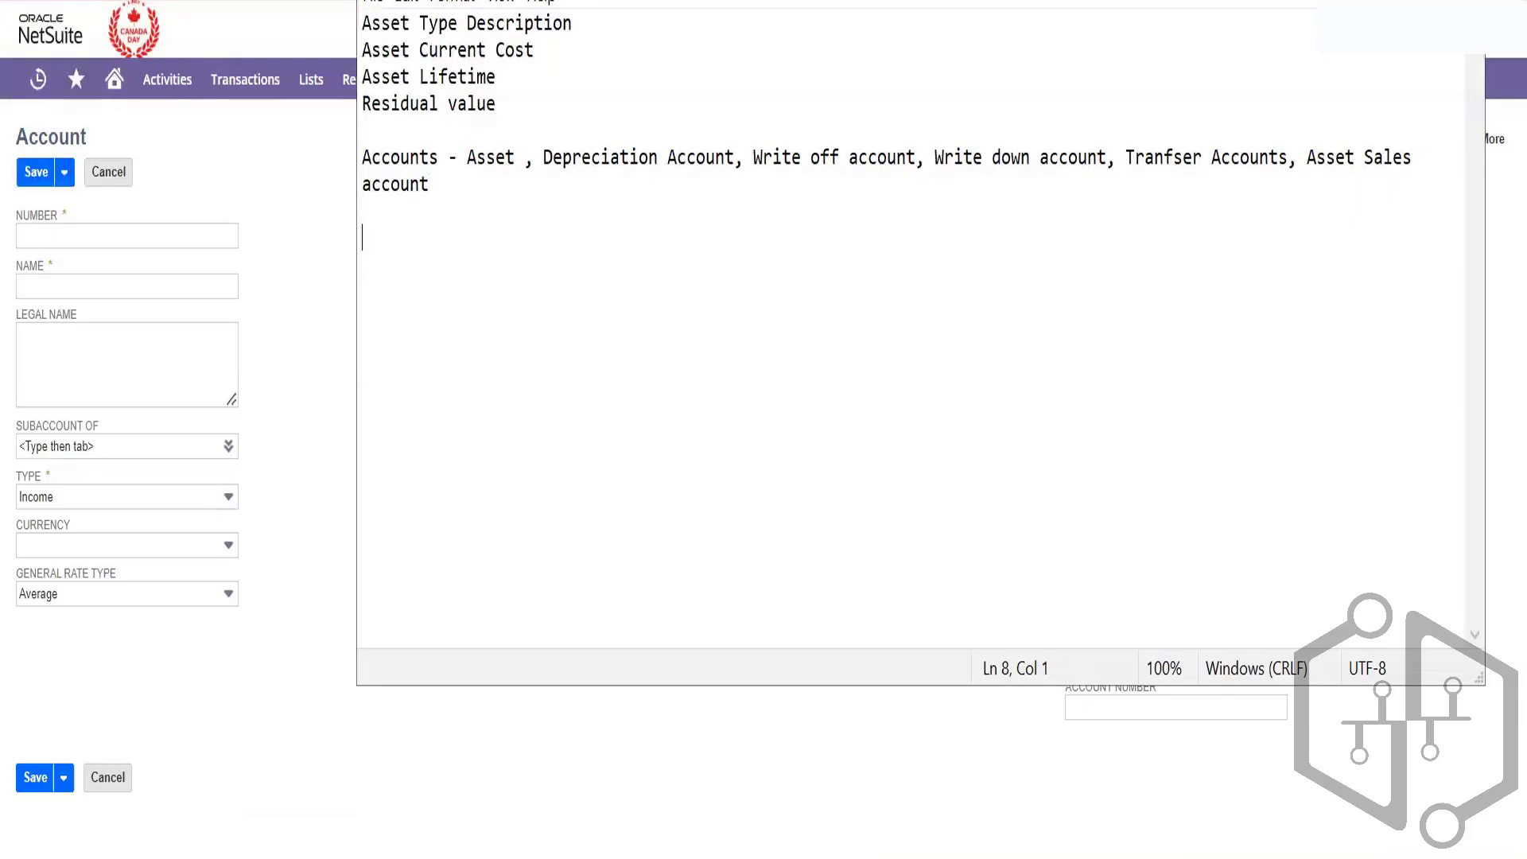
# - Add the line "Asset Decsription - All above fields" below the accounts list
pyautogui.write('Asset Decsriptio')
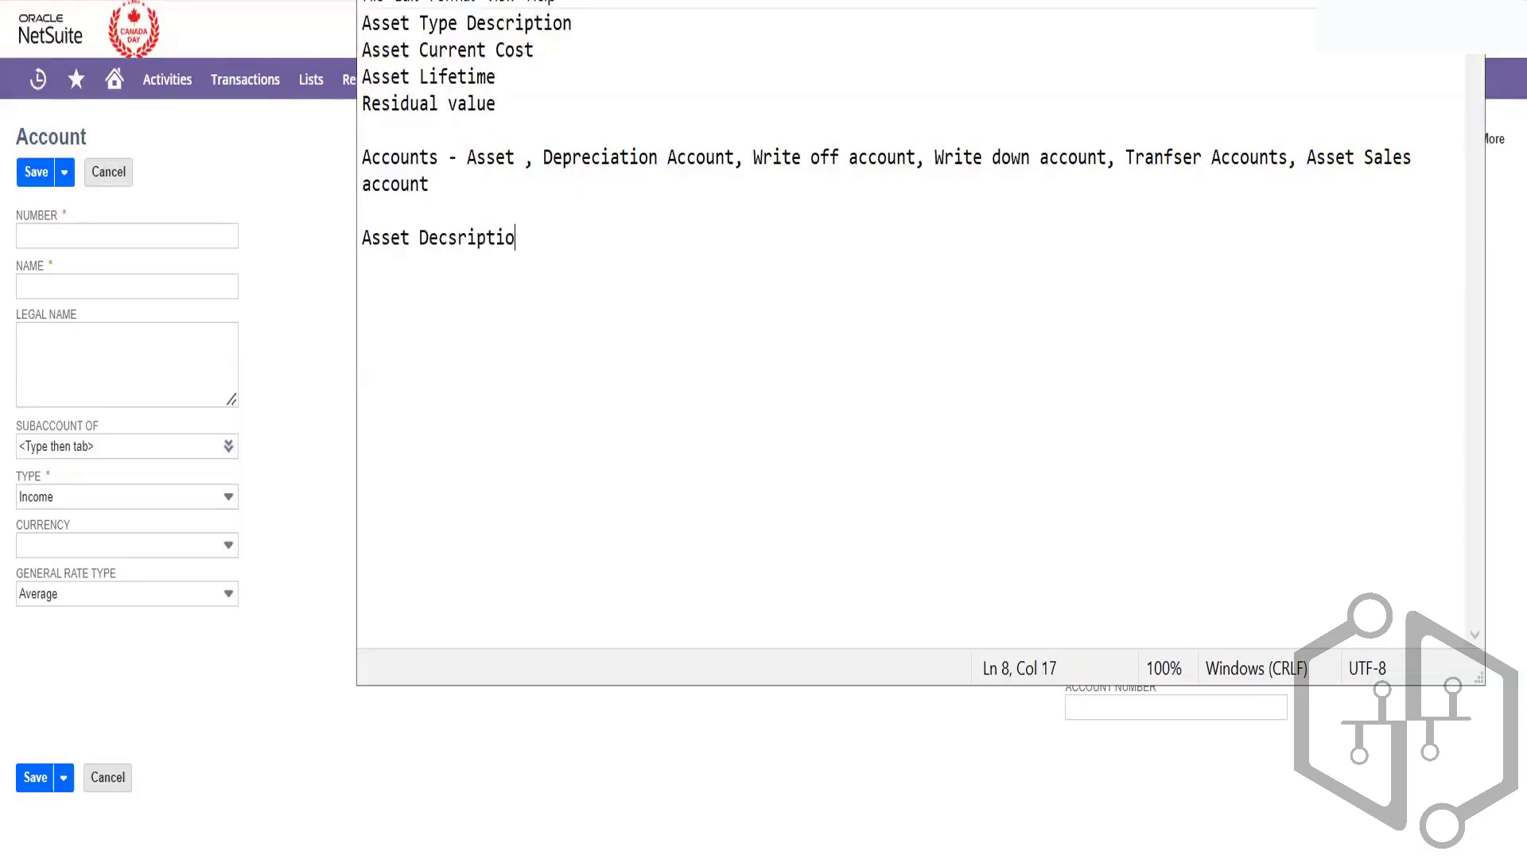
pyautogui.write('n')
pyautogui.press('Return')
pyautogui.press('BackSpace')
pyautogui.write('- All above fields')
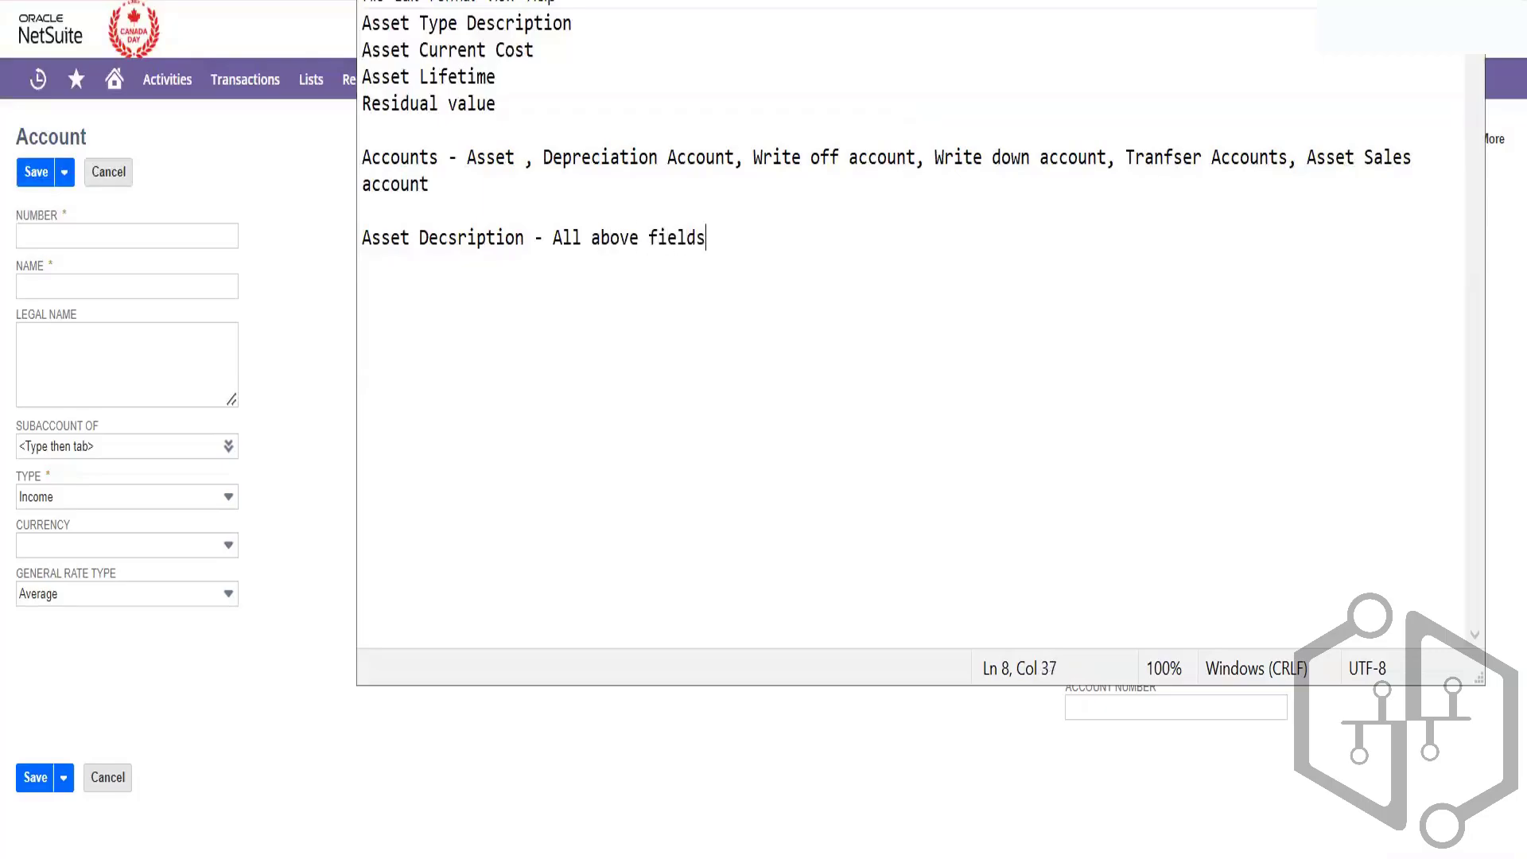
# - Add the line "Last Depreciation Period" below the asset description line
pyautogui.press('Return')
pyautogui.press('BackSpace')
pyautogui.press('Return')
pyautogui.write('Last Depreci')
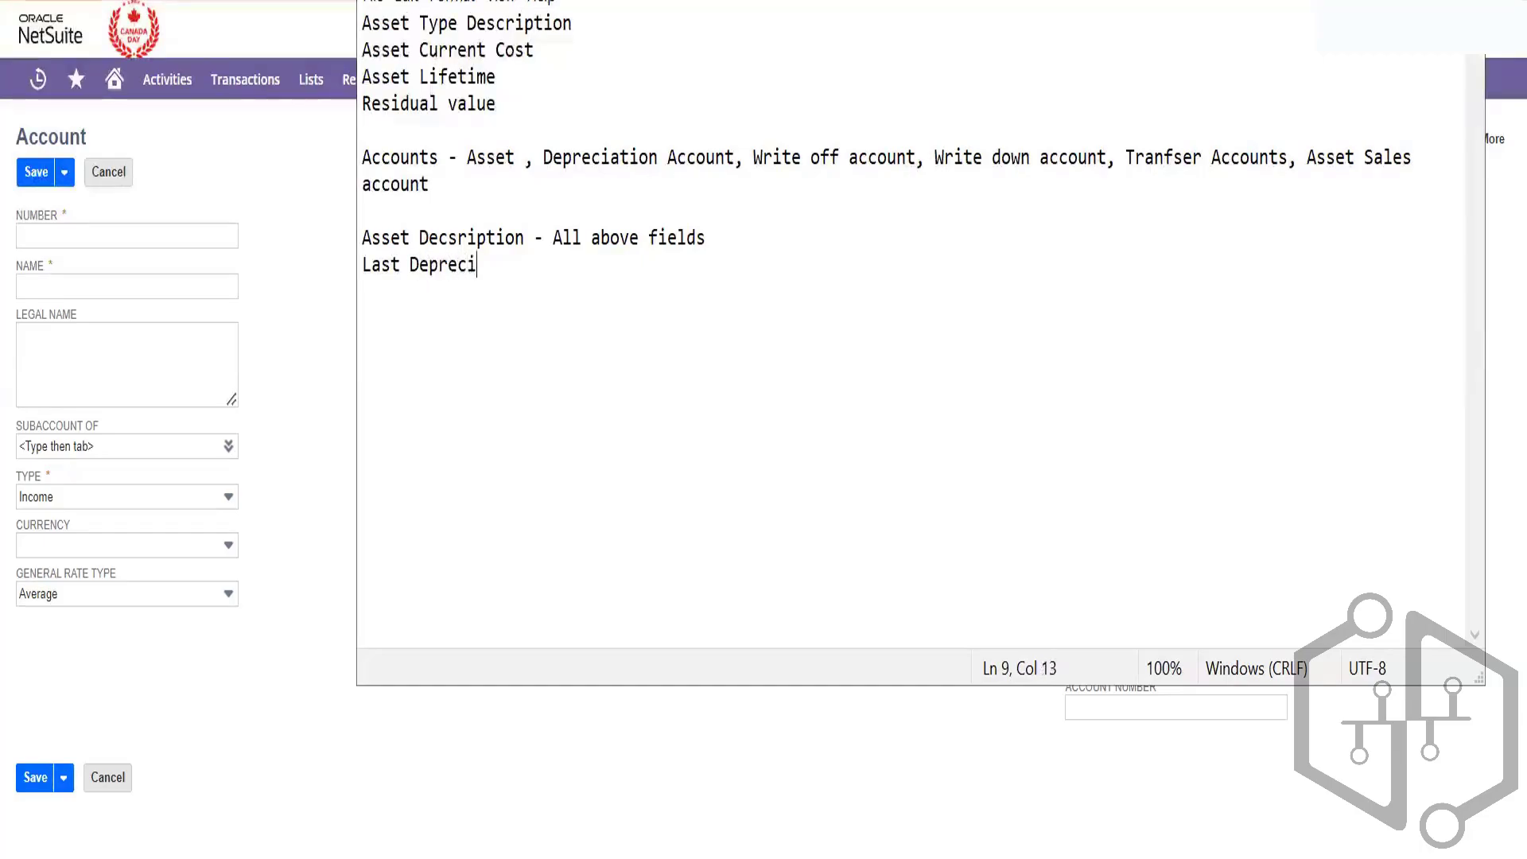
pyautogui.write('ation Period')
pyautogui.press('Return')
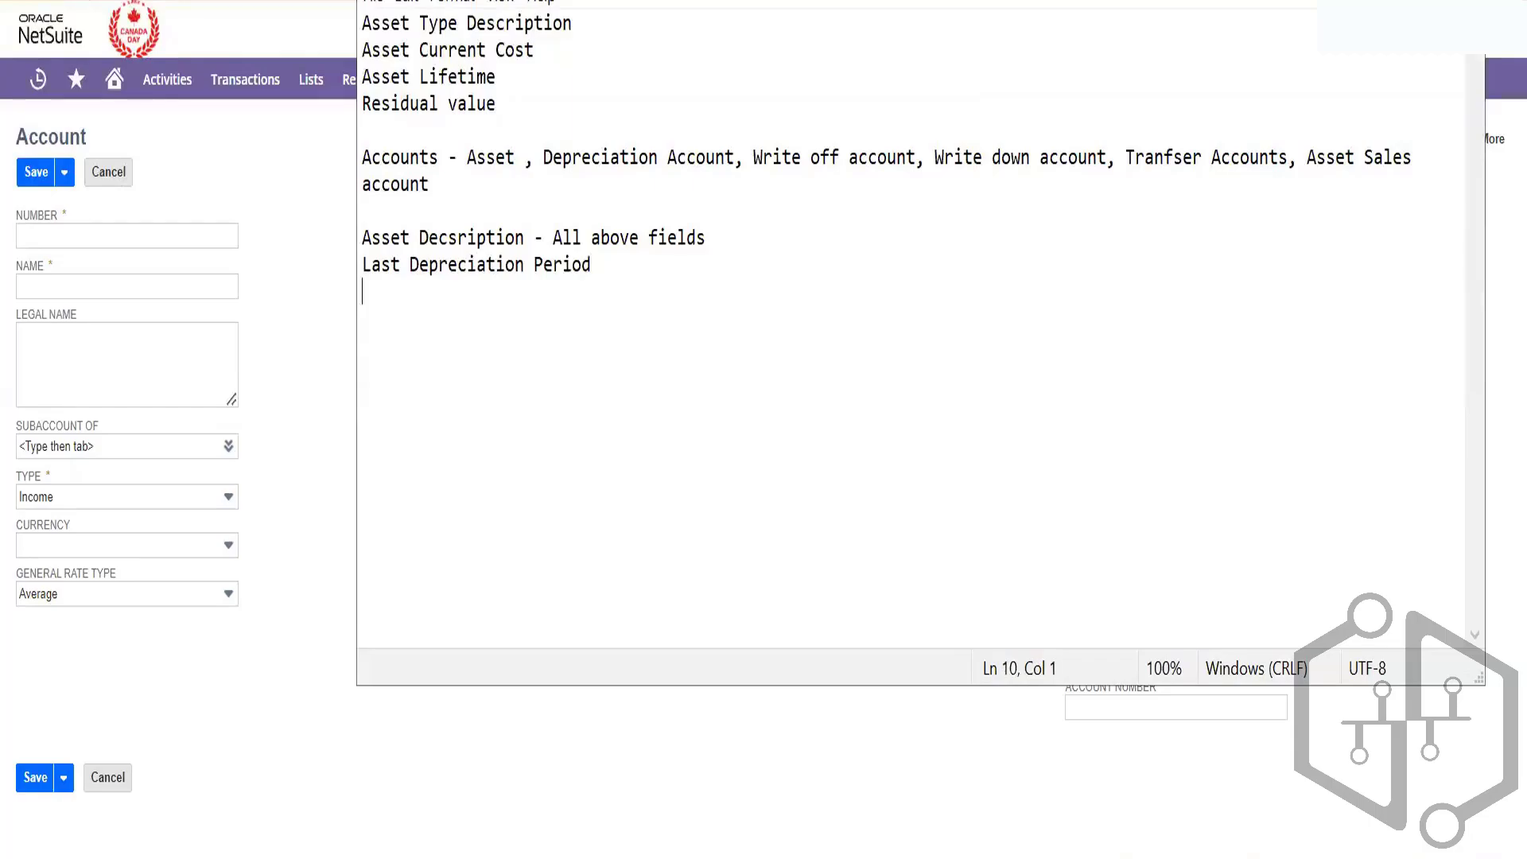
# - Add the line "Last Deprecation Amount" under the depreciation period line
pyautogui.write('Last Deprect')
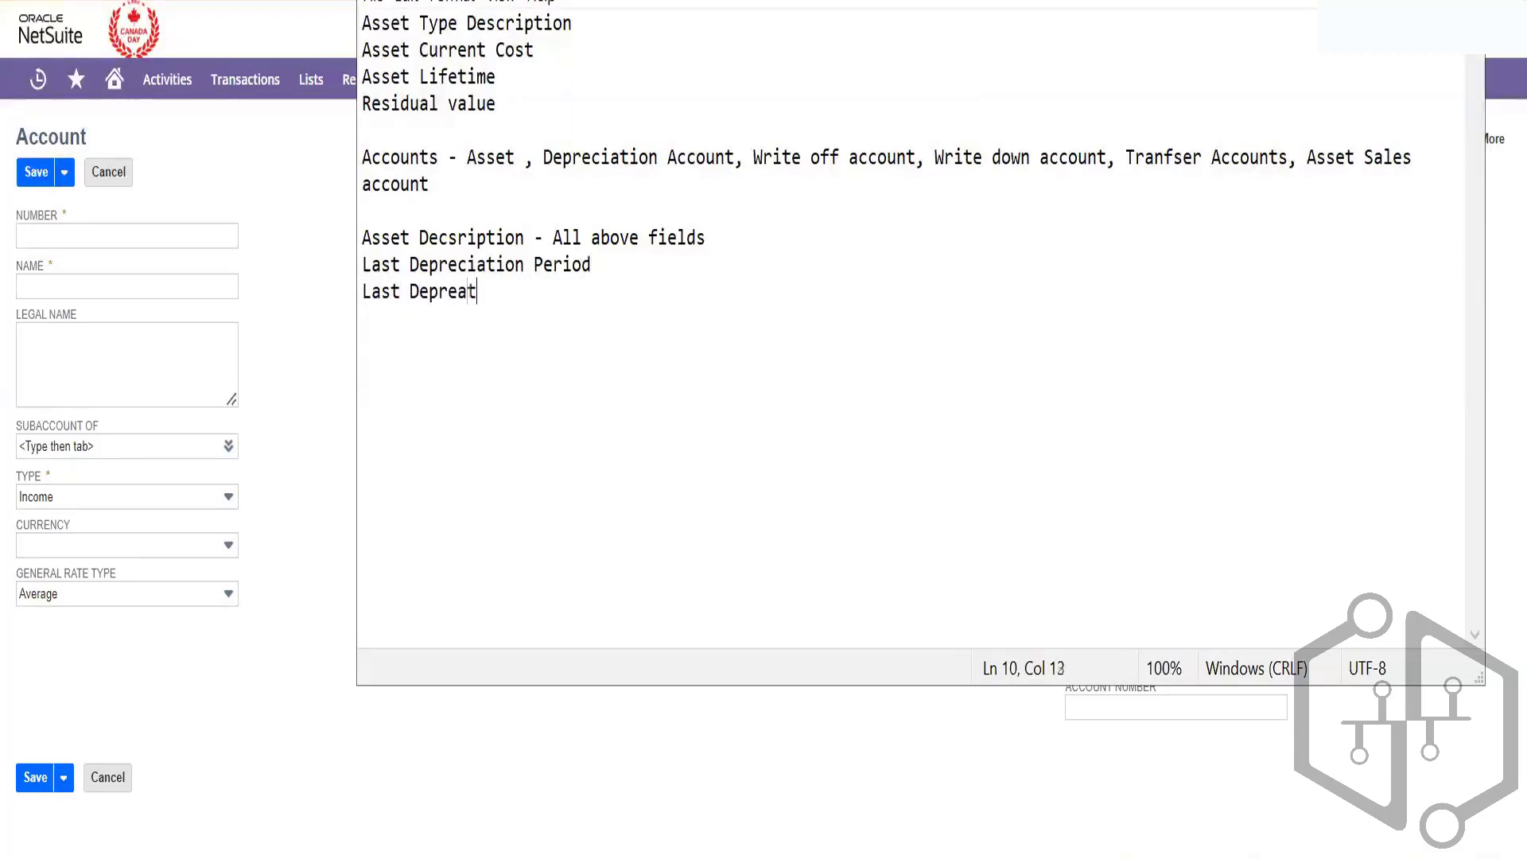
pyautogui.press('BackSpace')
pyautogui.write('ation Amoun')
pyautogui.write('t')
pyautogui.press('Return')
pyautogui.press('BackSpace')
pyautogui.press('BackSpace')
pyautogui.press('BackSpace')
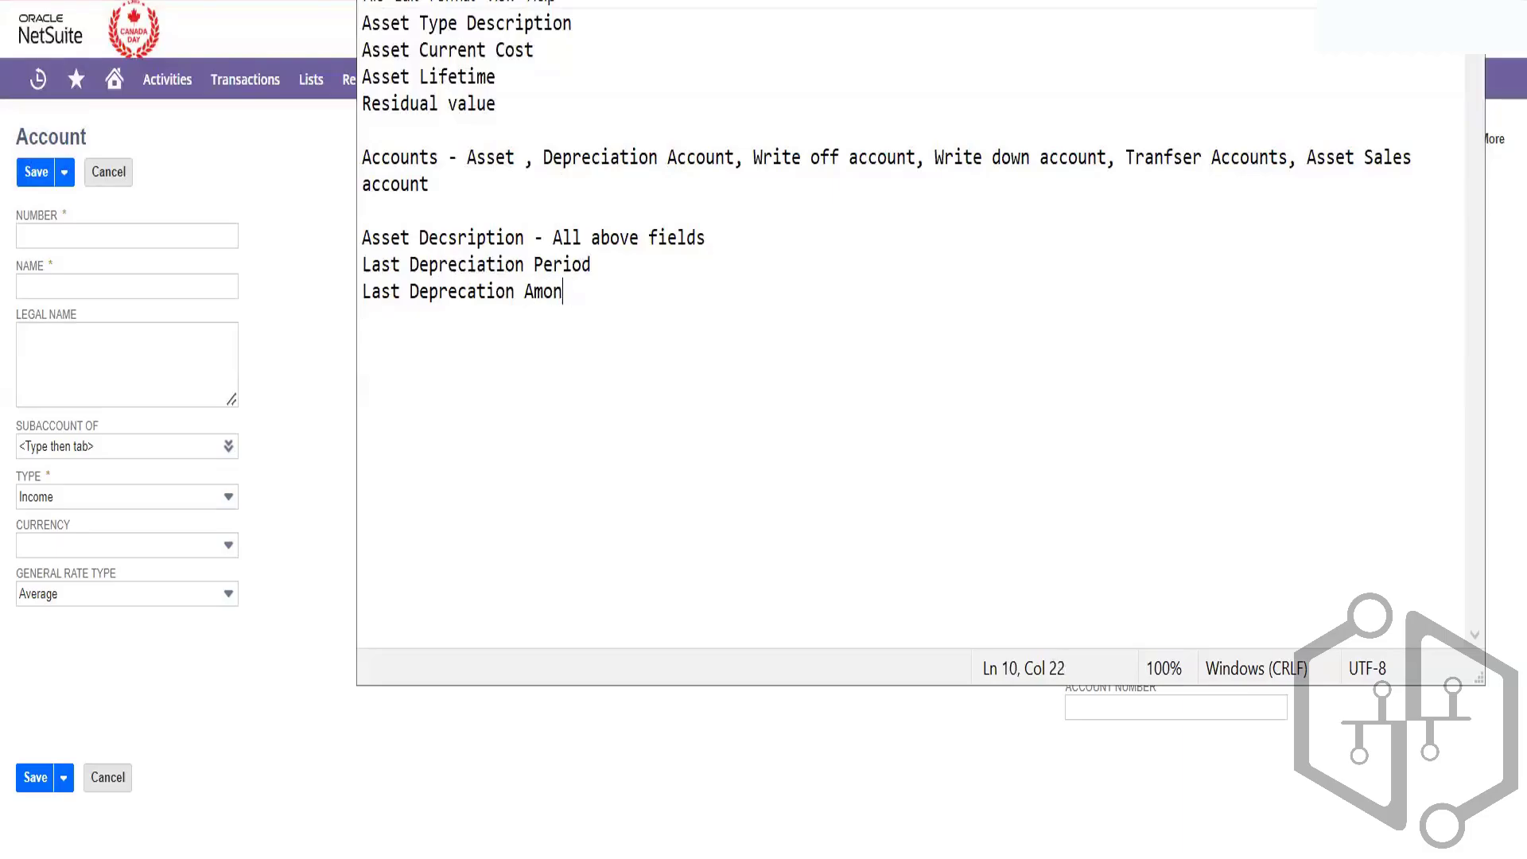
pyautogui.write('unt')
# - Add the line "Last Depreciation Date" under the depreciation amount line
pyautogui.press('Return')
pyautogui.write('Last Depreciation fda')
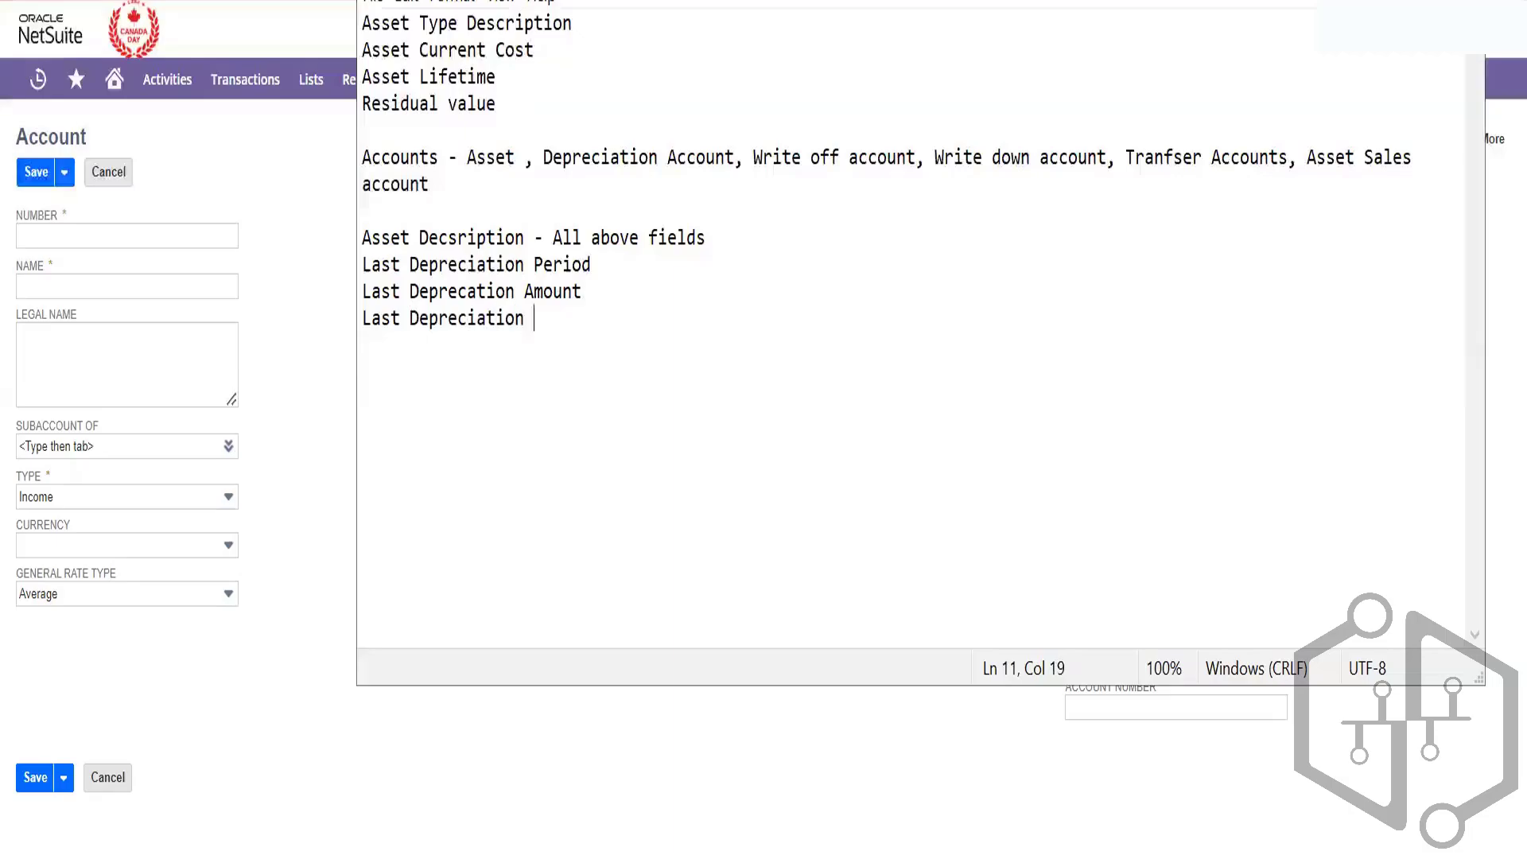
pyautogui.press('BackSpace')
pyautogui.press('BackSpace')
pyautogui.press('BackSpace')
pyautogui.write('Date')
pyautogui.press('Return')
# - Add the line "Depreciation End Date - & Start Date" to the notes
pyautogui.write('Deepre')
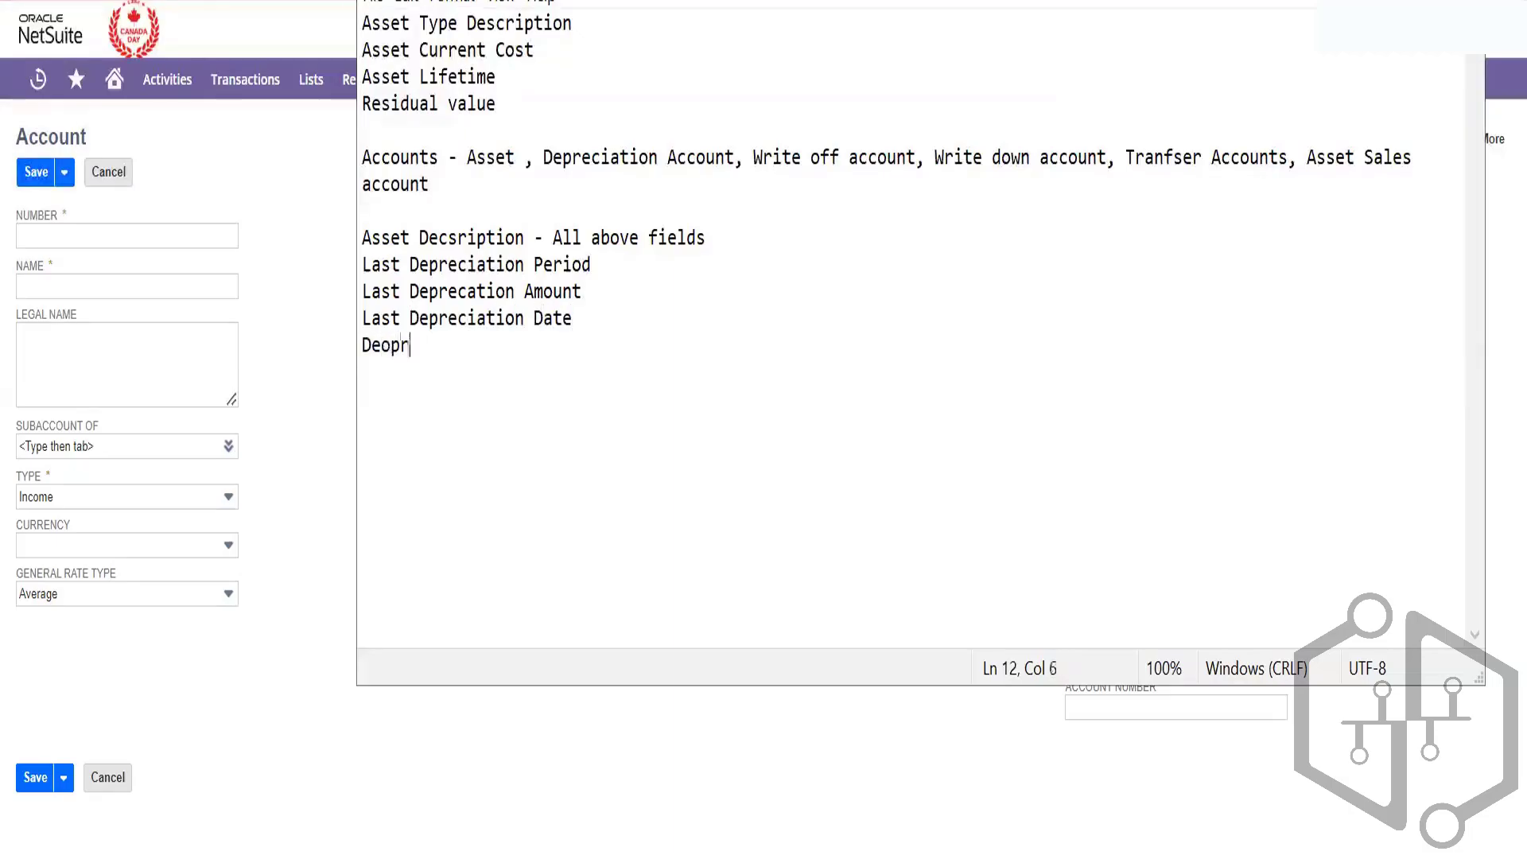
pyautogui.press('BackSpace')
pyautogui.press('BackSpace')
pyautogui.press('BackSpace')
pyautogui.press('BackSpace')
pyautogui.write('preciation End ')
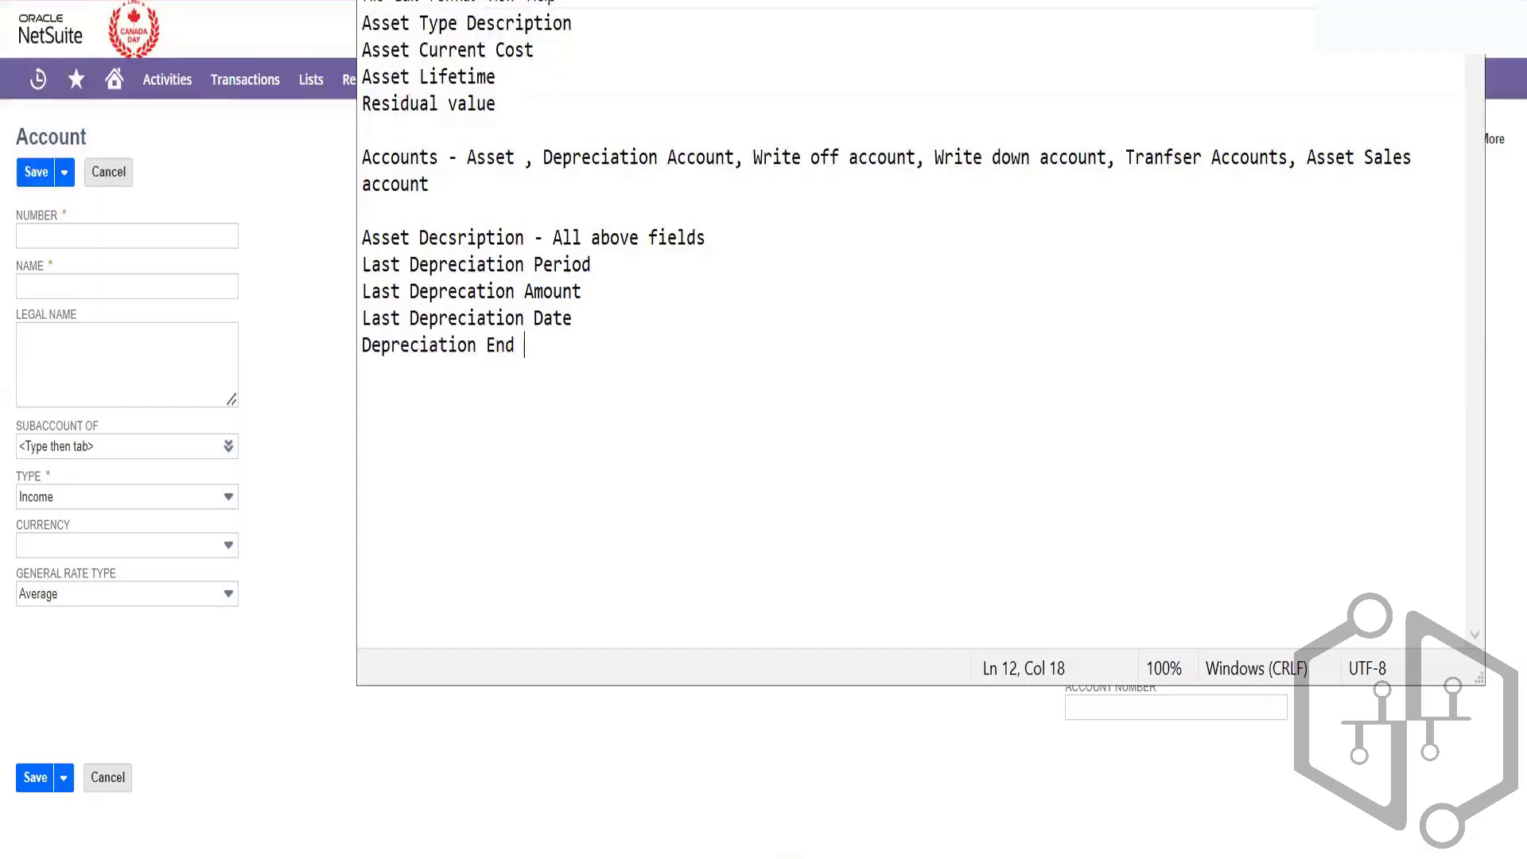
pyautogui.write('Date - ')
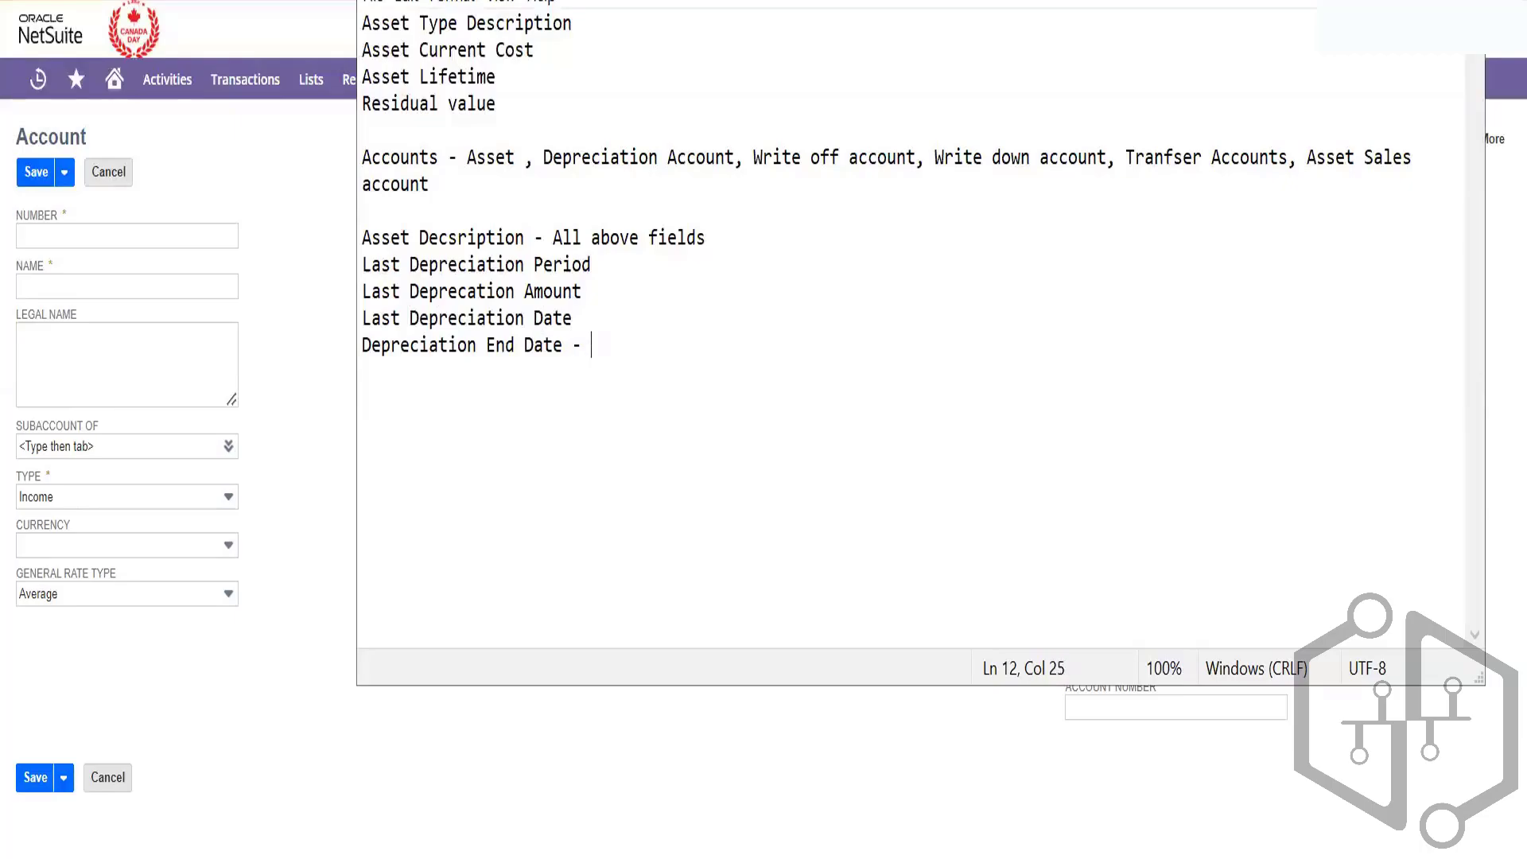
pyautogui.write('& Start Date')
pyautogui.press('Return')
# - Add the lines "Netbook Value" and "Cumulative Depreciation" at the end of the notes
pyautogui.write('Netbook a')
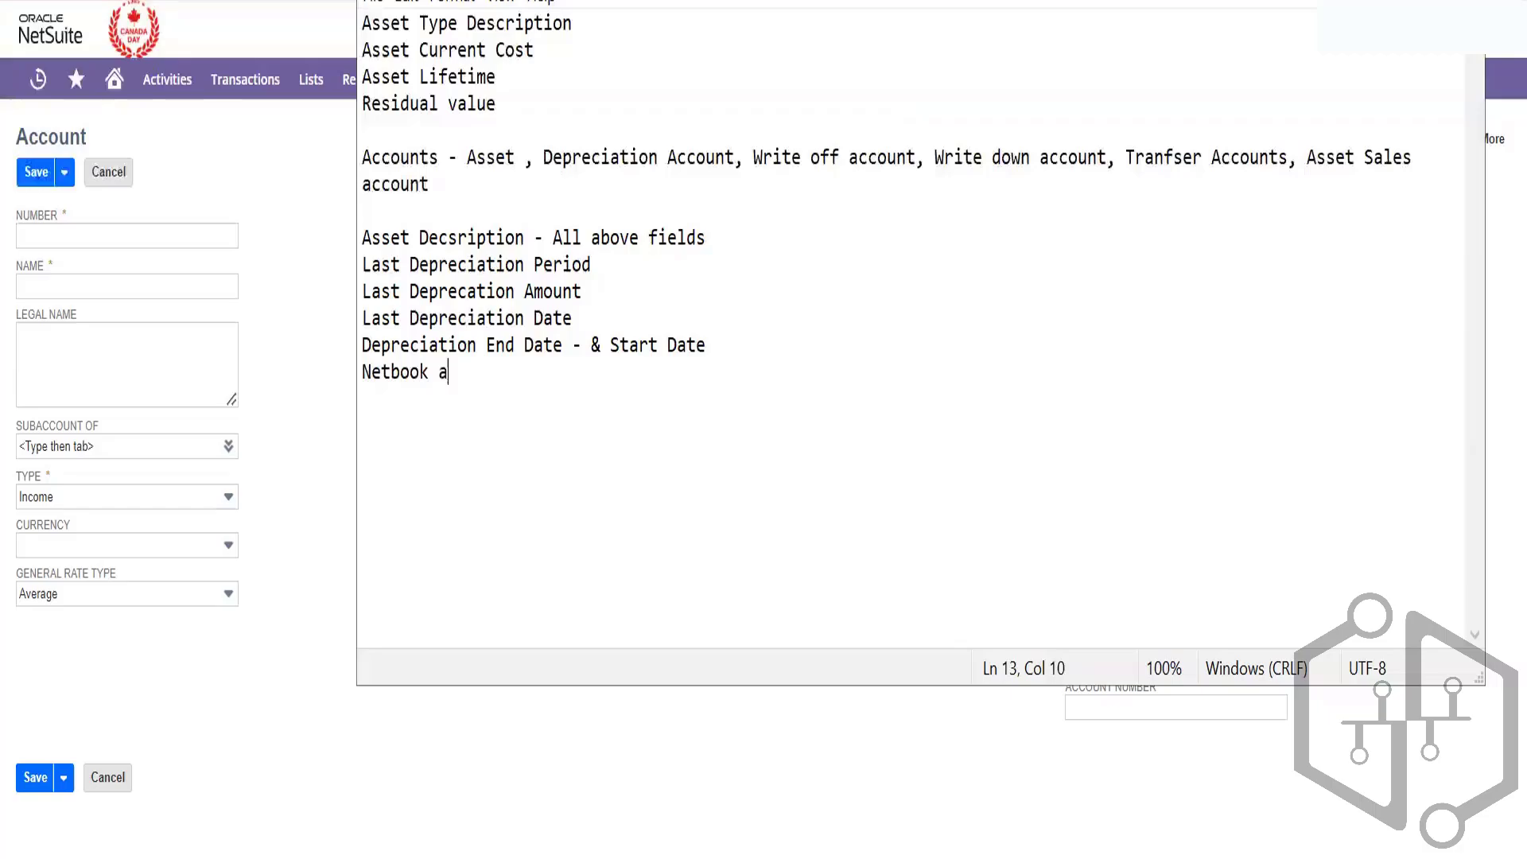
pyautogui.press('BackSpace')
pyautogui.write('Value')
pyautogui.press('Return')
pyautogui.write('Cumulati')
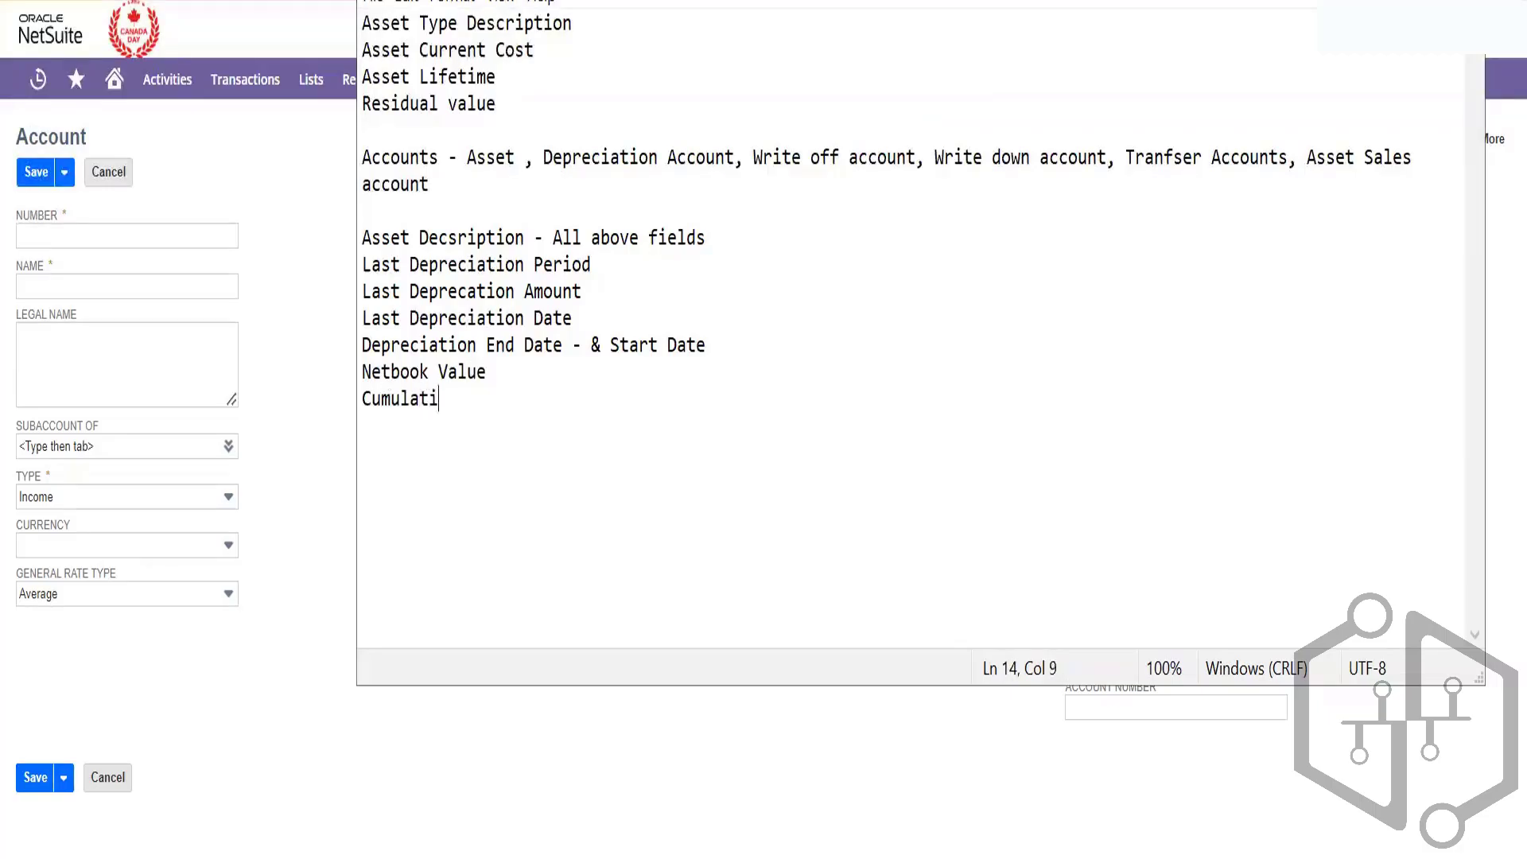
pyautogui.write('ve Depre')
pyautogui.press('BackSpace')
pyautogui.press('BackSpace')
pyautogui.press('BackSpace')
pyautogui.write('epreciation')
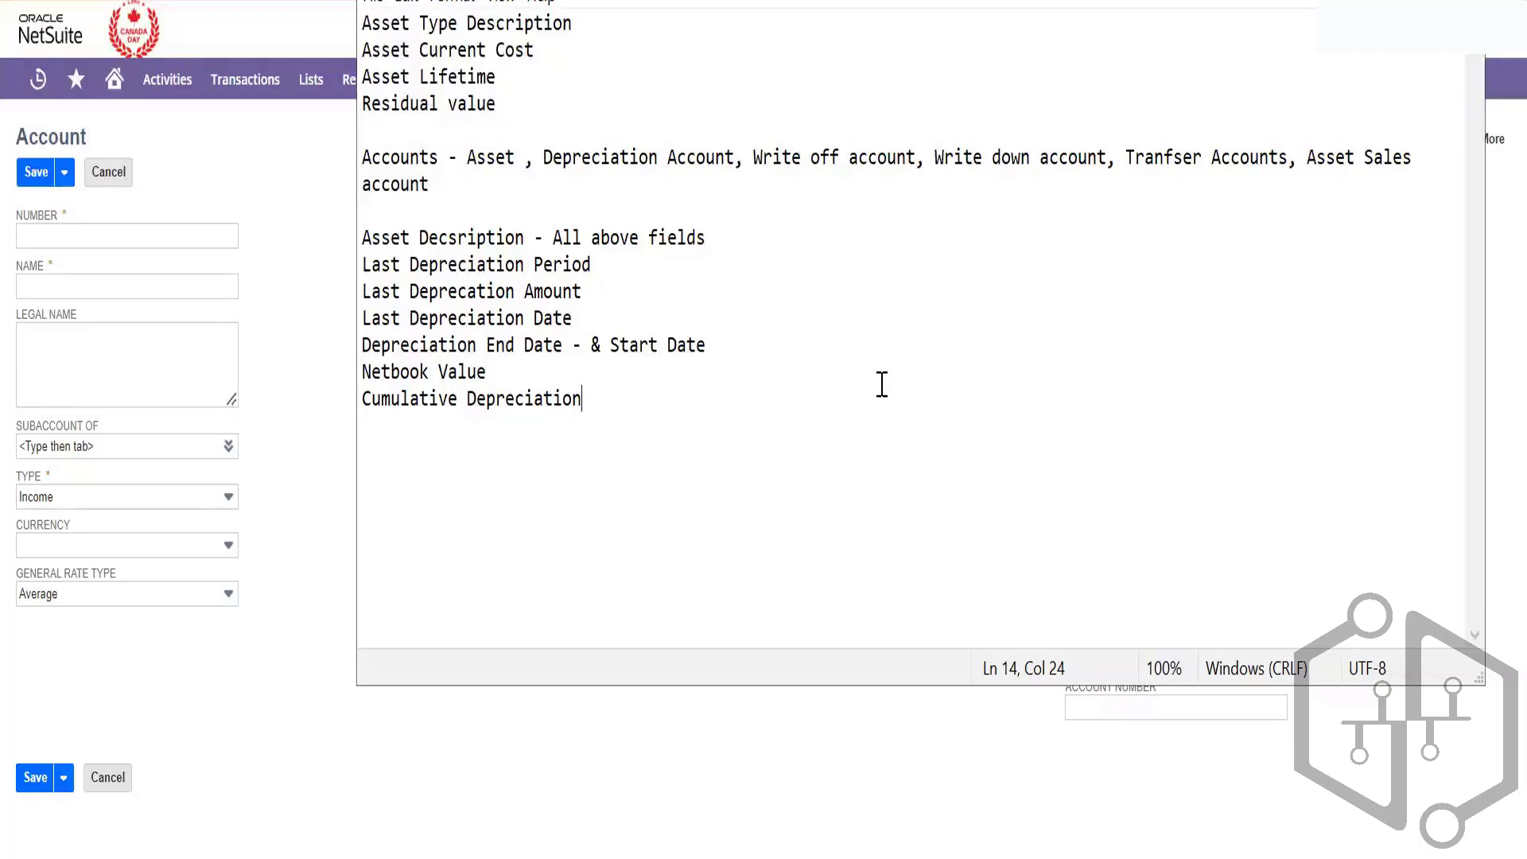
pyautogui.click(818, 332)
pyautogui.write('-')
pyautogui.press('BackSpace')
pyautogui.press('BackSpace')
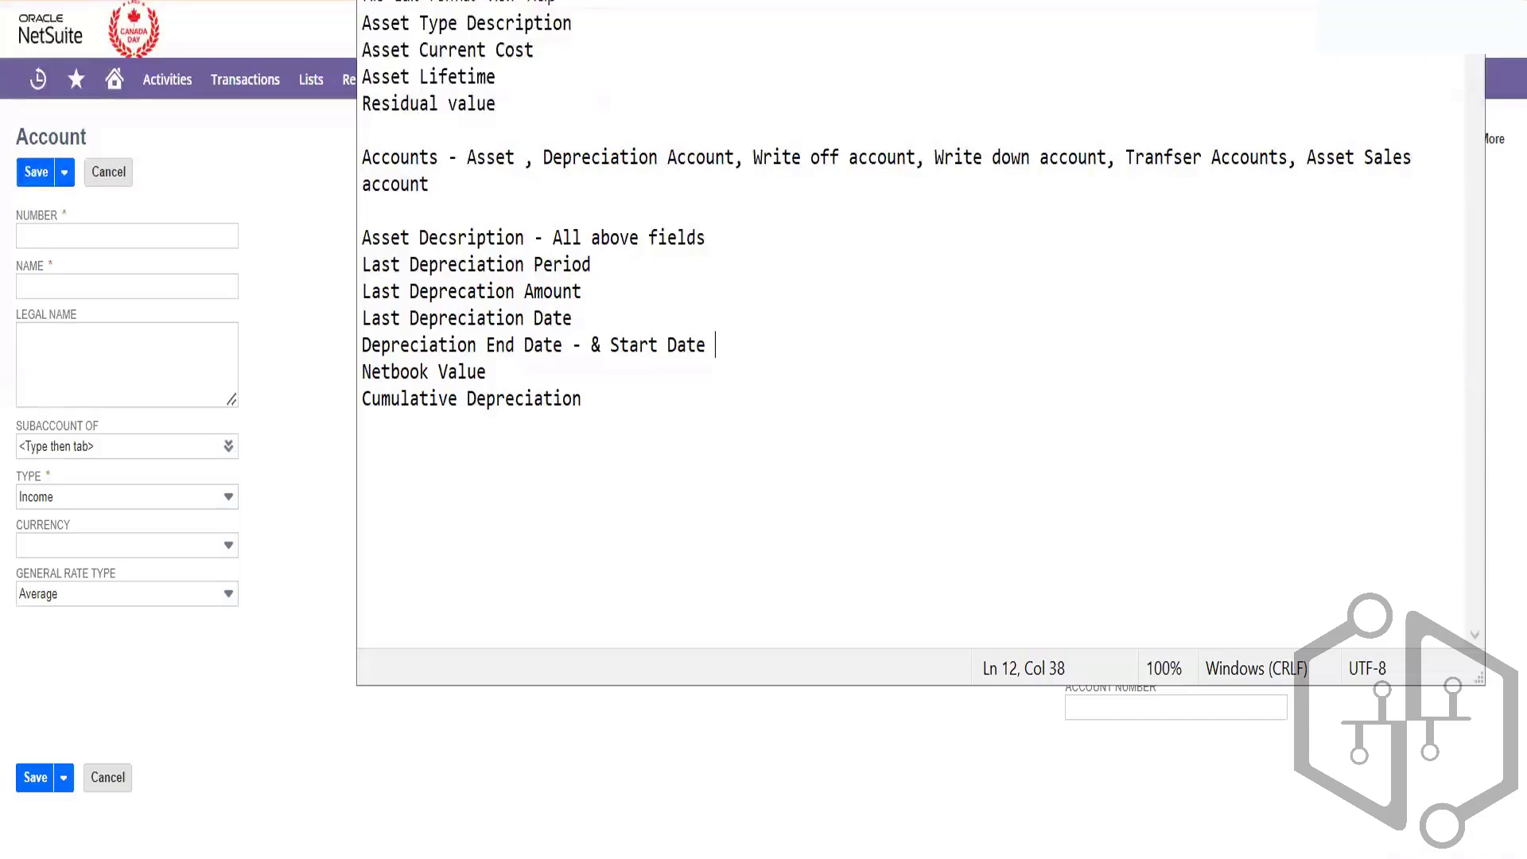
# - Append a dash to the "Last Depreciation Period" line
pyautogui.press('Up')
pyautogui.press('Up')
pyautogui.press('Up')
pyautogui.press('Right')
pyautogui.press('Right')
pyautogui.press('Right')
pyautogui.press('Left')
pyautogui.write('-')
# - Enter 01/01/2024 after "Start Date" on the depreciation end and start date line
pyautogui.click(828, 346)
pyautogui.write('01/0')
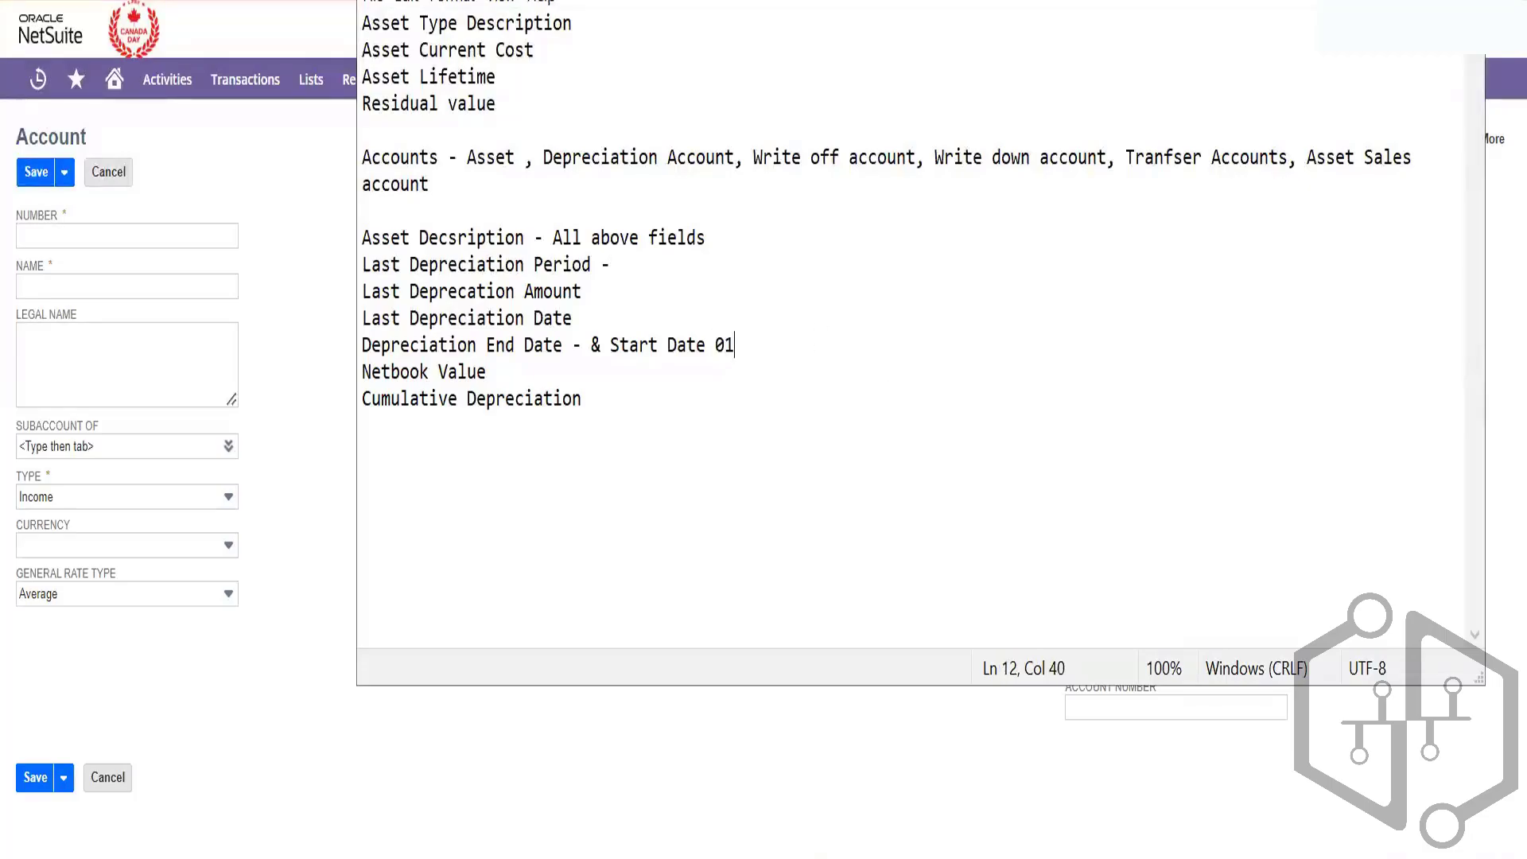
pyautogui.write('1/2024')
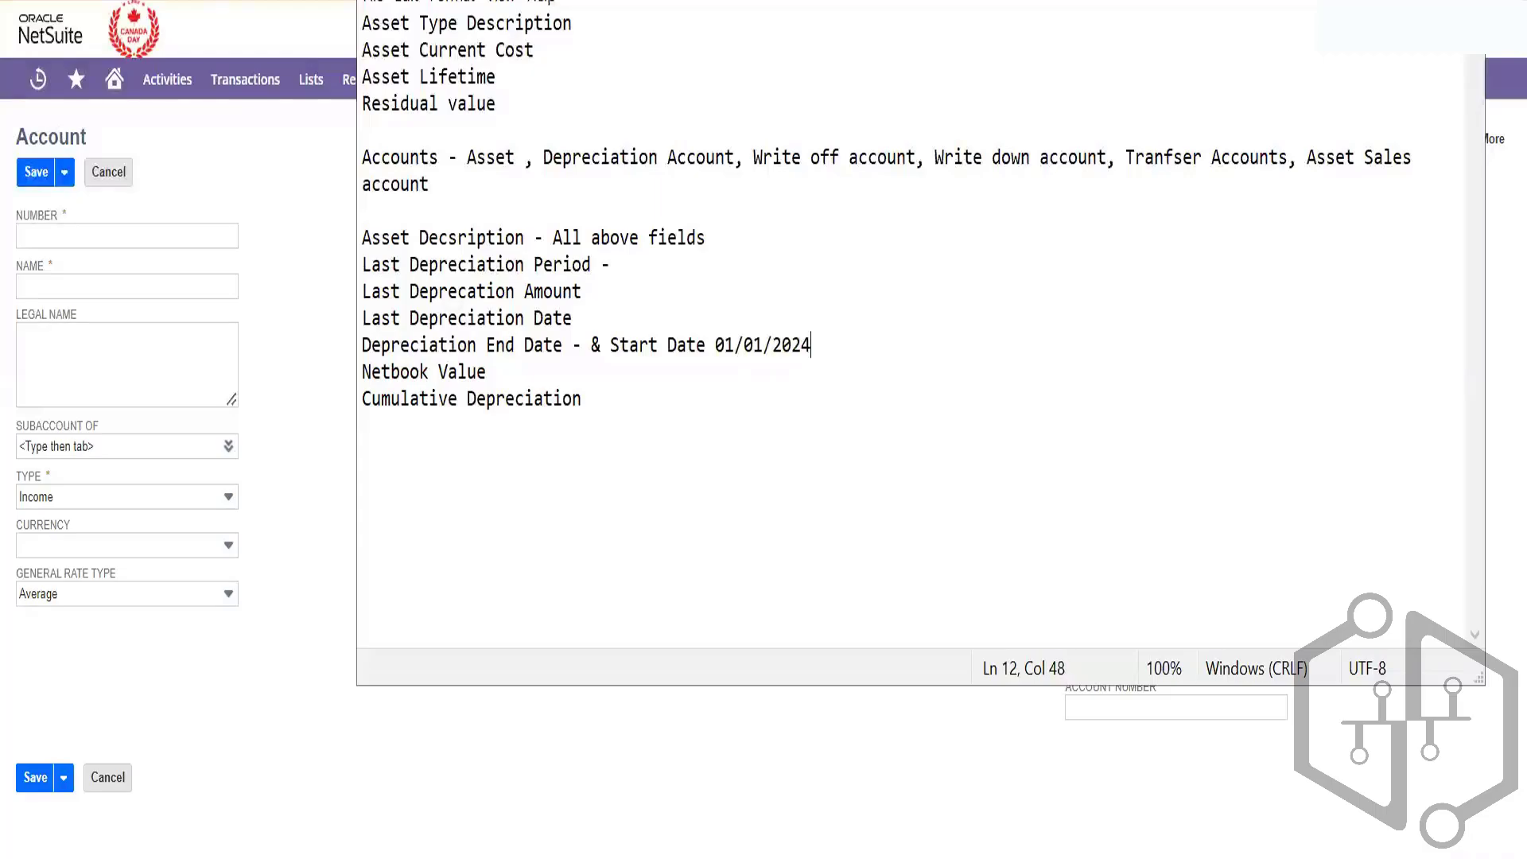
# - Append "- 31/05/2024" to the "Last Depreciation Date" line
pyautogui.press('Up')
pyautogui.press('Up')
pyautogui.press('Right')
pyautogui.press('Down')
pyautogui.write('- 30/05/')
pyautogui.press('BackSpace')
pyautogui.press('BackSpace')
pyautogui.press('BackSpace')
pyautogui.press('BackSpace')
pyautogui.press('BackSpace')
pyautogui.write('1/05/2024')
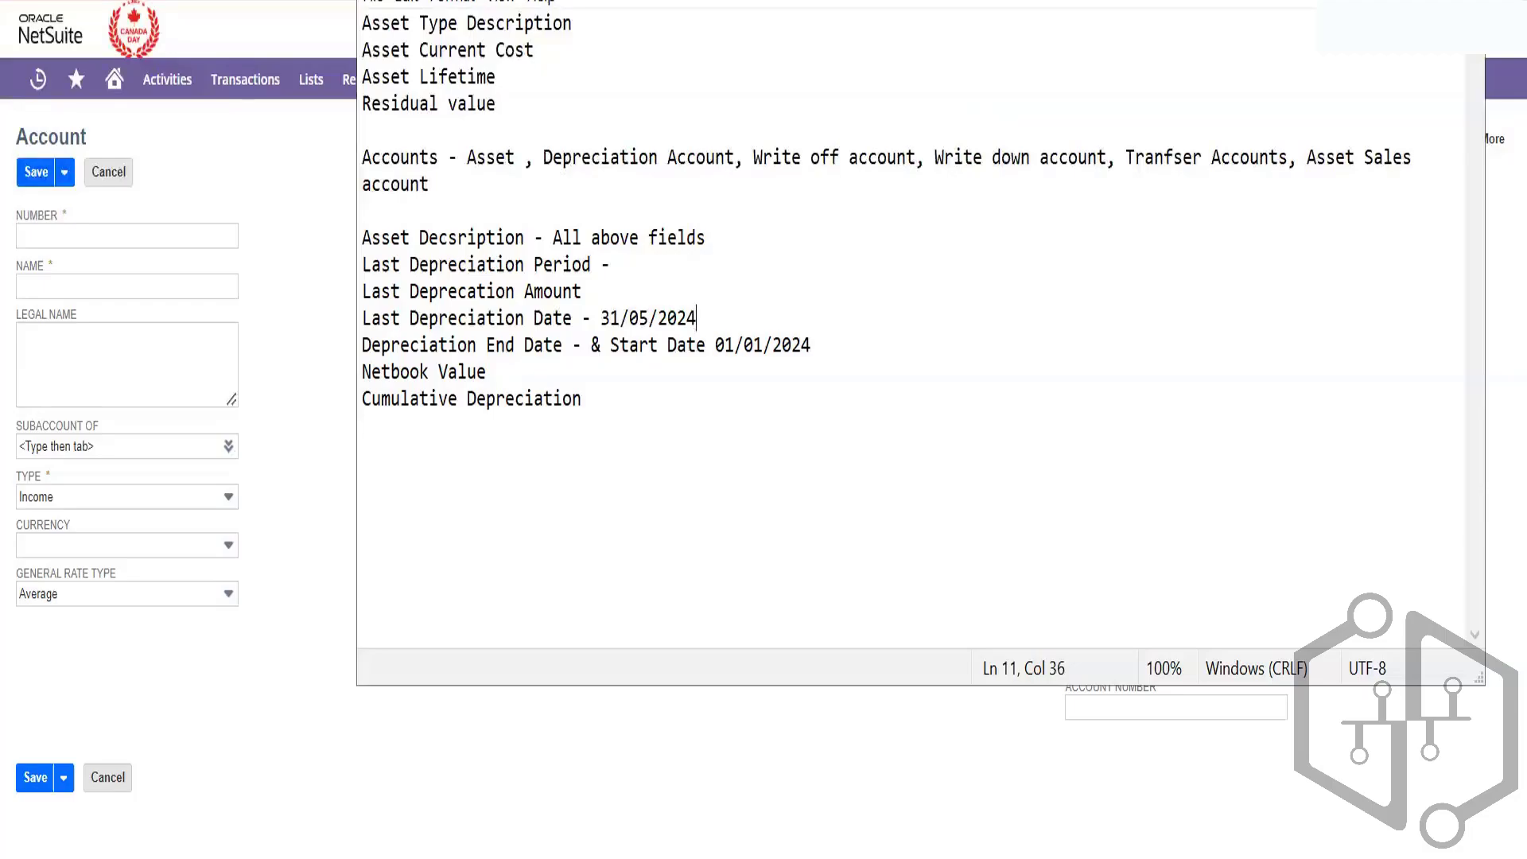
# - Enter 5 as the value of the last depreciation period
pyautogui.press('Up')
pyautogui.press('Up')
pyautogui.press('Right')
pyautogui.press('Right')
pyautogui.press('Right')
pyautogui.write('5')
# - Append "- Asset current cost/liftime. 60,000/60 = 1000" to the "Last Deprecation Amount" line
pyautogui.press('Down')
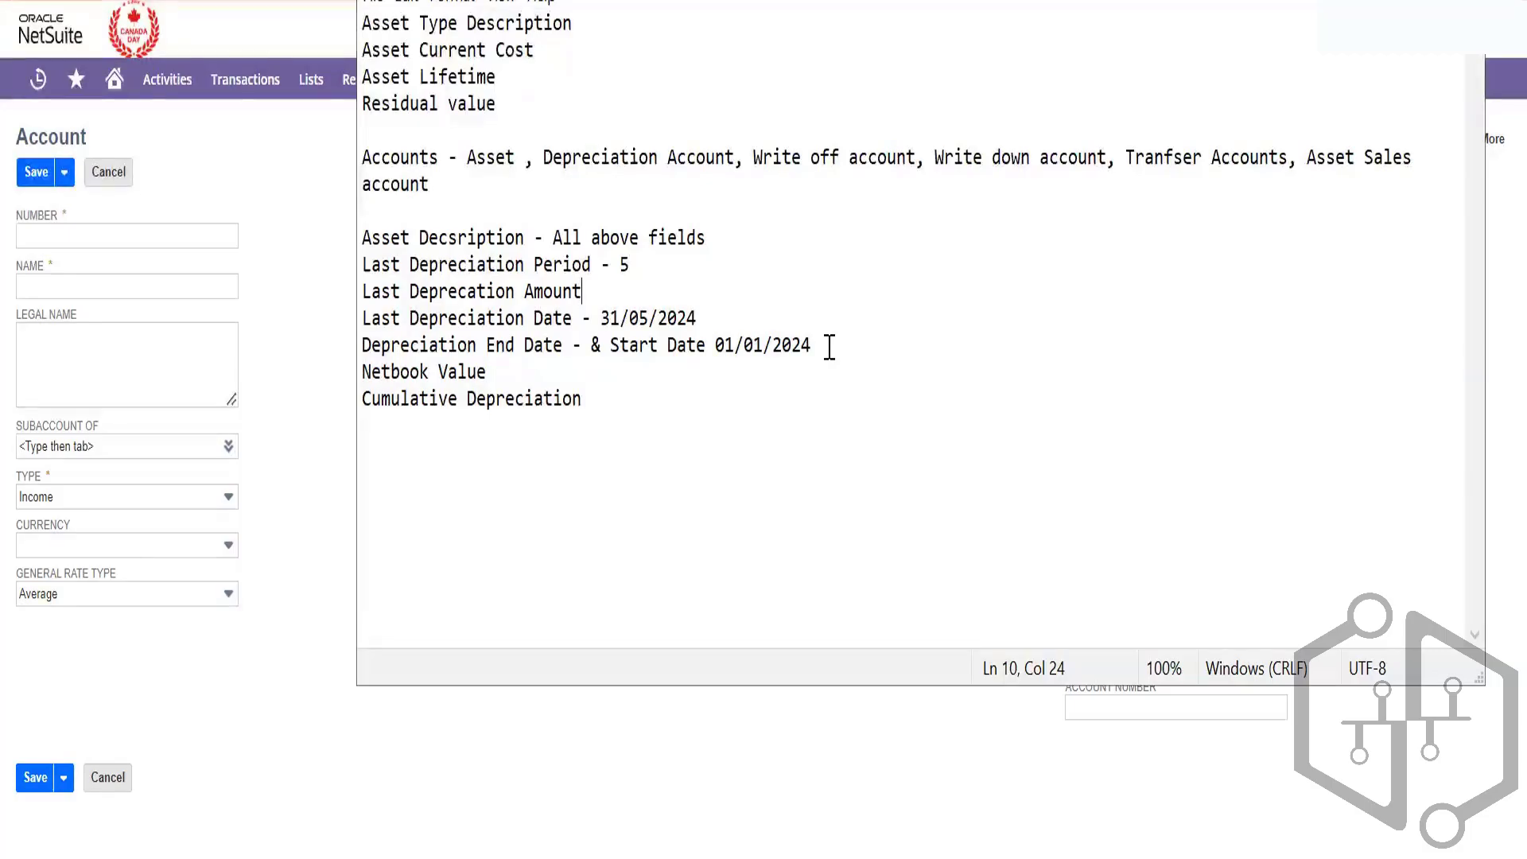
pyautogui.write('- Asset lifetime/')
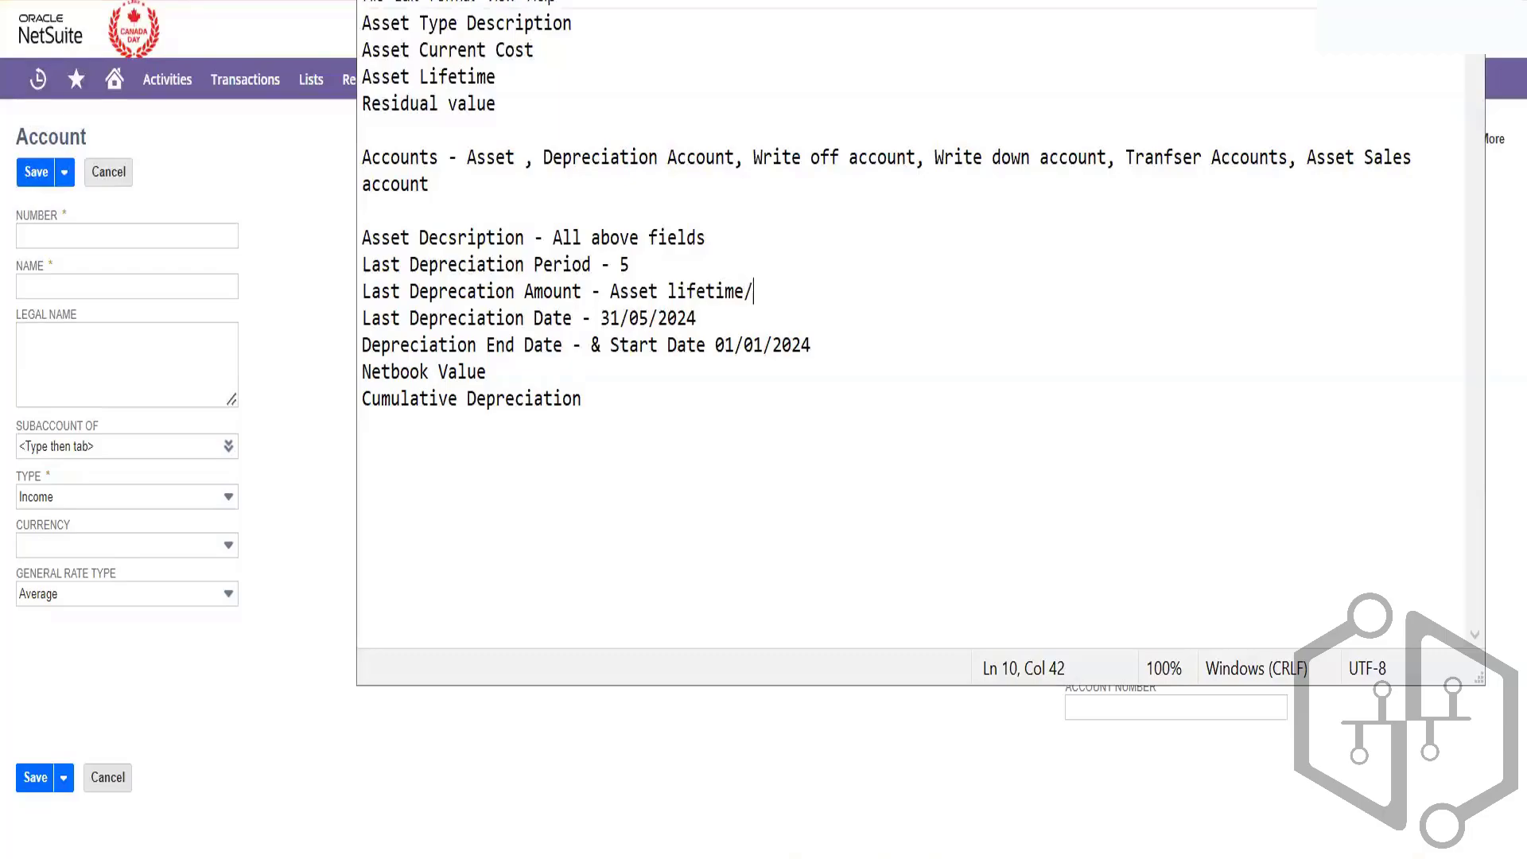
pyautogui.press('BackSpace')
pyautogui.press('BackSpace')
pyautogui.press('BackSpace')
pyautogui.press('BackSpace')
pyautogui.press('BackSpace')
pyautogui.press('BackSpace')
pyautogui.press('BackSpace')
pyautogui.press('BackSpace')
pyautogui.press('BackSpace')
pyautogui.write('current cost/li')
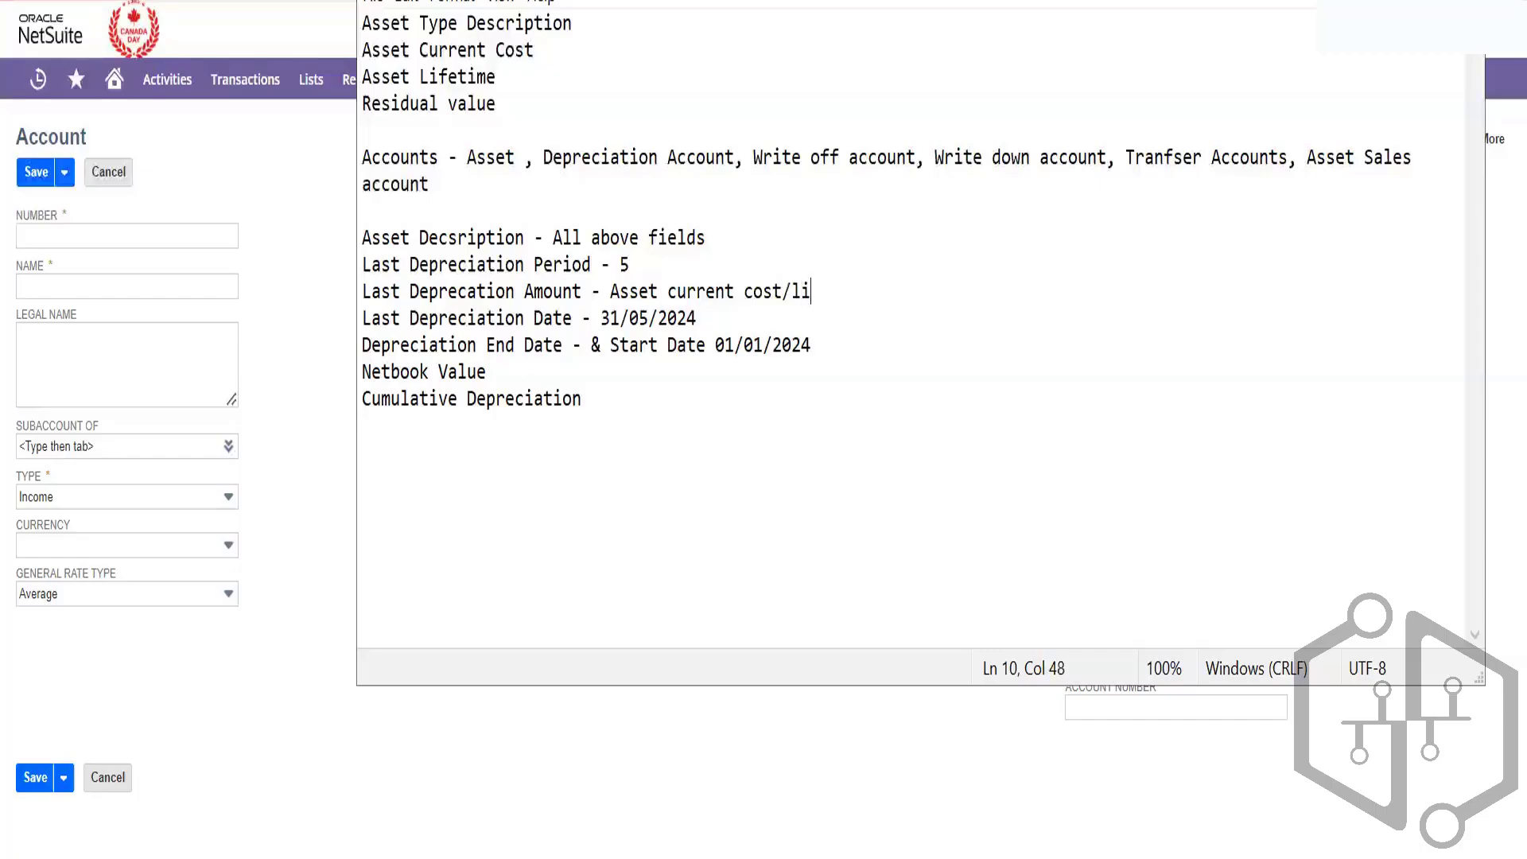
pyautogui.write('ftime. 60,000')
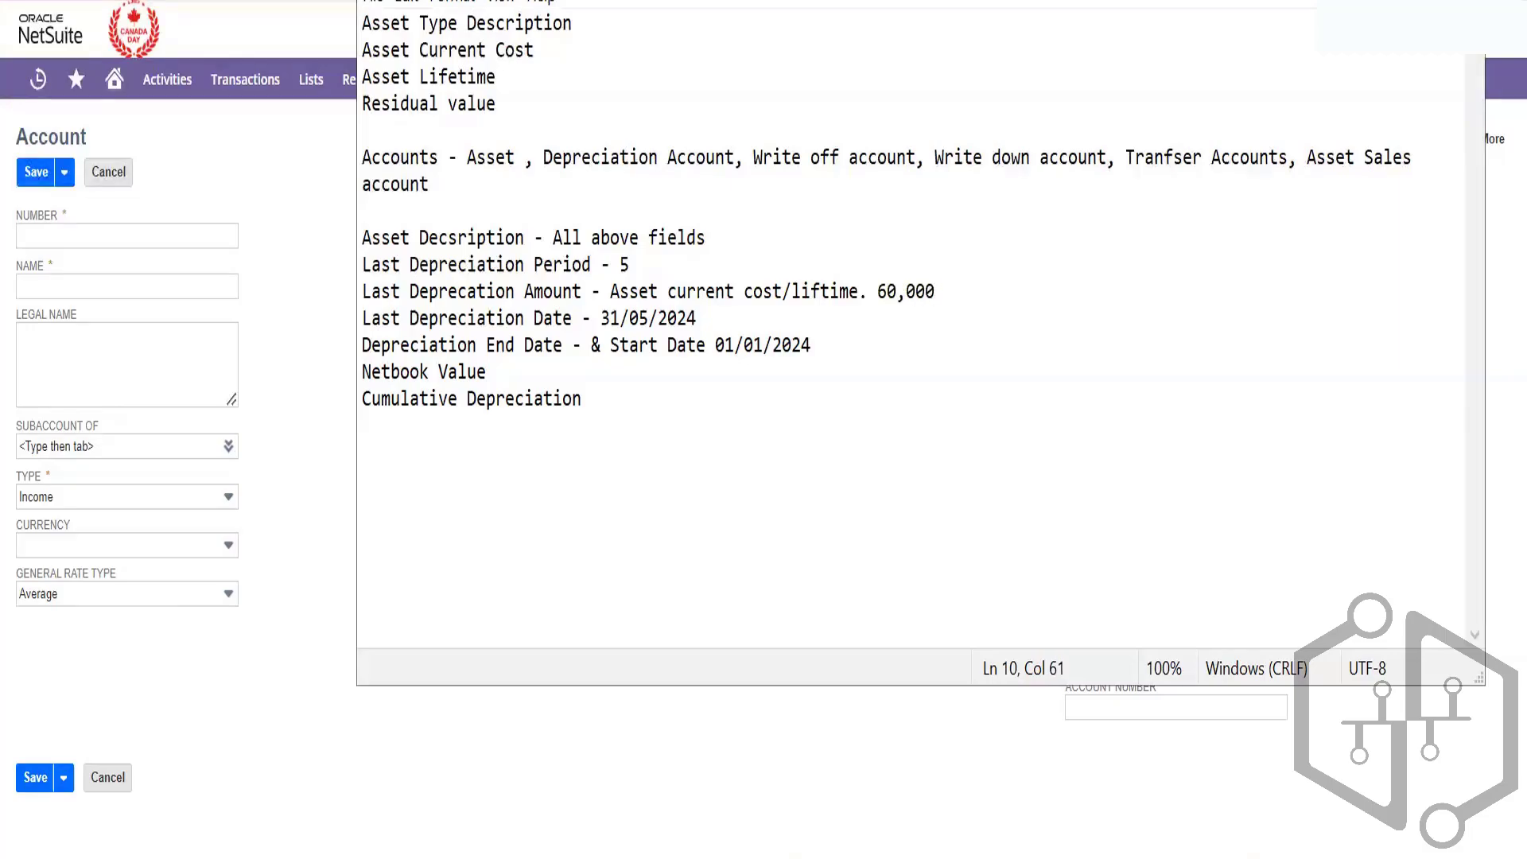
pyautogui.write('/60 = 1000')
# - Insert two blank lines above "Asset Type Description" and place the text cursor on the first line
pyautogui.click(586, 100)
pyautogui.press('Up')
pyautogui.press('Up')
pyautogui.press('Up')
pyautogui.press('Left')
pyautogui.press('Left')
pyautogui.press('Left')
pyautogui.press('Left')
pyautogui.press('Left')
pyautogui.press('Left')
pyautogui.press('Left')
pyautogui.press('Left')
pyautogui.press('Left')
pyautogui.press('Left')
pyautogui.press('Left')
pyautogui.press('Left')
pyautogui.press('Left')
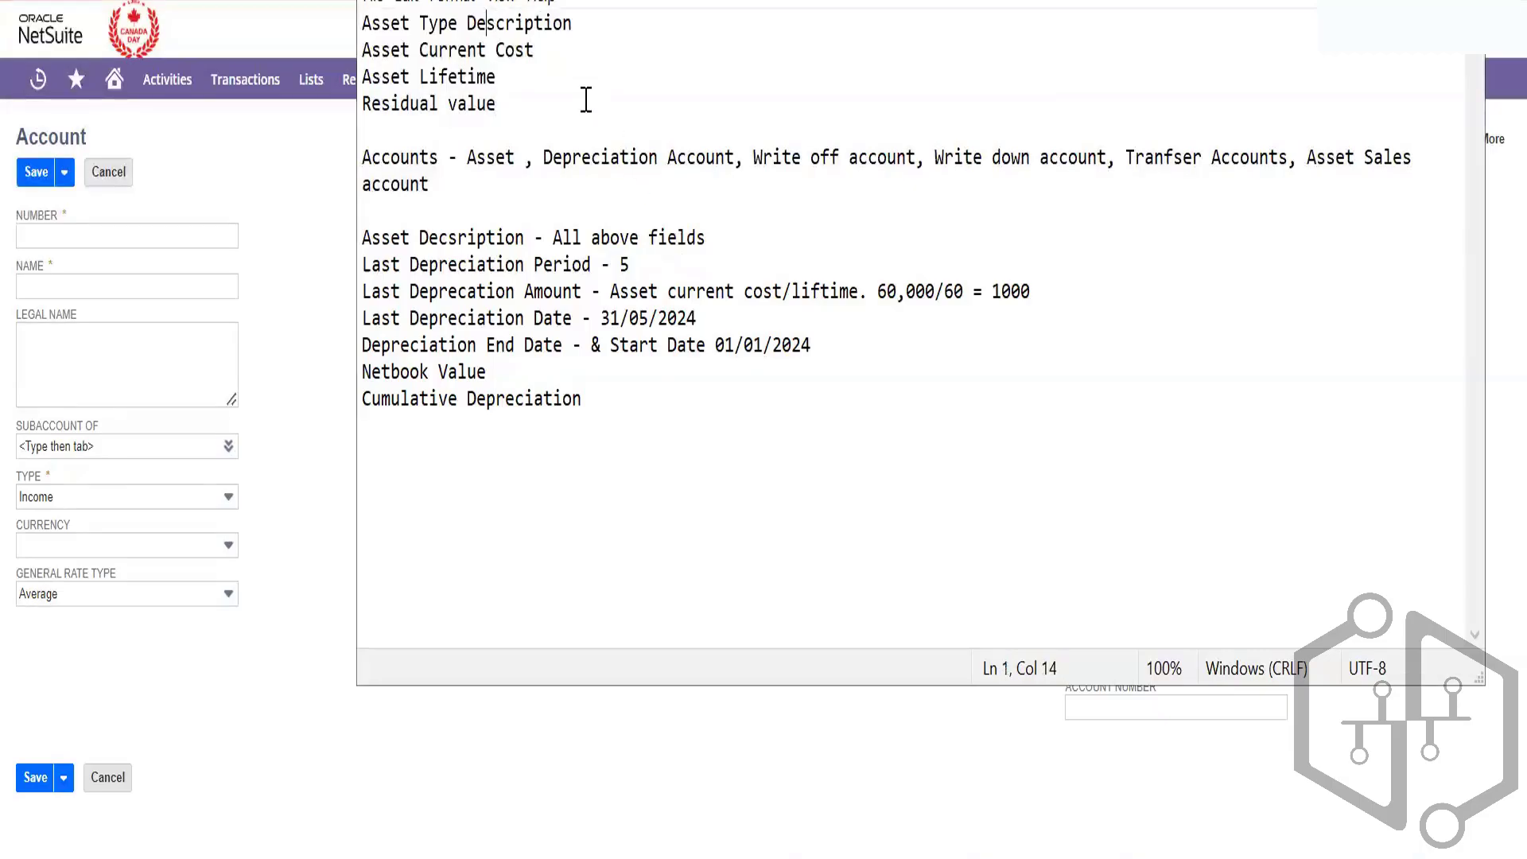
pyautogui.press('Return')
pyautogui.press('Up')
pyautogui.press('Up')
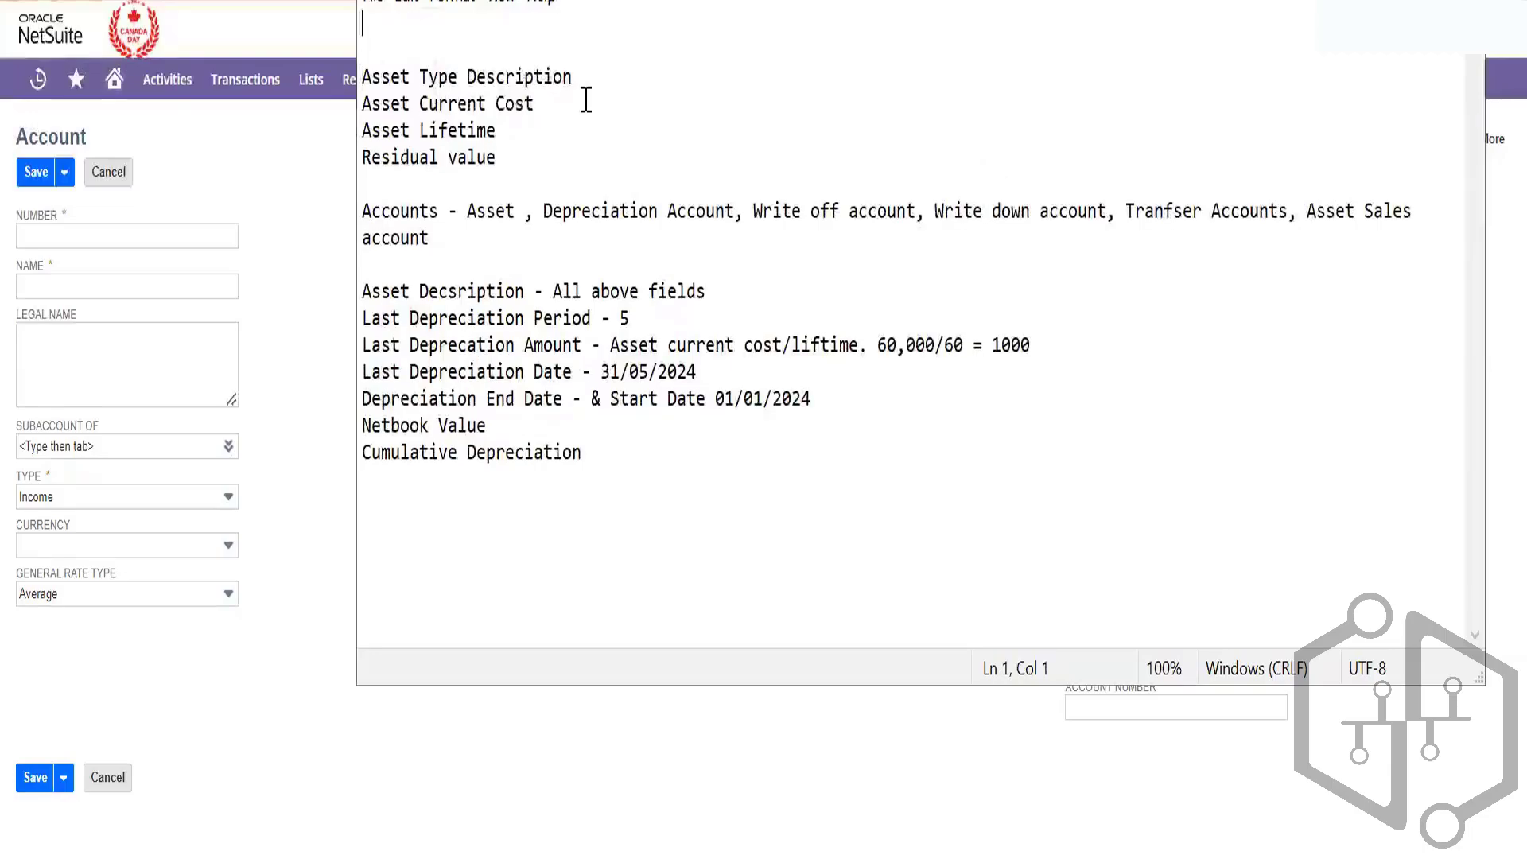
# - Begin the notes' first line with "Depreciation Methods - Straighline,"
pyautogui.write('Dpe')
pyautogui.press('BackSpace')
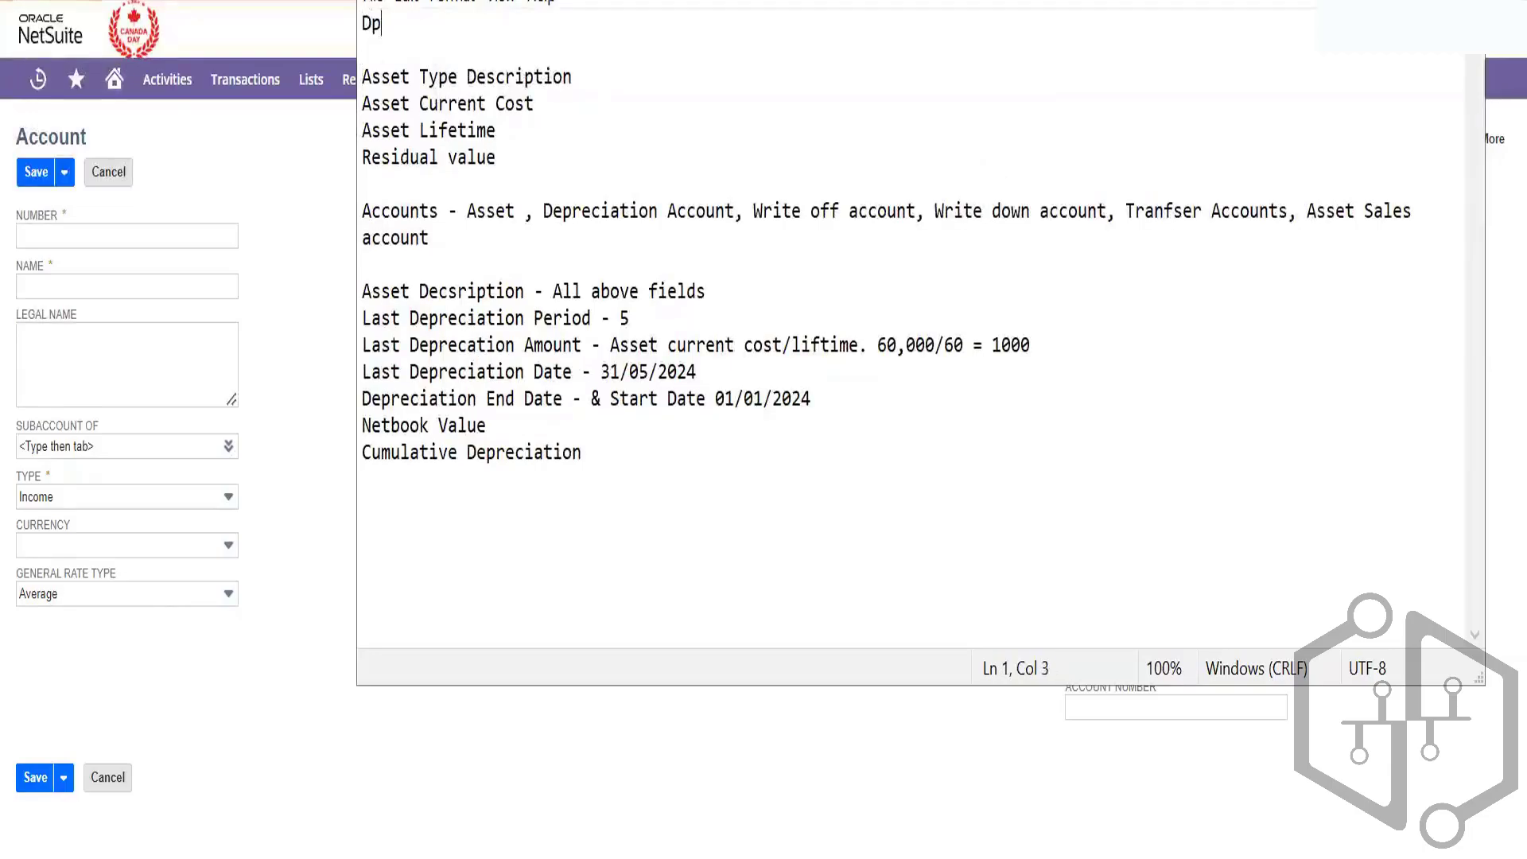
pyautogui.press('BackSpace')
pyautogui.write('epreciatio')
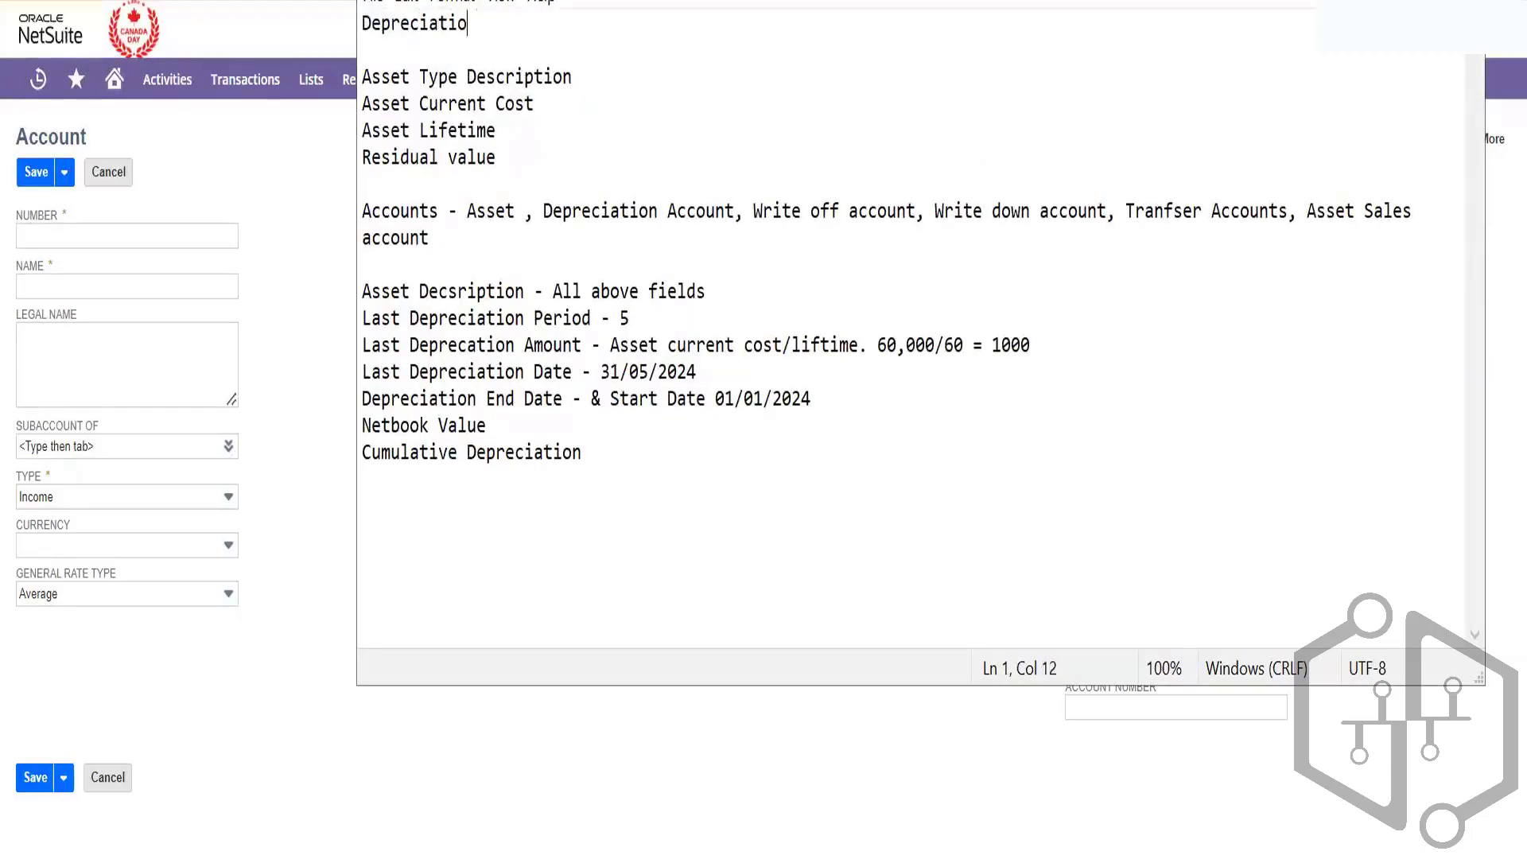
pyautogui.write('n Method')
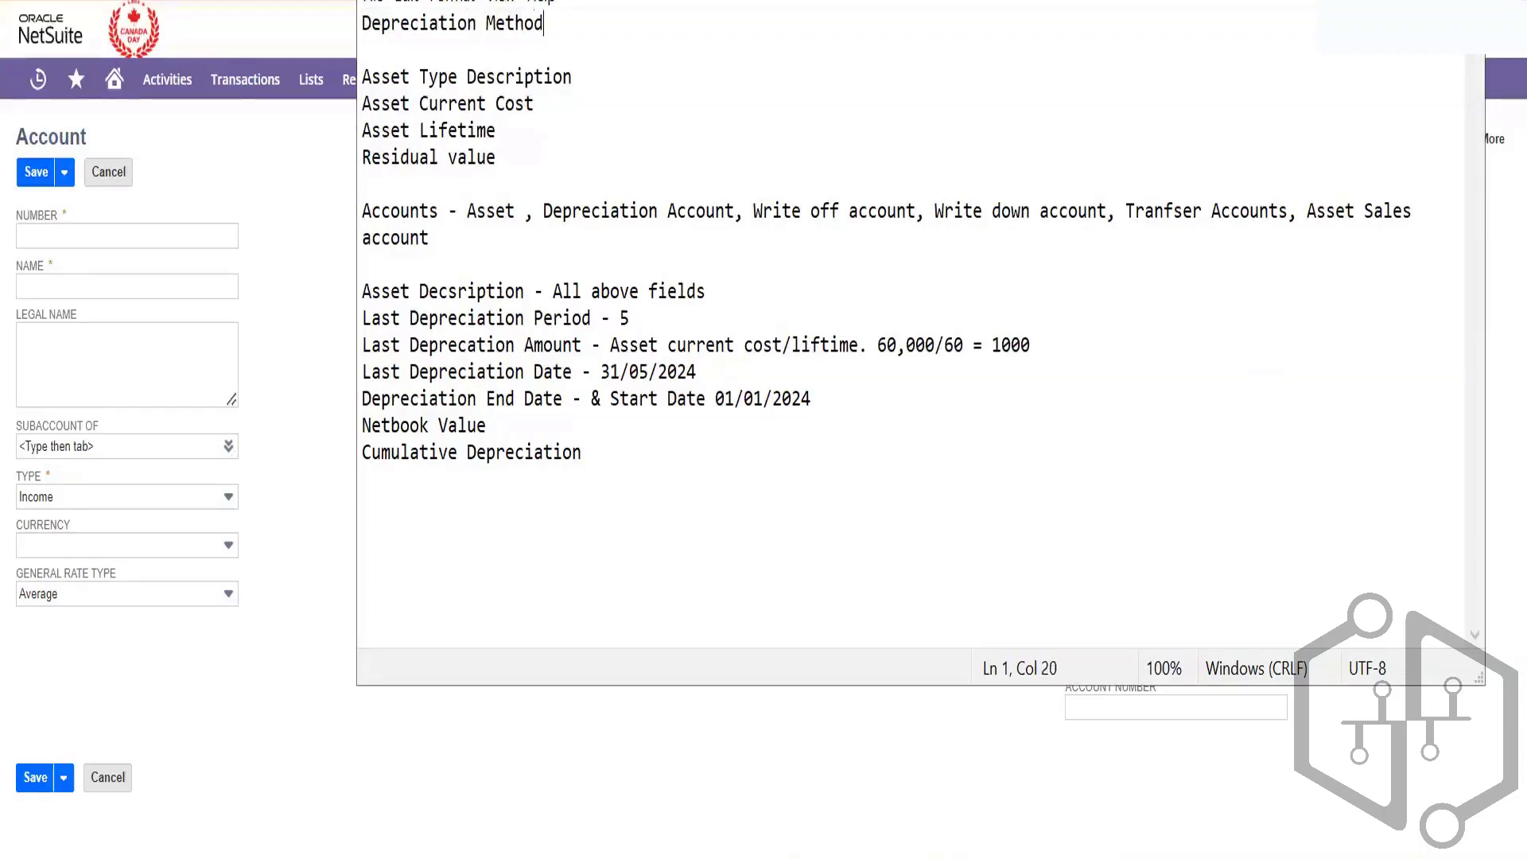
pyautogui.write('s - DEp')
pyautogui.press('BackSpace')
pyautogui.press('BackSpace')
pyautogui.press('BackSpace')
pyautogui.write('Straighline, ')
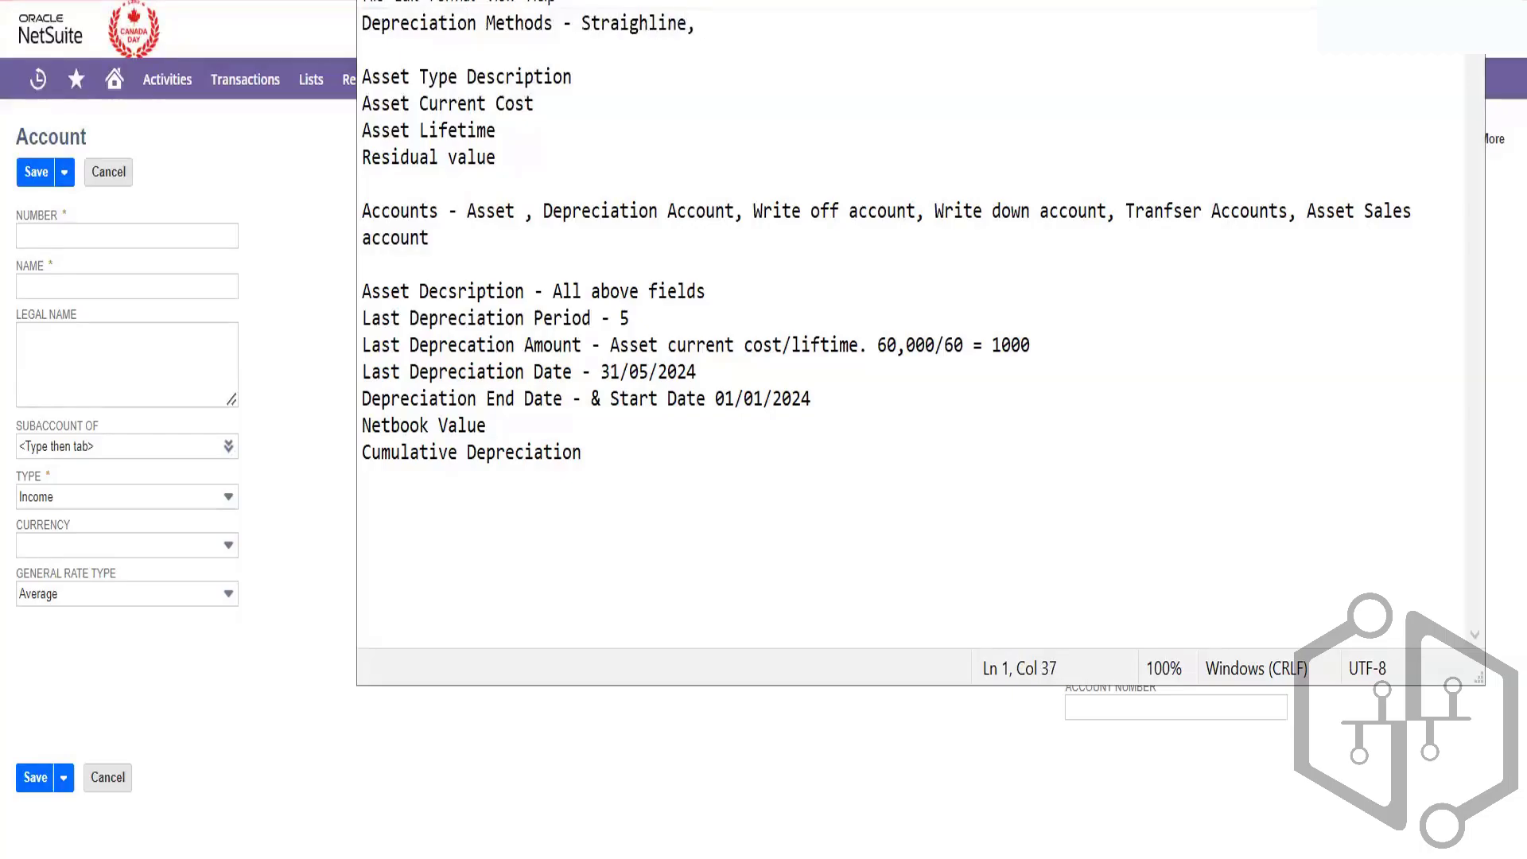
# - Append "first & last month prorated, 5% declining" to the "Depreciation Methods" line
pyautogui.write('last')
pyautogui.press('BackSpace')
pyautogui.press('BackSpace')
pyautogui.press('BackSpace')
pyautogui.press('BackSpace')
pyautogui.write('first & last month')
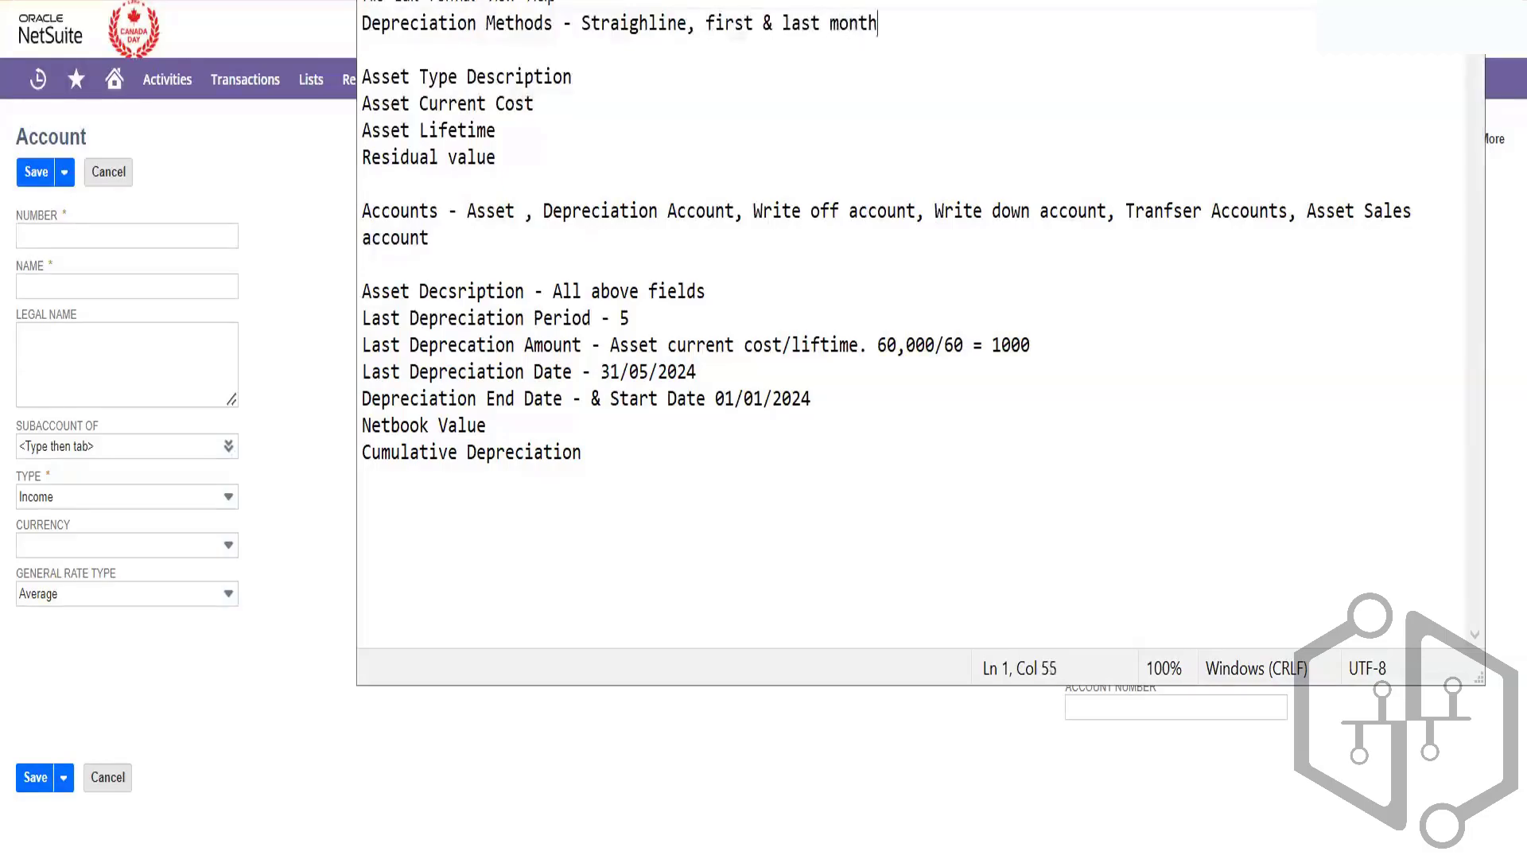
pyautogui.write(' prorated, 5% d')
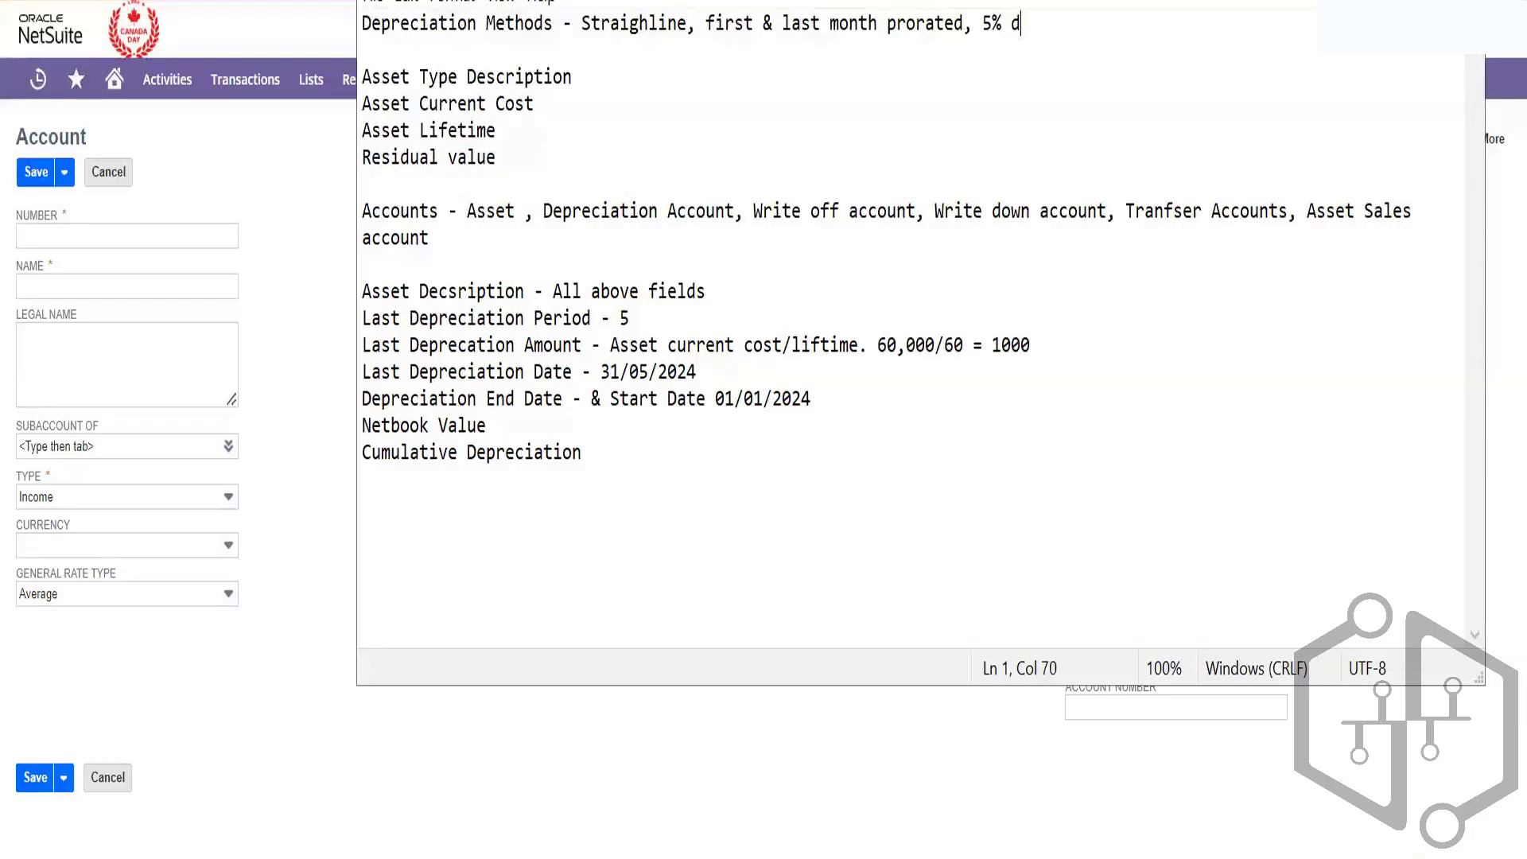
pyautogui.write('eclining')
# - Correct the spelling of the first depreciation method to "Straightline"
pyautogui.press('Left')
pyautogui.press('Left')
pyautogui.press('Left')
pyautogui.press('Left')
pyautogui.press('Left')
pyautogui.press('Left')
pyautogui.press('Left')
pyautogui.press('Left')
pyautogui.press('Left')
pyautogui.press('Left')
pyautogui.press('Left')
pyautogui.press('Left')
pyautogui.press('Left')
pyautogui.press('Left')
pyautogui.press('Left')
pyautogui.press('Left')
pyautogui.press('Left')
pyautogui.press('Left')
pyautogui.press('Left')
pyautogui.press('Left')
pyautogui.press('Left')
pyautogui.press('Left')
pyautogui.press('Left')
pyautogui.press('Left')
pyautogui.press('Left')
pyautogui.press('Left')
pyautogui.press('Right')
pyautogui.write('t')
# - Add the line "15/06 - 500 & 500" directly below the "Depreciation Methods" line, followed by an extra line break
pyautogui.press('Right')
pyautogui.press('Right')
pyautogui.press('Right')
pyautogui.press('Right')
pyautogui.press('Right')
pyautogui.press('Right')
pyautogui.press('Right')
pyautogui.press('Right')
pyautogui.press('Right')
pyautogui.press('Right')
pyautogui.press('Right')
pyautogui.press('Right')
pyautogui.press('Right')
pyautogui.press('Right')
pyautogui.press('Right')
pyautogui.press('Right')
pyautogui.press('Right')
pyautogui.press('Right')
pyautogui.press('Right')
pyautogui.press('Right')
pyautogui.press('Right')
pyautogui.press('Right')
pyautogui.press('Right')
pyautogui.press('Right')
pyautogui.press('Right')
pyautogui.press('Right')
pyautogui.press('Right')
pyautogui.press('Right')
pyautogui.press('Right')
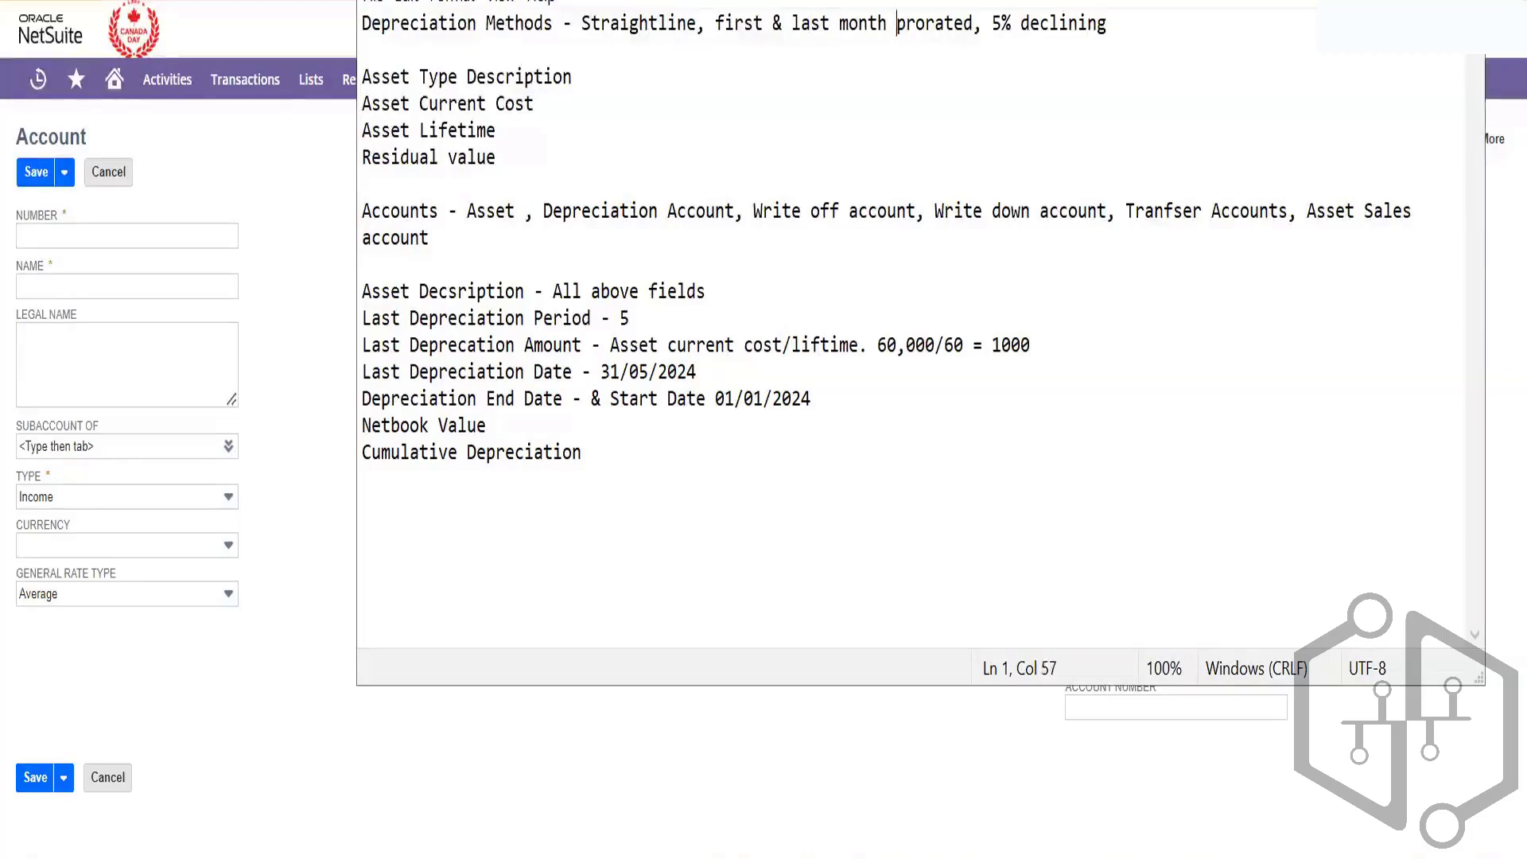
pyautogui.press('Right')
pyautogui.press('Right')
pyautogui.press('Right')
pyautogui.press('Right')
pyautogui.press('Right')
pyautogui.press('Right')
pyautogui.press('Right')
pyautogui.press('Right')
pyautogui.press('Right')
pyautogui.press('Right')
pyautogui.press('Right')
pyautogui.press('Right')
pyautogui.press('Right')
pyautogui.press('Left')
pyautogui.press('Return')
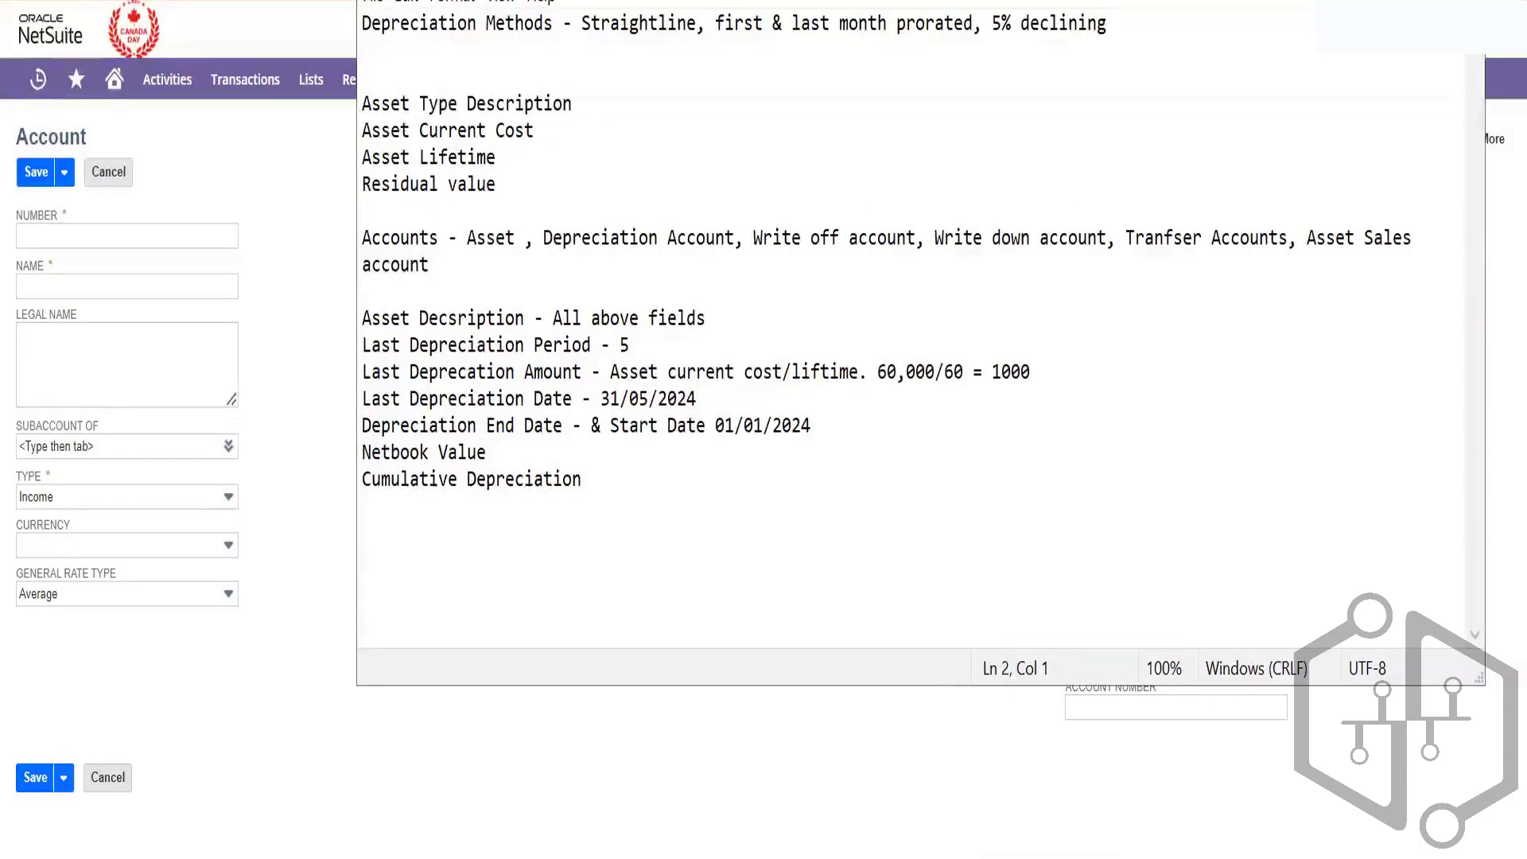
pyautogui.write('15/06')
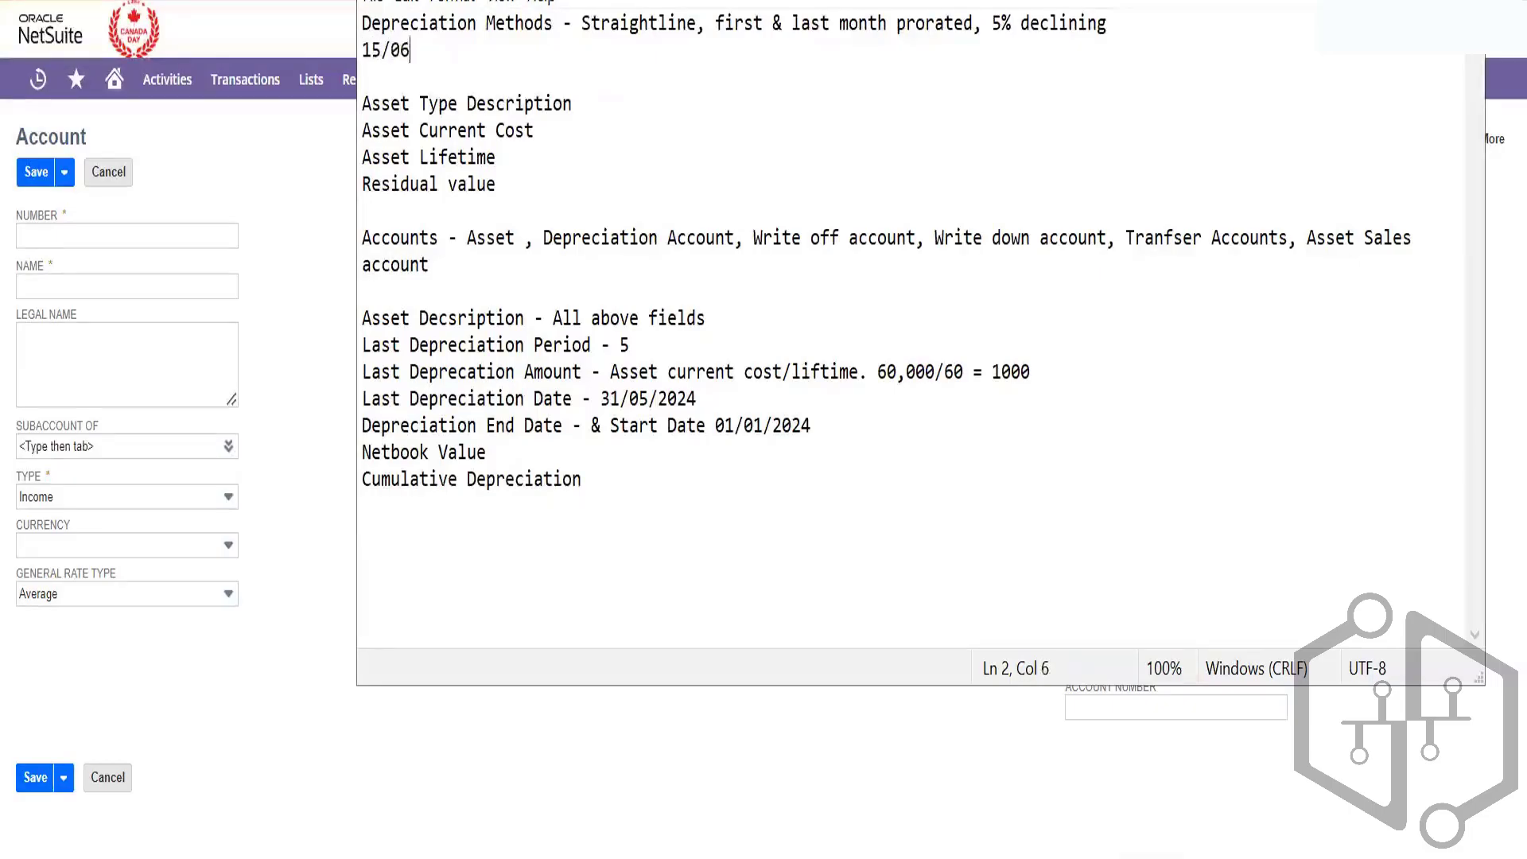
pyautogui.write(' -')
pyautogui.write('500 & 5000')
pyautogui.press('BackSpace')
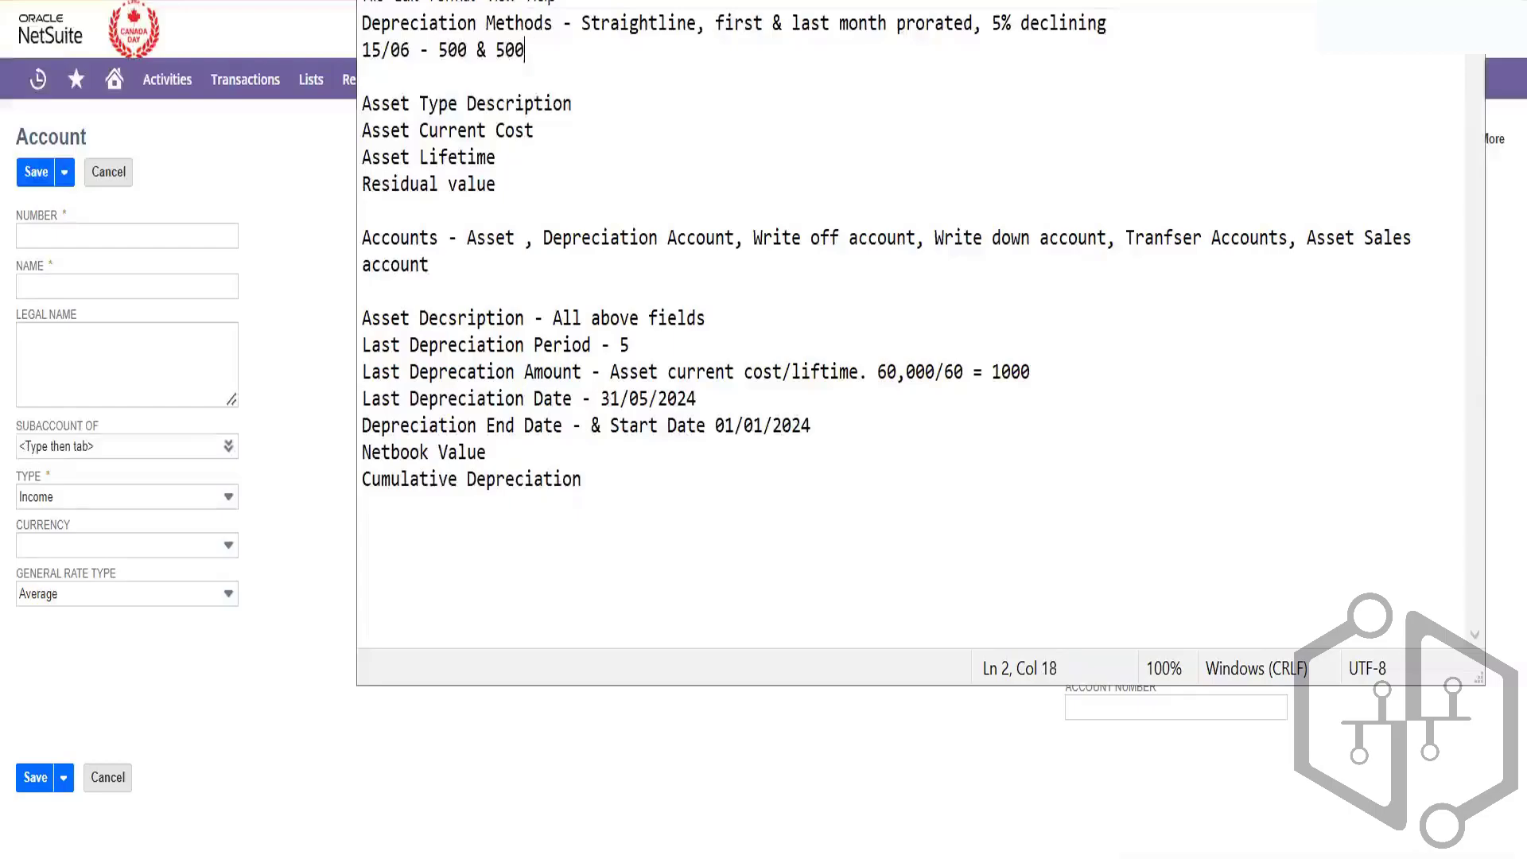
pyautogui.press('Return')
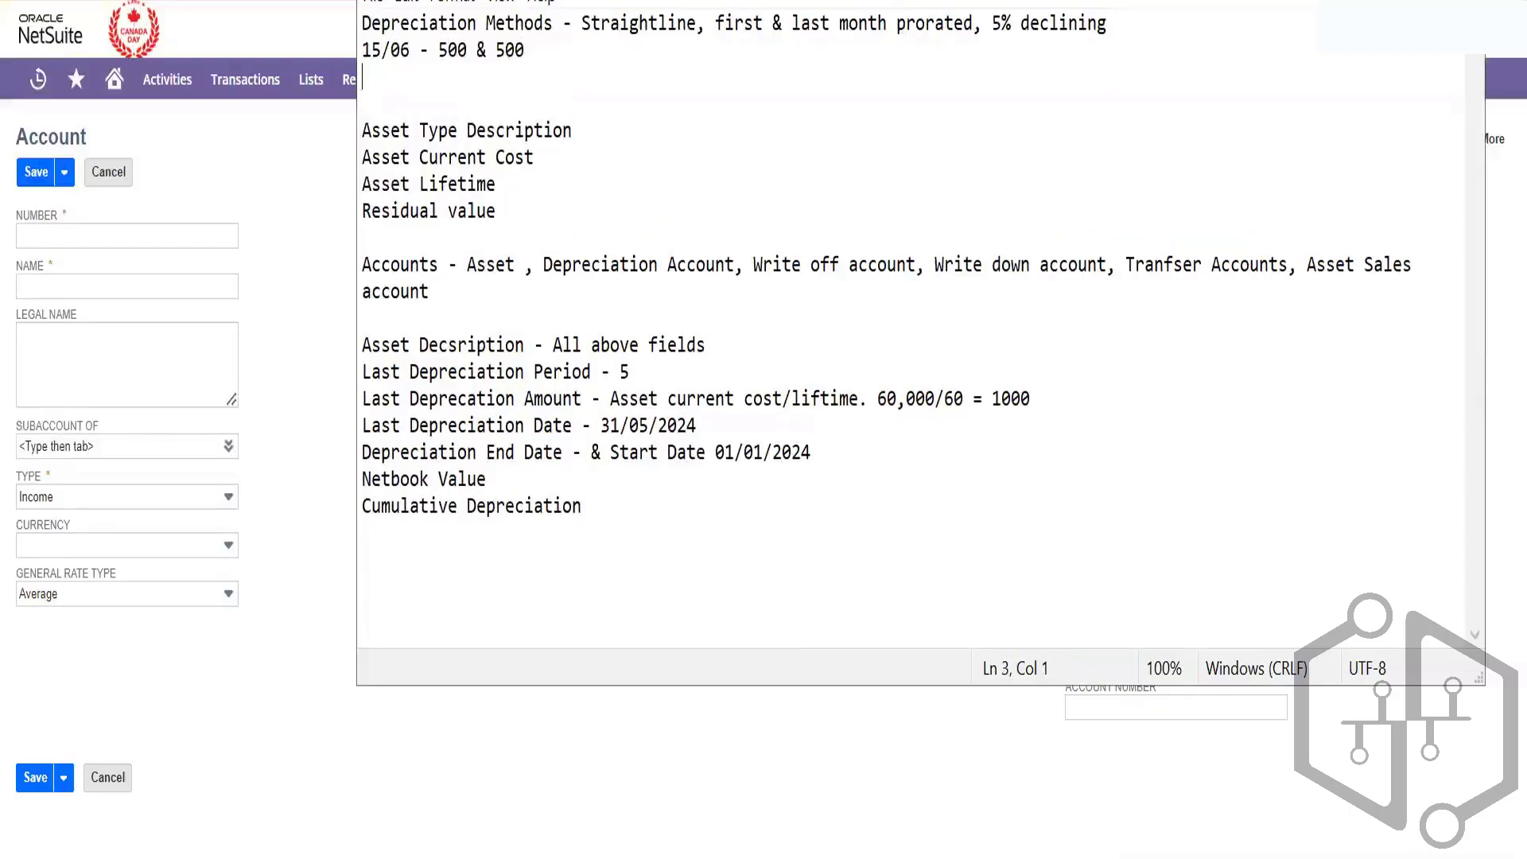
pyautogui.write('1000')
pyautogui.press('BackSpace')
pyautogui.press('BackSpace')
pyautogui.press('BackSpace')
pyautogui.press('BackSpace')
# - Open the Calculator app and divide 59000 by 58
pyautogui.press('super')
pyautogui.write('calc')
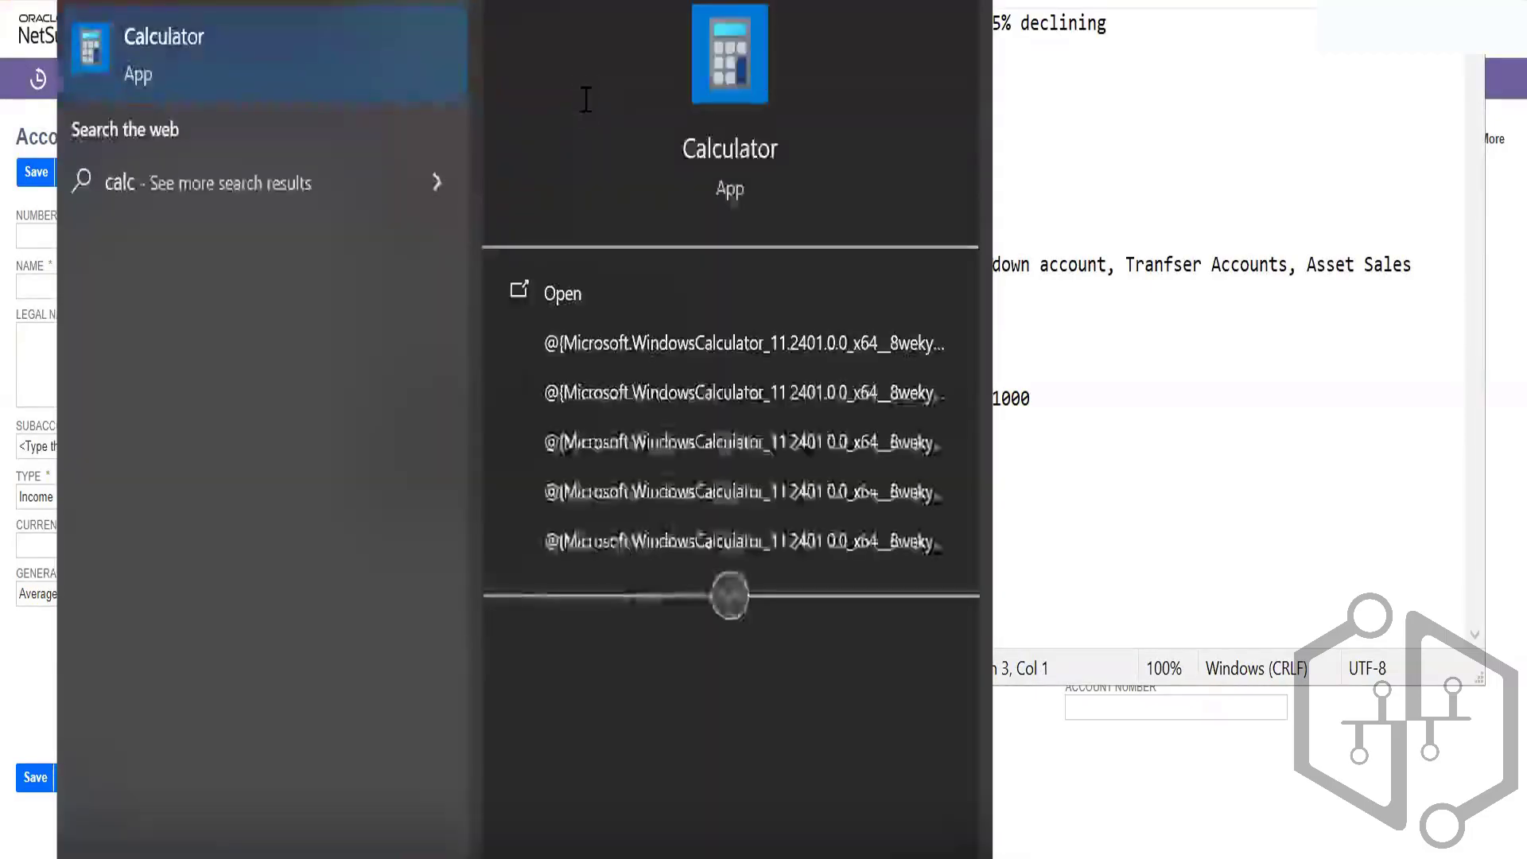
pyautogui.press('Return')
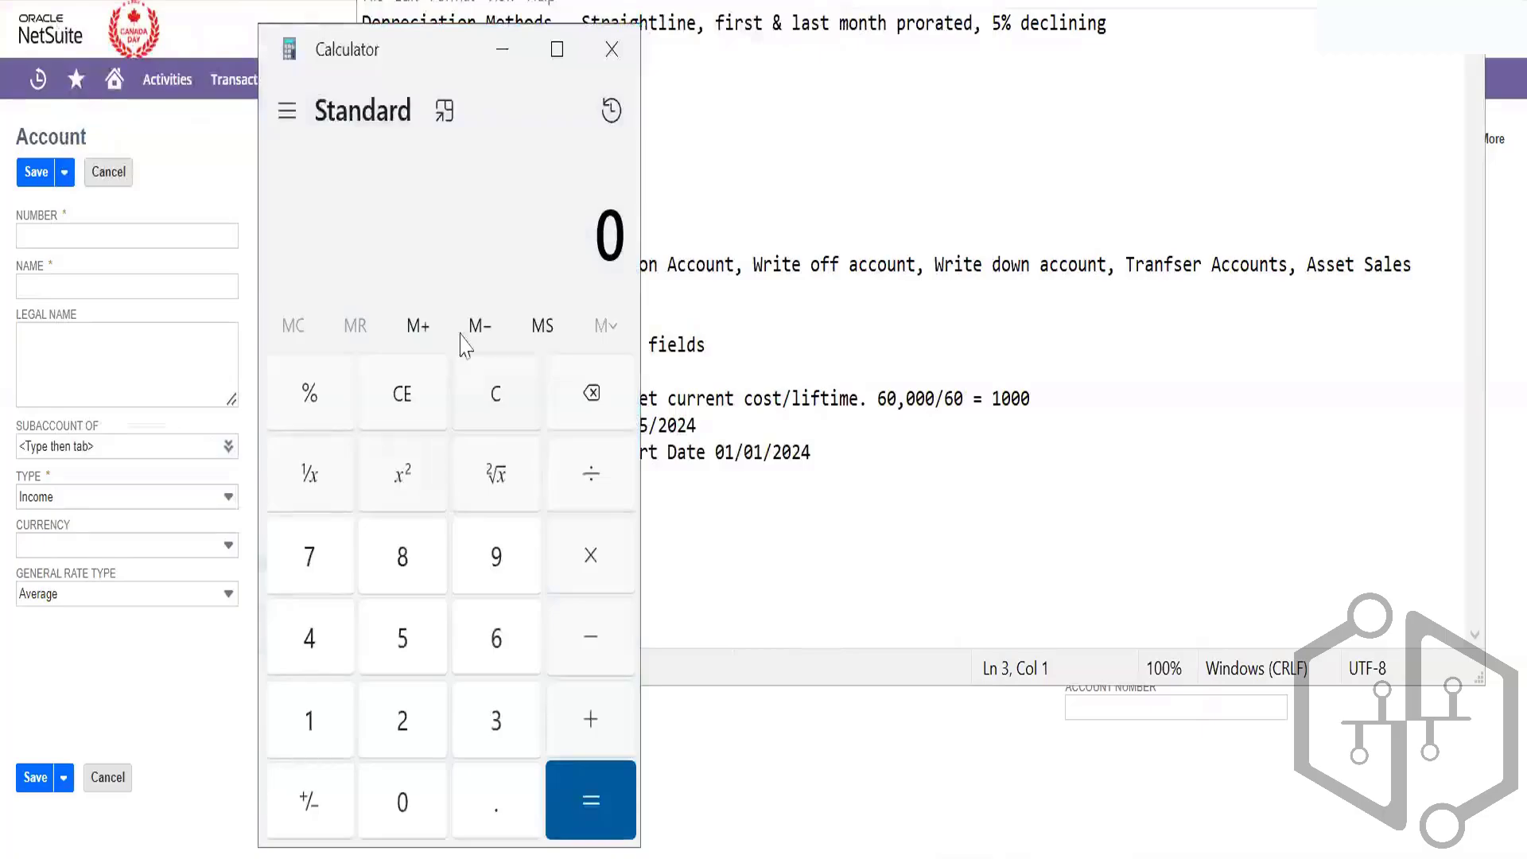
pyautogui.click(421, 627)
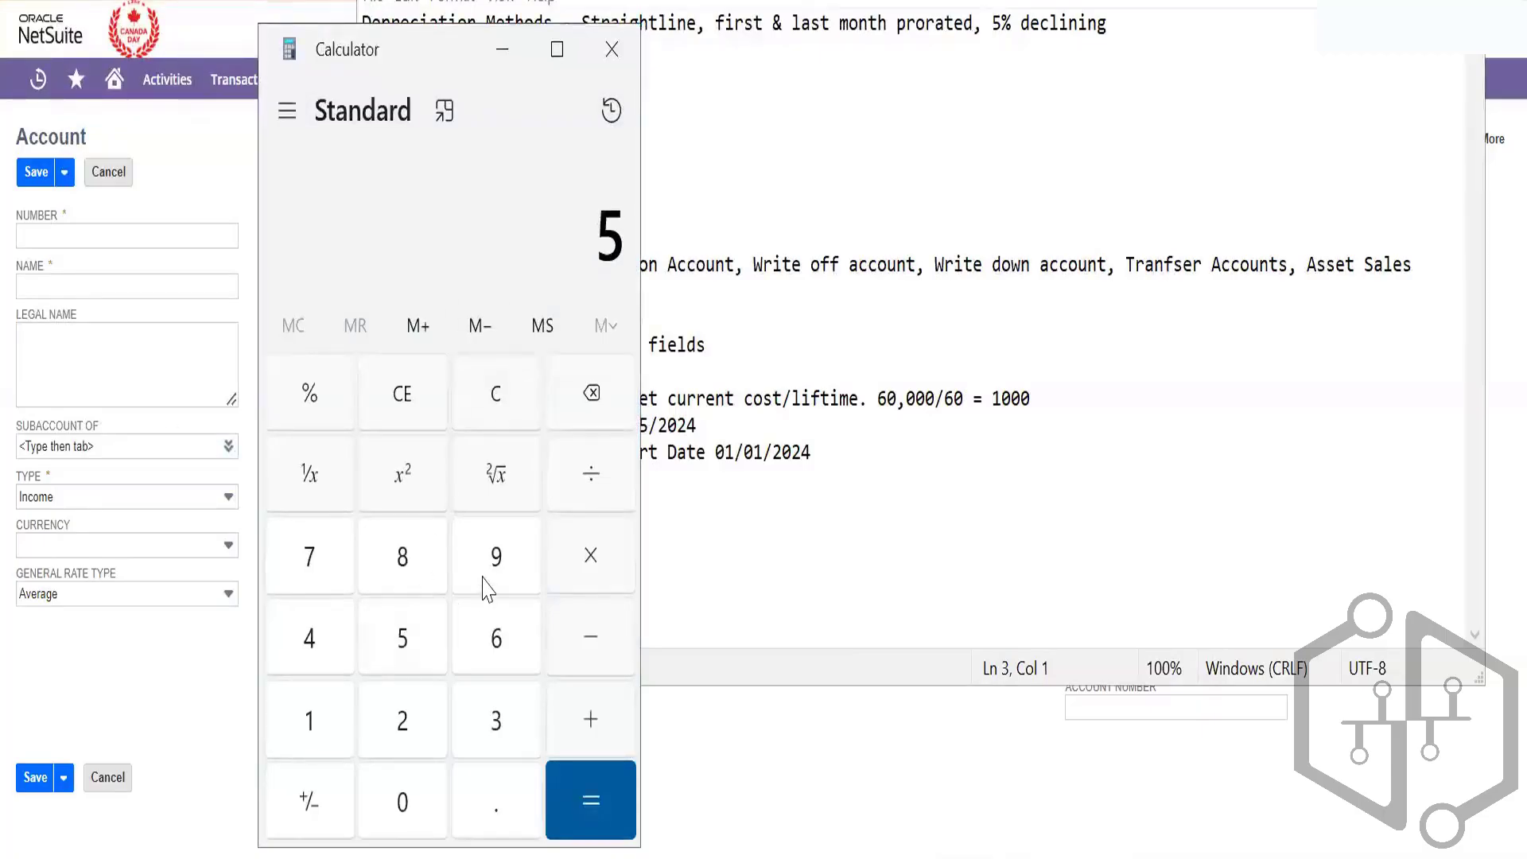
pyautogui.click(486, 589)
pyautogui.doubleClick(409, 805)
pyautogui.click(409, 805)
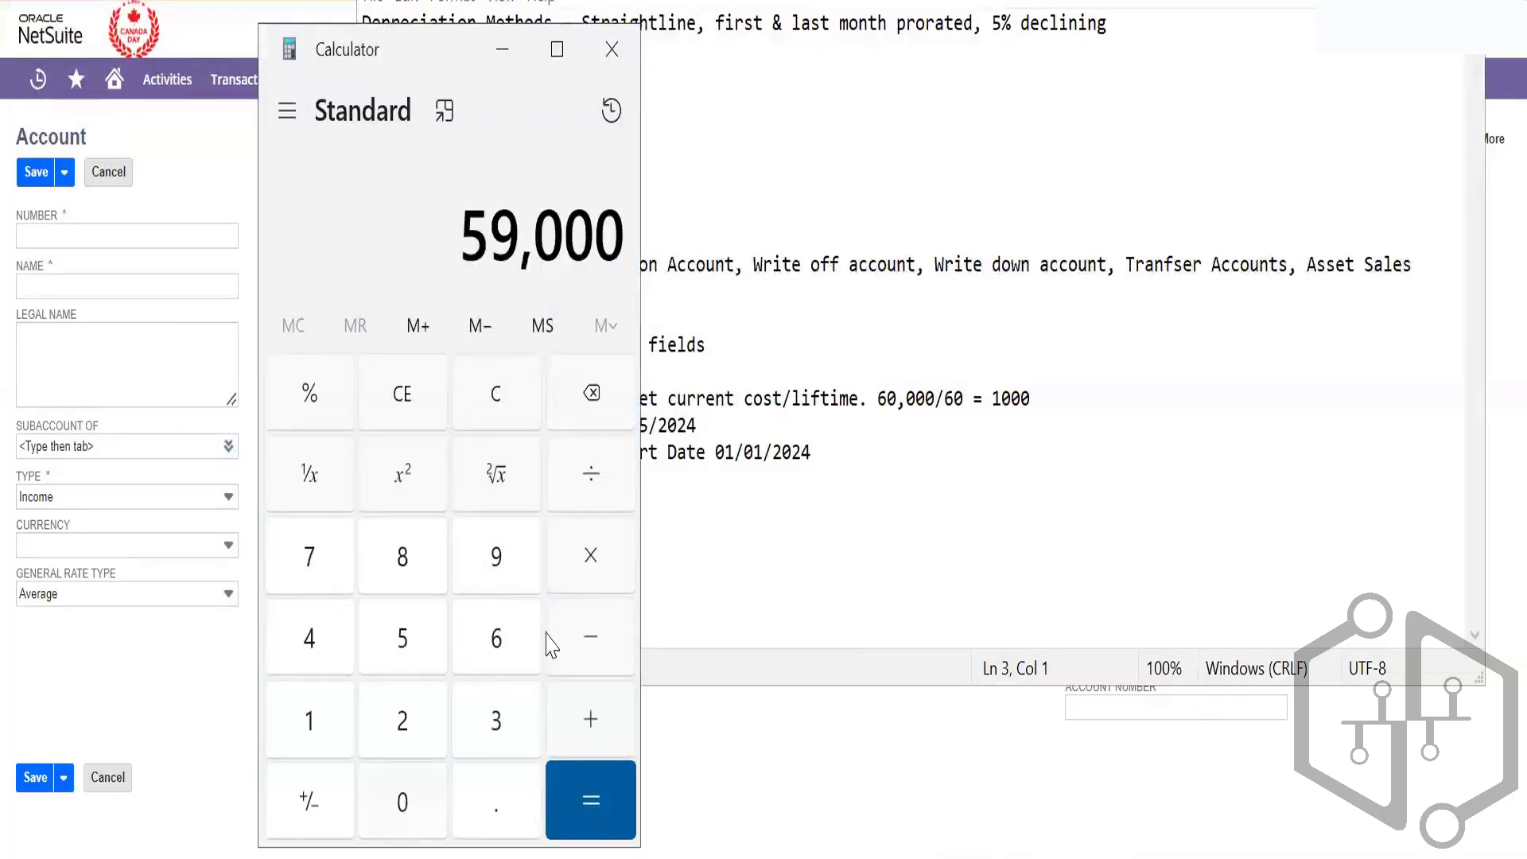
pyautogui.click(596, 506)
pyautogui.click(436, 643)
pyautogui.click(422, 562)
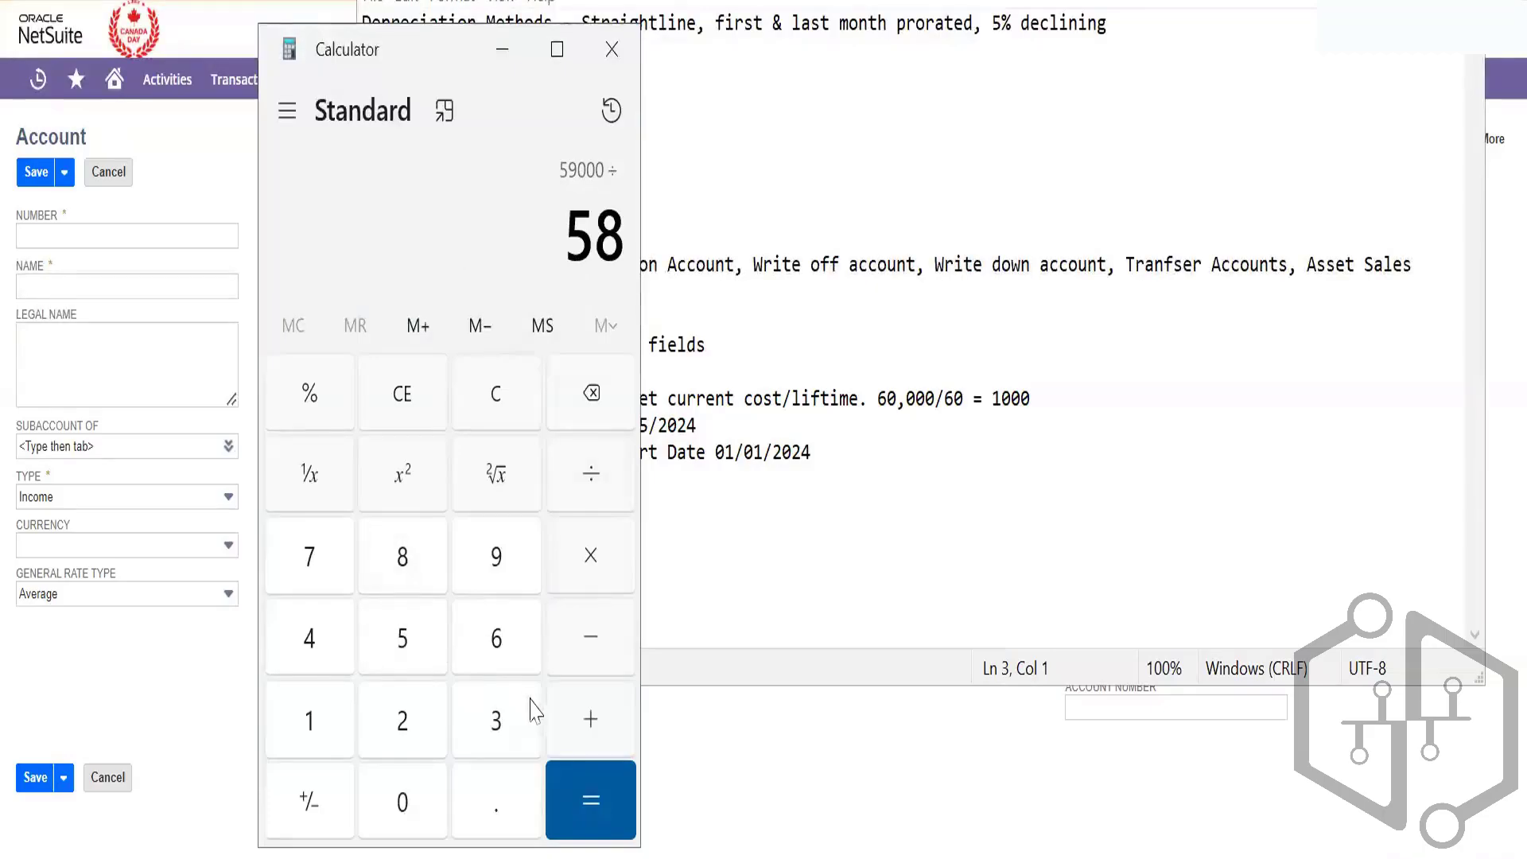
pyautogui.click(567, 788)
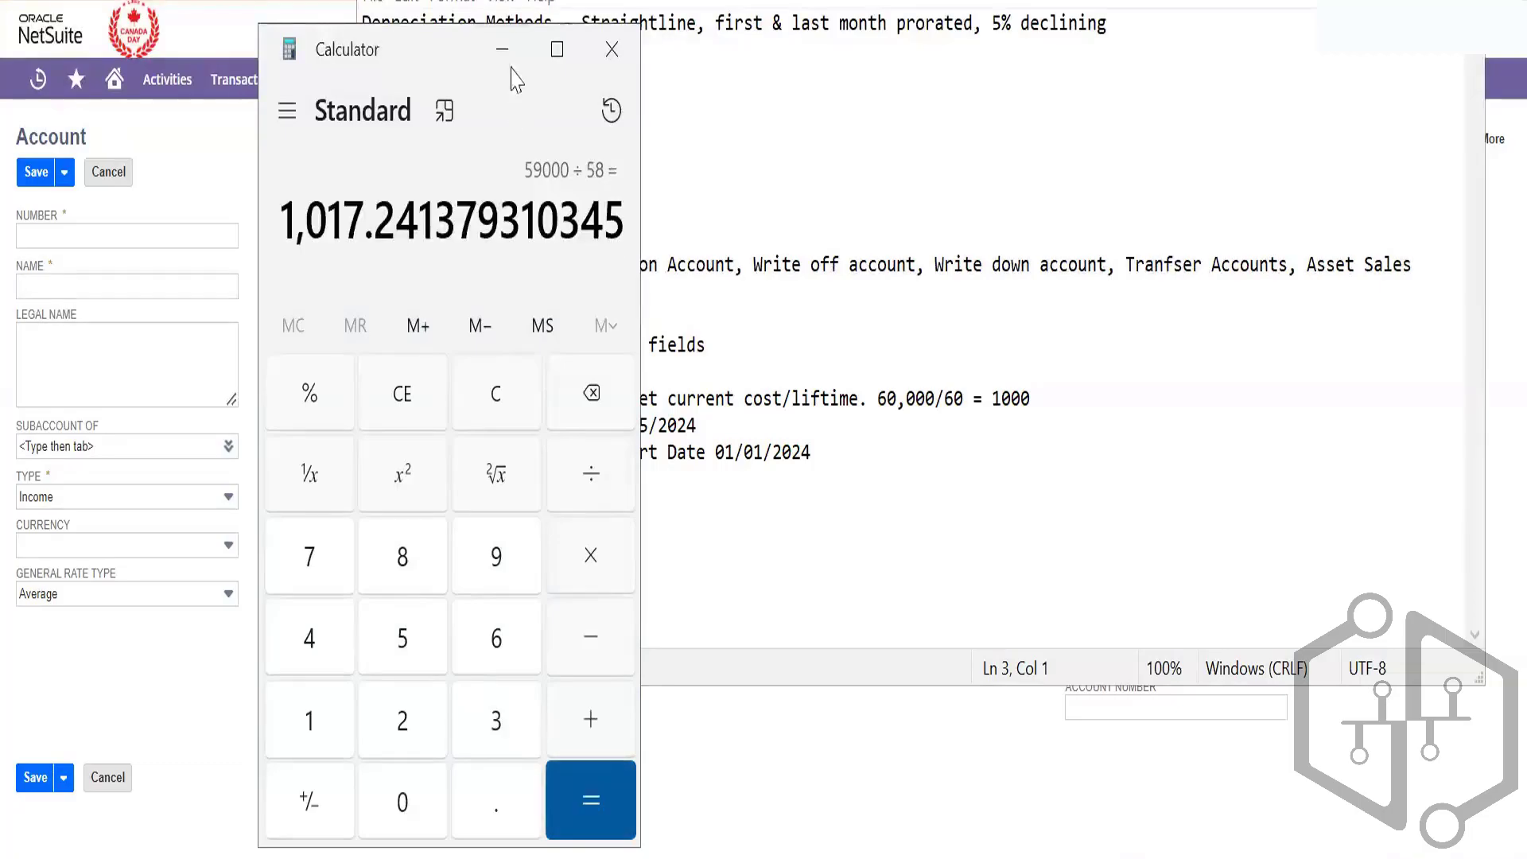
# - Move the Calculator window off the notes, bring the notes to the front and dismiss the Windows Update notification
pyautogui.moveTo(430, 77); pyautogui.dragTo(290, 125)
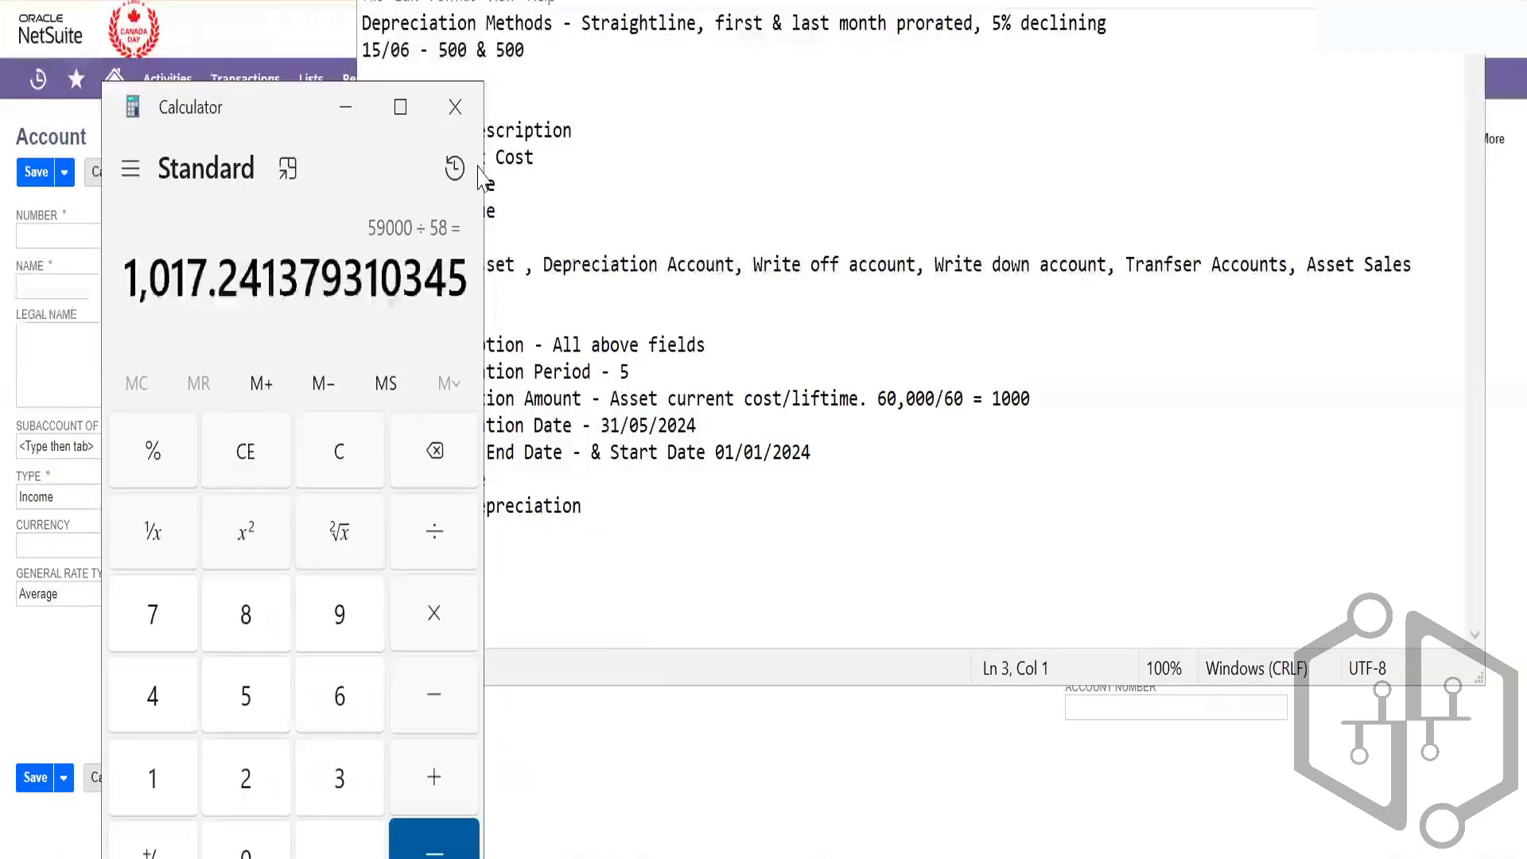
pyautogui.click(667, 198)
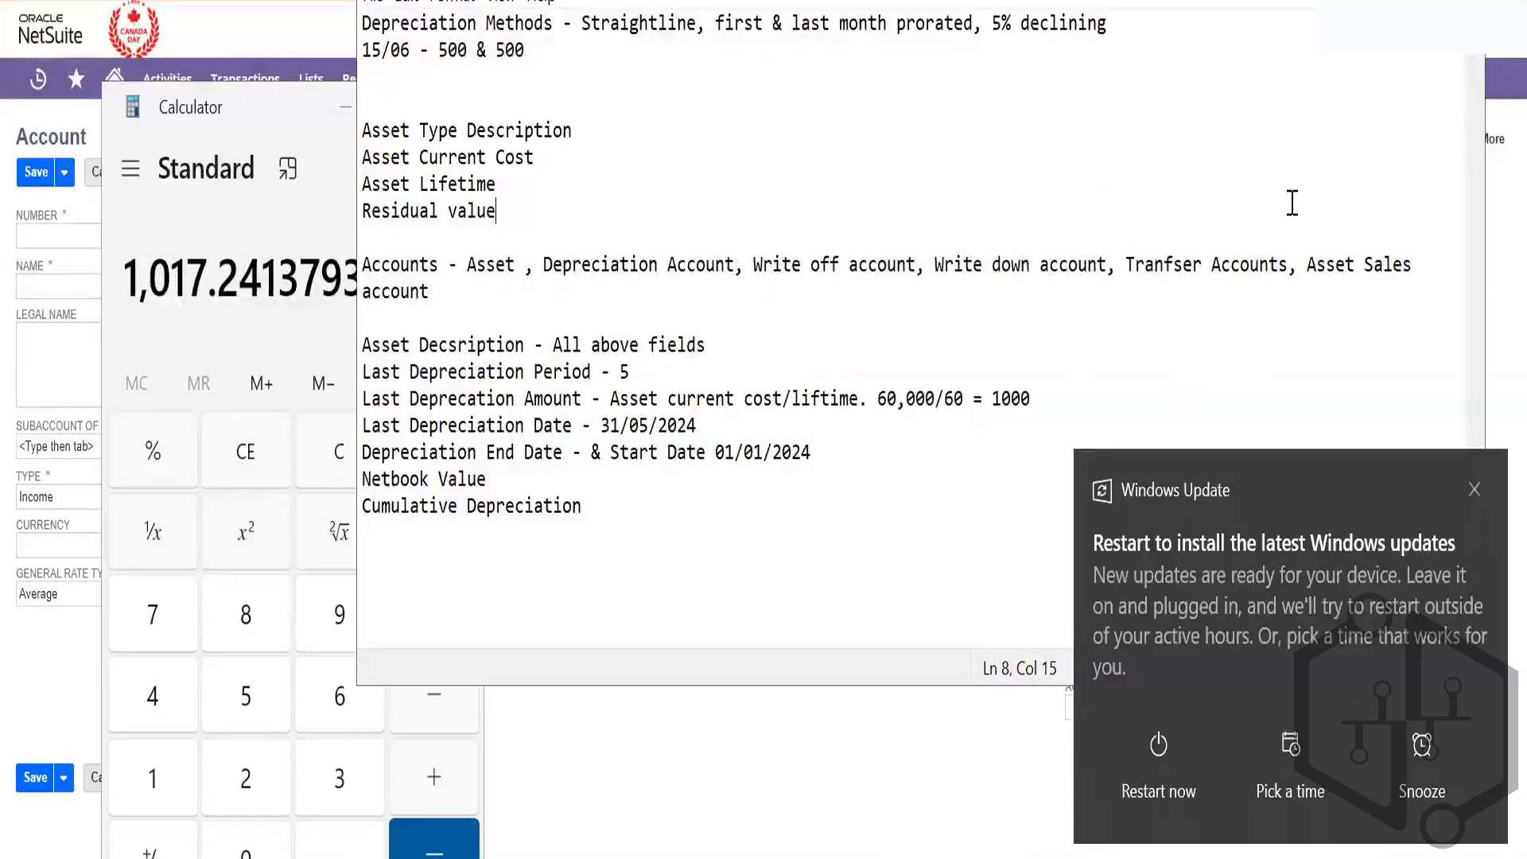
pyautogui.click(1474, 490)
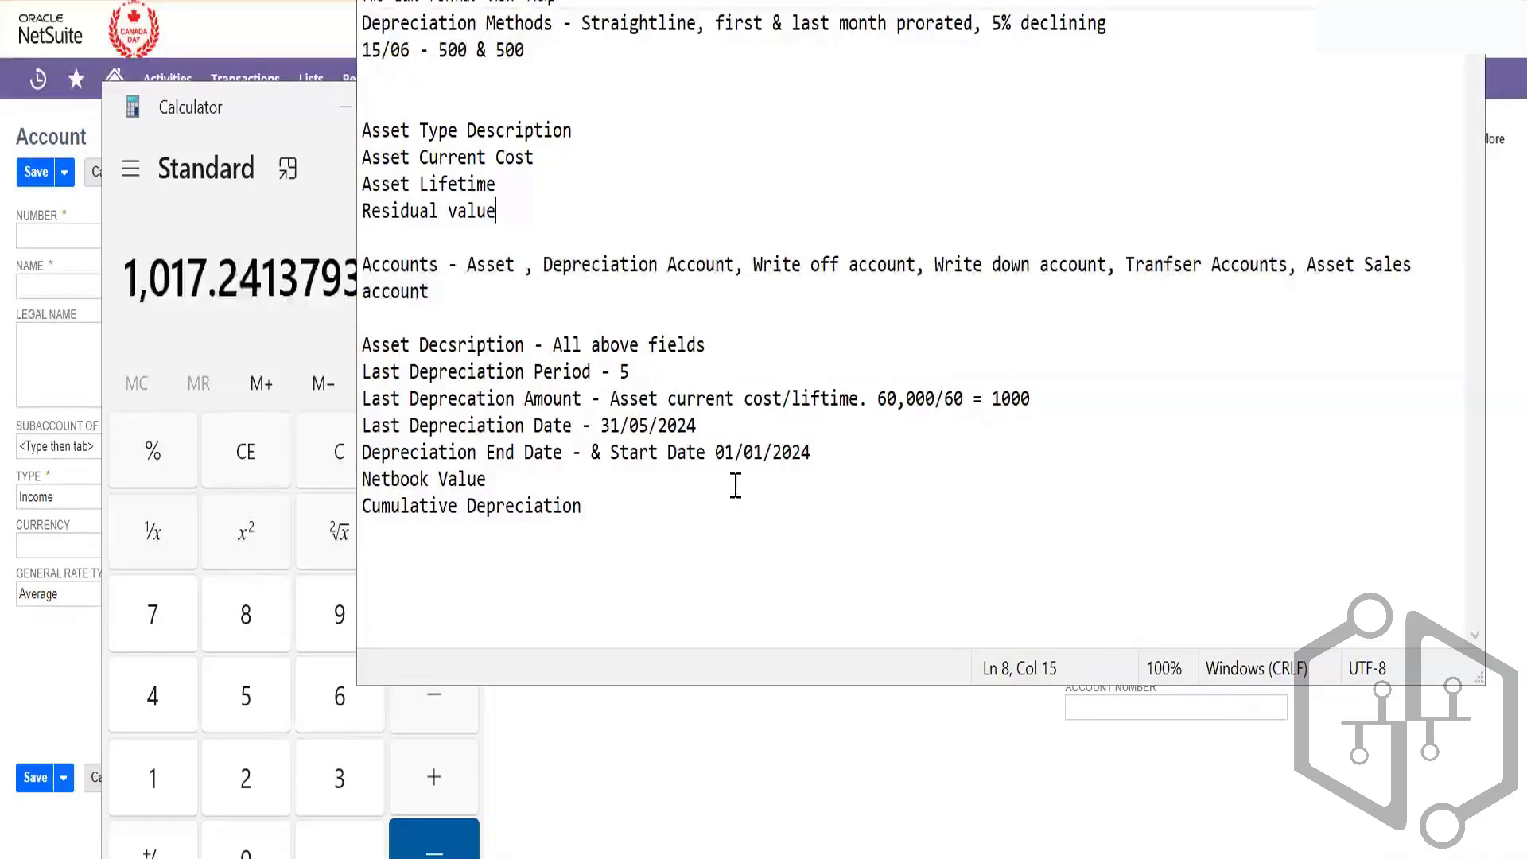
# - Append "= 5000 $" to the "Cumulative Depreciation" line
pyautogui.click(616, 507)
pyautogui.write('=')
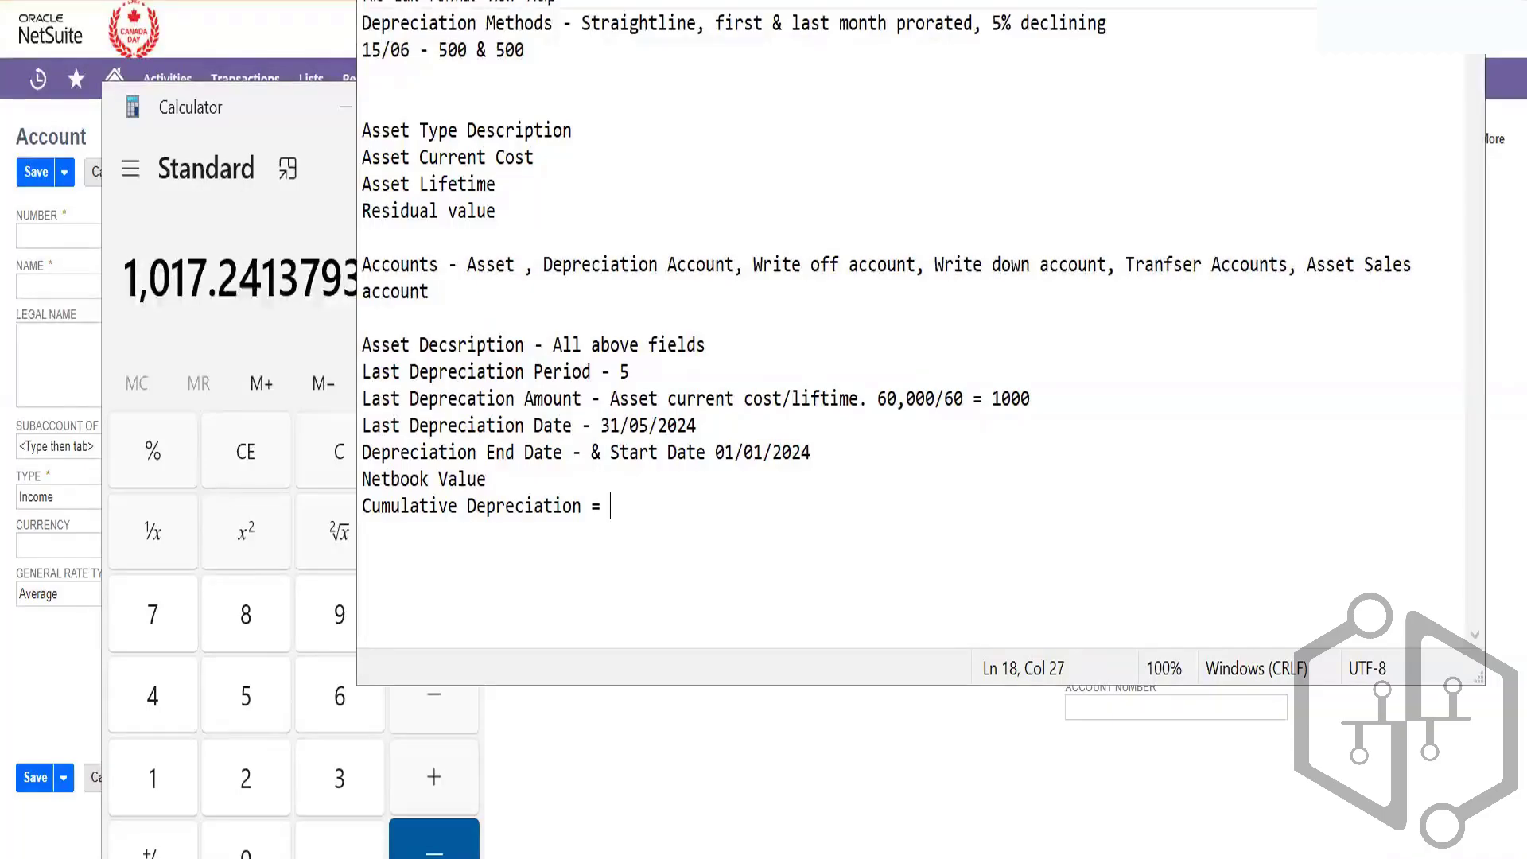
pyautogui.write('5000 $')
# - Append "= 55,000 $" to the "Netbook Value" line
pyautogui.press('Up')
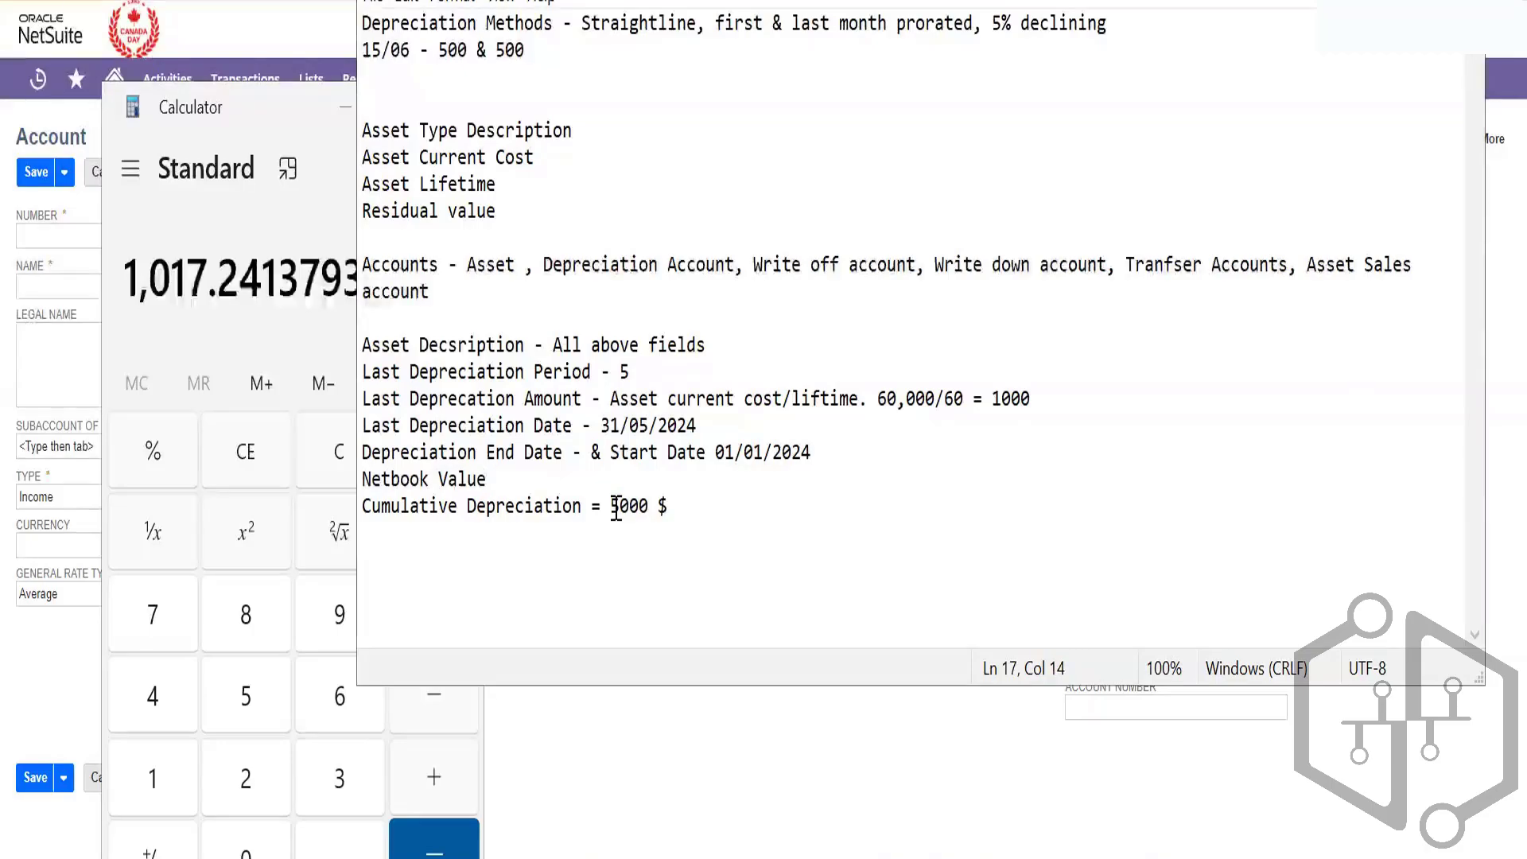
pyautogui.write('=')
pyautogui.press('Down')
pyautogui.press('Right')
pyautogui.press('Right')
pyautogui.press('Right')
pyautogui.press('Right')
pyautogui.press('Right')
pyautogui.press('Right')
pyautogui.press('Right')
pyautogui.press('Right')
pyautogui.press('Right')
pyautogui.press('Right')
pyautogui.press('Right')
pyautogui.press('Right')
pyautogui.press('Right')
pyautogui.press('Right')
pyautogui.press('Right')
pyautogui.press('Right')
pyautogui.press('Up')
pyautogui.write('55,000 $')
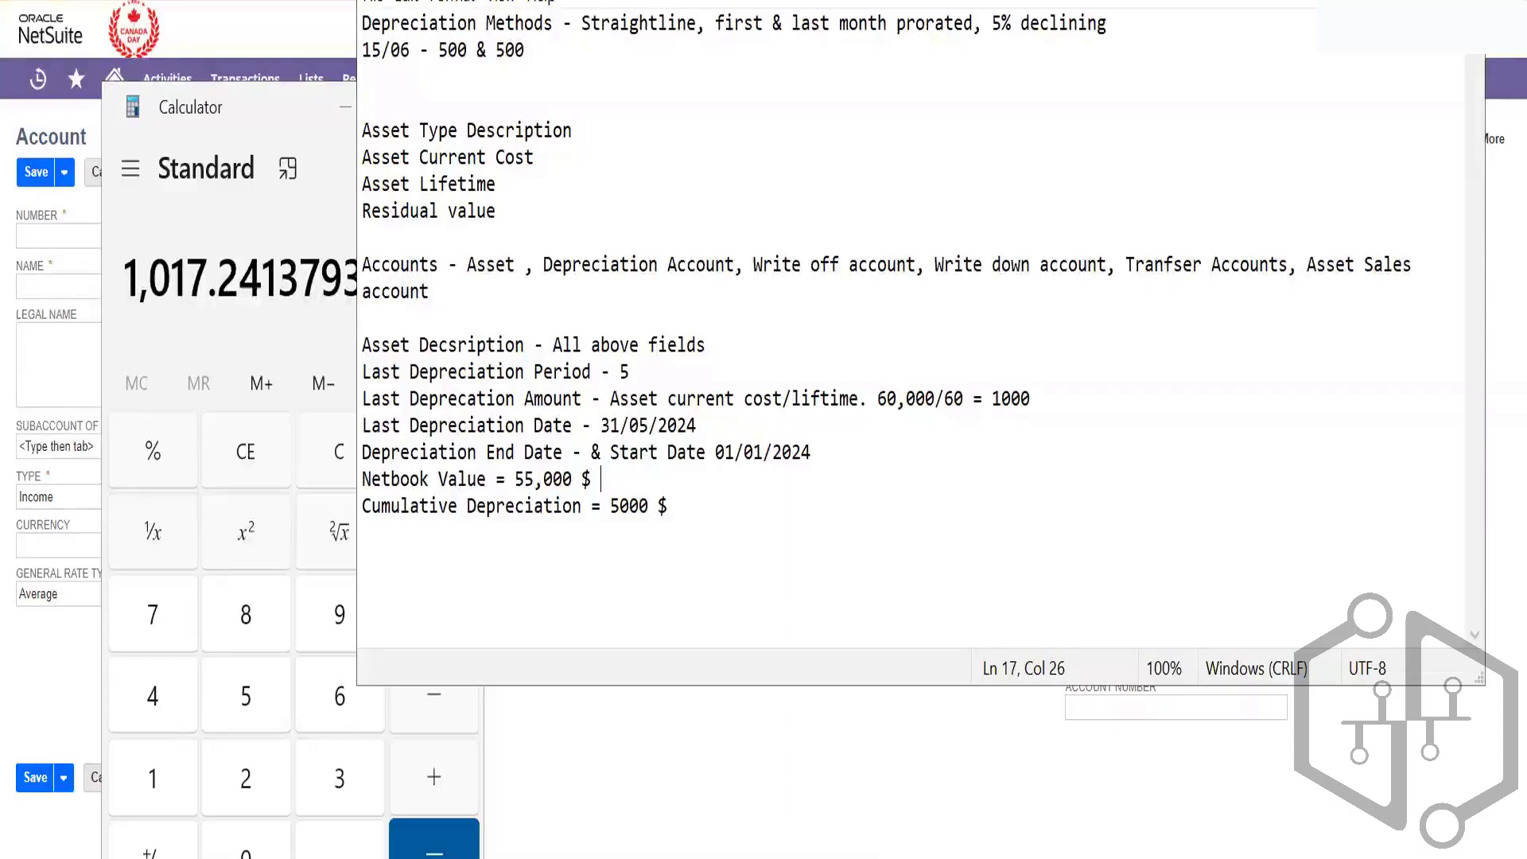
# - Add a new line reading "classificATION" below the "Cumulative Depreciation" line
pyautogui.click(670, 506)
pyautogui.press('Return')
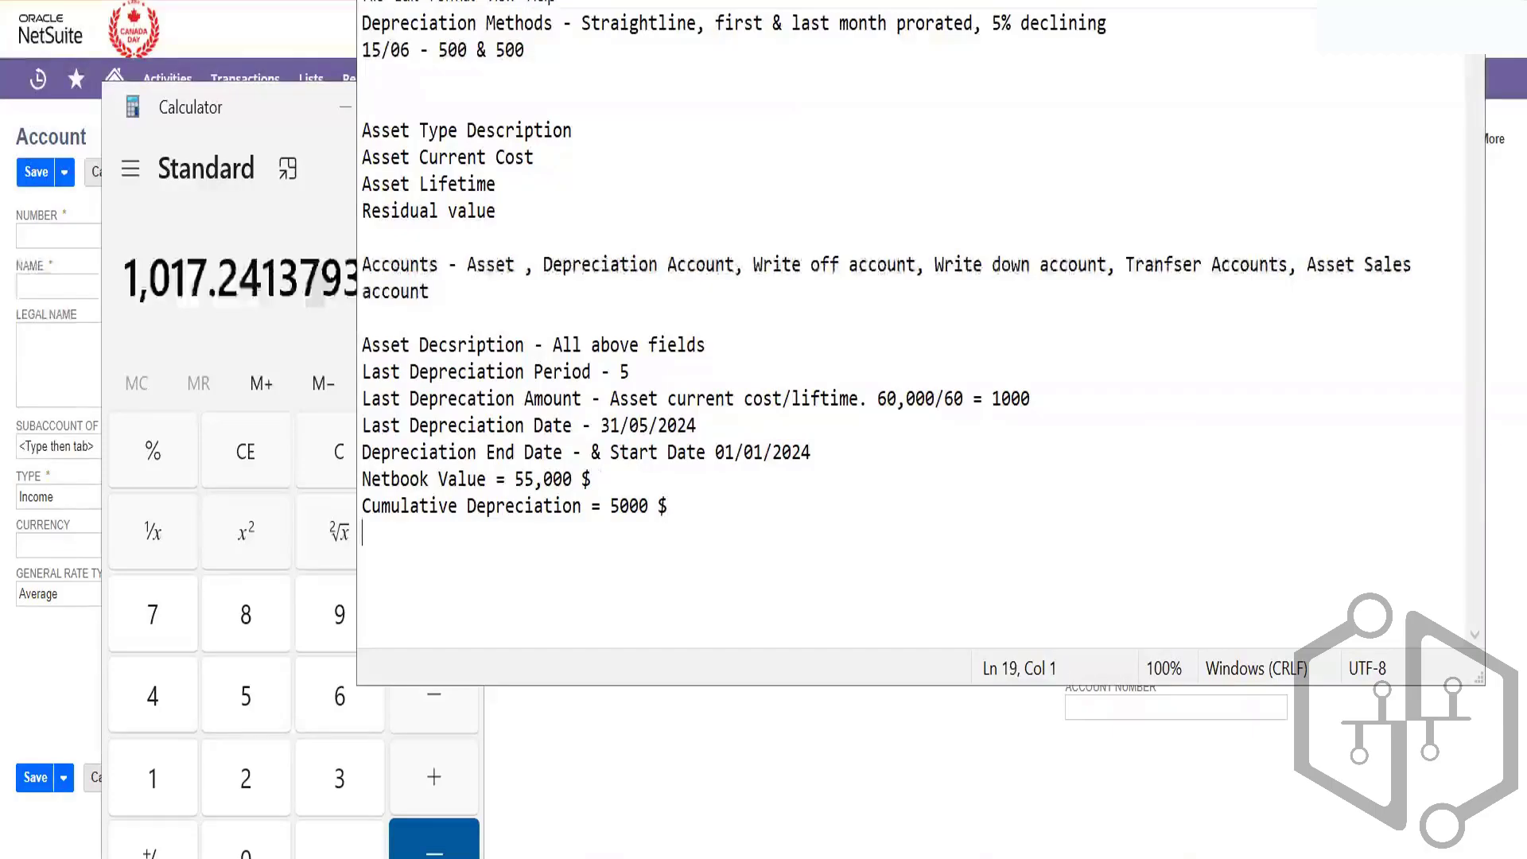
pyautogui.write('class')
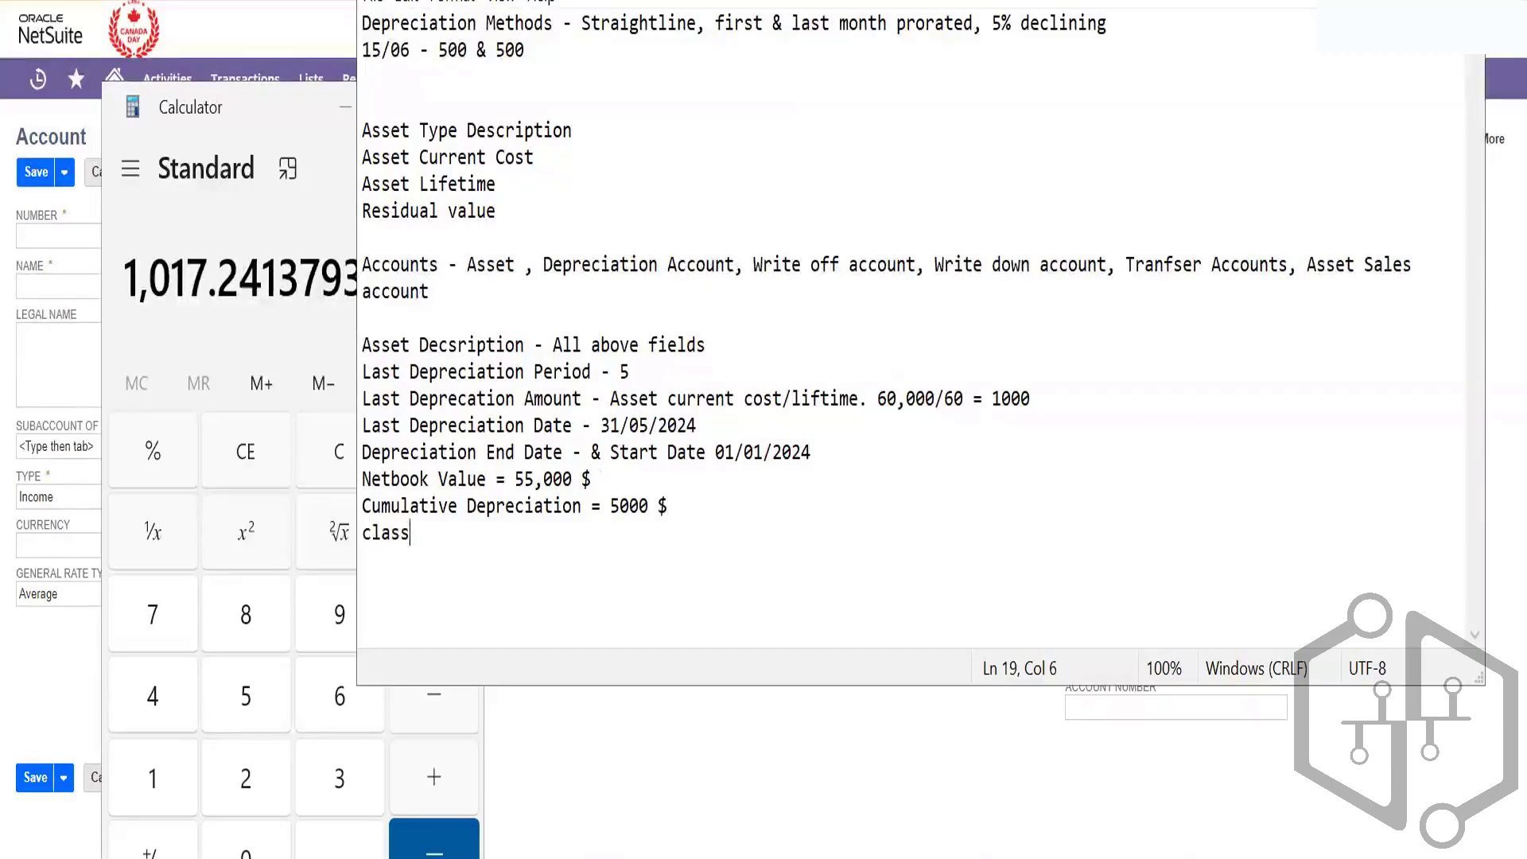
pyautogui.write('ifi')
pyautogui.write('cTION')
pyautogui.press('Left')
pyautogui.press('Left')
pyautogui.press('Left')
pyautogui.press('Left')
pyautogui.write('A')
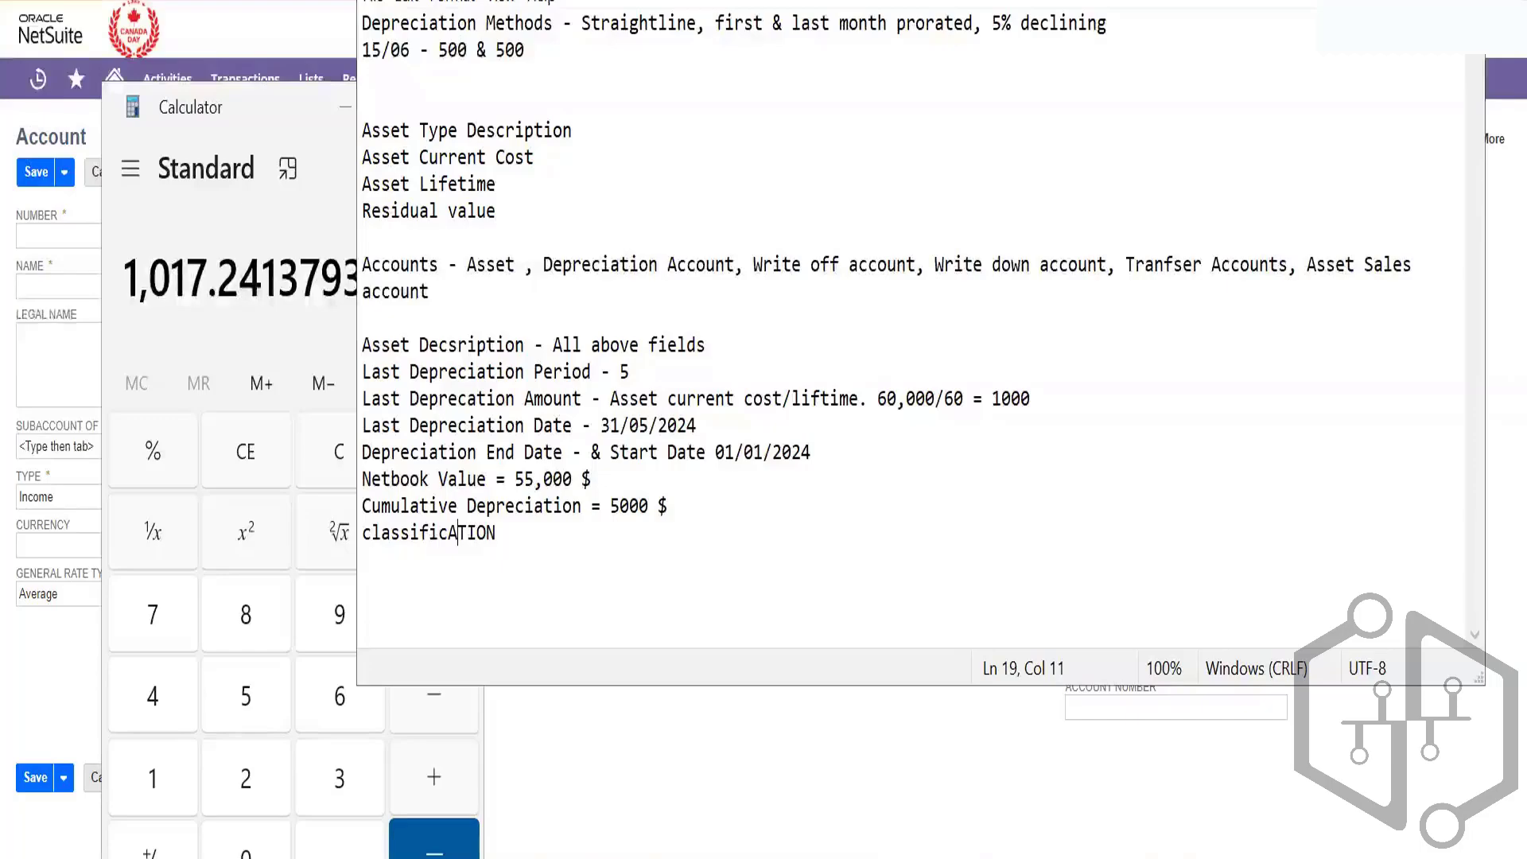
pyautogui.click(664, 378)
pyautogui.press('Down')
pyautogui.press('Down')
pyautogui.press('Down')
pyautogui.press('Down')
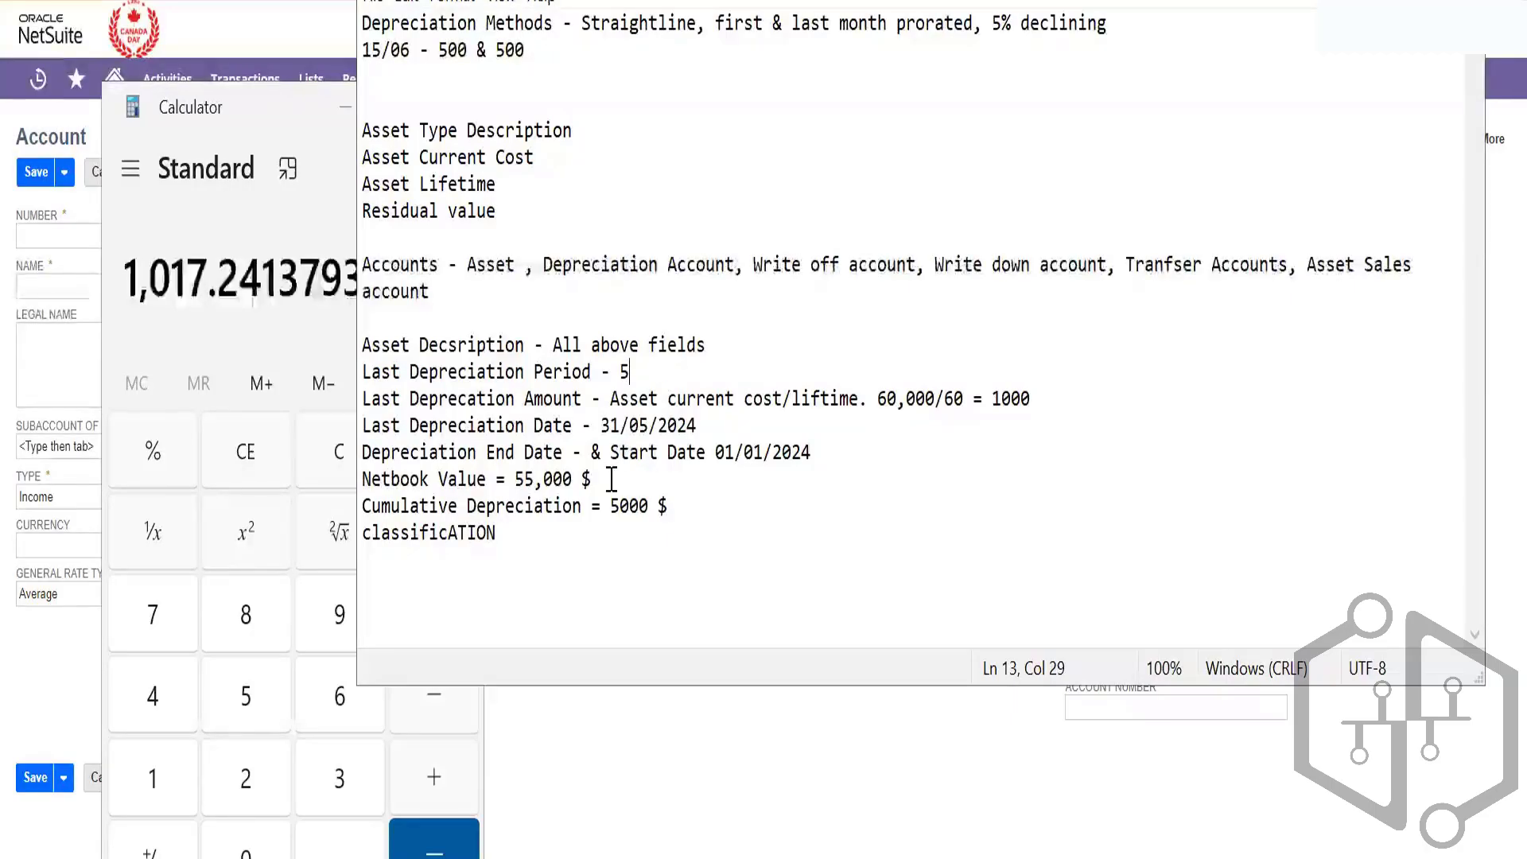
pyautogui.click(611, 479)
pyautogui.click(637, 505)
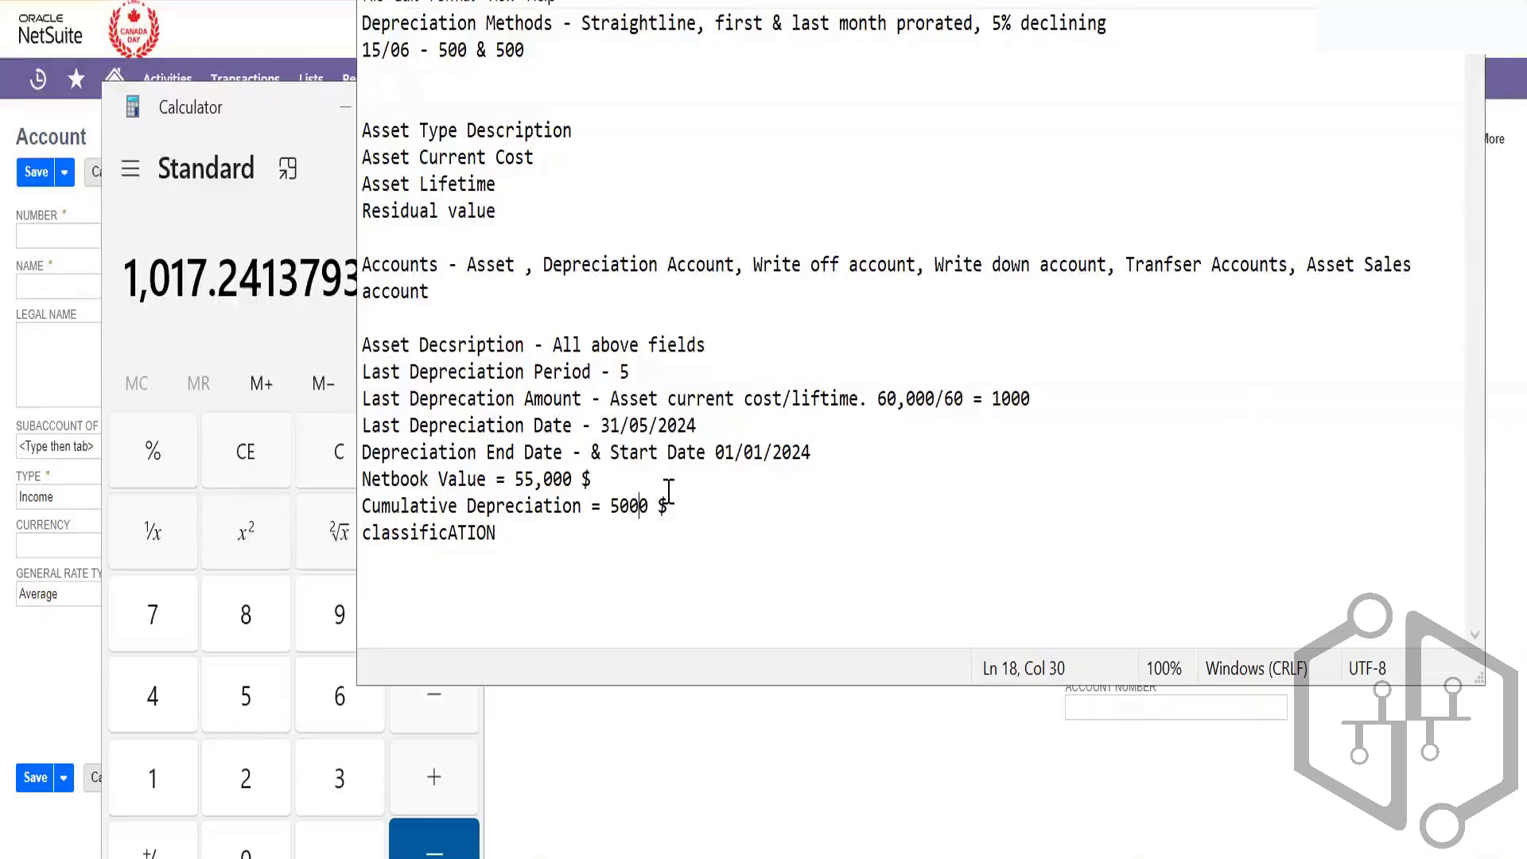
pyautogui.click(667, 490)
# - Switch back to NetSuite and leave the unsaved new account form for the home page
pyautogui.click(666, 741)
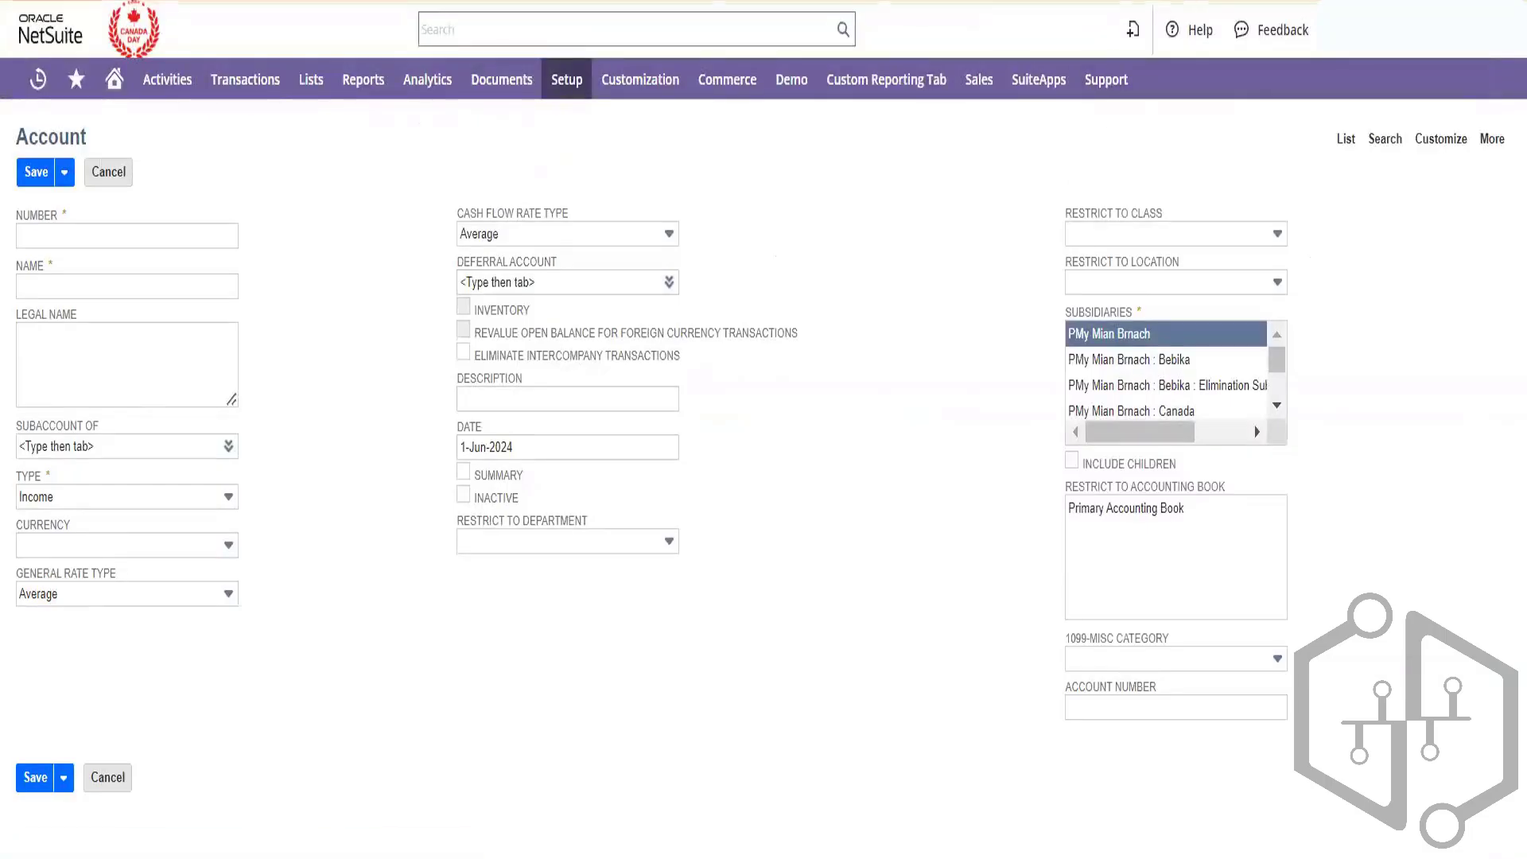
pyautogui.click(1129, 1)
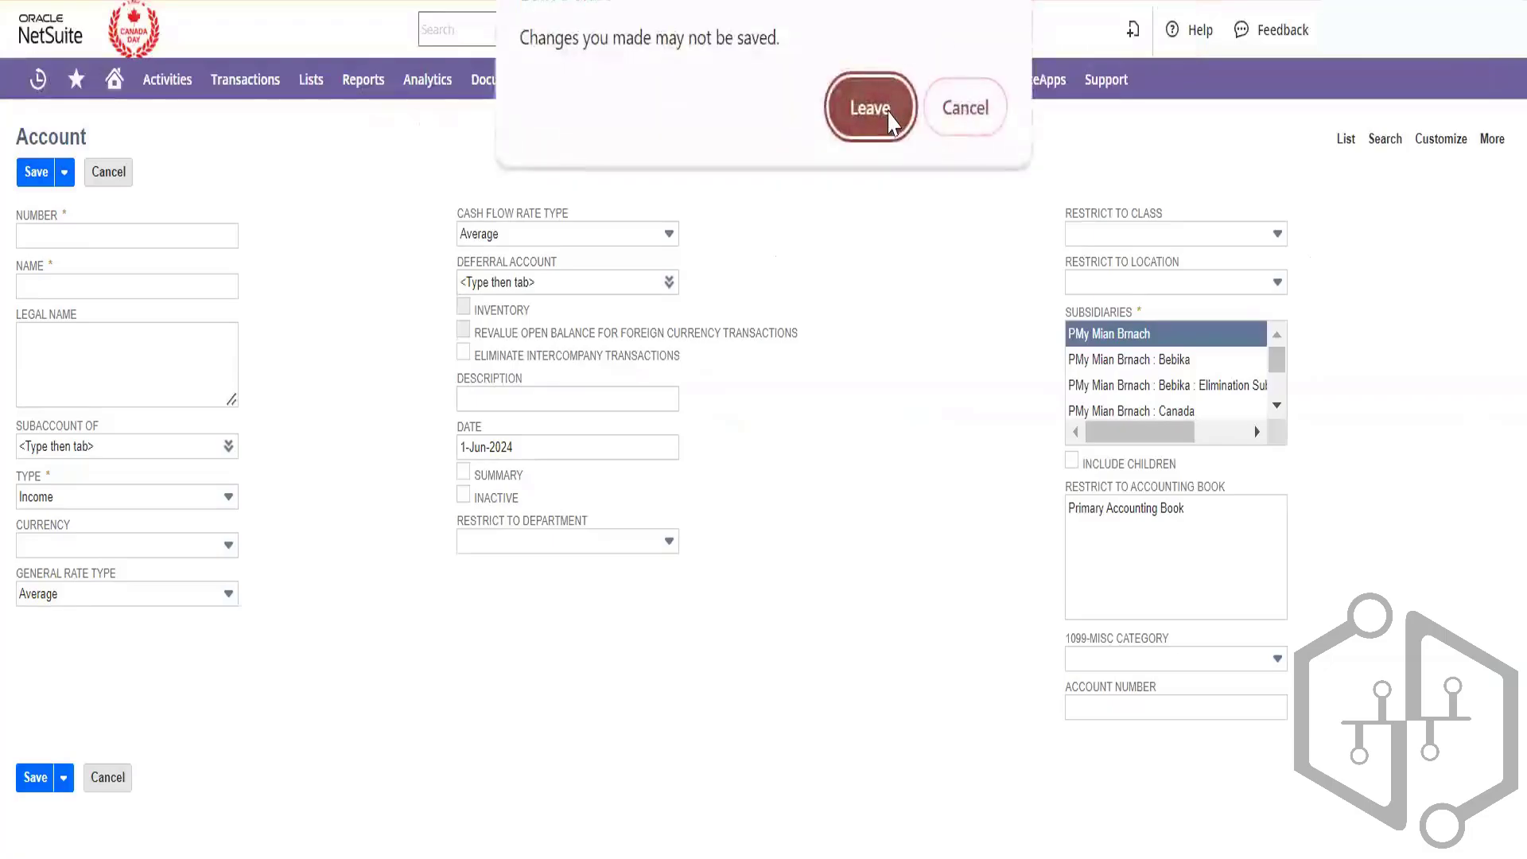
pyautogui.click(870, 107)
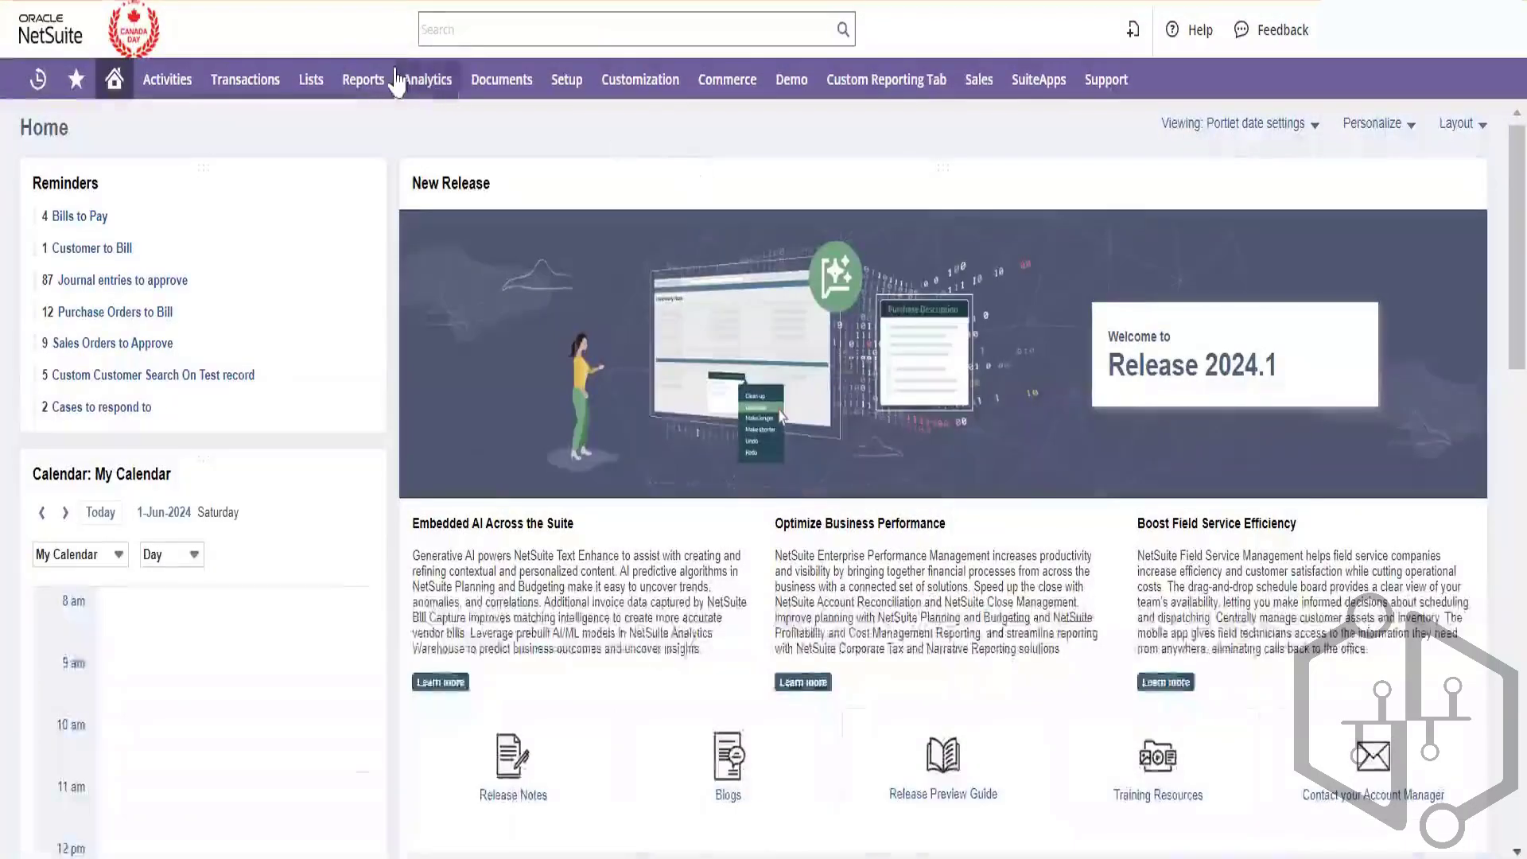
pyautogui.moveTo(384, 88)
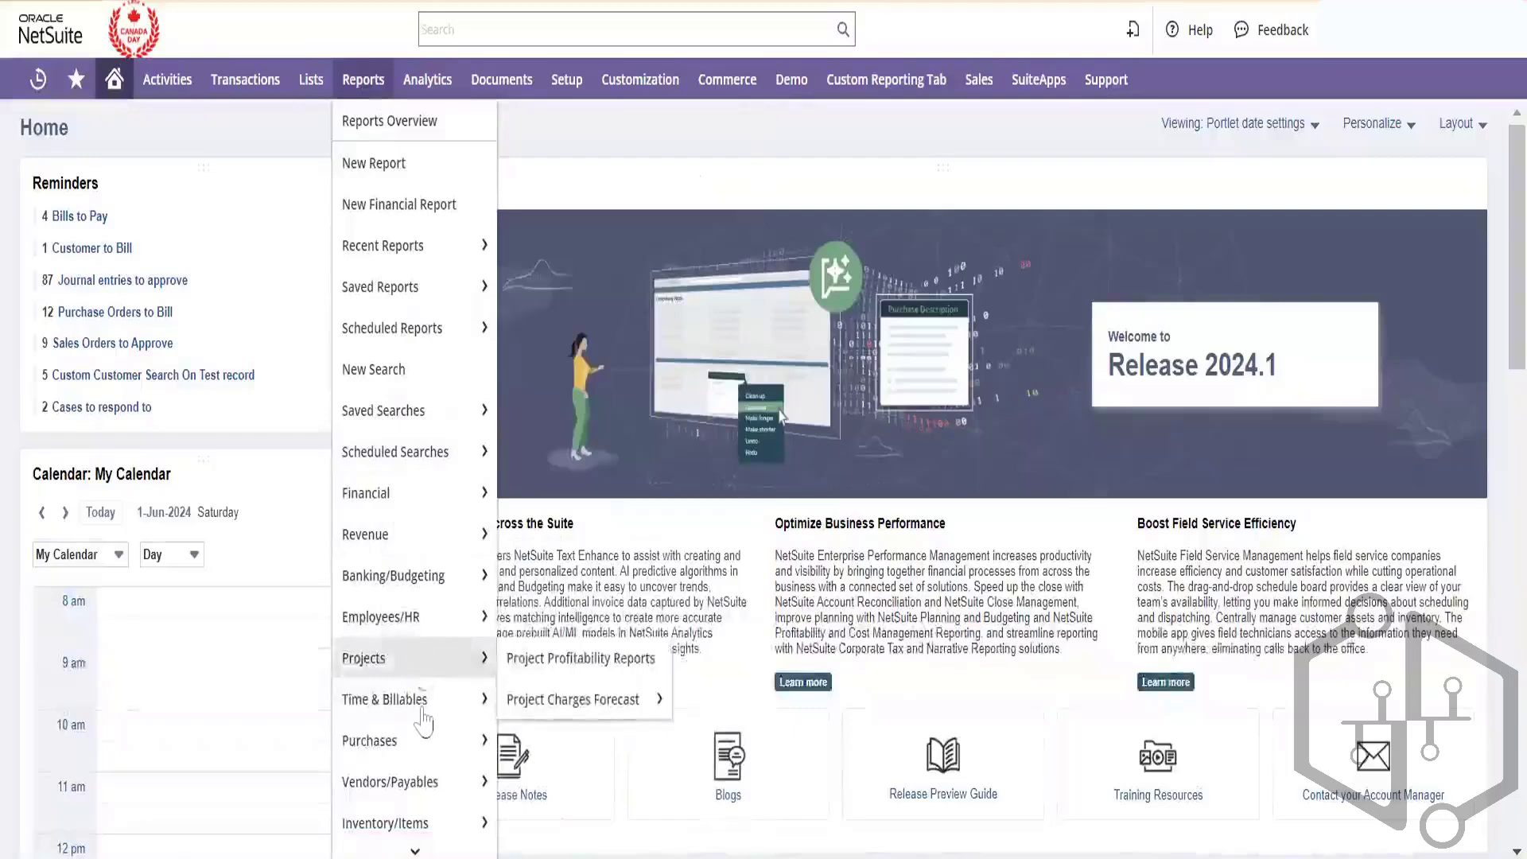
pyautogui.moveTo(421, 744)
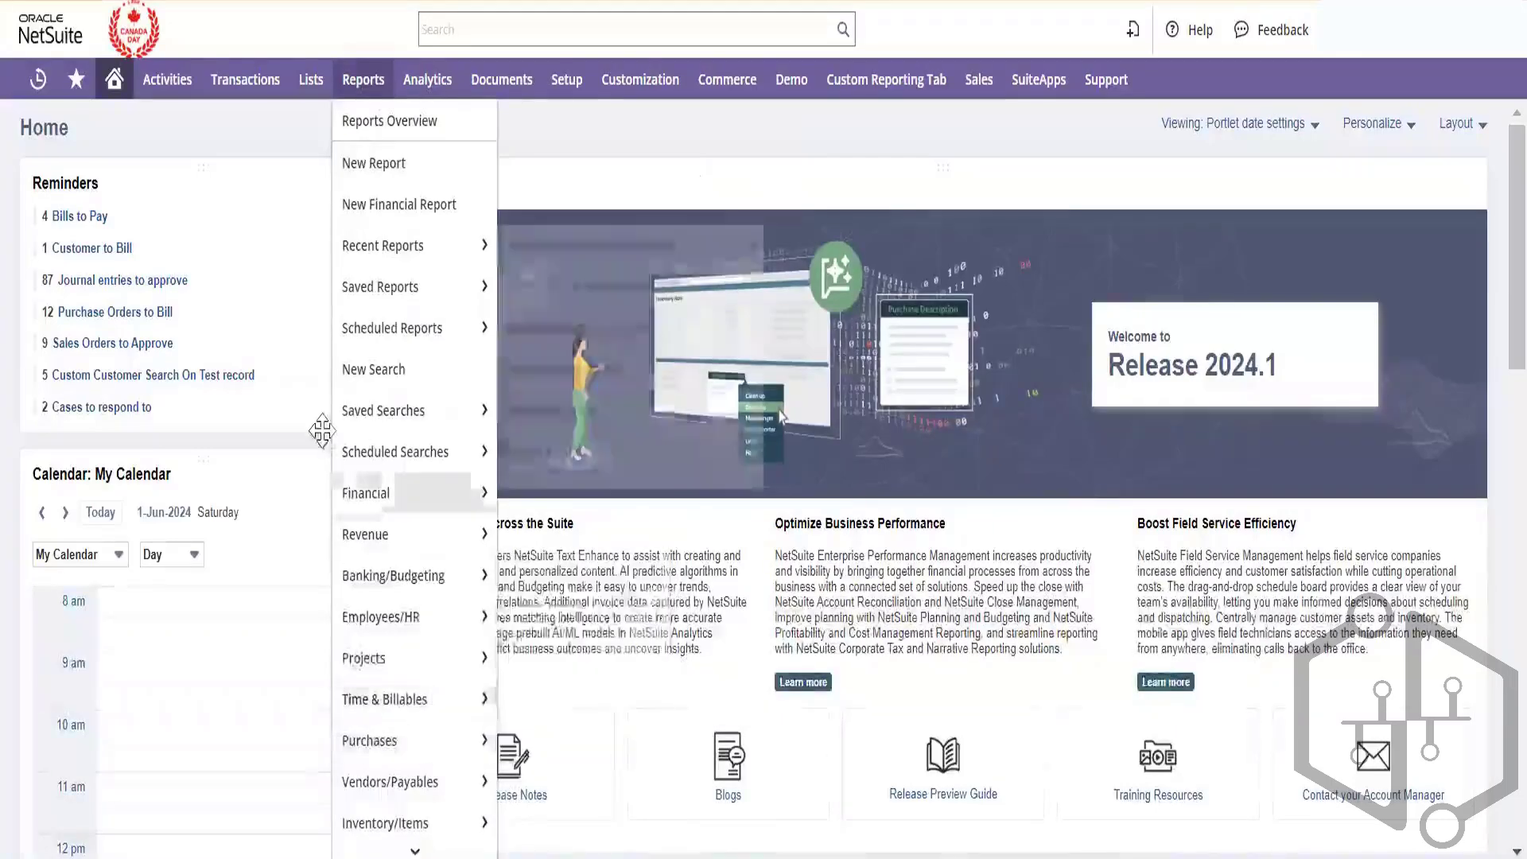
pyautogui.moveTo(264, 94)
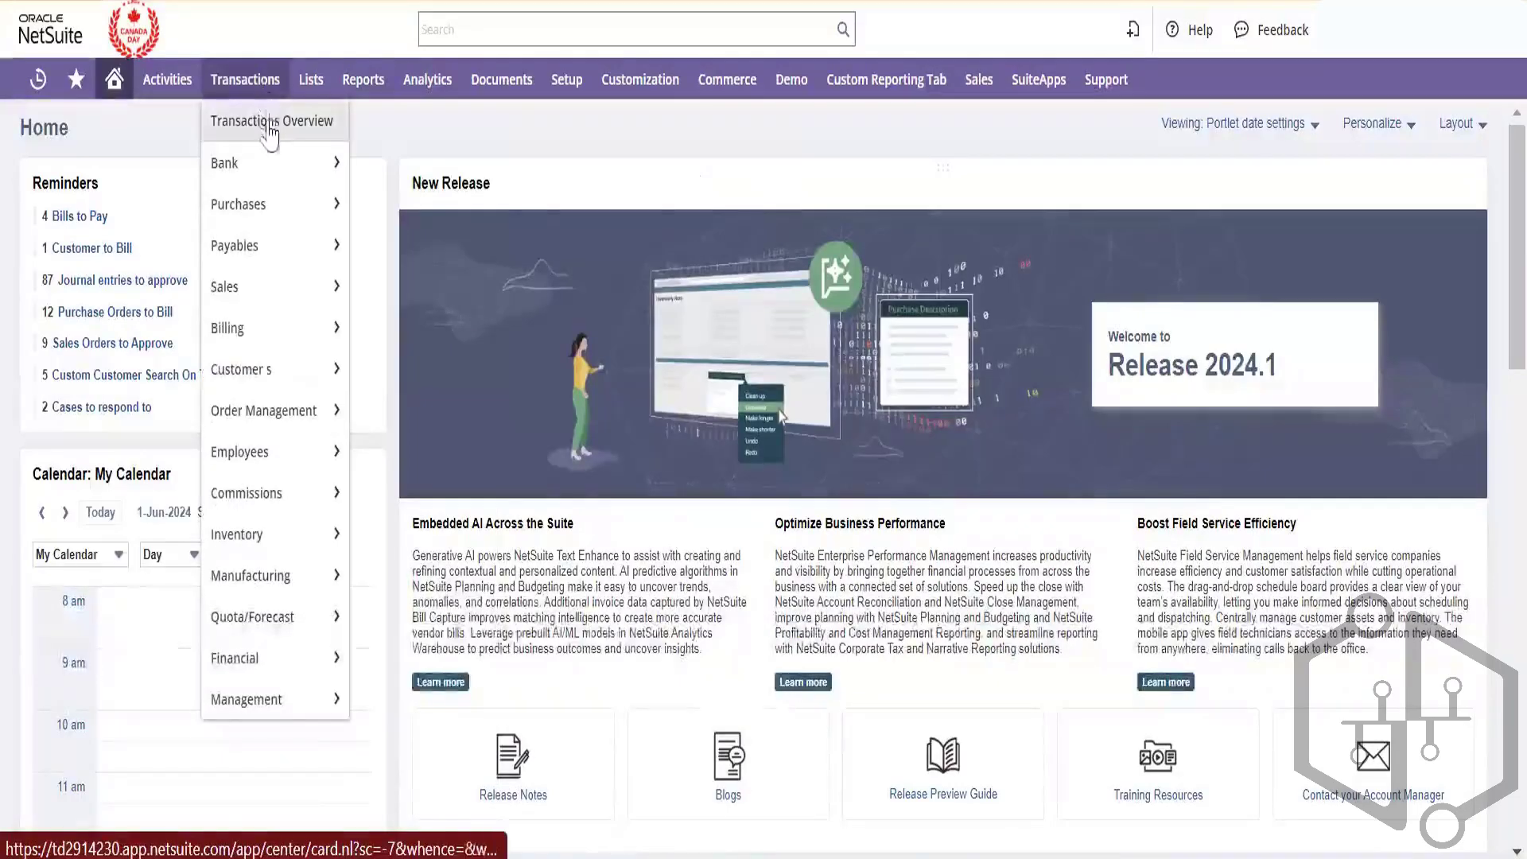
pyautogui.moveTo(284, 205)
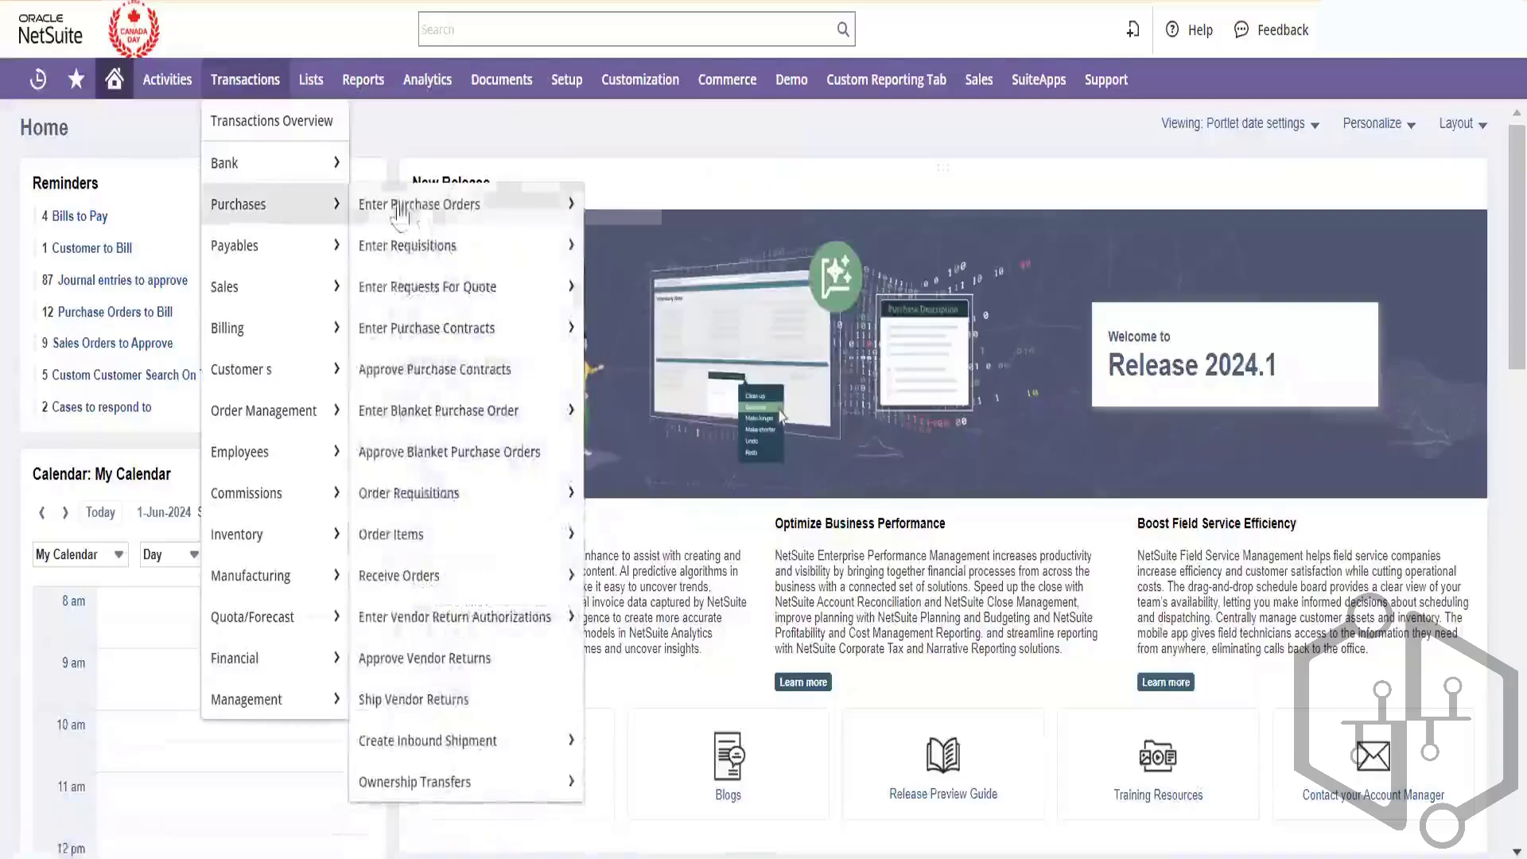
pyautogui.moveTo(518, 251)
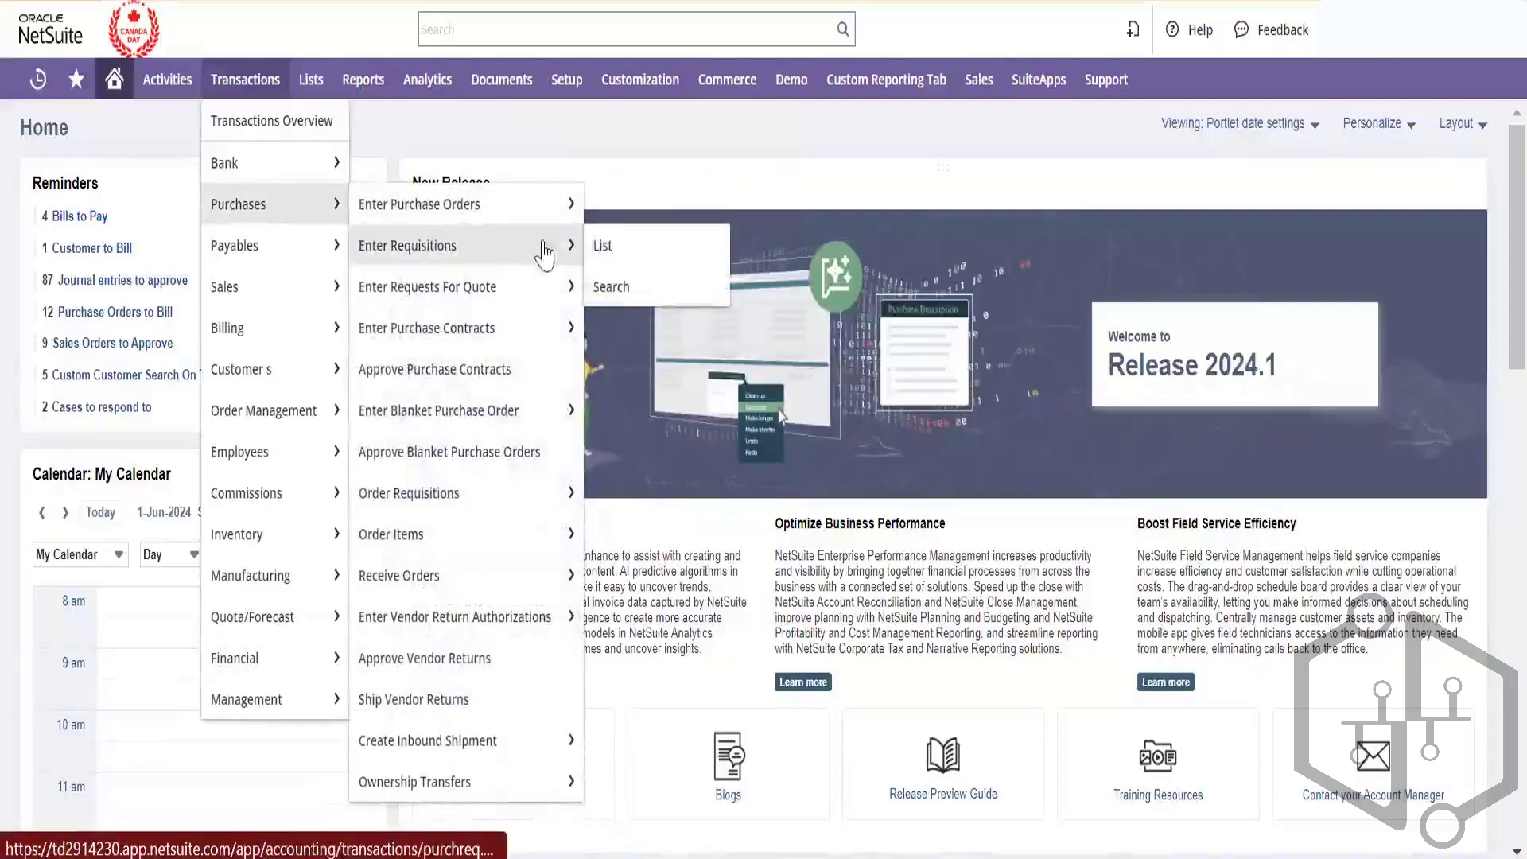
pyautogui.moveTo(548, 291)
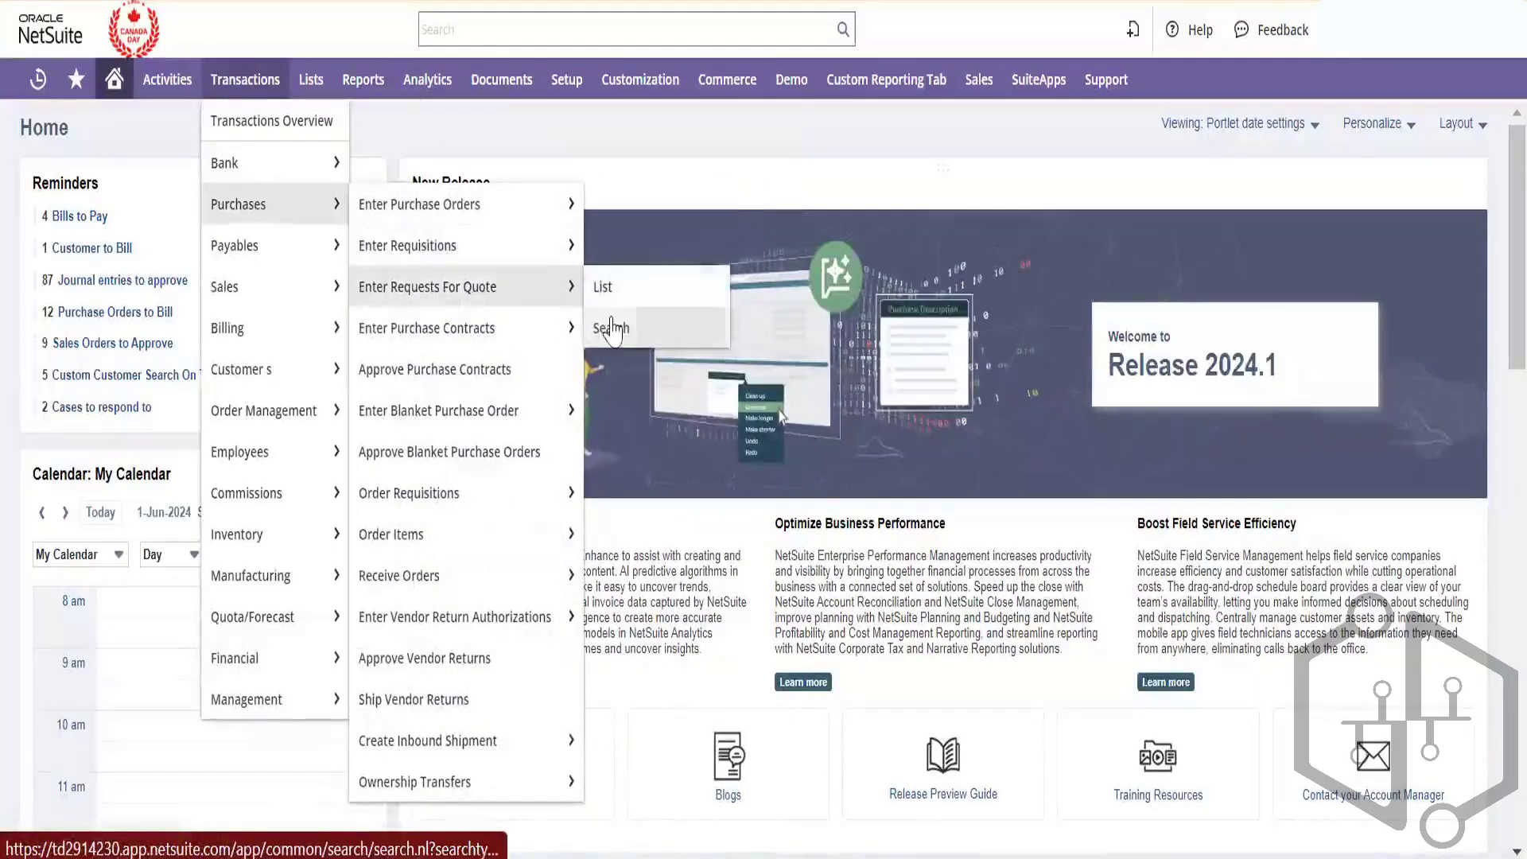
pyautogui.moveTo(330, 287)
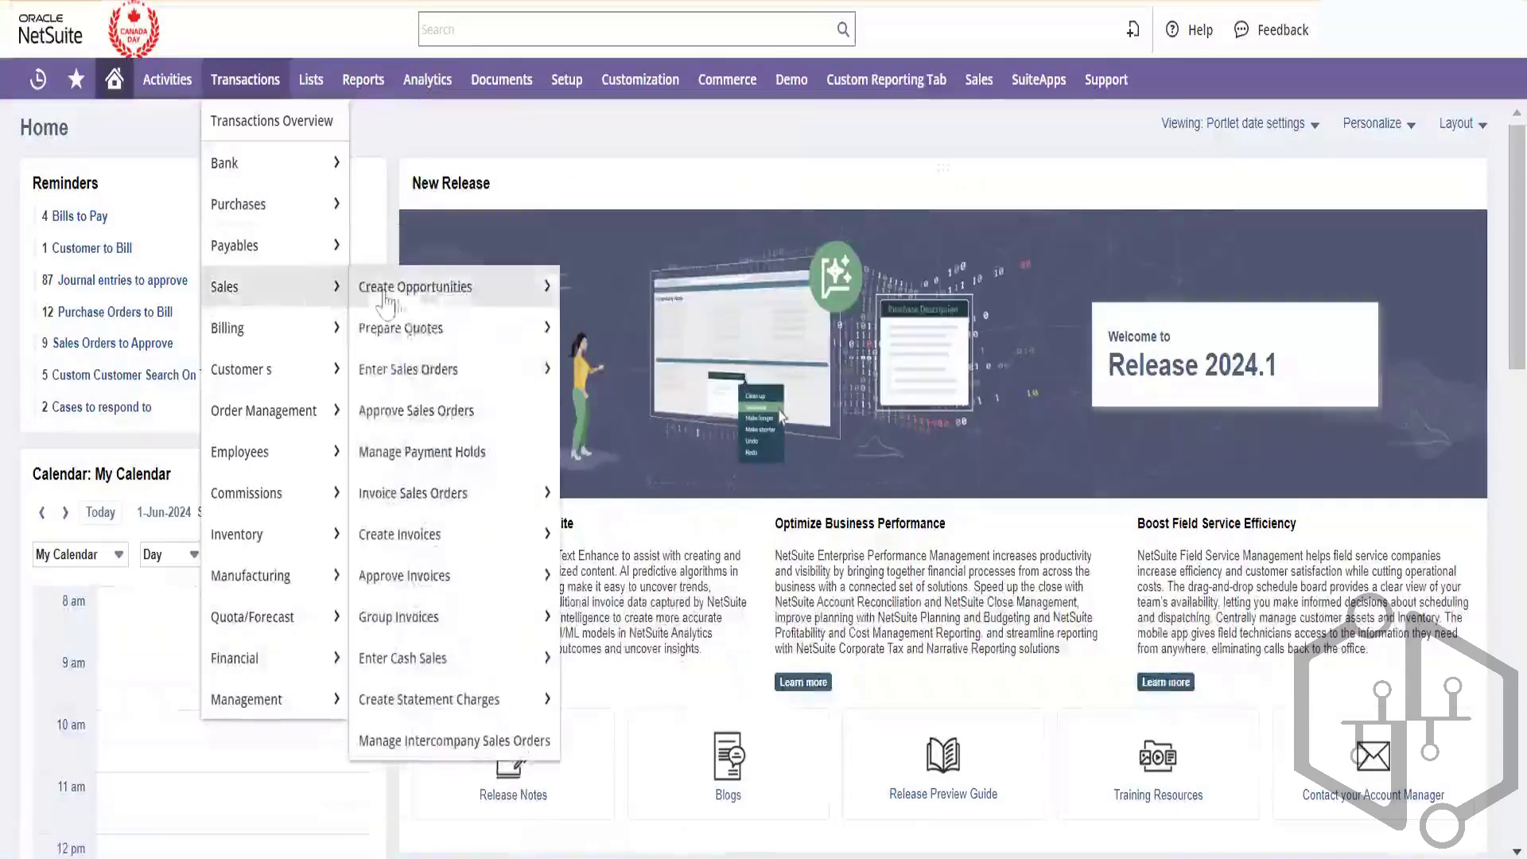
pyautogui.moveTo(441, 367)
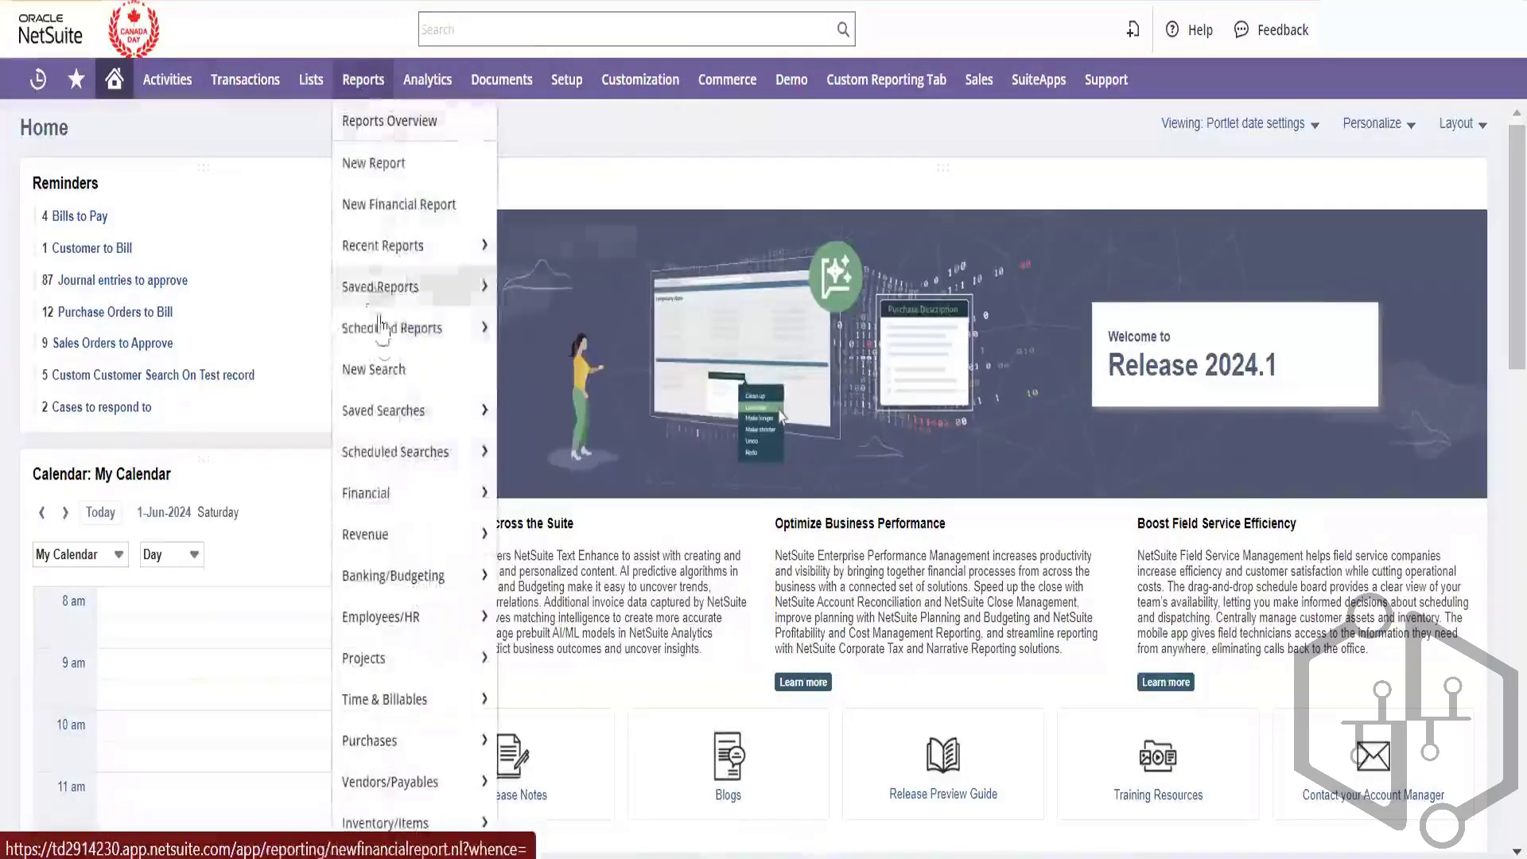
# - Open the page for creating a new saved search in a separate browser tab and switch to it
pyautogui.moveTo(405, 411)
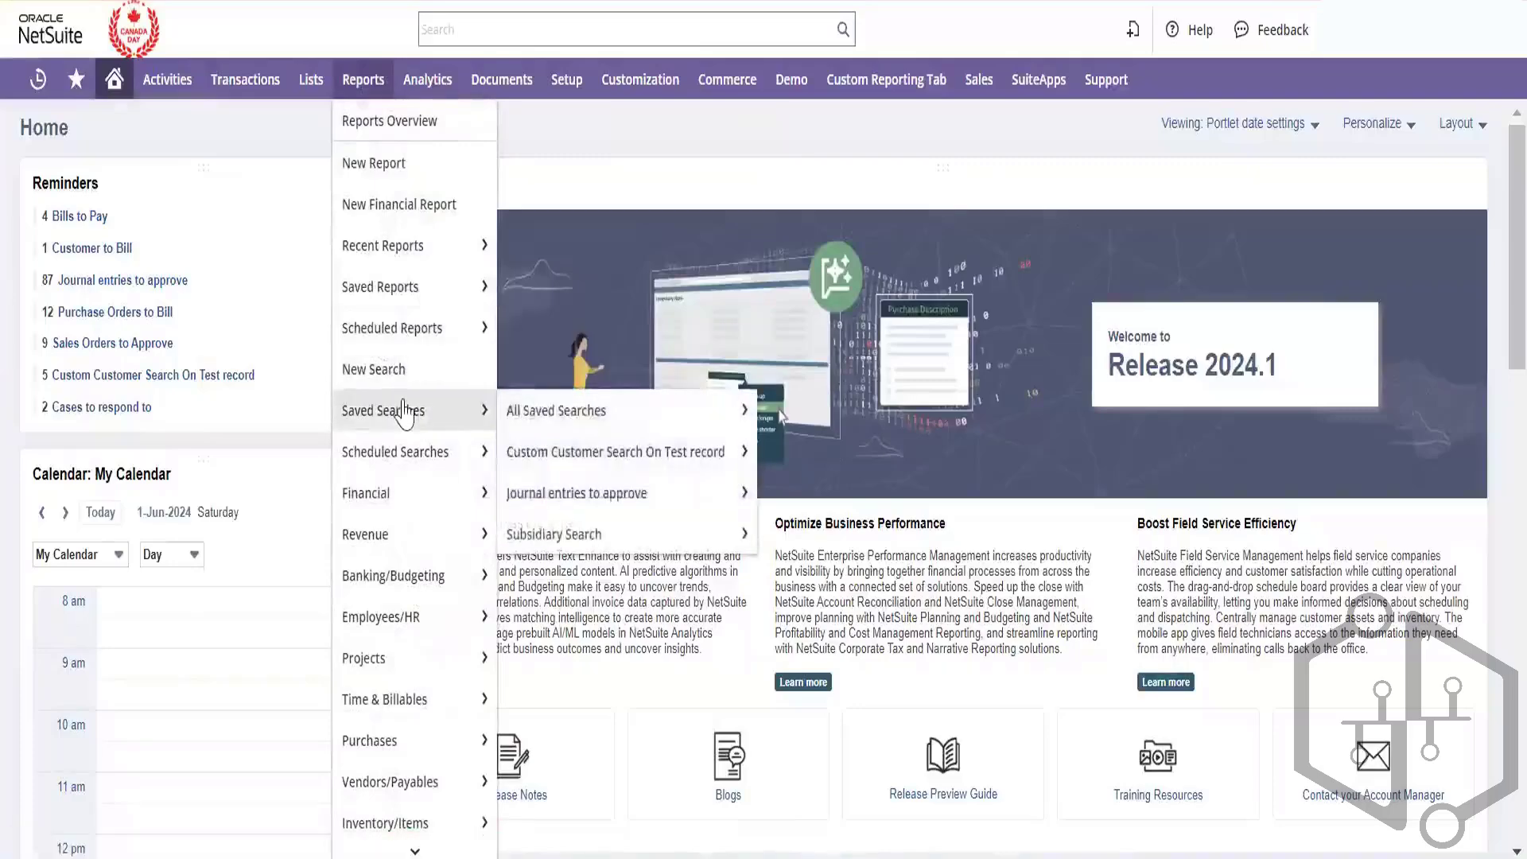
pyautogui.moveTo(731, 452)
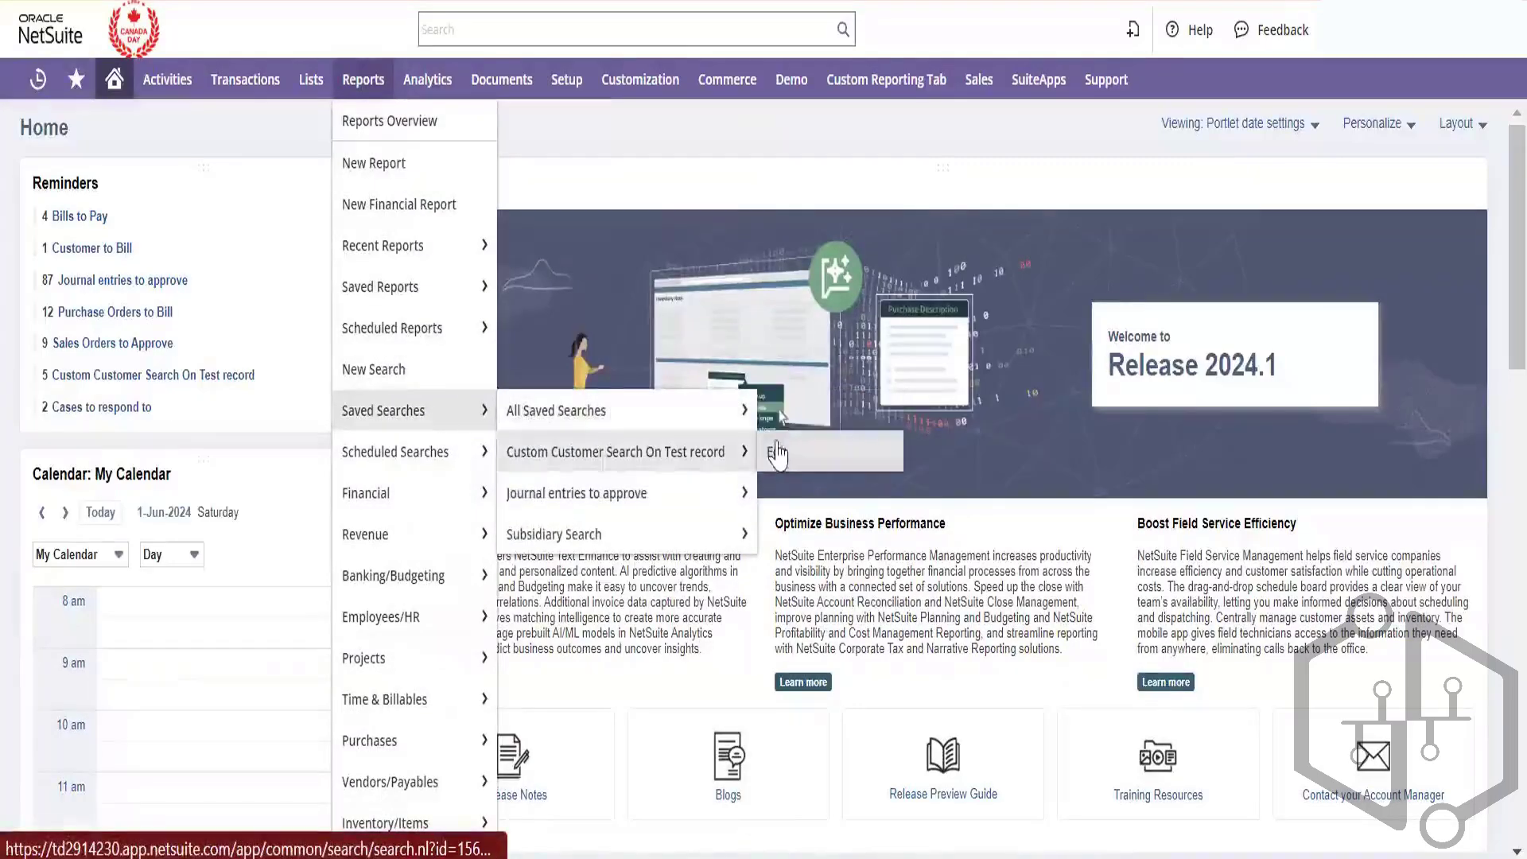
pyautogui.rightClick(778, 407)
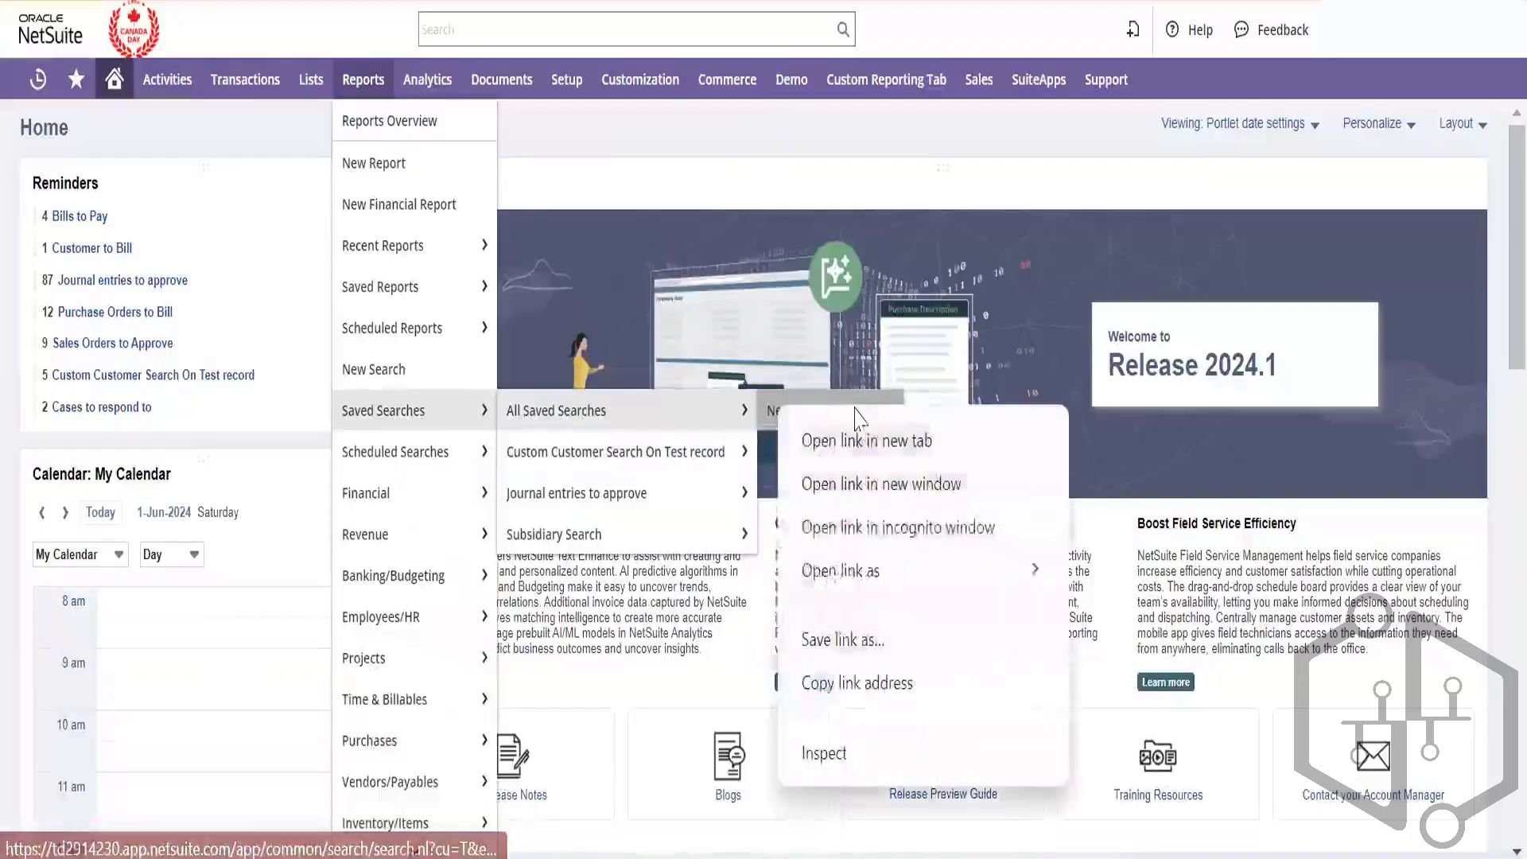
pyautogui.click(861, 437)
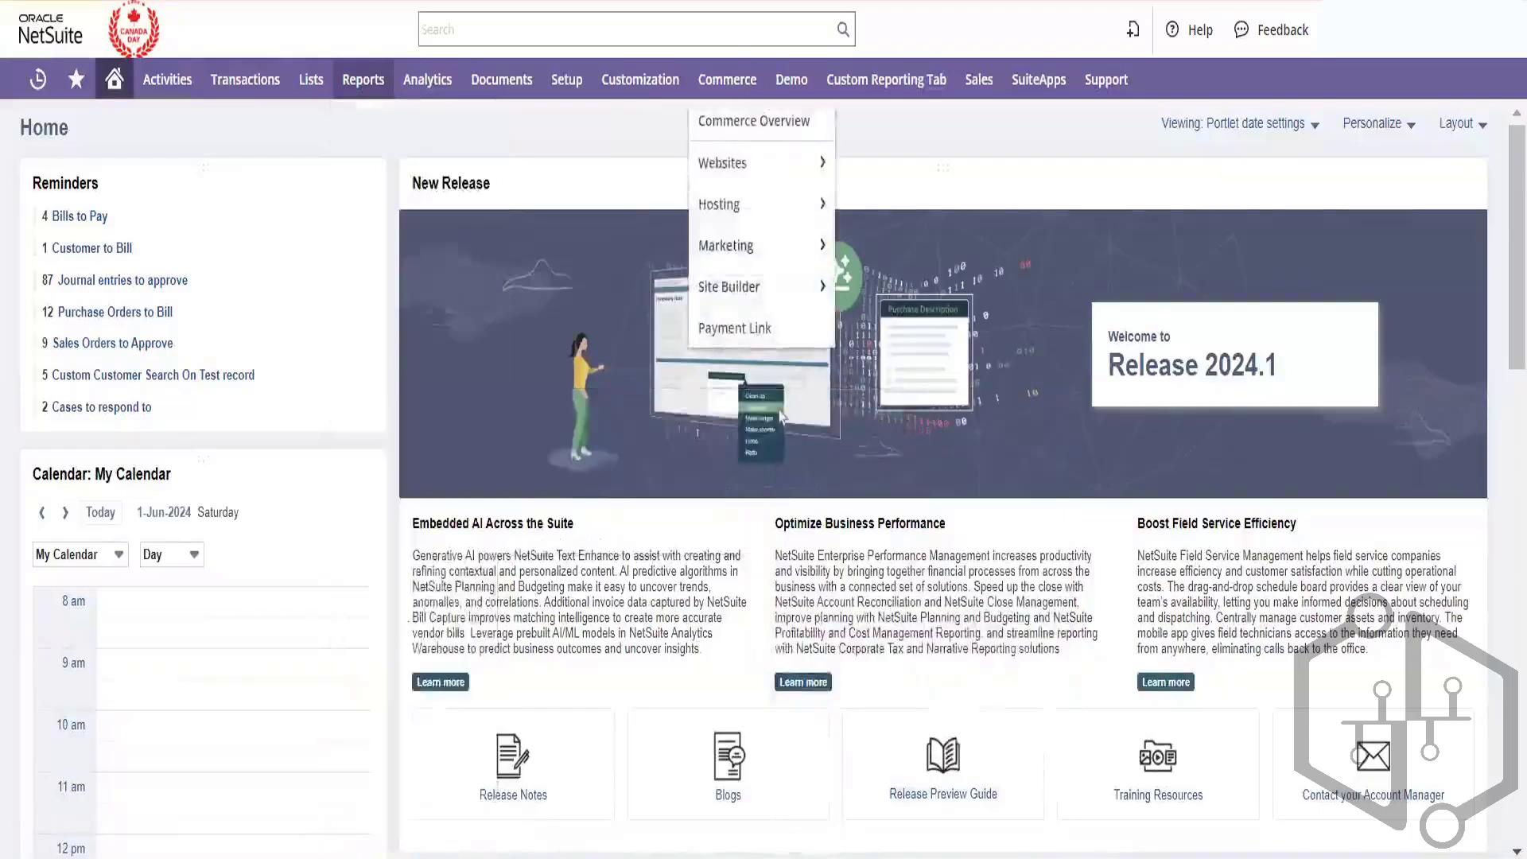
pyautogui.click(698, 2)
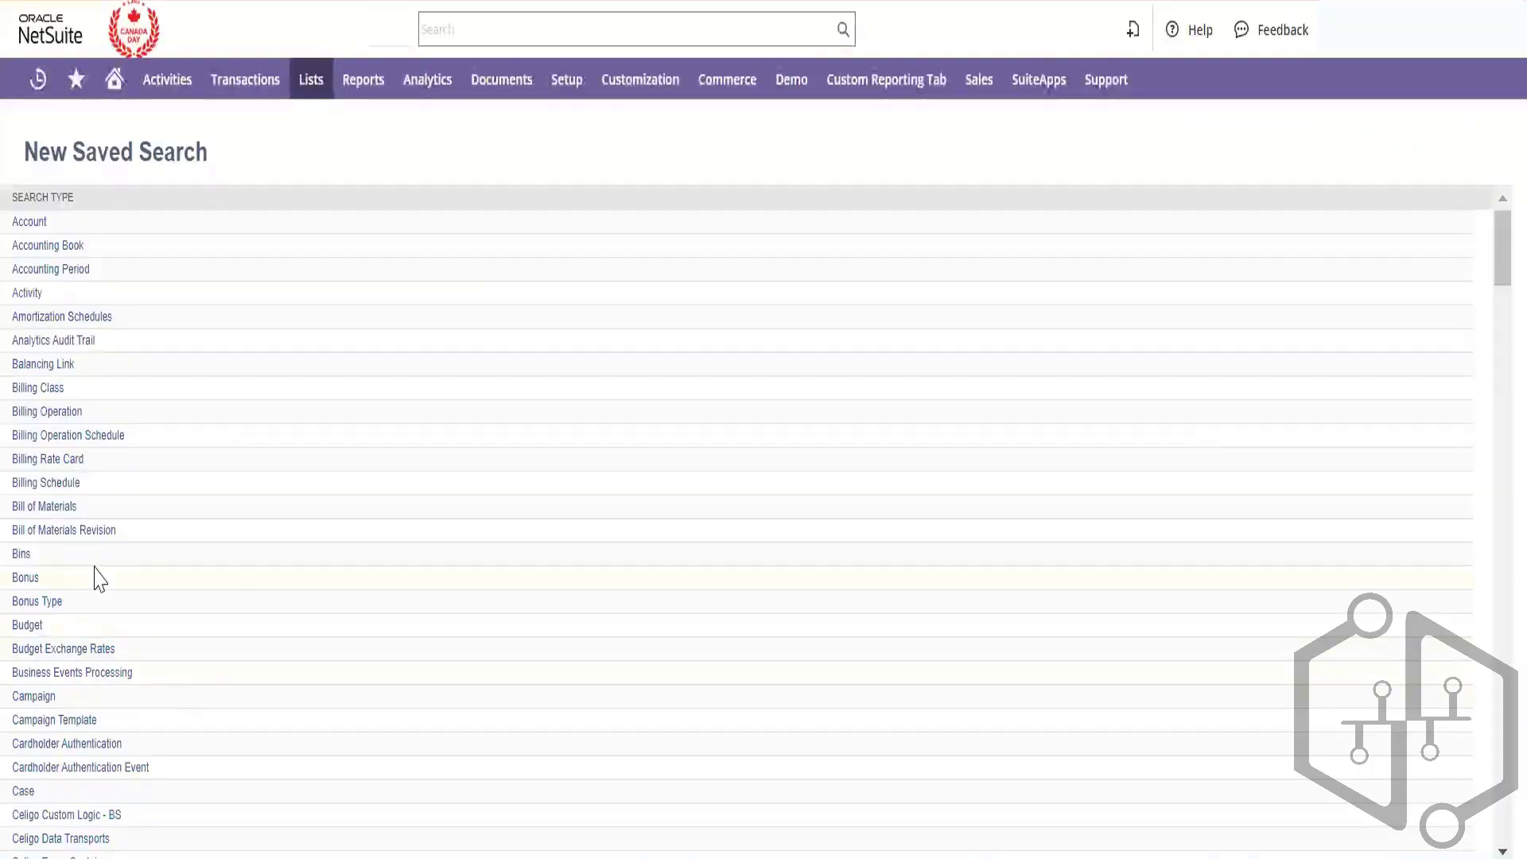
# - Look through the search types for the new saved search, find "Transact" on the page and choose the Transaction type
pyautogui.scroll(-15, 97, 578)
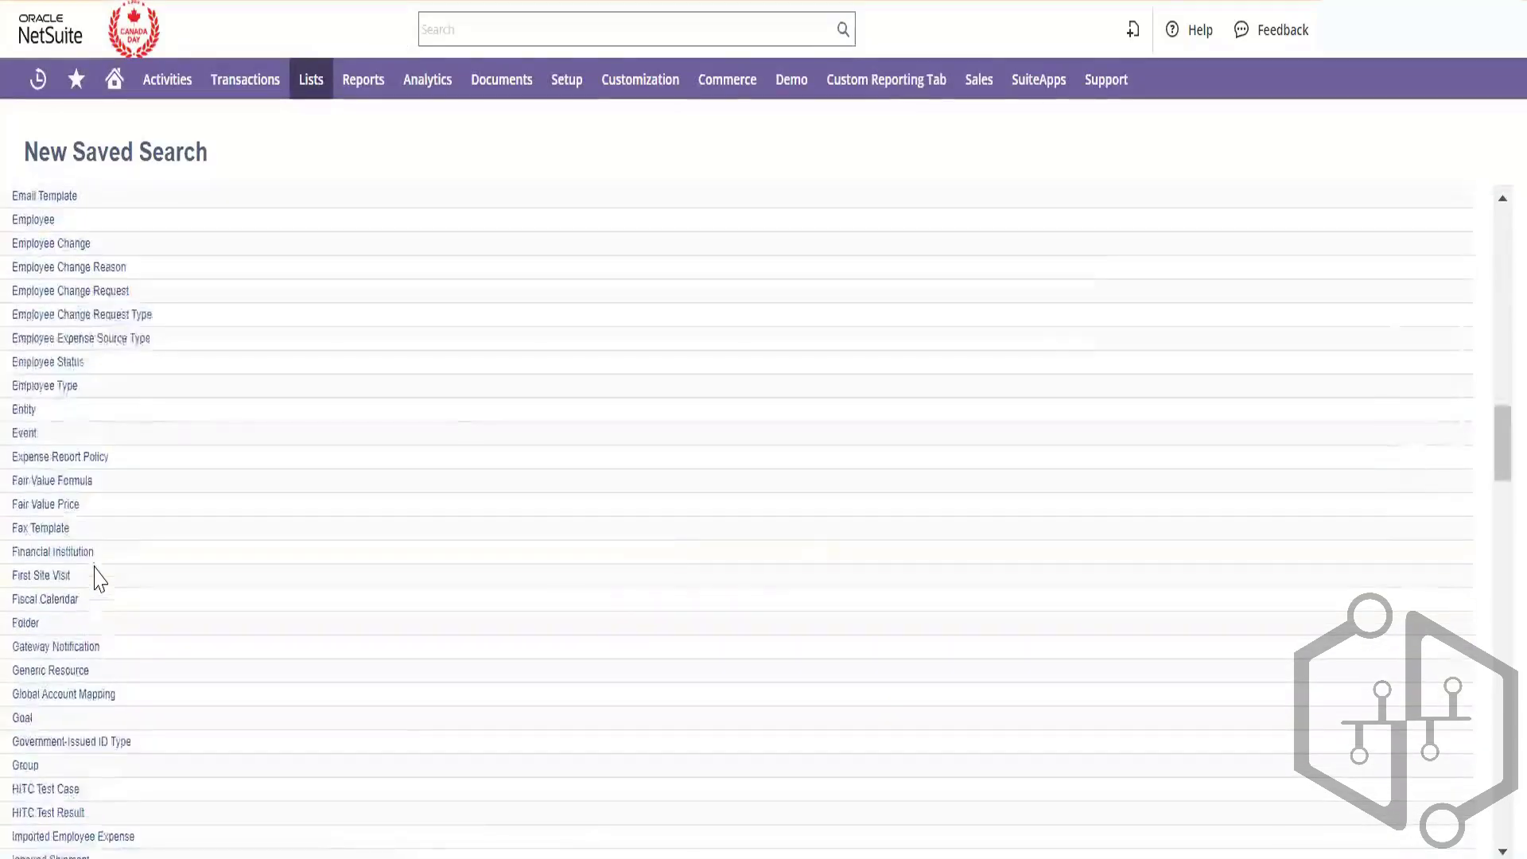
pyautogui.scroll(-10, 97, 578)
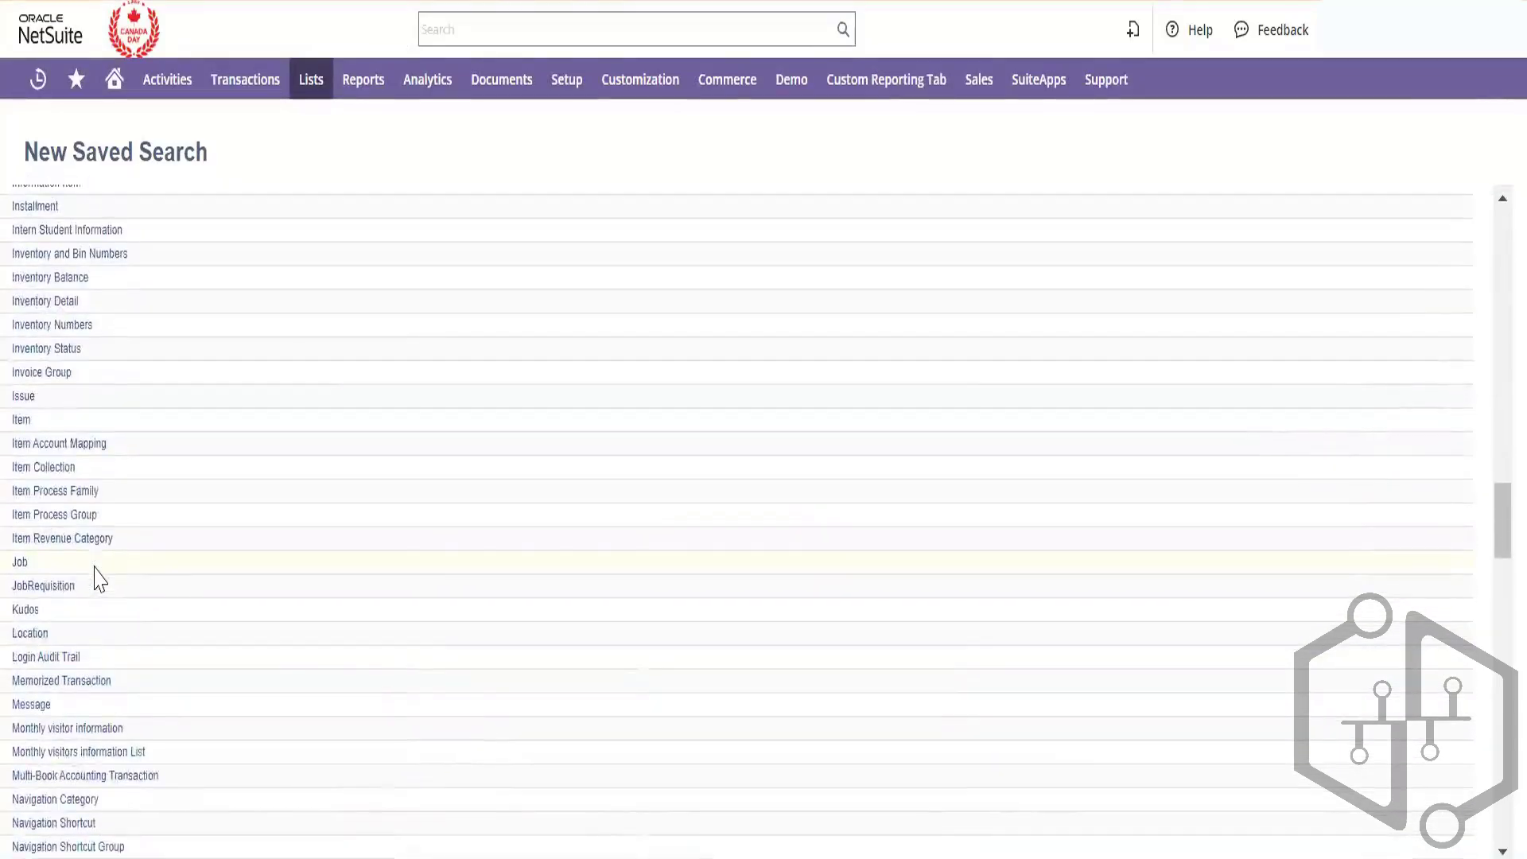
pyautogui.scroll(-9, 97, 578)
pyautogui.scroll(5, 97, 578)
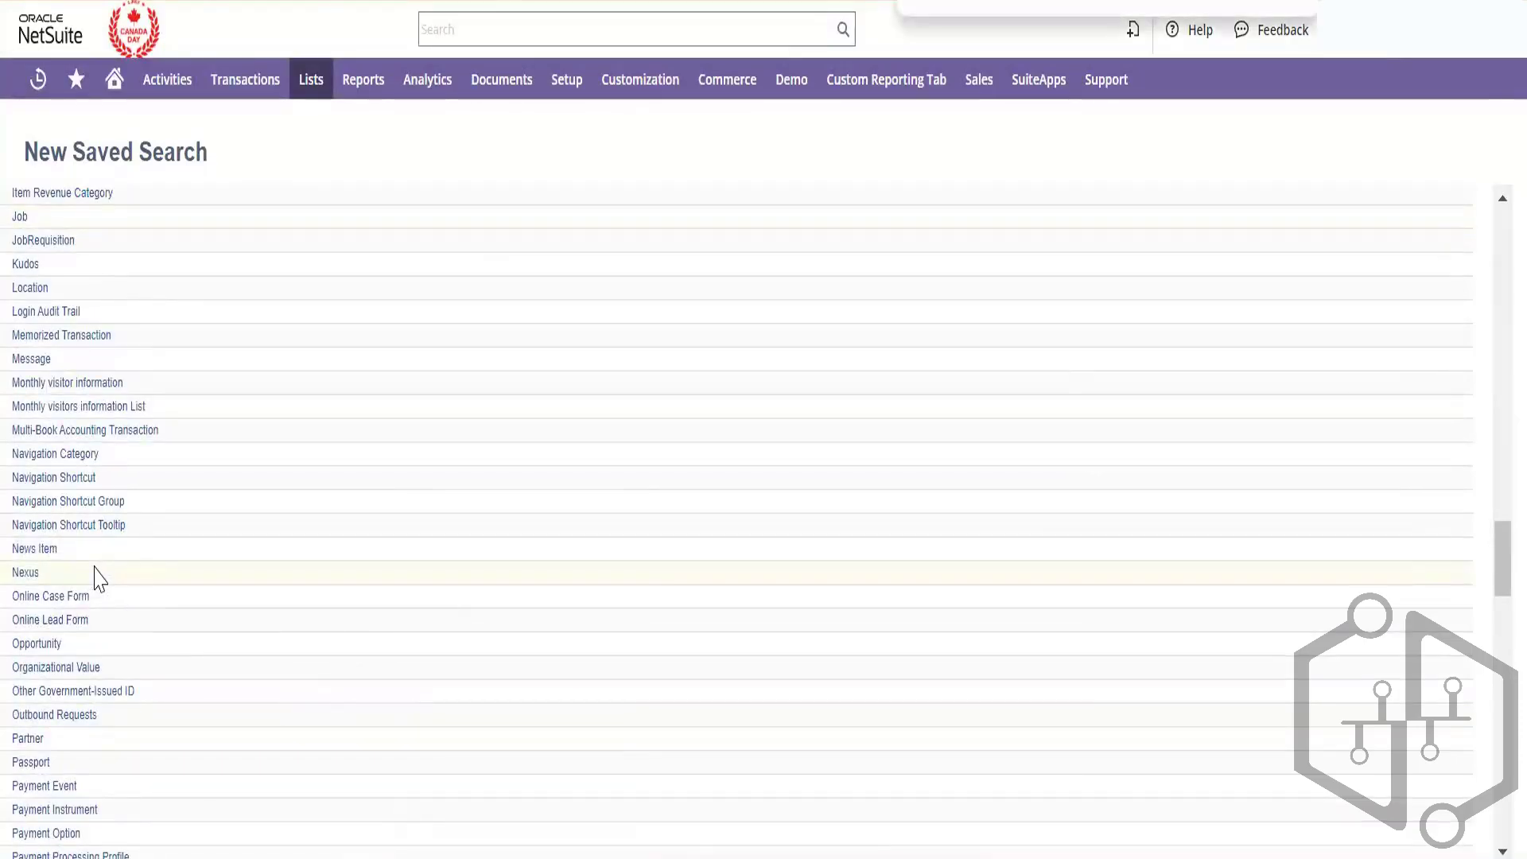
pyautogui.scroll(-15, 316, 666)
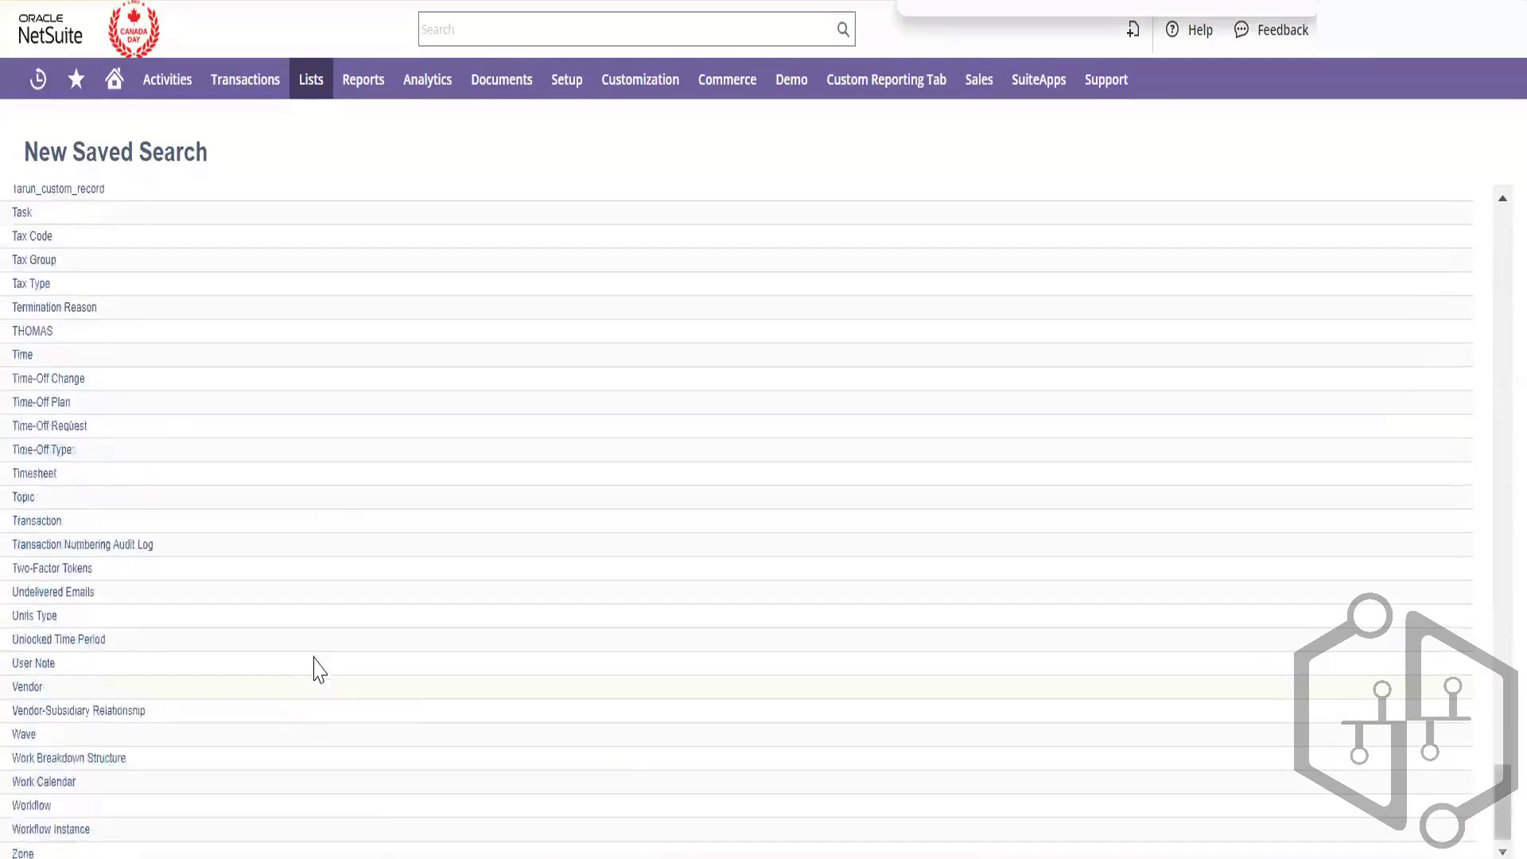
pyautogui.scroll(20, 316, 666)
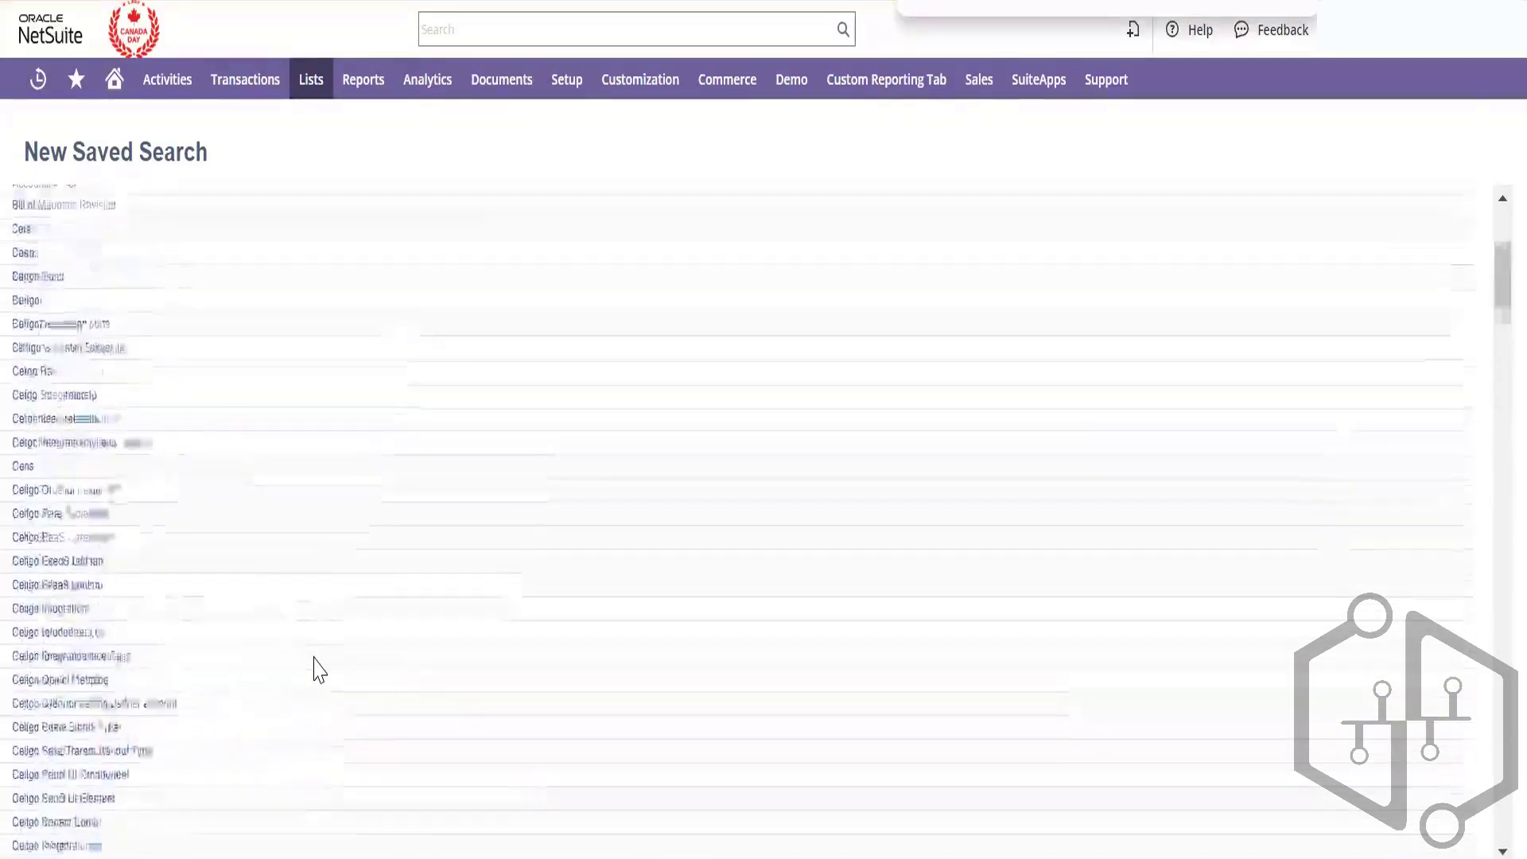
pyautogui.scroll(-1, 317, 666)
pyautogui.scroll(-20, 318, 671)
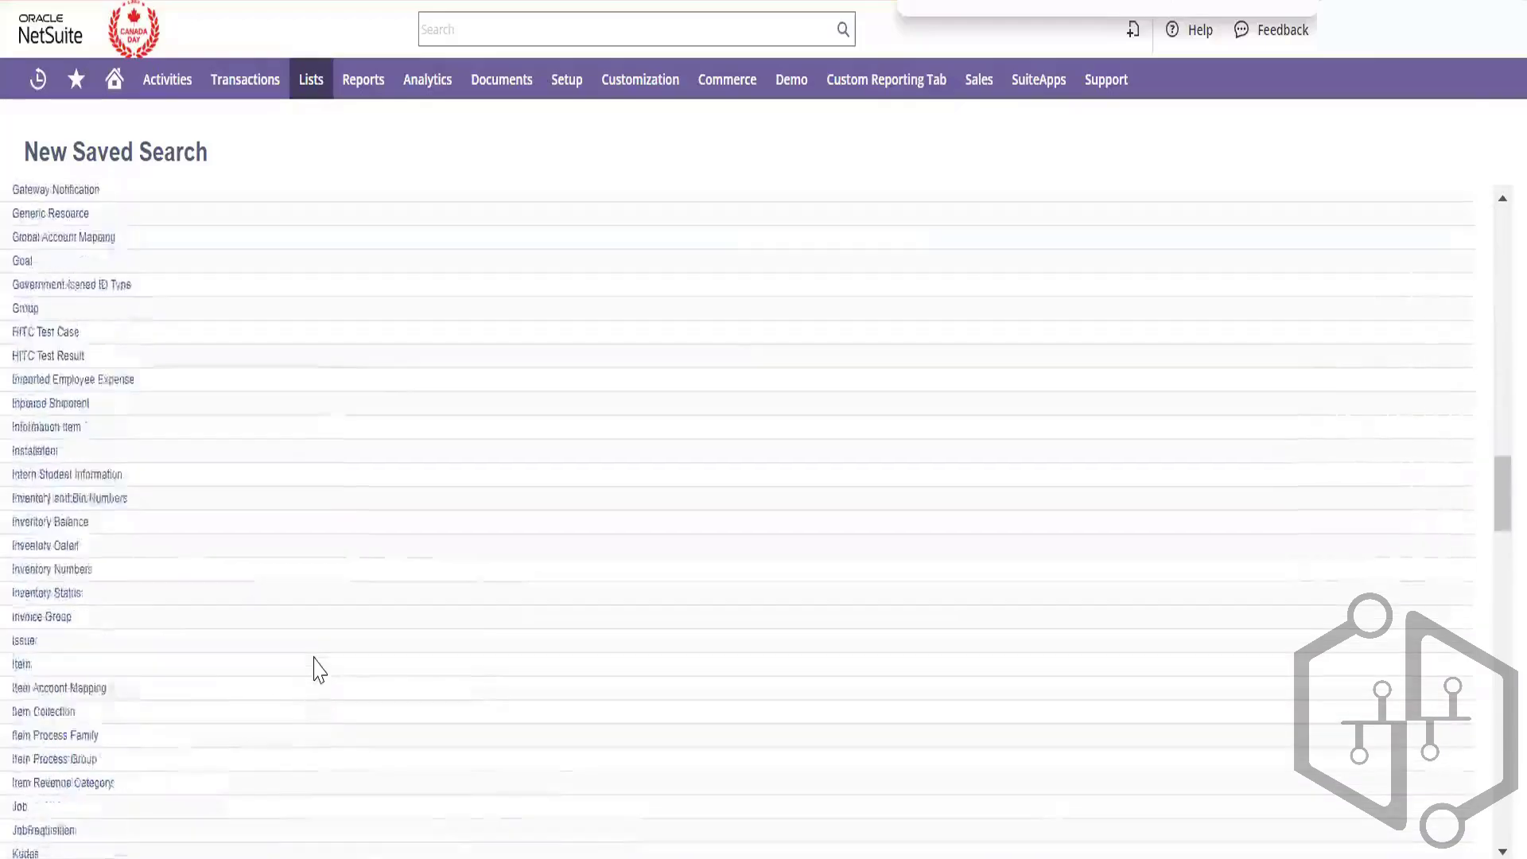
pyautogui.scroll(-18, 318, 670)
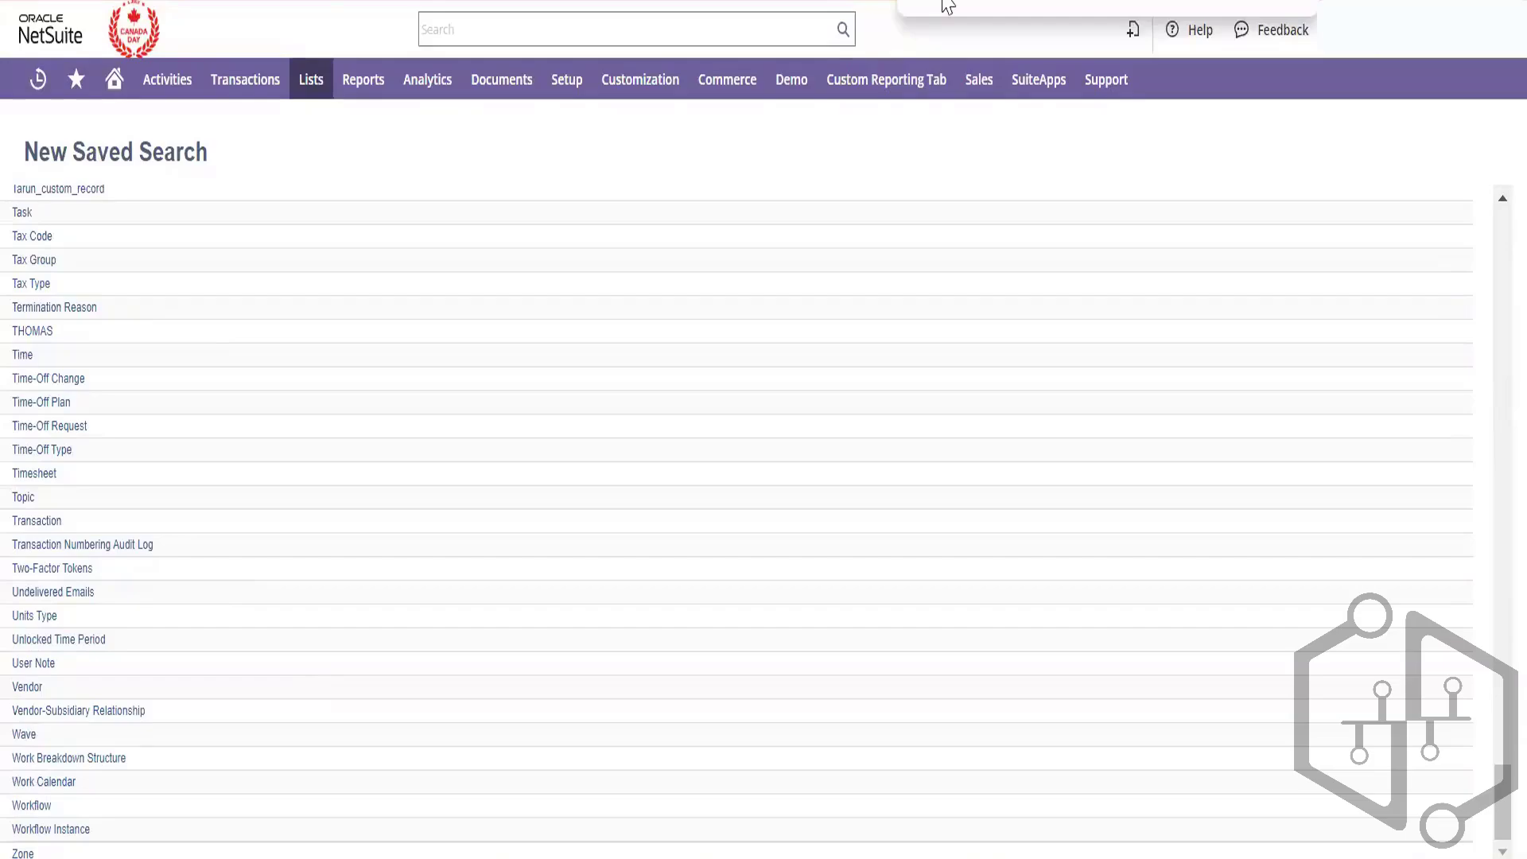
pyautogui.write('Transac')
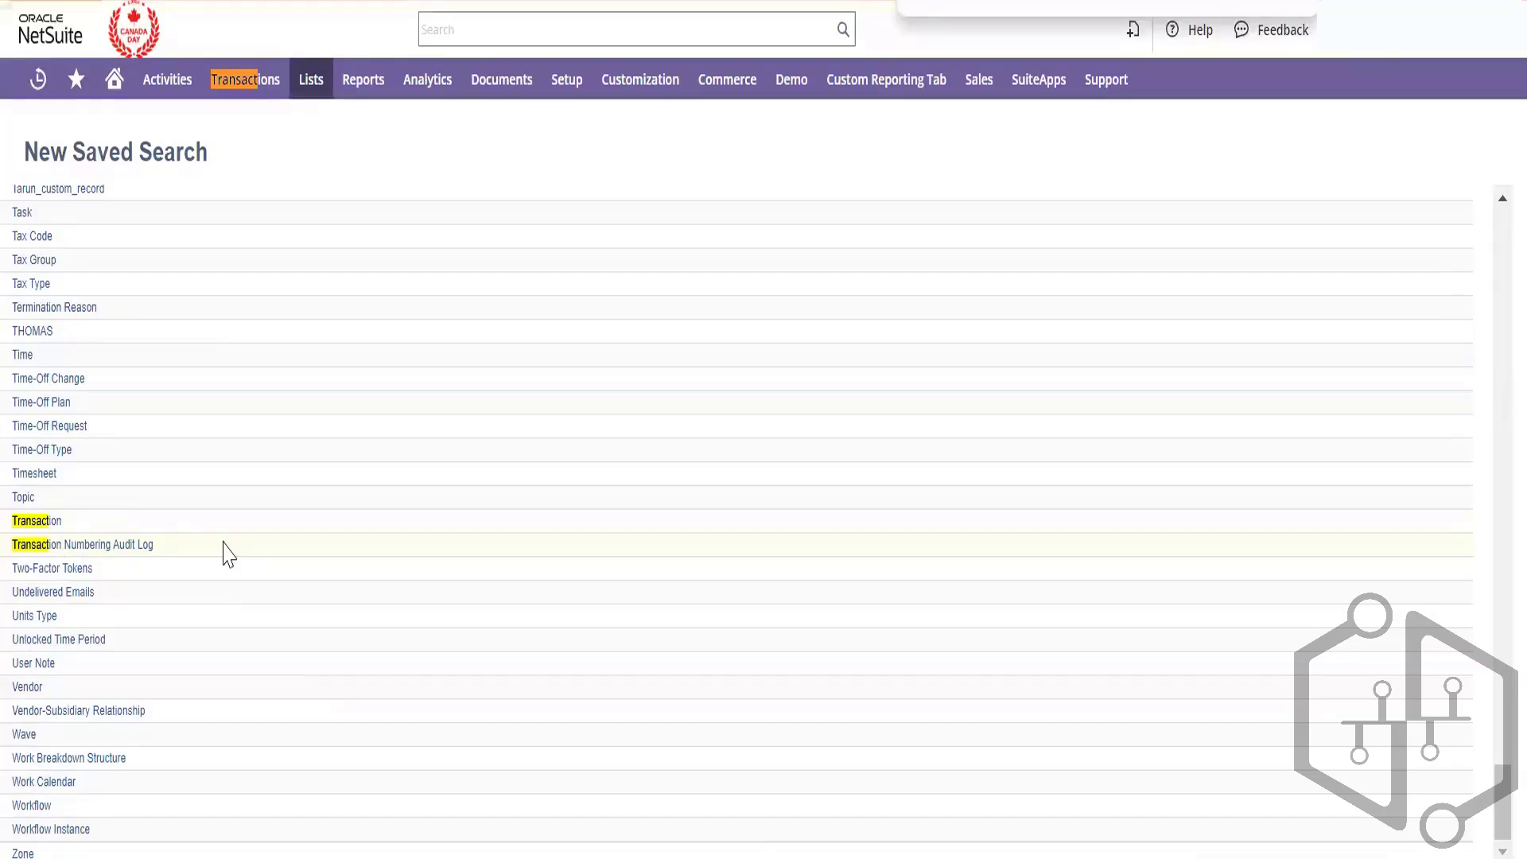
pyautogui.click(84, 522)
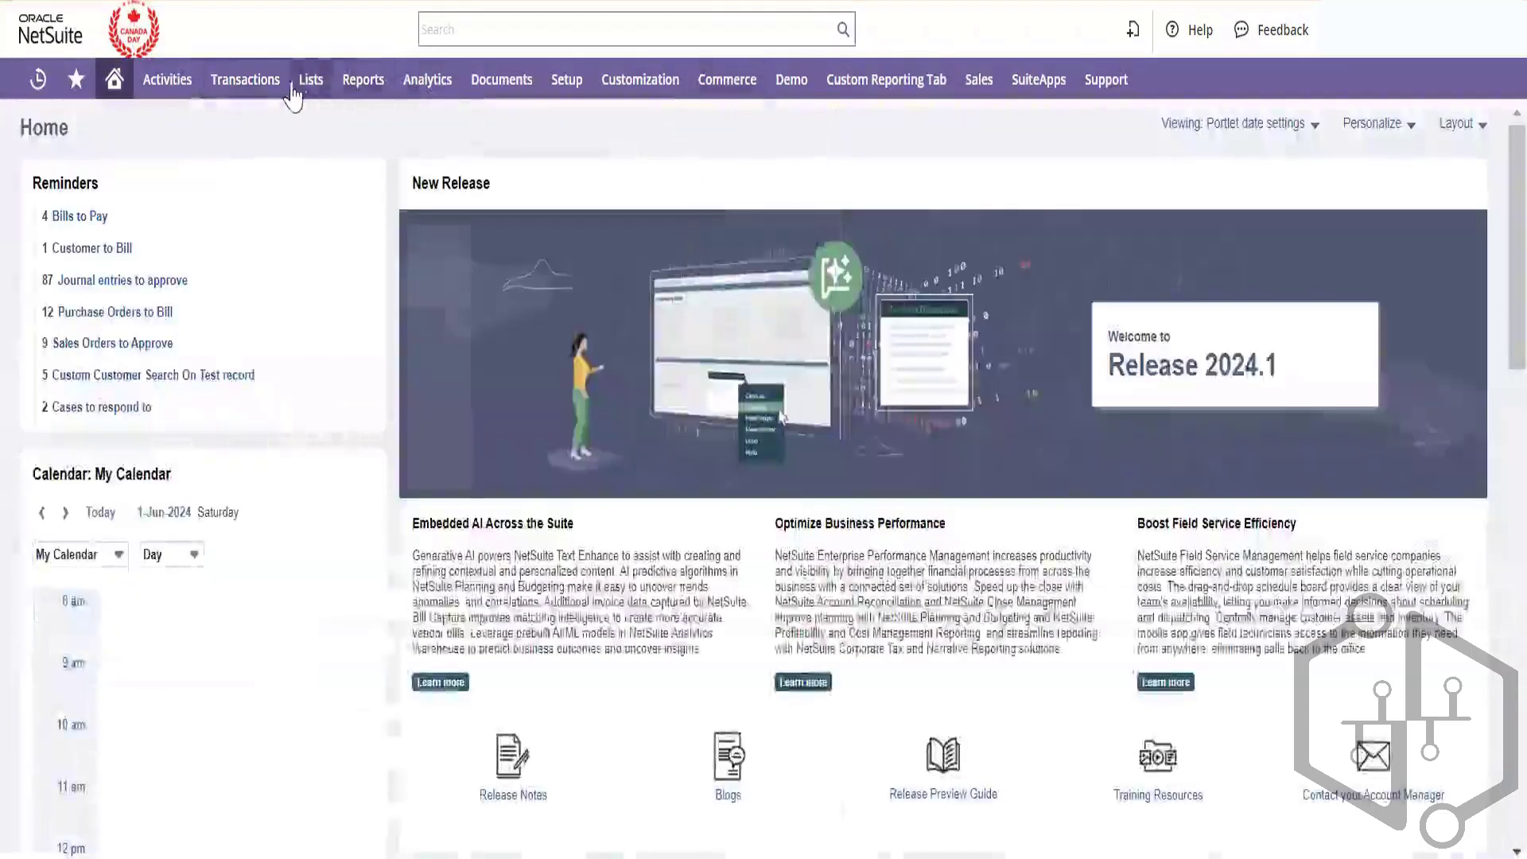
# - From the home page, open the purchase order search and start creating a saved search from it
pyautogui.moveTo(280, 96)
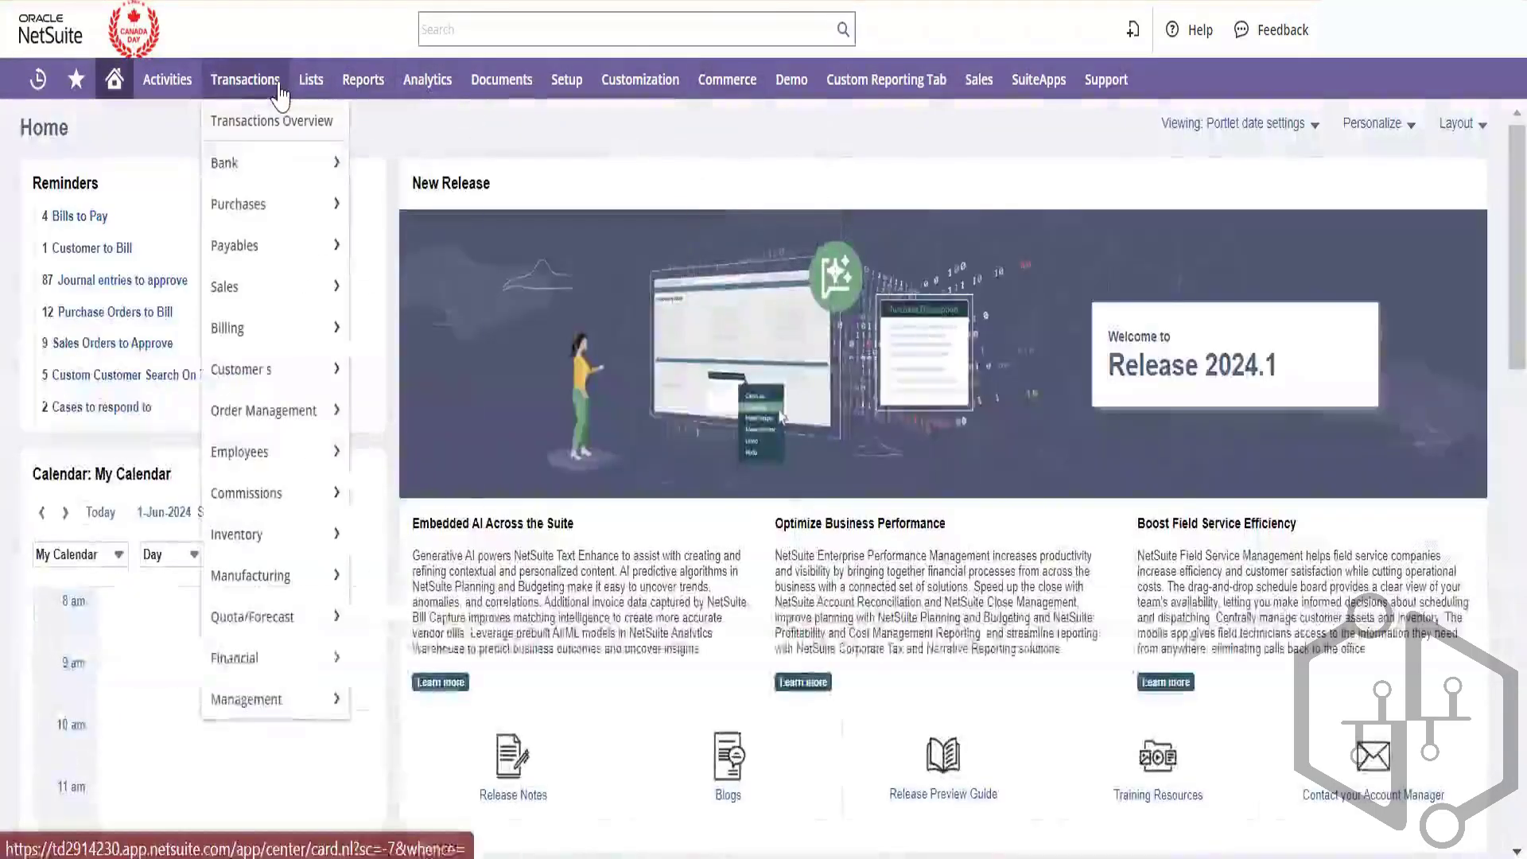
pyautogui.moveTo(330, 204)
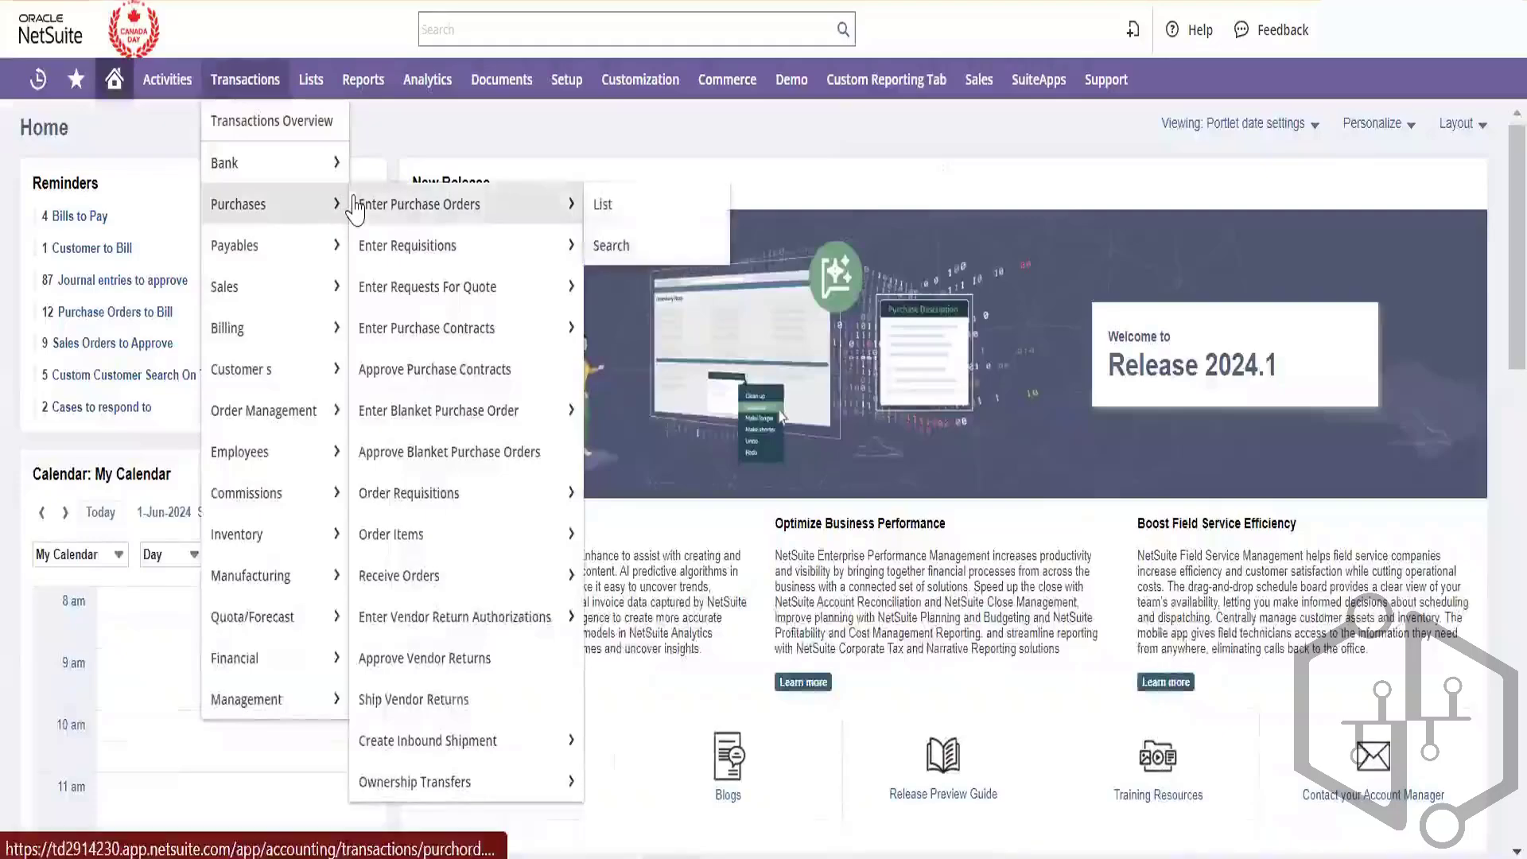
pyautogui.click(614, 248)
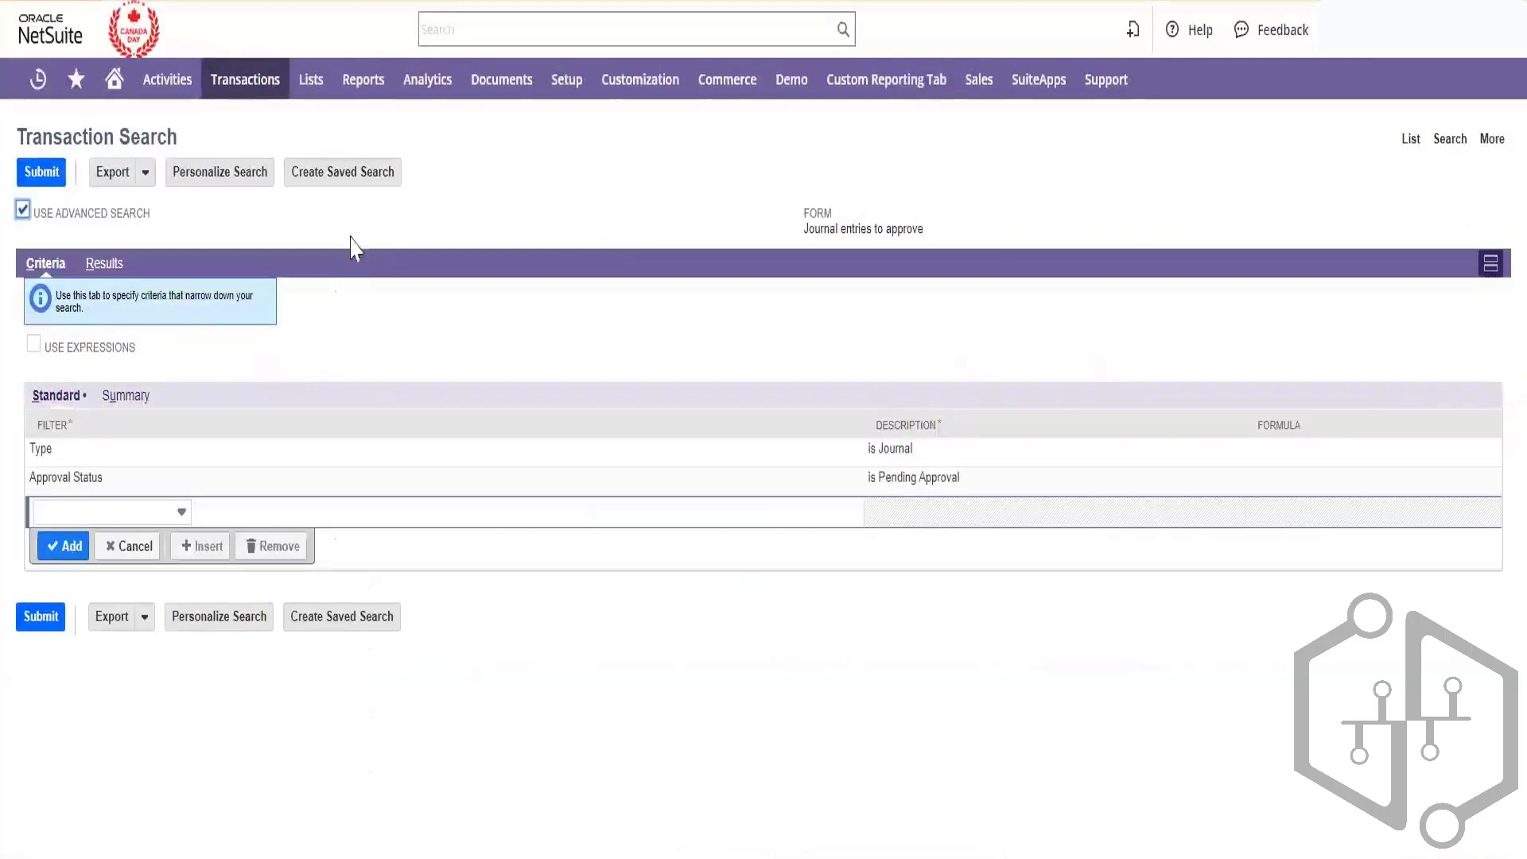
pyautogui.click(340, 180)
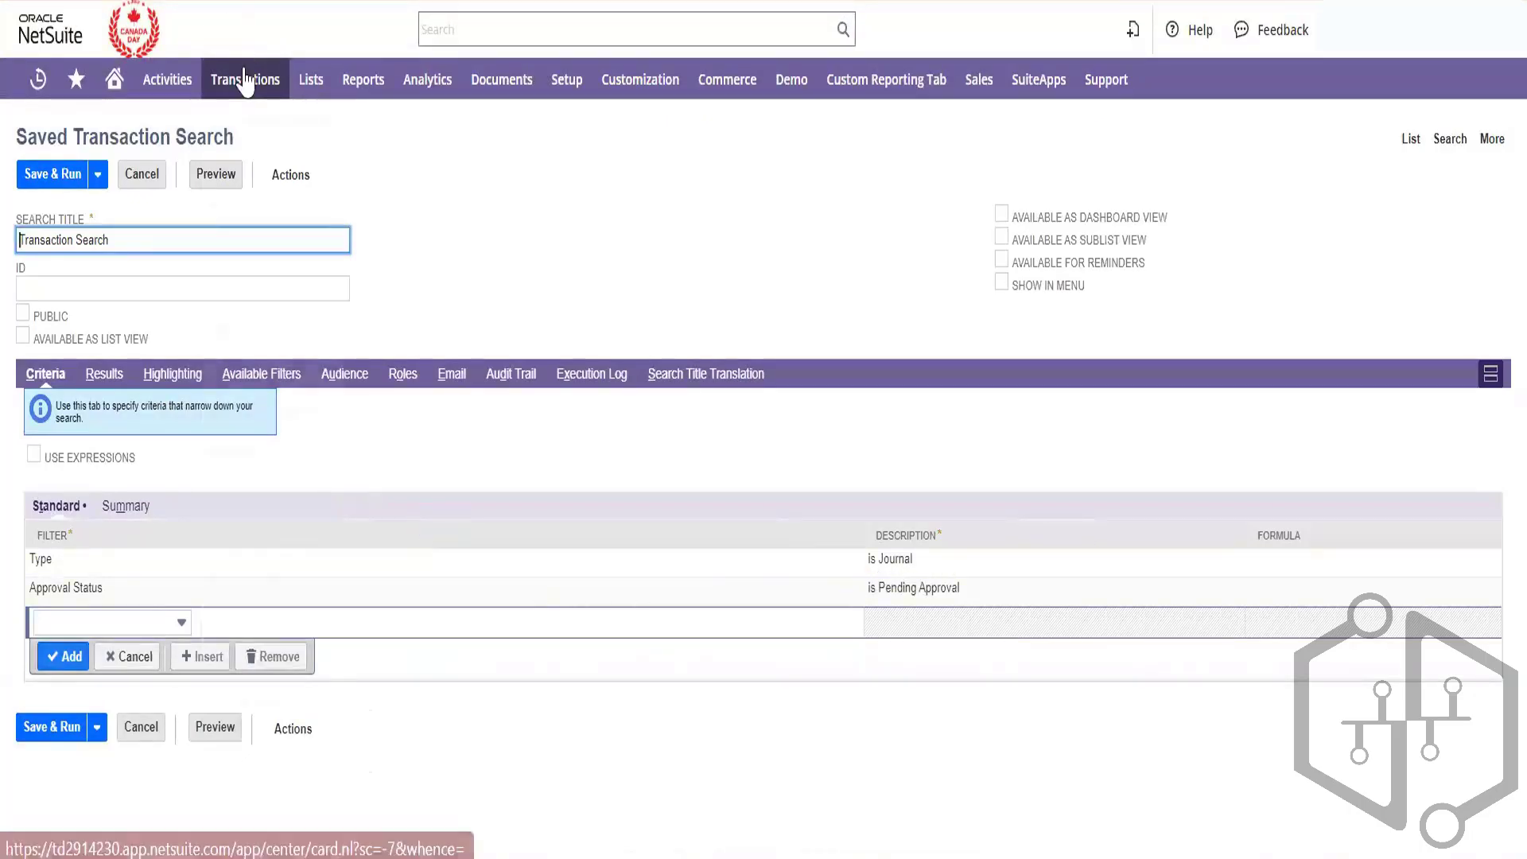
# - Open the sales order search and start creating a saved search from it
pyautogui.moveTo(245, 82)
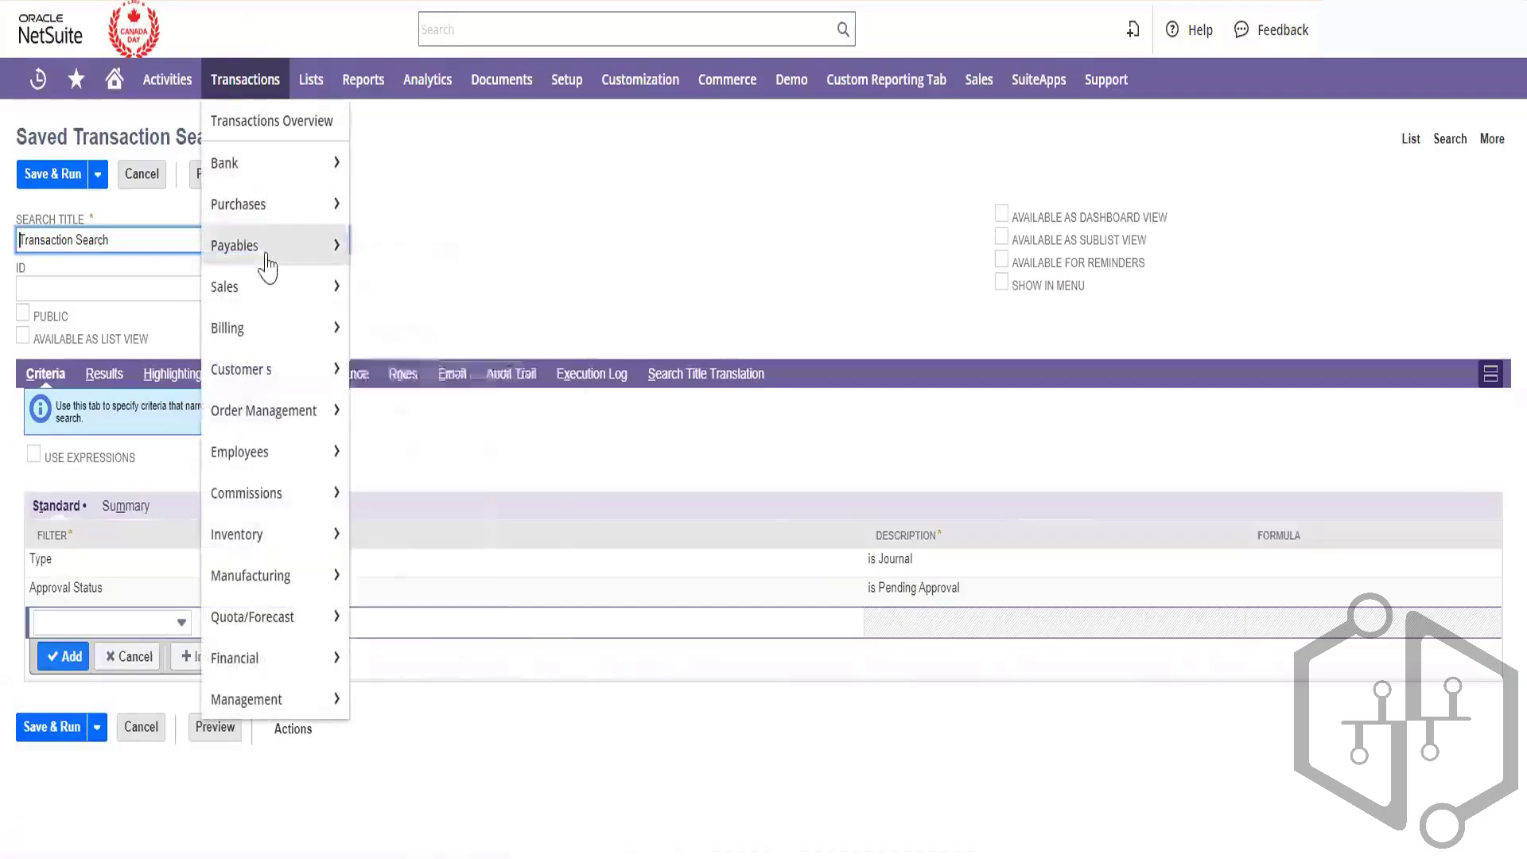
pyautogui.moveTo(239, 286)
pyautogui.moveTo(446, 369)
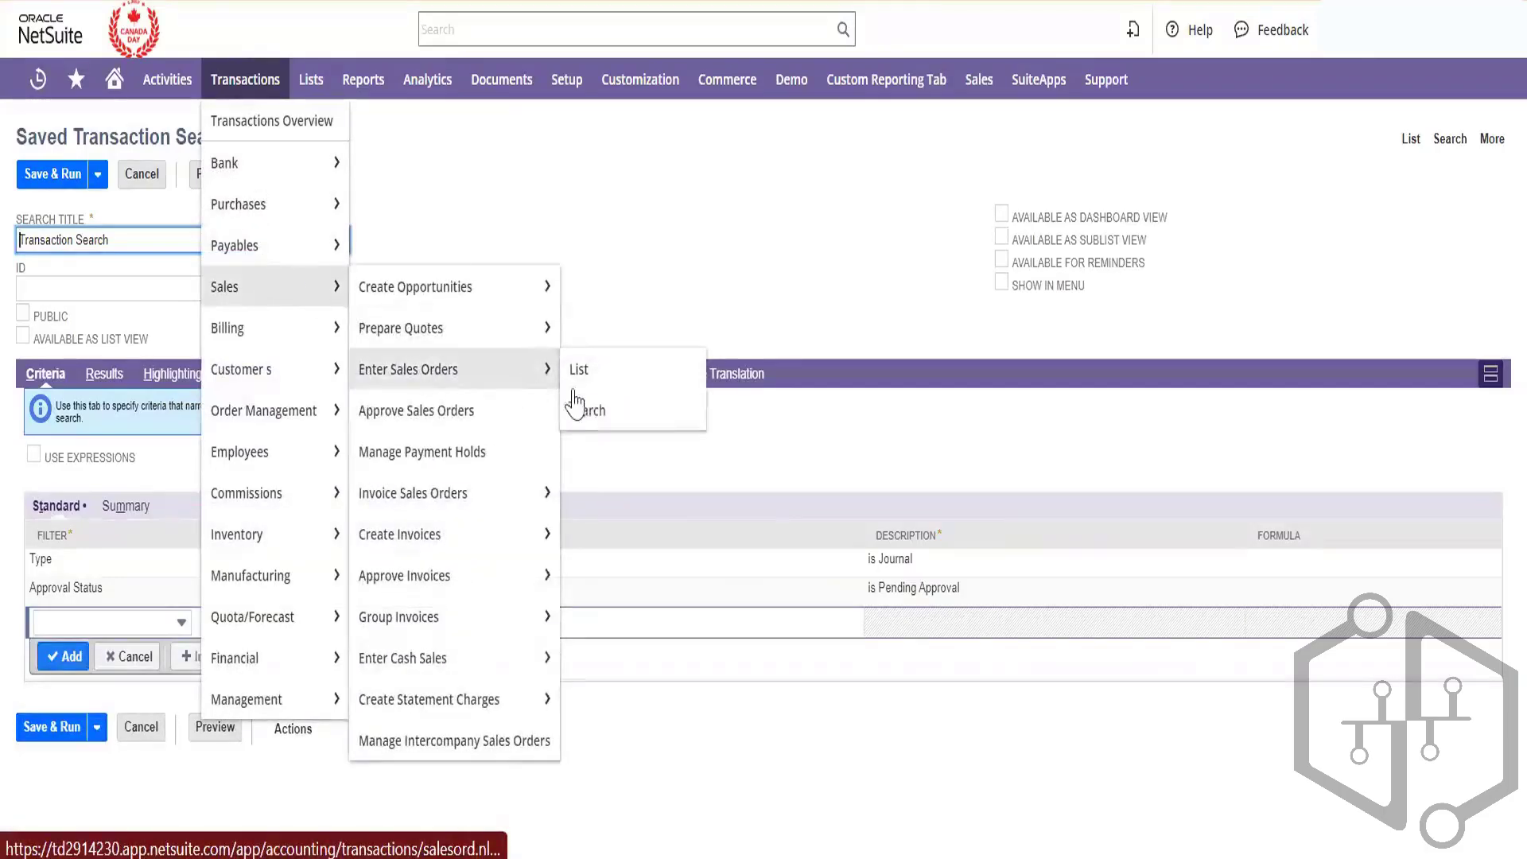
pyautogui.click(587, 411)
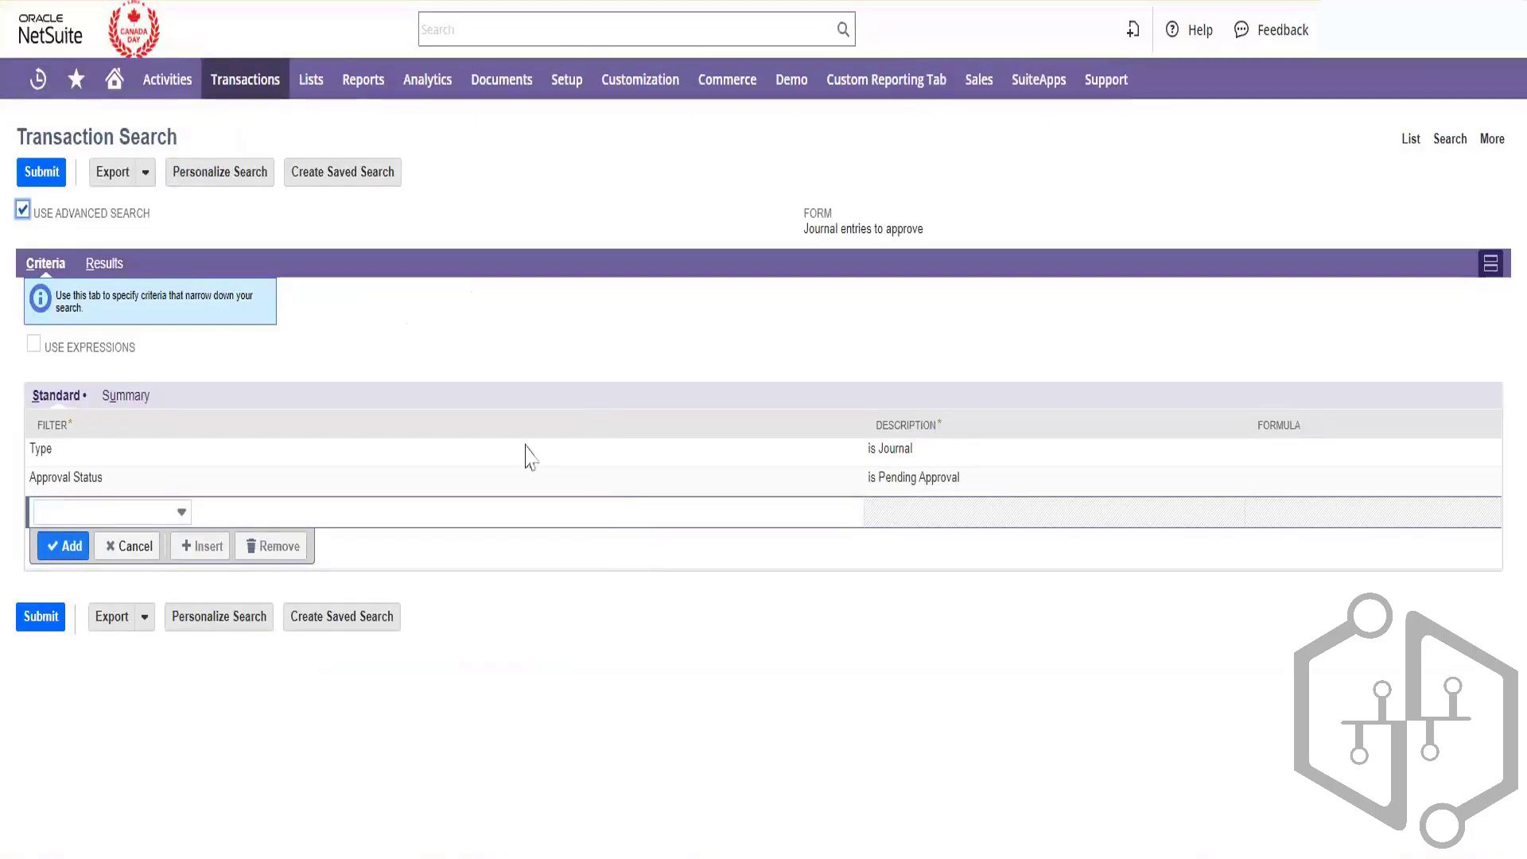
pyautogui.click(354, 186)
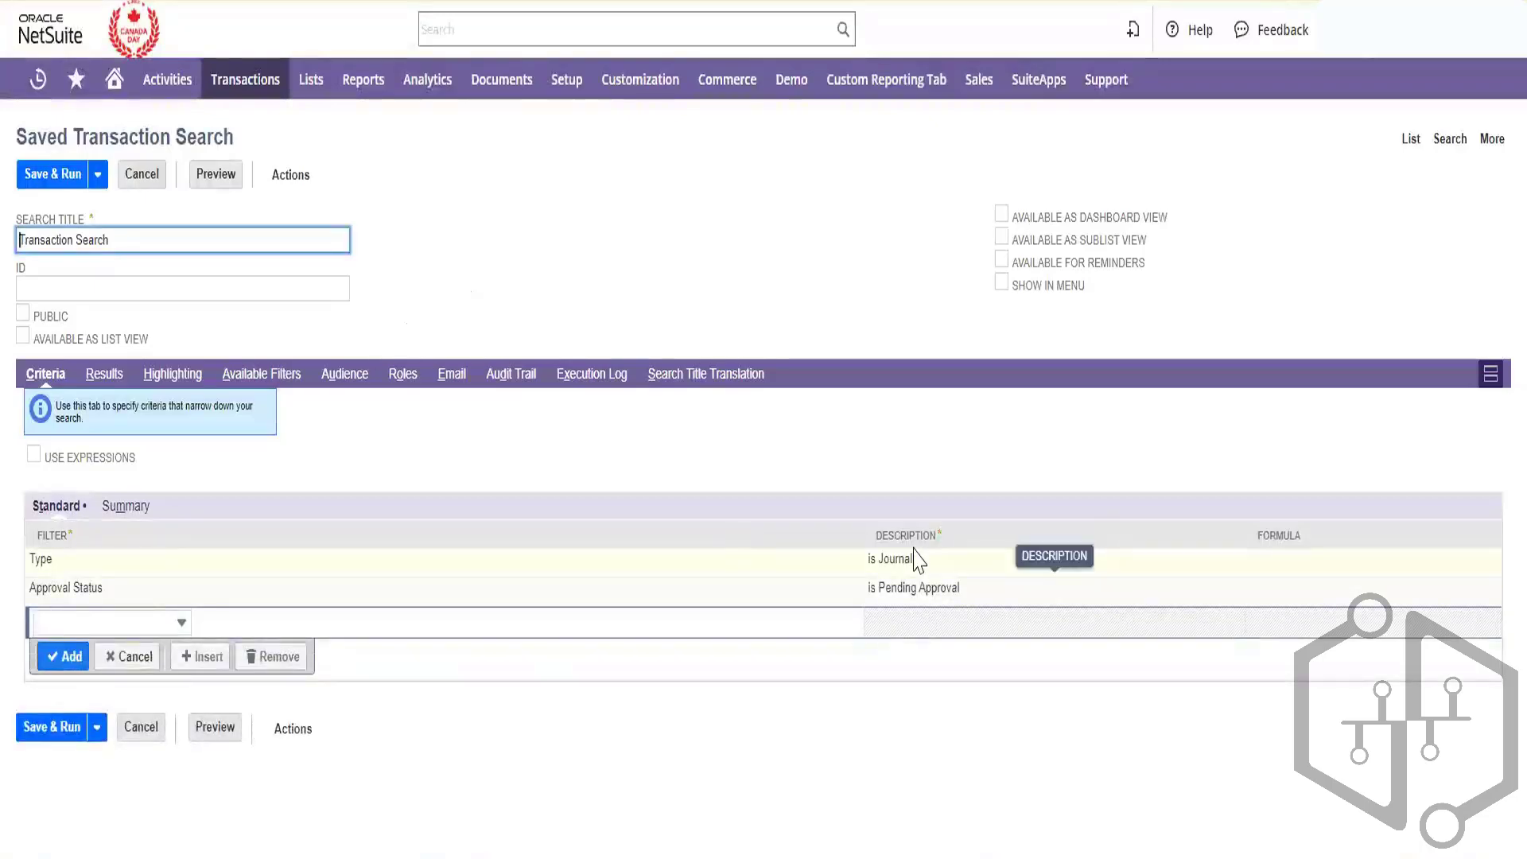
# - Set the Type criterion to Purchase Order and remove the Approval Status criterion
pyautogui.click(920, 557)
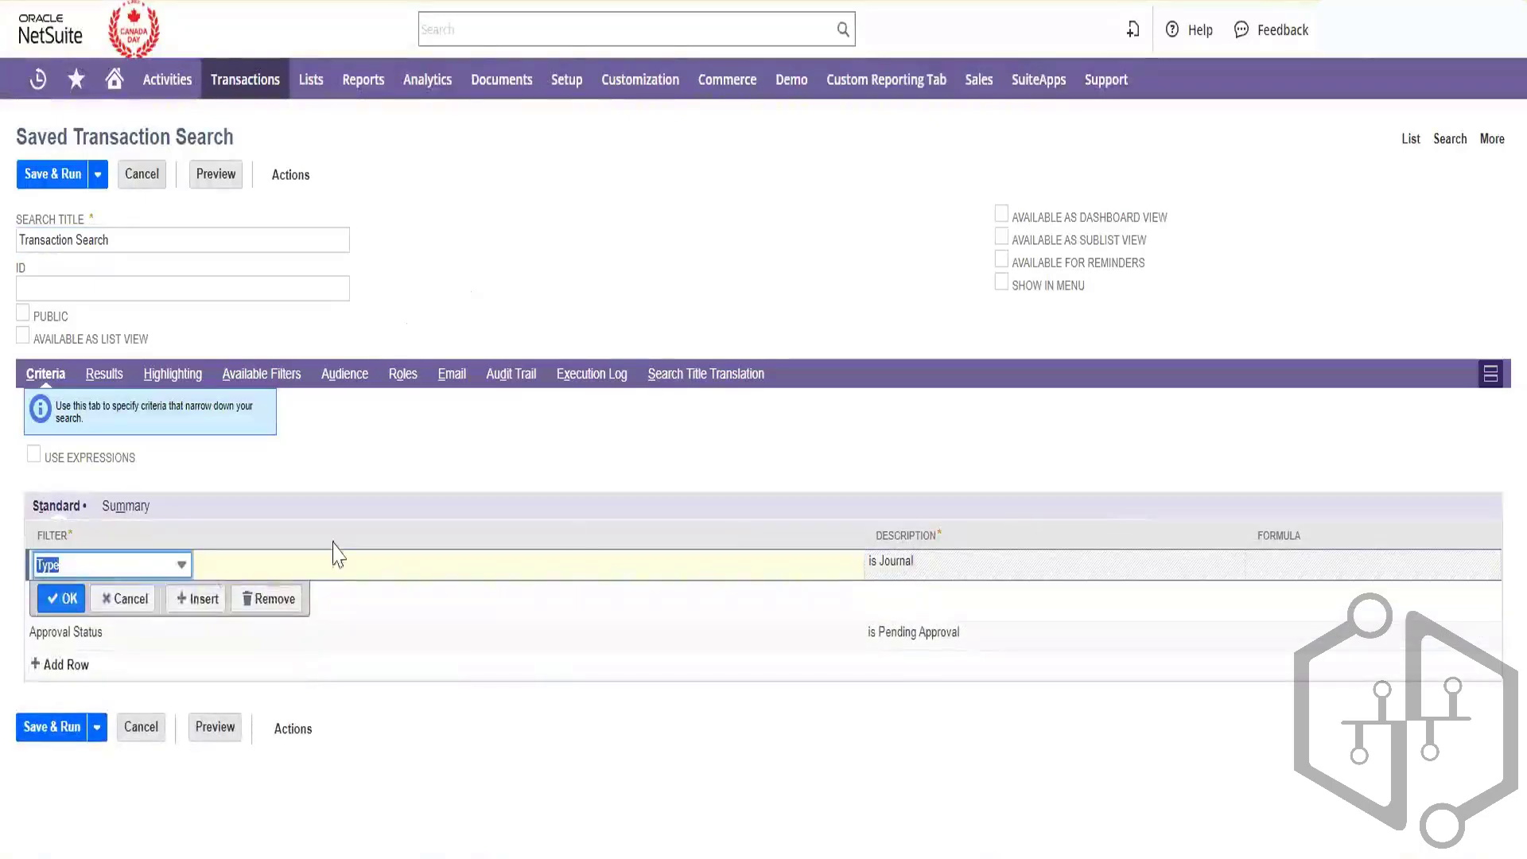
pyautogui.click(175, 571)
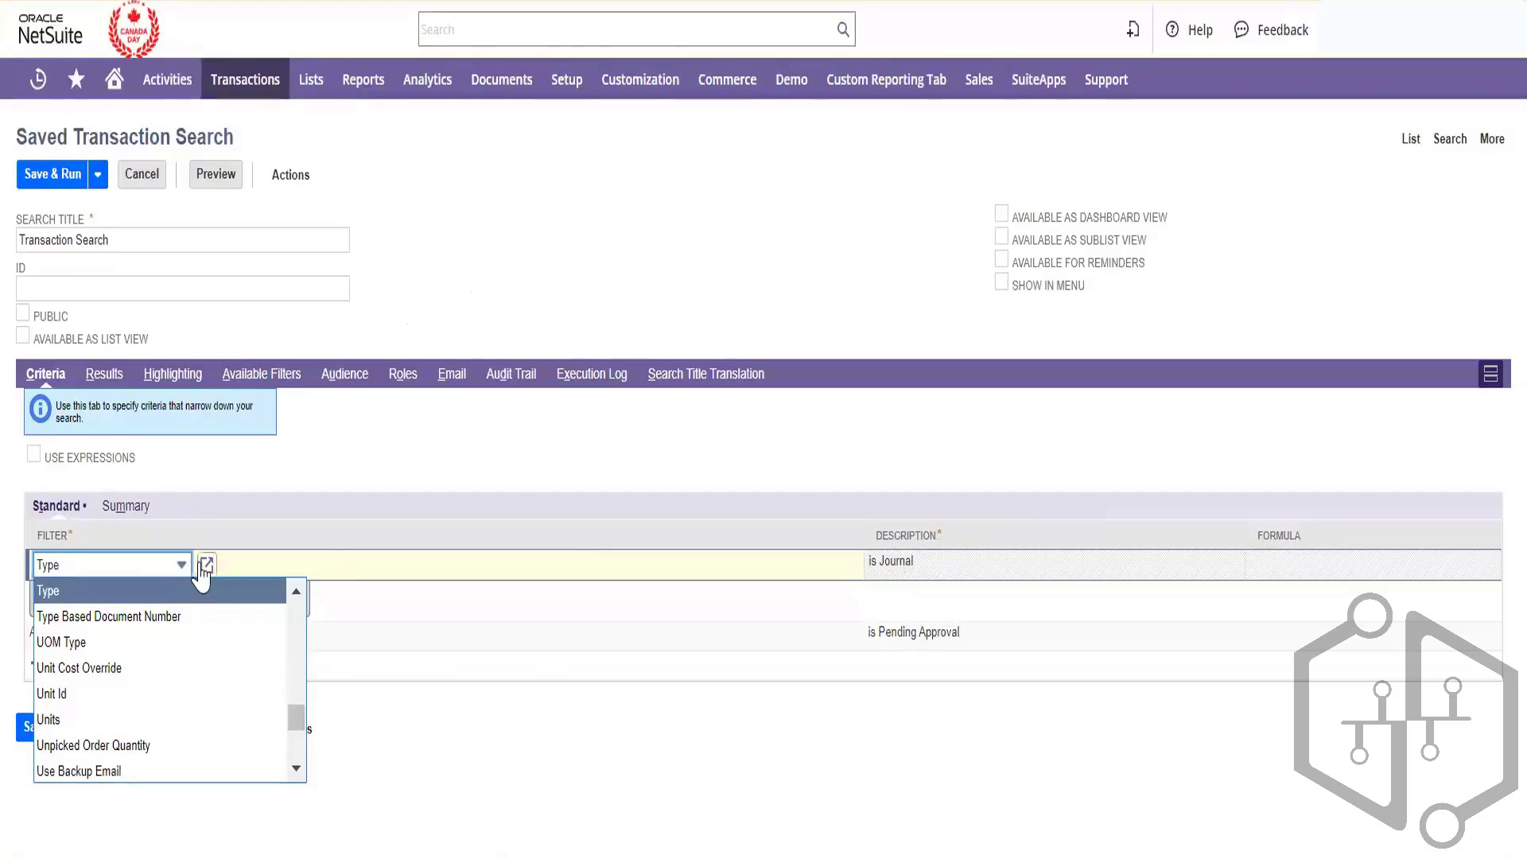
pyautogui.click(203, 566)
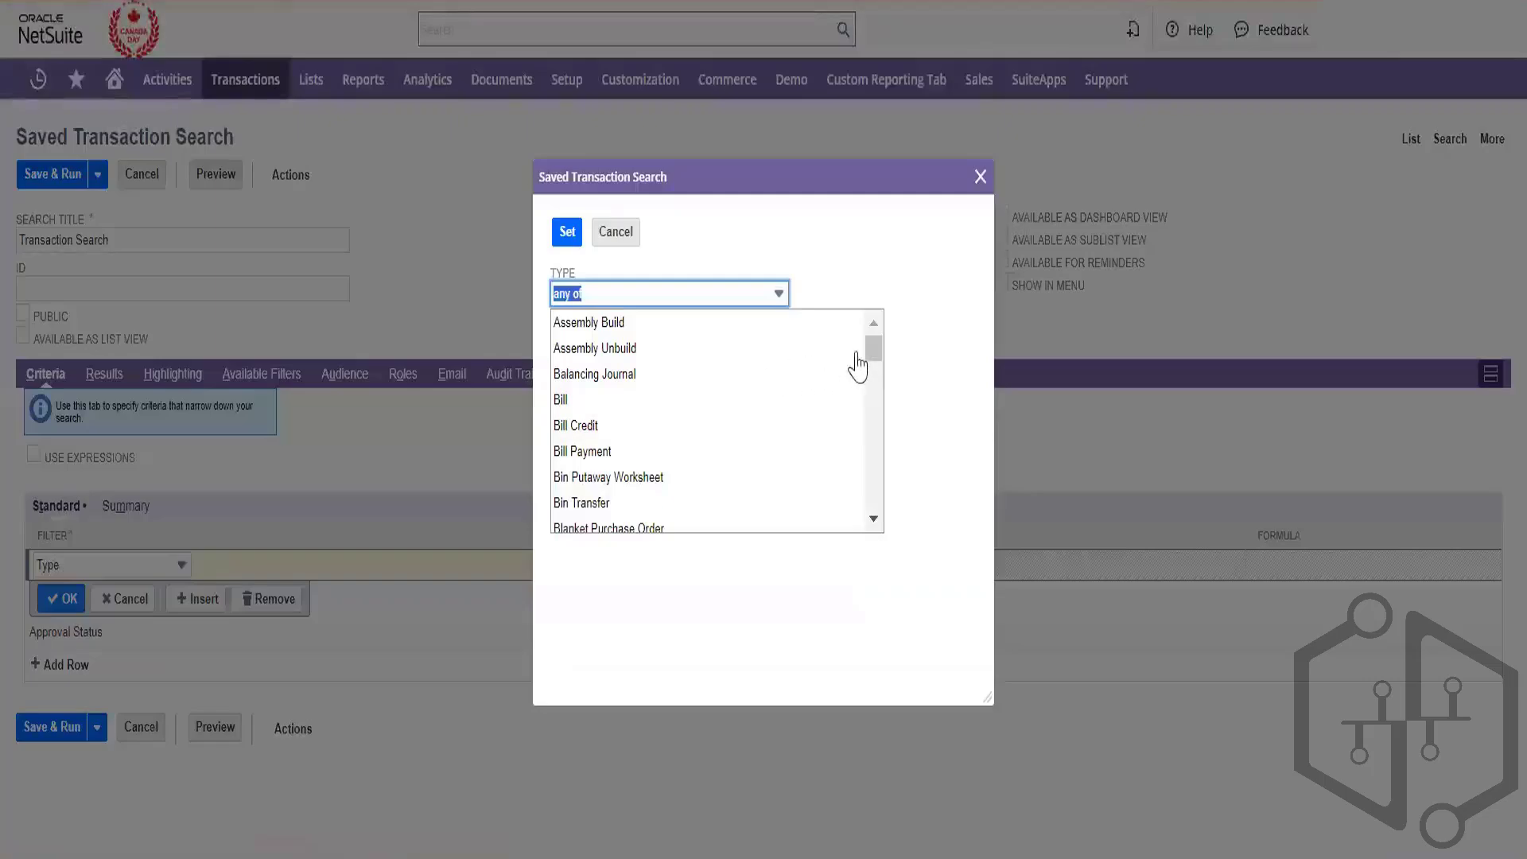
pyautogui.click(877, 415)
pyautogui.click(874, 415)
pyautogui.click(873, 414)
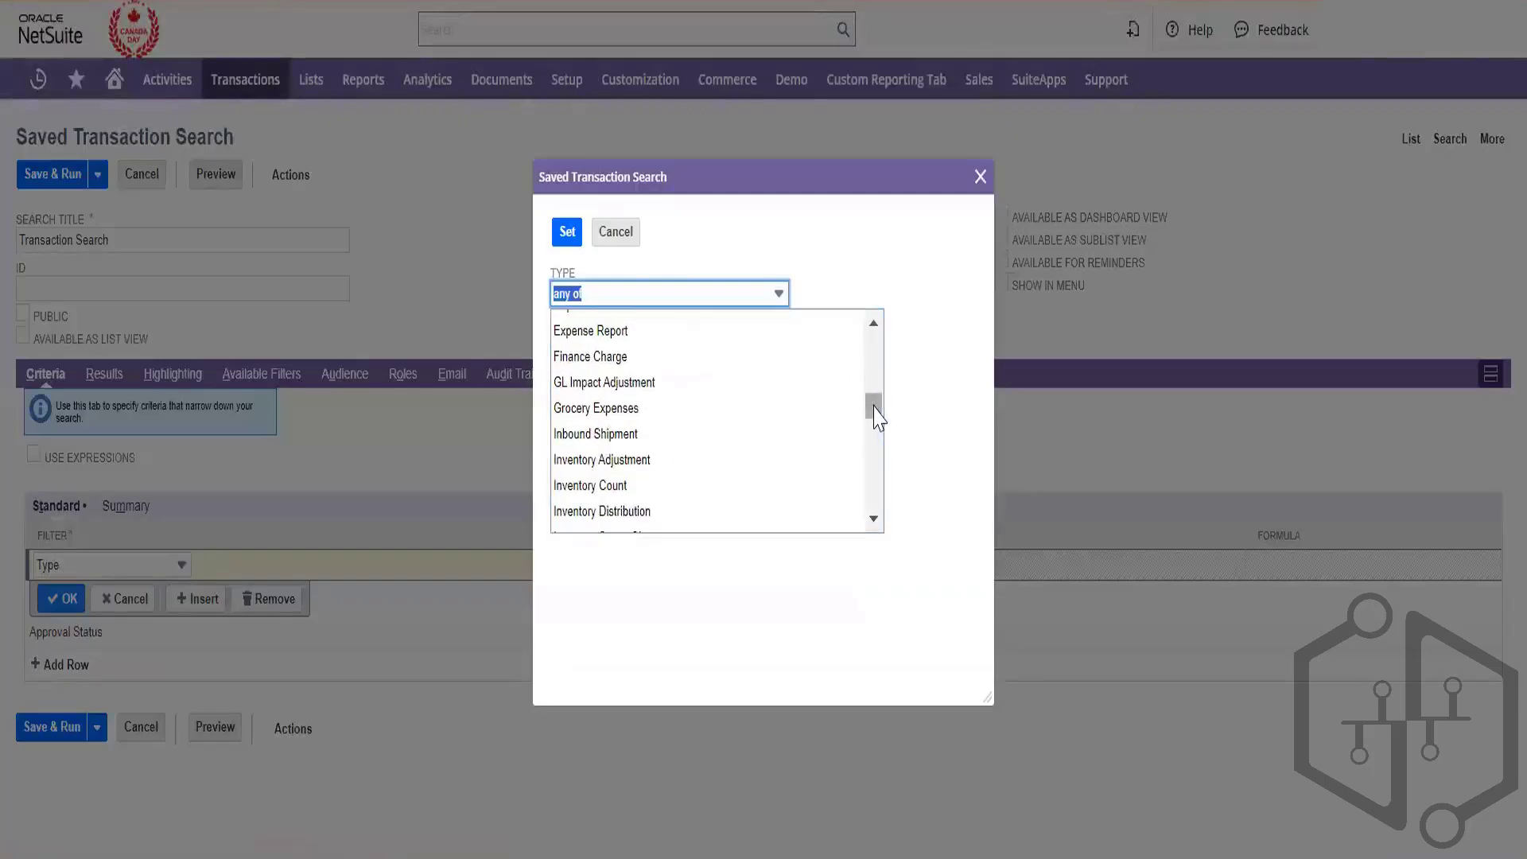
pyautogui.moveTo(873, 411); pyautogui.dragTo(893, 453)
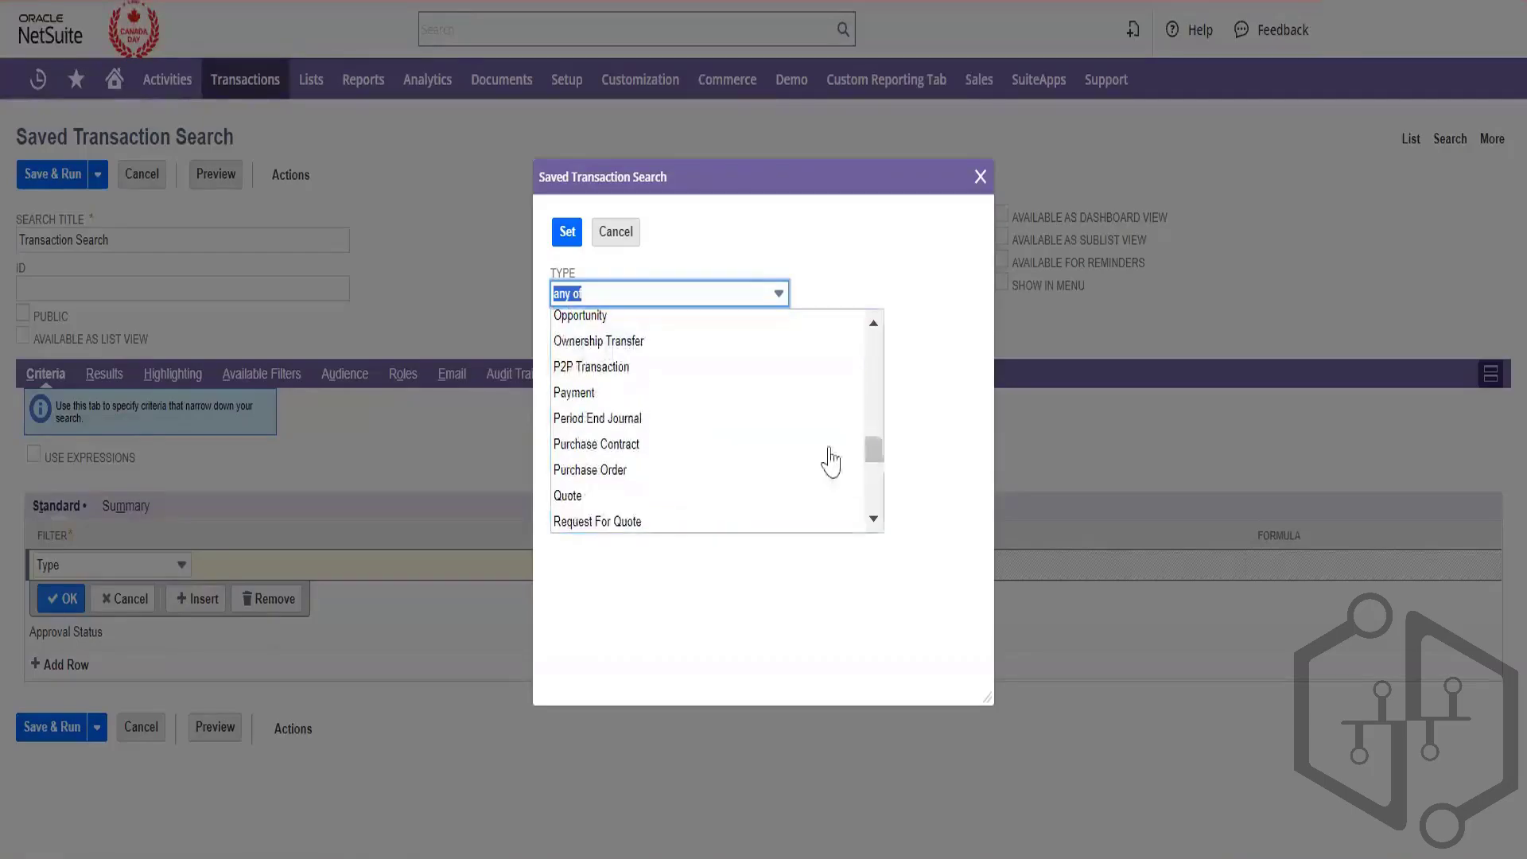
pyautogui.click(703, 483)
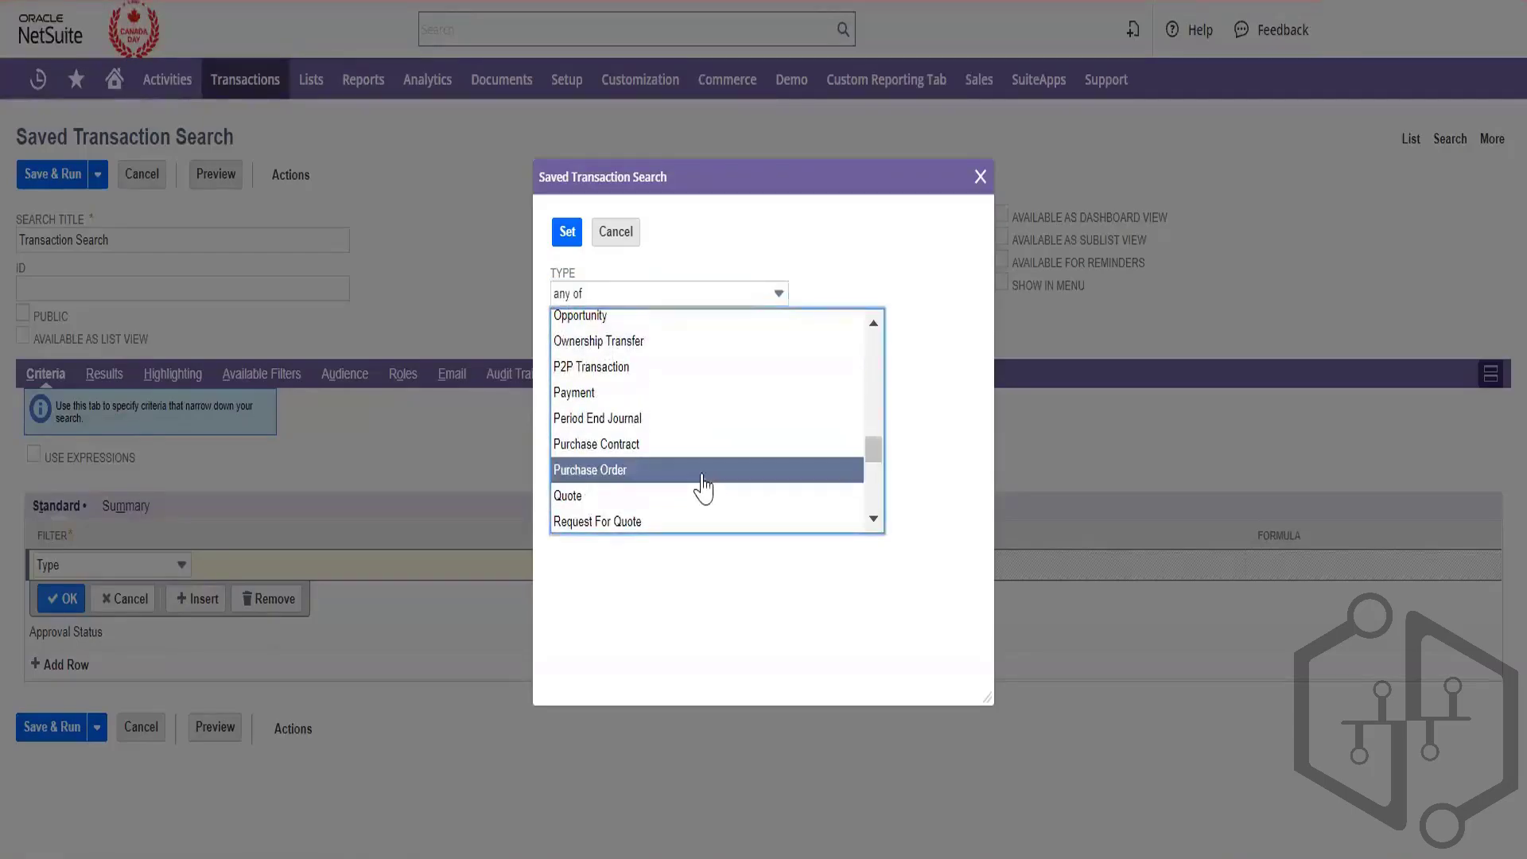
pyautogui.click(569, 239)
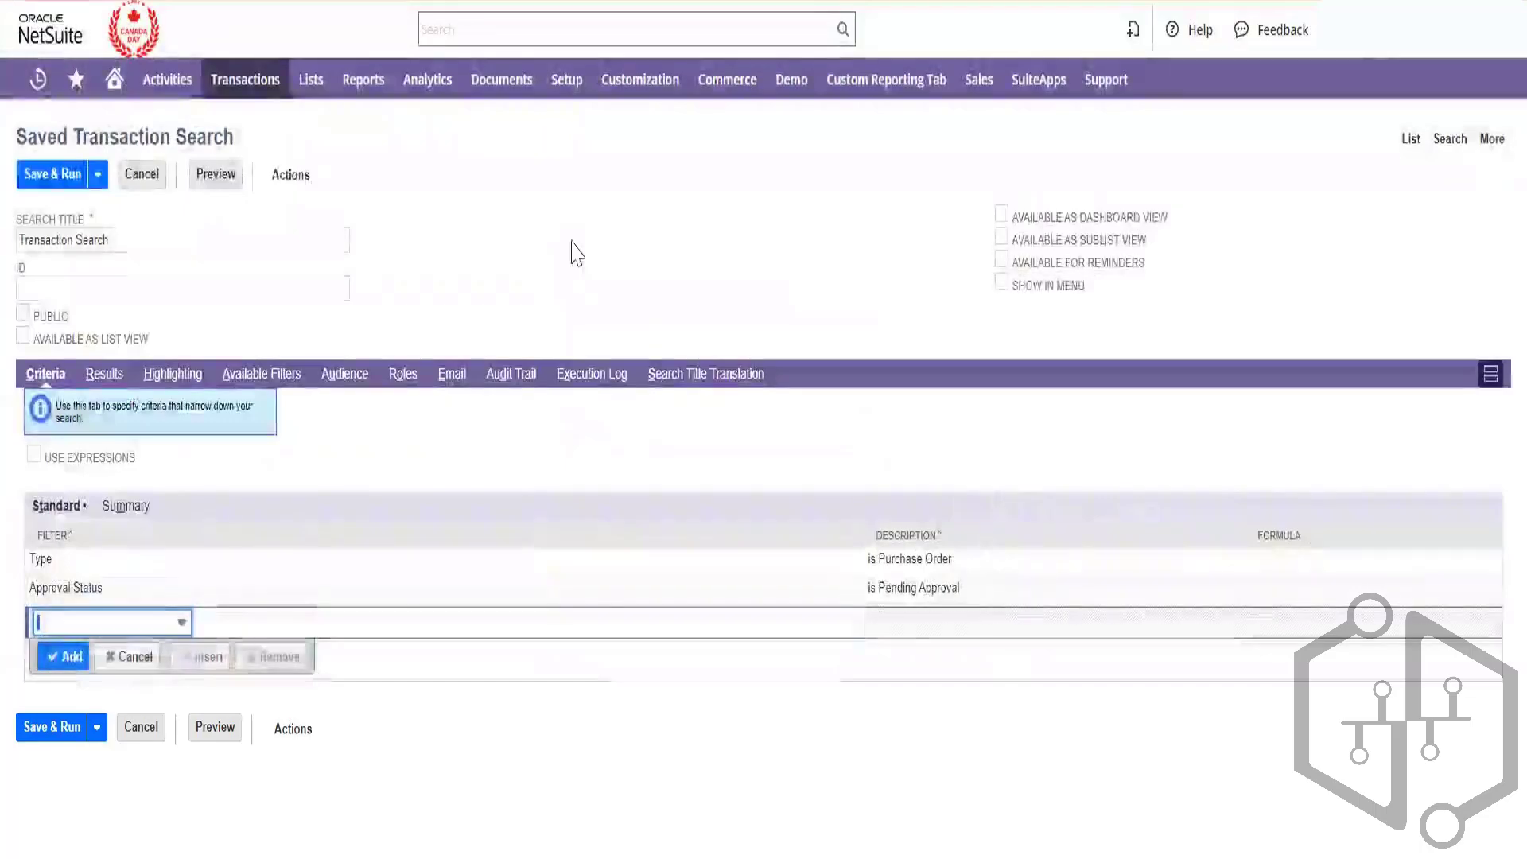
pyautogui.click(102, 598)
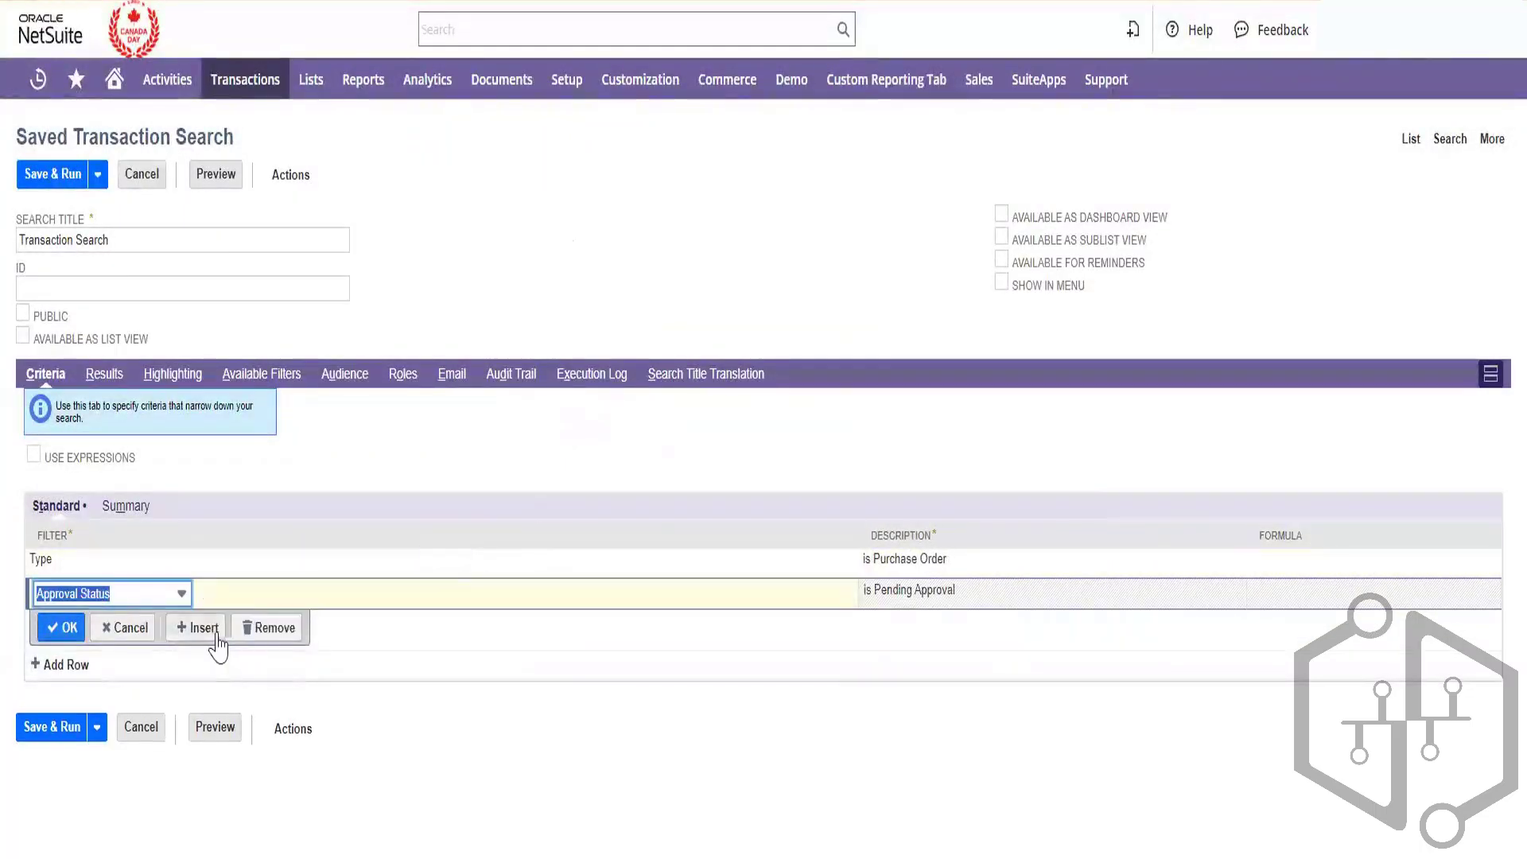
pyautogui.click(248, 634)
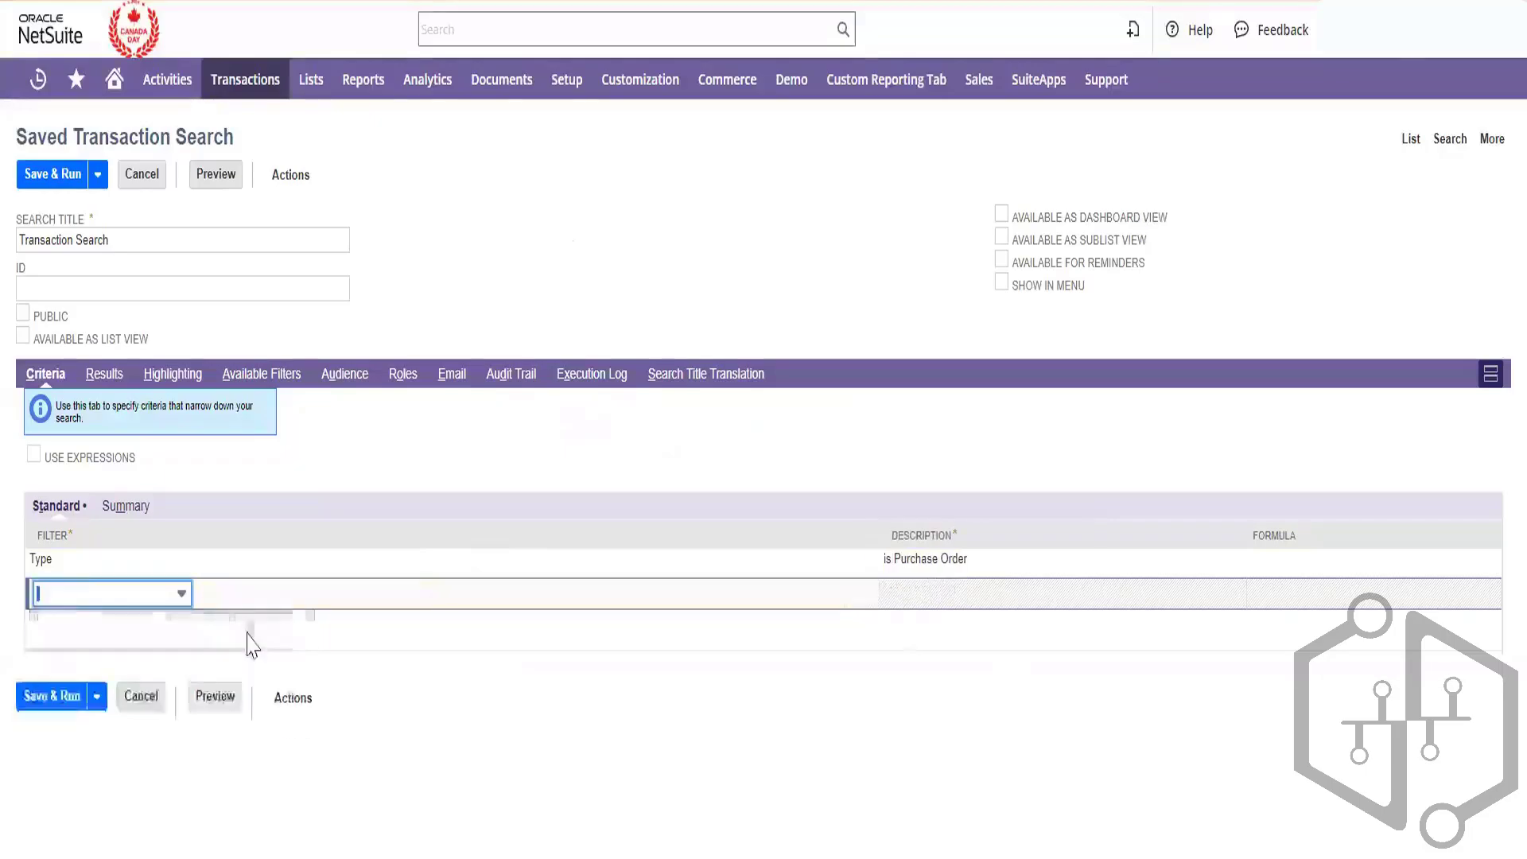
# - Remove the * and Tax Period fields from the search's results columns
pyautogui.click(111, 378)
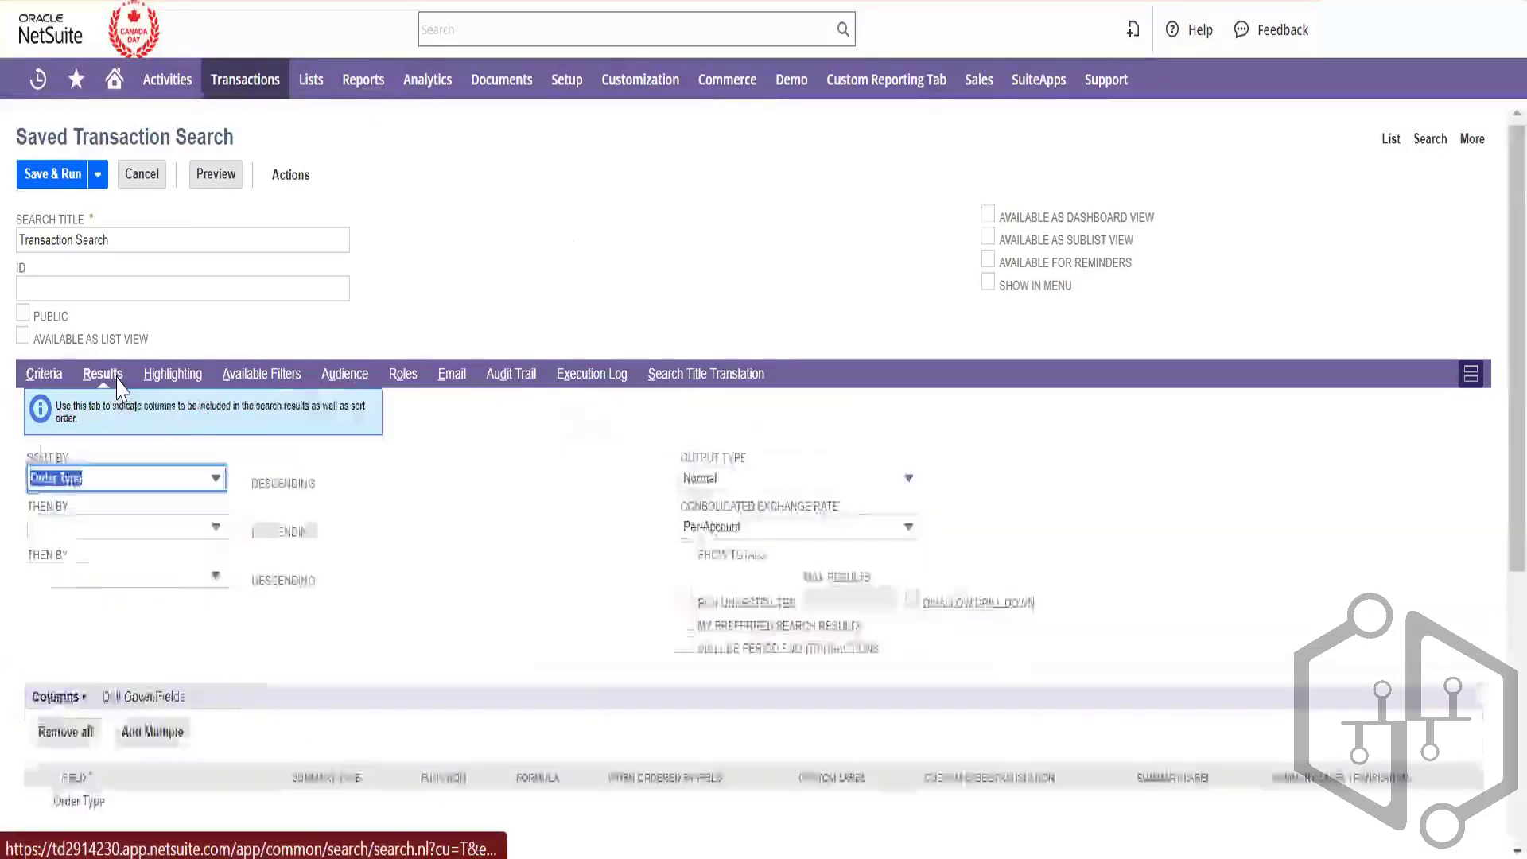
pyautogui.scroll(-5, 331, 620)
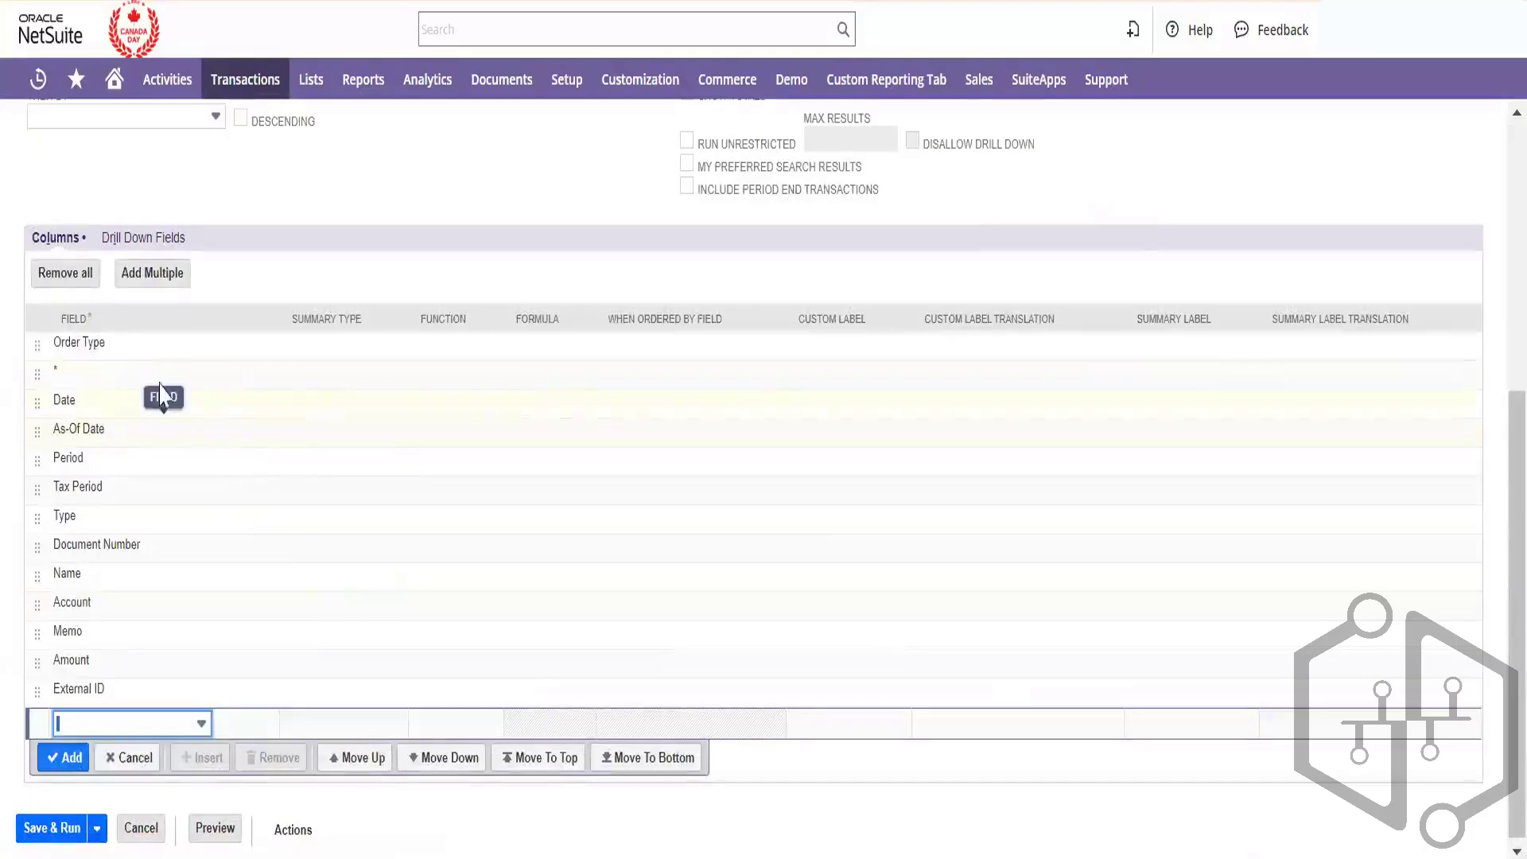
pyautogui.click(108, 380)
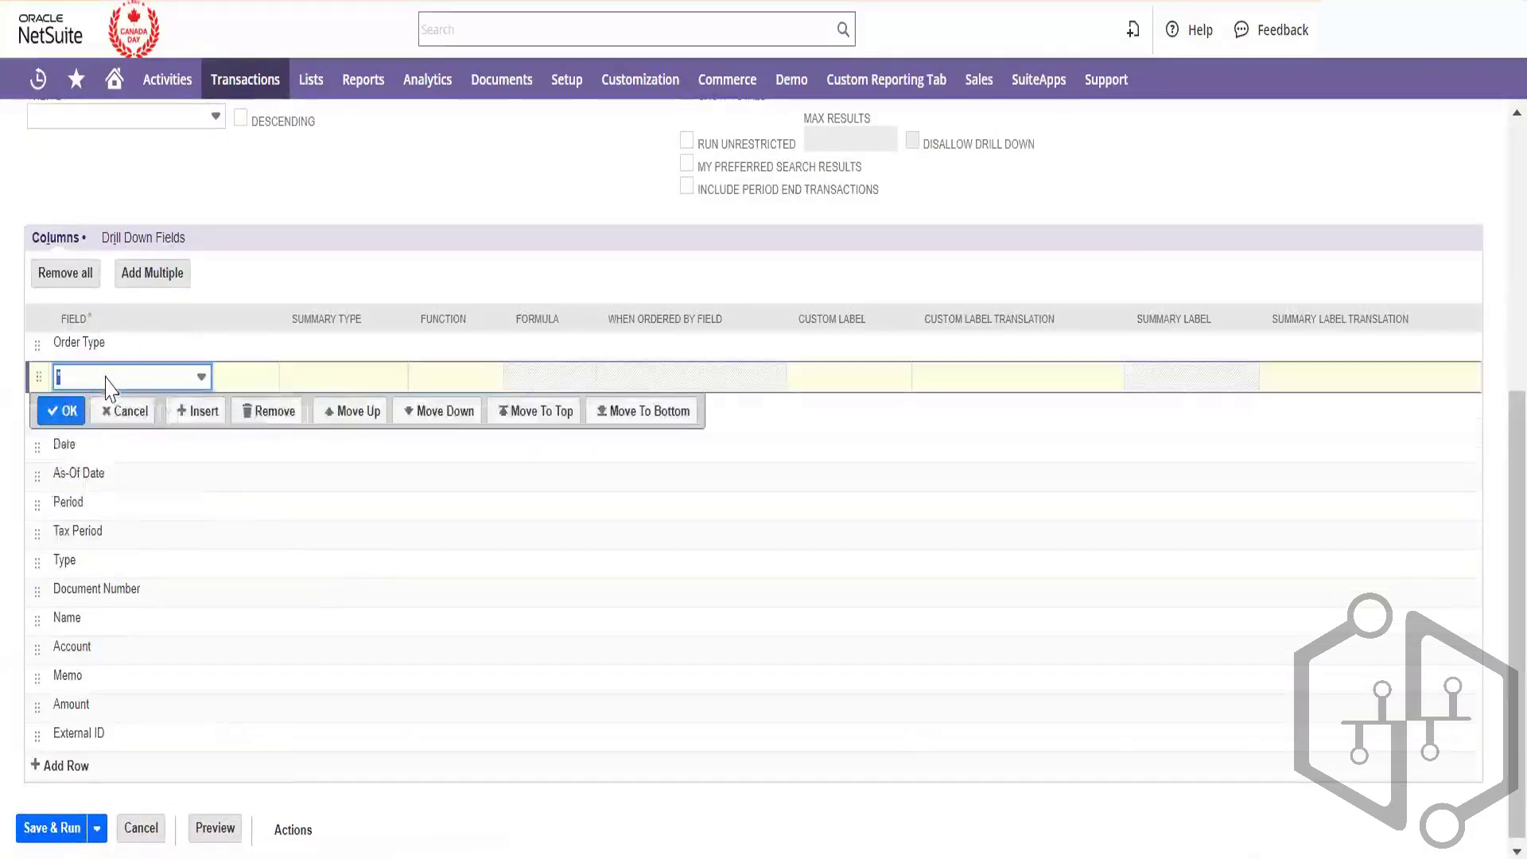
pyautogui.click(267, 418)
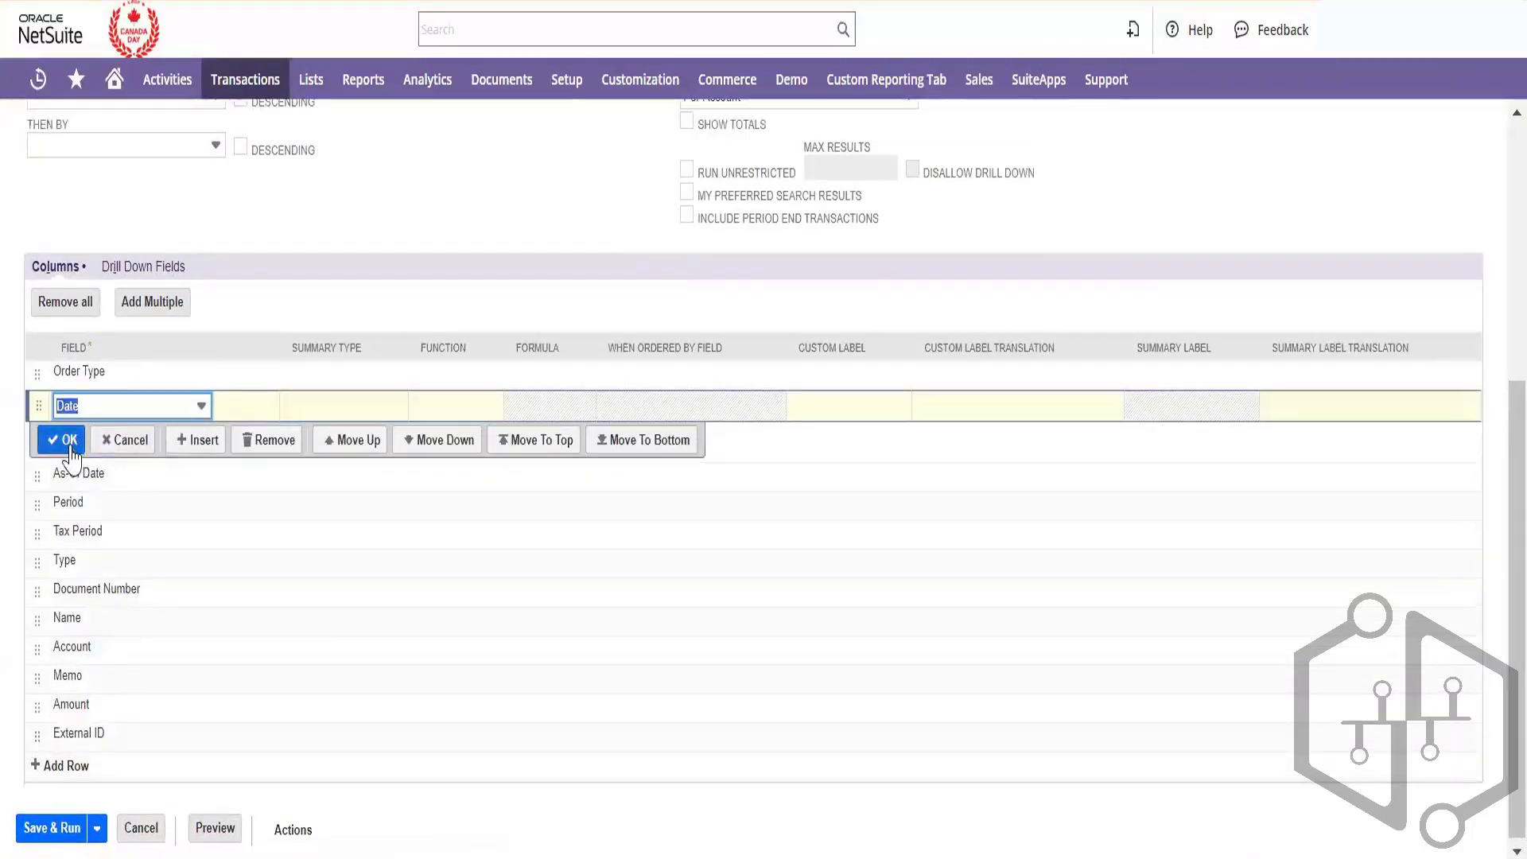
pyautogui.click(66, 437)
pyautogui.click(97, 483)
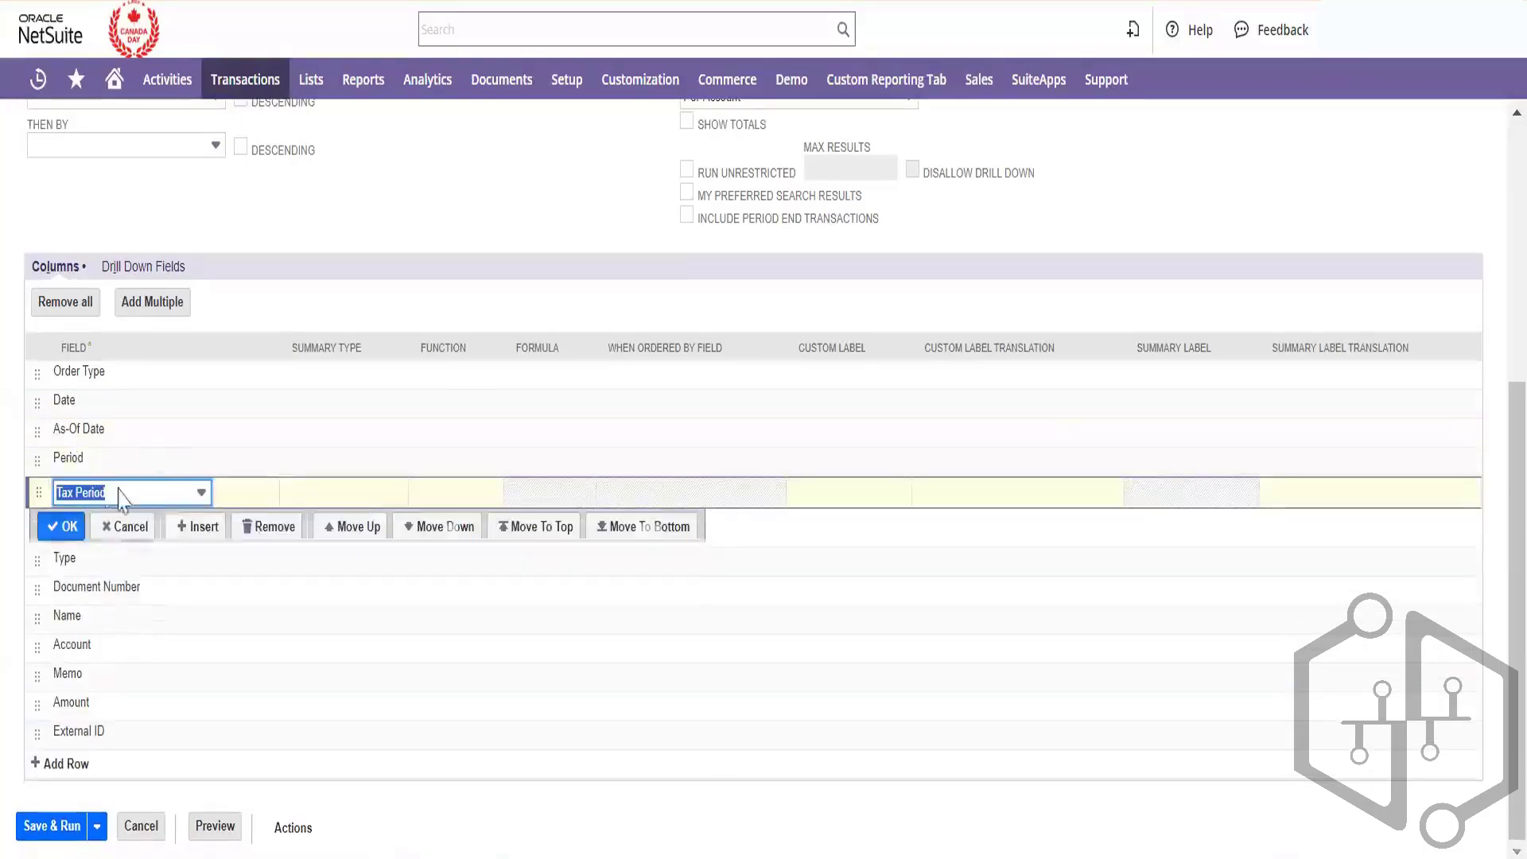
pyautogui.click(253, 535)
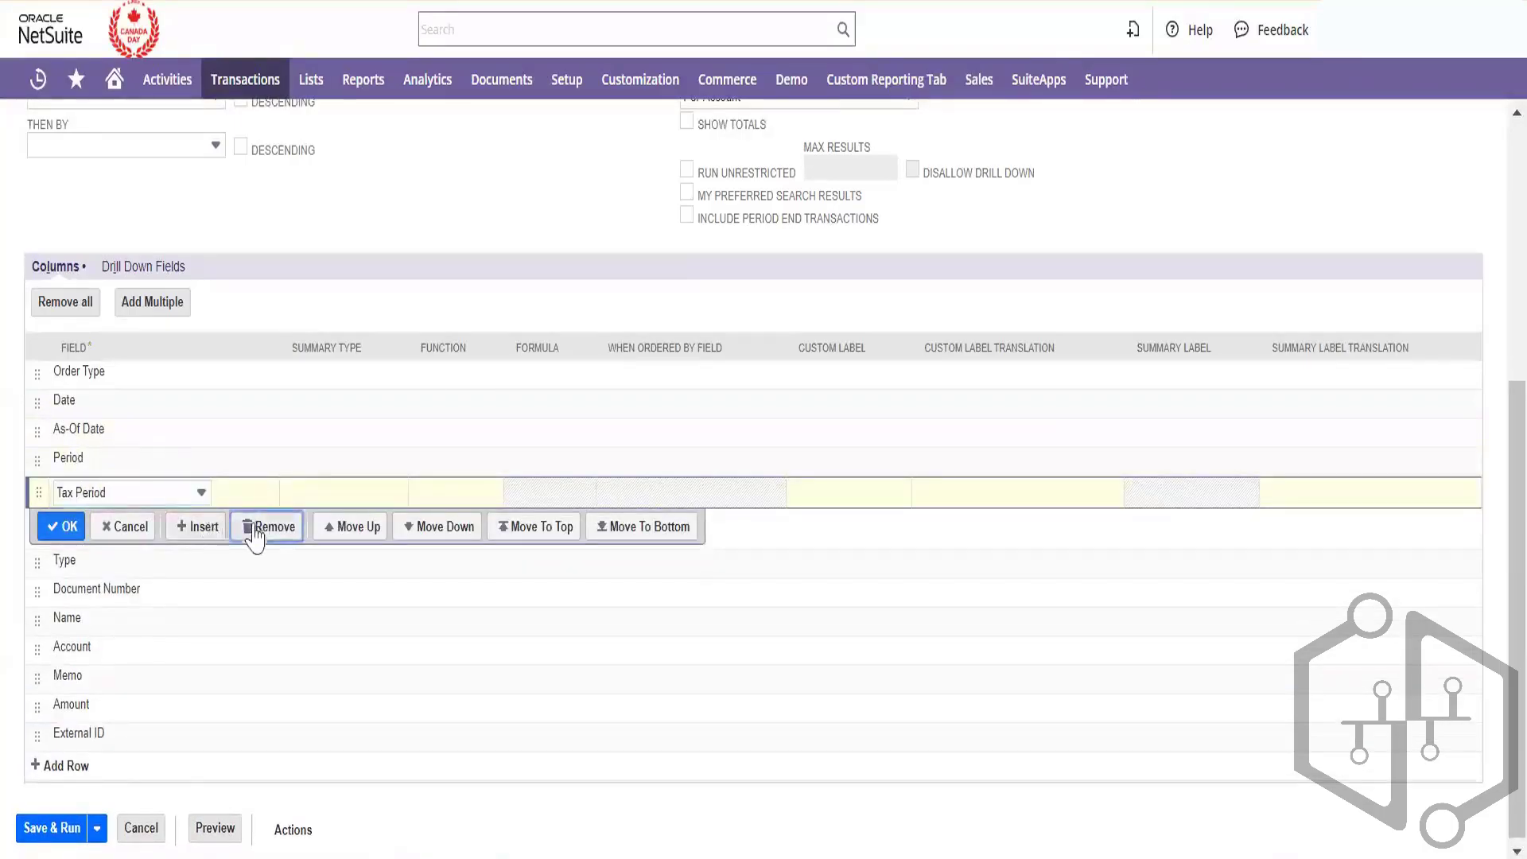
pyautogui.click(64, 555)
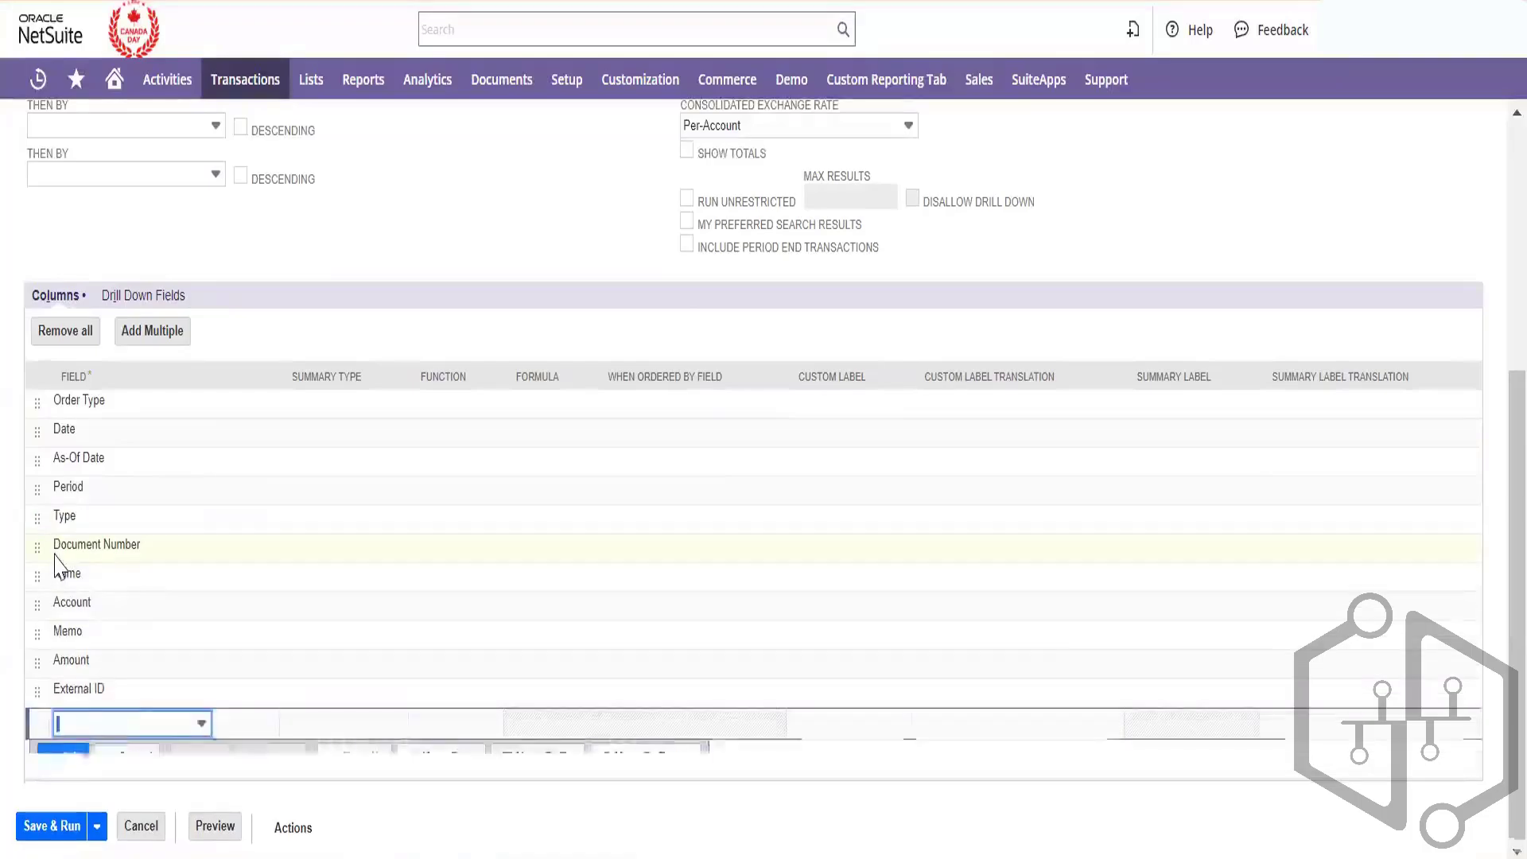
# - Add Subsidiary as a results column at the end of the list
pyautogui.write('su')
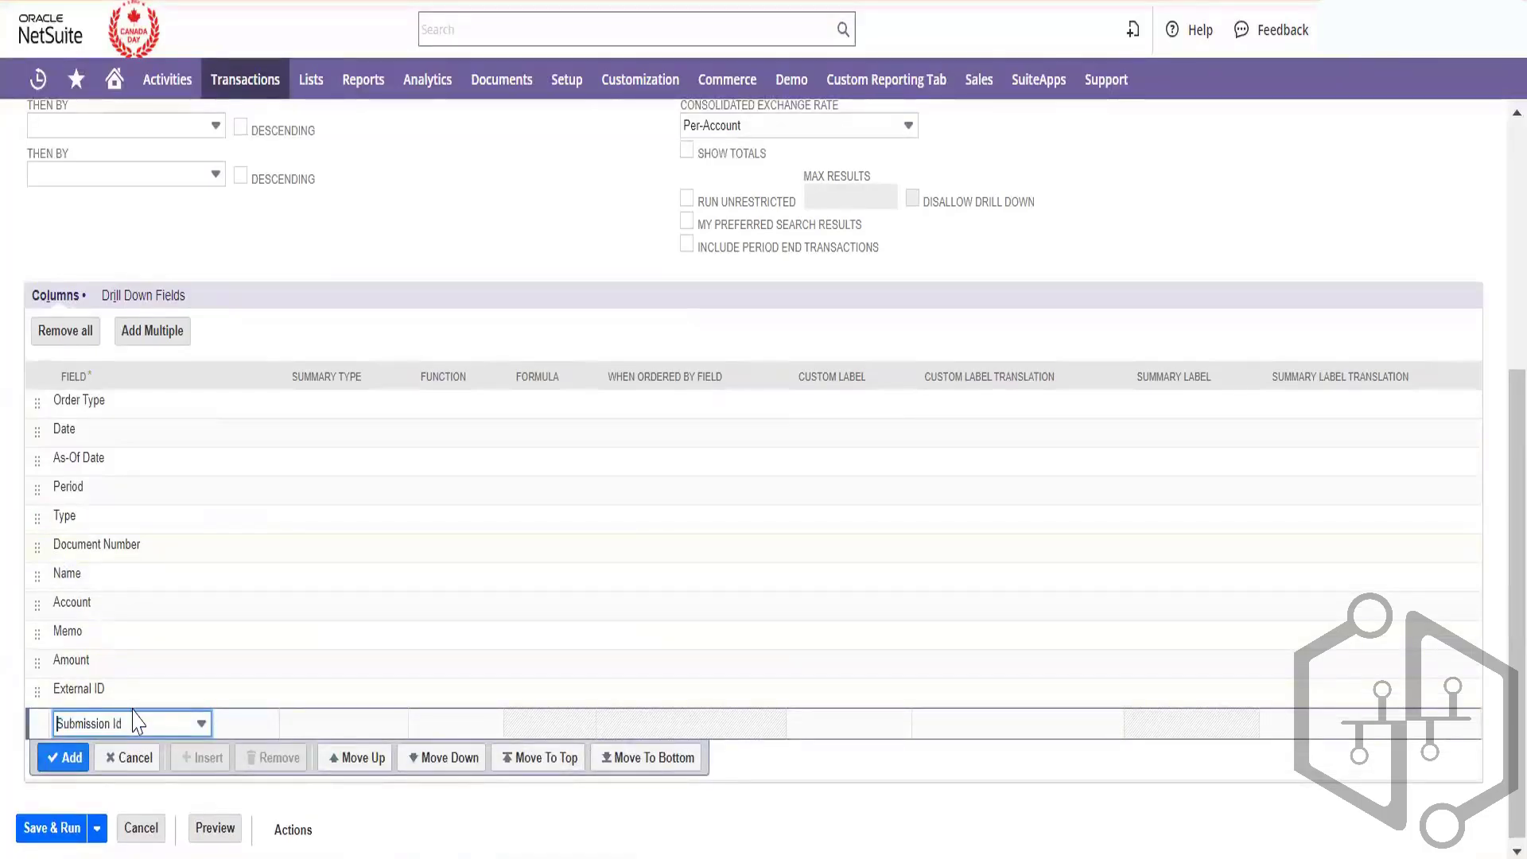
pyautogui.click(163, 723)
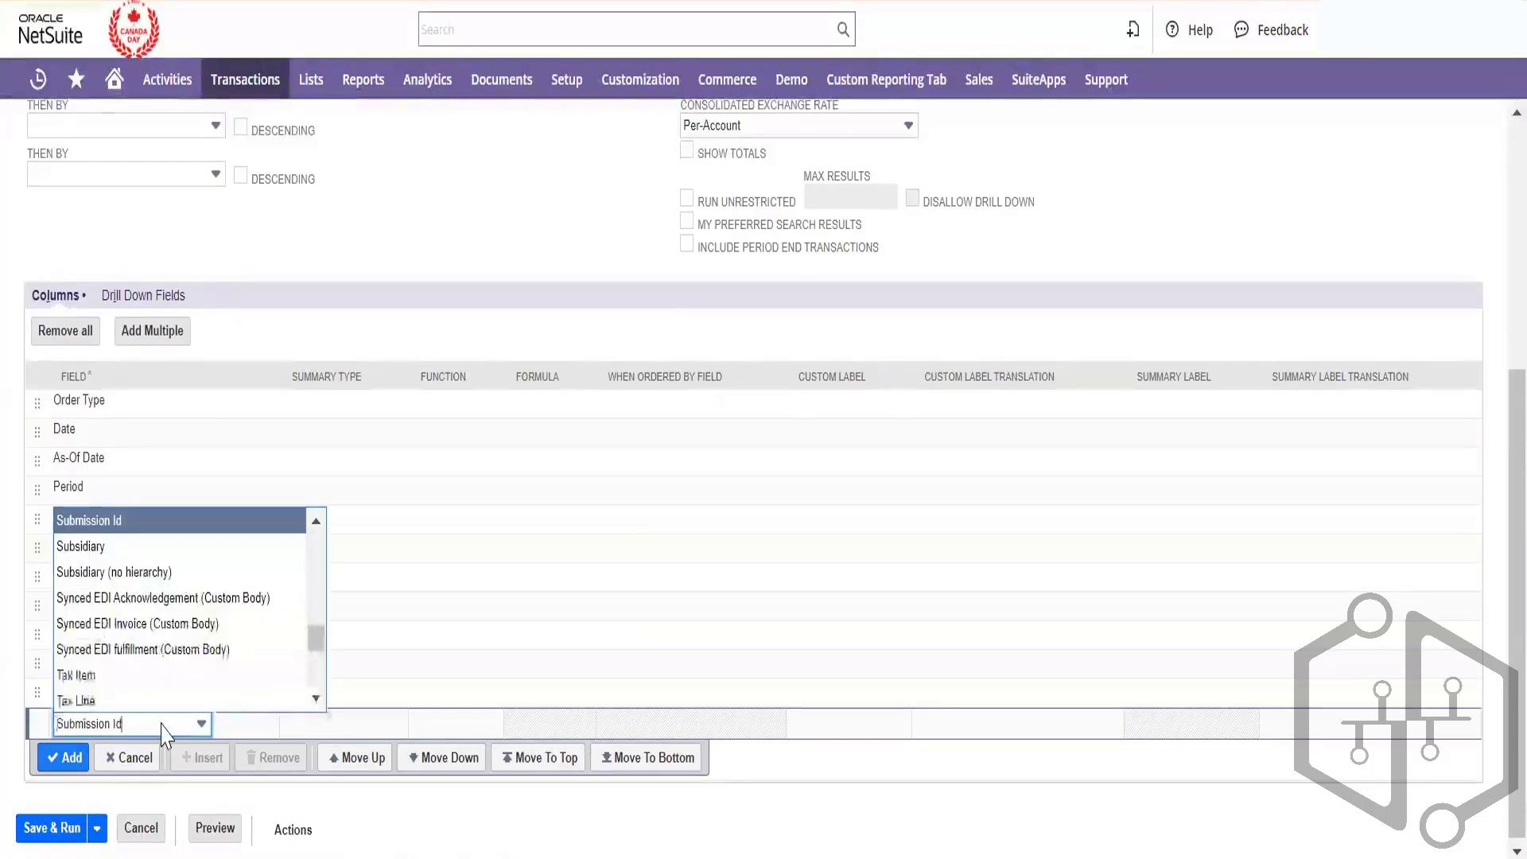
pyautogui.click(139, 547)
pyautogui.click(49, 762)
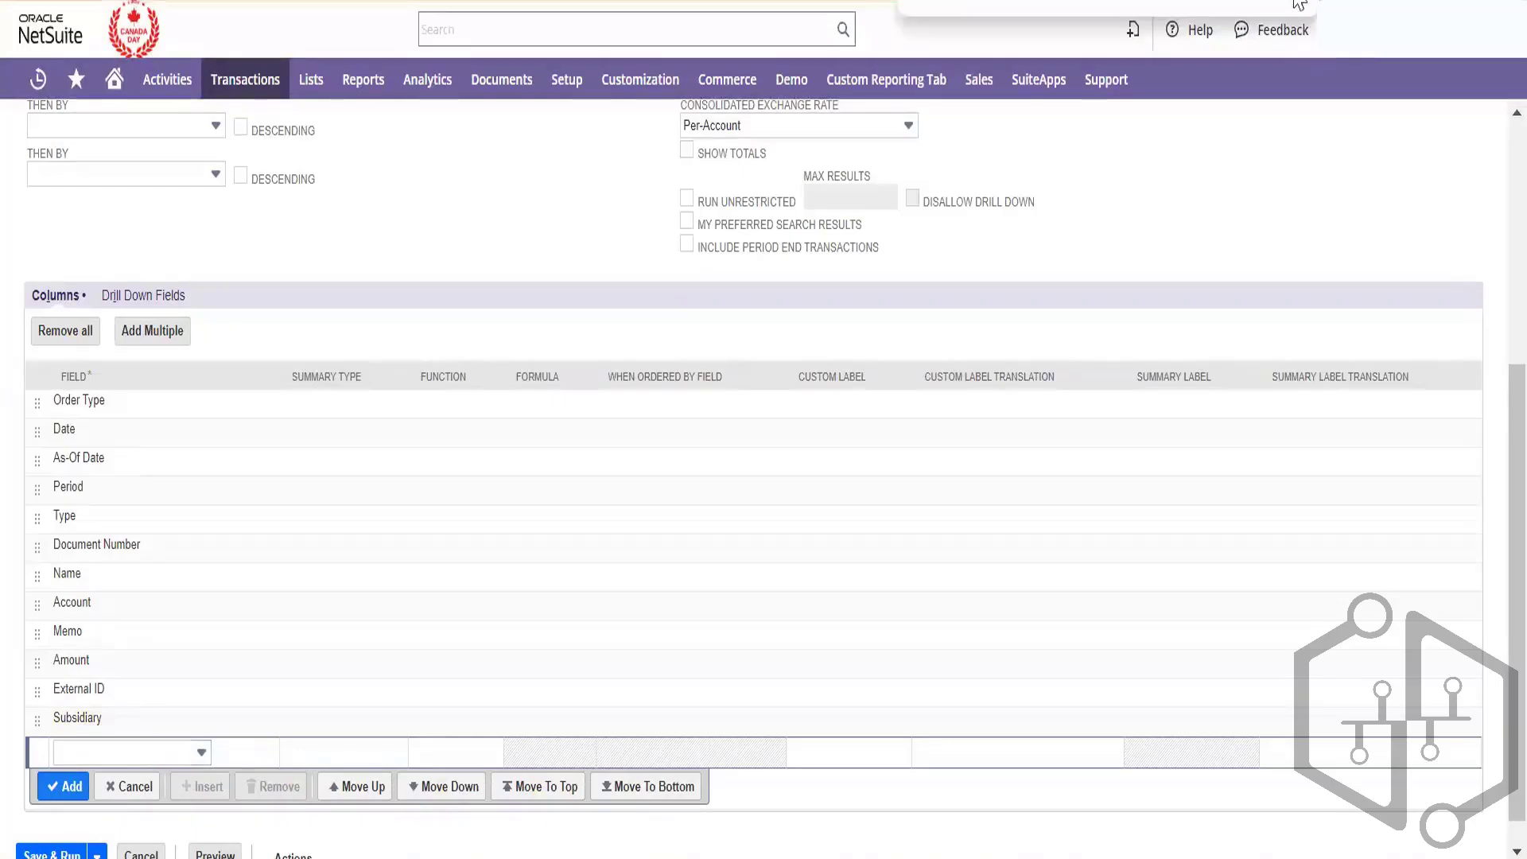
# - For a new results column, find "vend" among the available fields and open the Vendor Fields selection
pyautogui.click(117, 760)
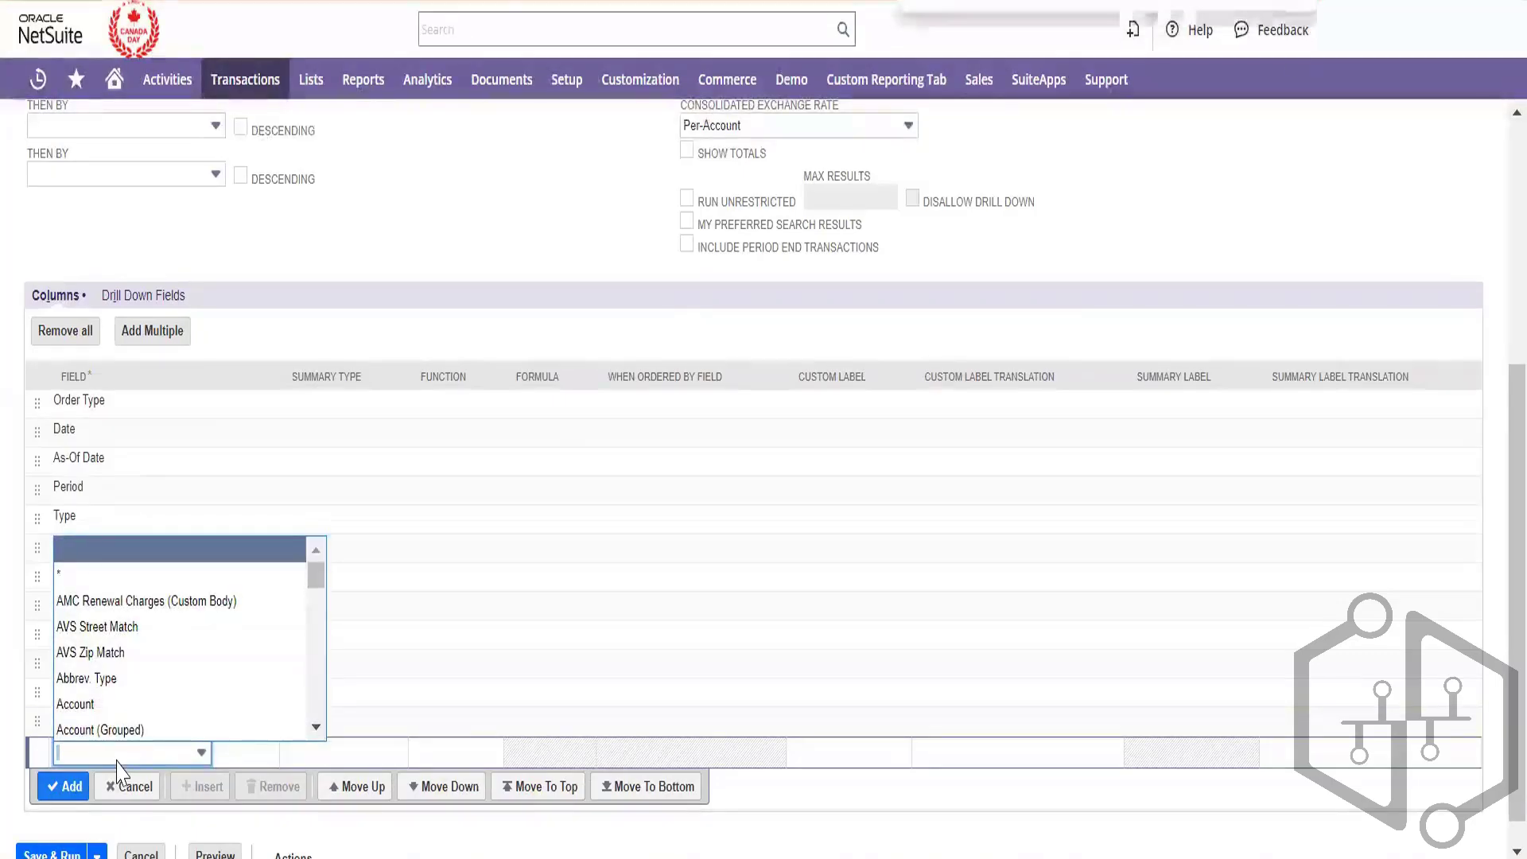
pyautogui.write('ve')
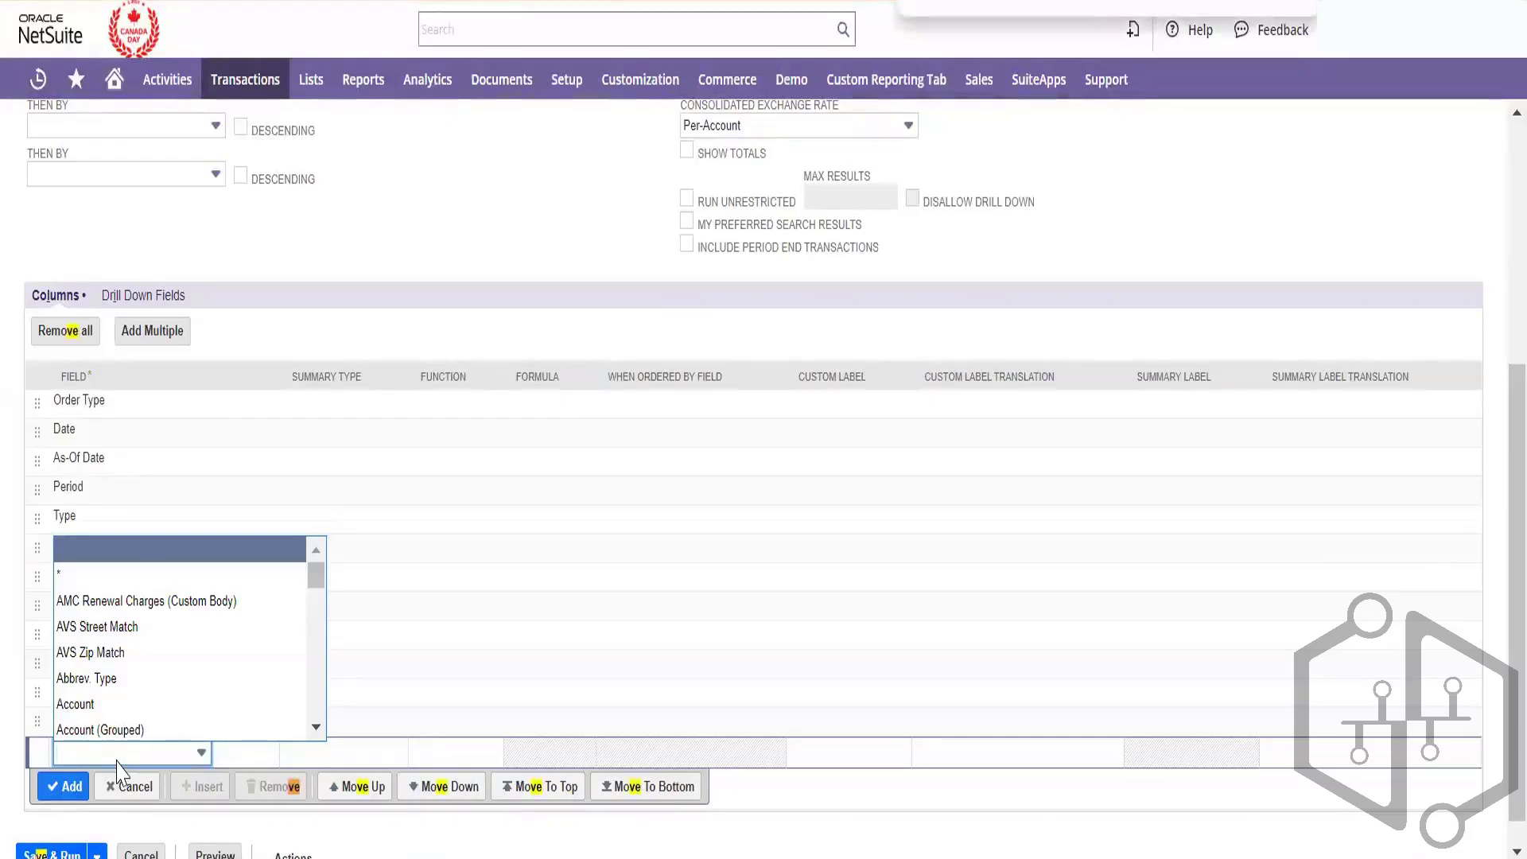
pyautogui.write('nd')
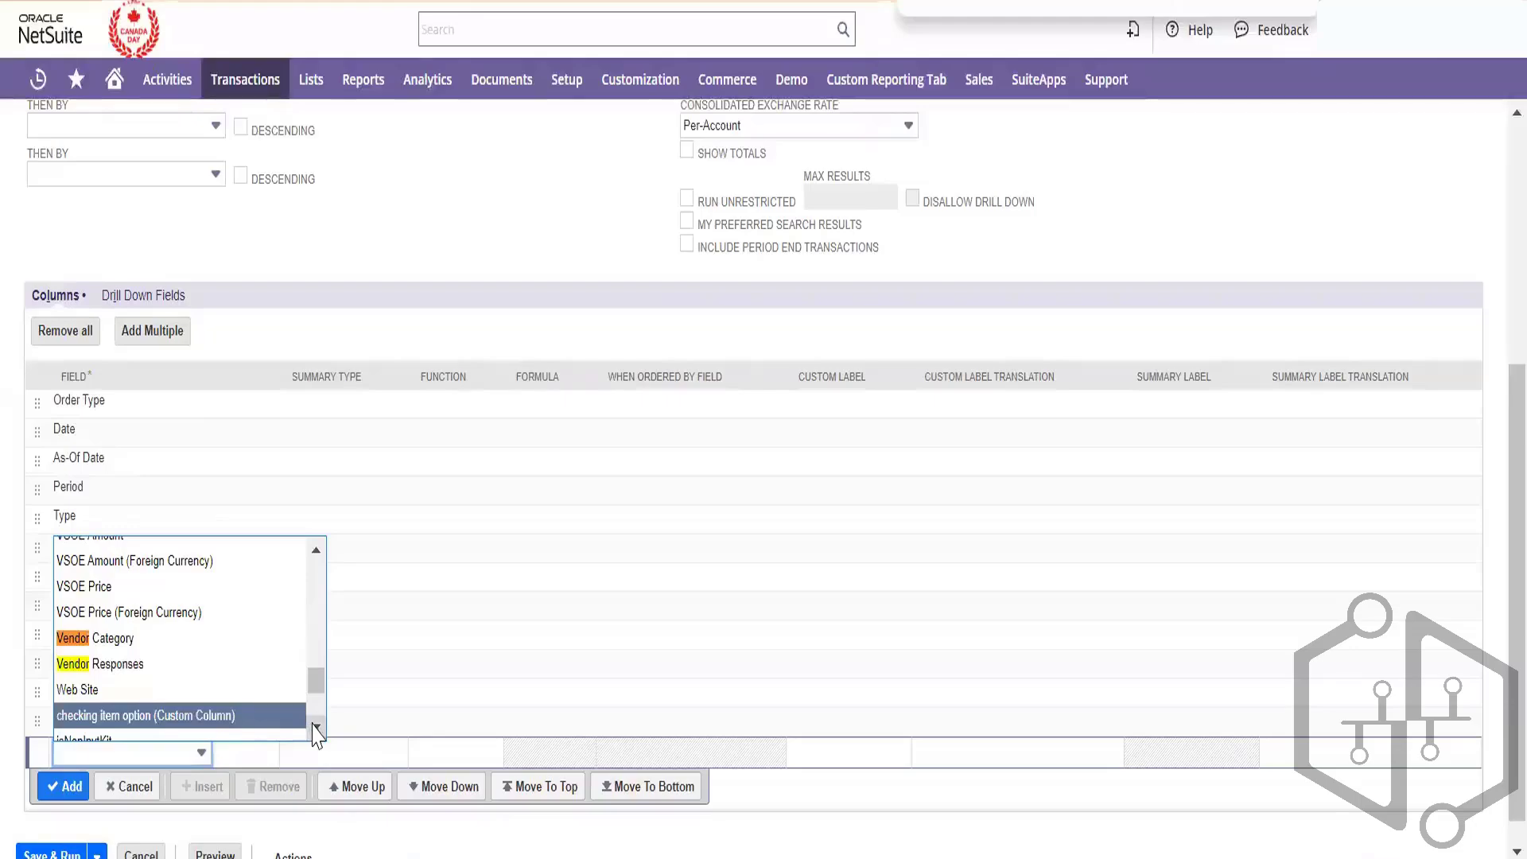
pyautogui.scroll(-4, 316, 727)
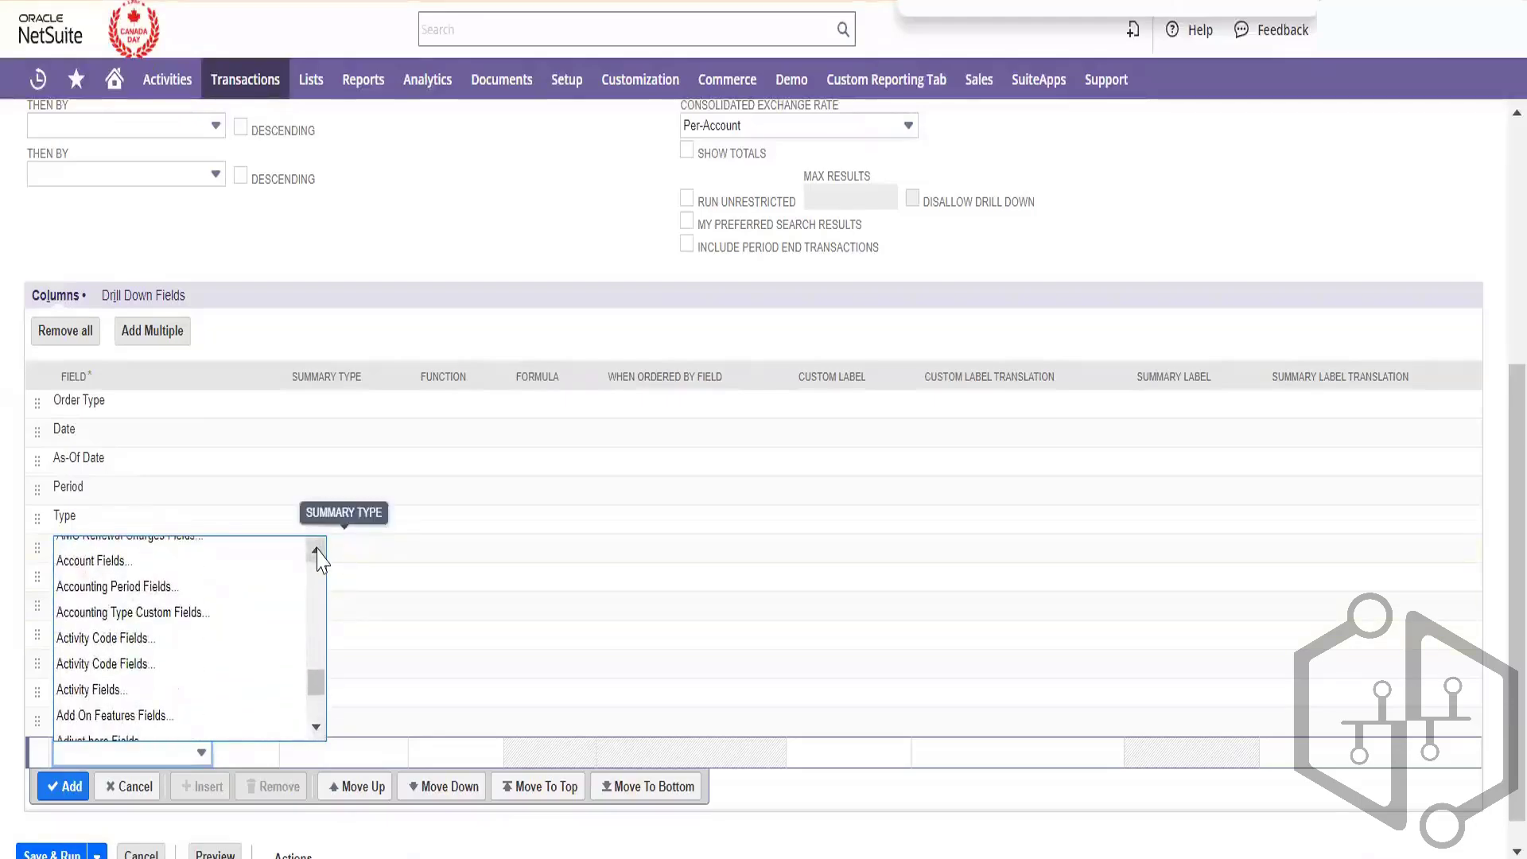
pyautogui.scroll(10, 317, 556)
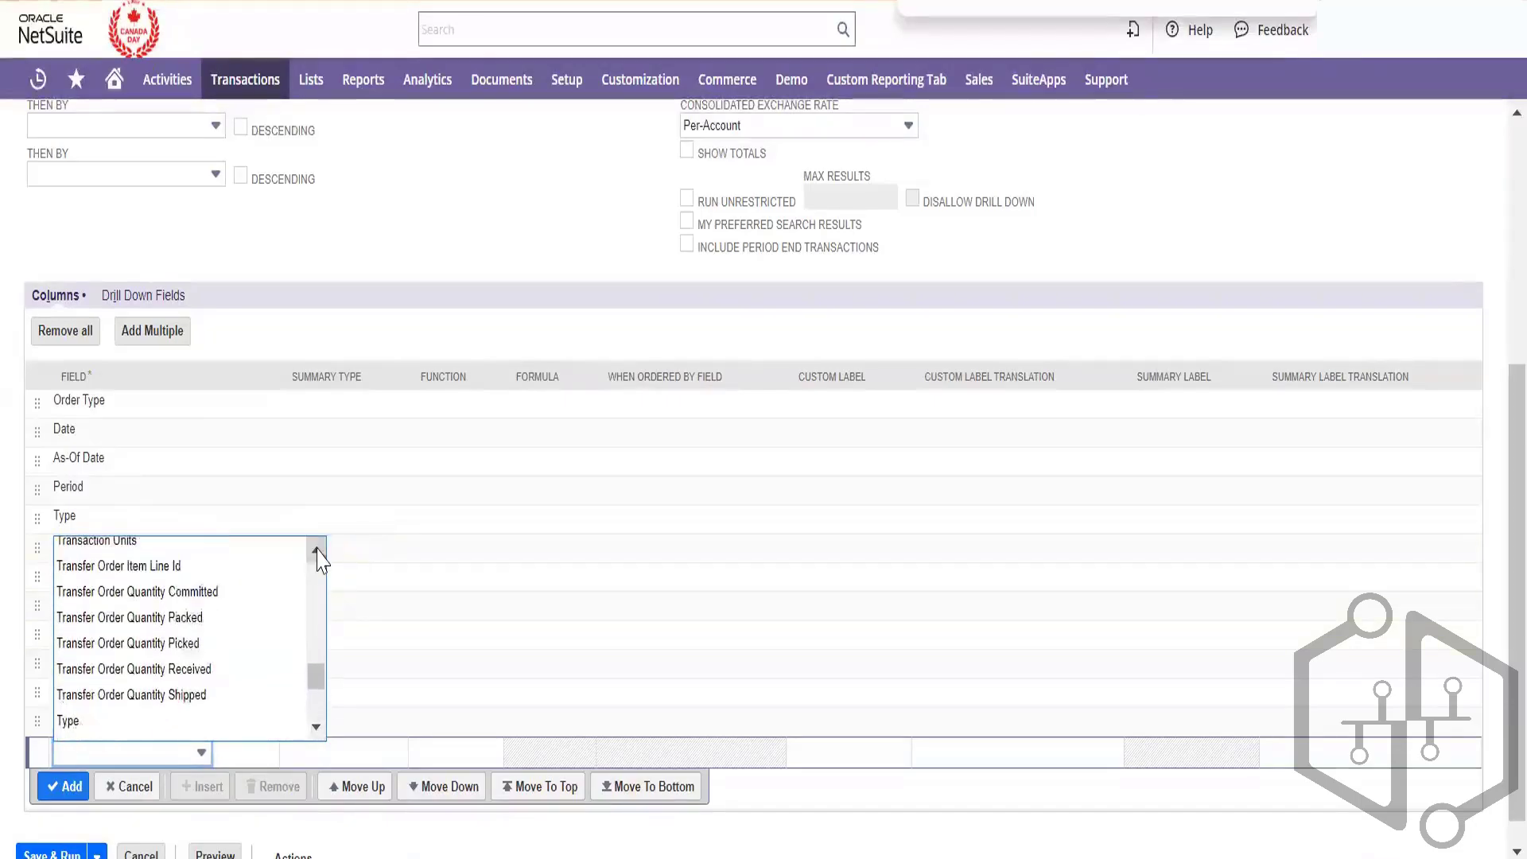
pyautogui.scroll(6, 317, 560)
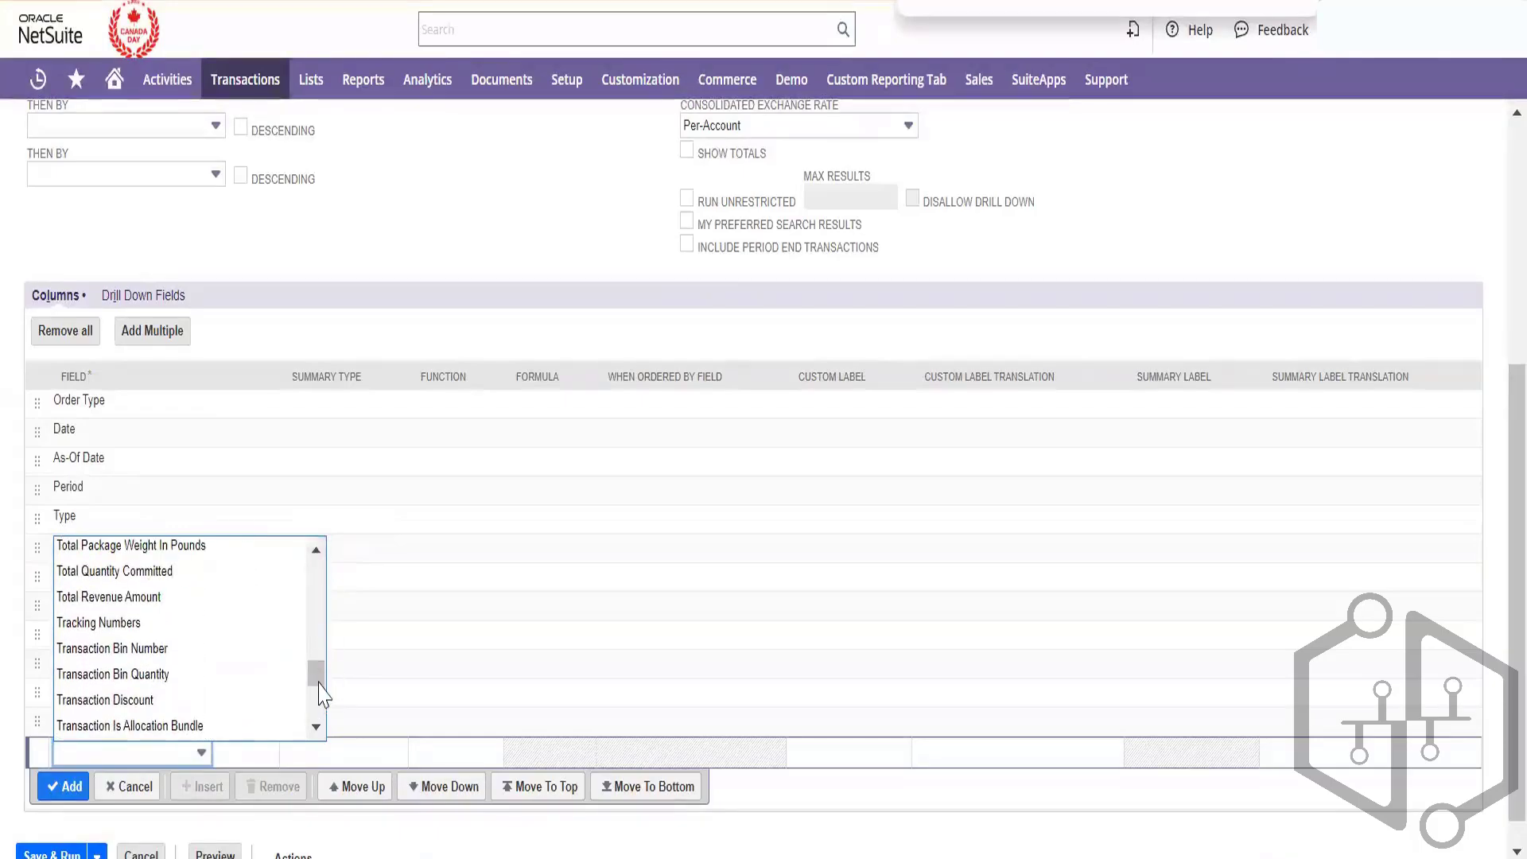
pyautogui.moveTo(318, 673); pyautogui.dragTo(315, 717)
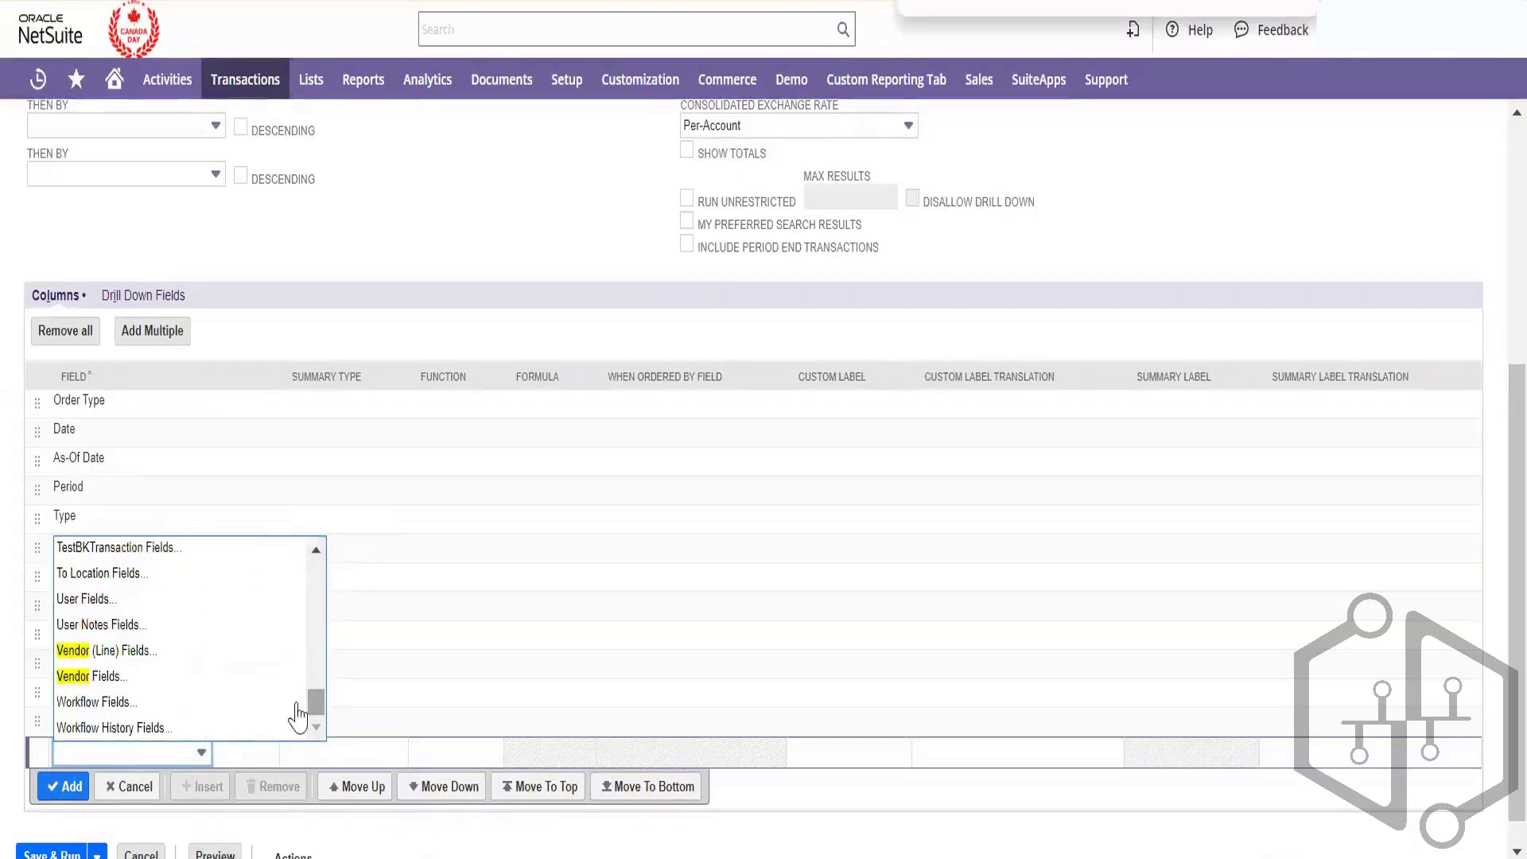
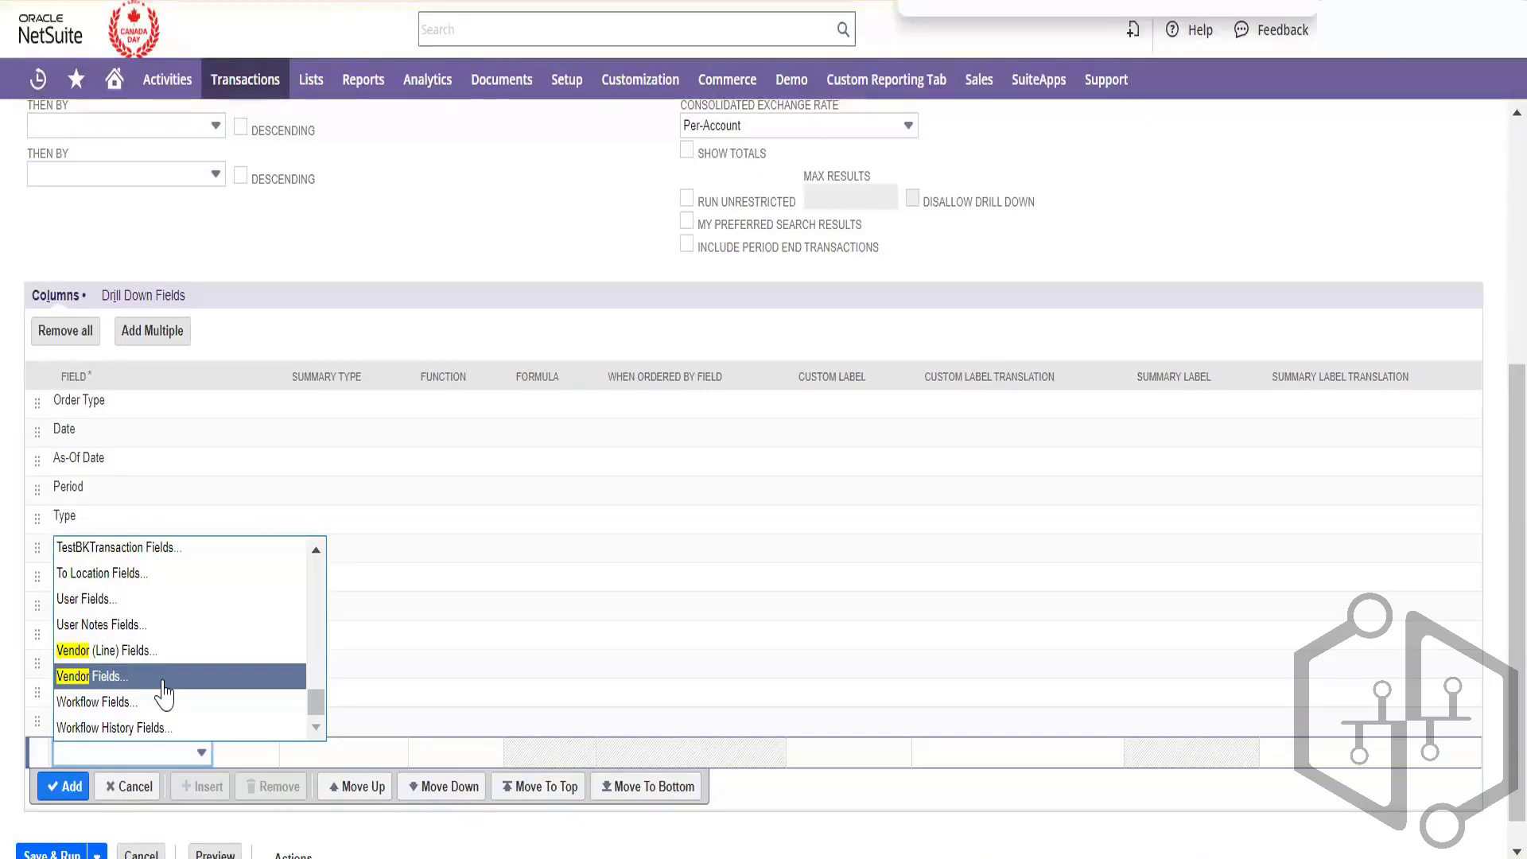
pyautogui.click(163, 683)
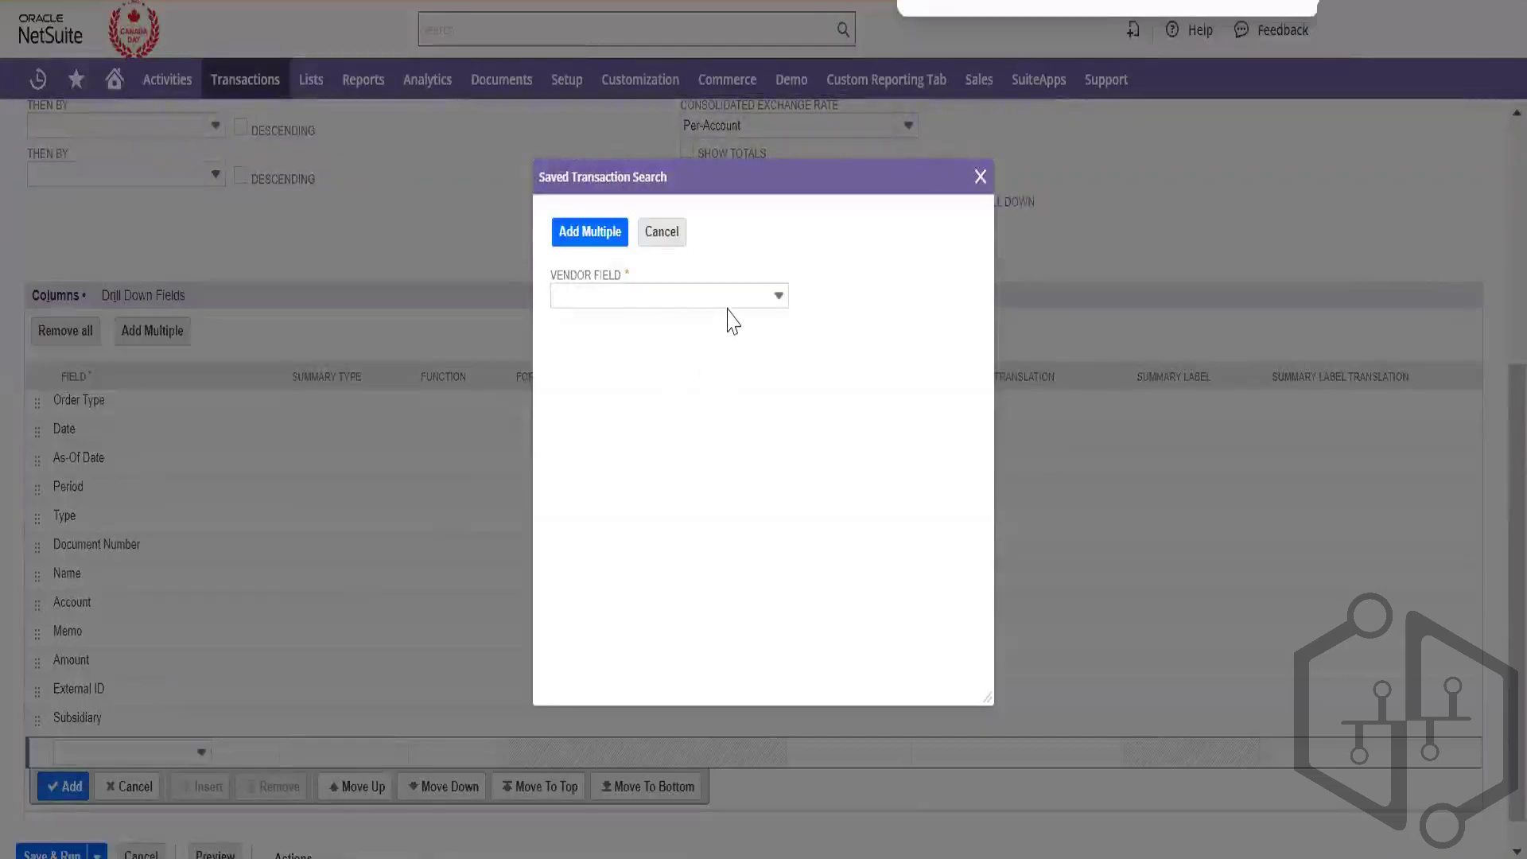
# - Choose Company Name as the vendor field and add it as a results column
pyautogui.click(727, 305)
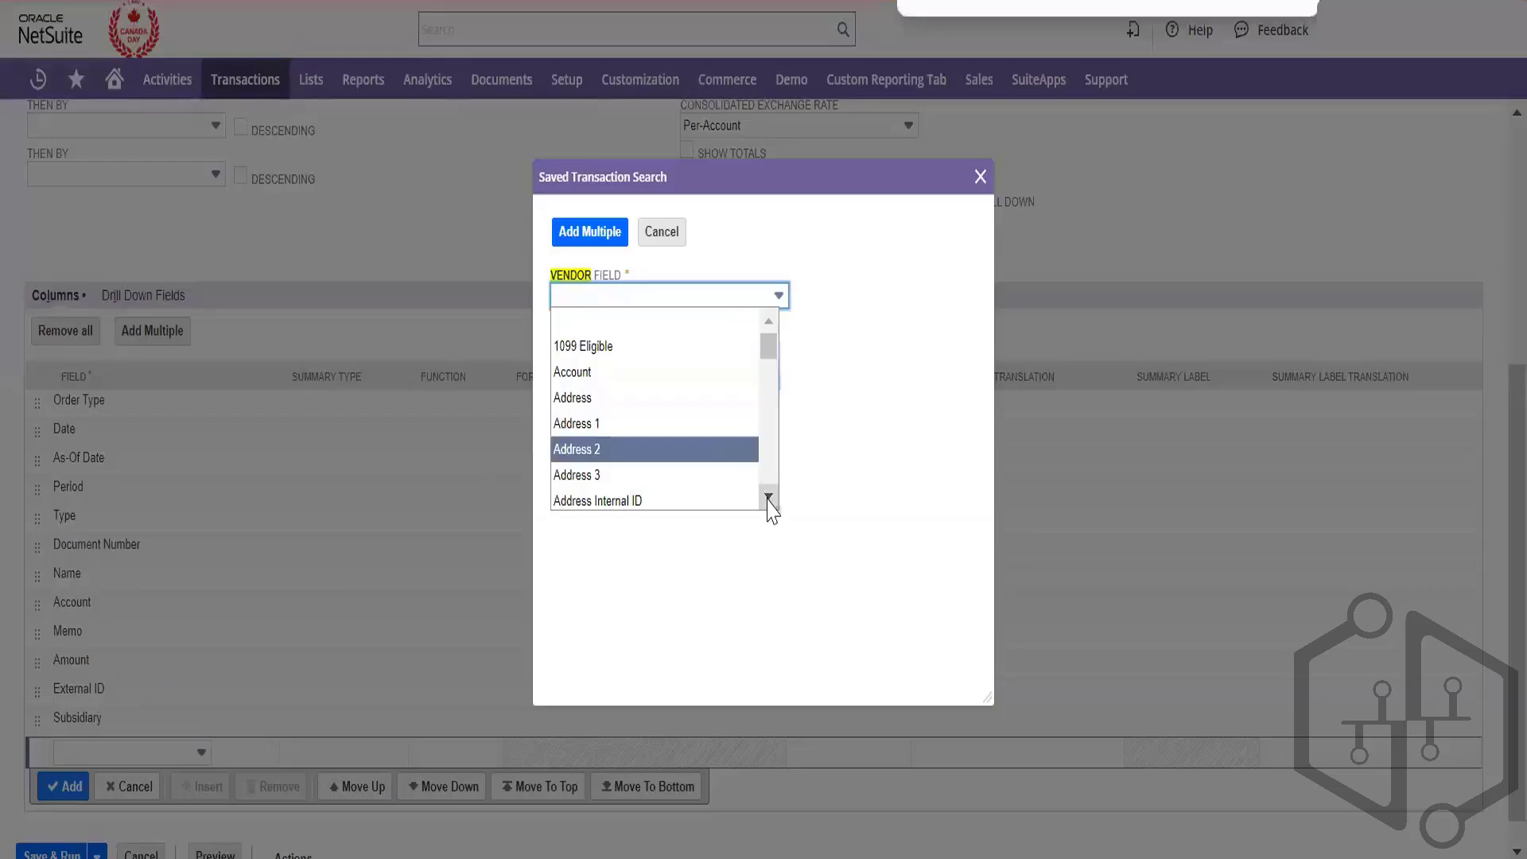
pyautogui.scroll(-3, 771, 508)
pyautogui.scroll(-2, 771, 509)
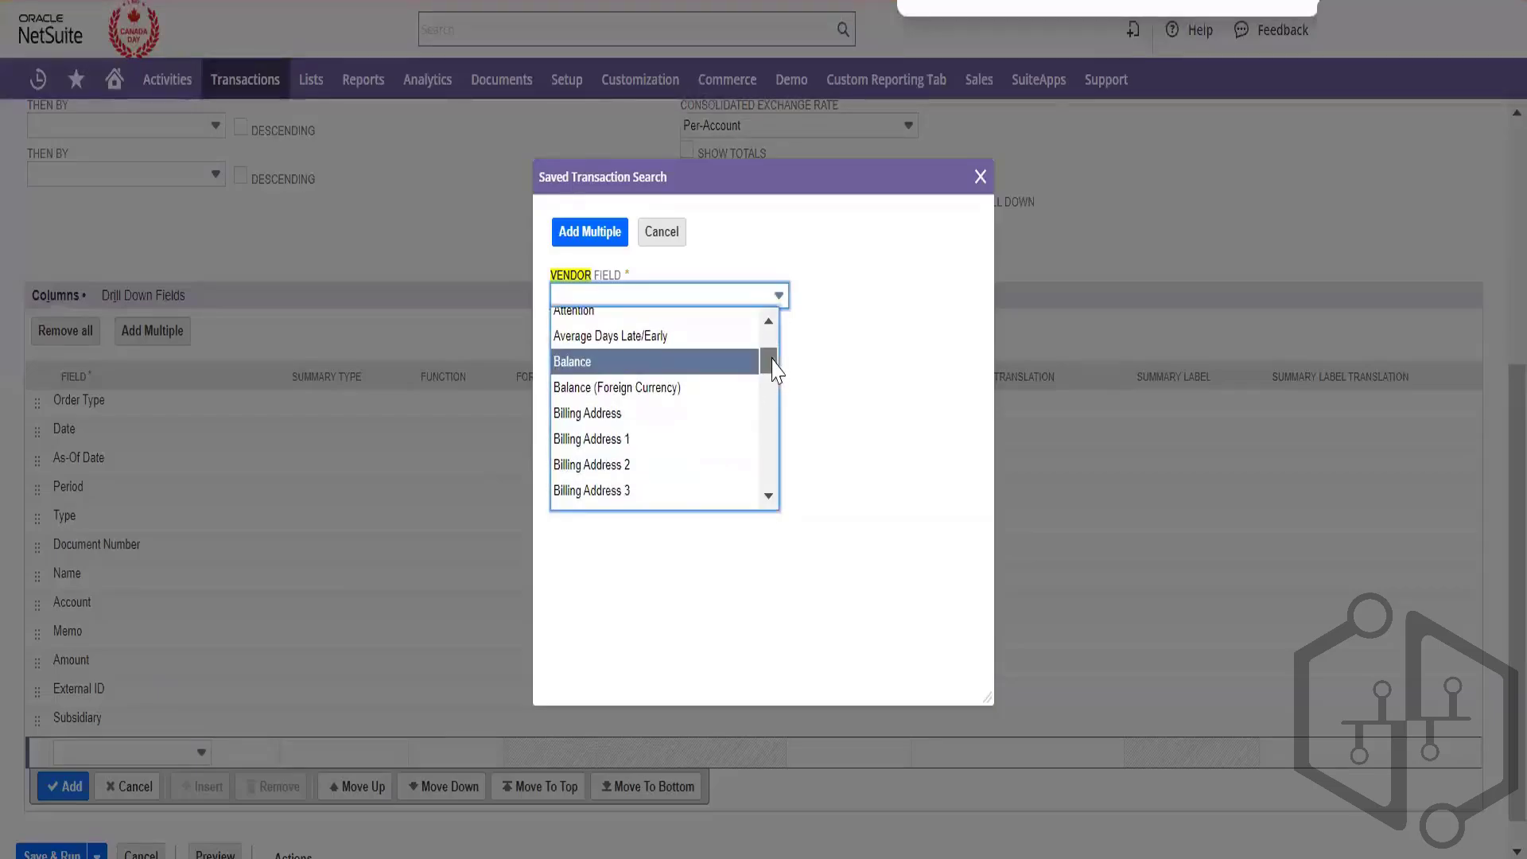
pyautogui.moveTo(770, 368)
pyautogui.mouseDown()
pyautogui.moveTo(758, 395)
pyautogui.moveTo(754, 379)
pyautogui.mouseUp()
pyautogui.scroll(3, 765, 326)
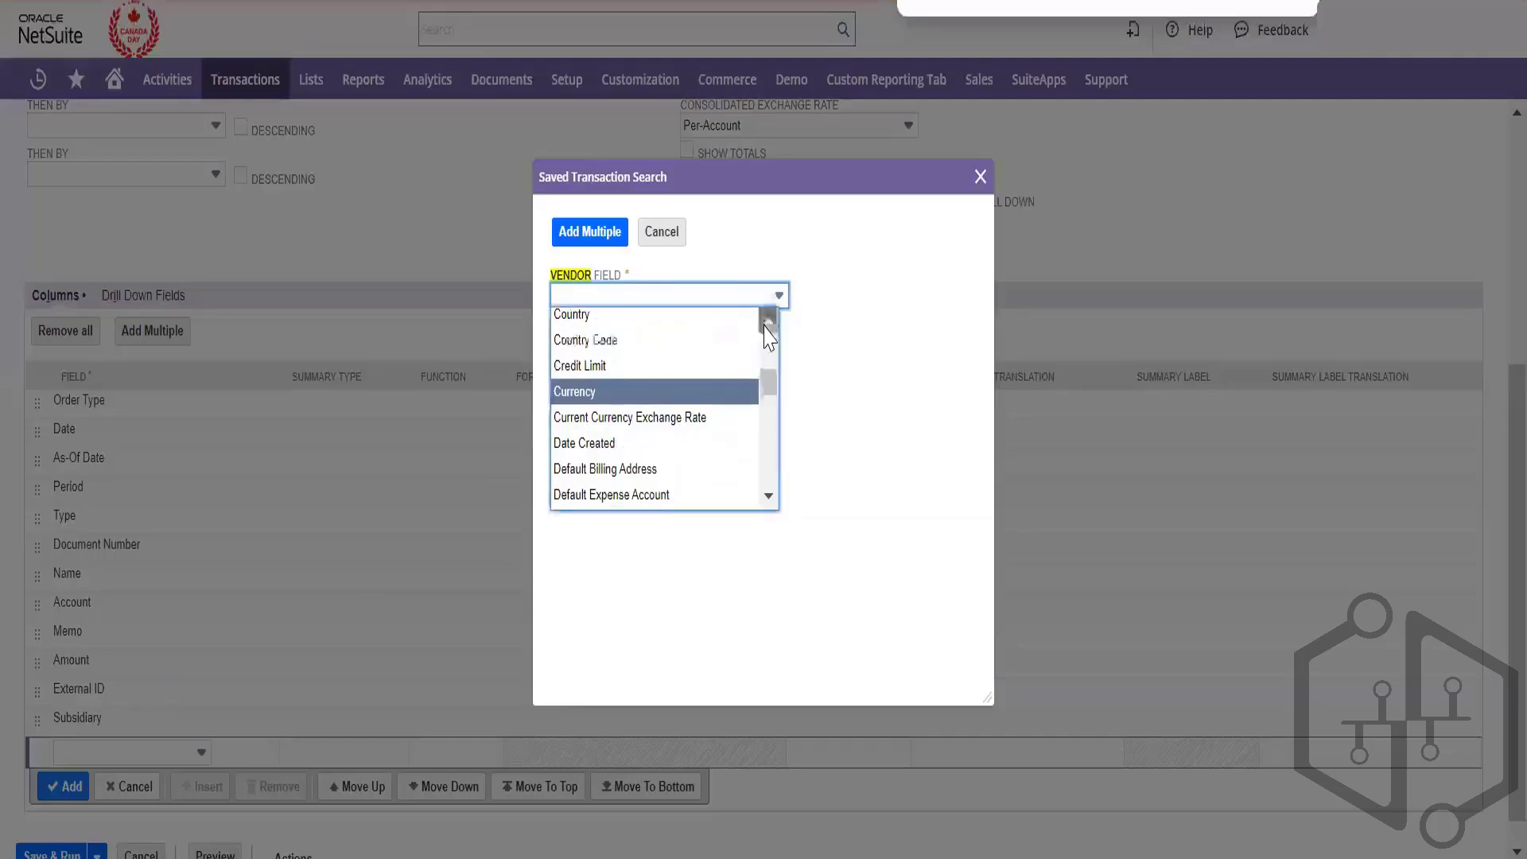
pyautogui.click(676, 451)
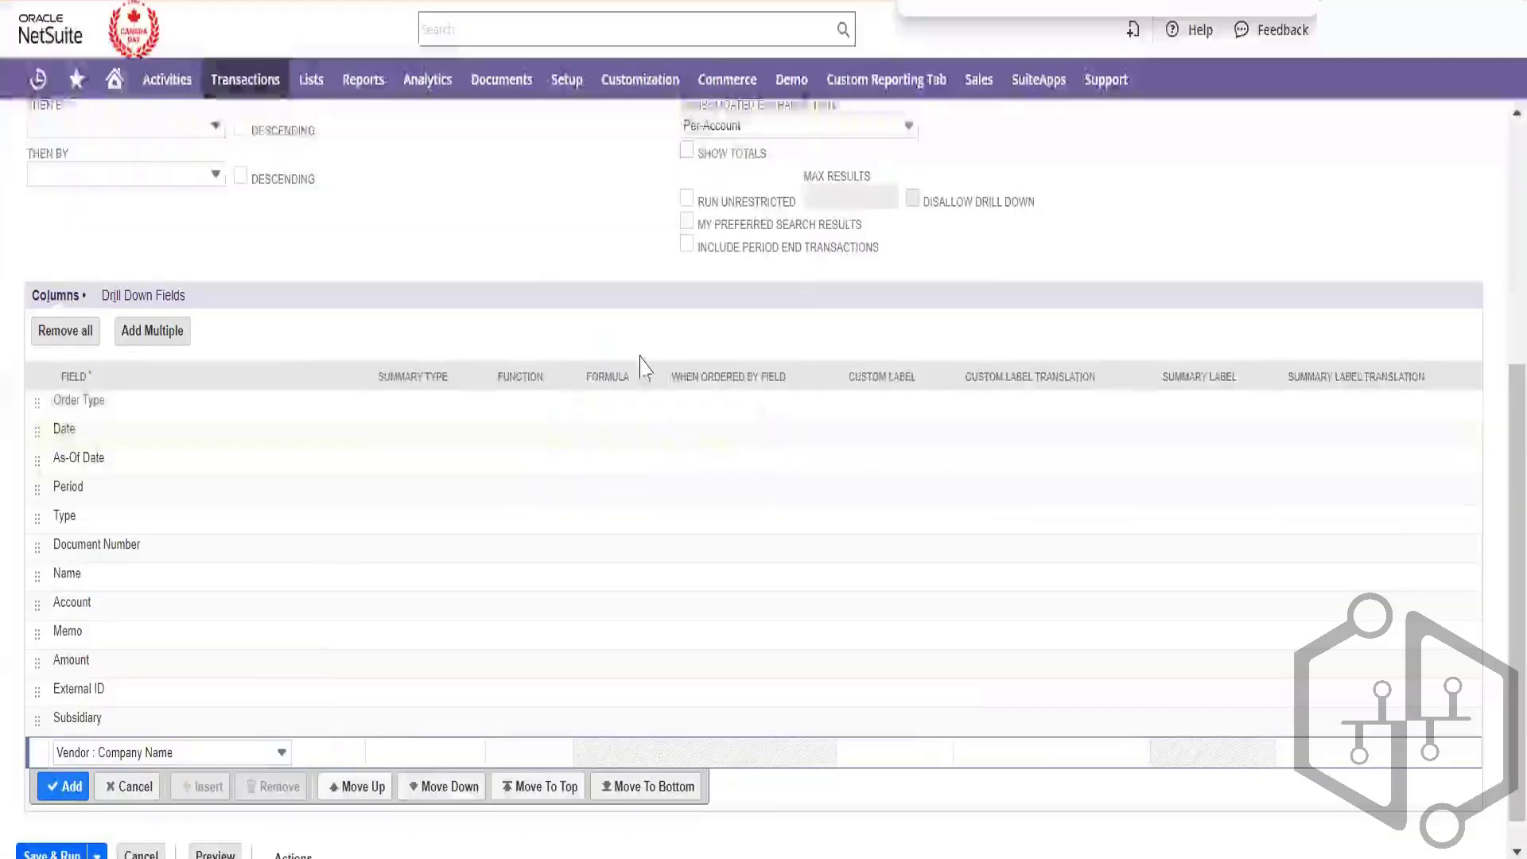
pyautogui.click(71, 787)
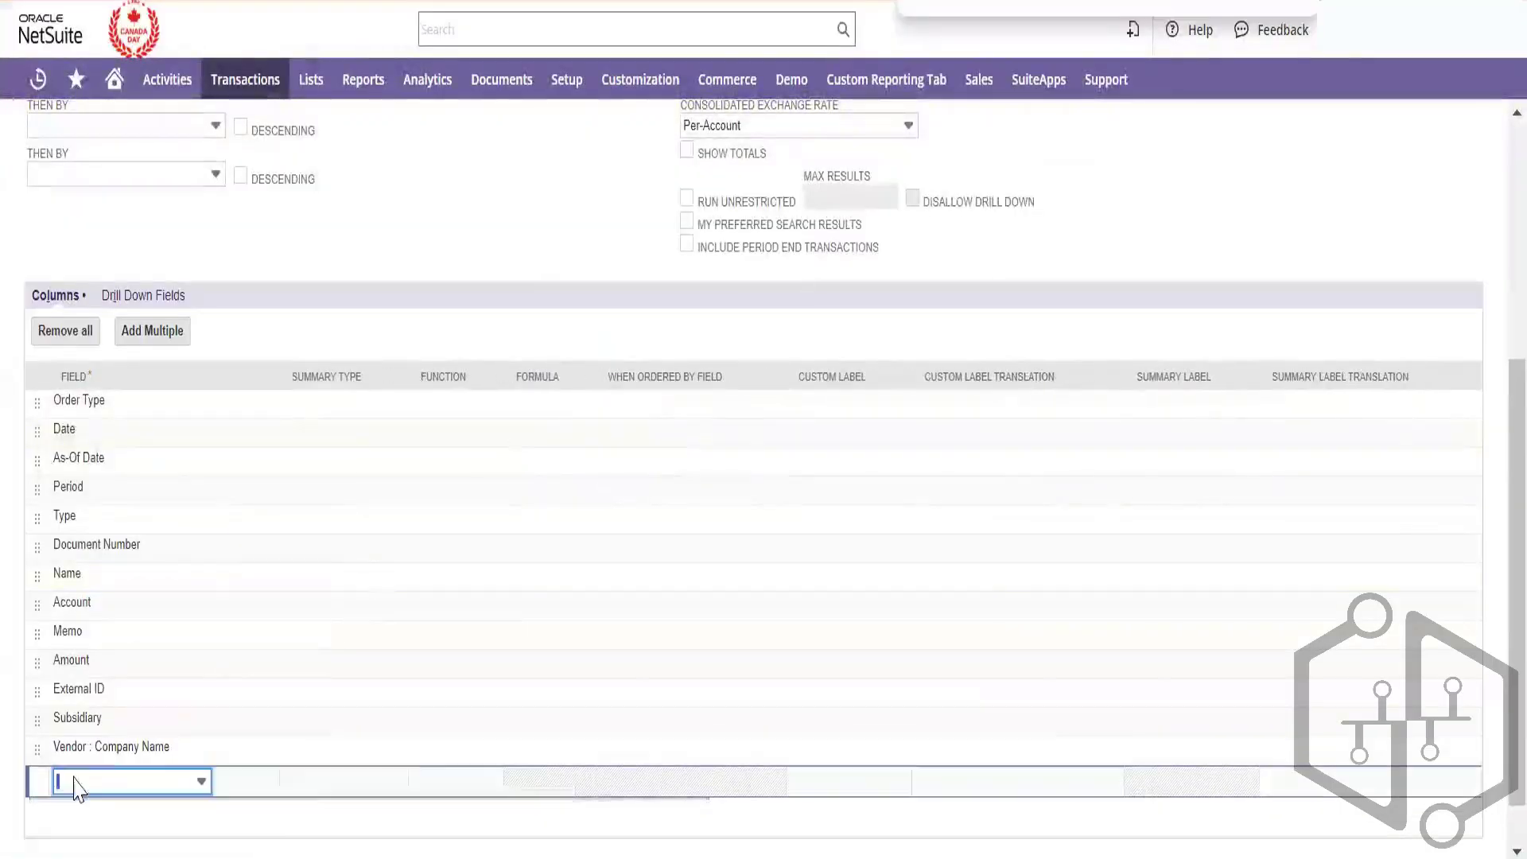
# - For another results column, look up "vendor" among the available fields and open the User Fields selection
pyautogui.click(141, 784)
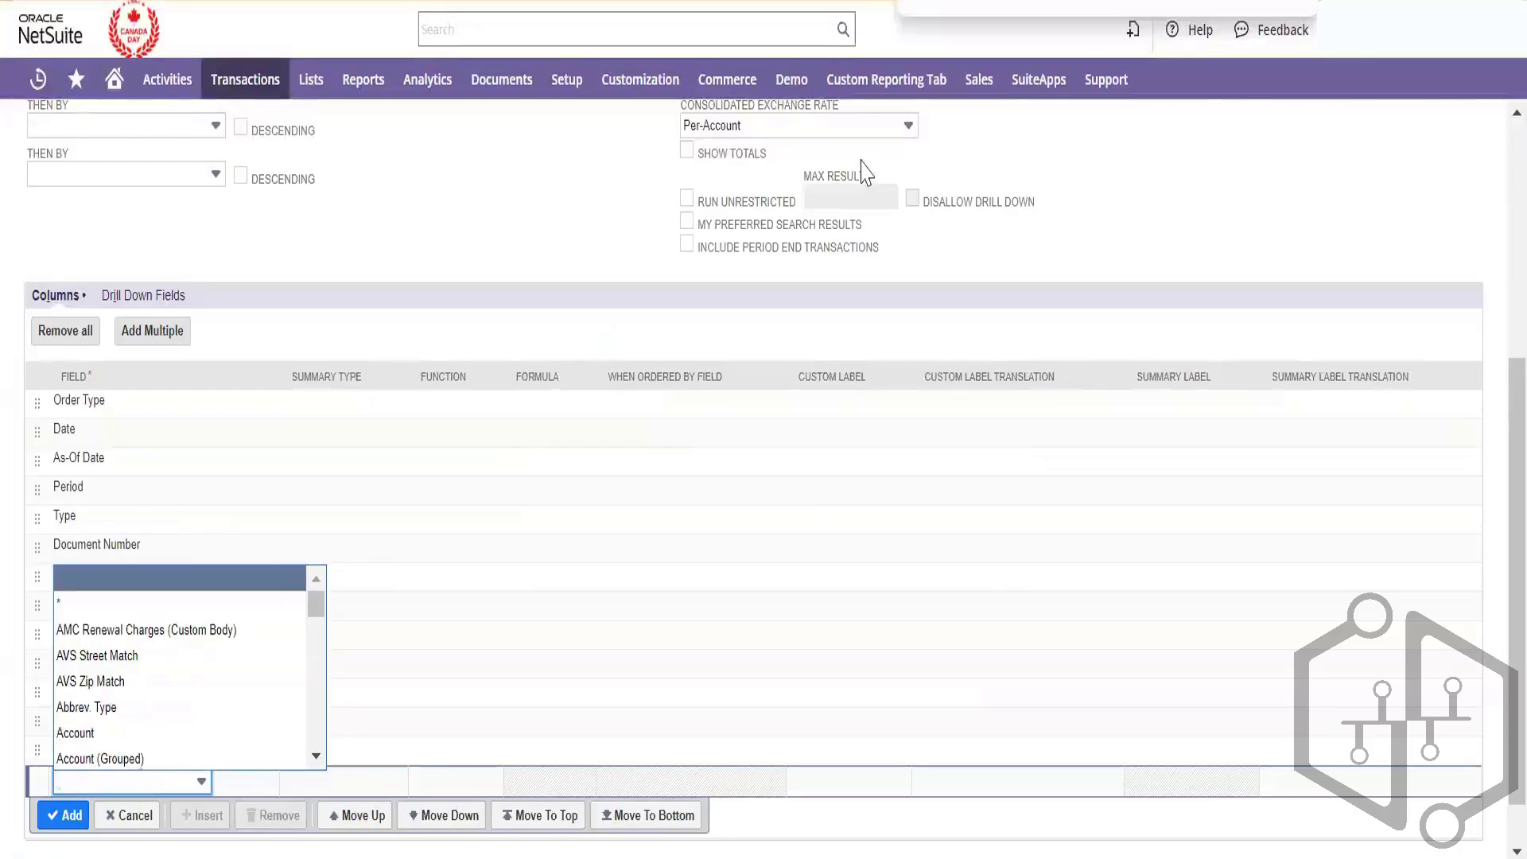
pyautogui.press('Down')
pyautogui.press('Down')
pyautogui.press('Down')
pyautogui.press('Down')
pyautogui.write('vendor')
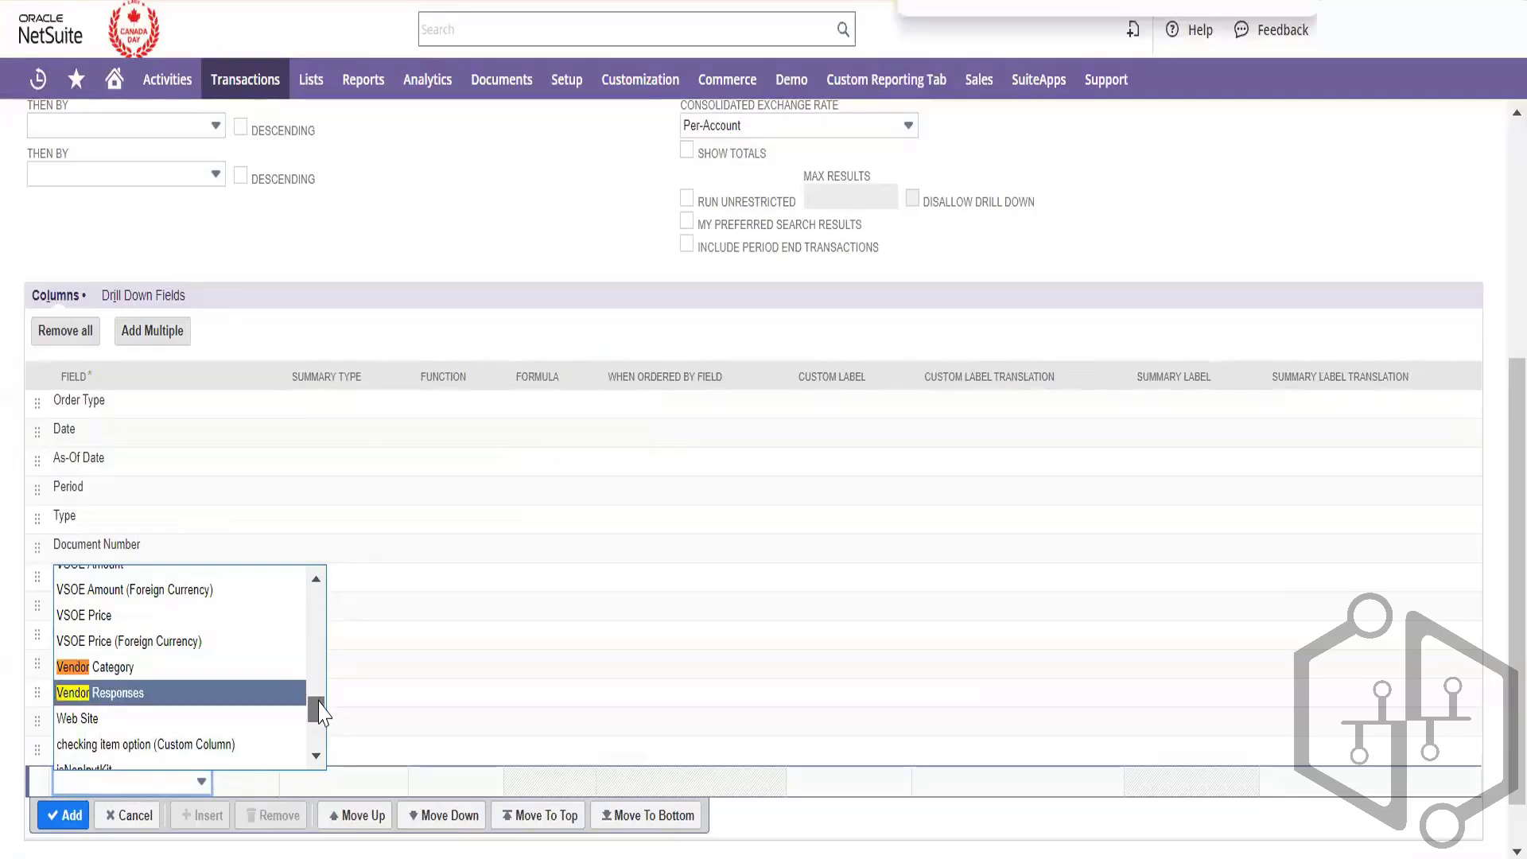
pyautogui.moveTo(320, 710); pyautogui.dragTo(318, 749)
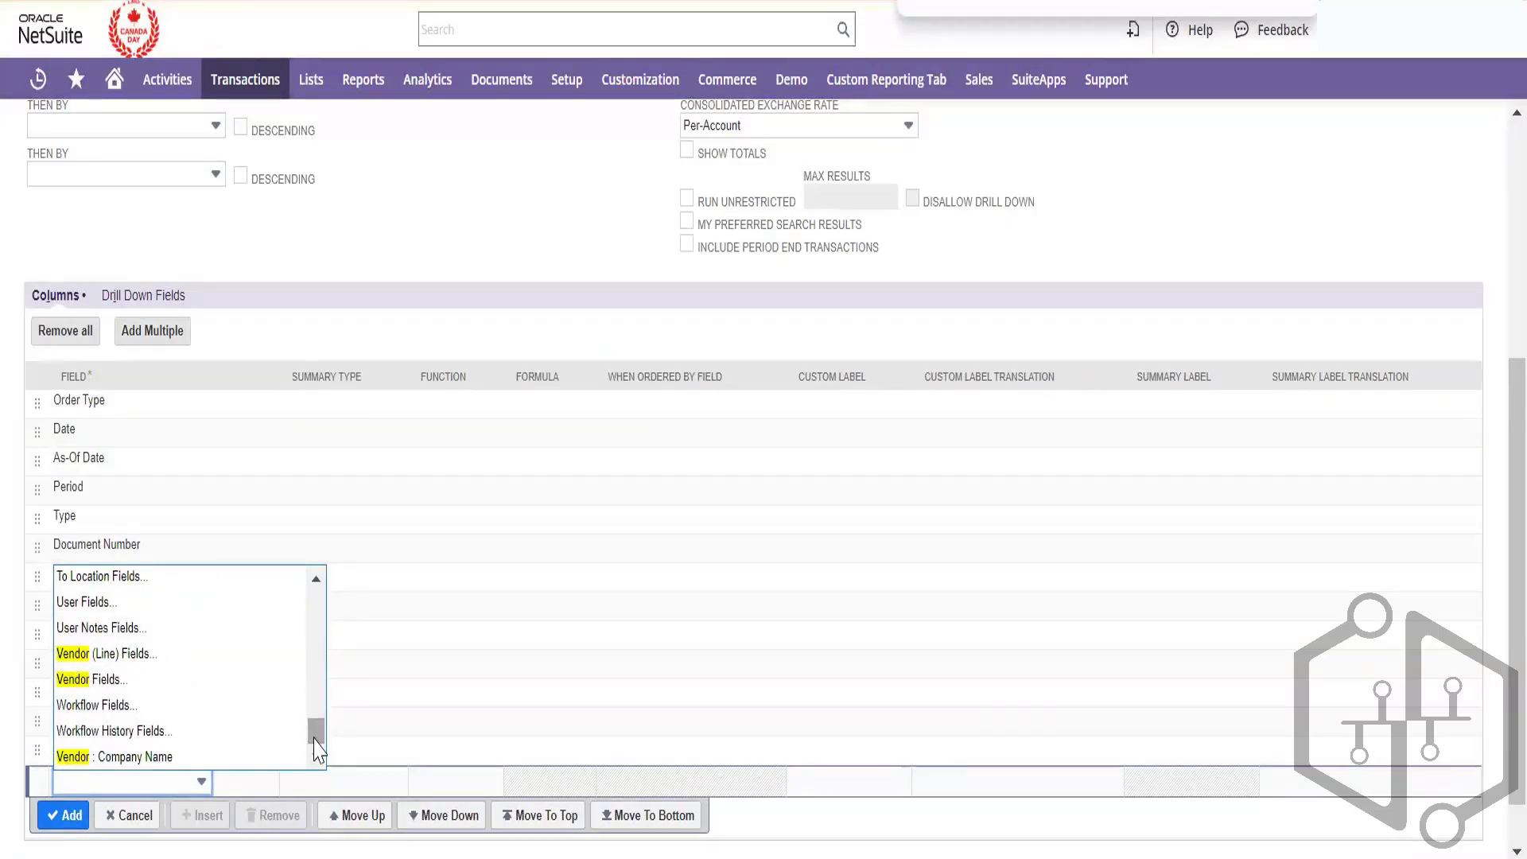
pyautogui.click(136, 607)
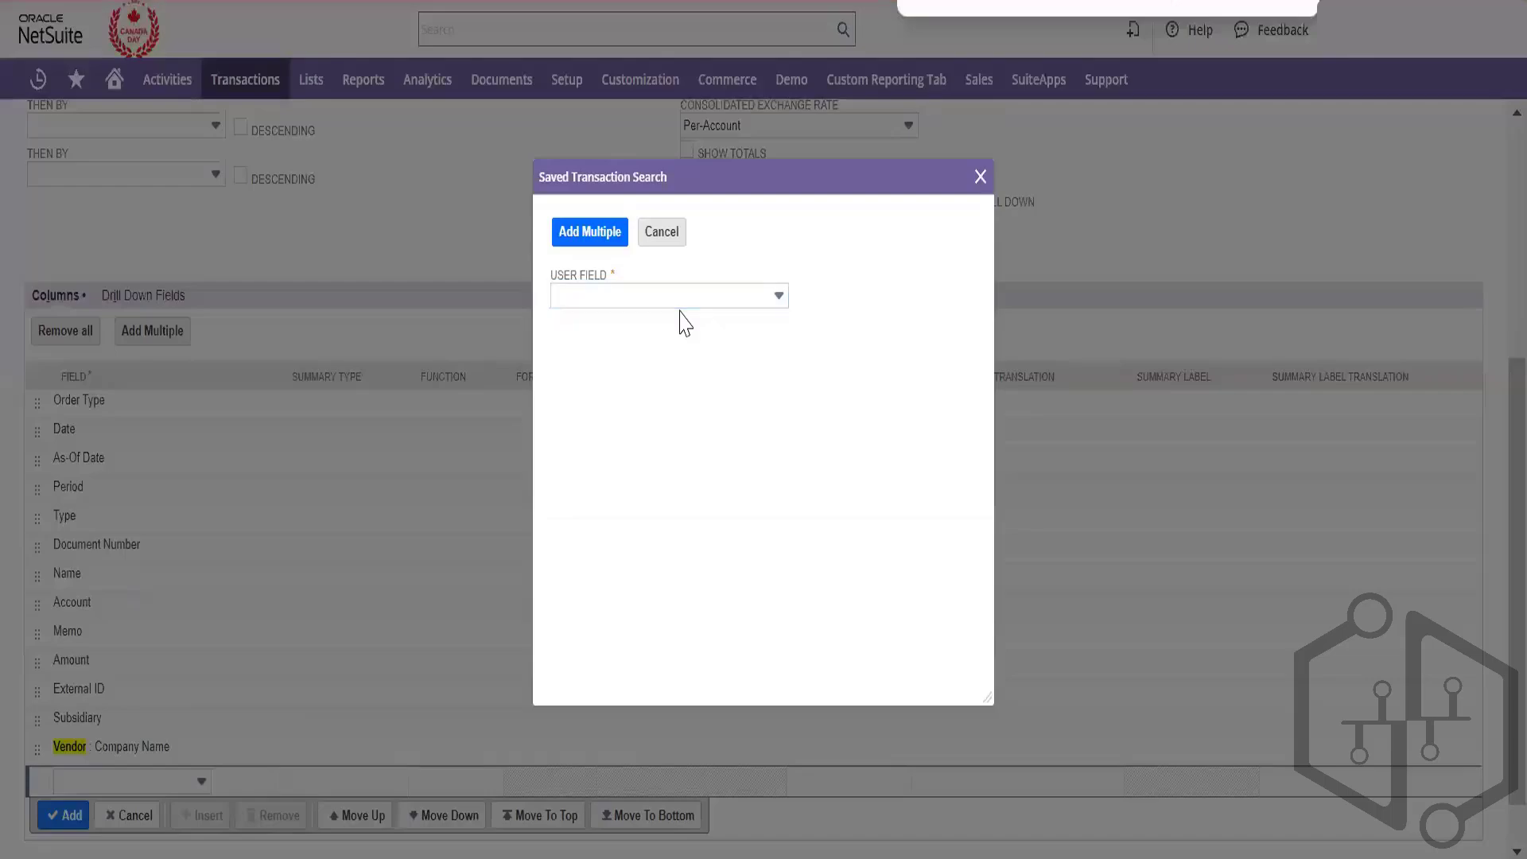
# - Choose Name as the user field and add it as a results column
pyautogui.click(686, 306)
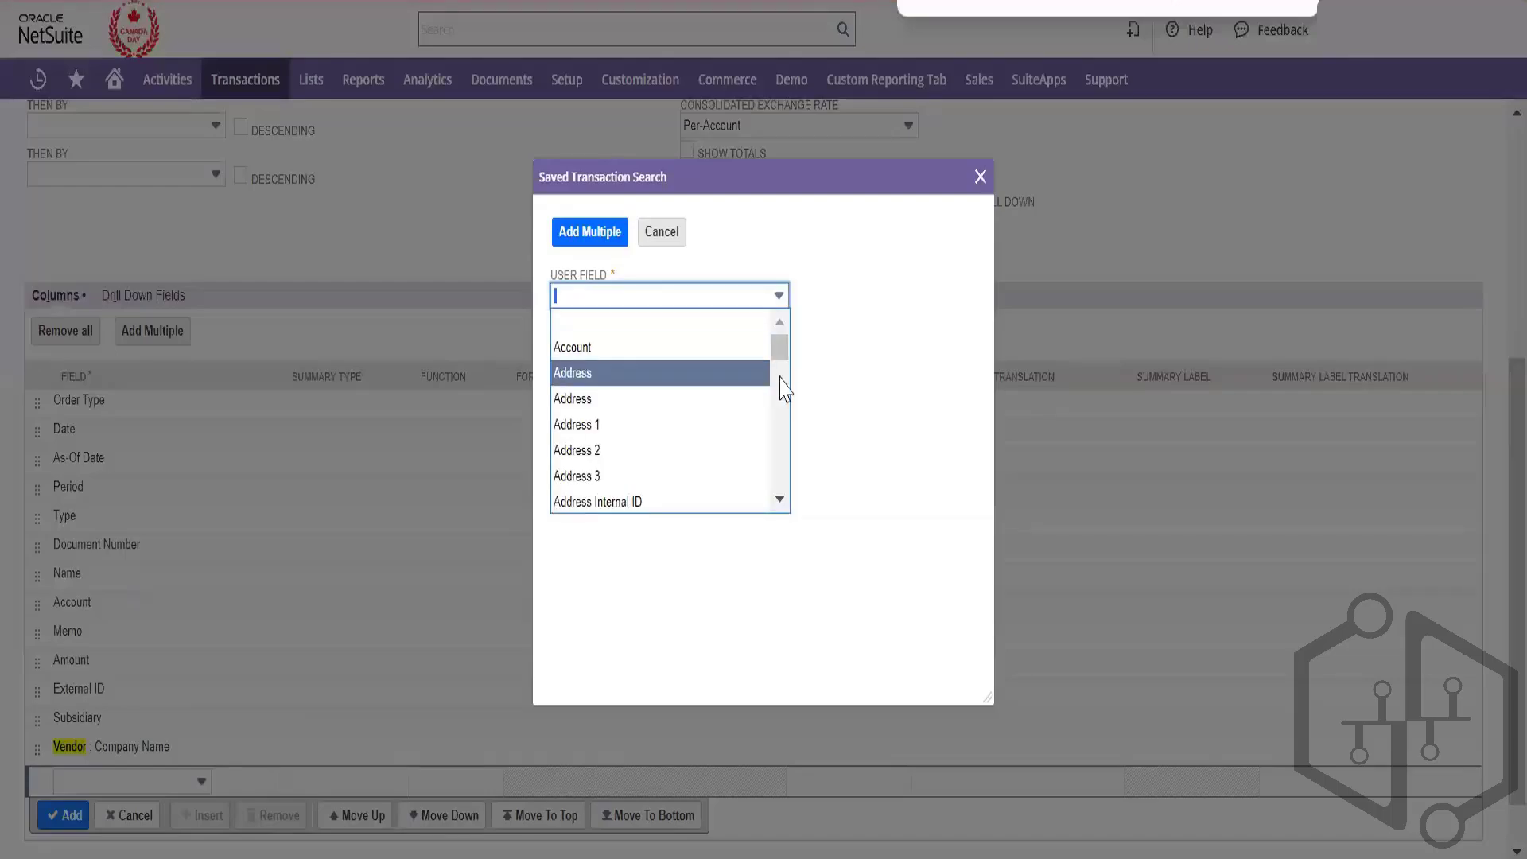
pyautogui.moveTo(785, 362); pyautogui.dragTo(773, 431)
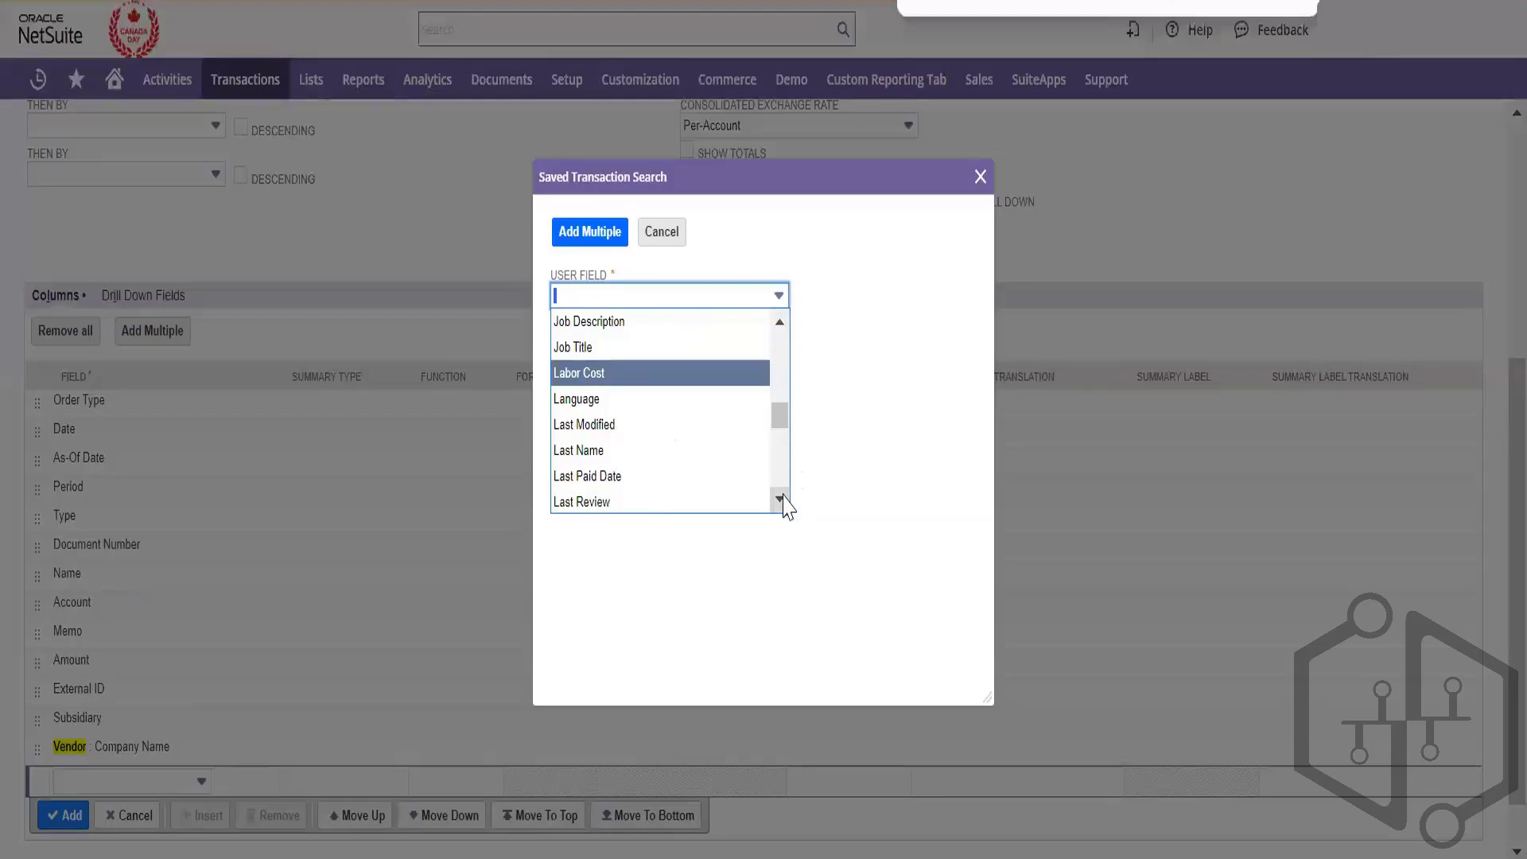
pyautogui.click(779, 500)
pyautogui.click(779, 499)
pyautogui.click(779, 500)
pyautogui.click(780, 499)
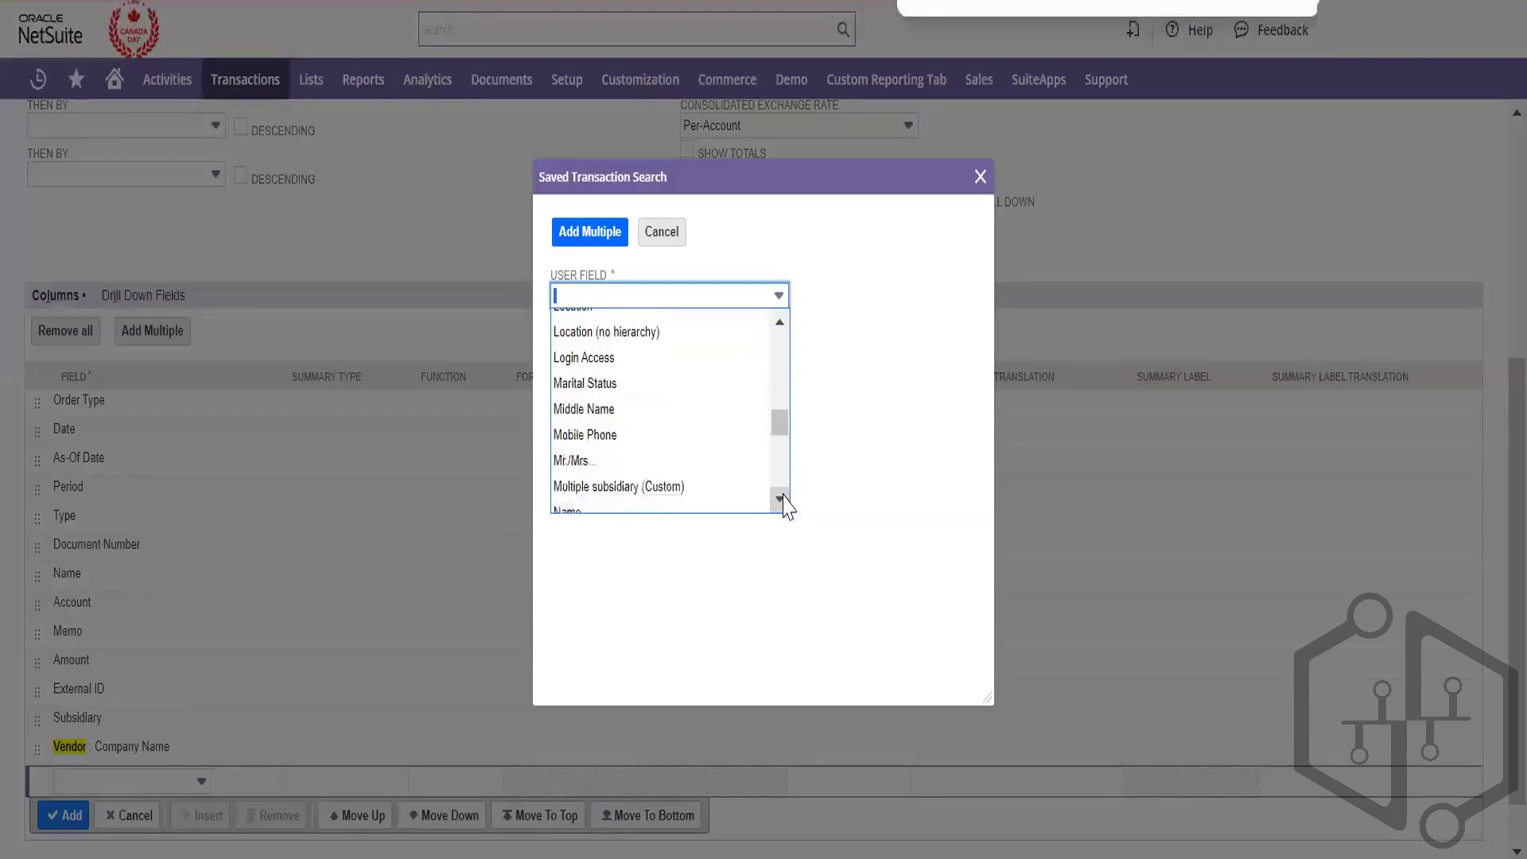
pyautogui.click(779, 499)
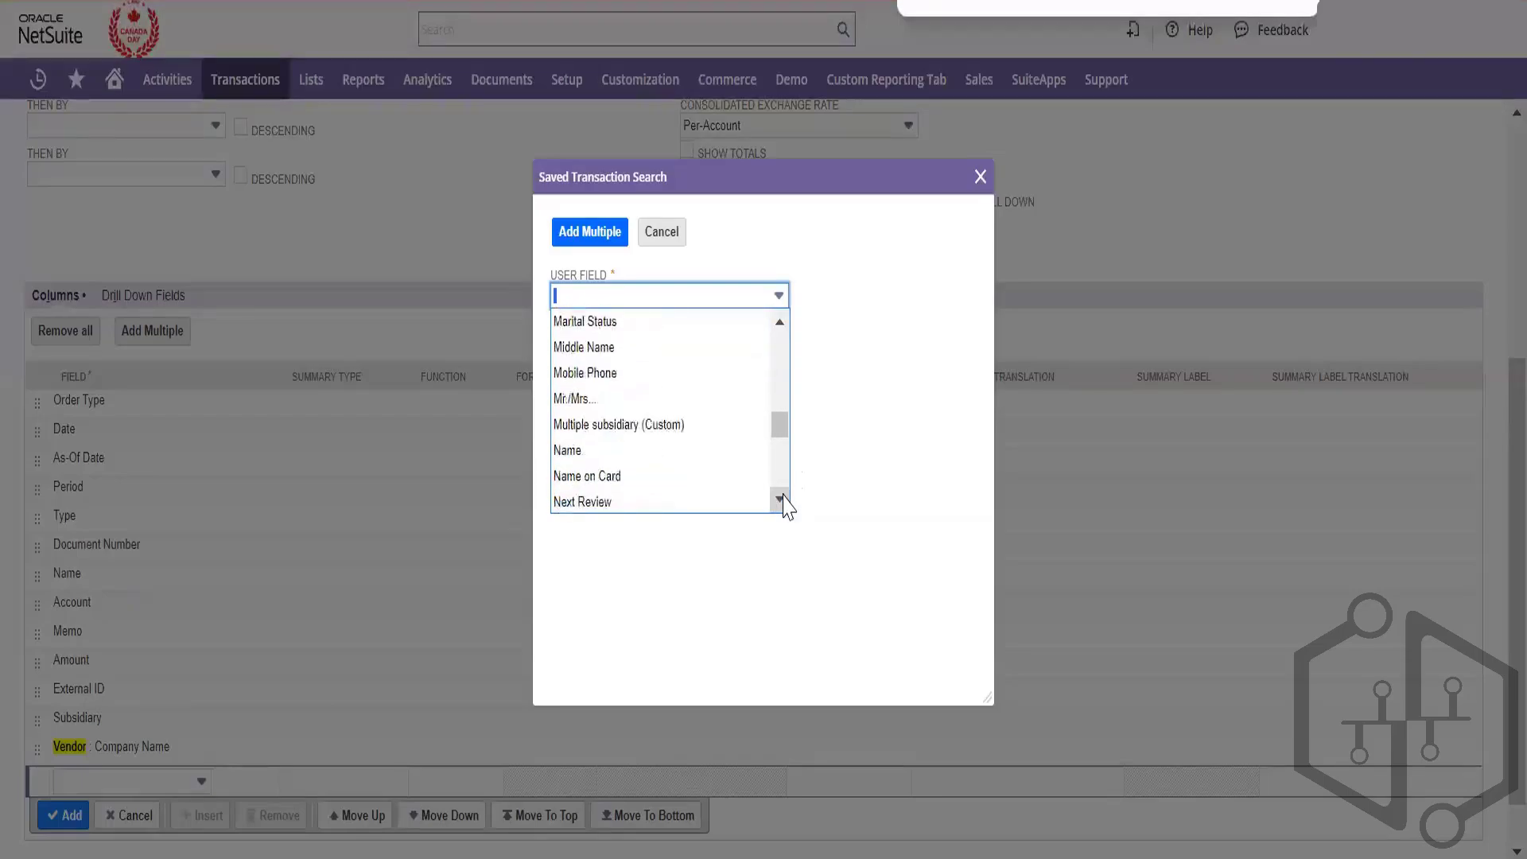
pyautogui.click(692, 453)
pyautogui.click(63, 815)
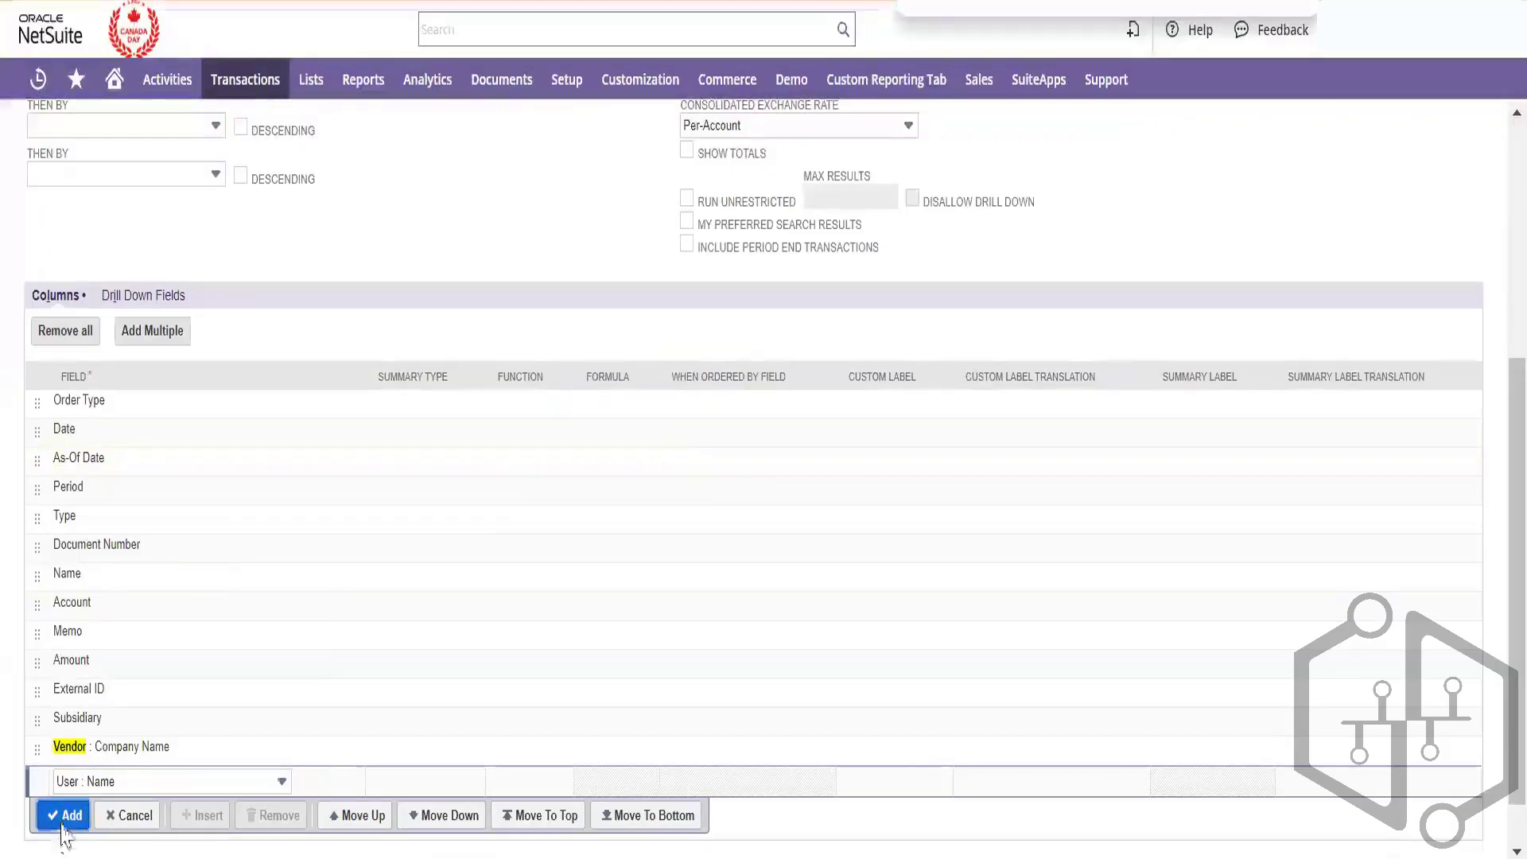
# - Return to the search criteria and enable the use of expressions
pyautogui.scroll(-1, 253, 720)
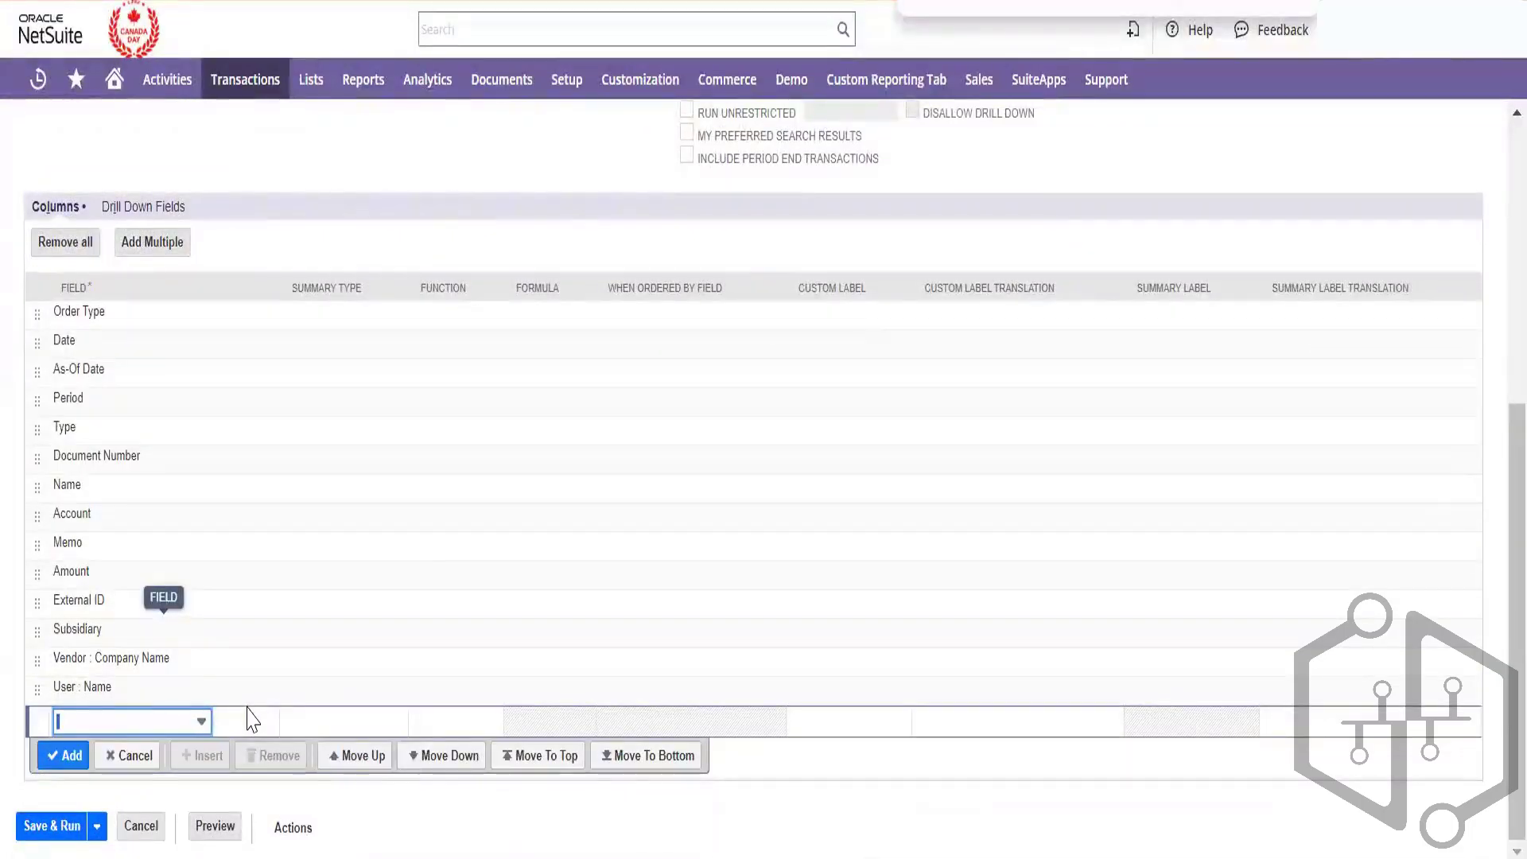
pyautogui.scroll(5, 253, 720)
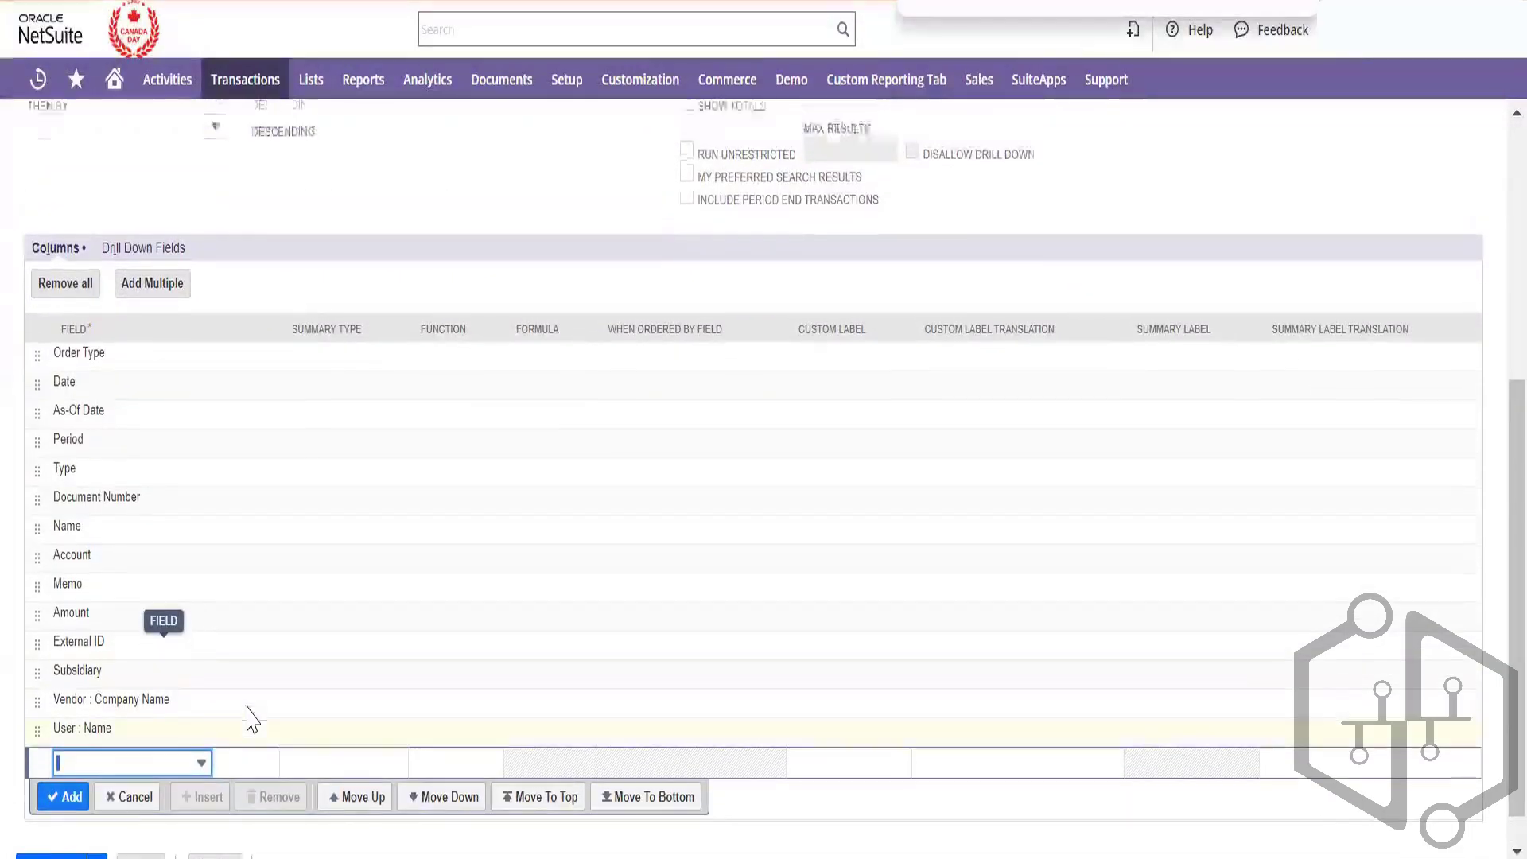
pyautogui.scroll(-2, 271, 710)
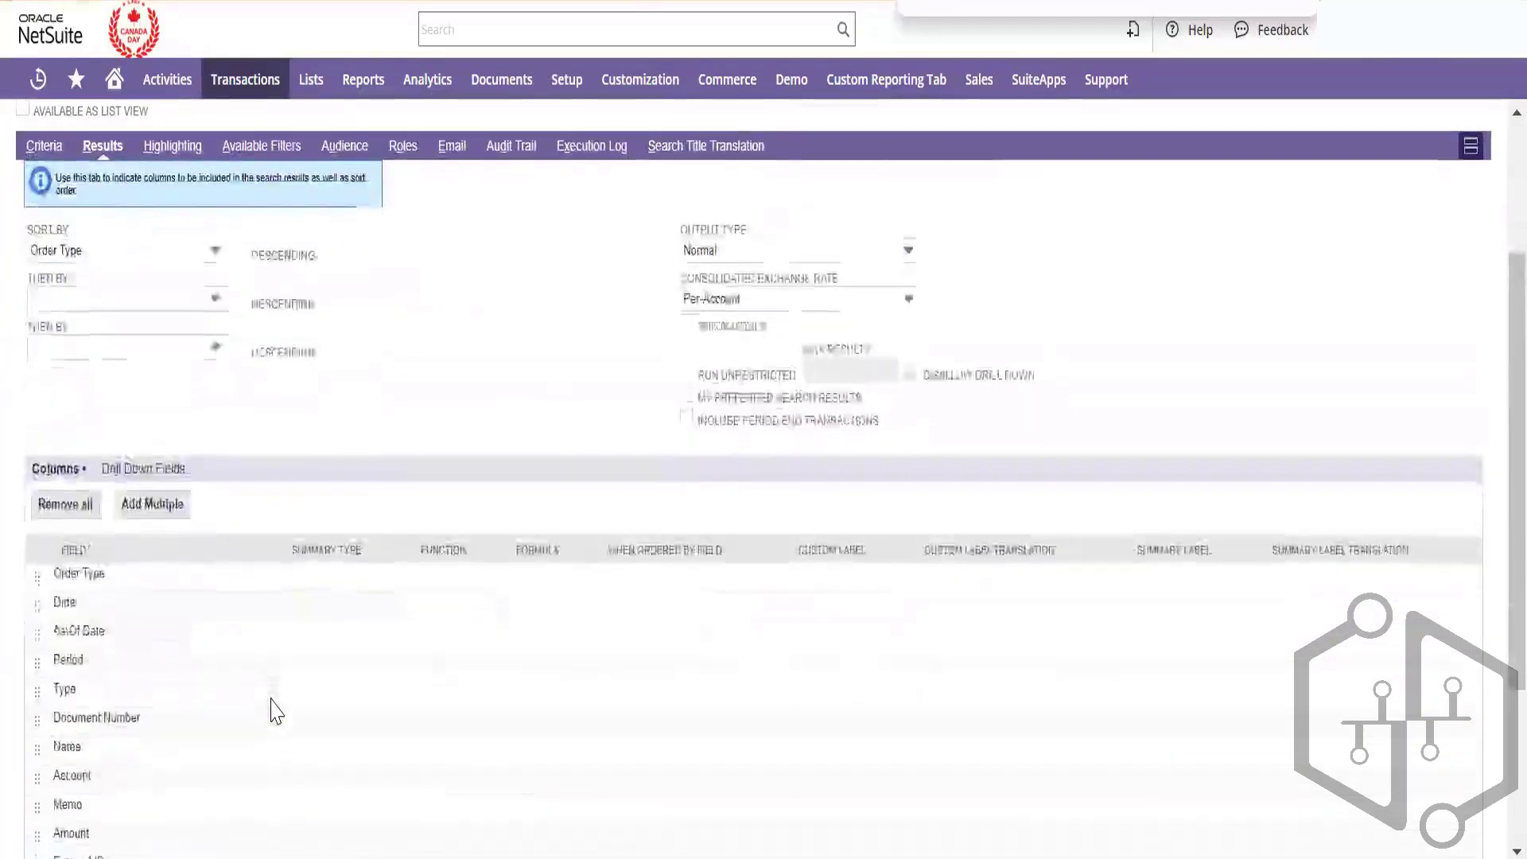
pyautogui.scroll(2, 270, 710)
pyautogui.scroll(1, 270, 710)
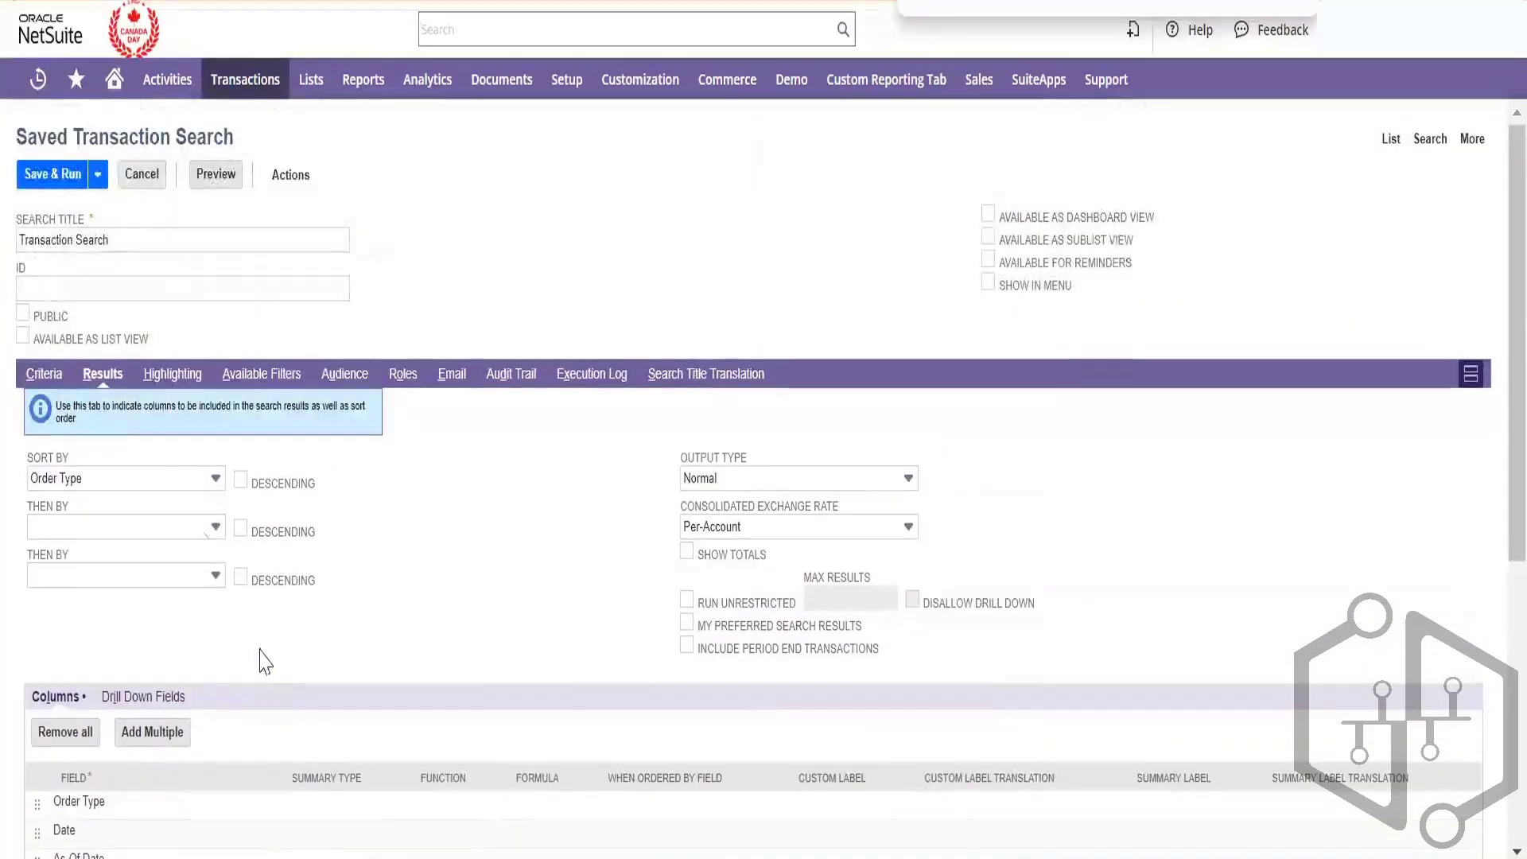
pyautogui.click(44, 374)
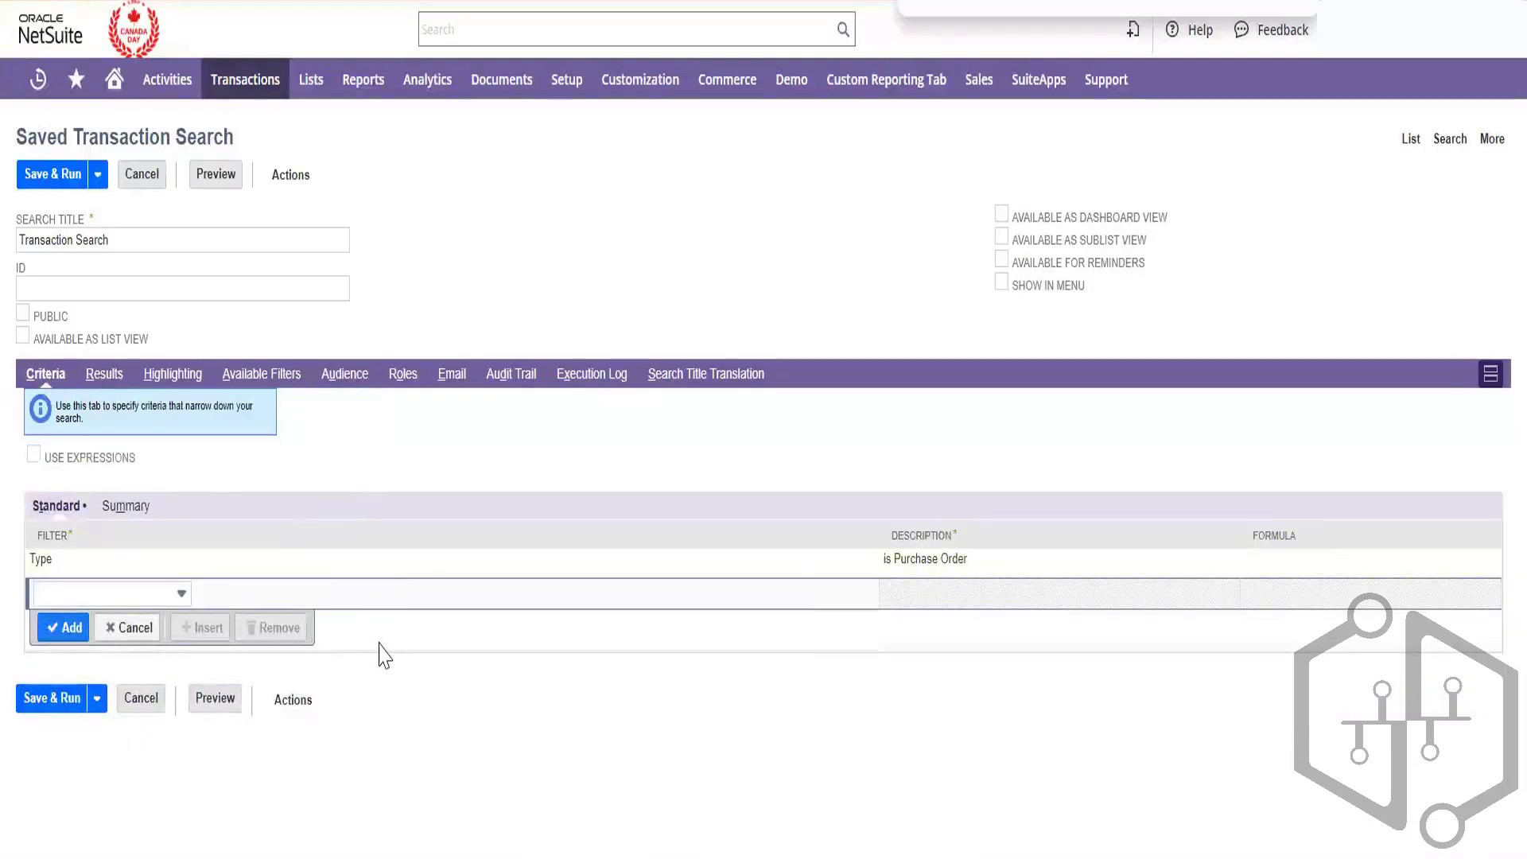
pyautogui.click(34, 460)
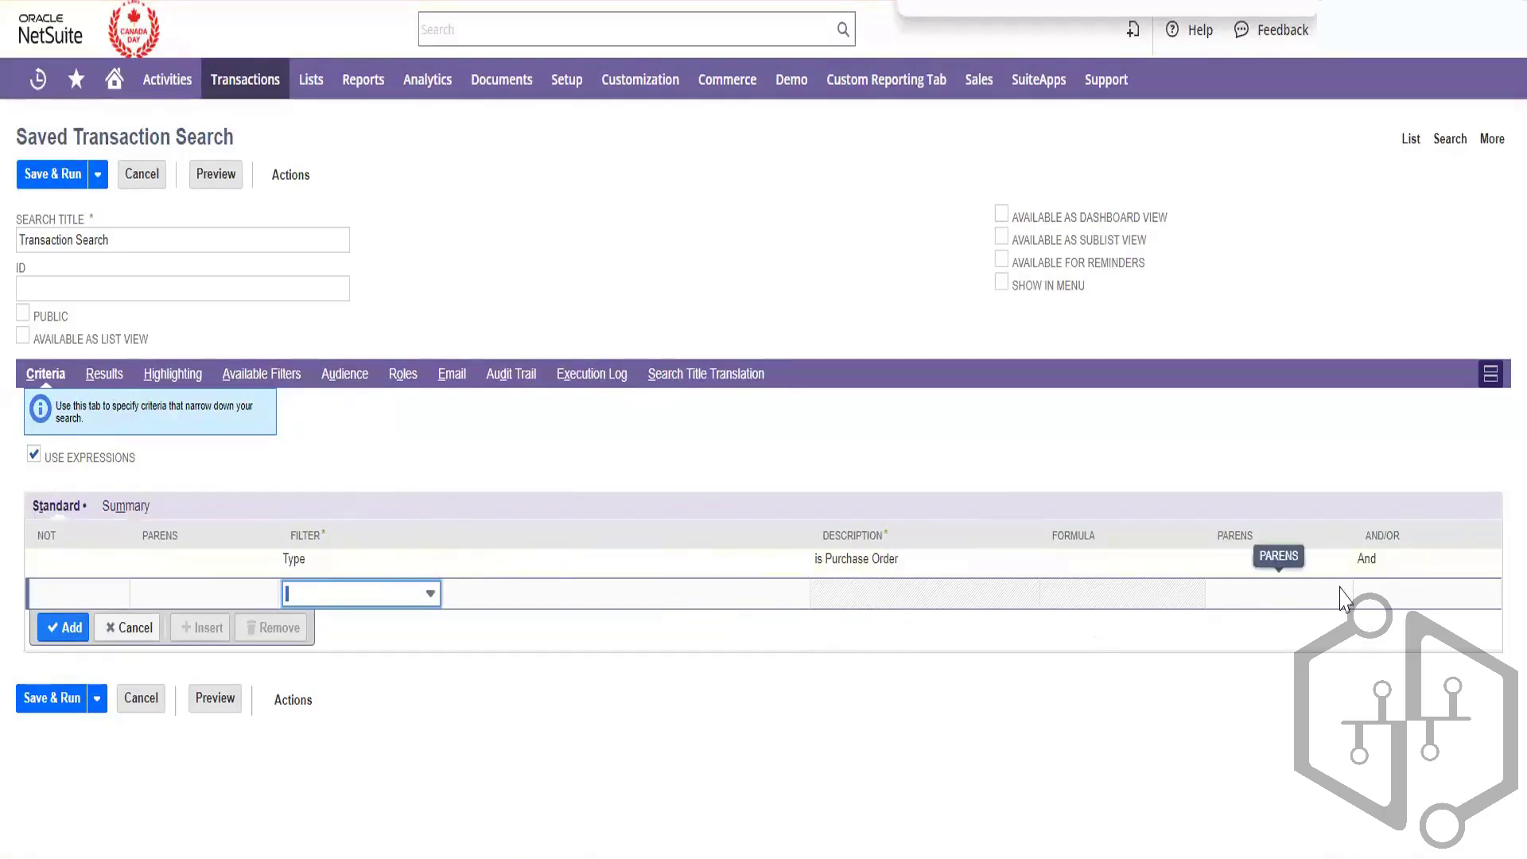
# - Set the logical operator of the Purchase Order criterion to Or
pyautogui.click(1367, 560)
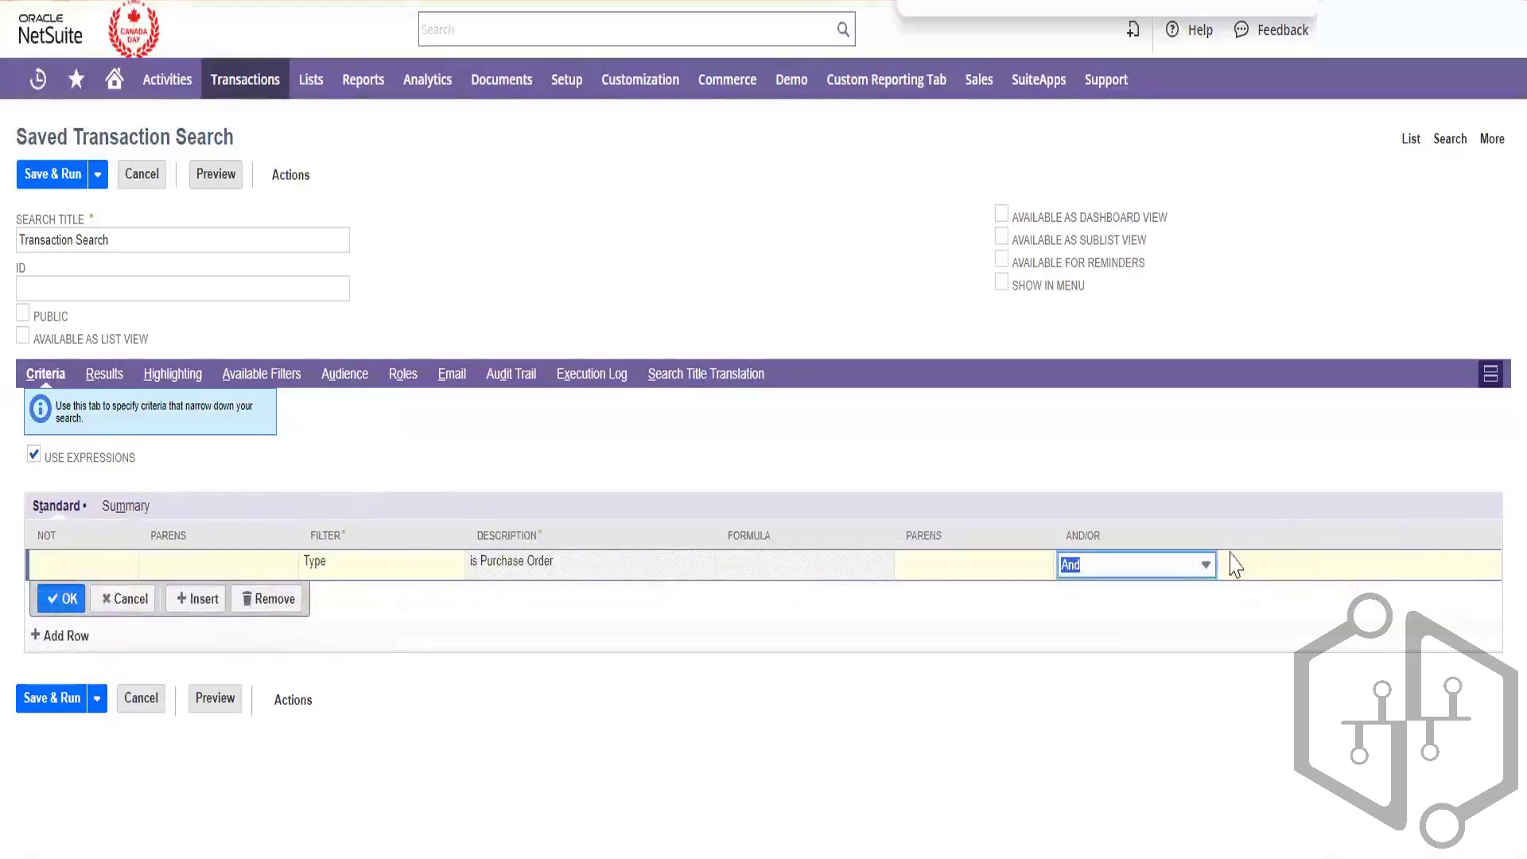
pyautogui.click(1204, 566)
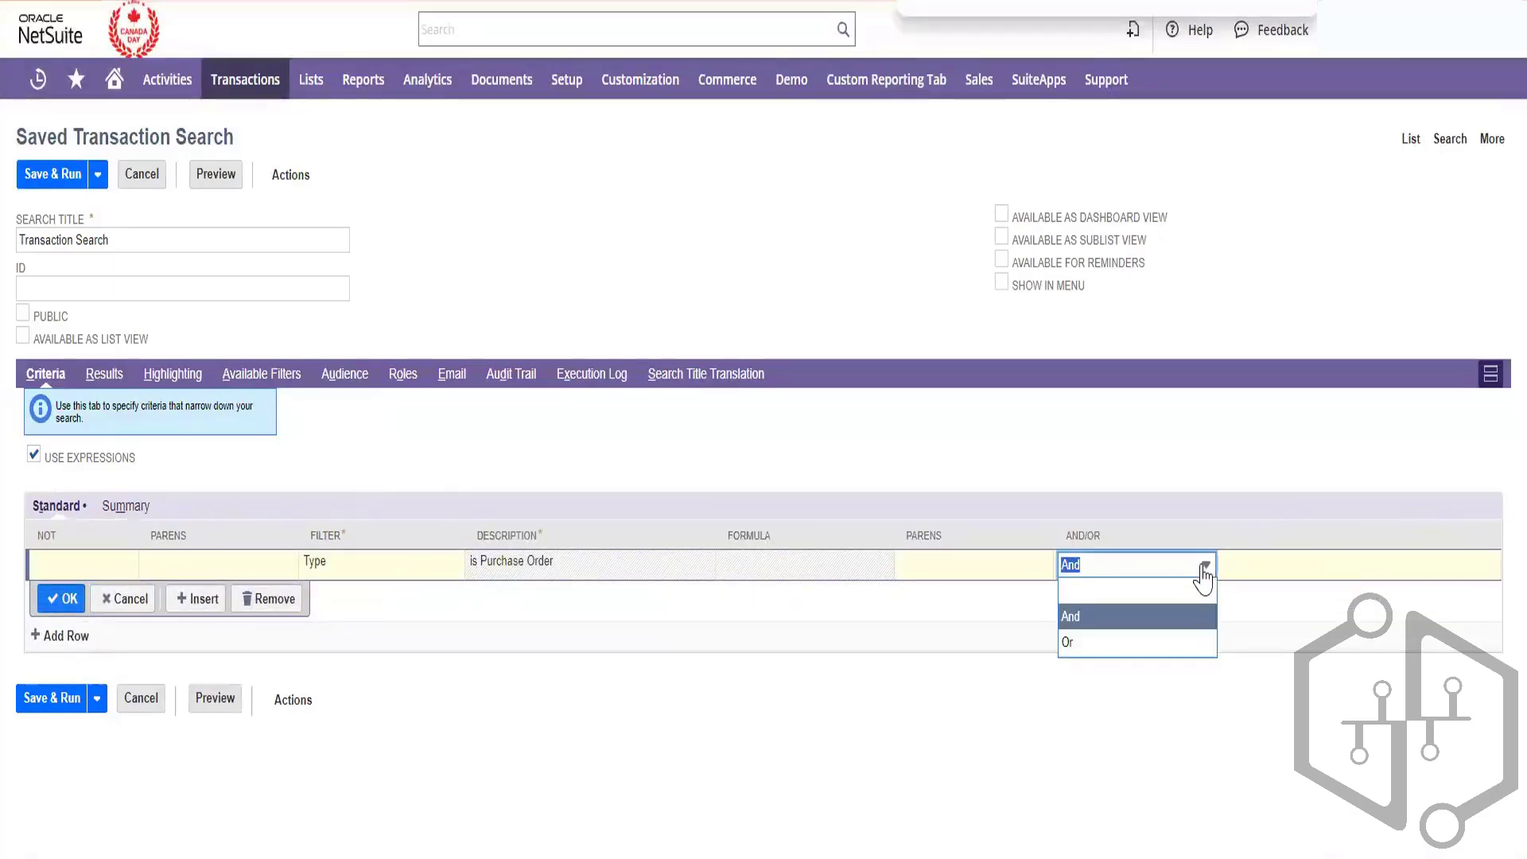
pyautogui.click(1166, 644)
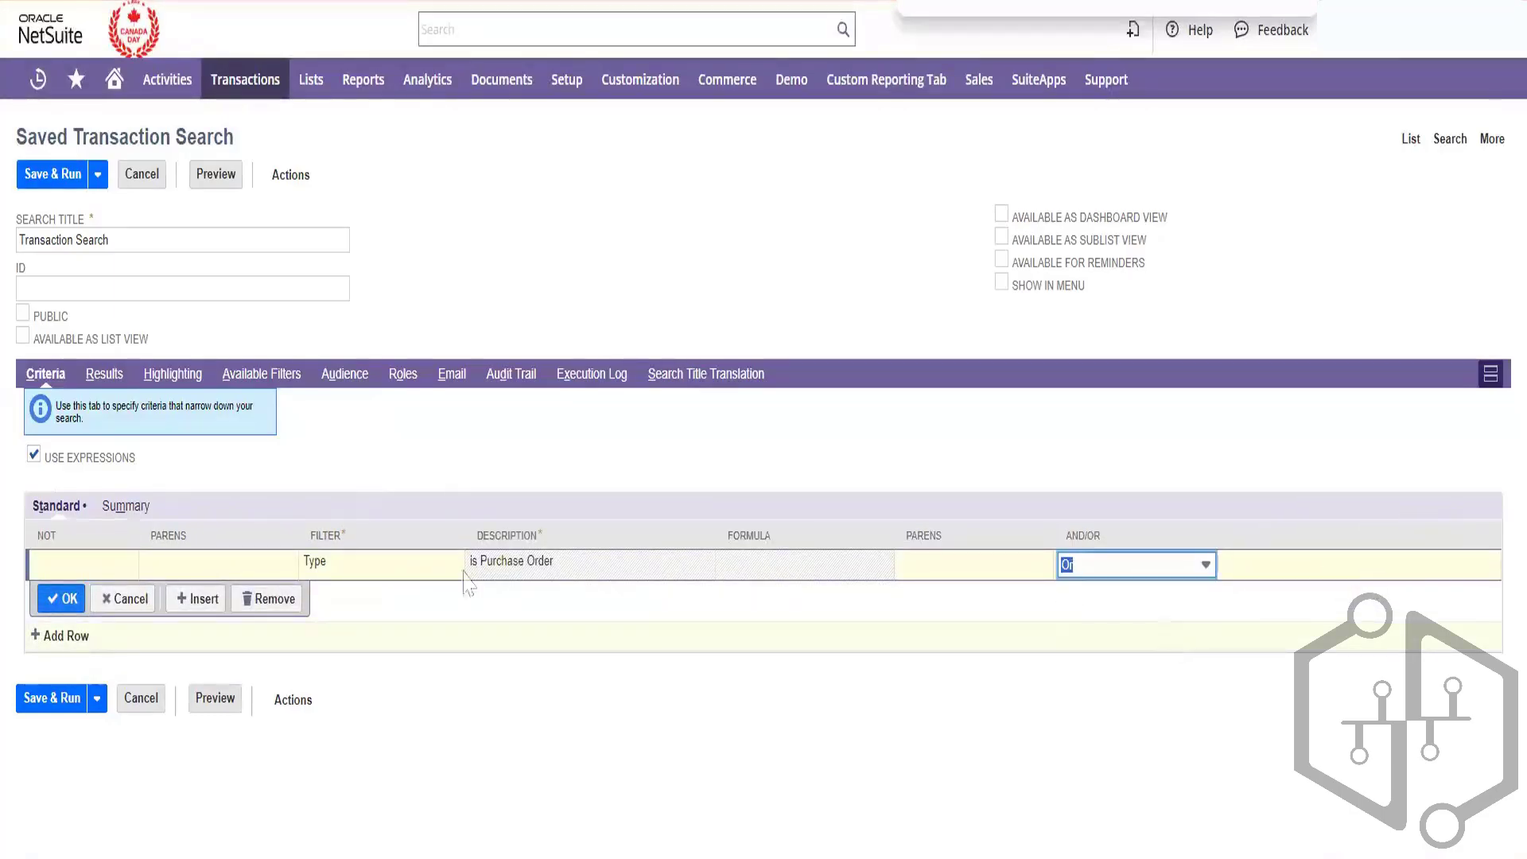
pyautogui.click(56, 595)
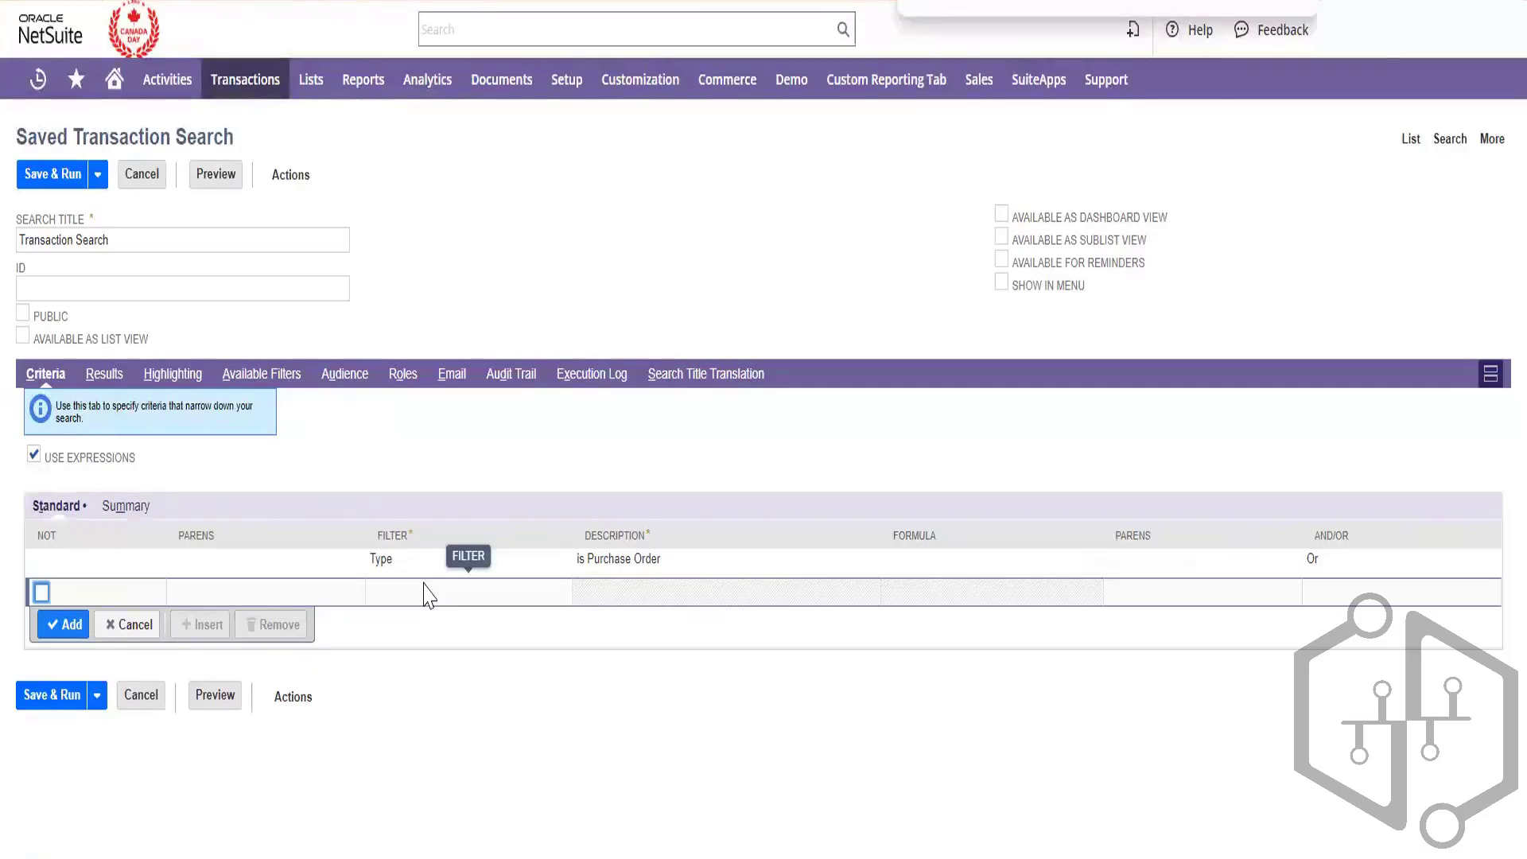
# - Start a second search criterion that filters on Type
pyautogui.click(430, 595)
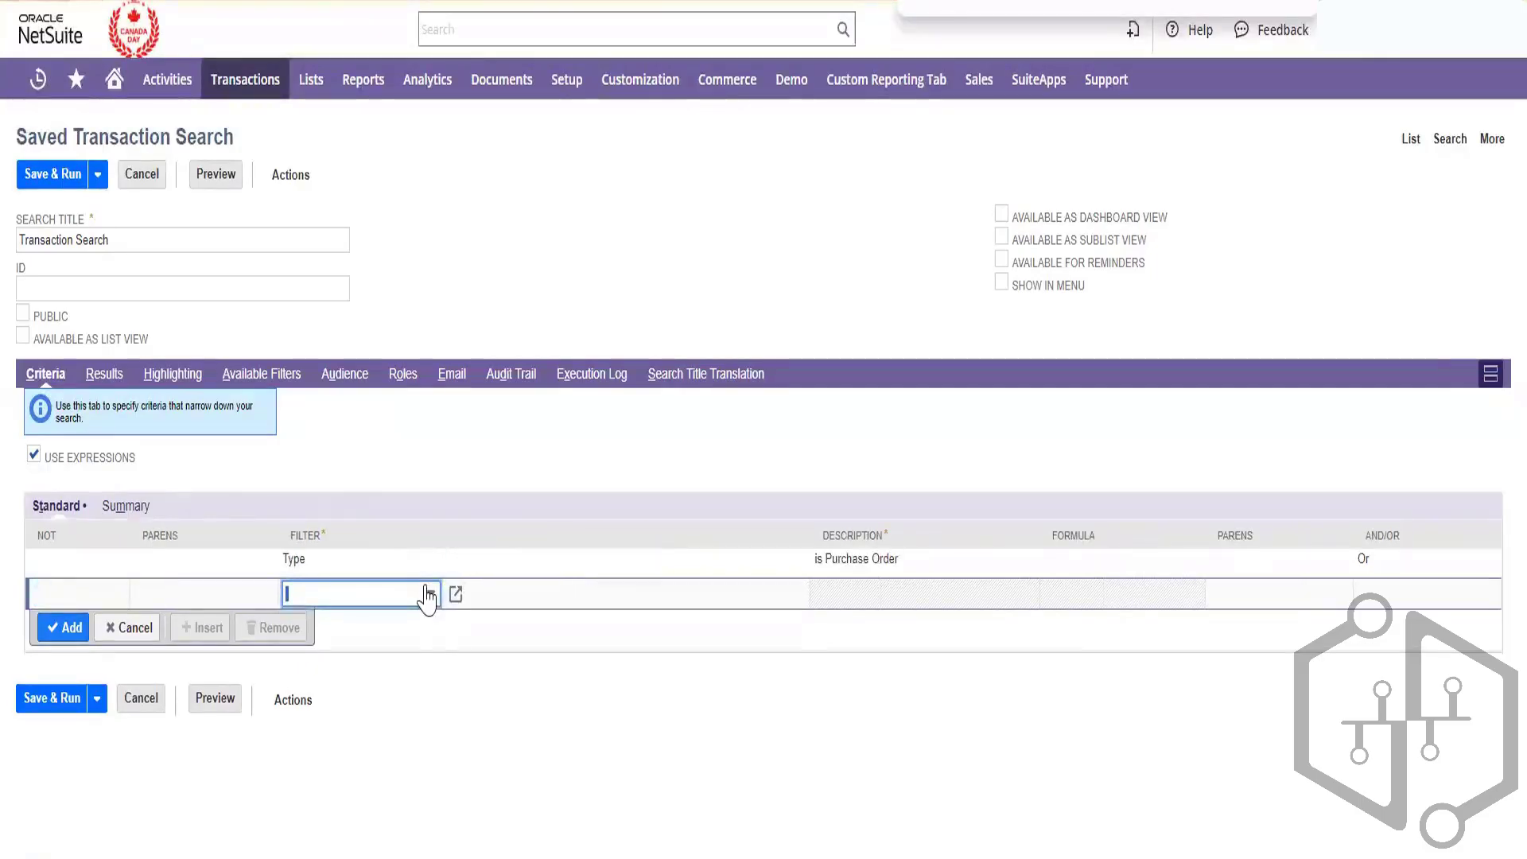
pyautogui.click(427, 595)
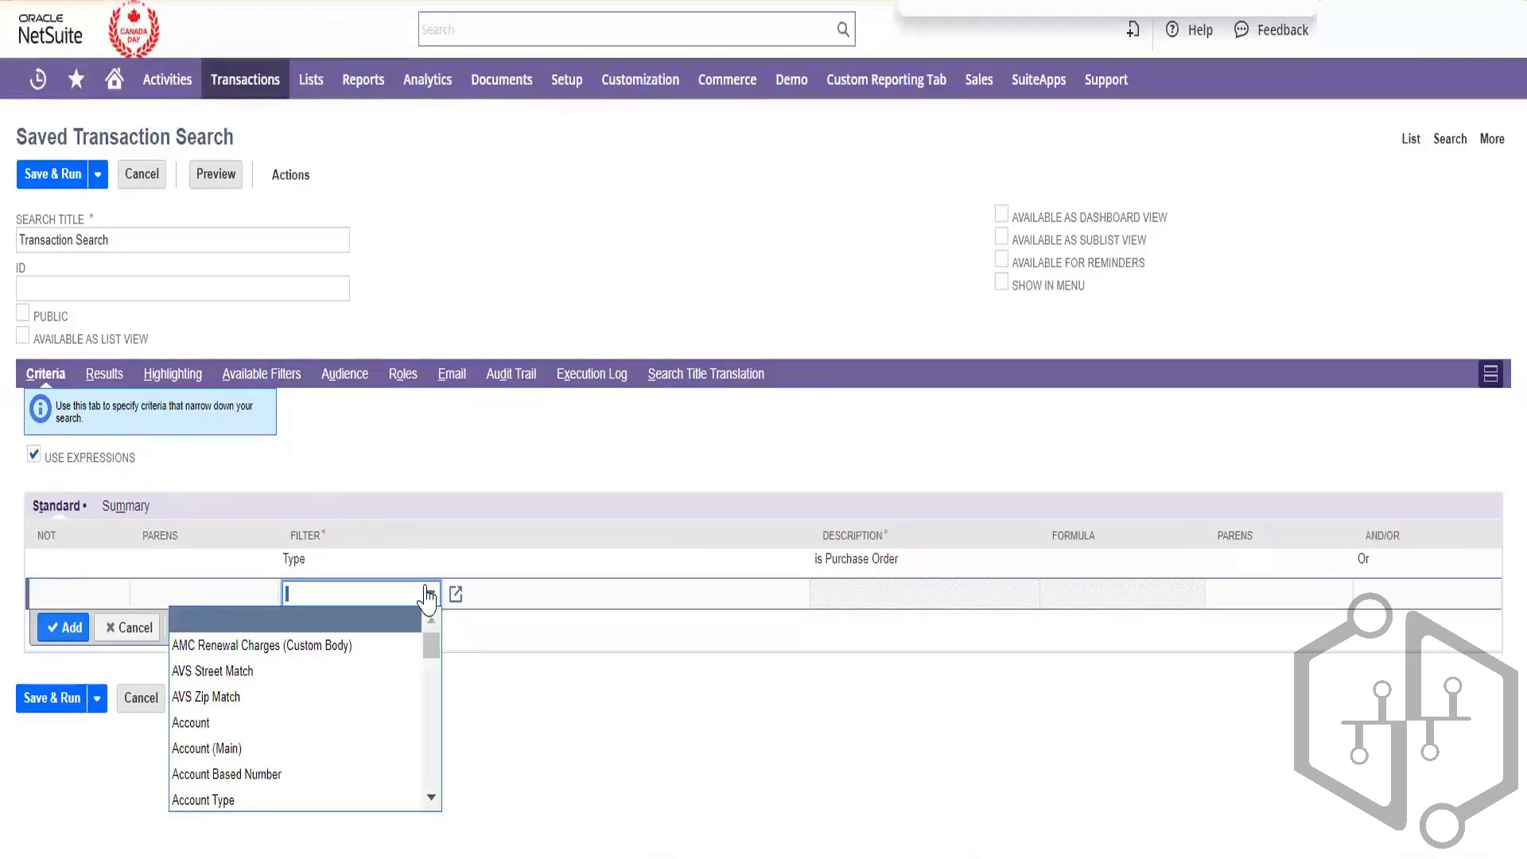
pyautogui.write('Type')
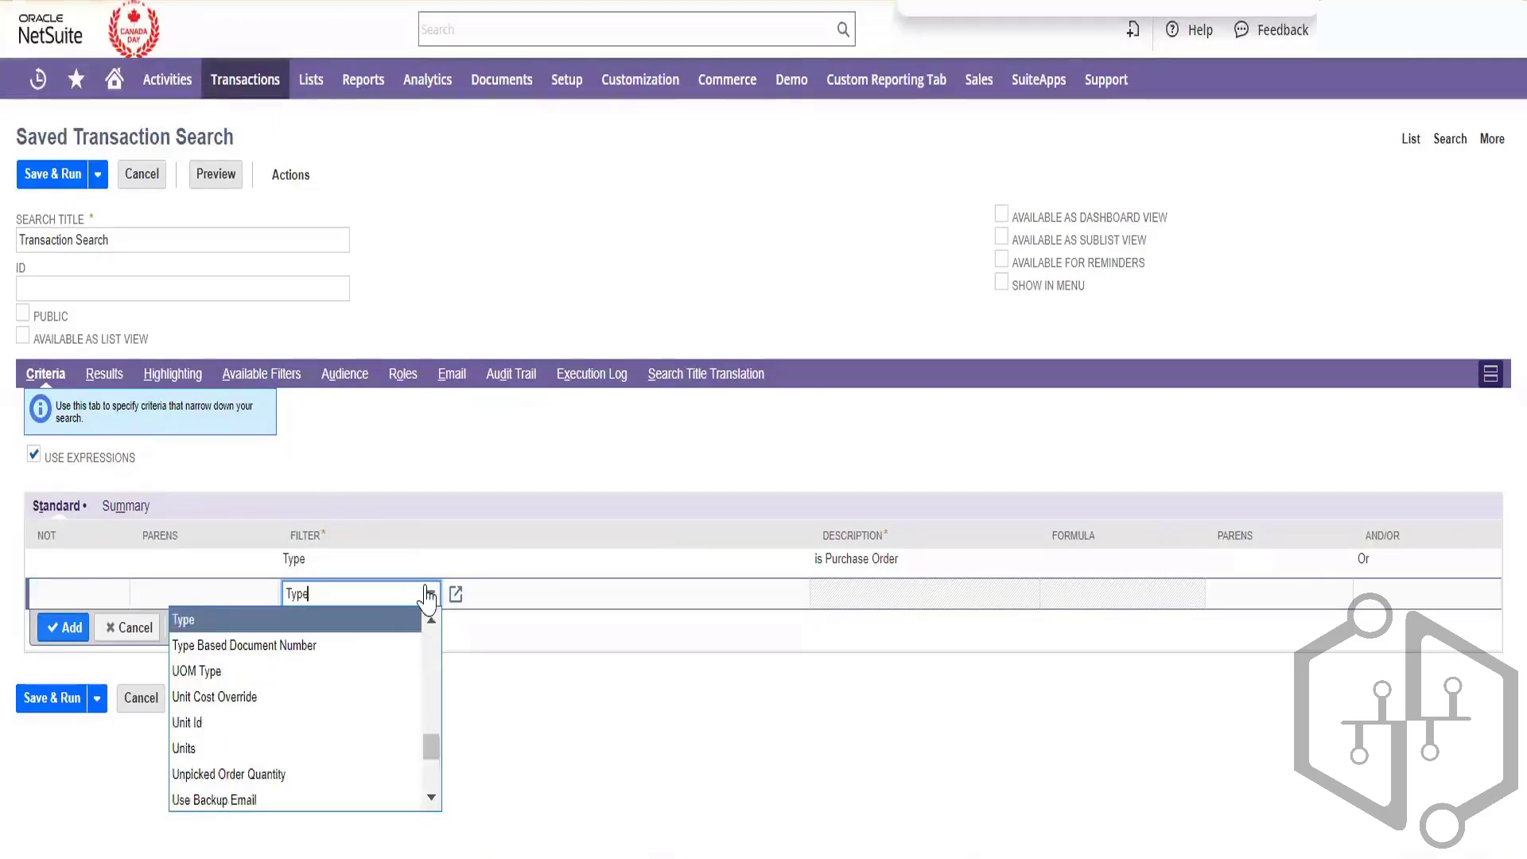
pyautogui.click(374, 620)
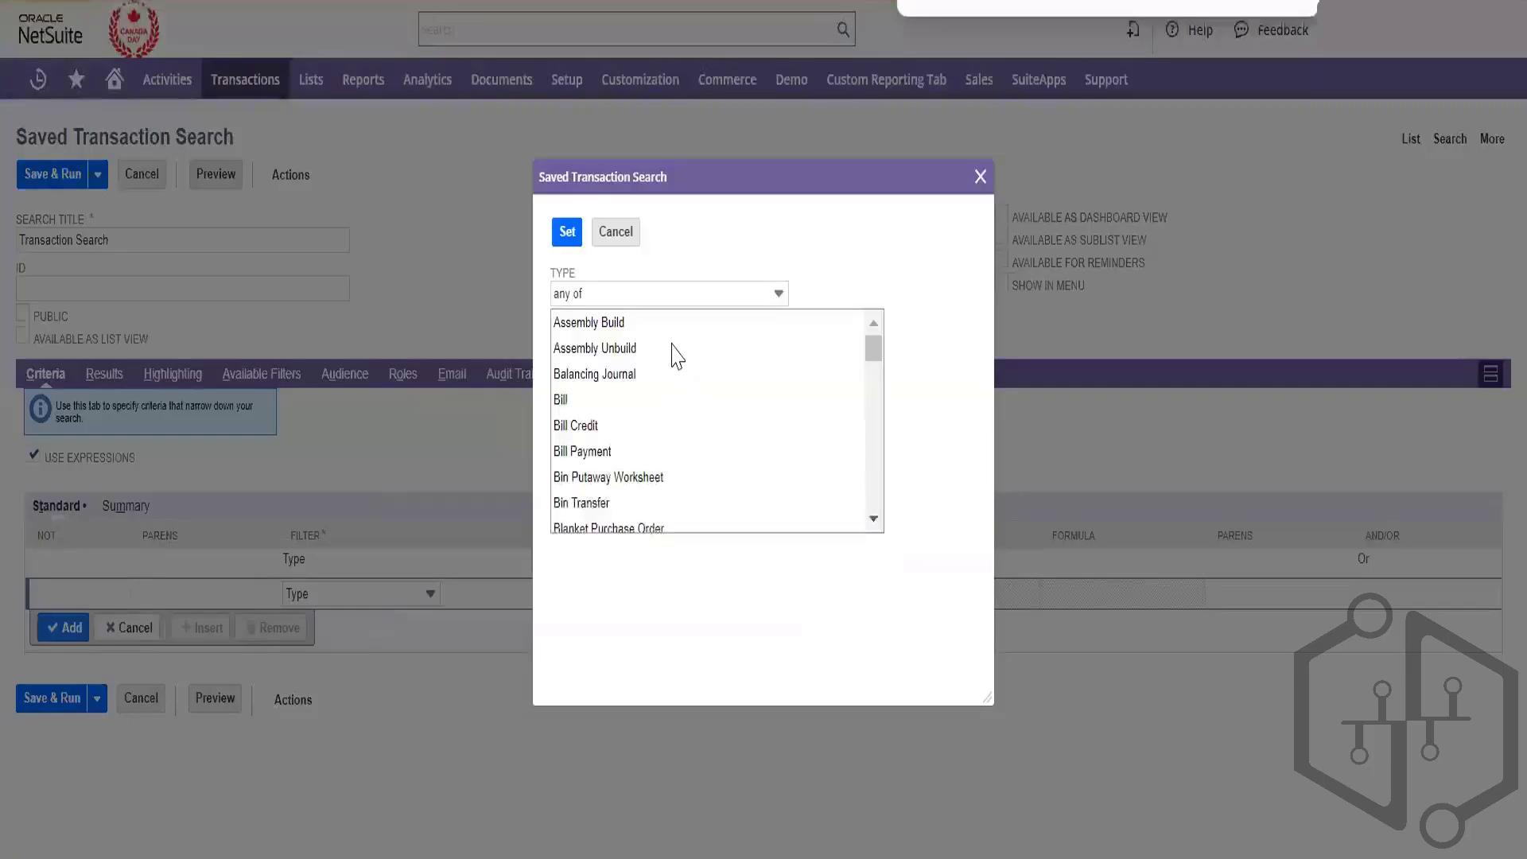
# - Find "requ" among the transaction types and set the second criterion to Request For Quote
pyautogui.hotkey('ctrl', 'f')
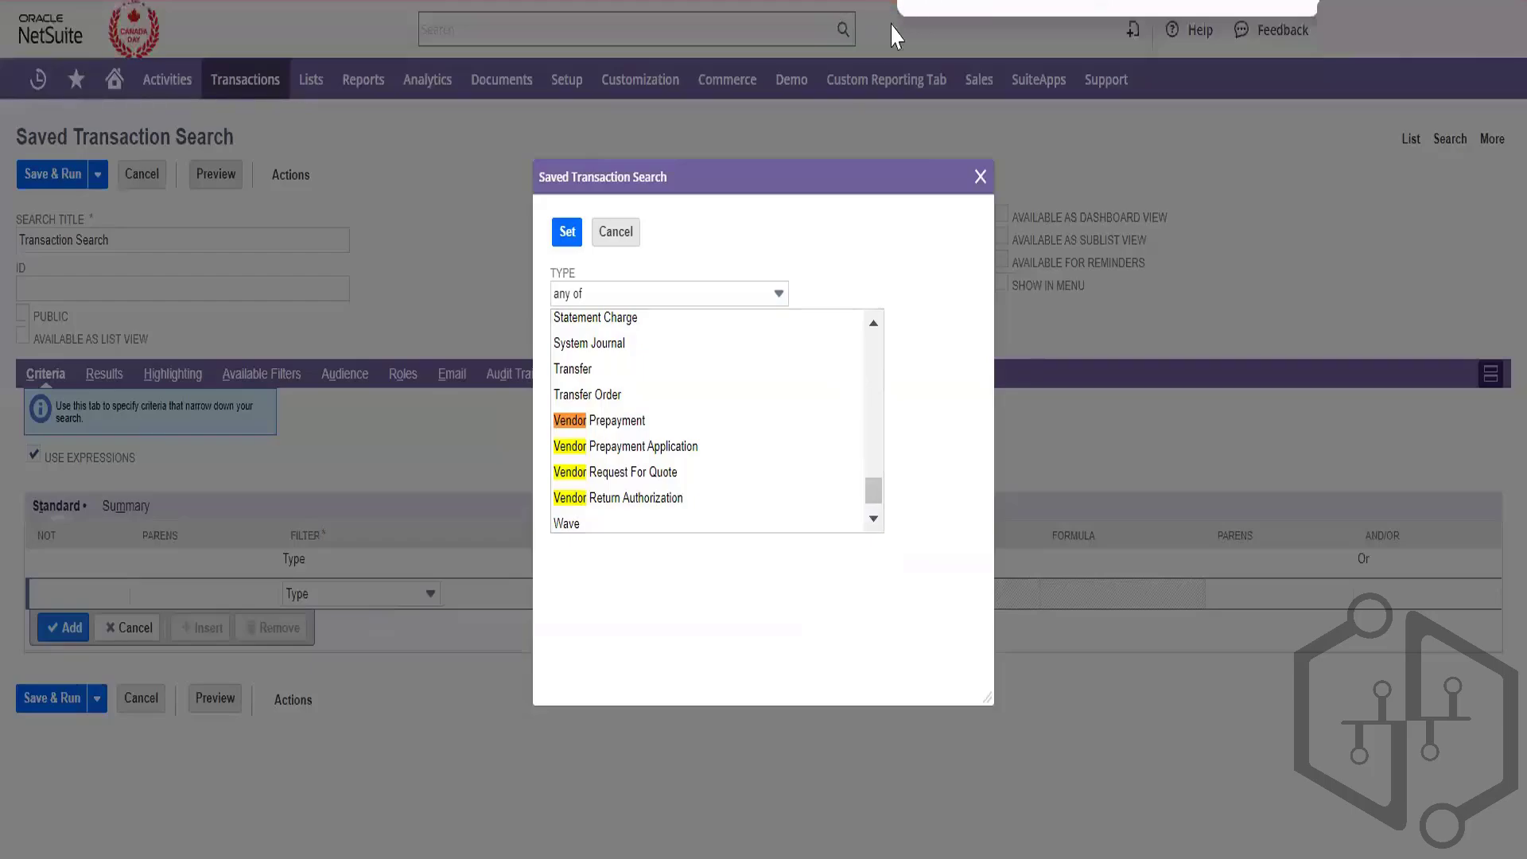
pyautogui.write('requ')
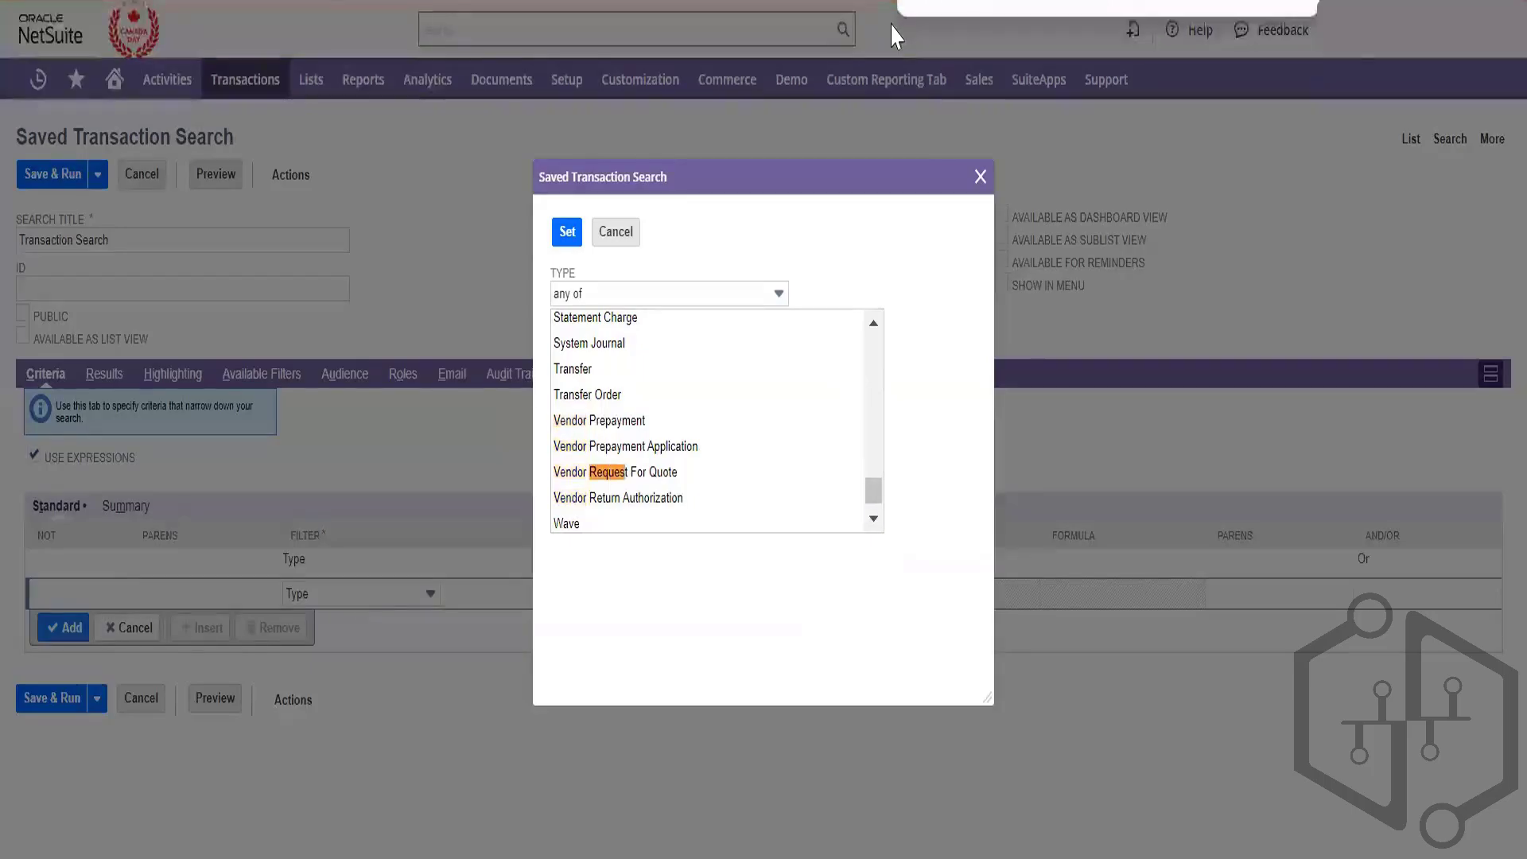
pyautogui.press('Return')
pyautogui.press('Return')
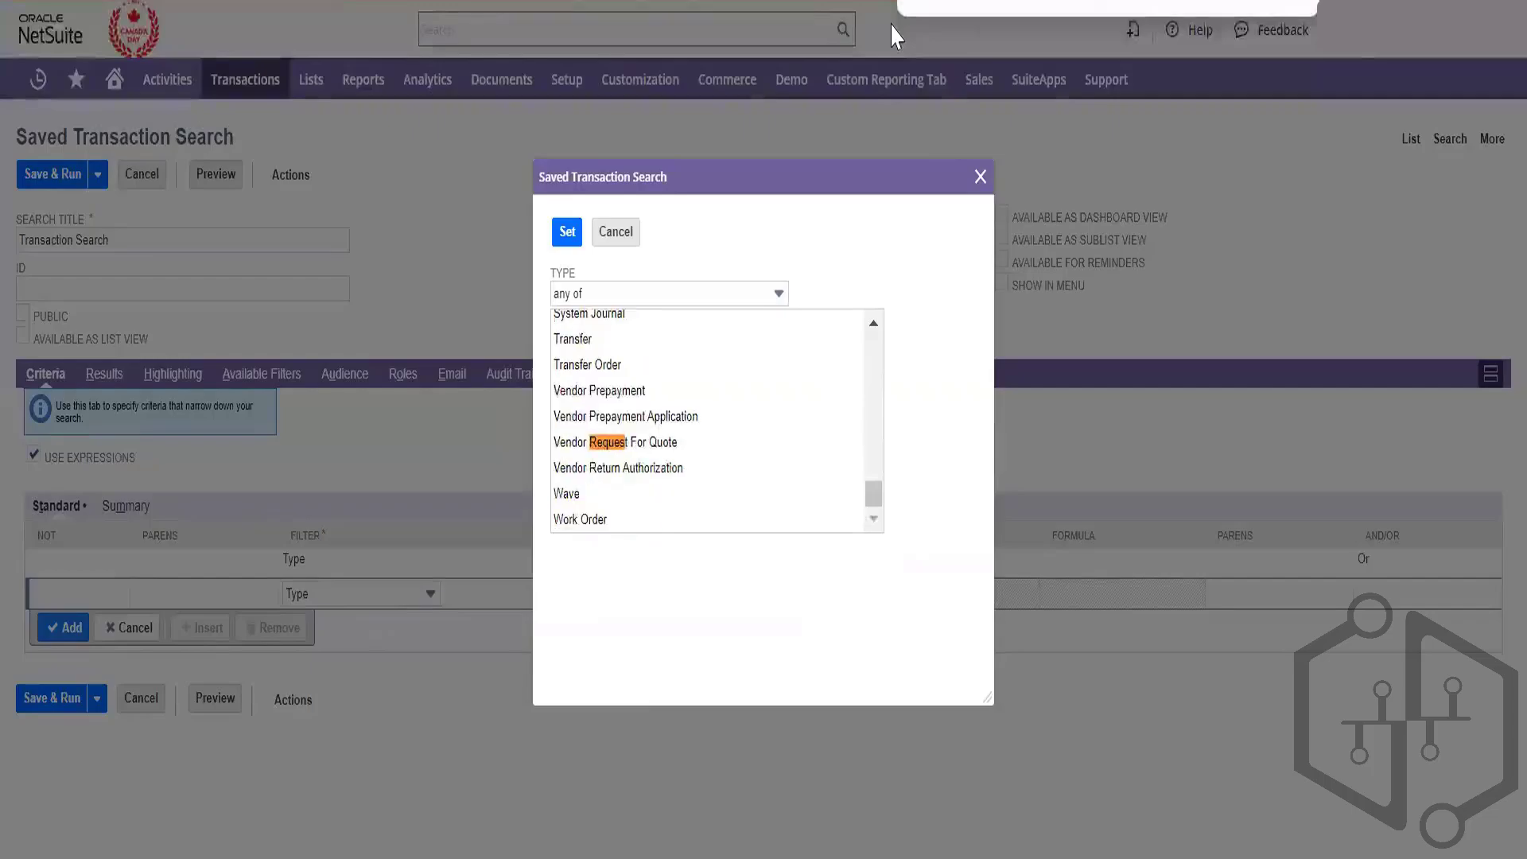
pyautogui.press('Return')
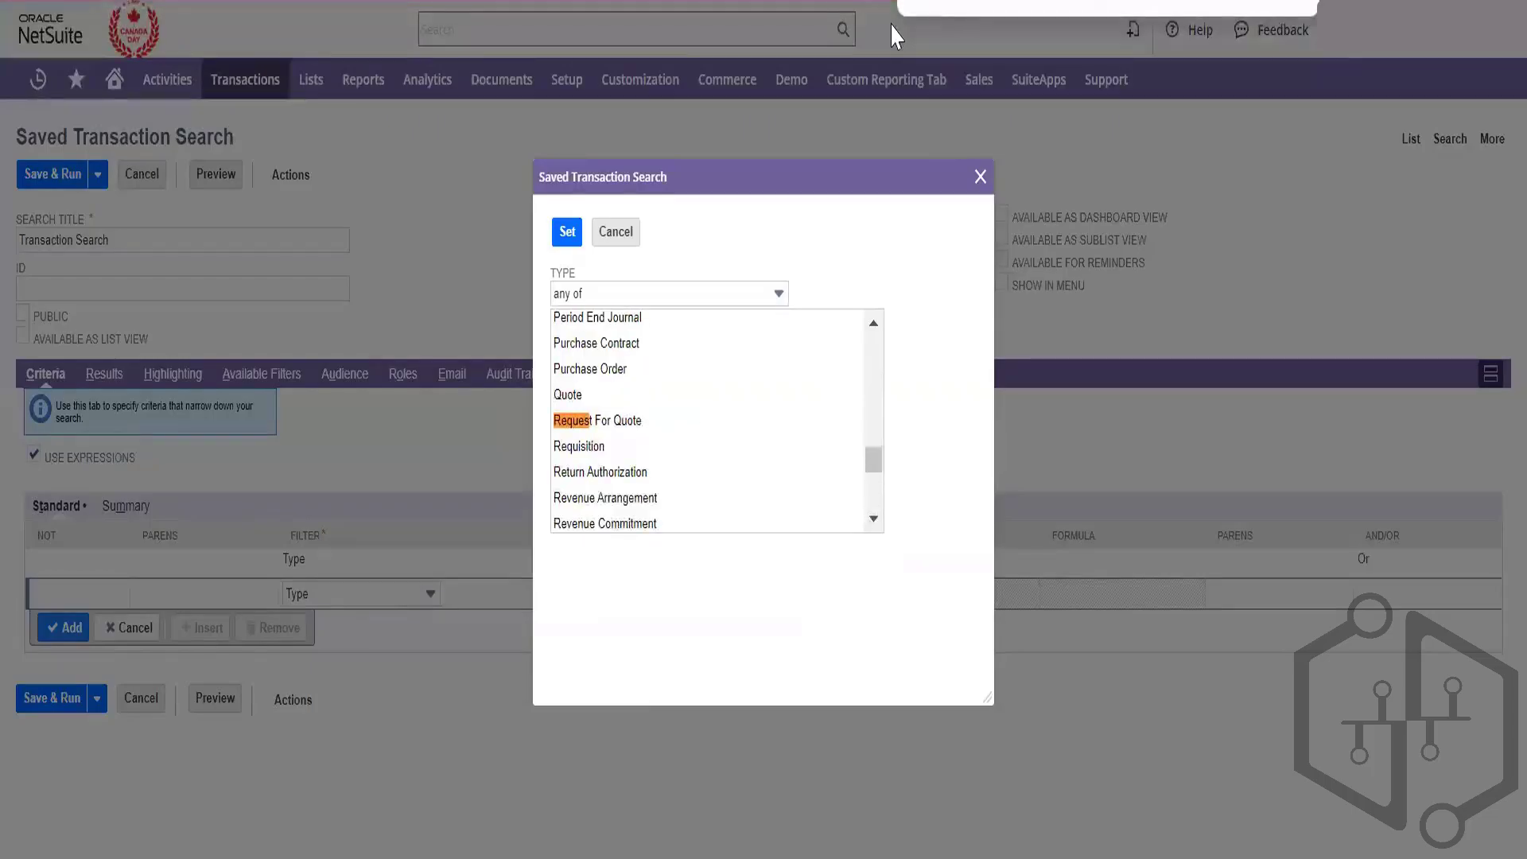
pyautogui.press('Return')
pyautogui.press('Return')
pyautogui.click(636, 423)
pyautogui.click(571, 234)
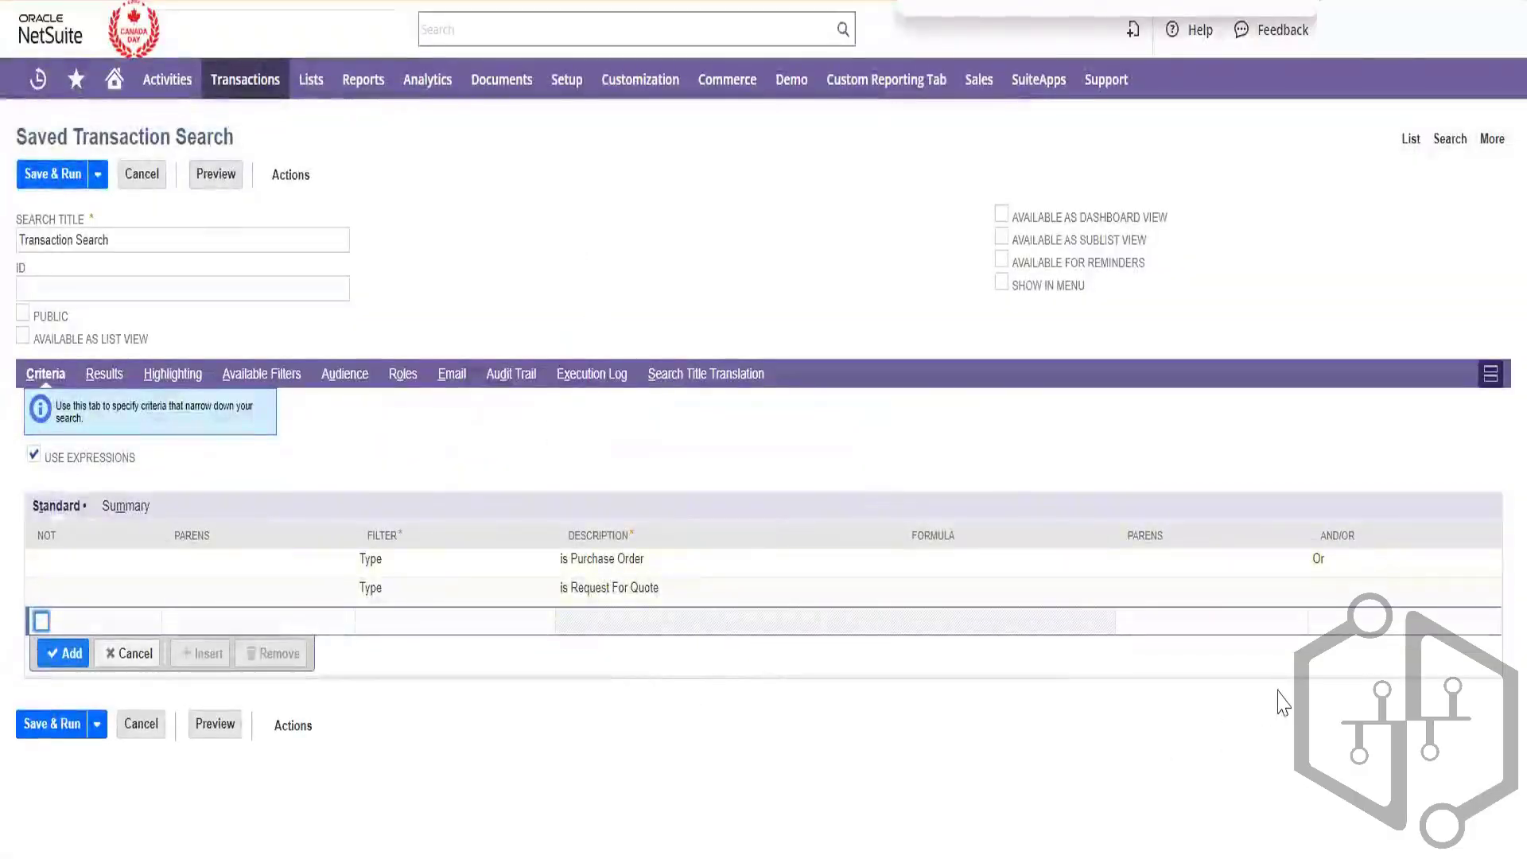
# - Set the operator joining the Purchase Order and Request For Quote criteria to And
pyautogui.click(1336, 581)
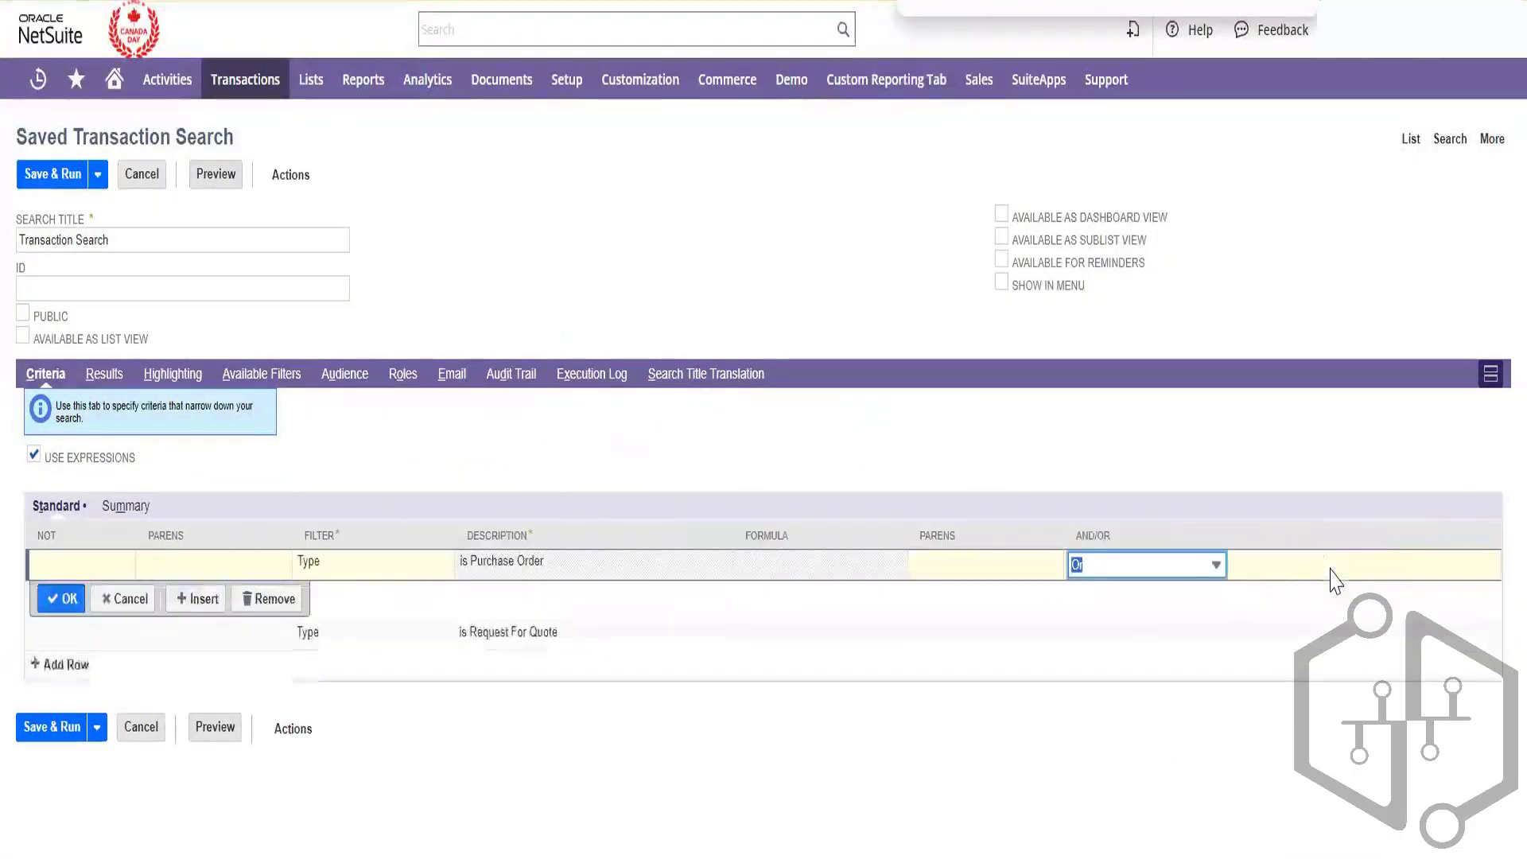
pyautogui.click(1215, 566)
pyautogui.click(1170, 632)
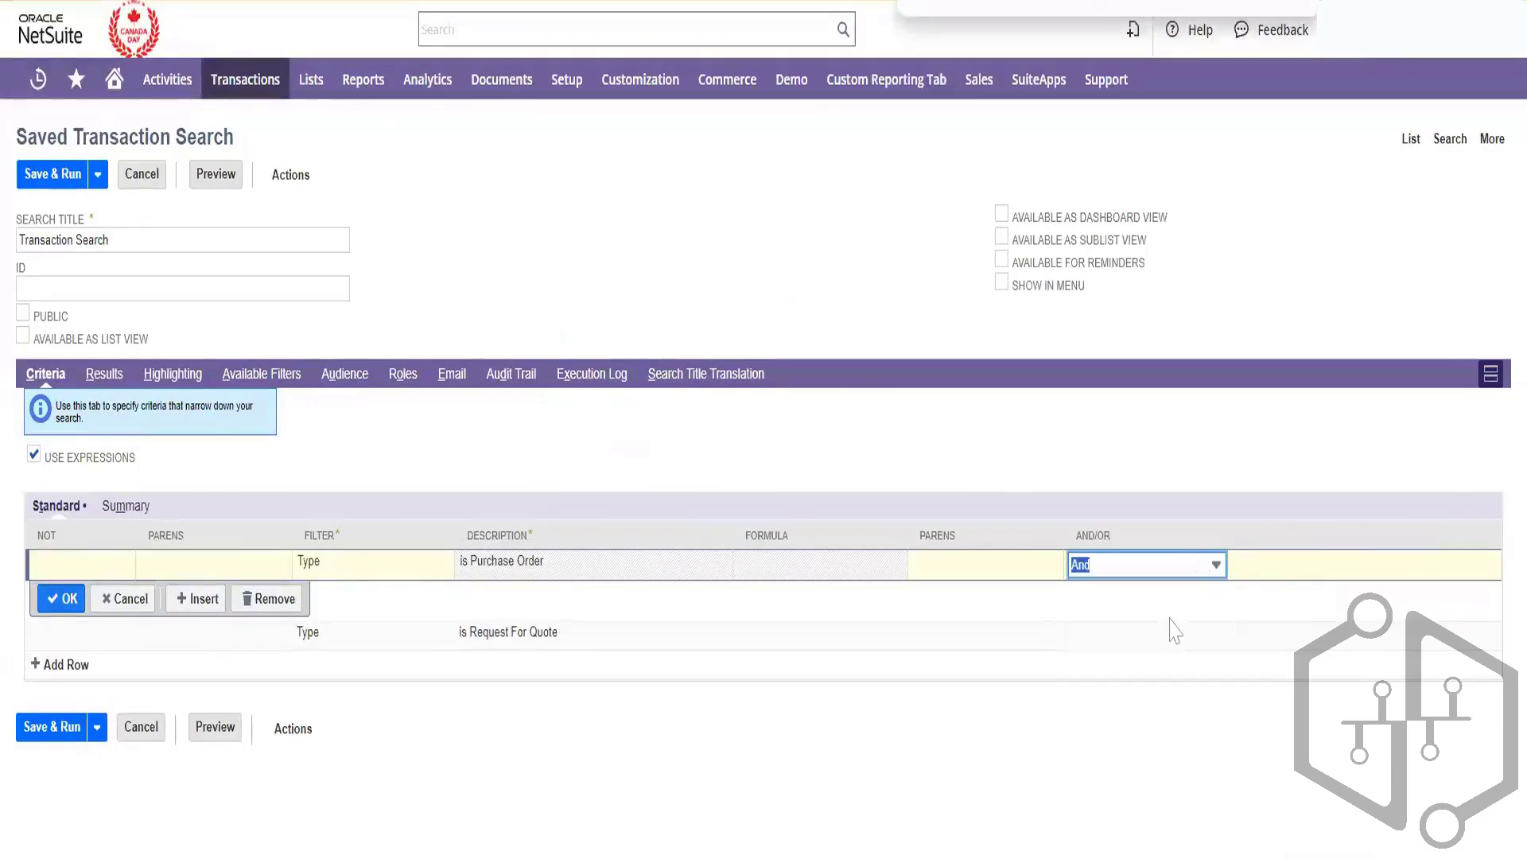
pyautogui.click(66, 602)
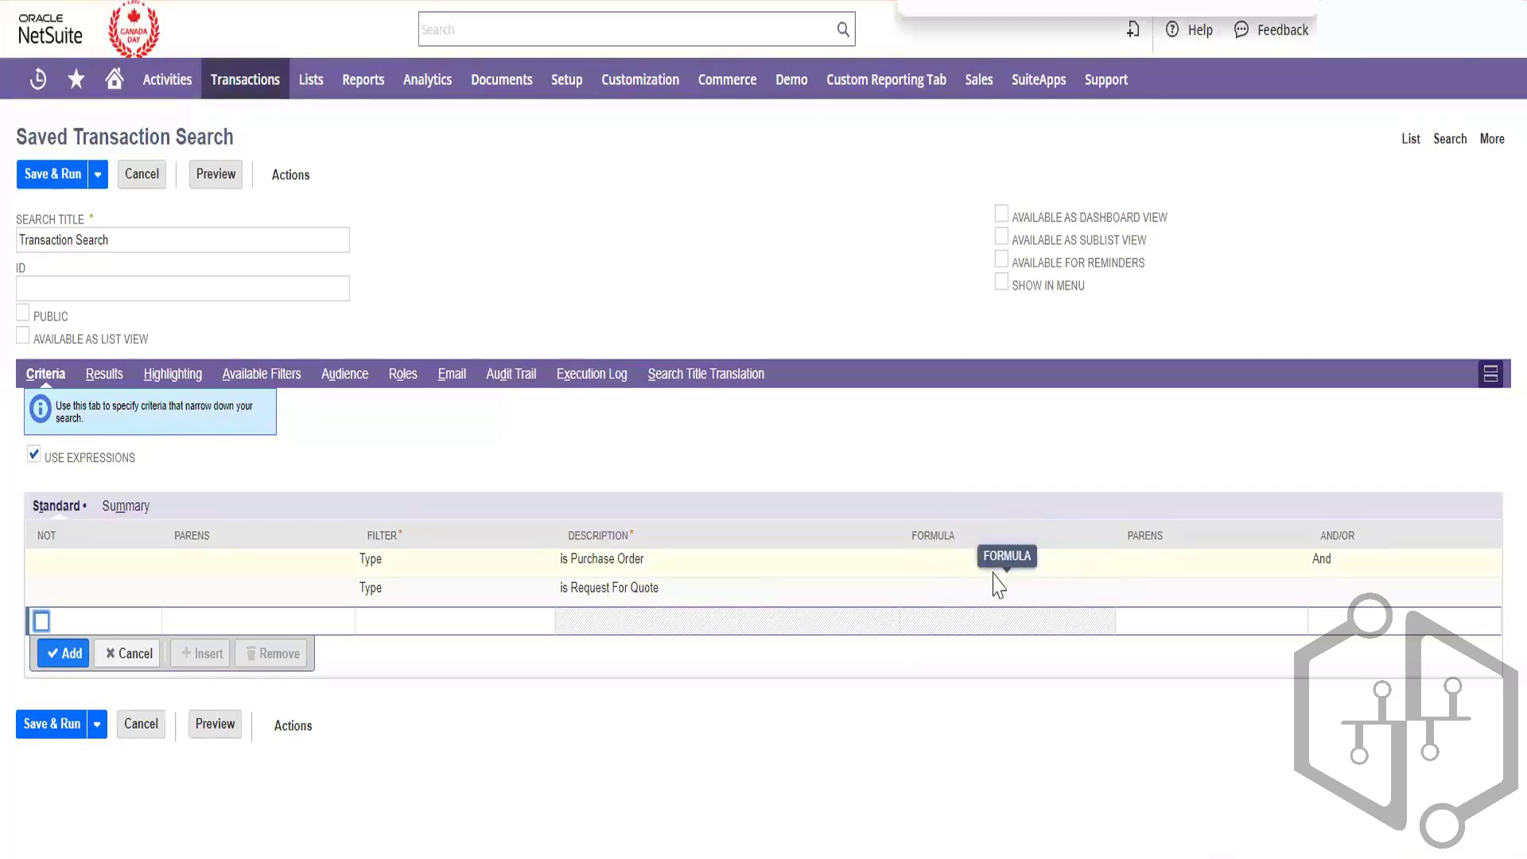
# - Make the search public and available as a list view, and title it Purchase Order Saved Search
pyautogui.click(101, 376)
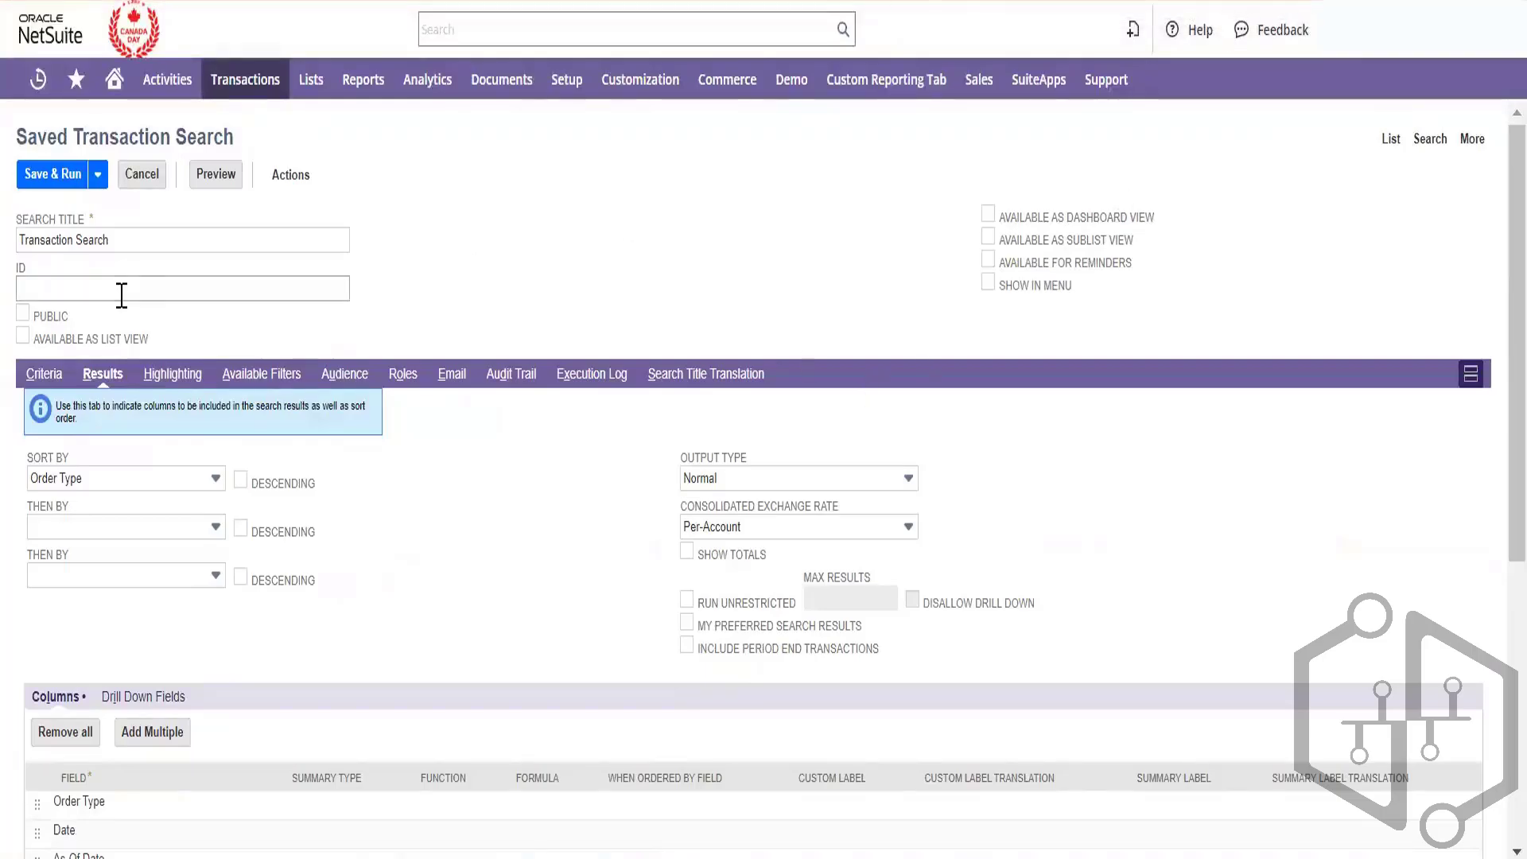
pyautogui.click(22, 337)
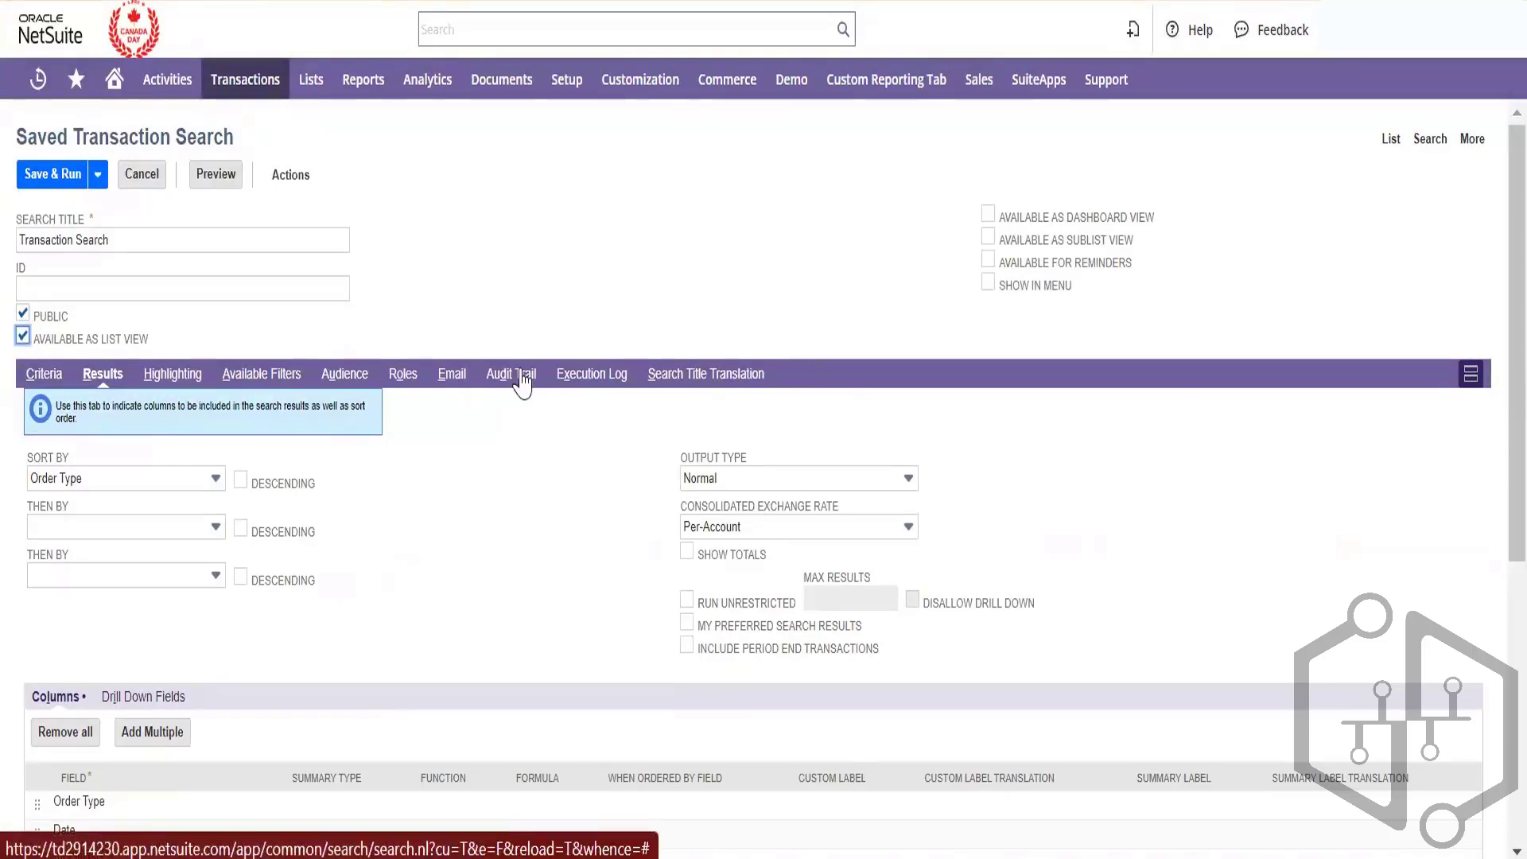
pyautogui.click(148, 238)
pyautogui.moveTo(147, 239); pyautogui.dragTo(2, 210)
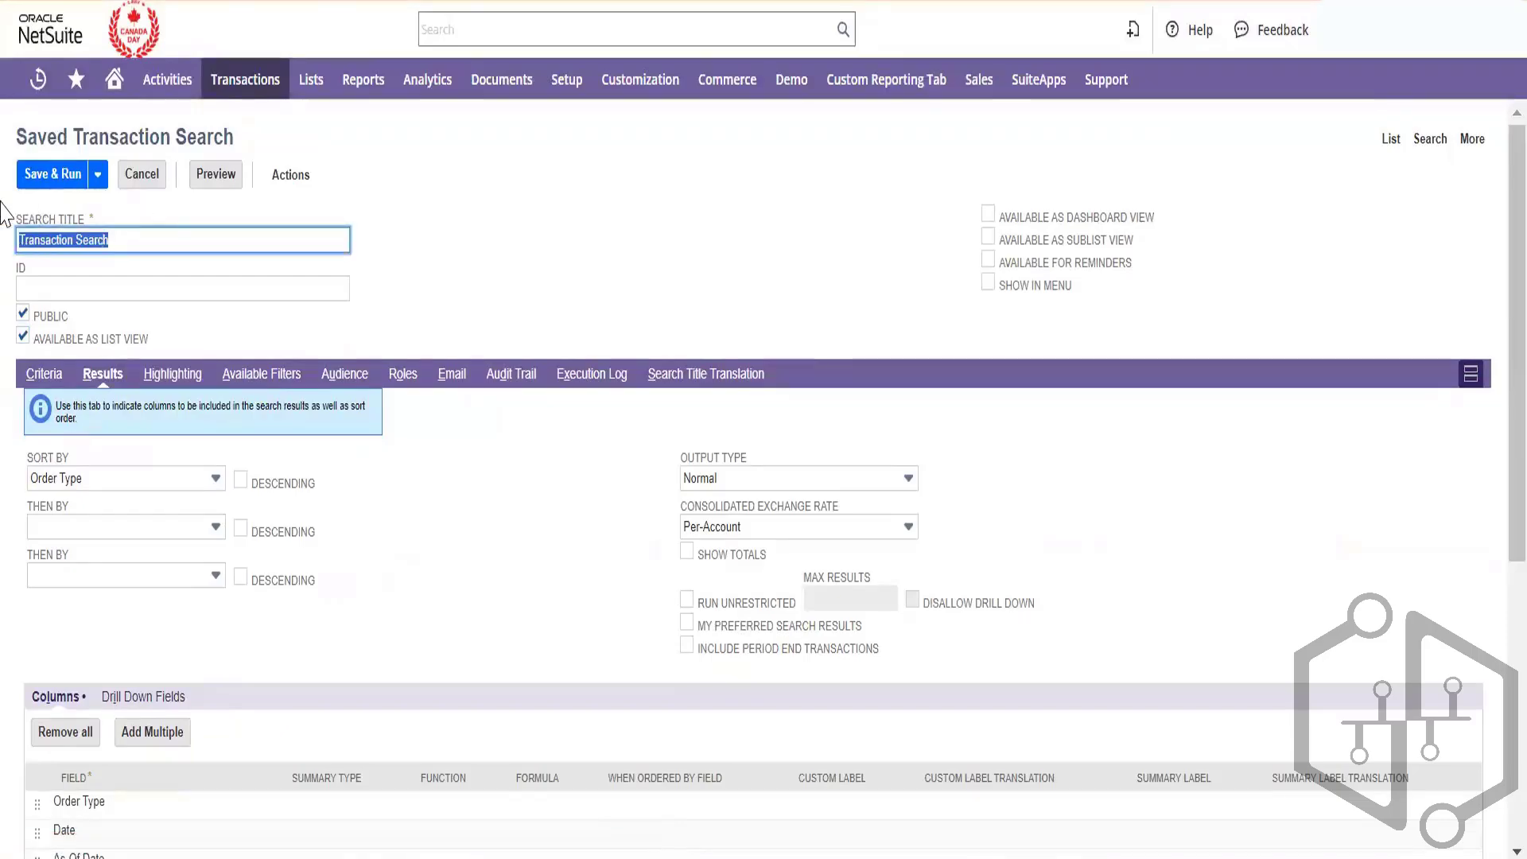
pyautogui.write('Pu')
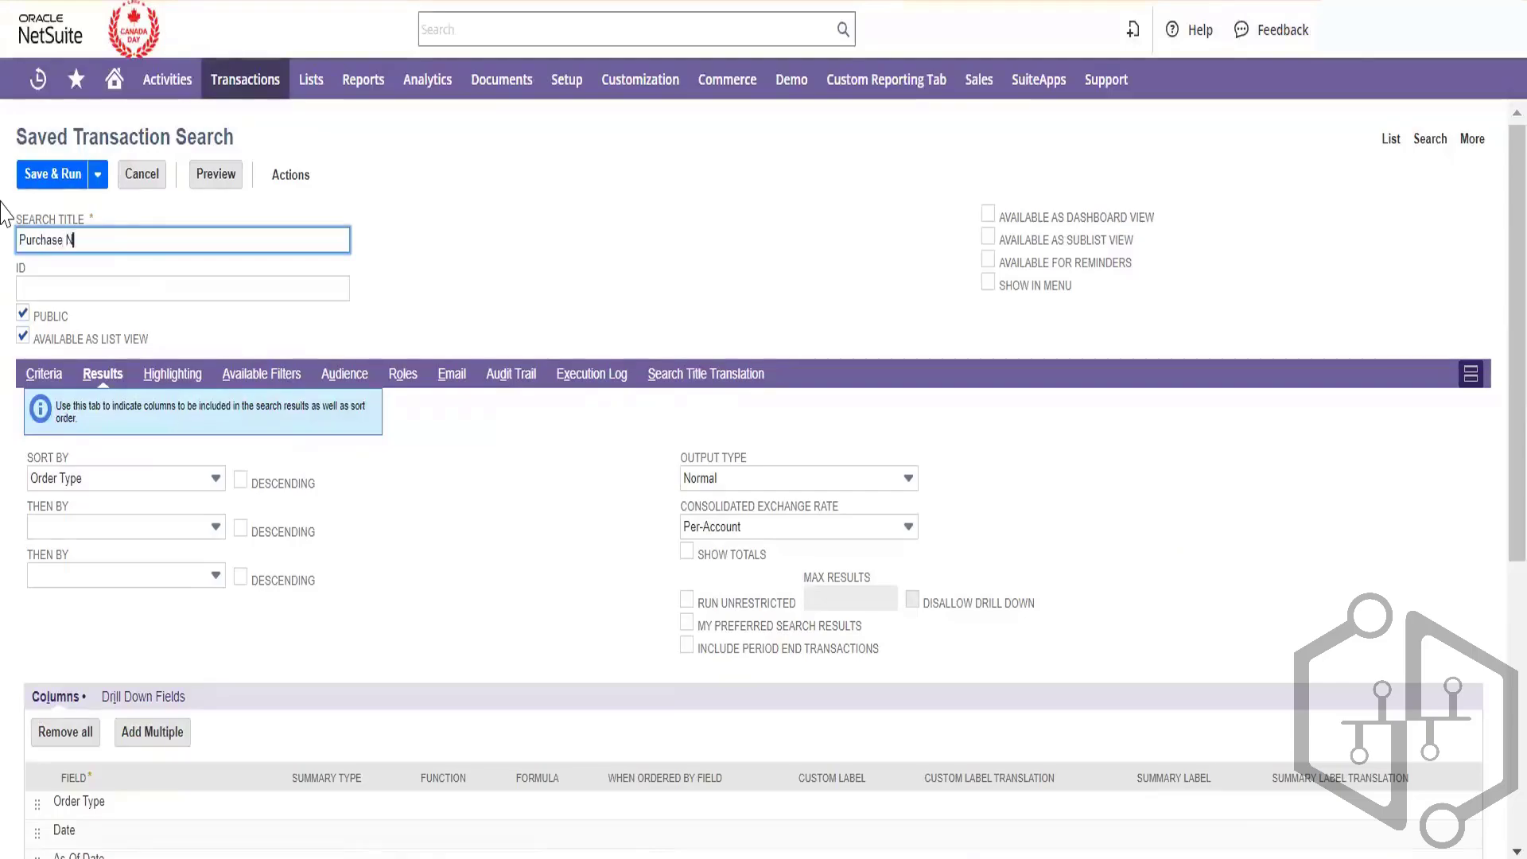
pyautogui.write('rchase O')
pyautogui.press('BackSpace')
pyautogui.press('BackSpace')
pyautogui.press('BackSpace')
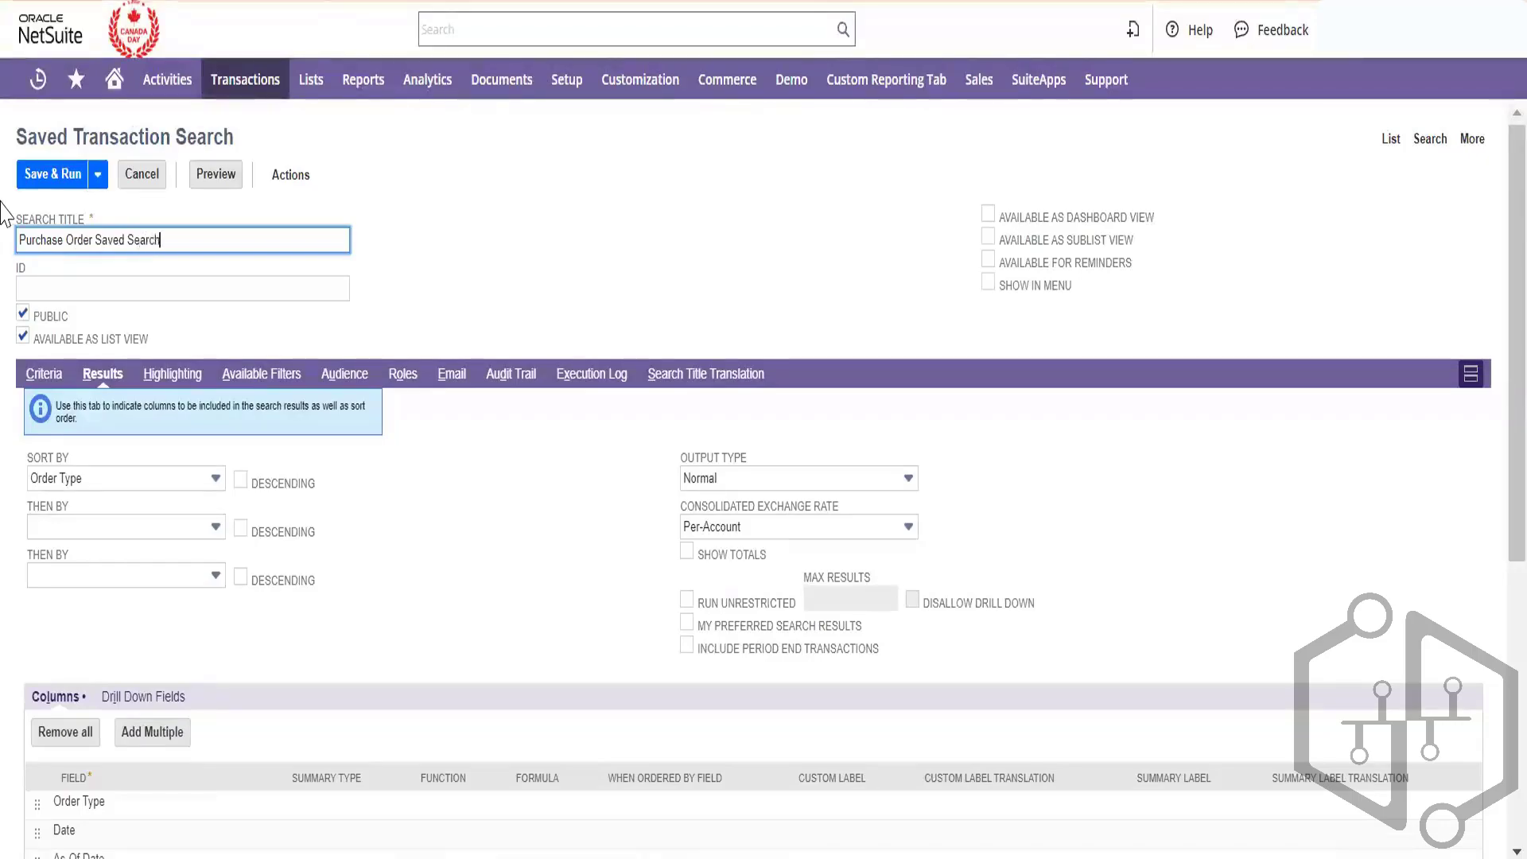
pyautogui.press('Tab')
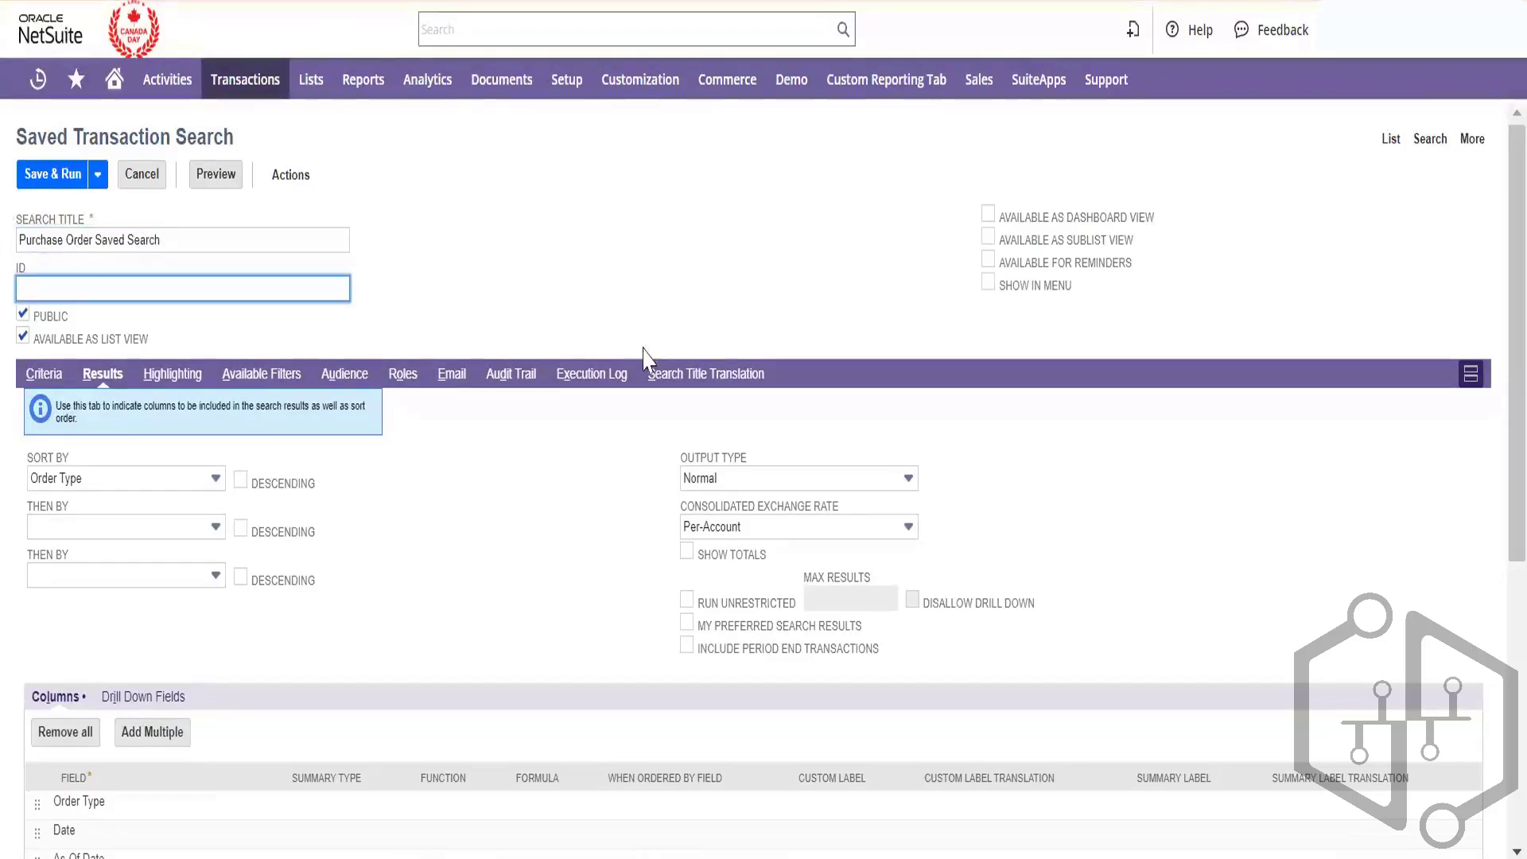
# - Make the saved search available as a dashboard view, as a sublist view and for reminders
pyautogui.click(987, 215)
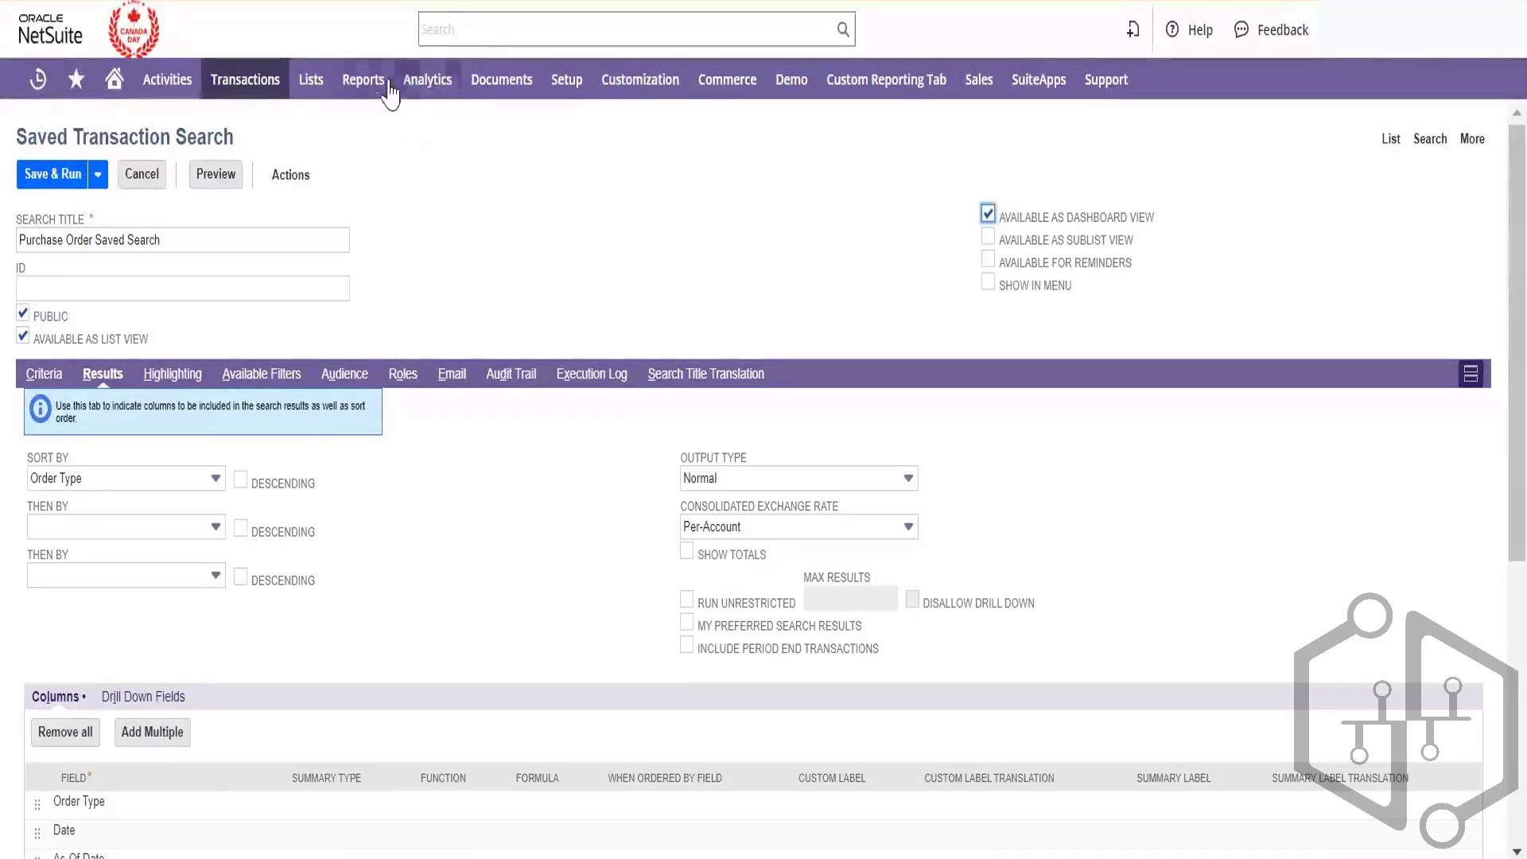
pyautogui.moveTo(384, 84)
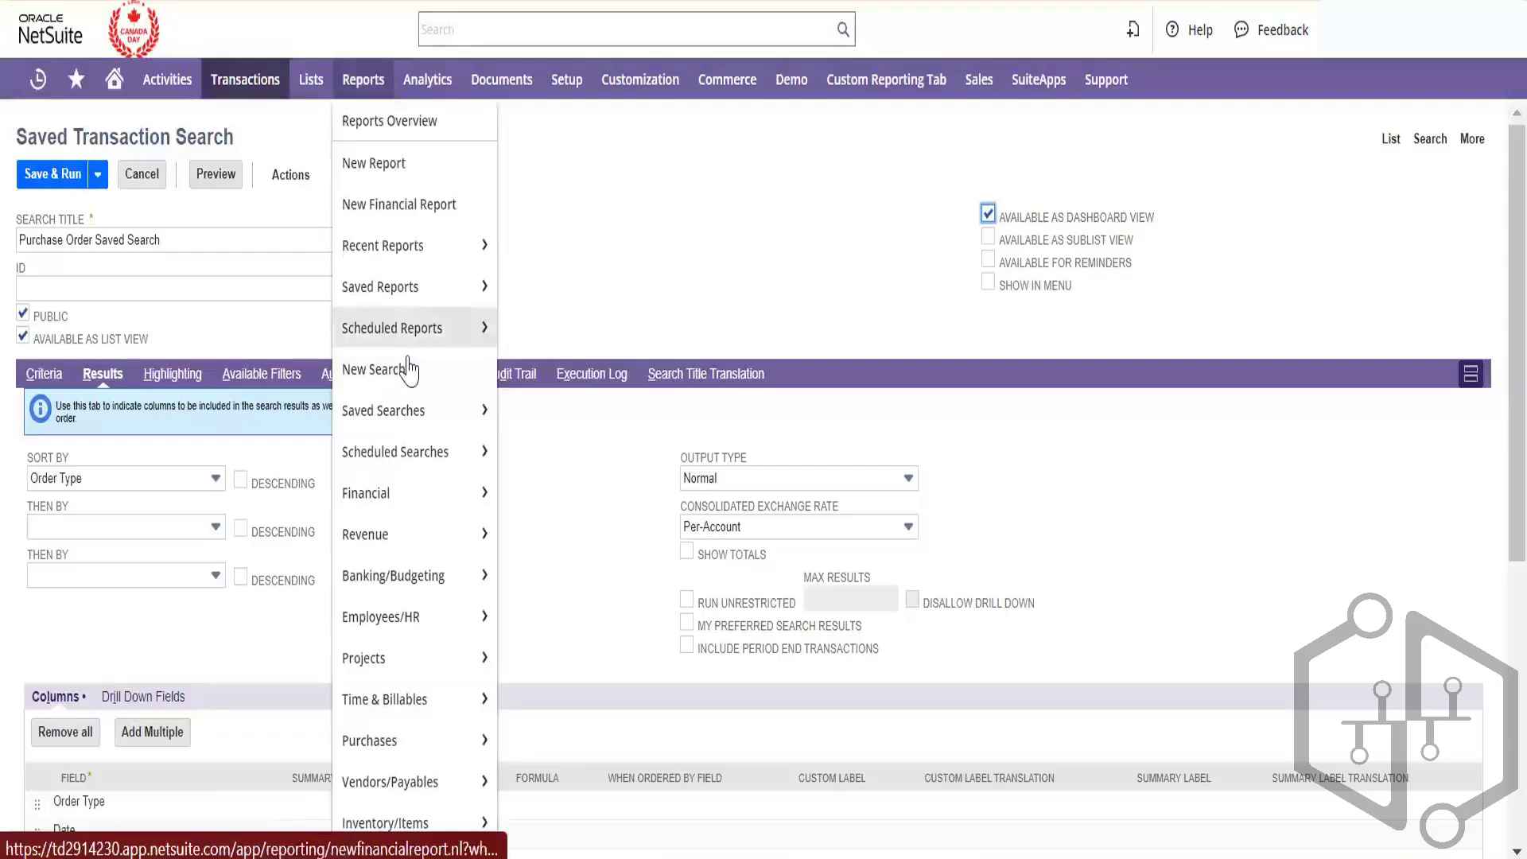
pyautogui.moveTo(423, 427)
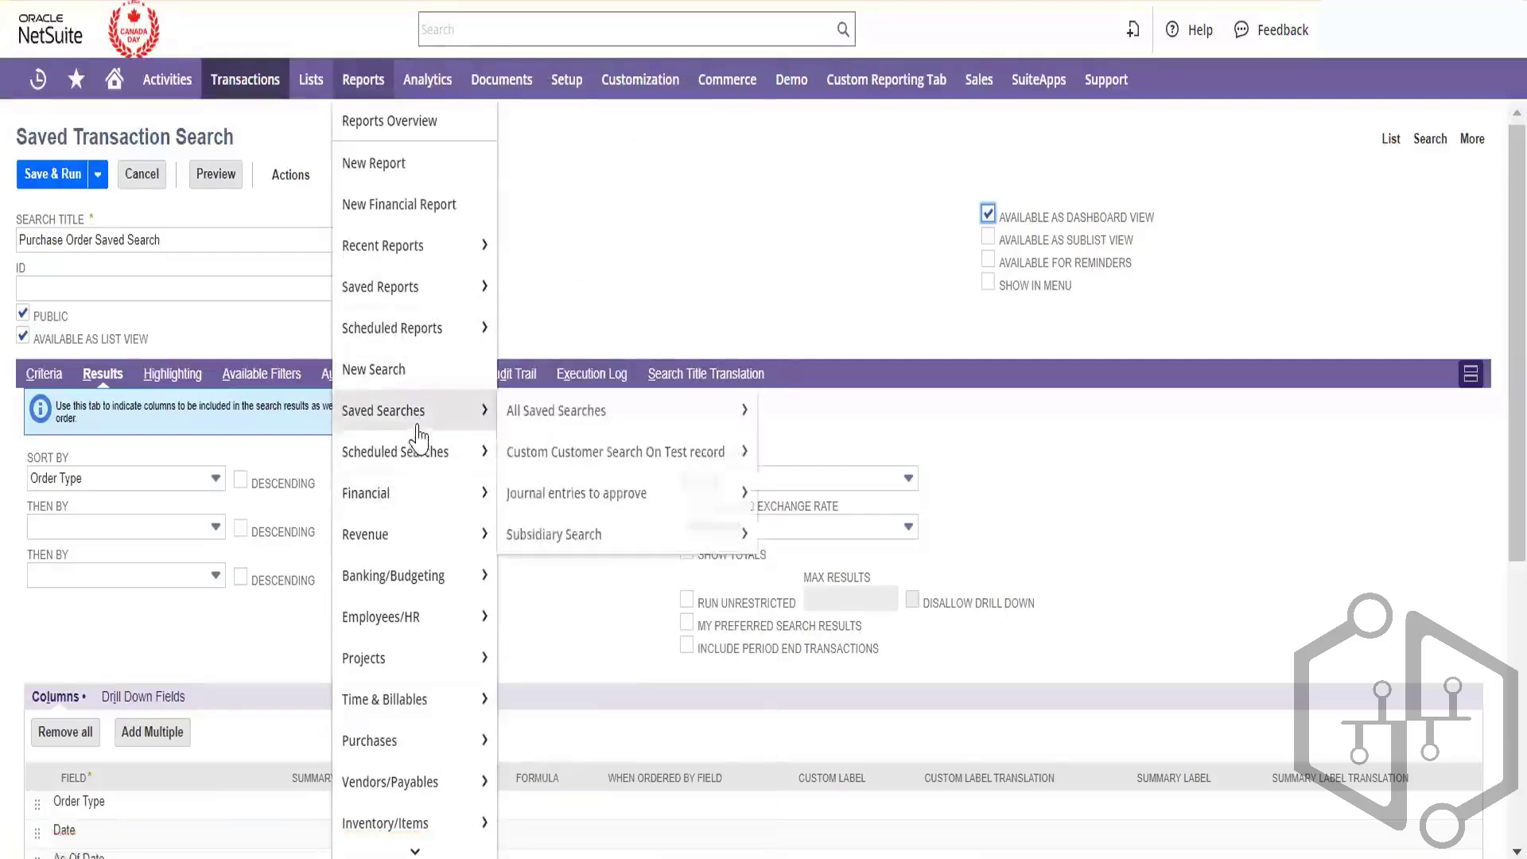
pyautogui.moveTo(583, 410)
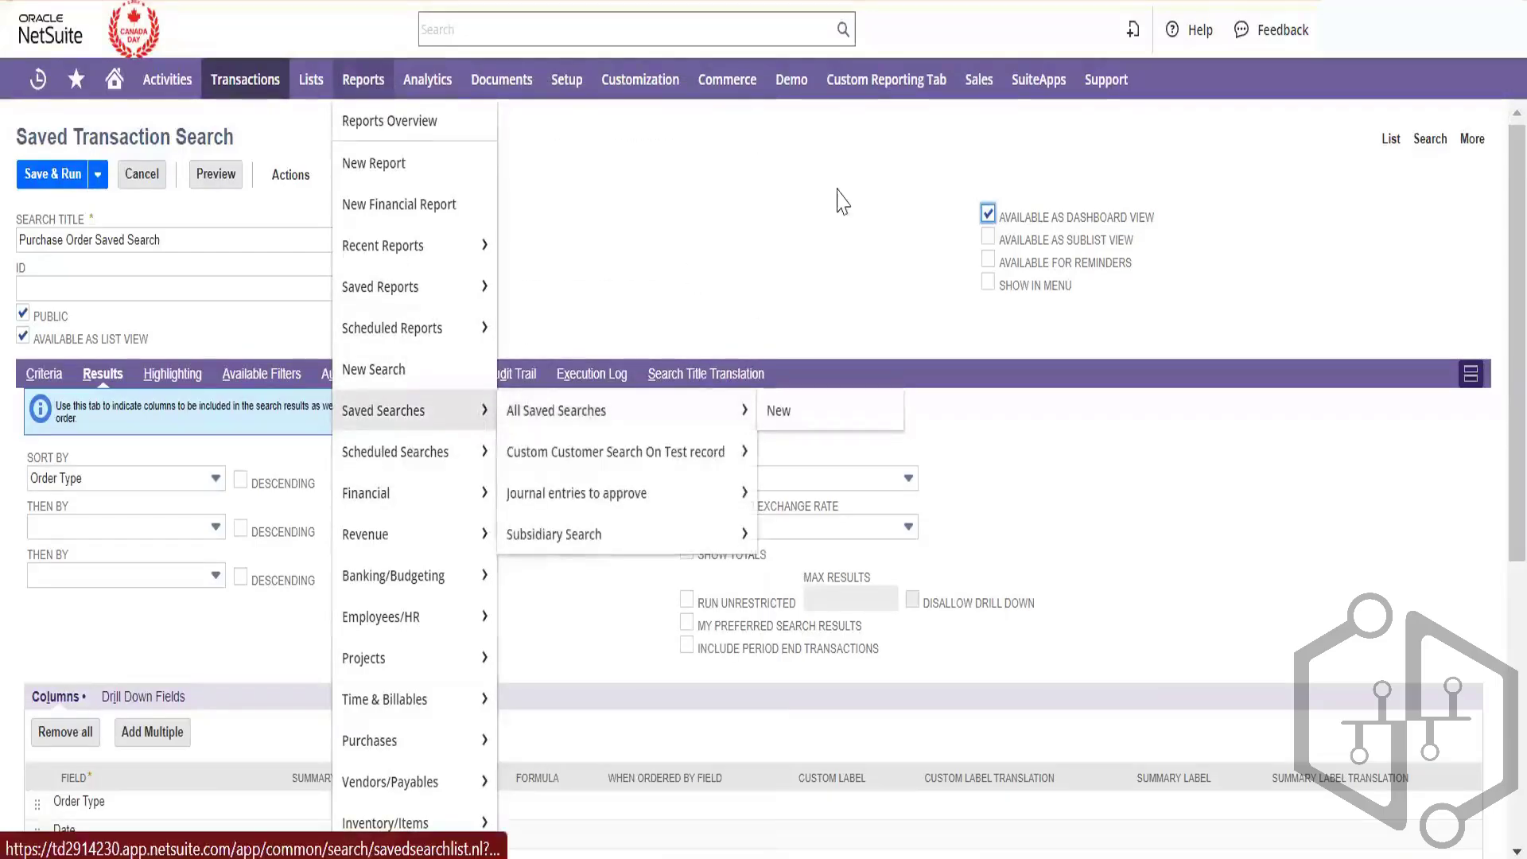
pyautogui.click(987, 238)
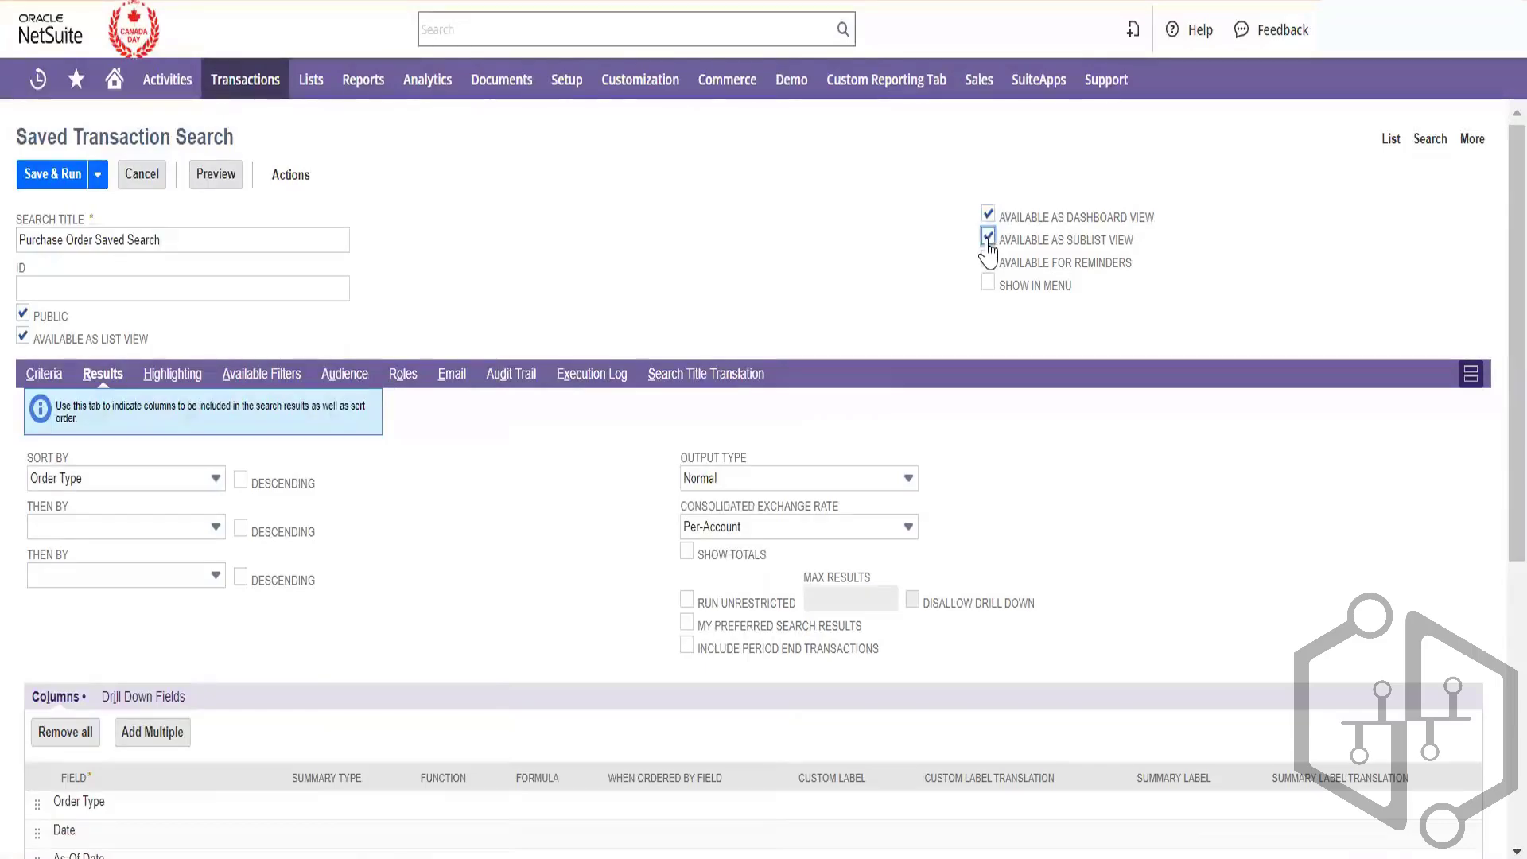
pyautogui.click(988, 263)
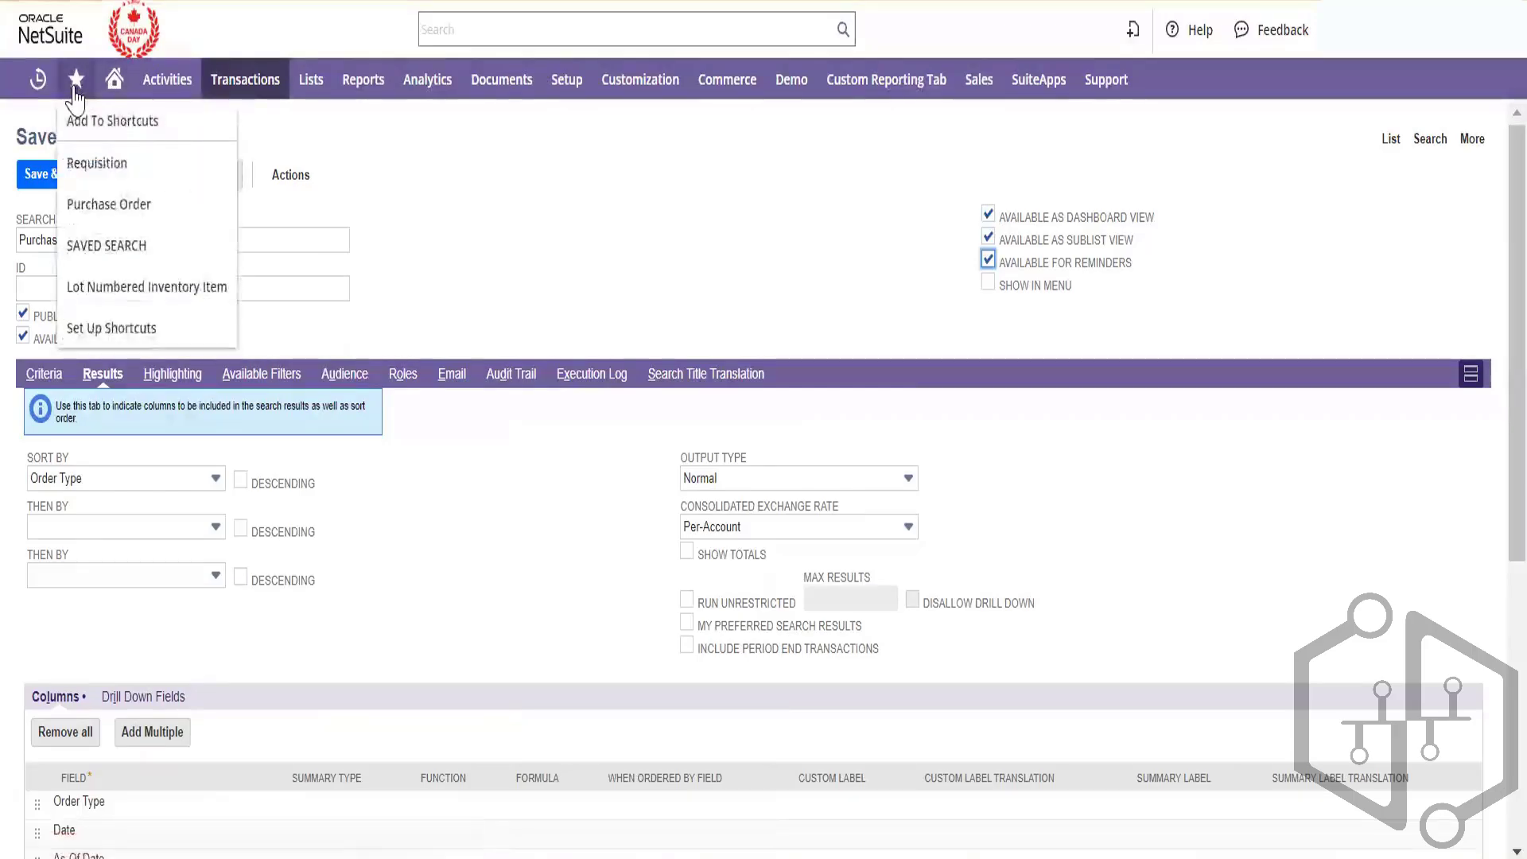
# - Open the home dashboard separately, look through the reminders that can be added to its Reminders portlet, and leave the selection unsaved
pyautogui.moveTo(77, 86)
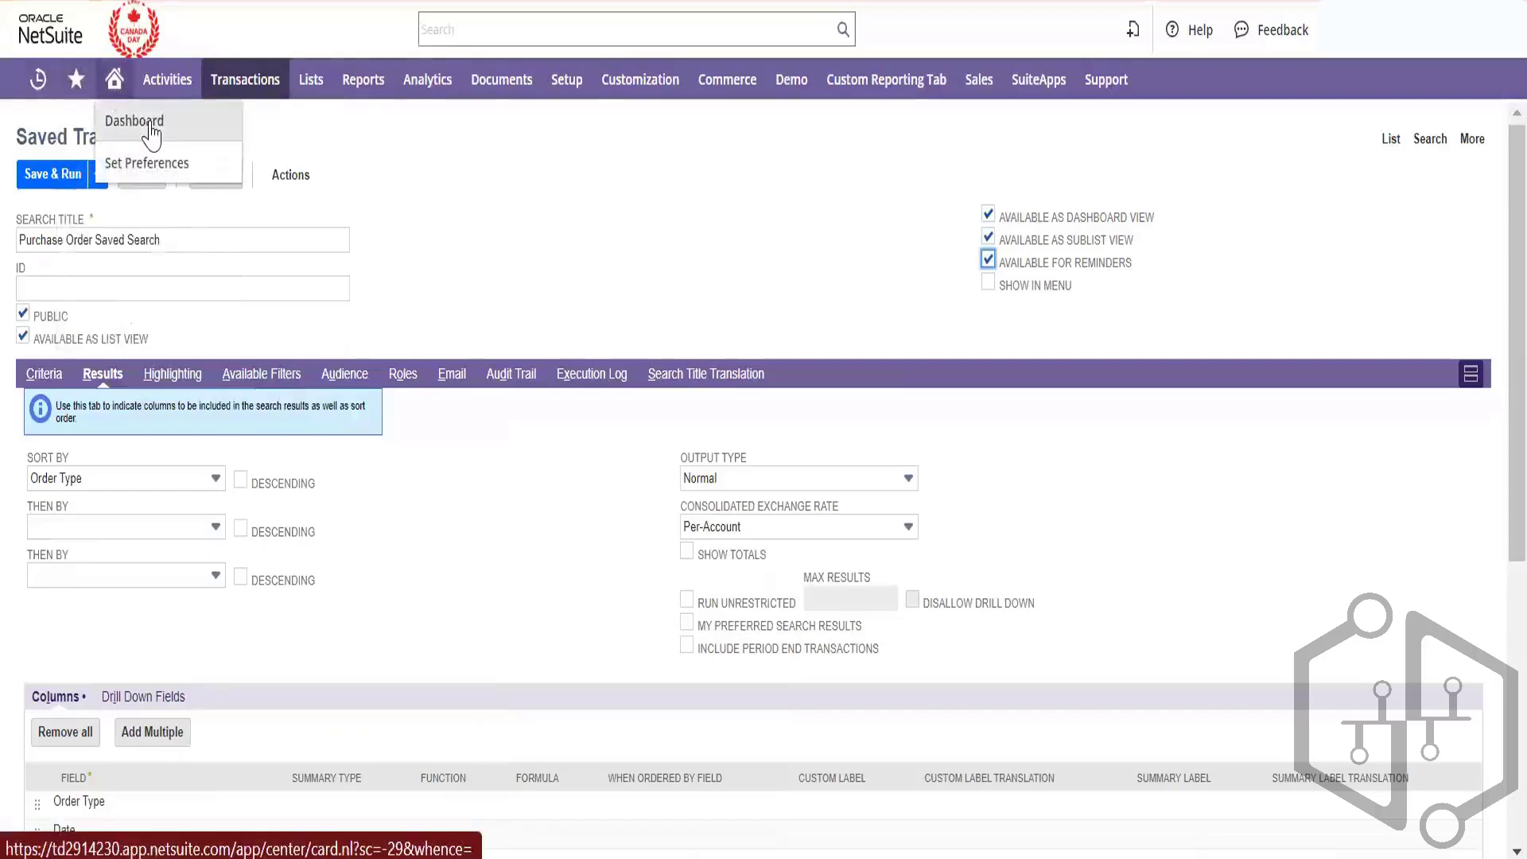
pyautogui.rightClick(151, 128)
pyautogui.click(198, 161)
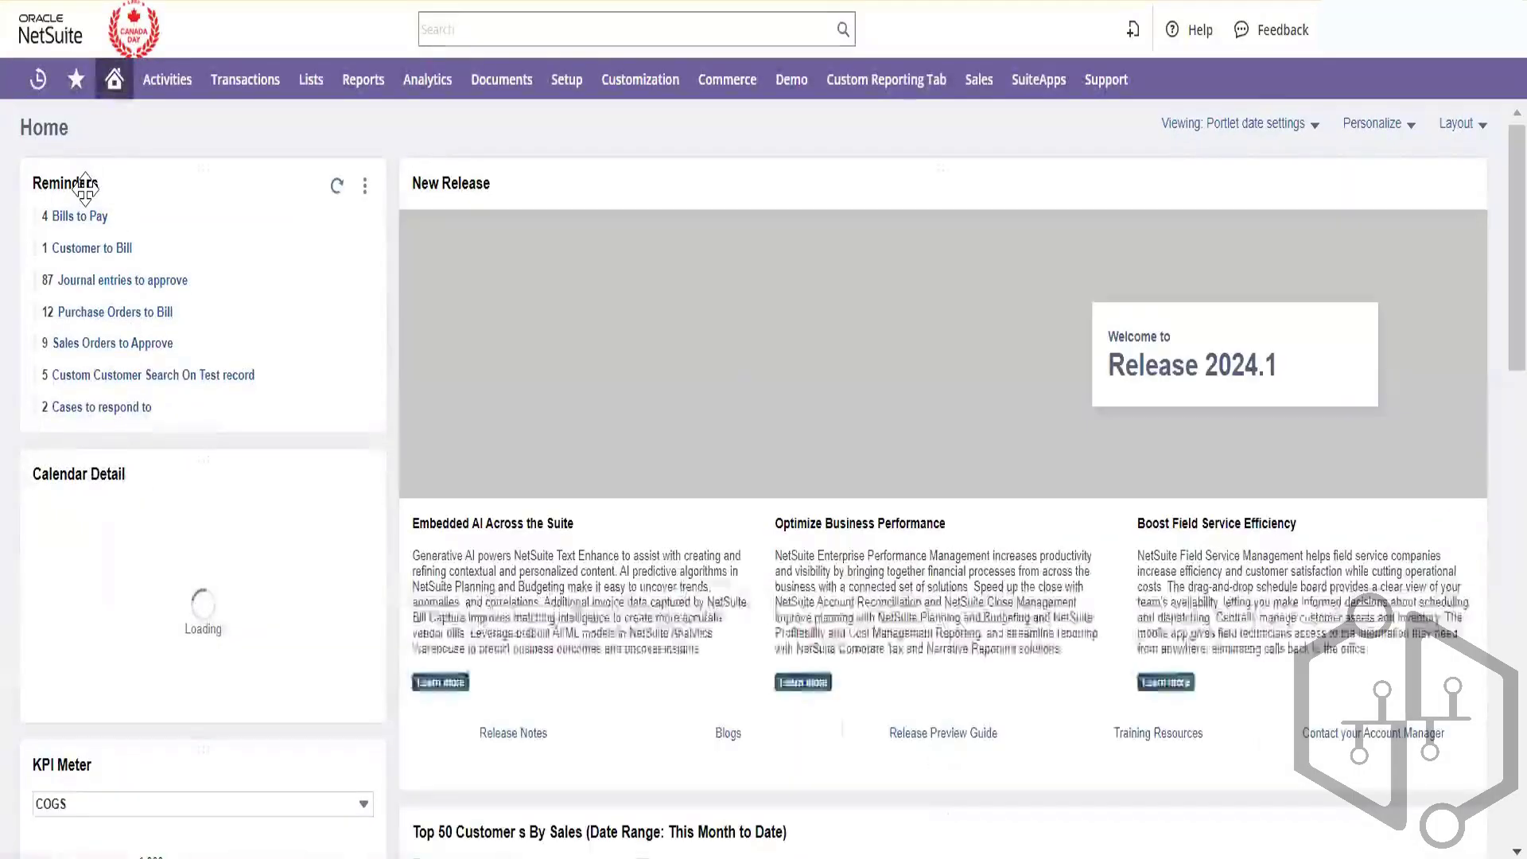
pyautogui.click(365, 186)
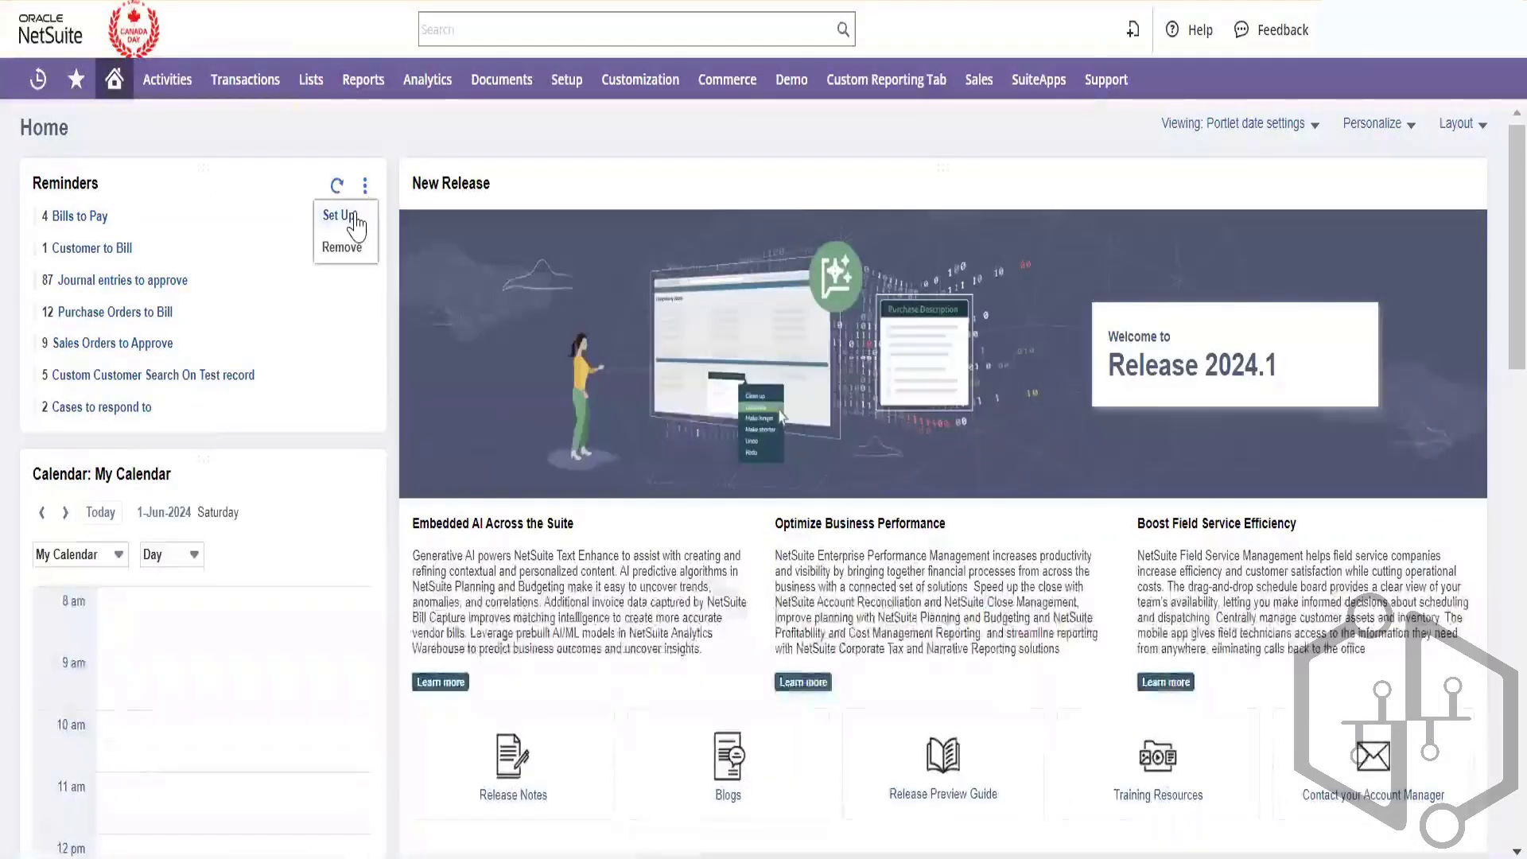
pyautogui.click(352, 218)
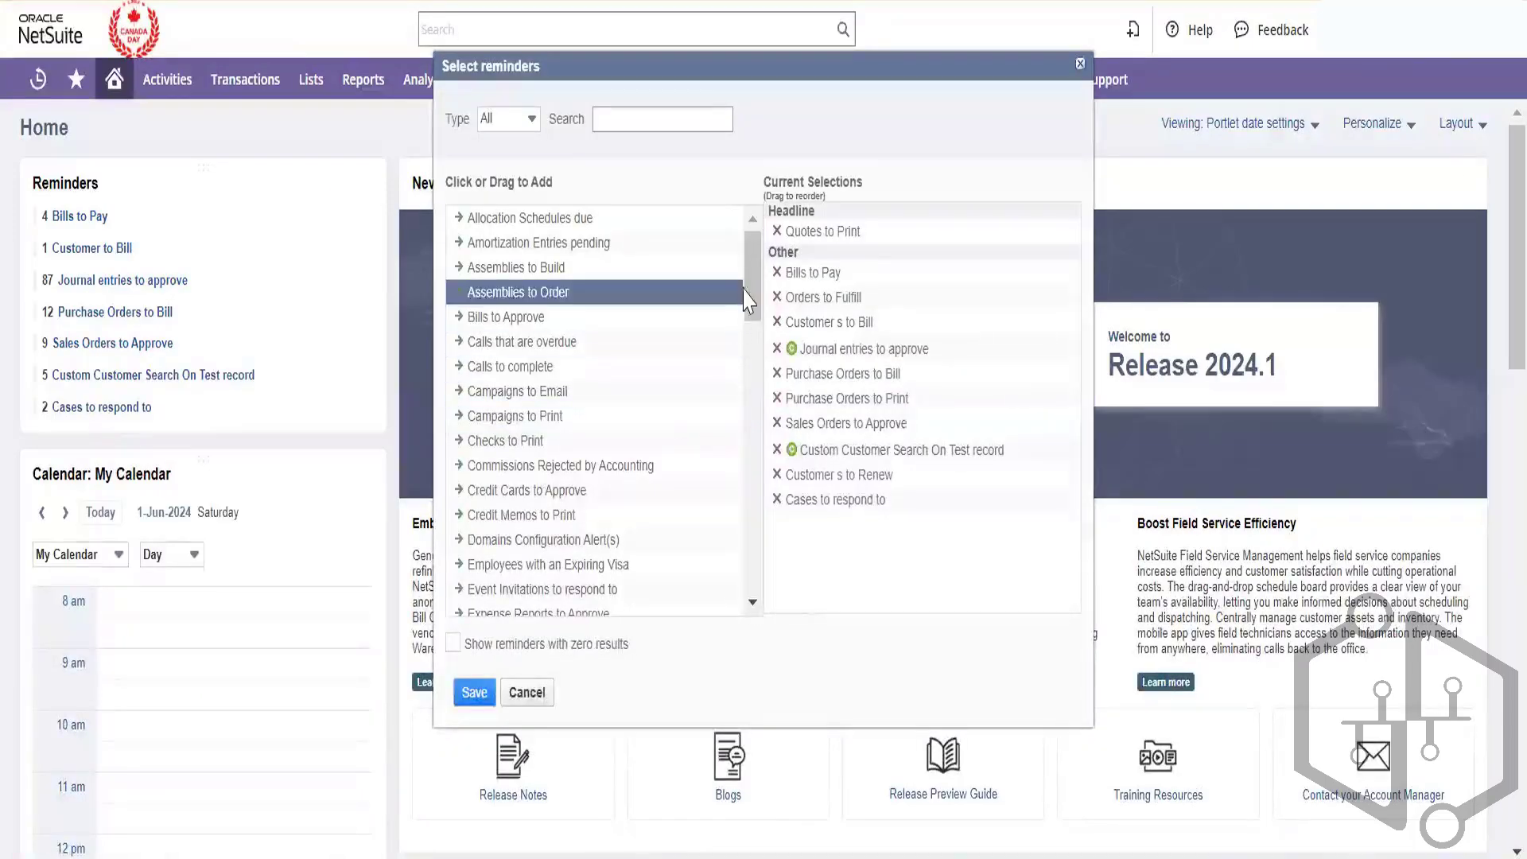
pyautogui.scroll(-15, 716, 556)
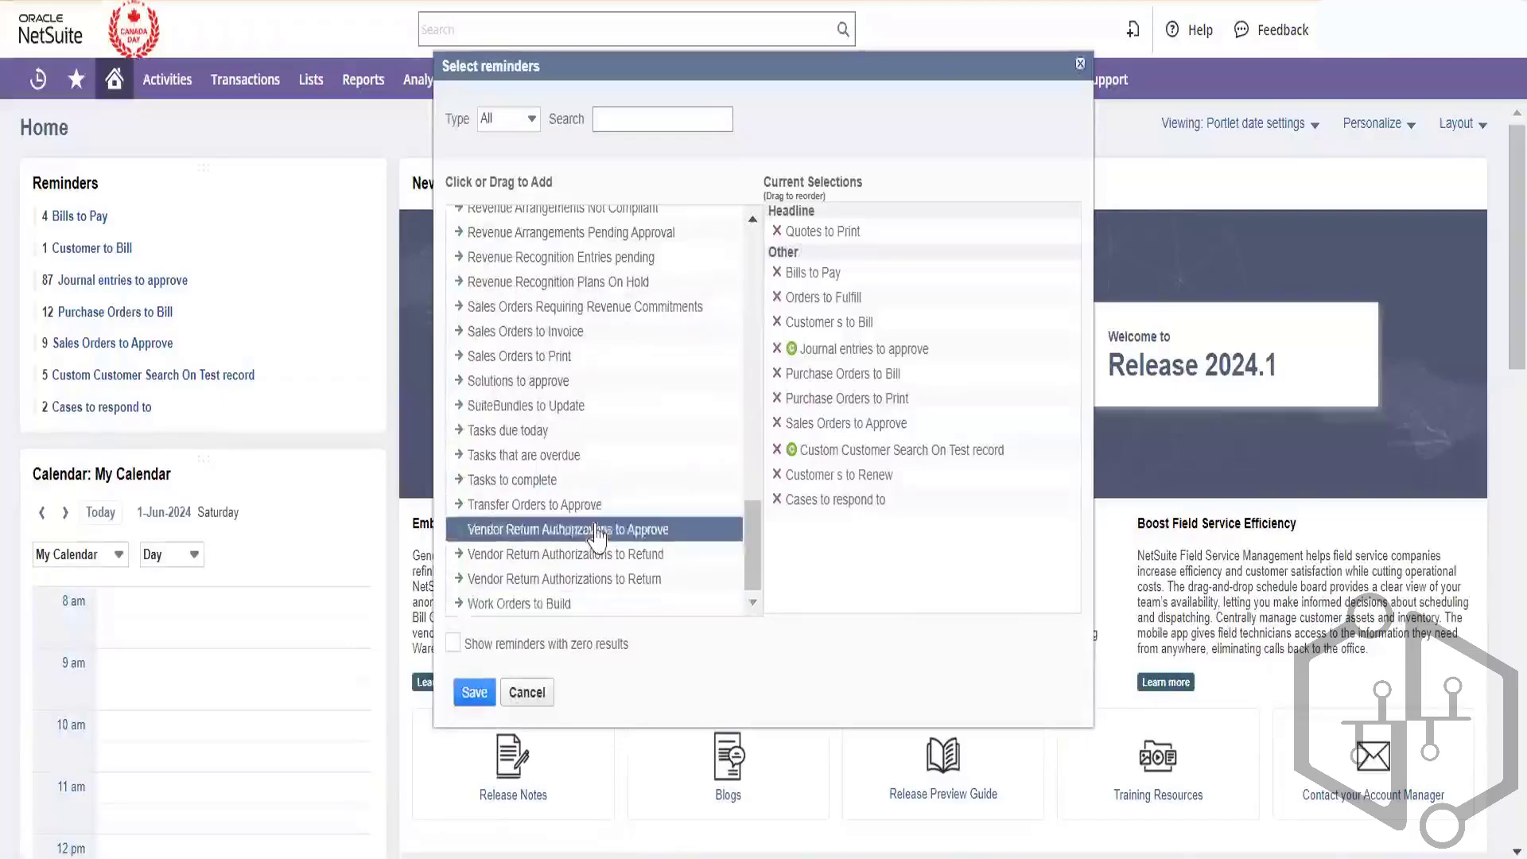
pyautogui.click(527, 693)
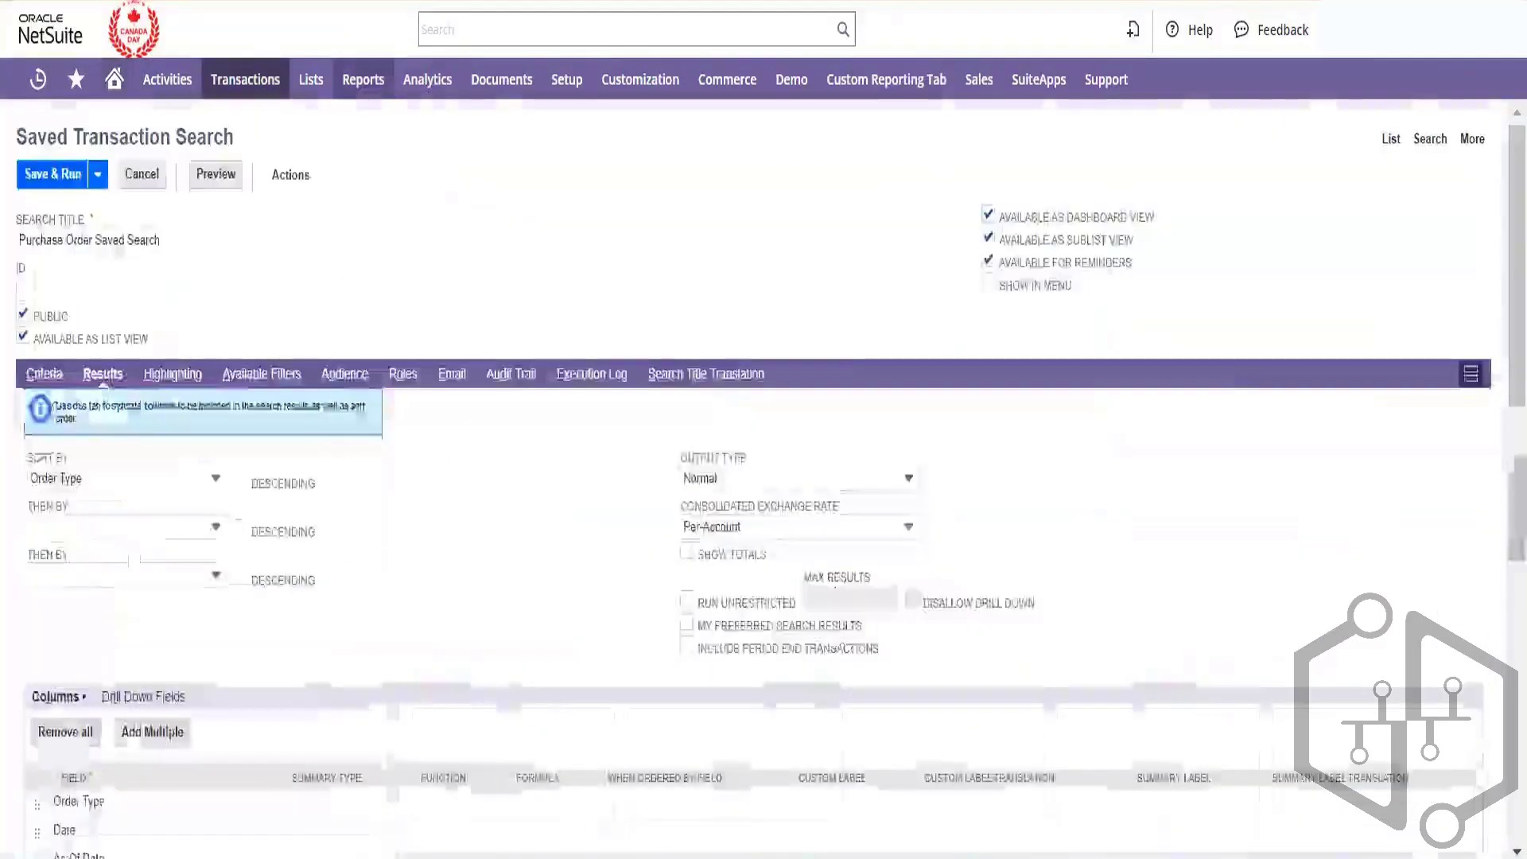
# - Show the saved search in the menu and sort its results by Order Type in descending order
pyautogui.click(987, 282)
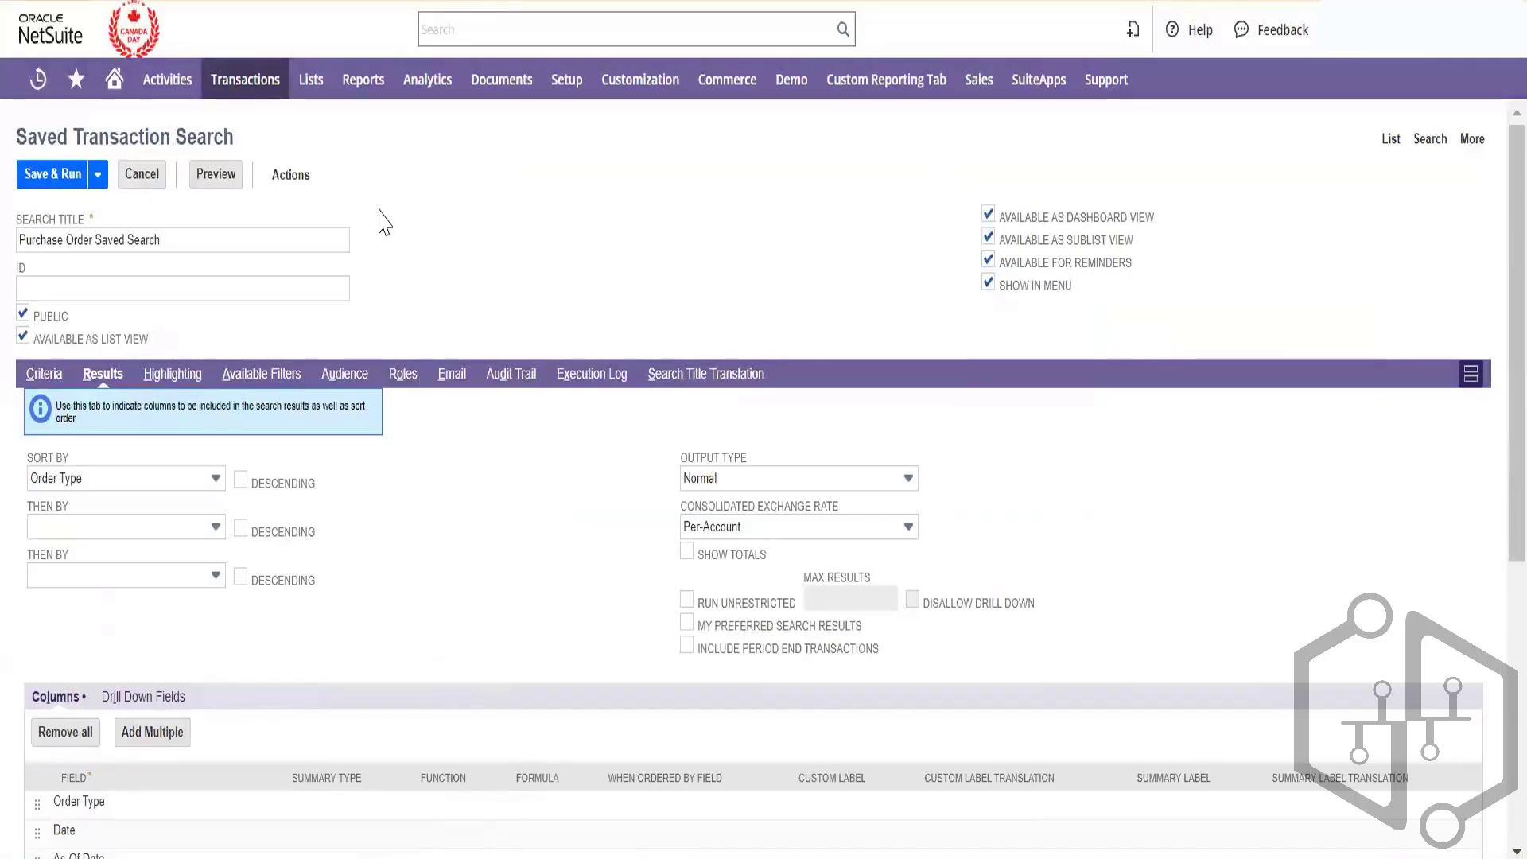
pyautogui.scroll(-2, 598, 334)
pyautogui.scroll(-4, 600, 335)
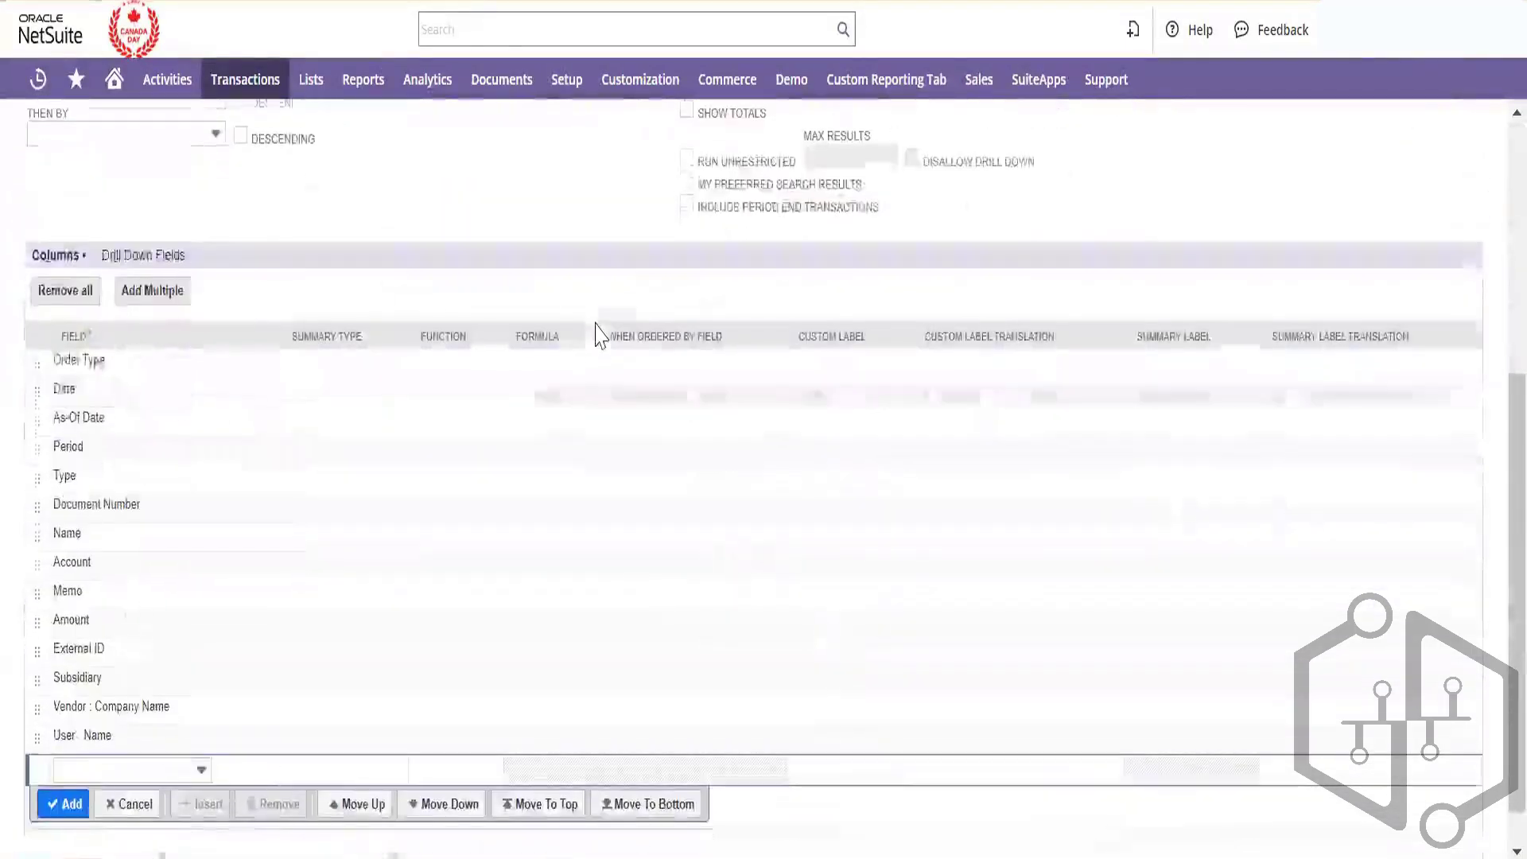
pyautogui.scroll(3, 600, 342)
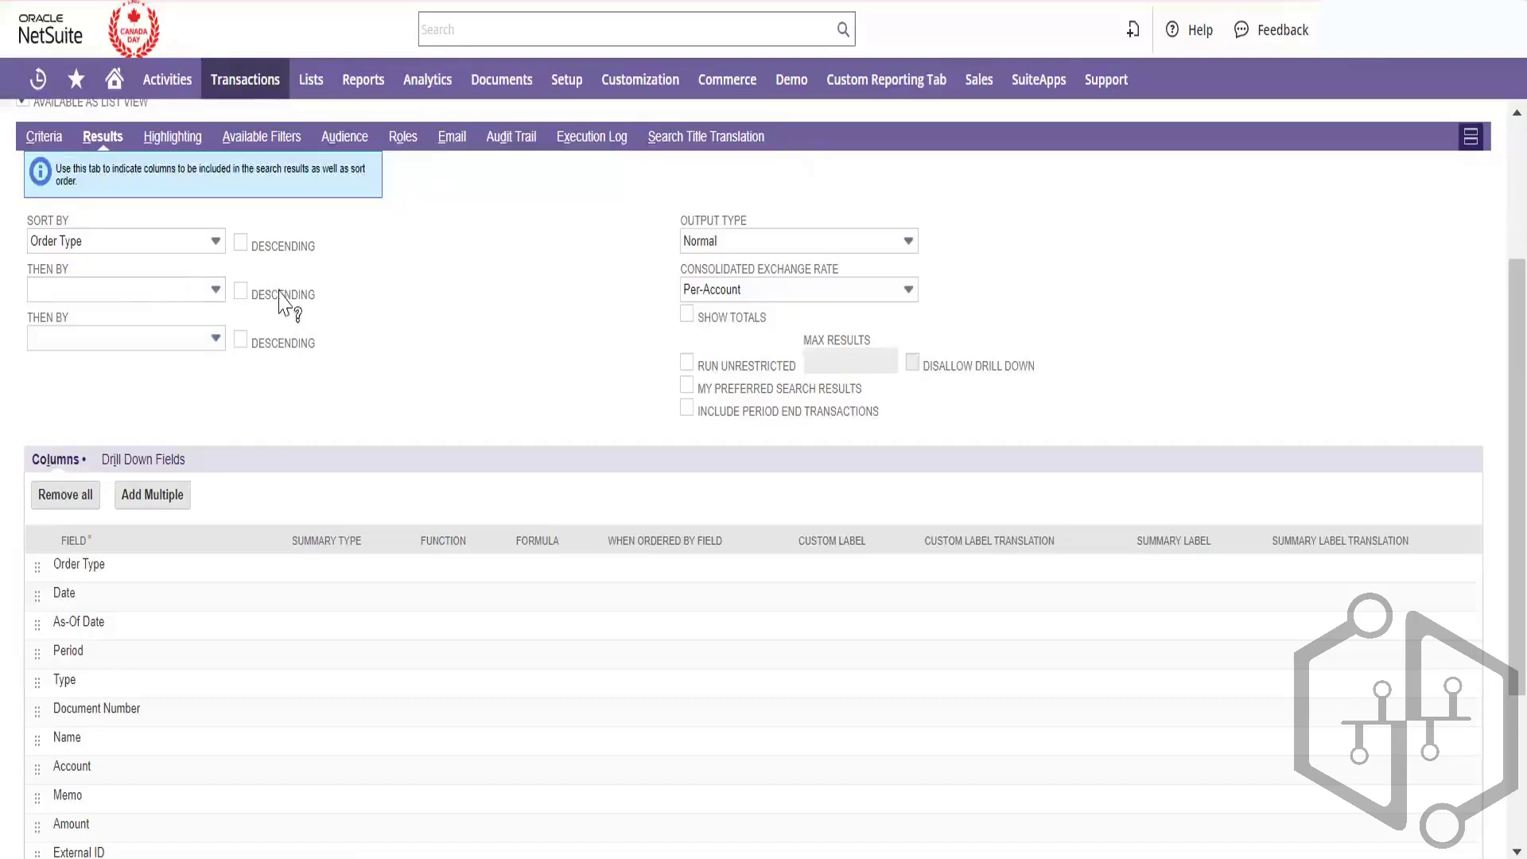
pyautogui.click(241, 243)
pyautogui.click(213, 292)
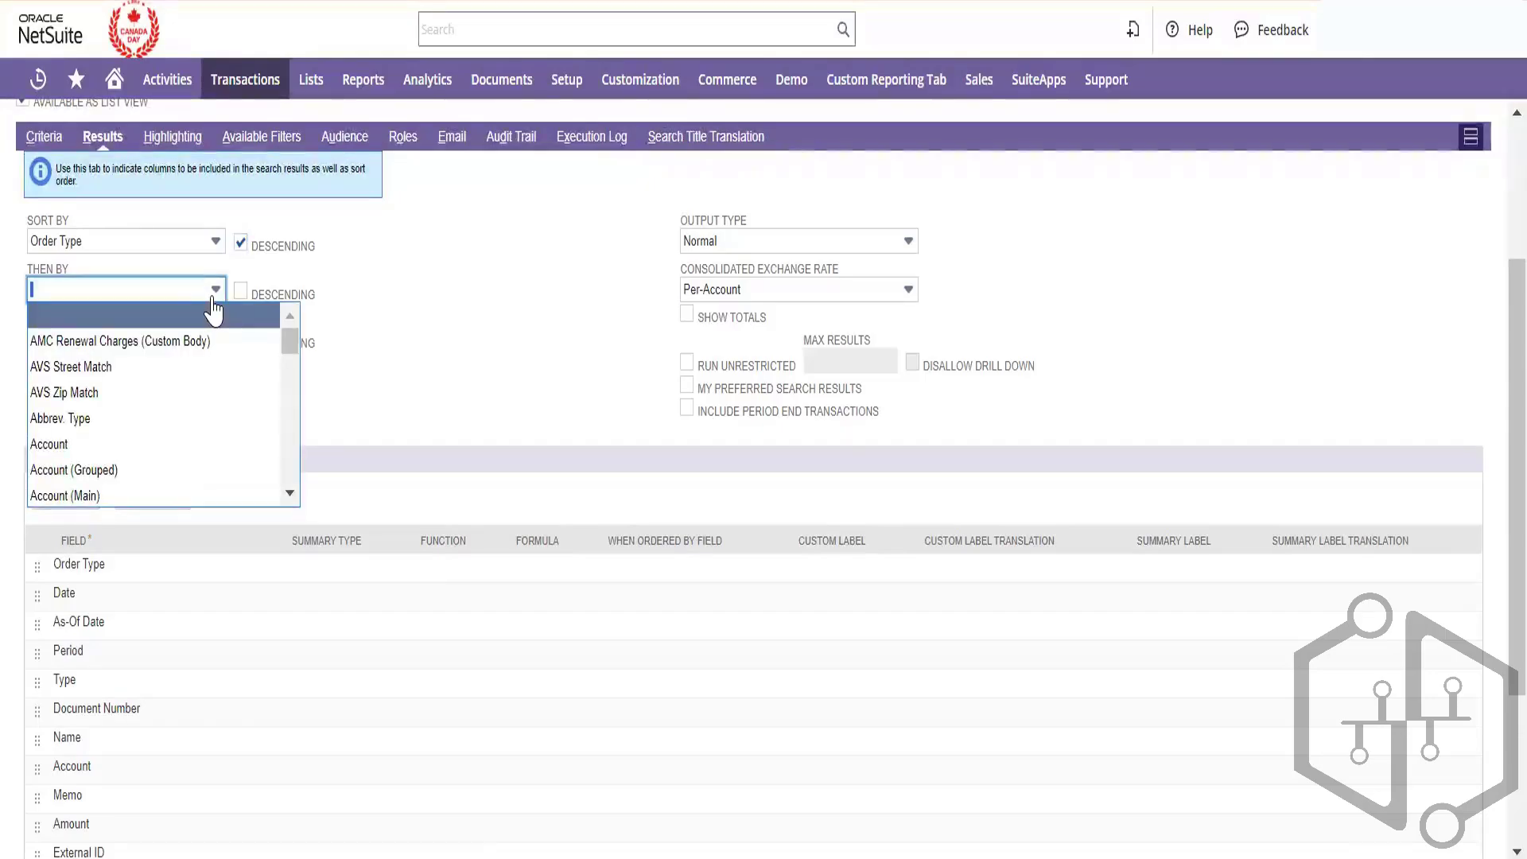
pyautogui.click(423, 331)
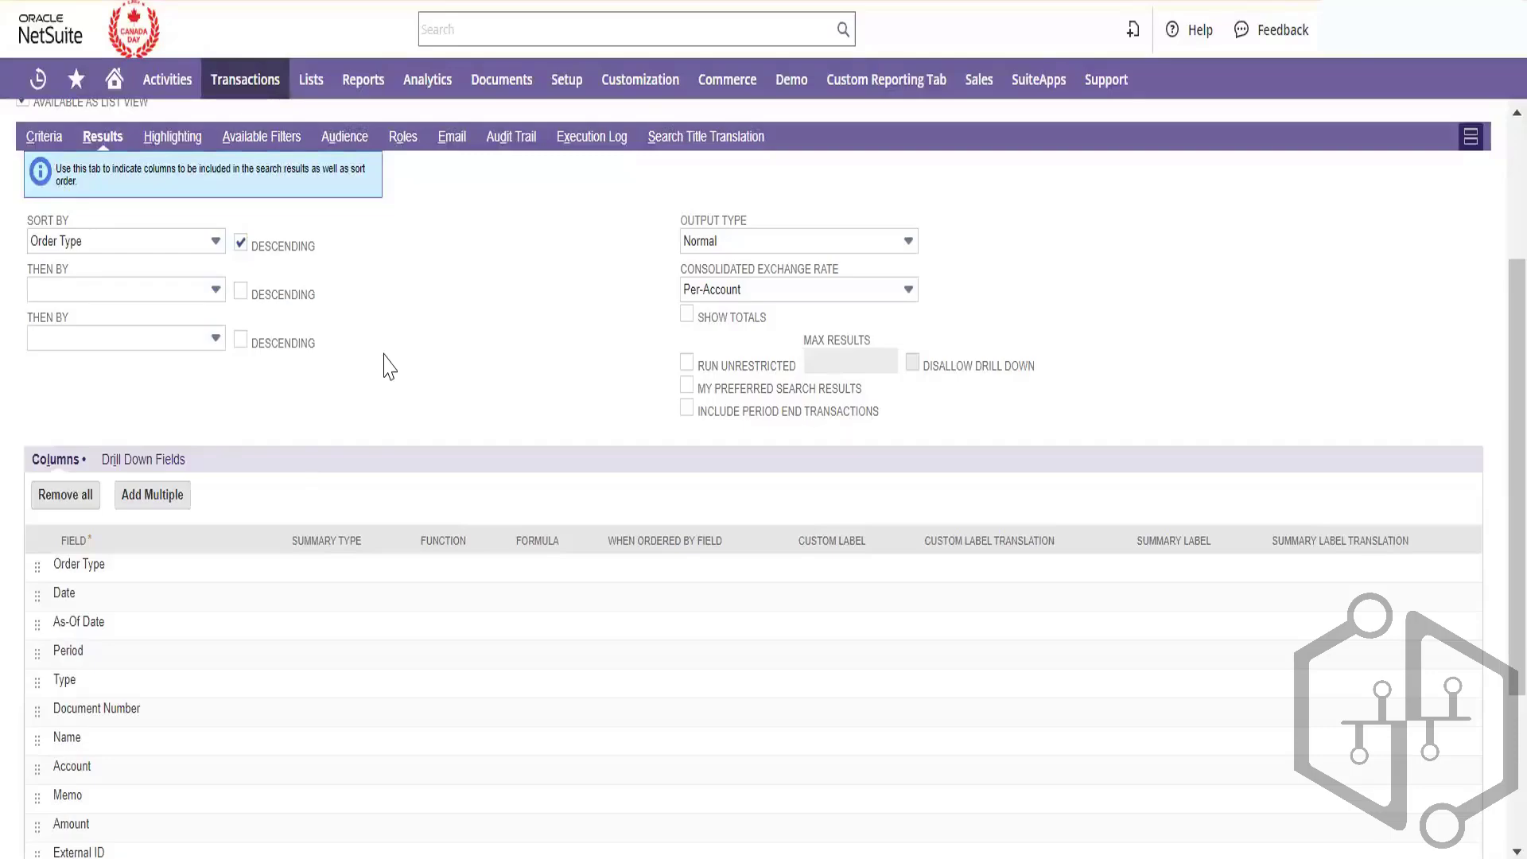
# - Let the search run unrestricted and include period end transactions in its results
pyautogui.click(752, 253)
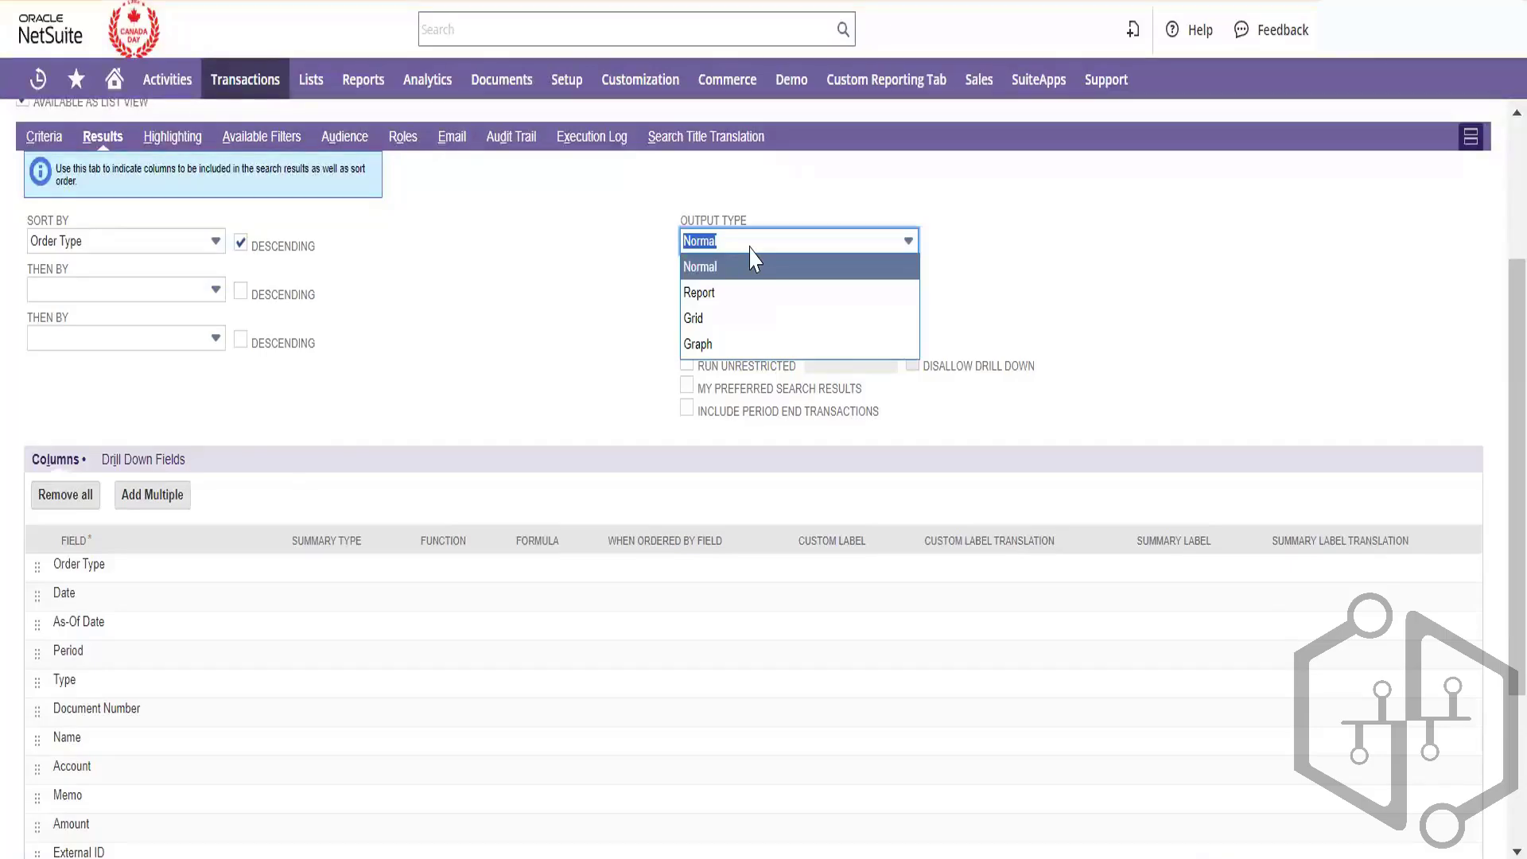
pyautogui.click(465, 383)
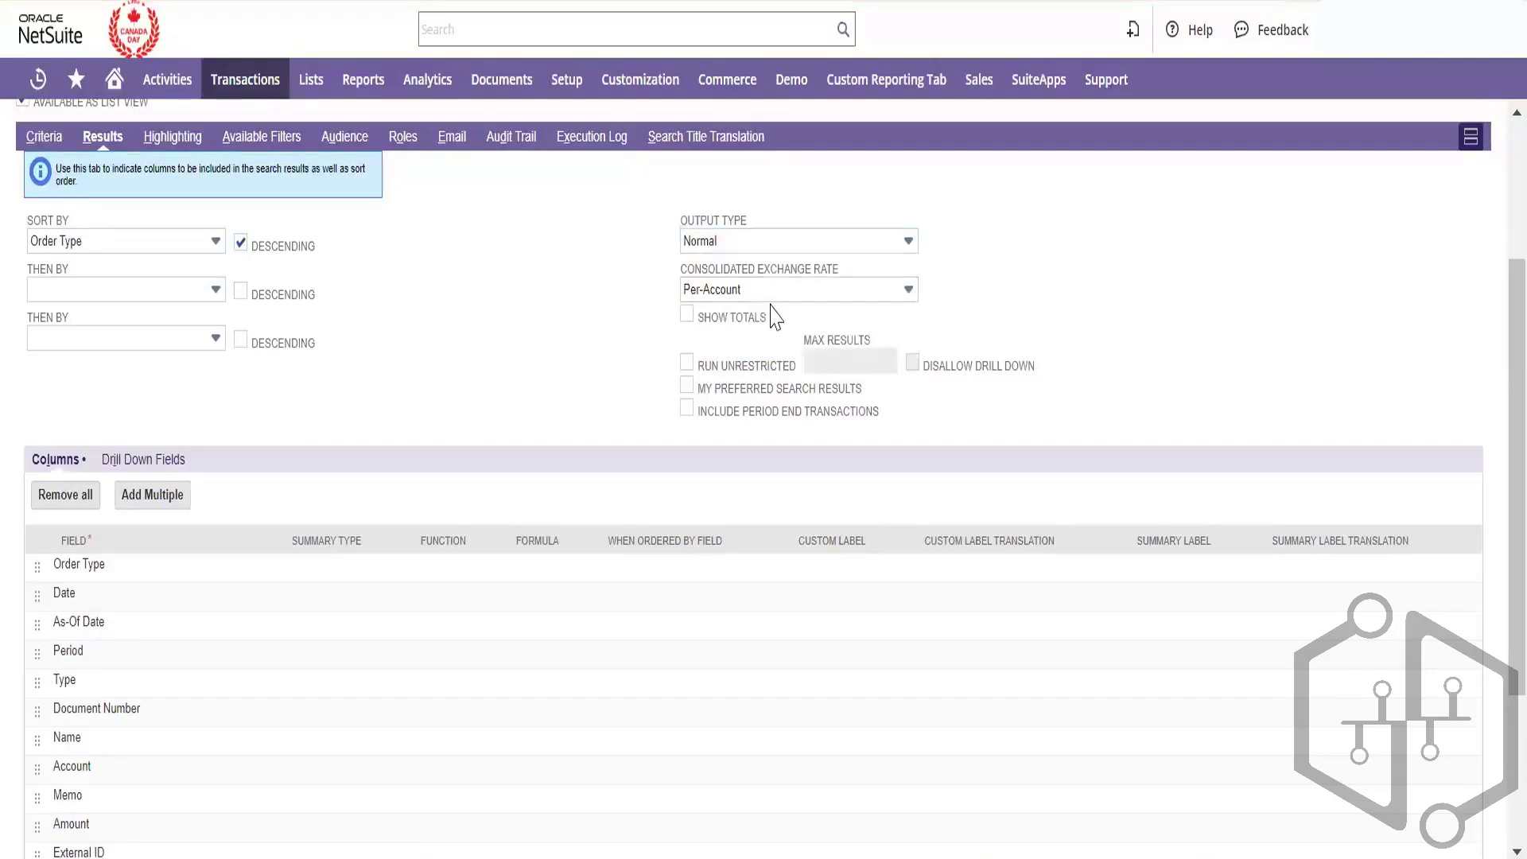
pyautogui.click(685, 366)
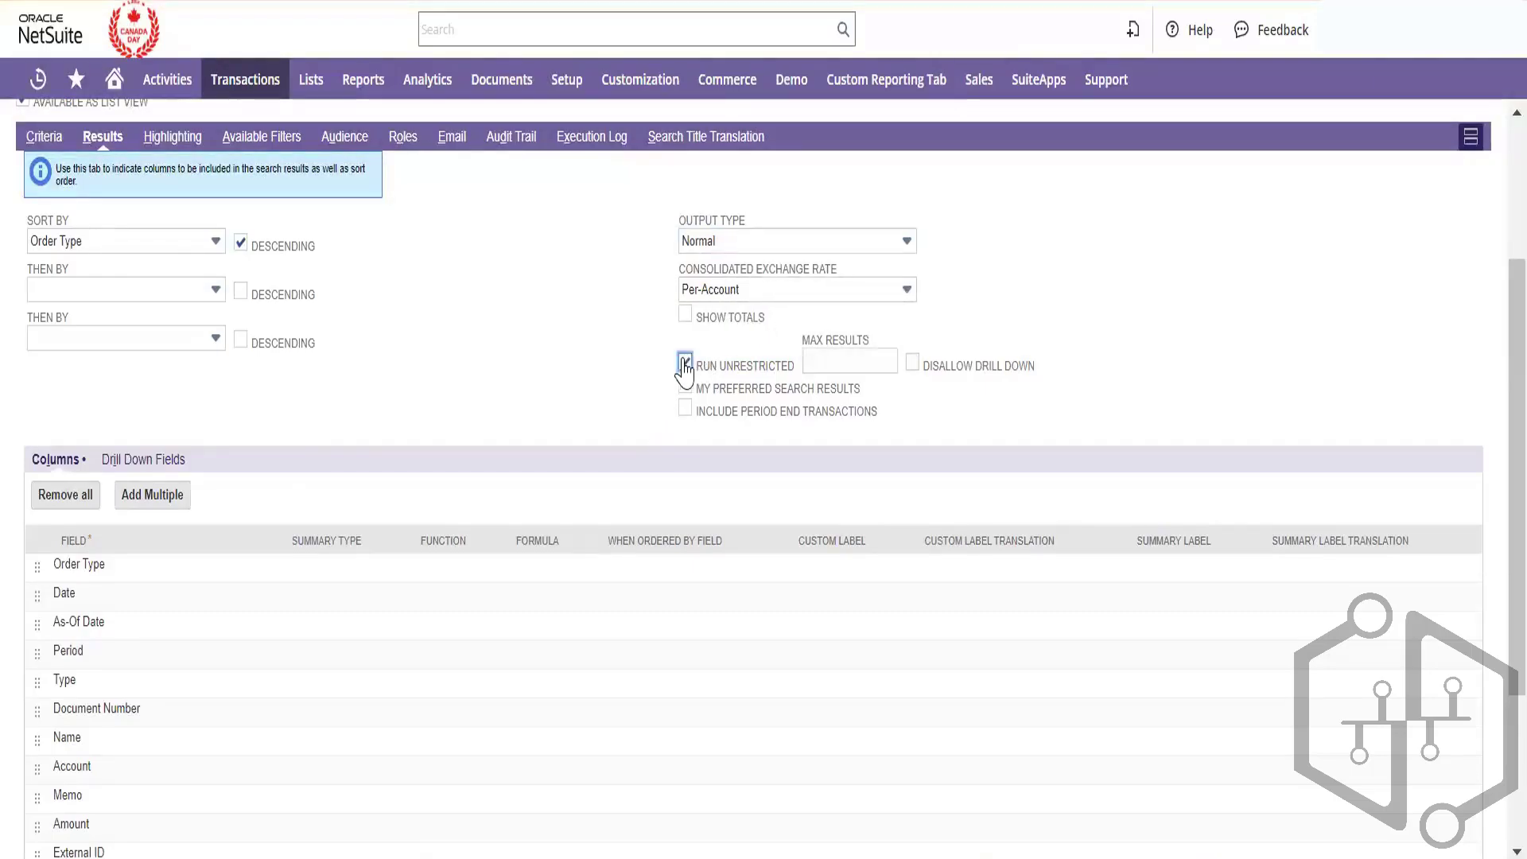
pyautogui.click(873, 354)
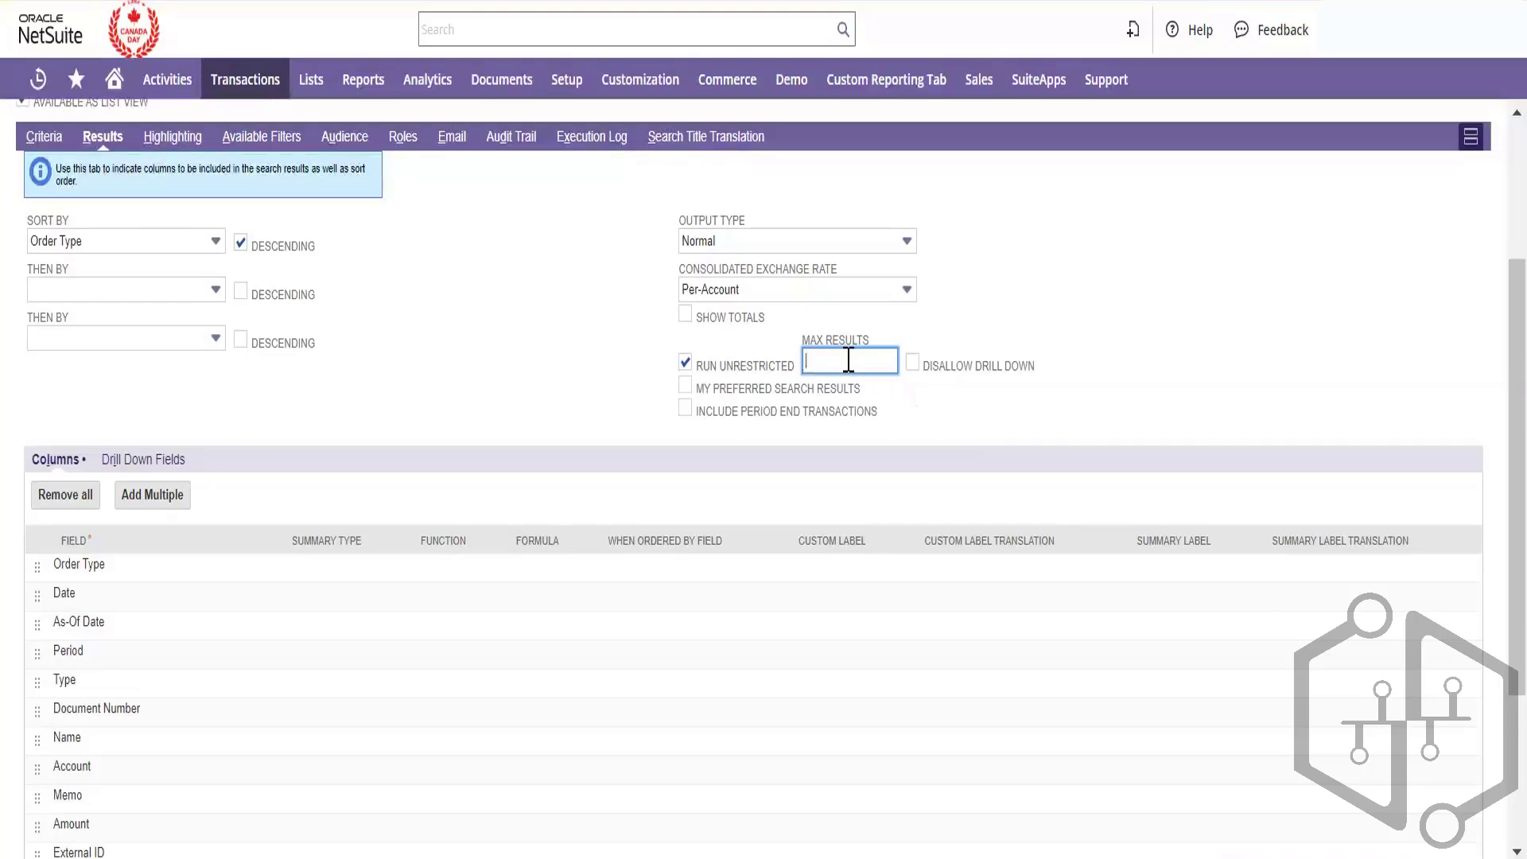
pyautogui.click(785, 435)
pyautogui.click(684, 411)
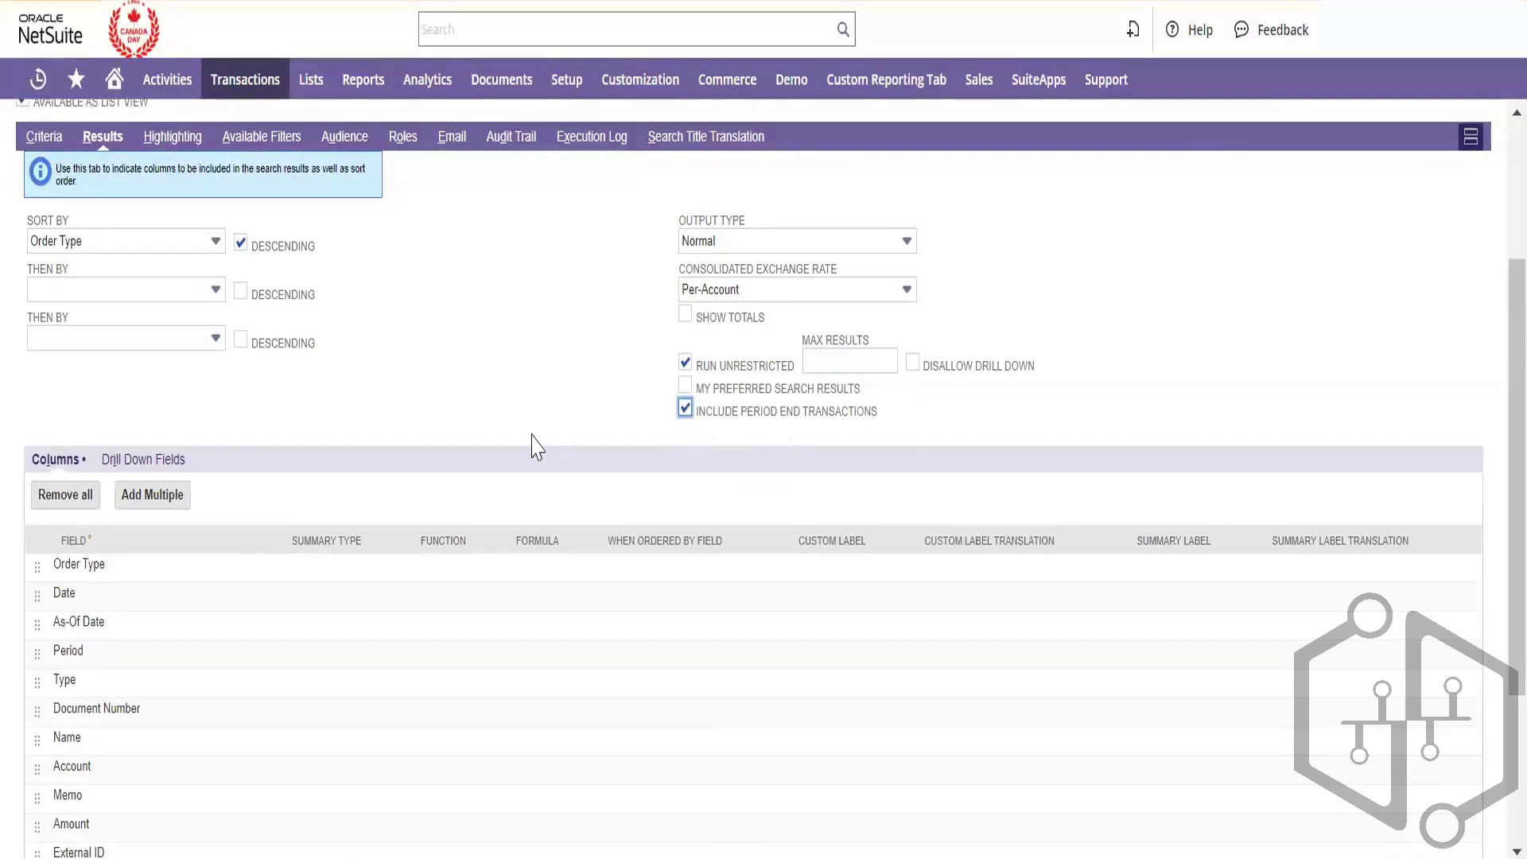
# - Start defining the condition of the first highlighting rule and bring up its available filters
pyautogui.scroll(-4, 537, 447)
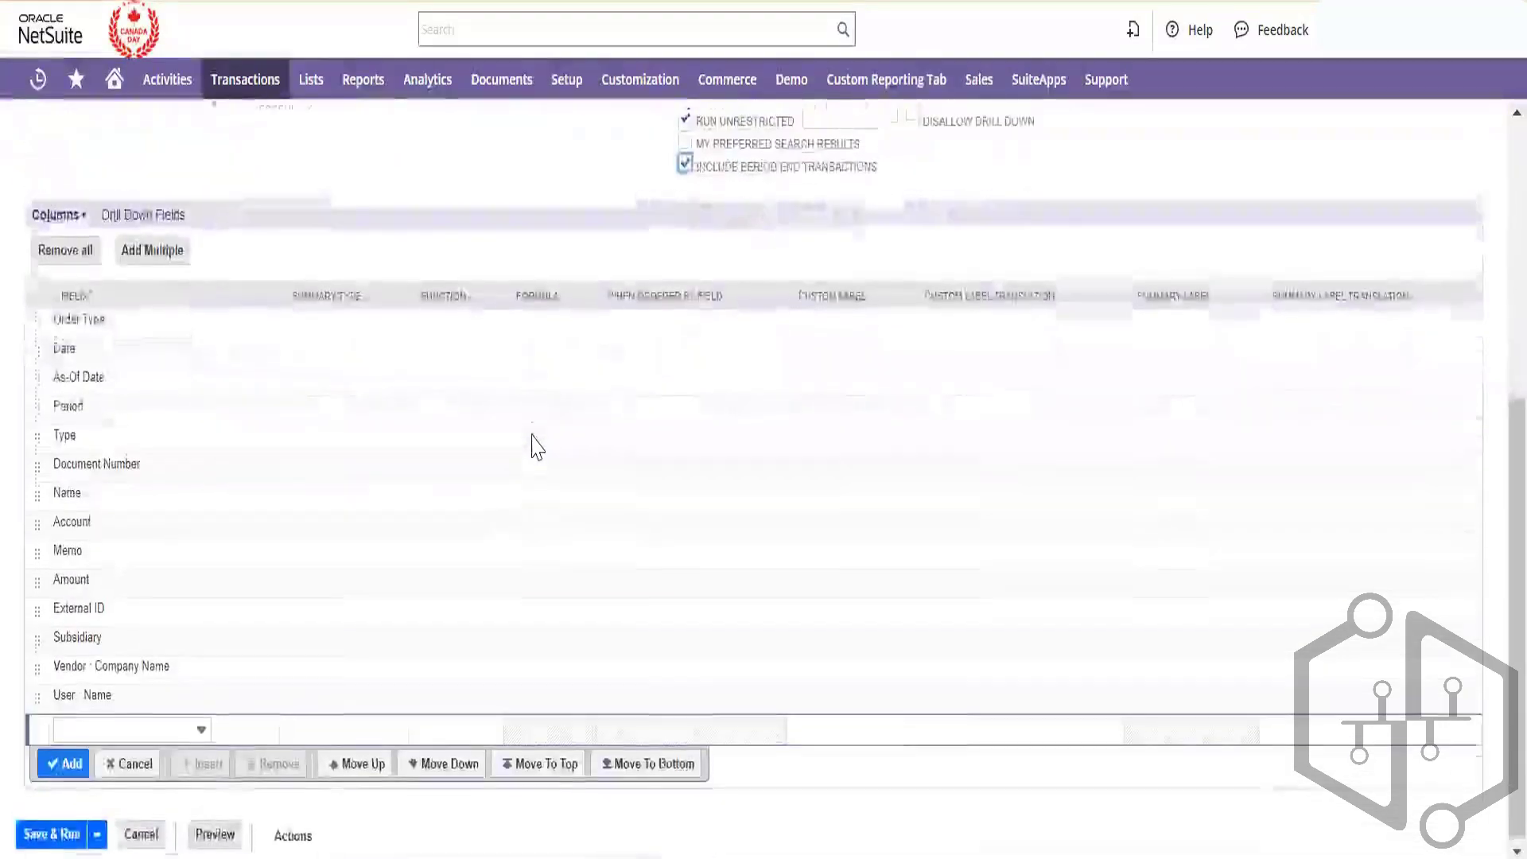
pyautogui.scroll(3, 536, 447)
pyautogui.scroll(4, 537, 447)
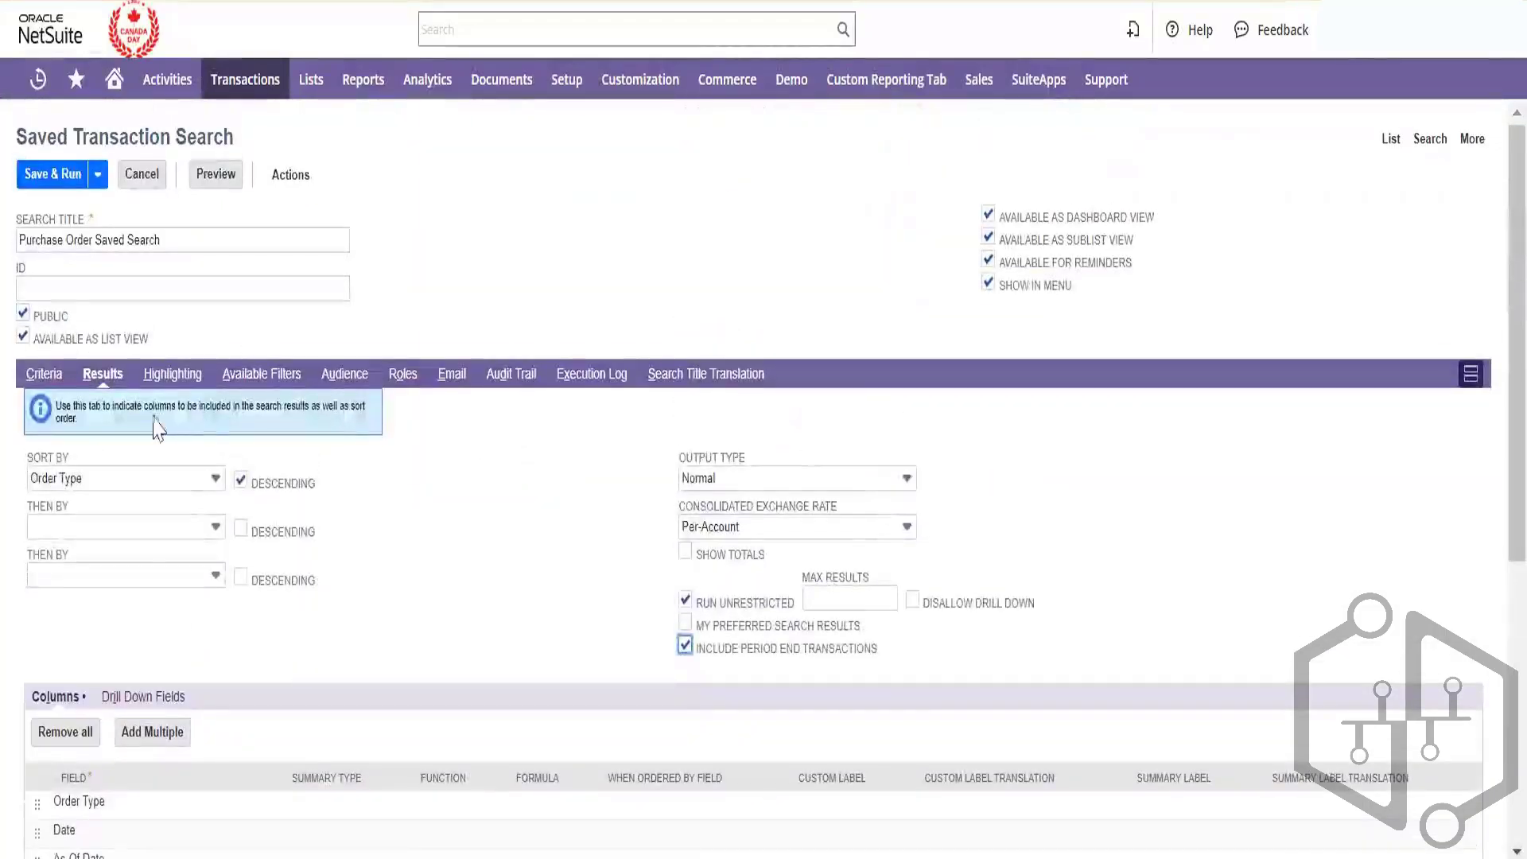
pyautogui.click(173, 374)
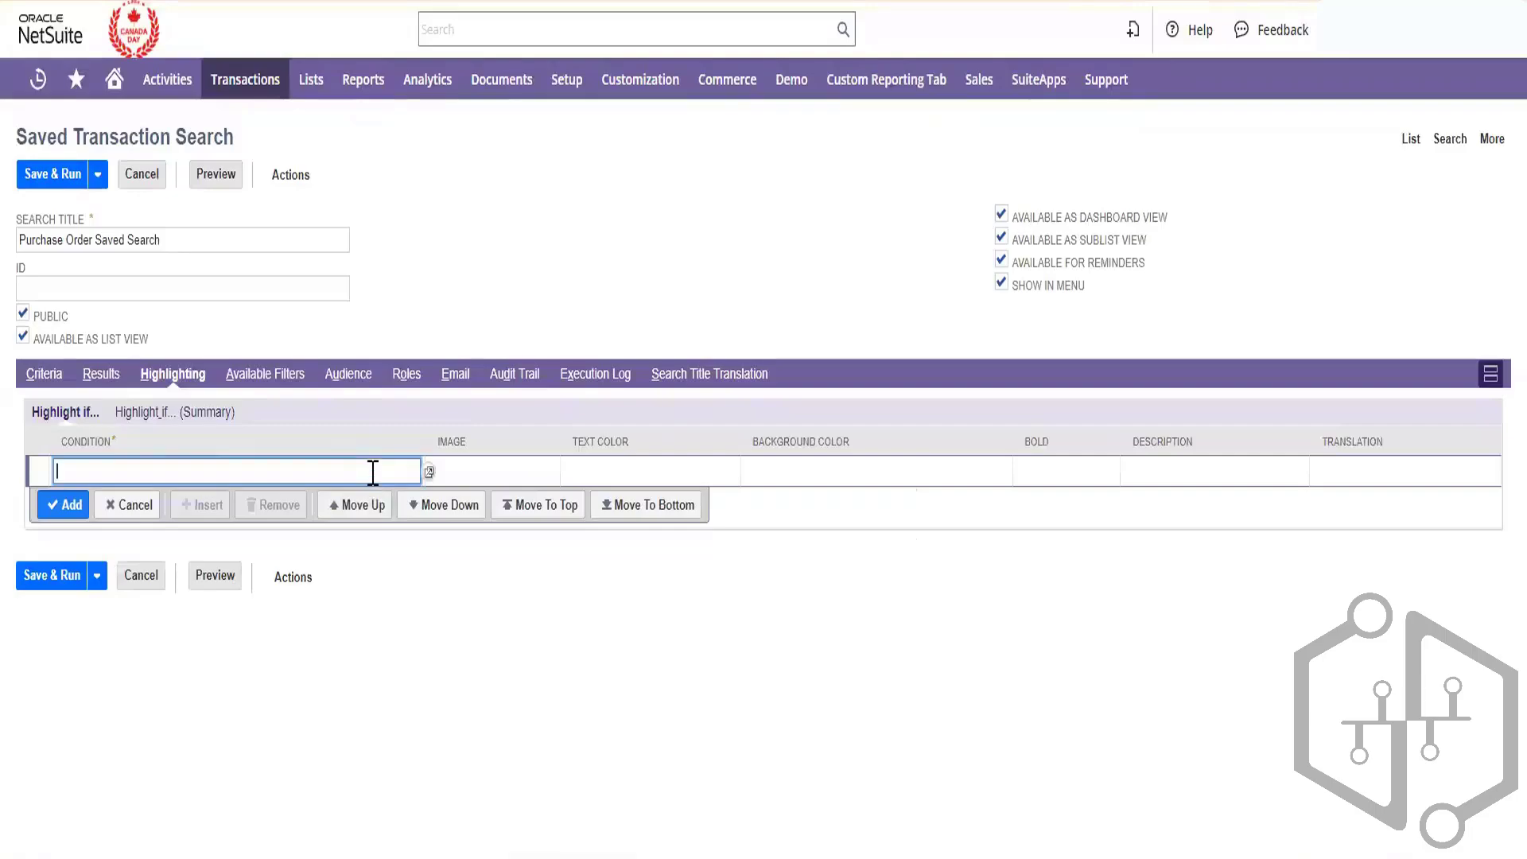
pyautogui.click(428, 473)
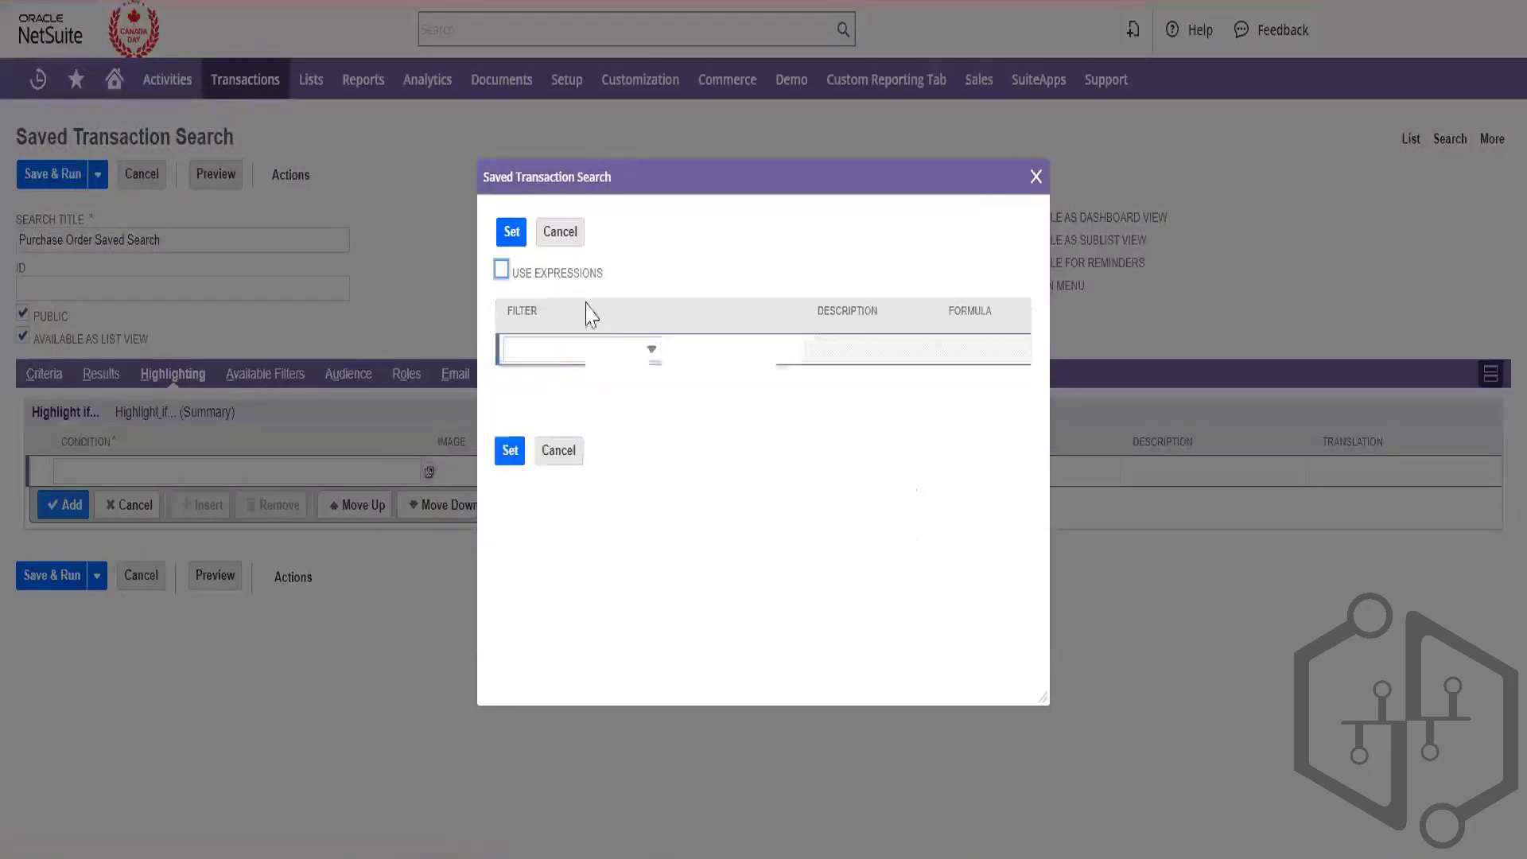
pyautogui.click(609, 350)
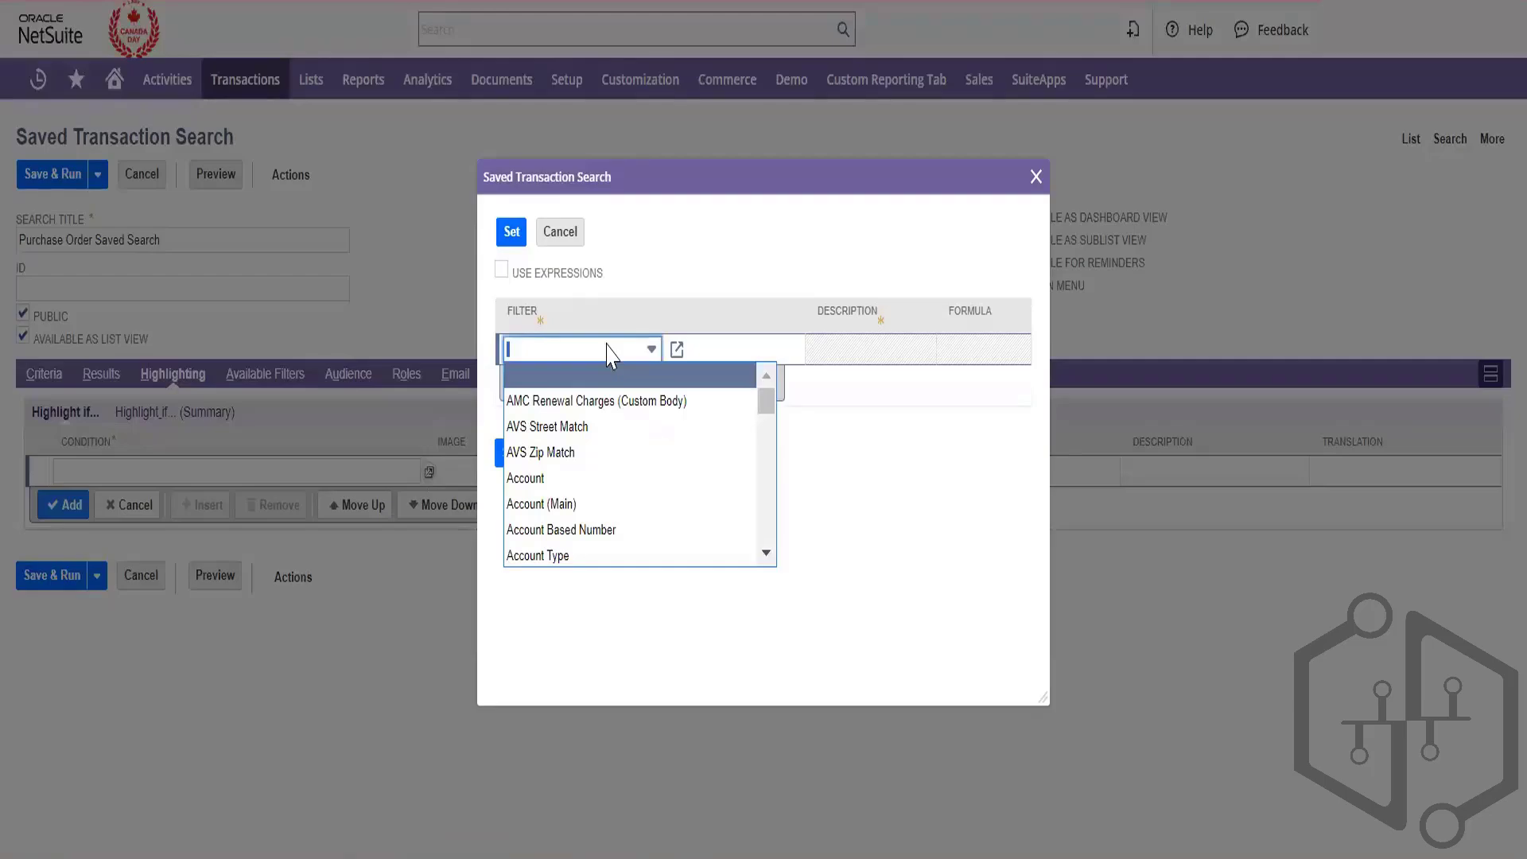
pyautogui.write('Purchase Order')
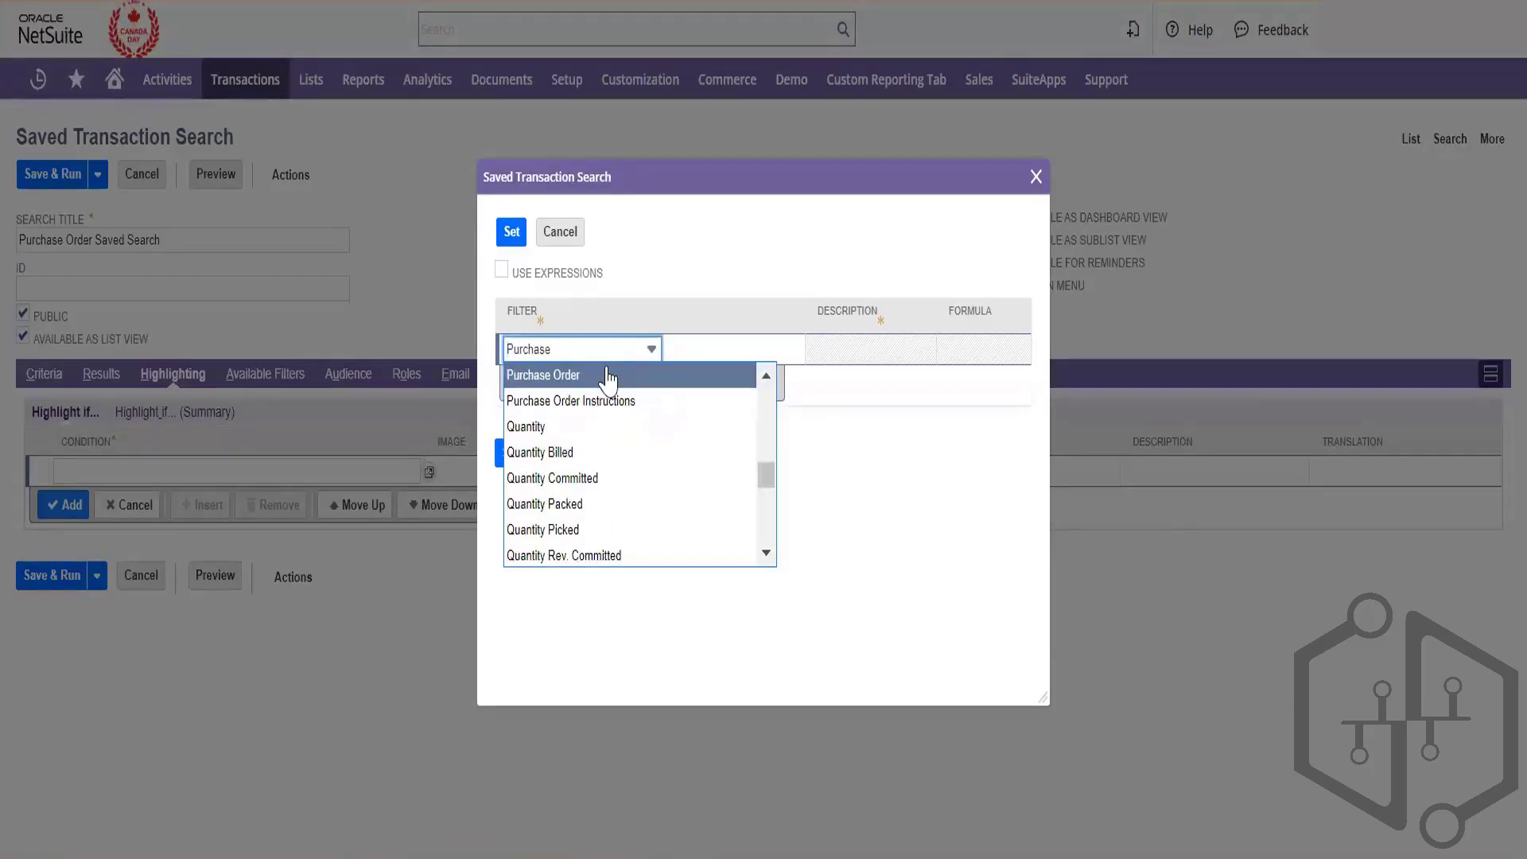
pyautogui.press('BackSpace')
pyautogui.press('BackSpace')
pyautogui.press('BackSpace')
pyautogui.press('BackSpace')
pyautogui.press('BackSpace')
pyautogui.press('BackSpace')
pyautogui.press('BackSpace')
pyautogui.press('BackSpace')
# - Define the highlighting condition with the Date filter set within 1-May-2024 and 31-May-2024
pyautogui.write('Date')
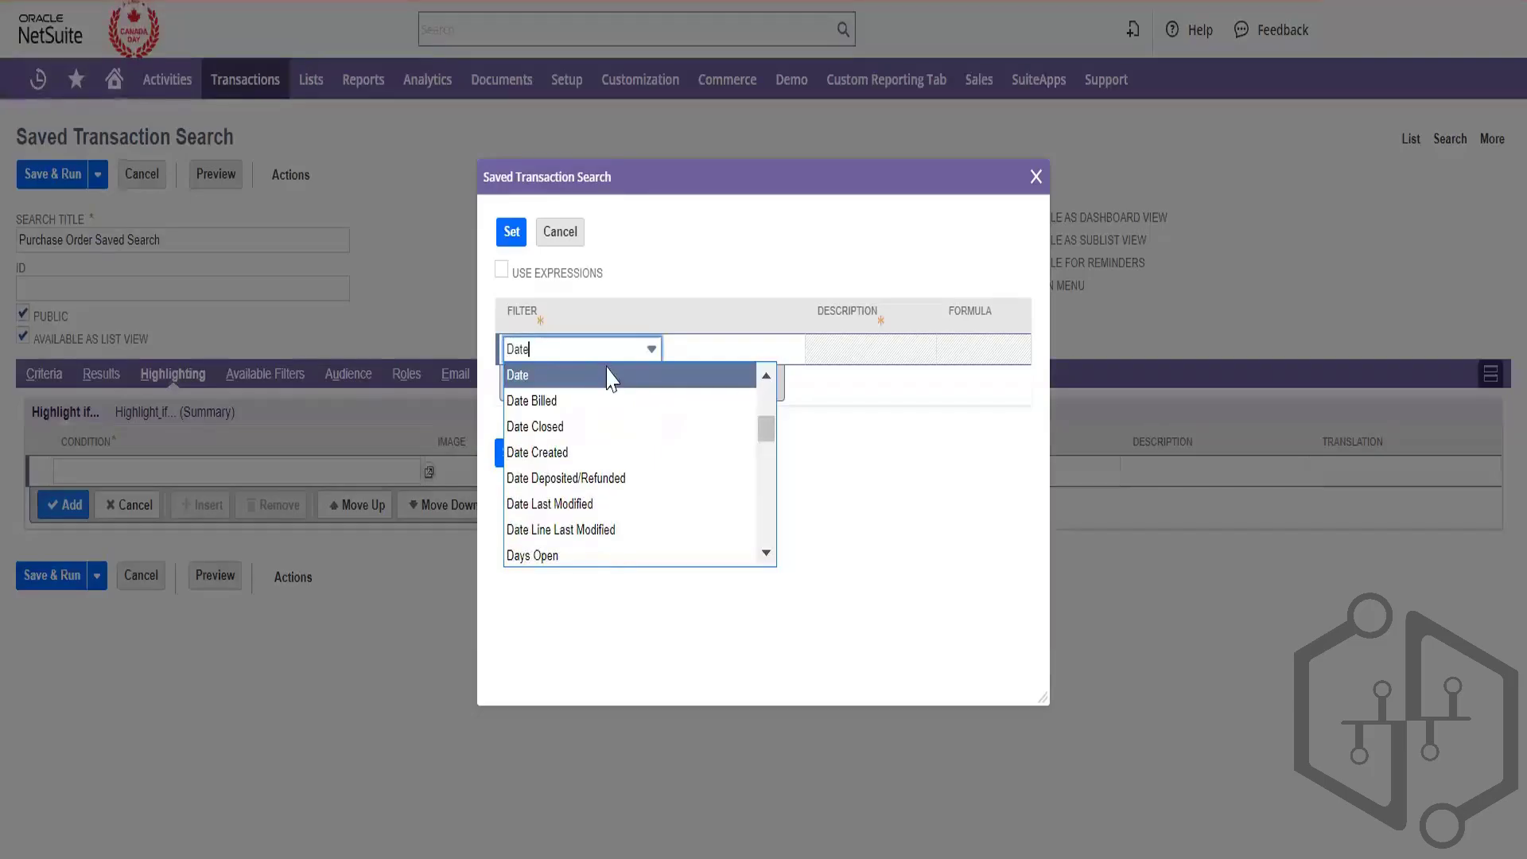
pyautogui.click(608, 377)
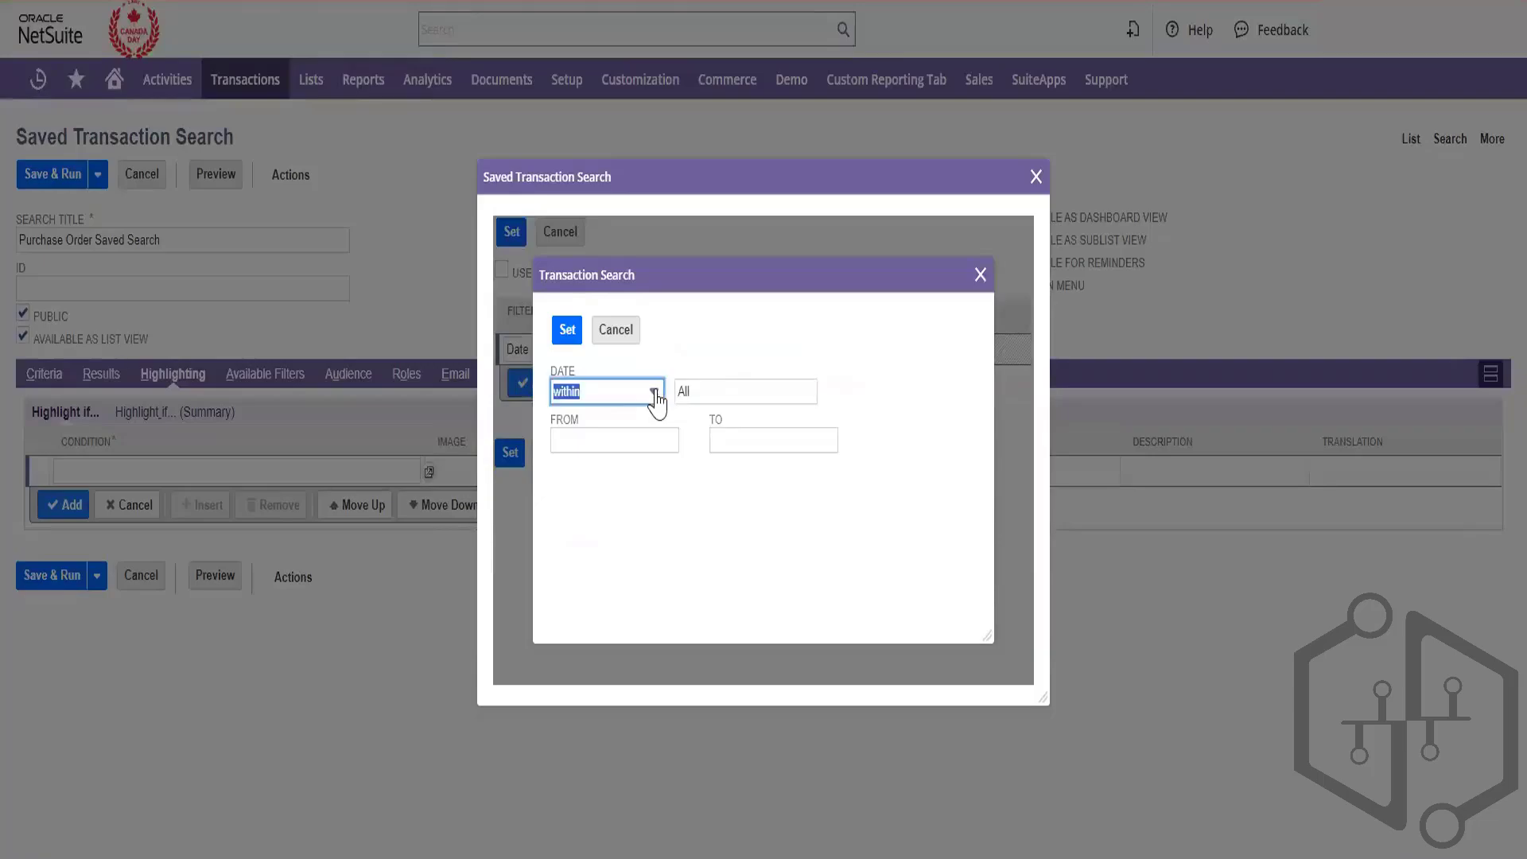
pyautogui.click(697, 439)
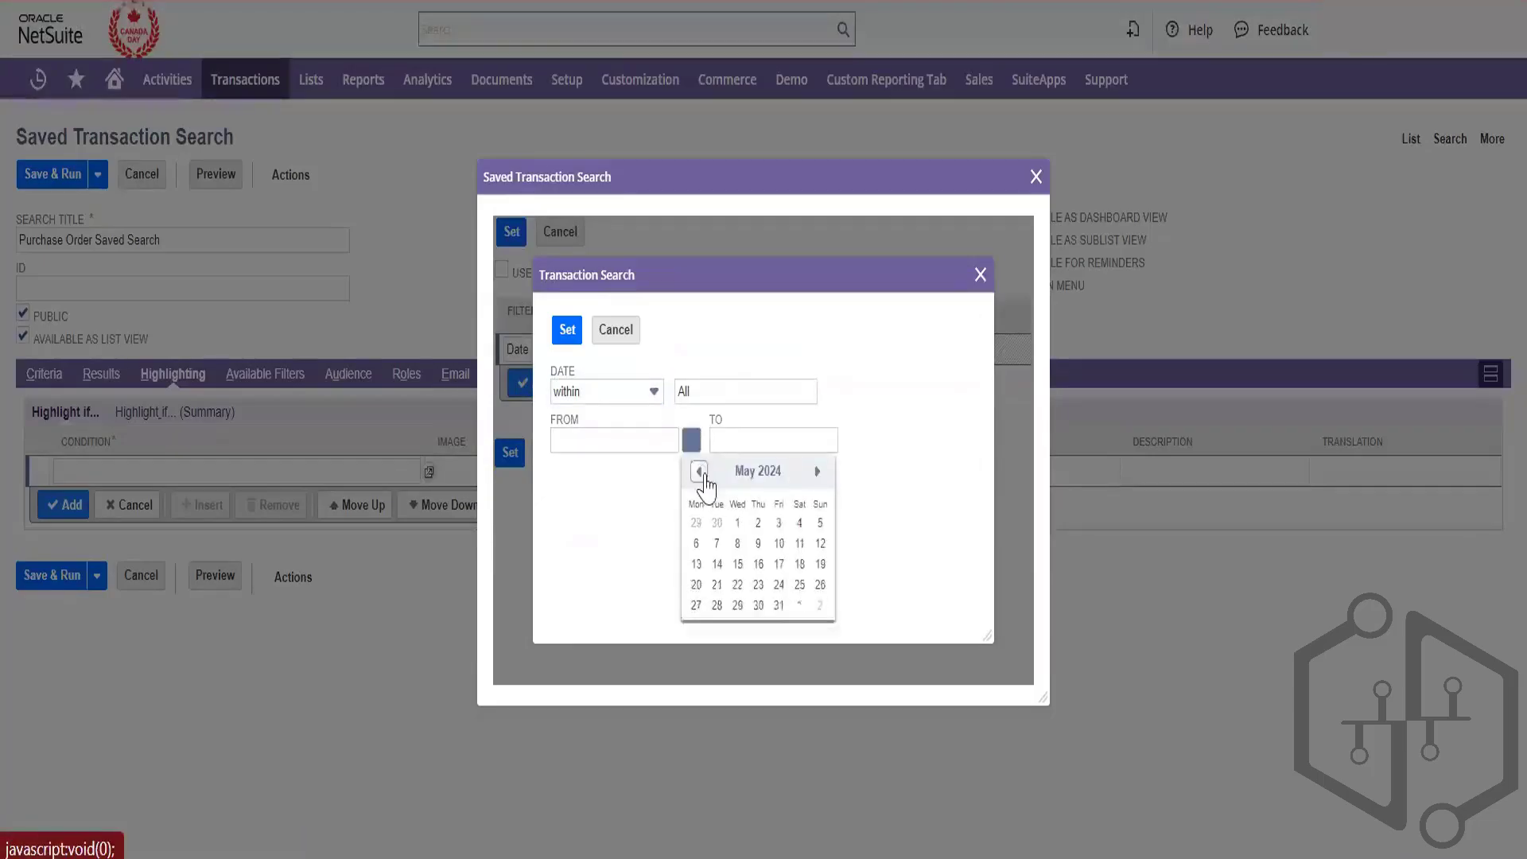
pyautogui.click(737, 524)
pyautogui.click(771, 440)
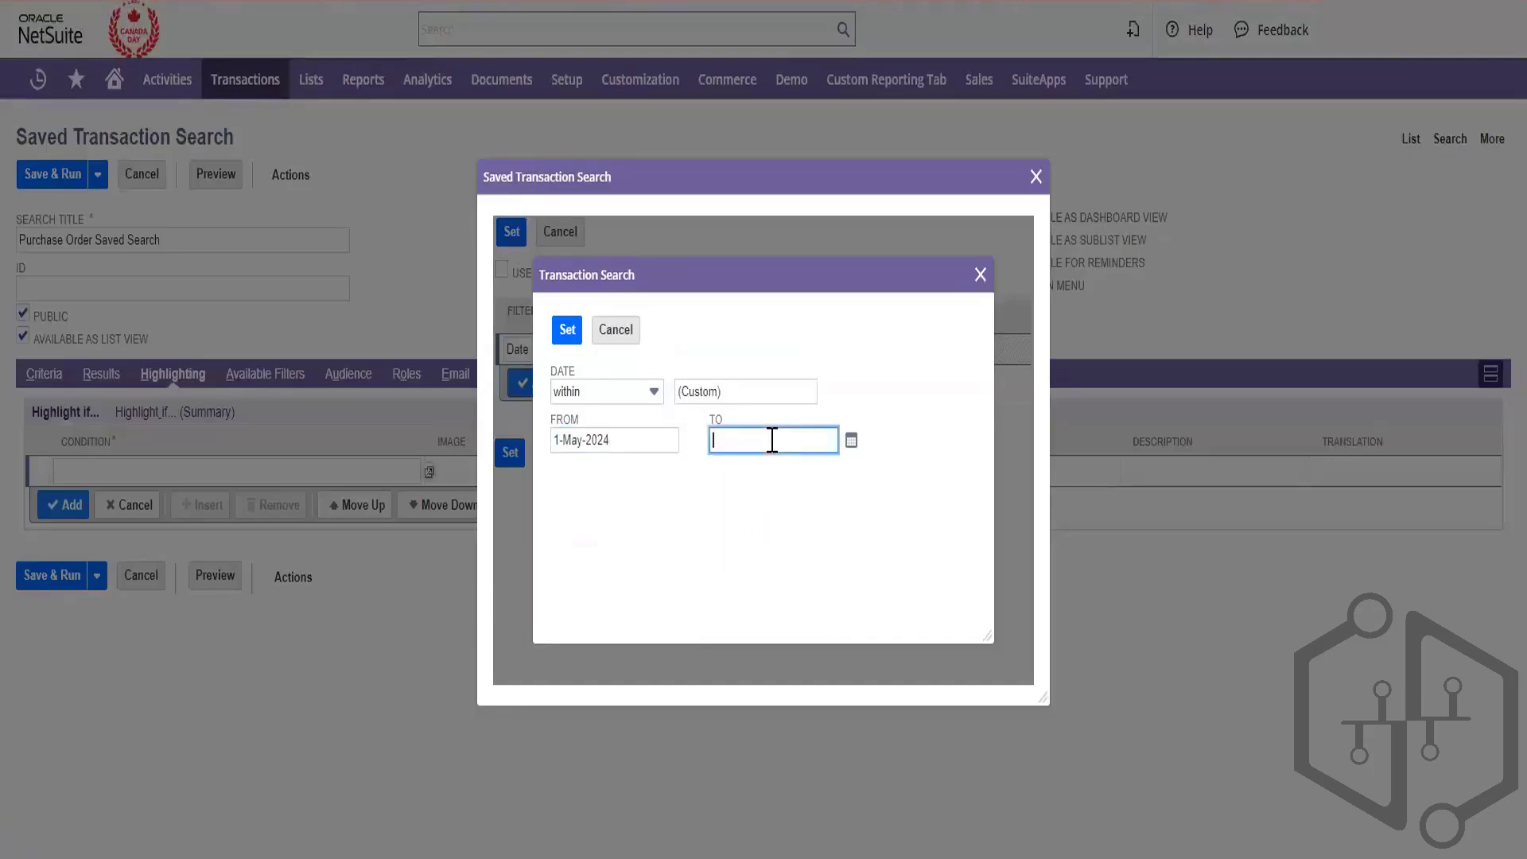
pyautogui.click(849, 442)
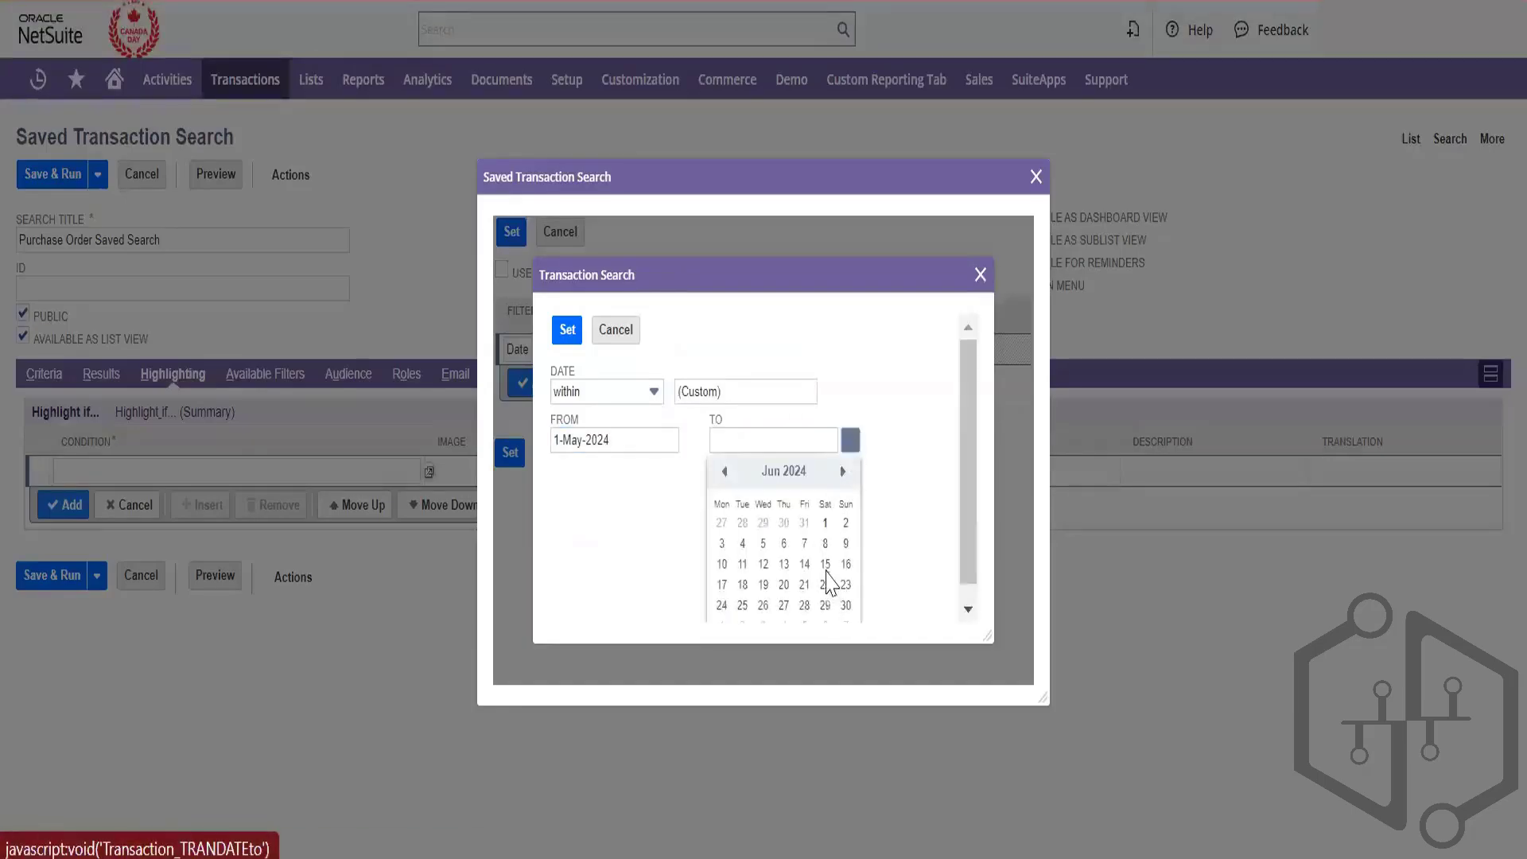
pyautogui.scroll(-1, 830, 583)
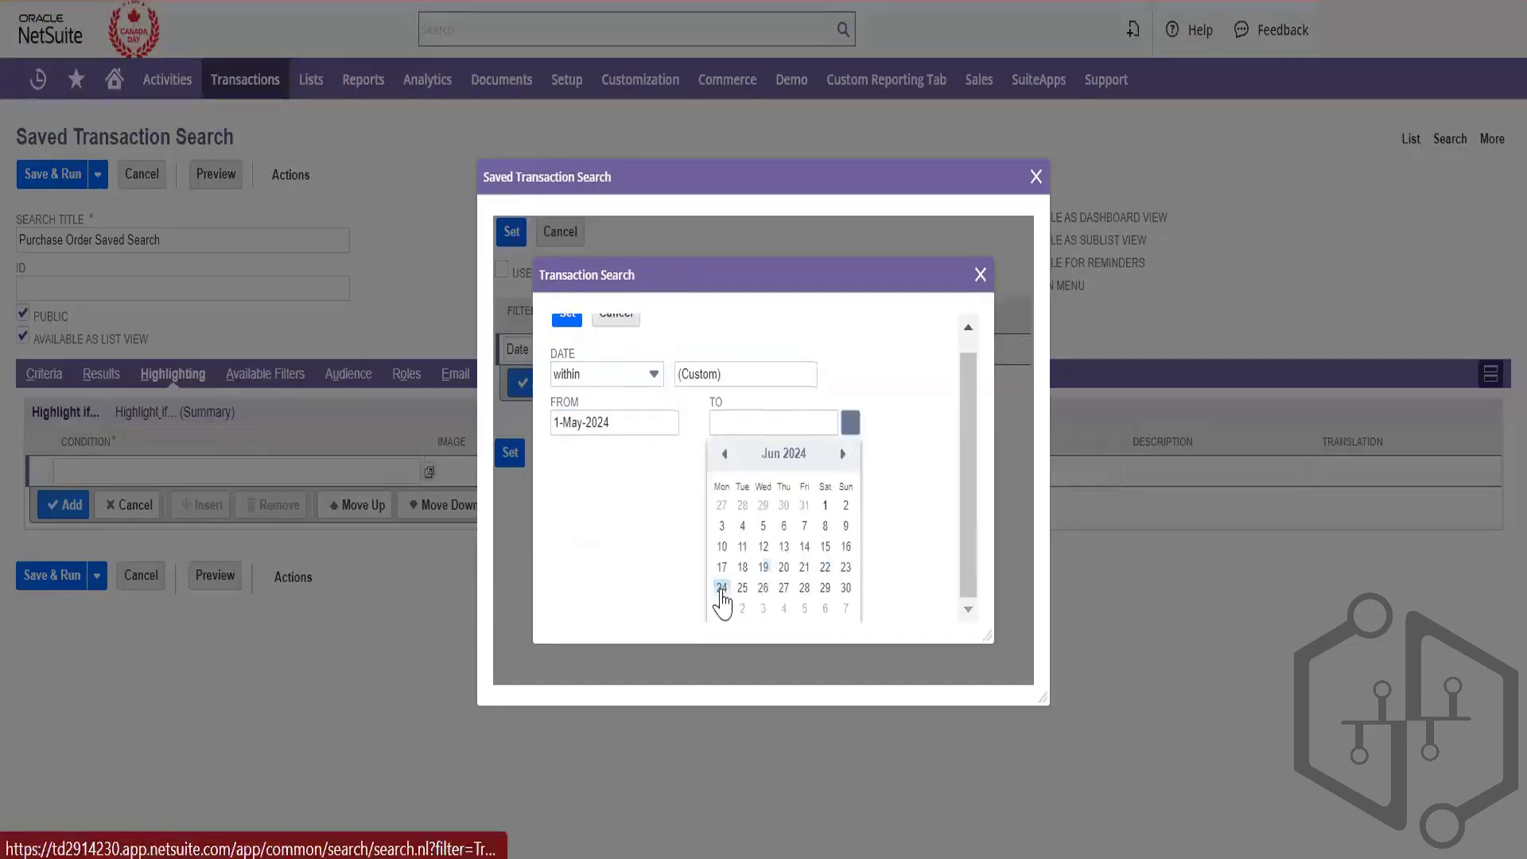
pyautogui.click(724, 455)
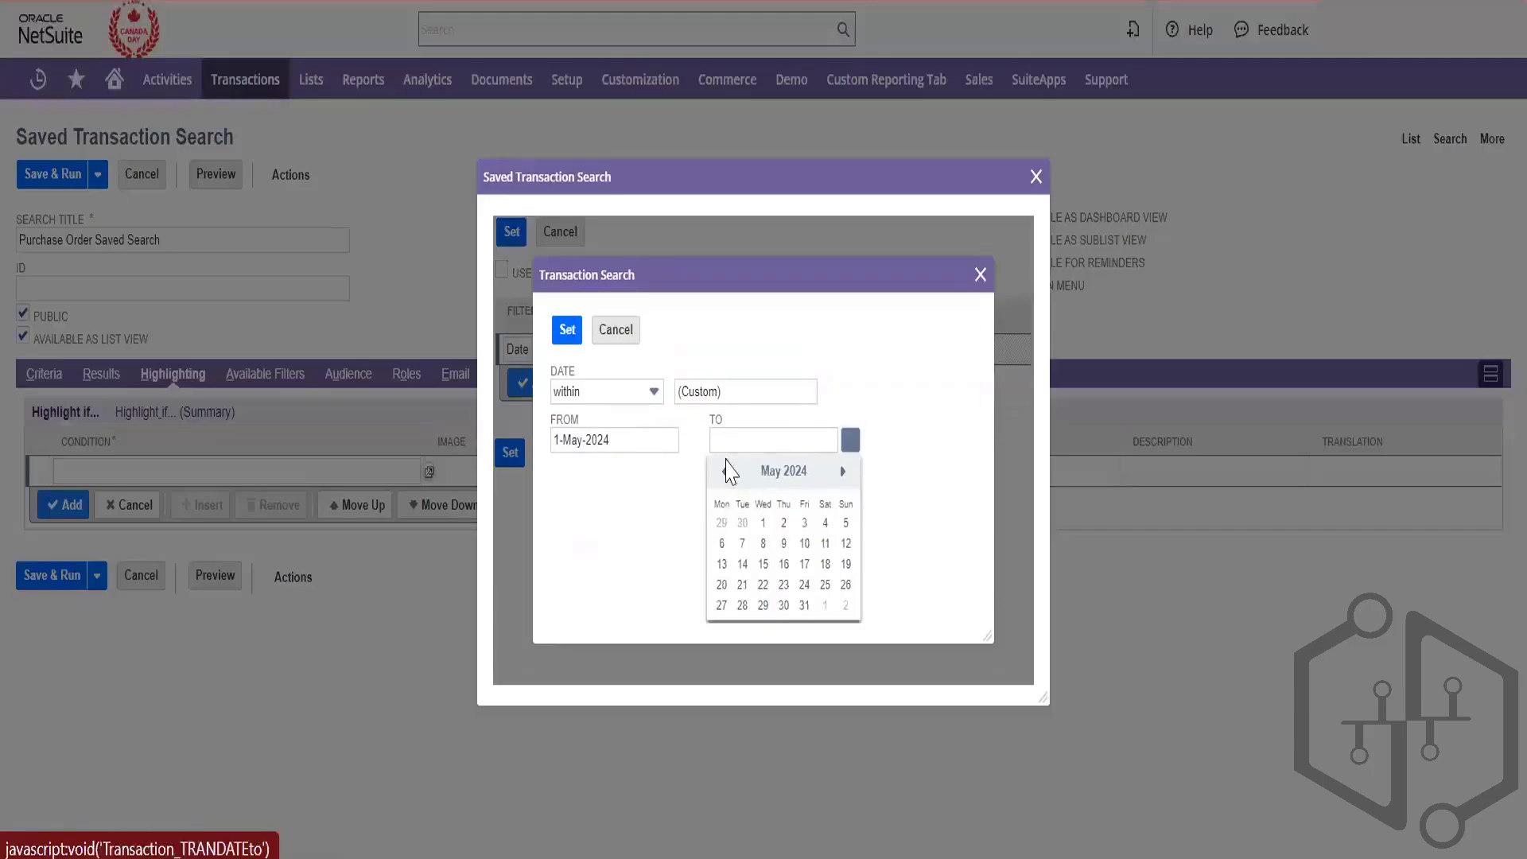
pyautogui.click(804, 605)
pyautogui.click(574, 334)
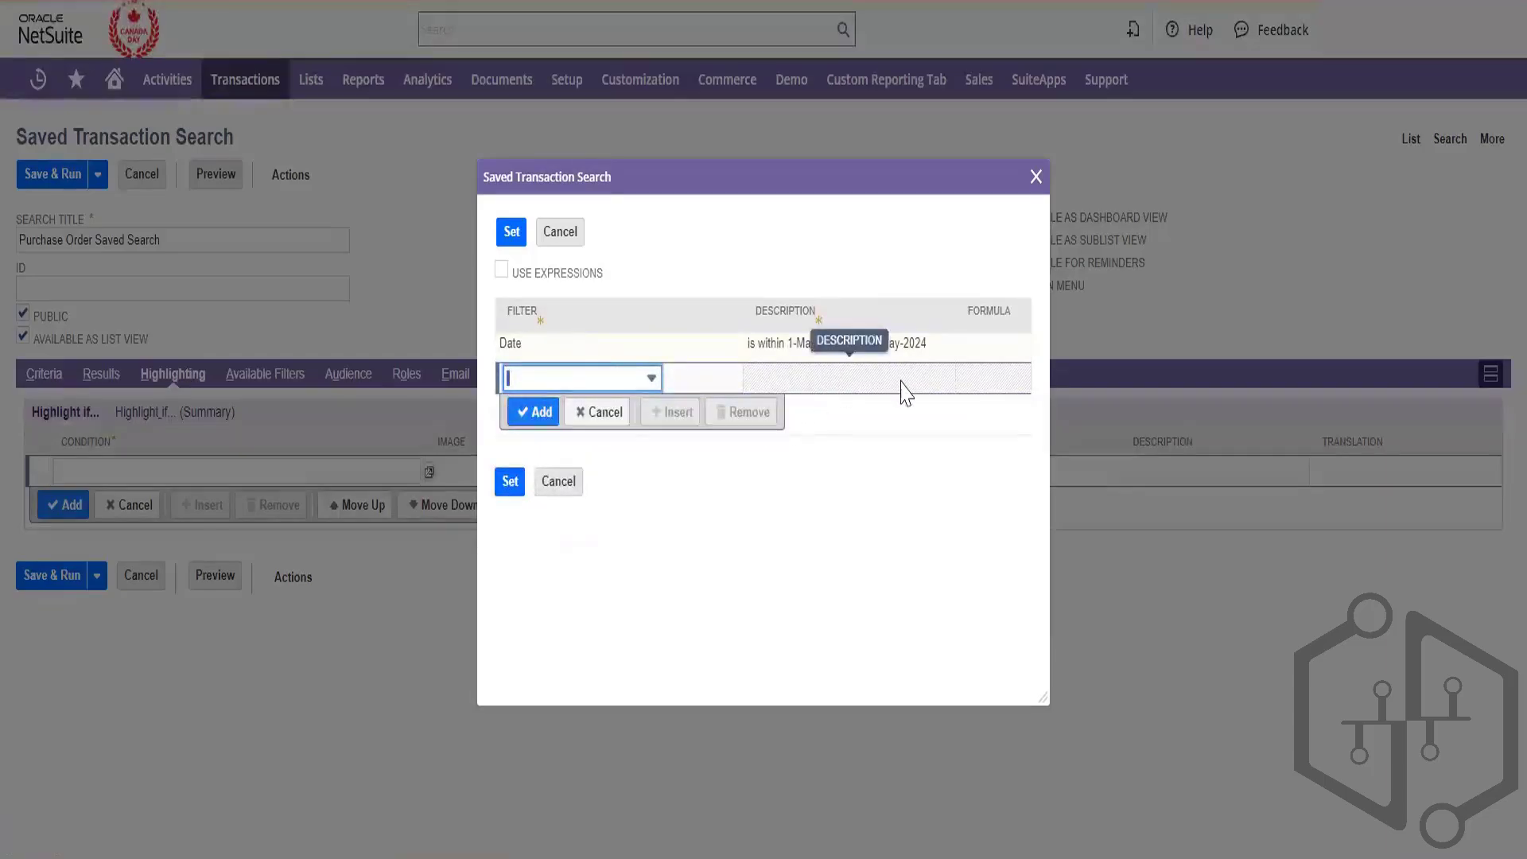
# - Discard the empty extra filter row and apply the date condition to the highlighting rule
pyautogui.click(529, 415)
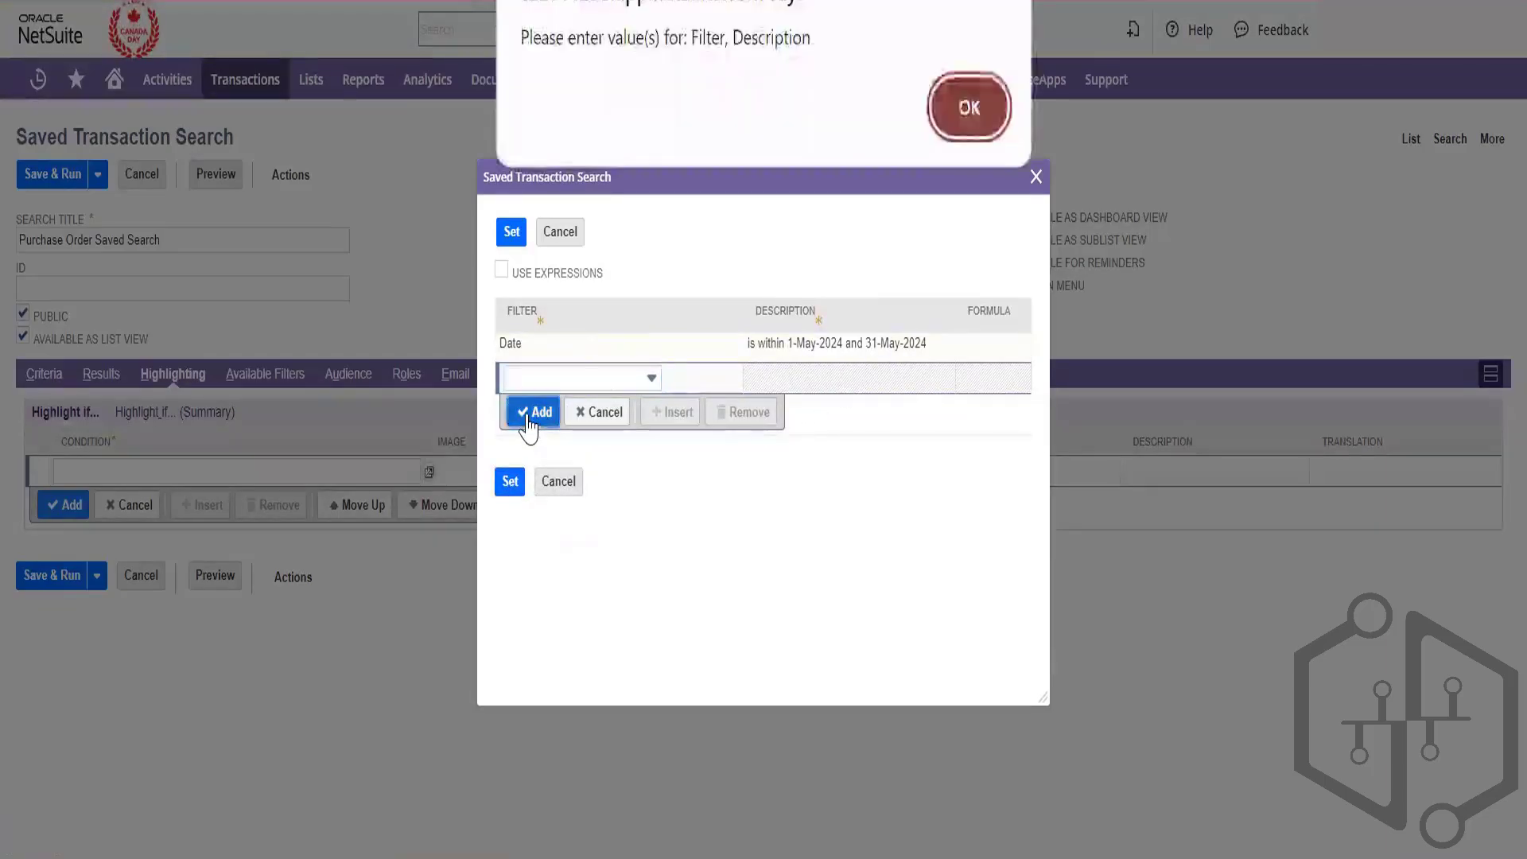
pyautogui.click(958, 106)
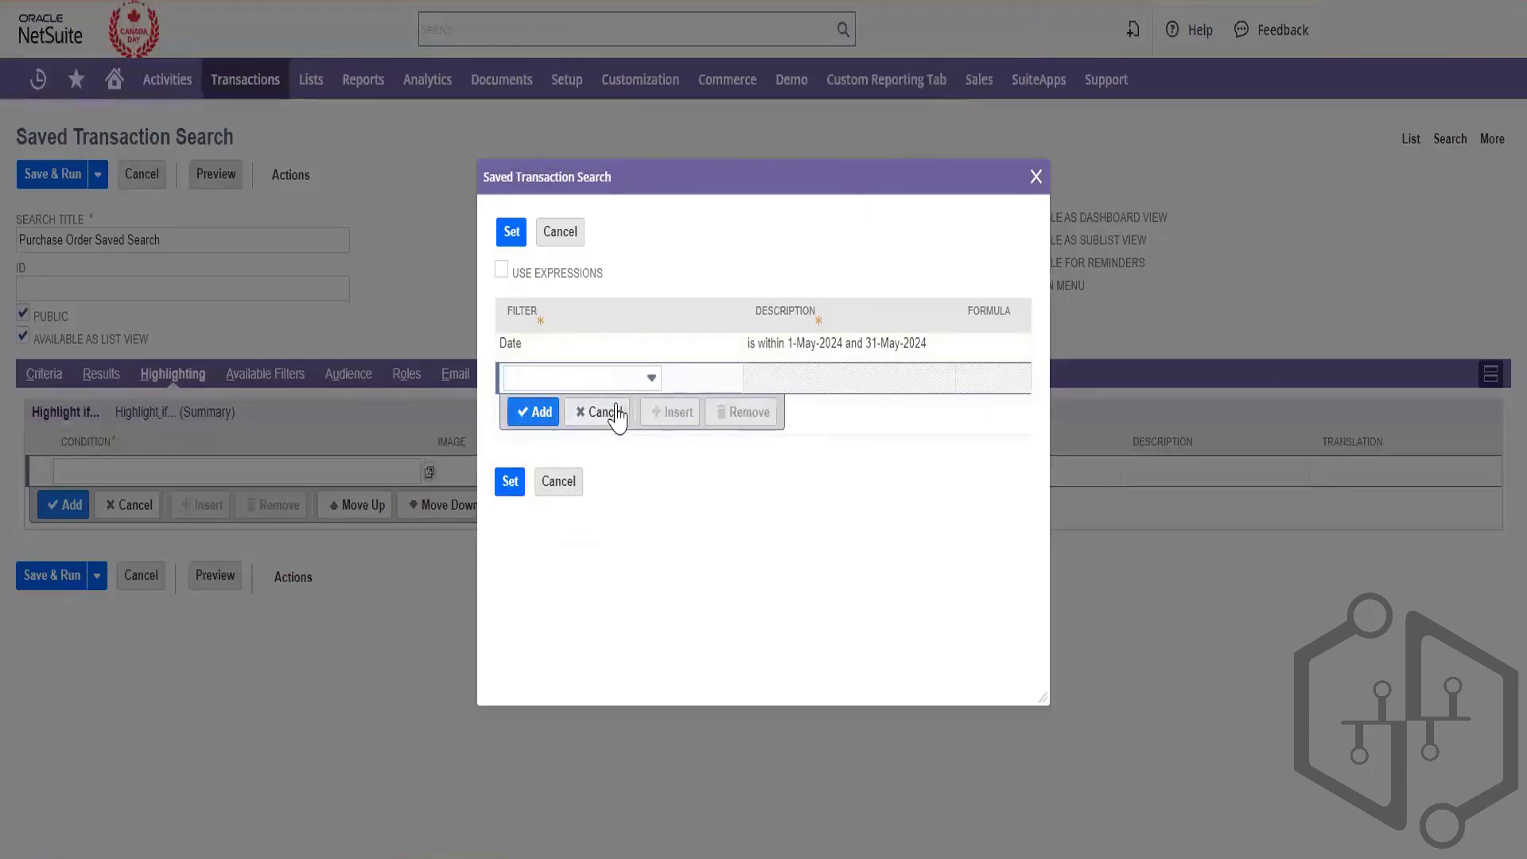
pyautogui.click(616, 415)
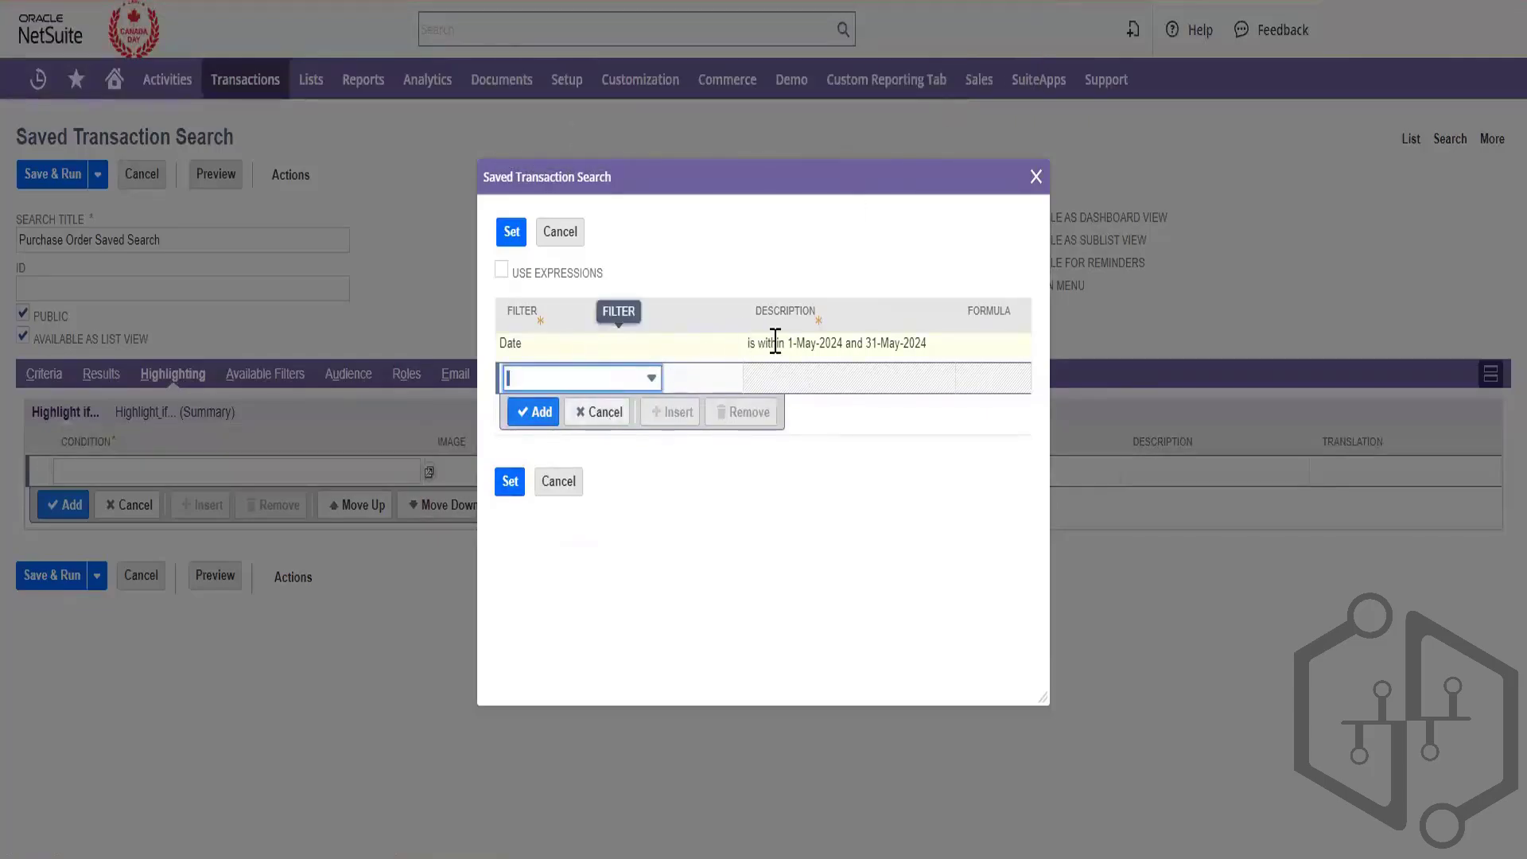
pyautogui.click(883, 353)
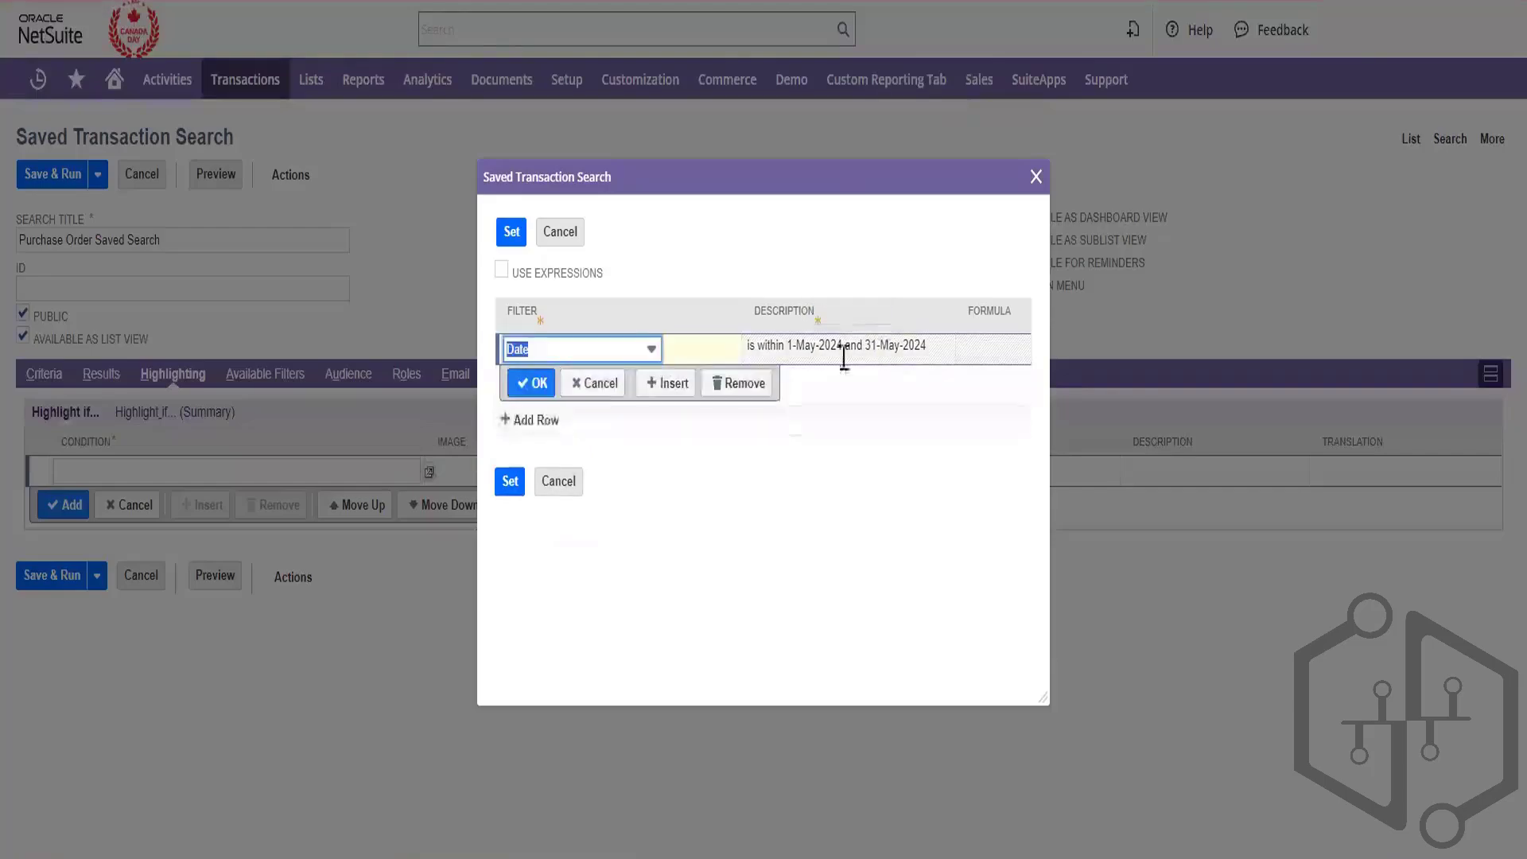
pyautogui.click(509, 482)
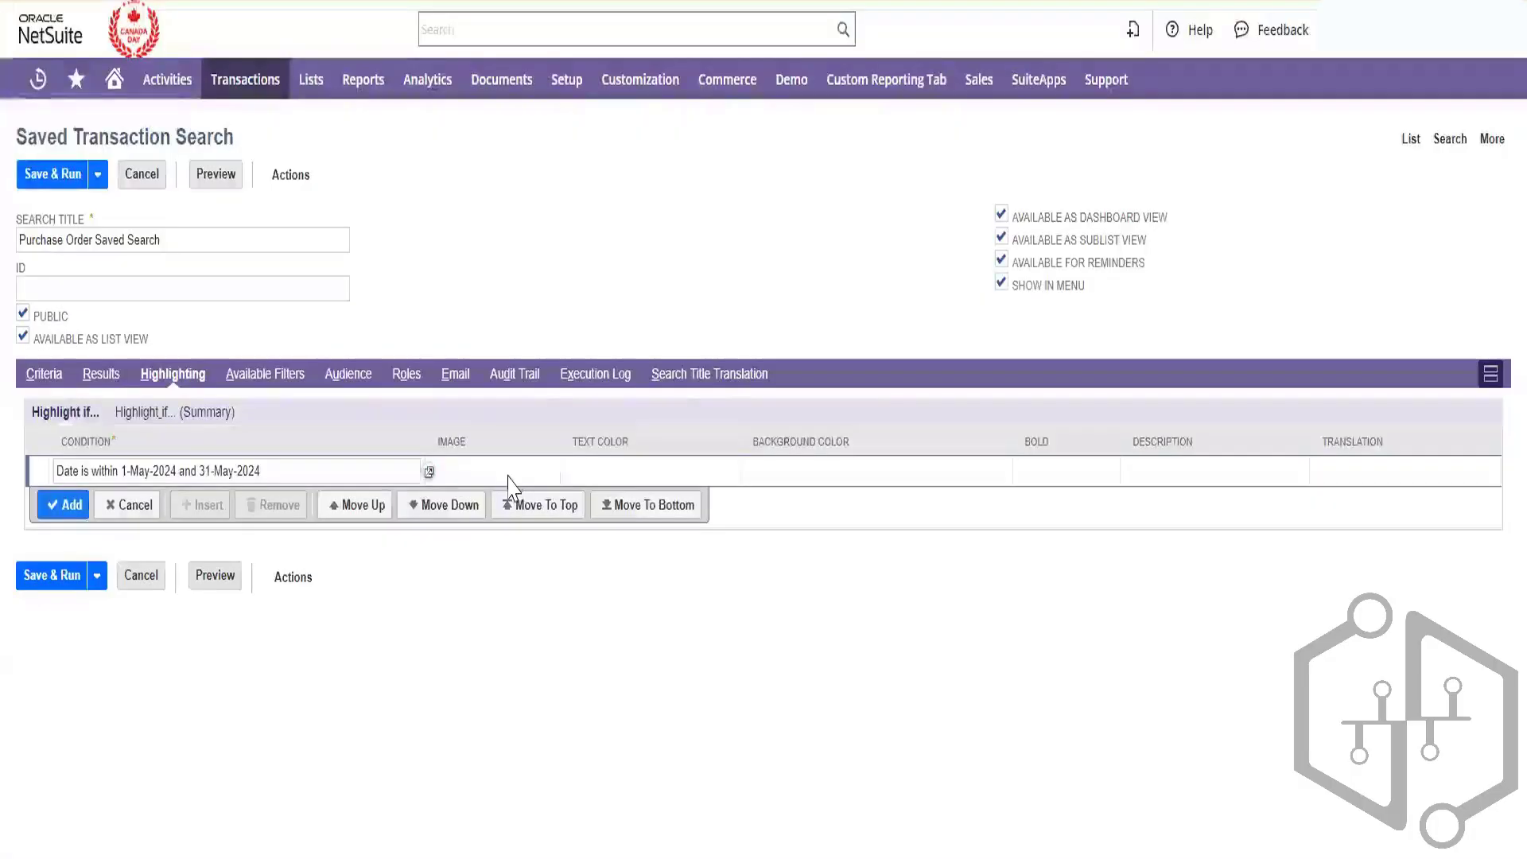
# - Give the highlighting rule orange text #ff9900, a pale yellow background #fdffc4 and bold formatting, and add it
pyautogui.click(588, 473)
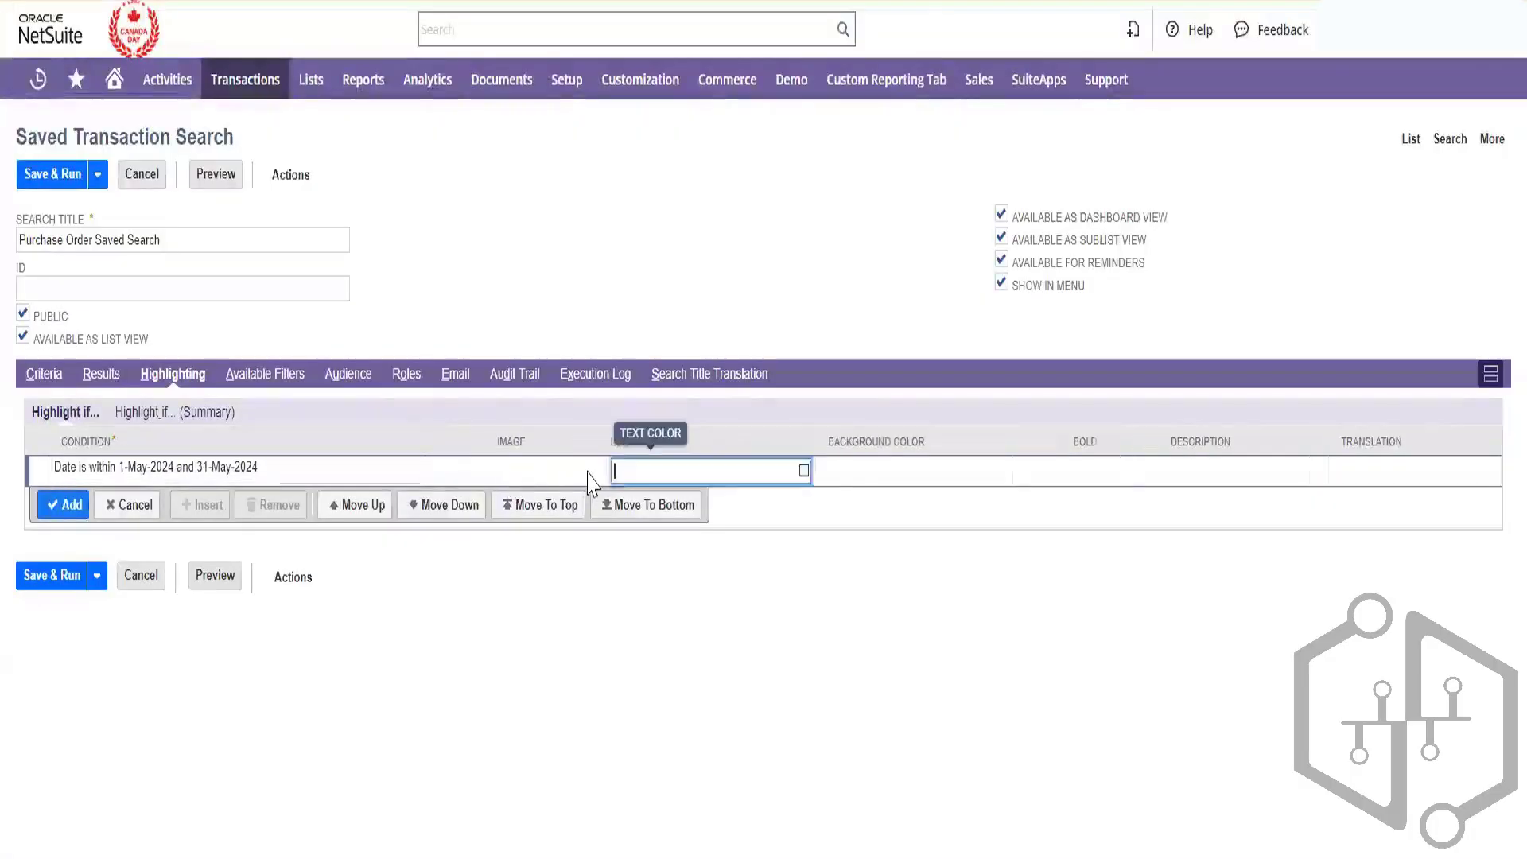
pyautogui.click(804, 471)
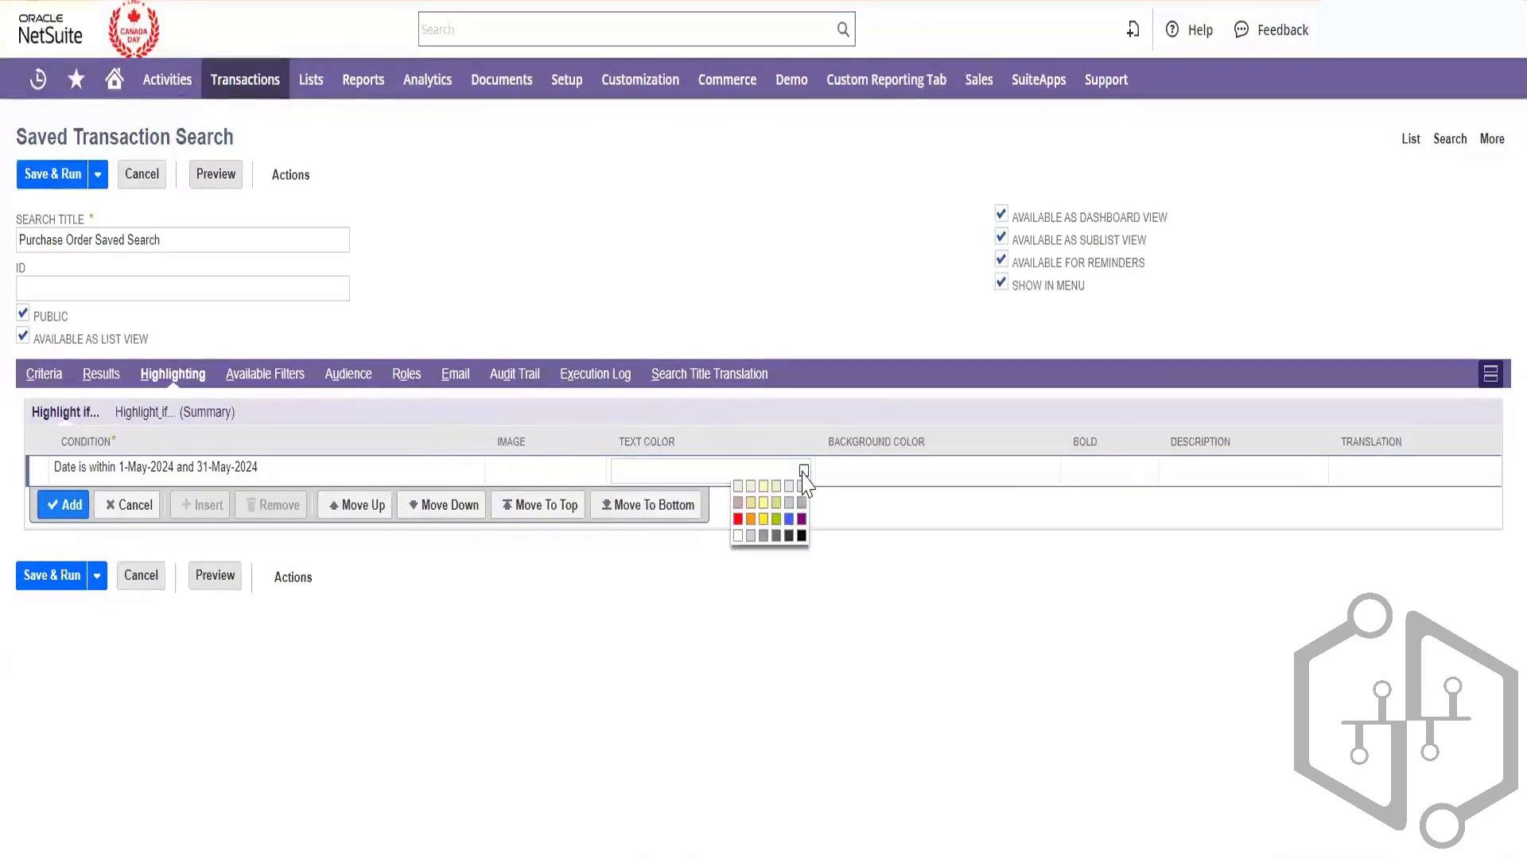
pyautogui.click(750, 519)
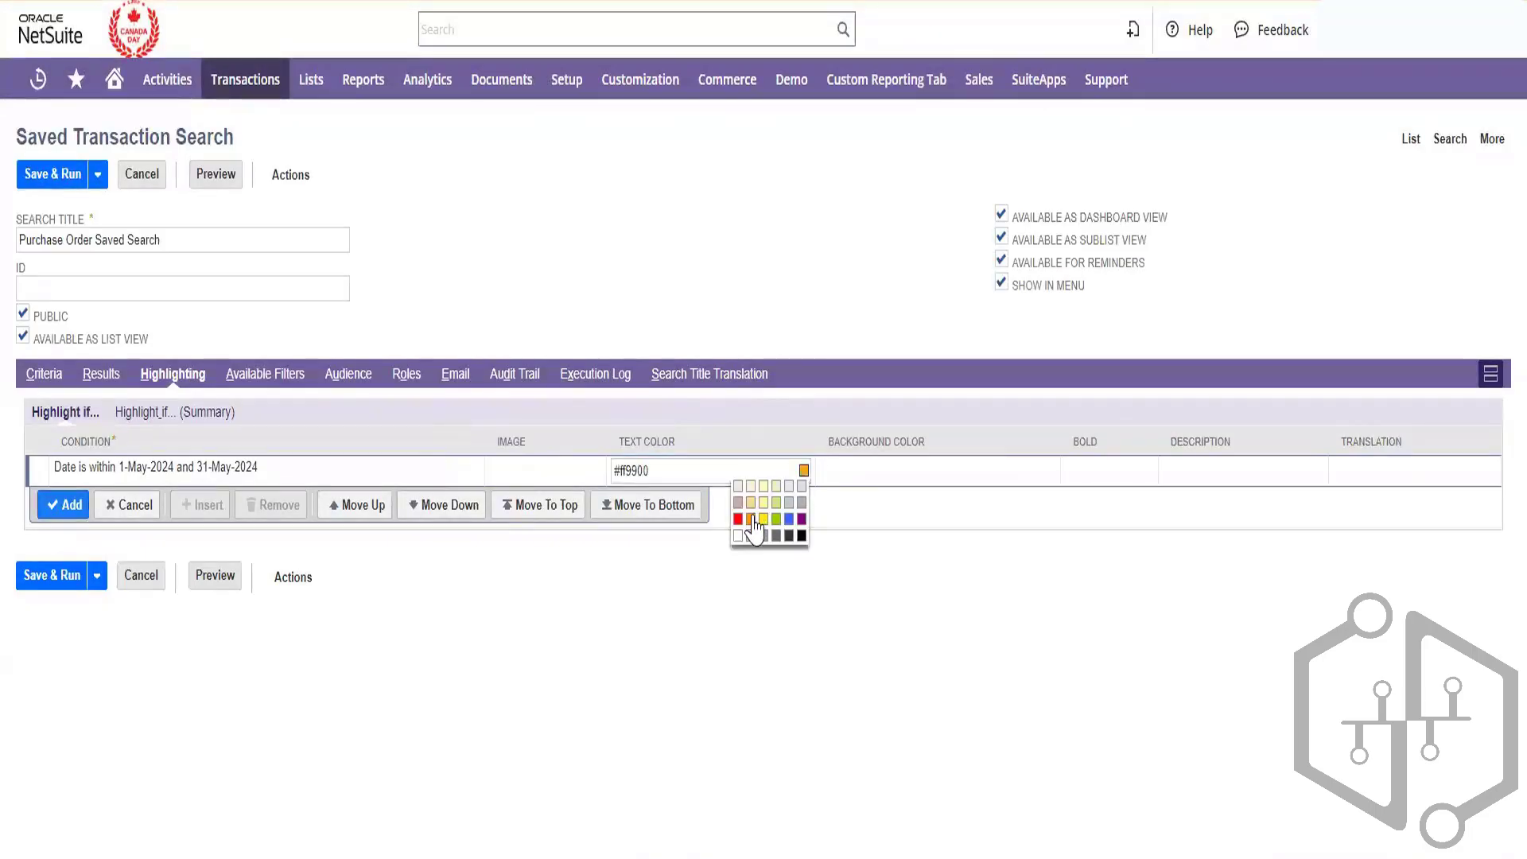
pyautogui.click(863, 469)
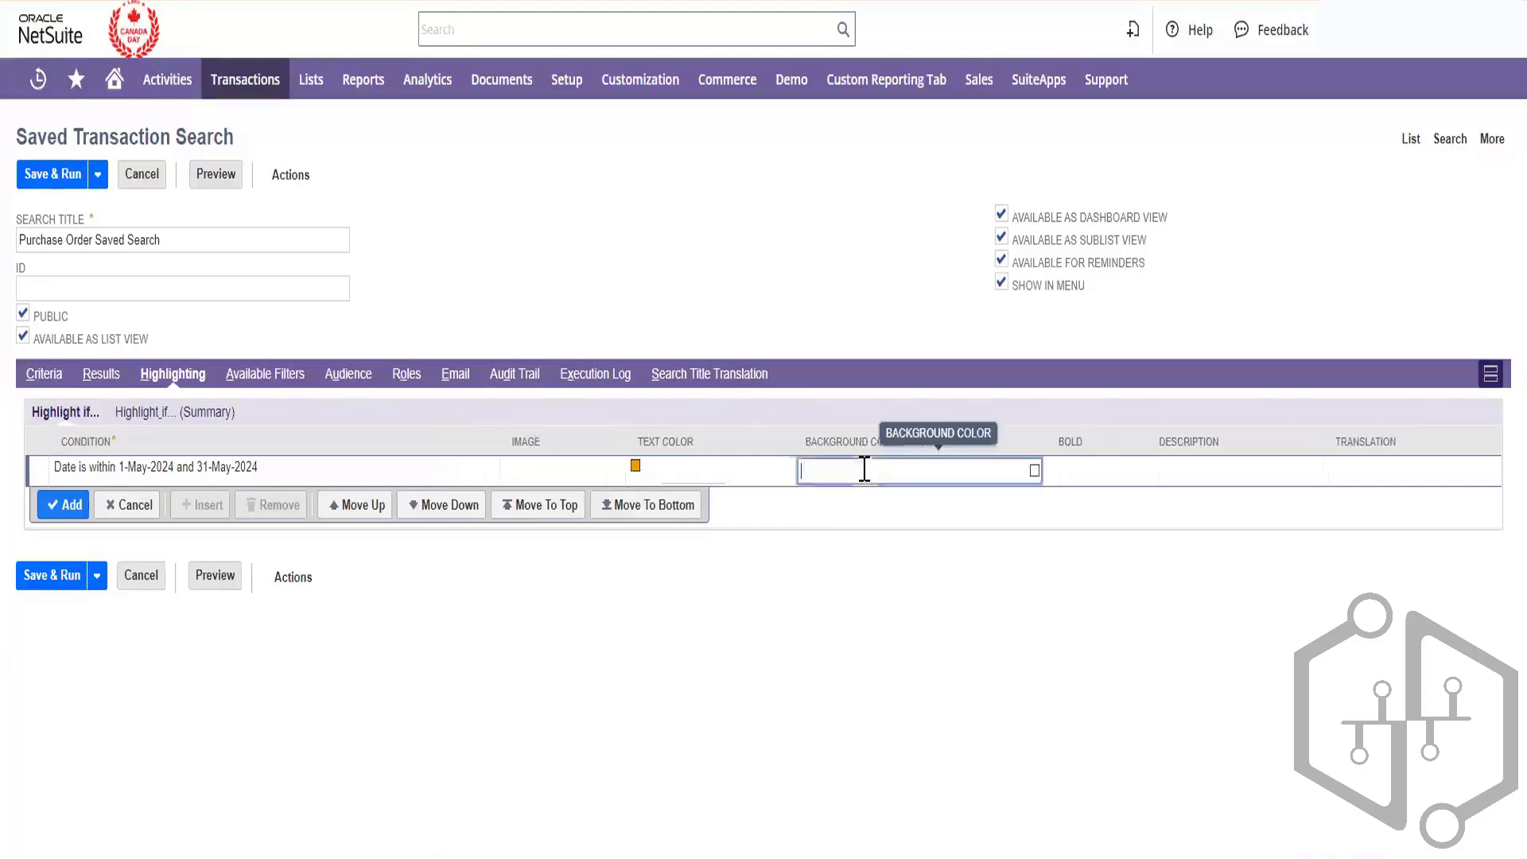
pyautogui.click(1033, 470)
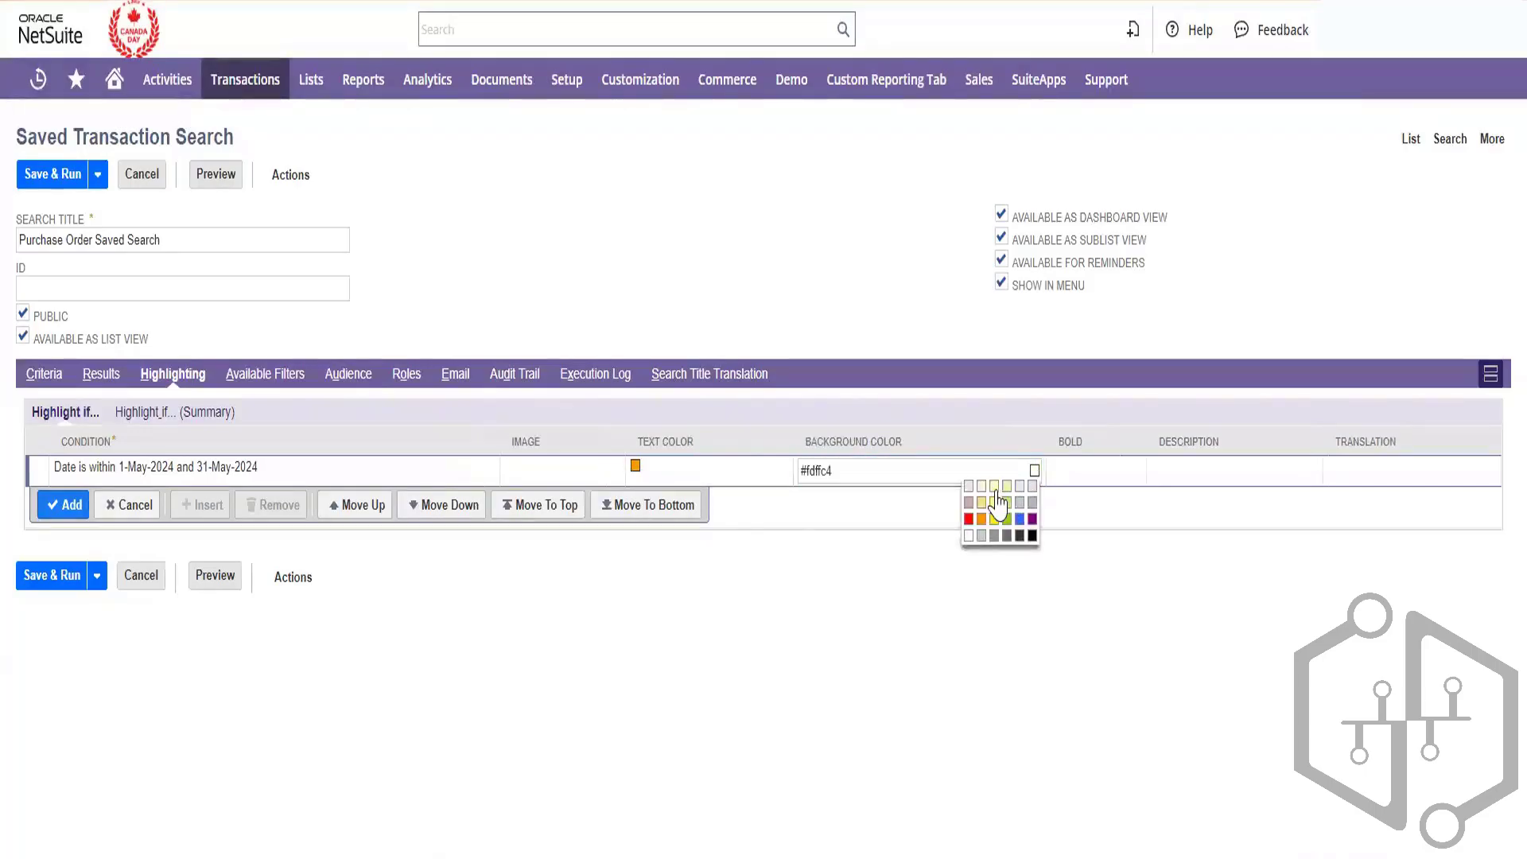
pyautogui.click(1117, 612)
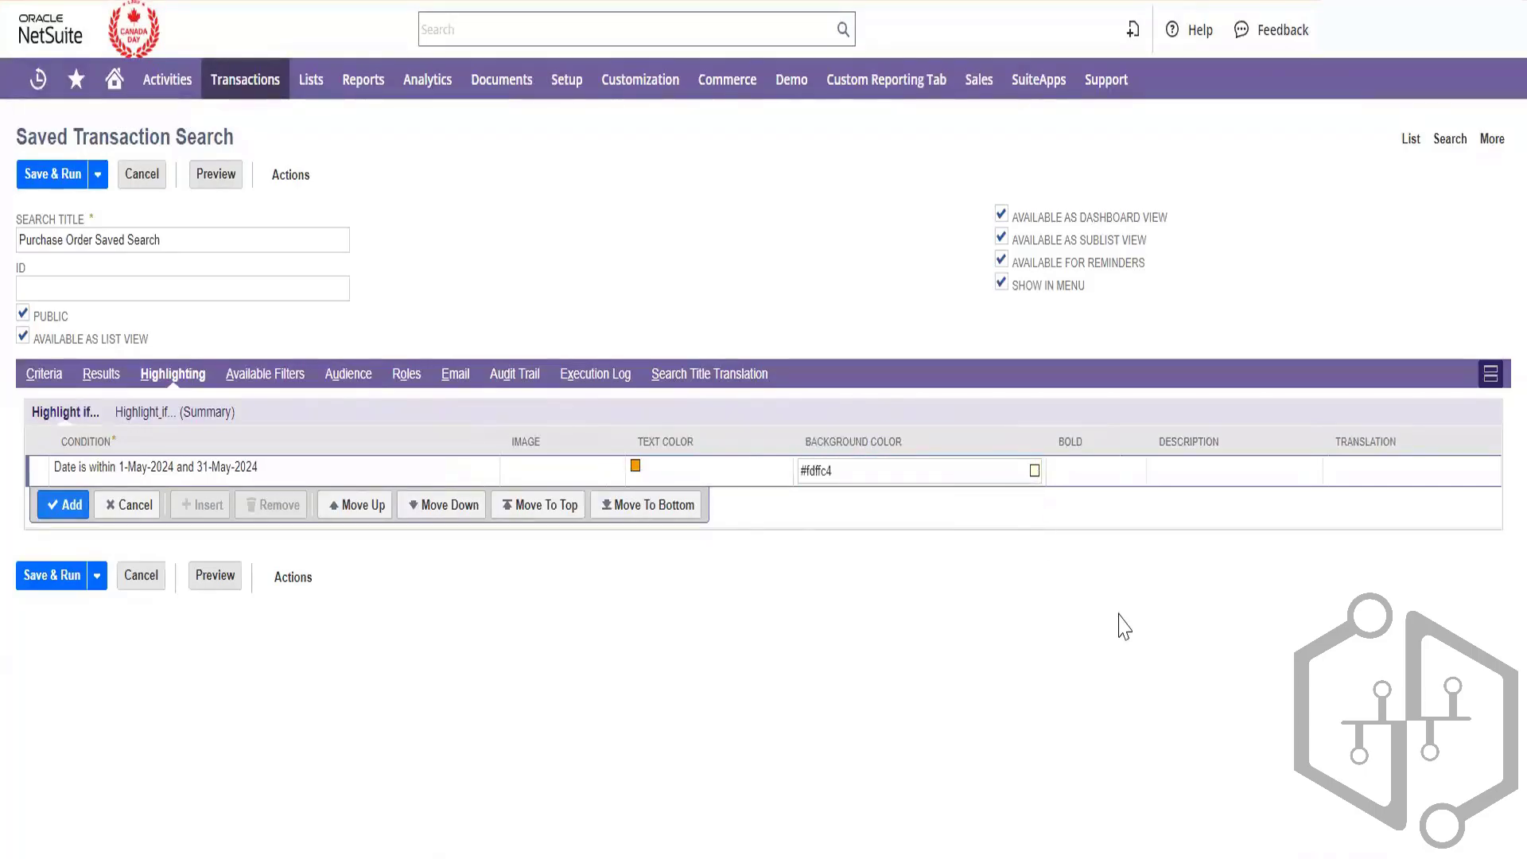
pyautogui.click(1096, 475)
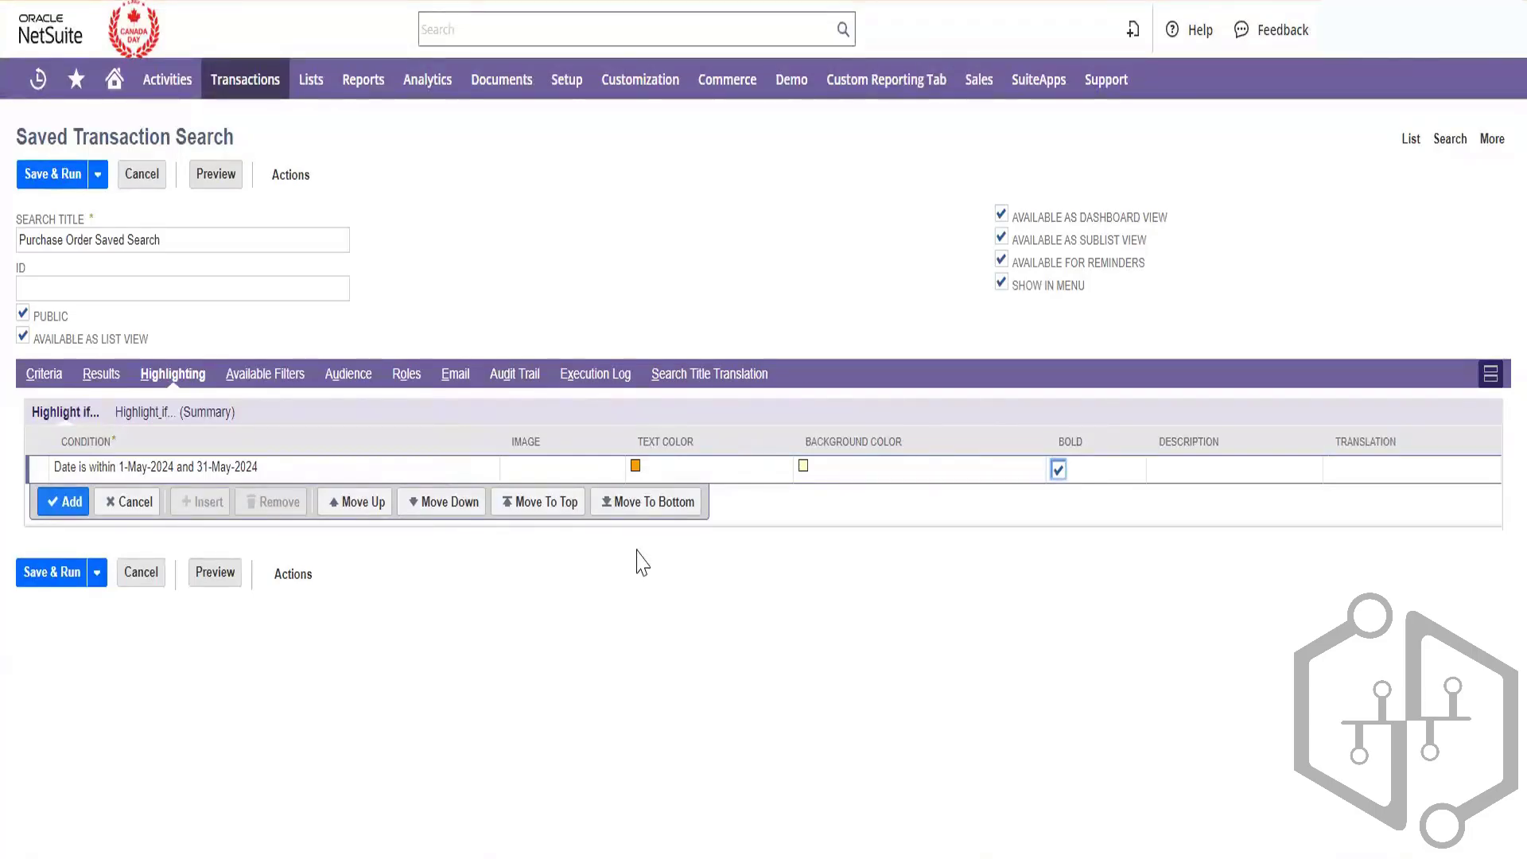
pyautogui.click(71, 502)
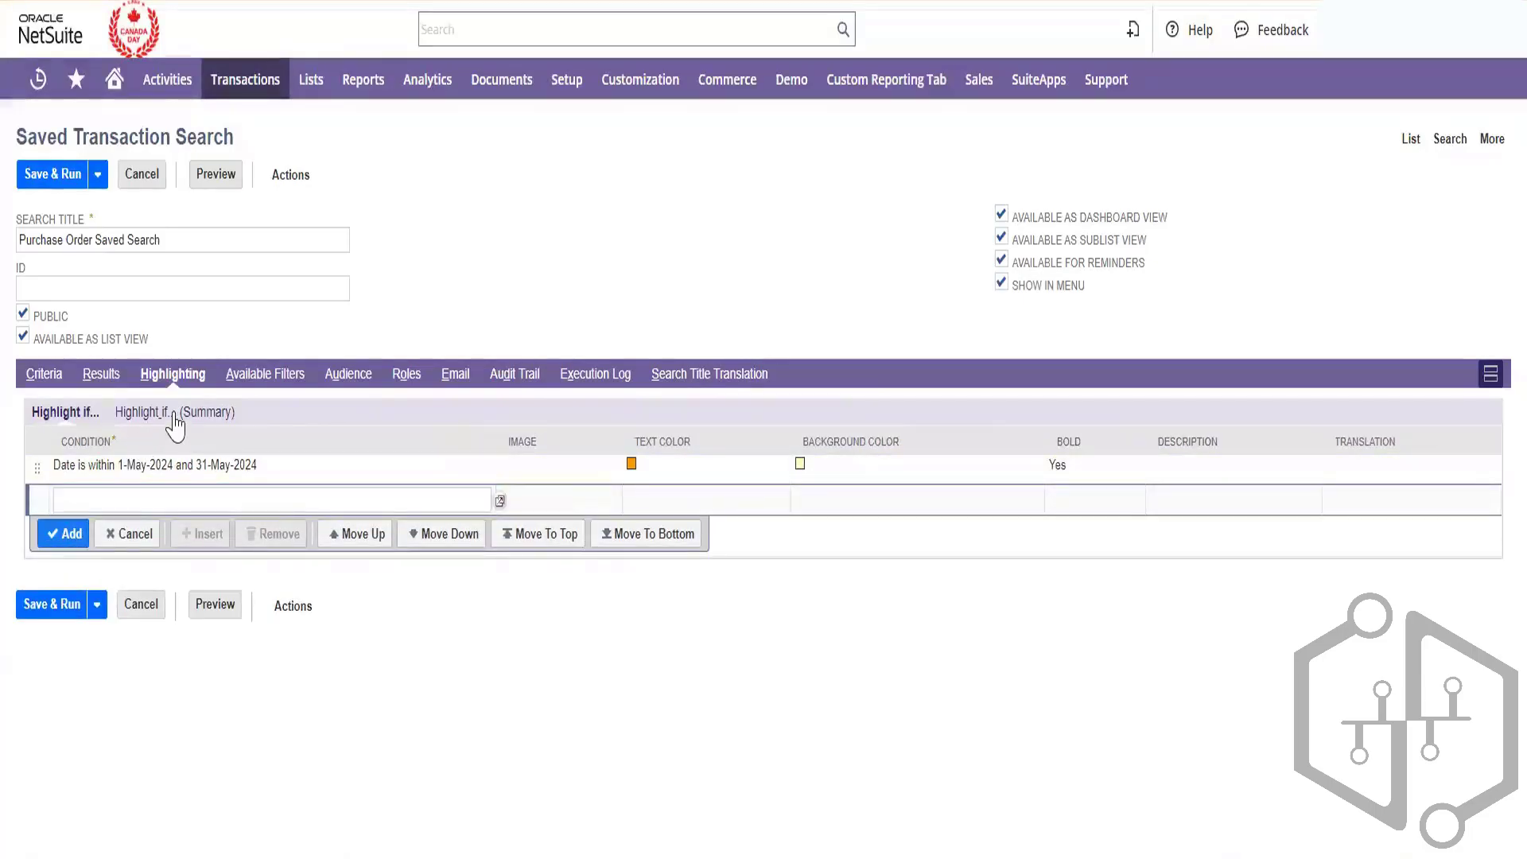
# - Check the summary highlighting settings, and add Purchase Order as an available filter shown in the filter region
pyautogui.click(176, 414)
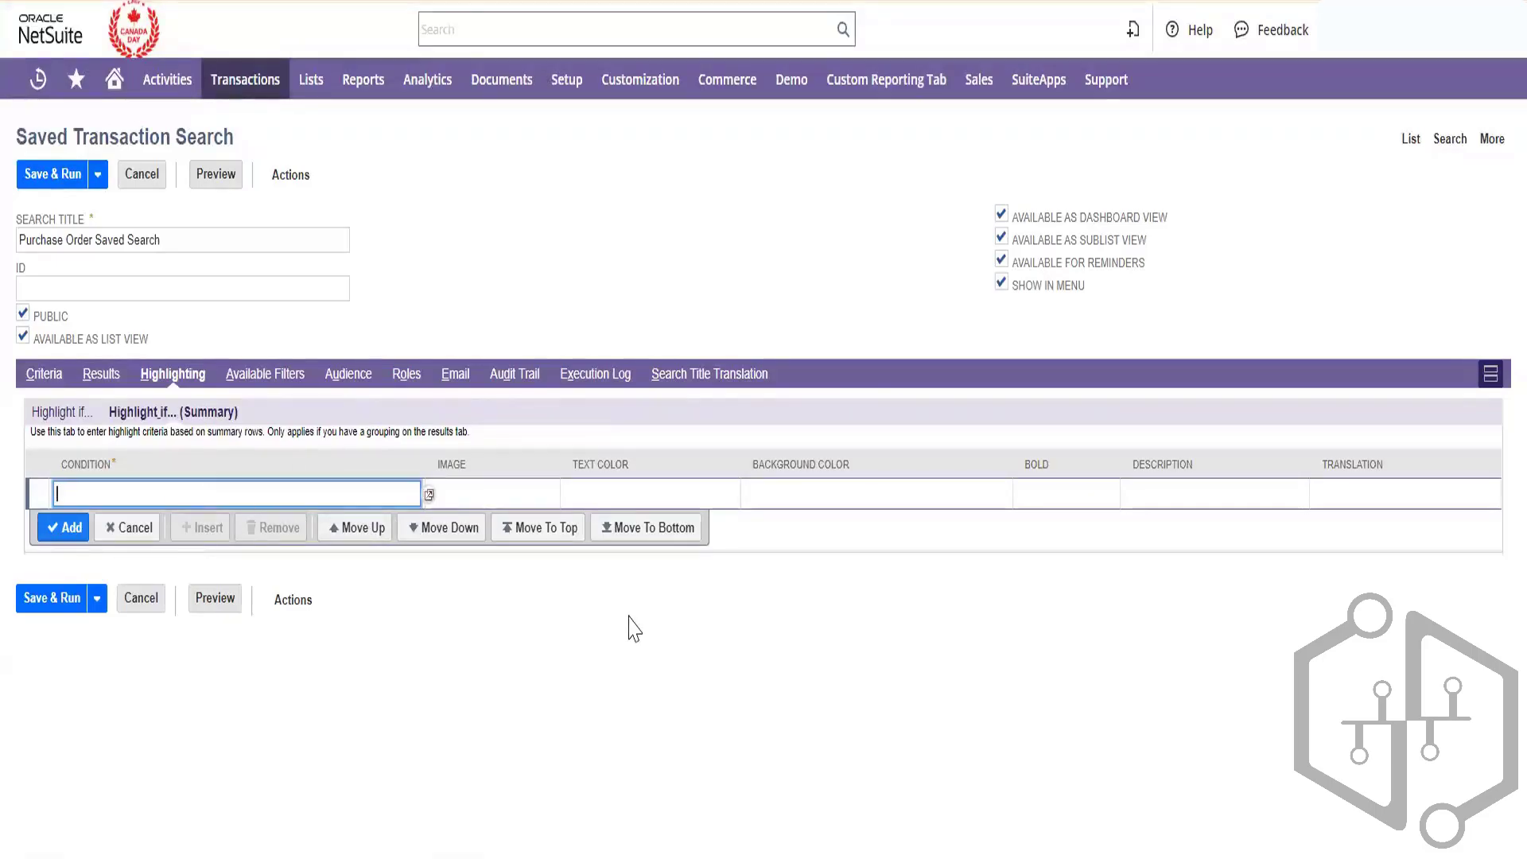
pyautogui.click(263, 389)
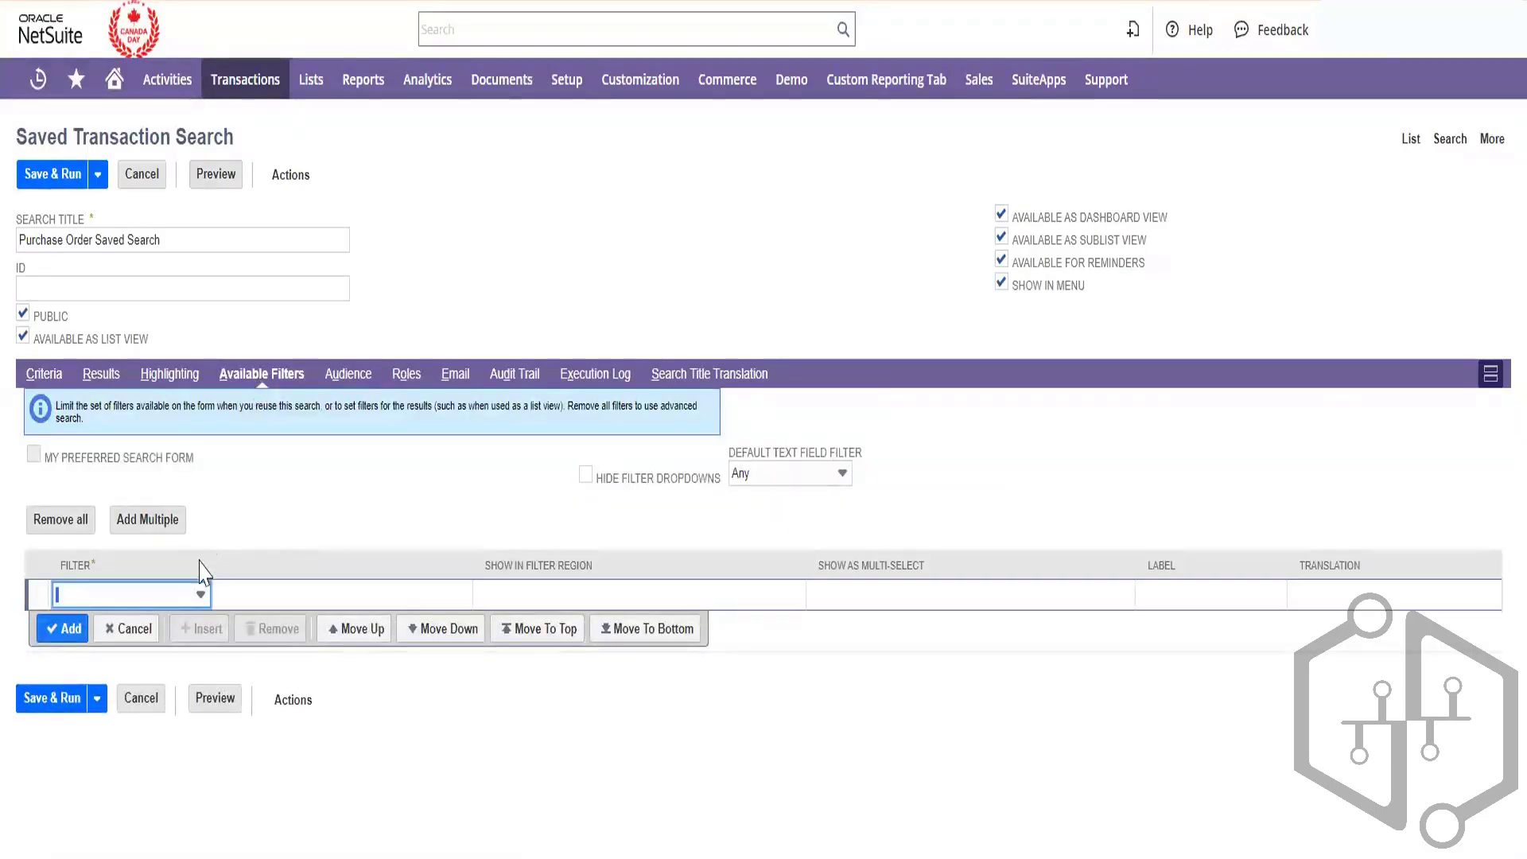
pyautogui.click(182, 596)
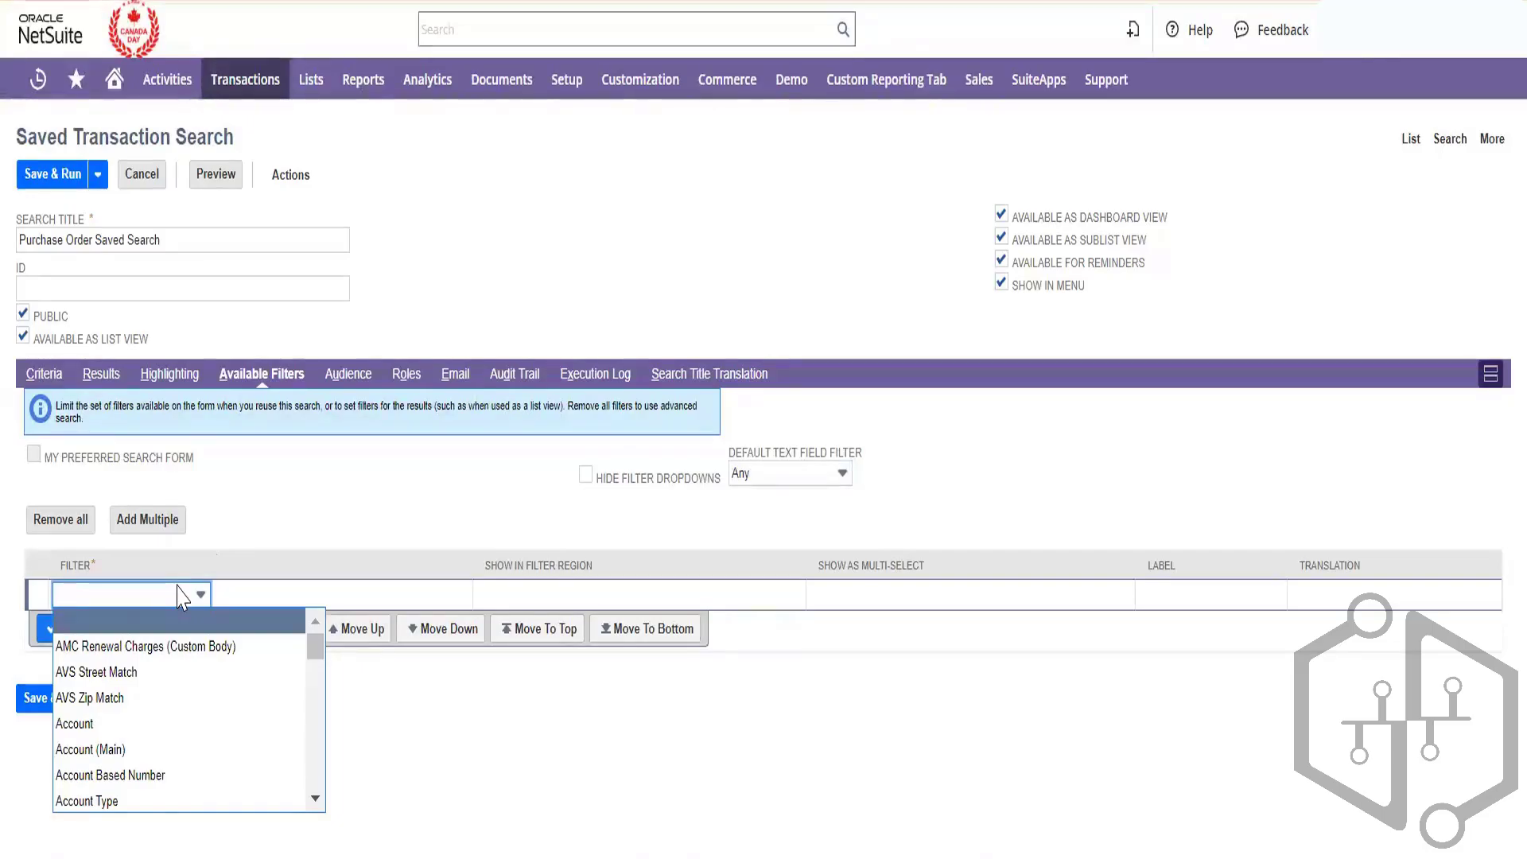
pyautogui.write('Purchase Order')
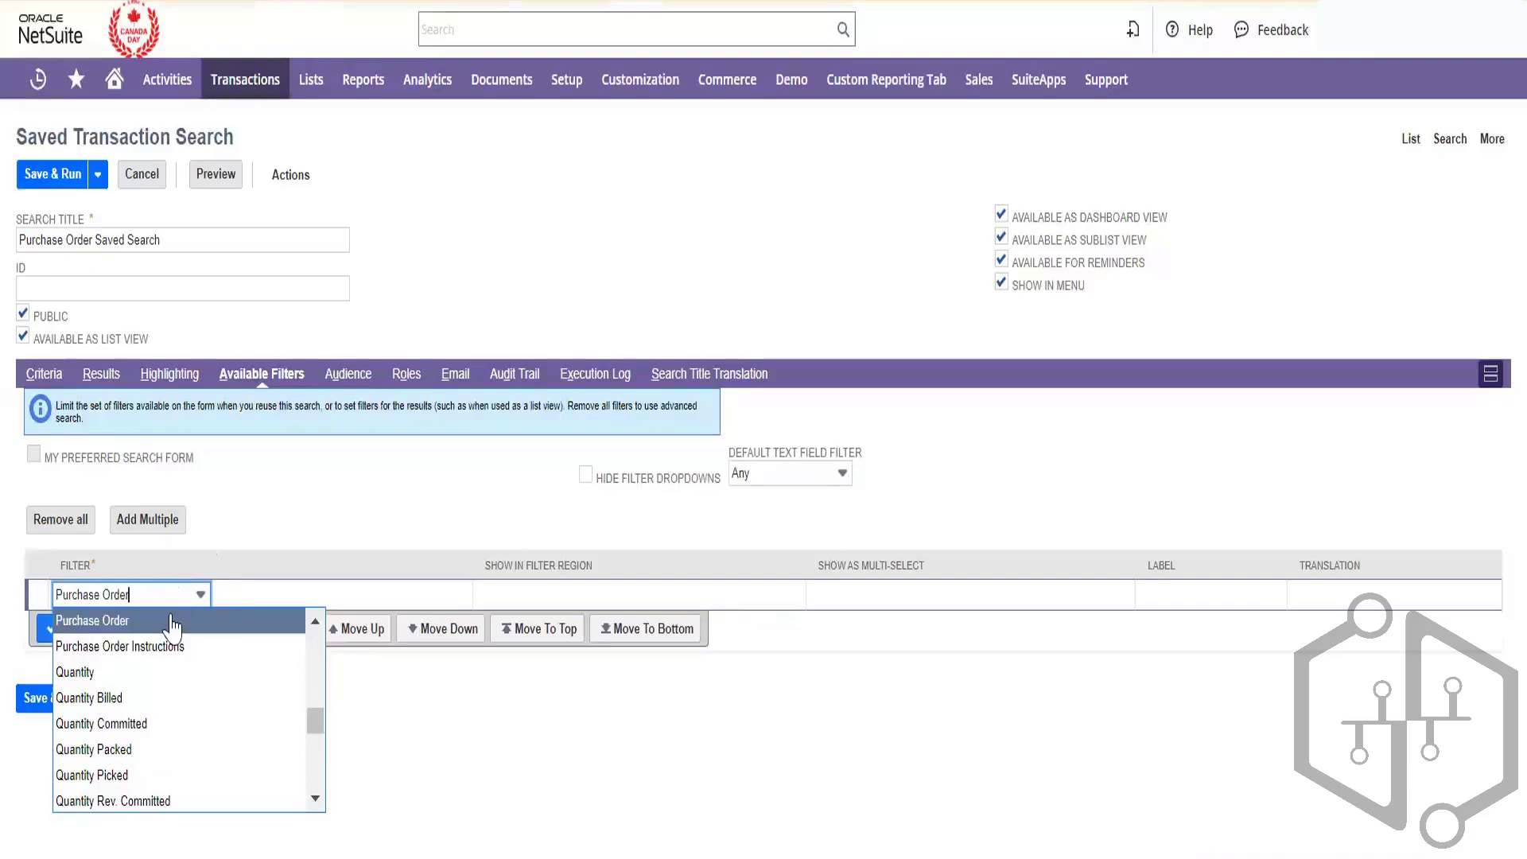
pyautogui.click(171, 621)
pyautogui.click(538, 606)
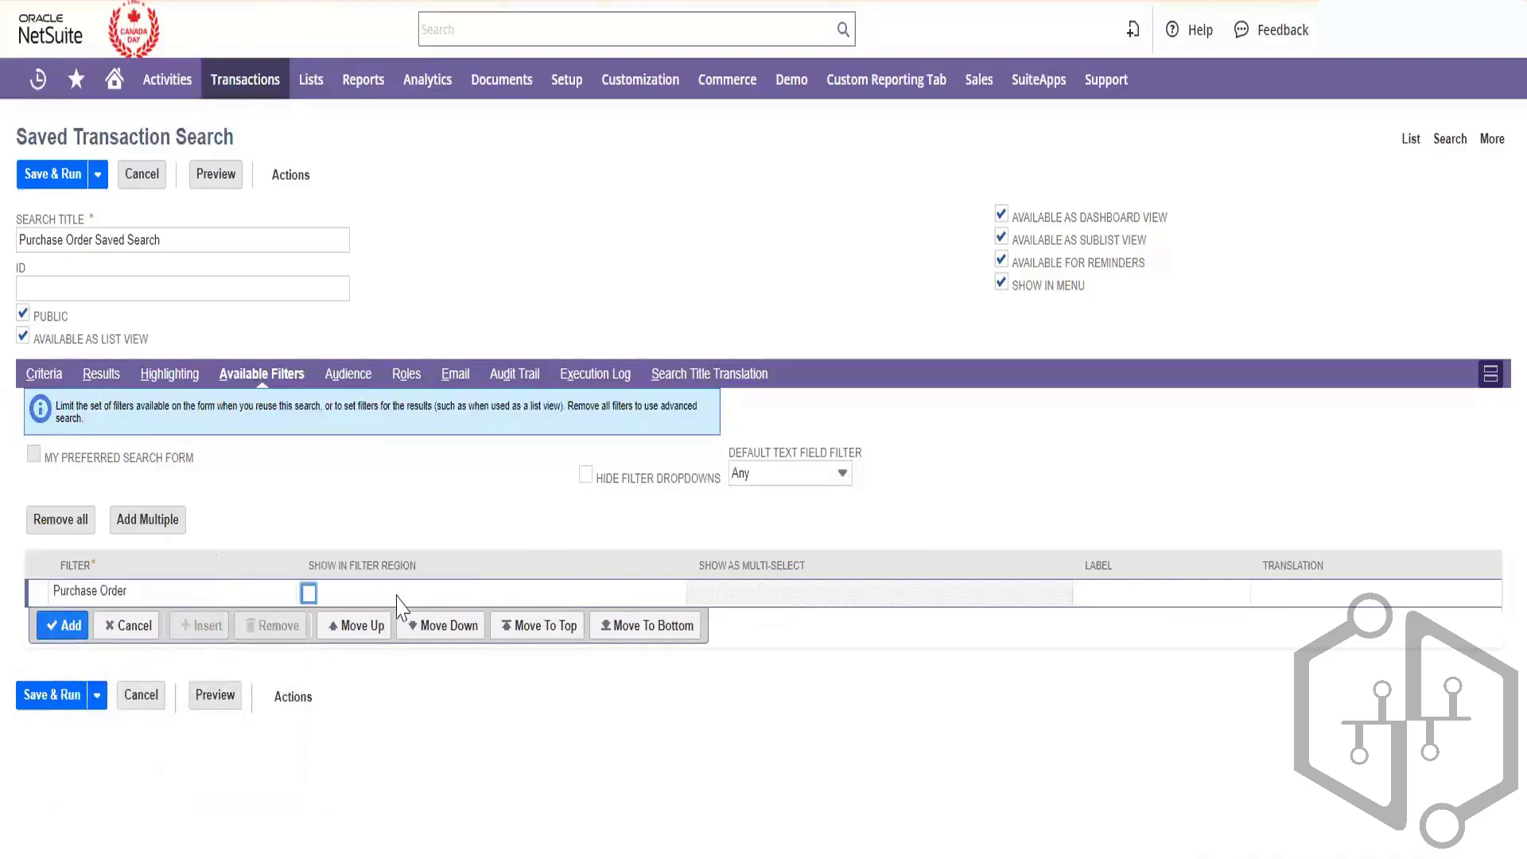
pyautogui.click(305, 596)
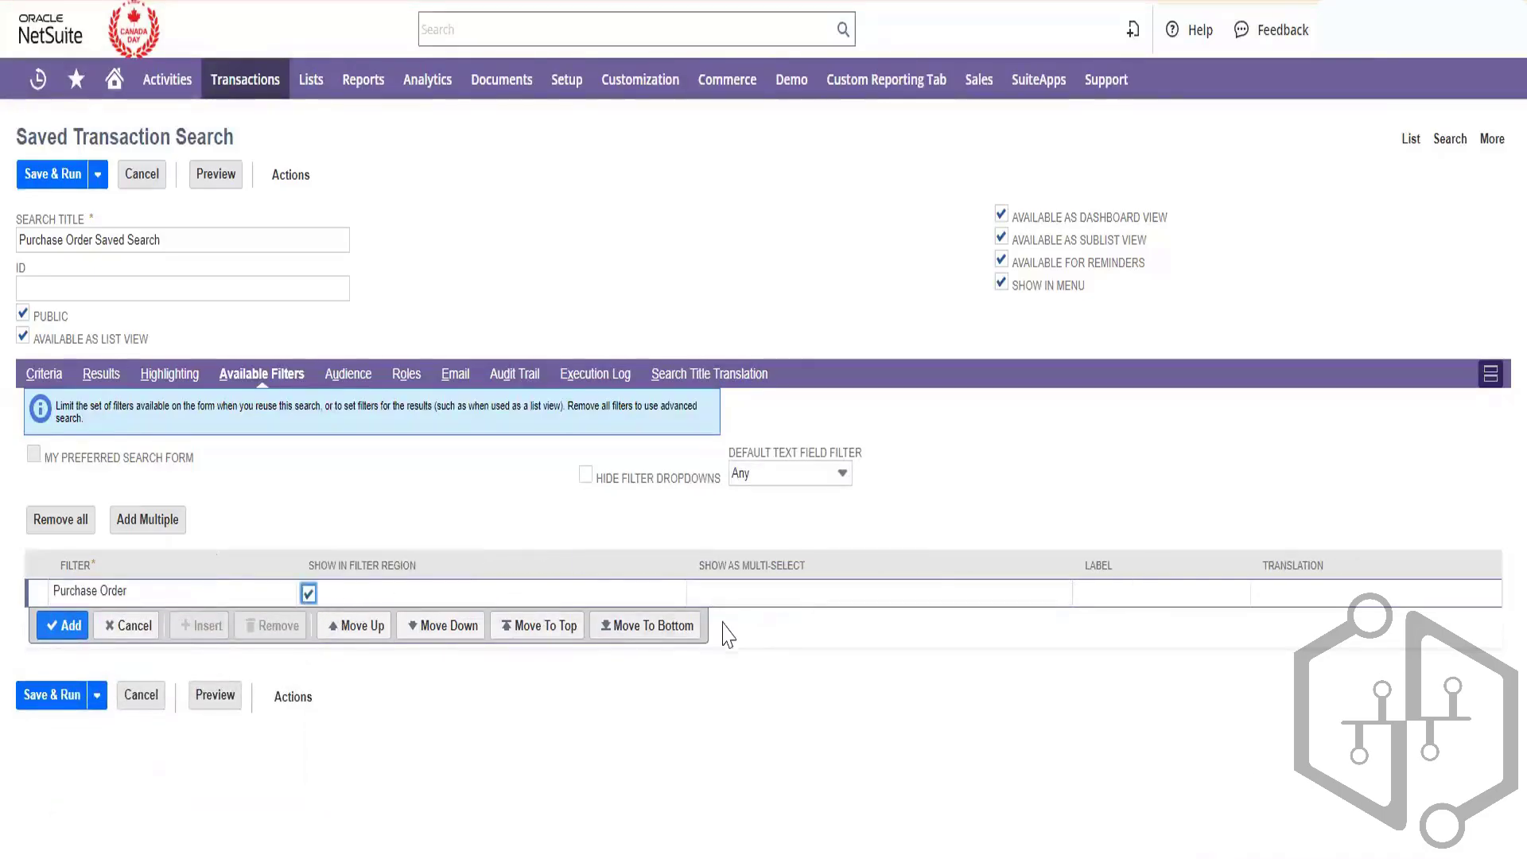
pyautogui.click(734, 599)
pyautogui.click(64, 625)
# - Allow the saved search's audience to edit it and look over the roles in the audience
pyautogui.click(344, 373)
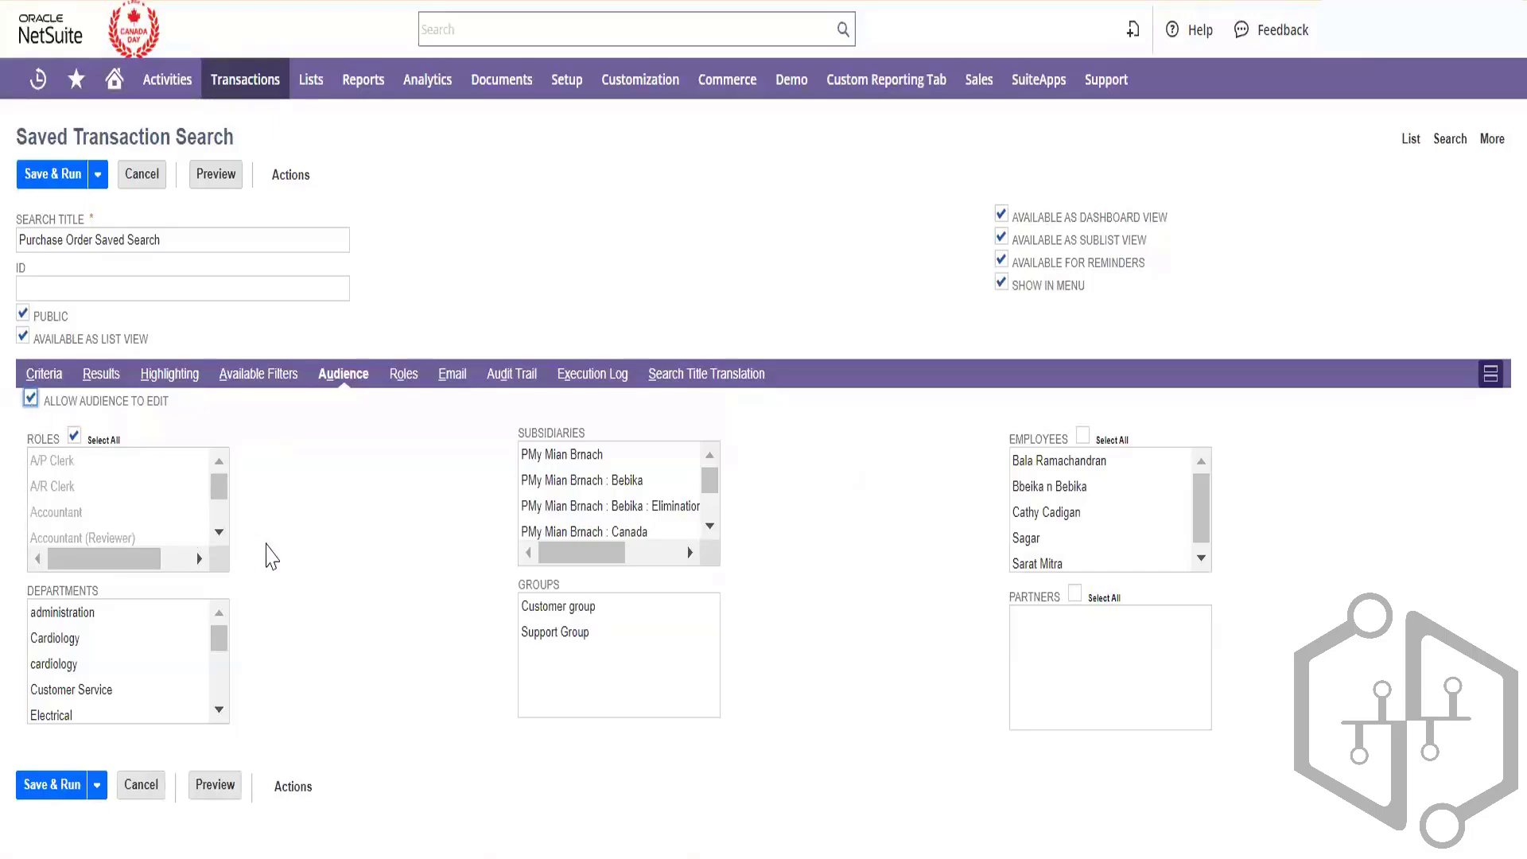
pyautogui.moveTo(220, 492)
pyautogui.mouseDown()
pyautogui.moveTo(222, 522)
pyautogui.moveTo(223, 482)
pyautogui.mouseUp()
# - Examine the preferred view, form and dashboard options for each role, and return to the audience settings
pyautogui.click(401, 375)
pyautogui.scroll(-4, 569, 724)
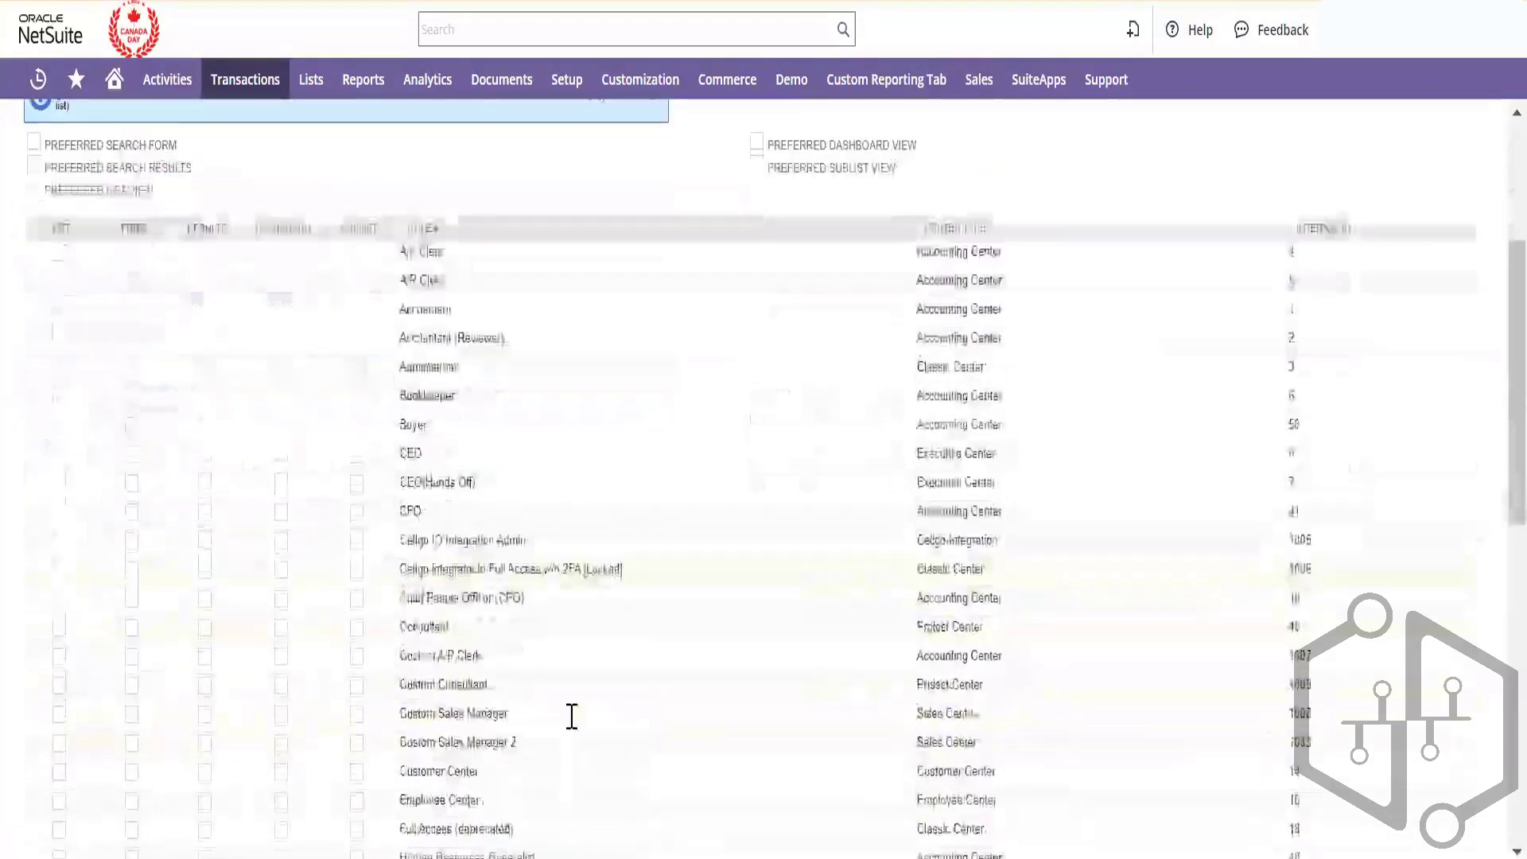
pyautogui.scroll(2, 571, 725)
pyautogui.scroll(1, 570, 717)
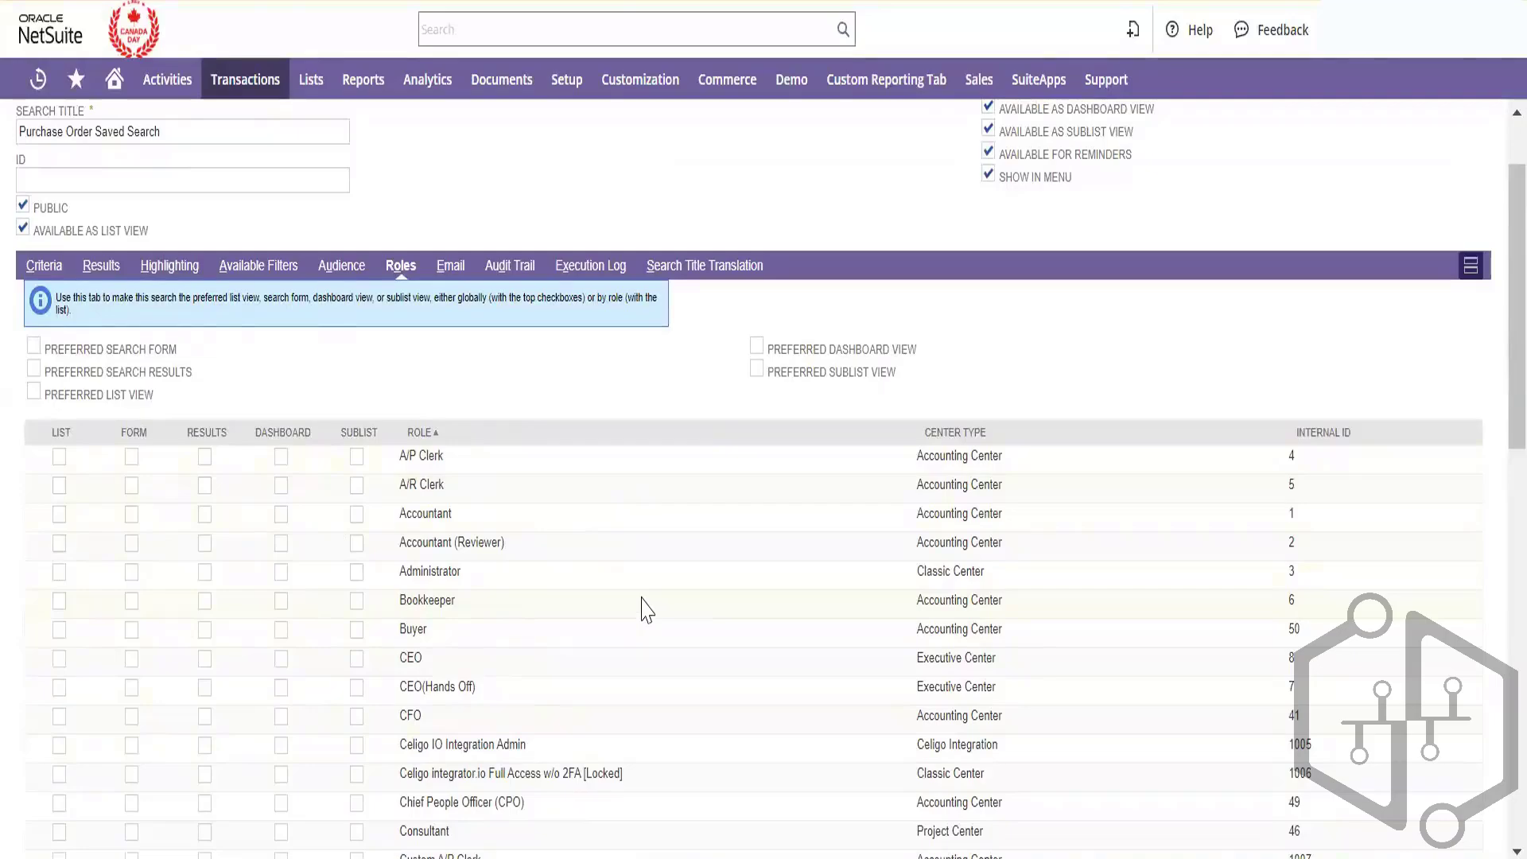
pyautogui.scroll(2, 645, 608)
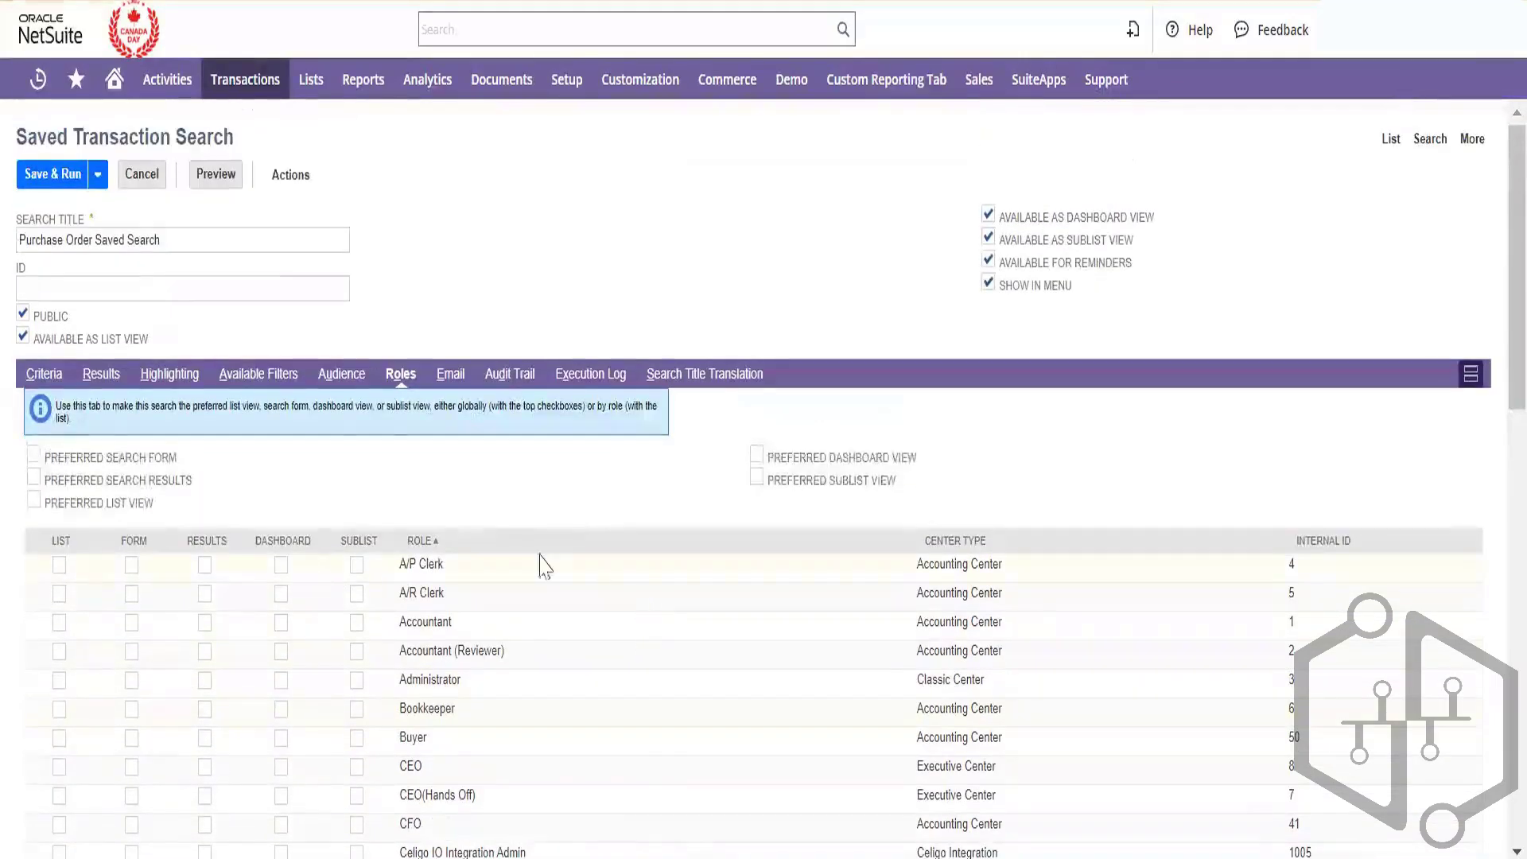
pyautogui.click(344, 385)
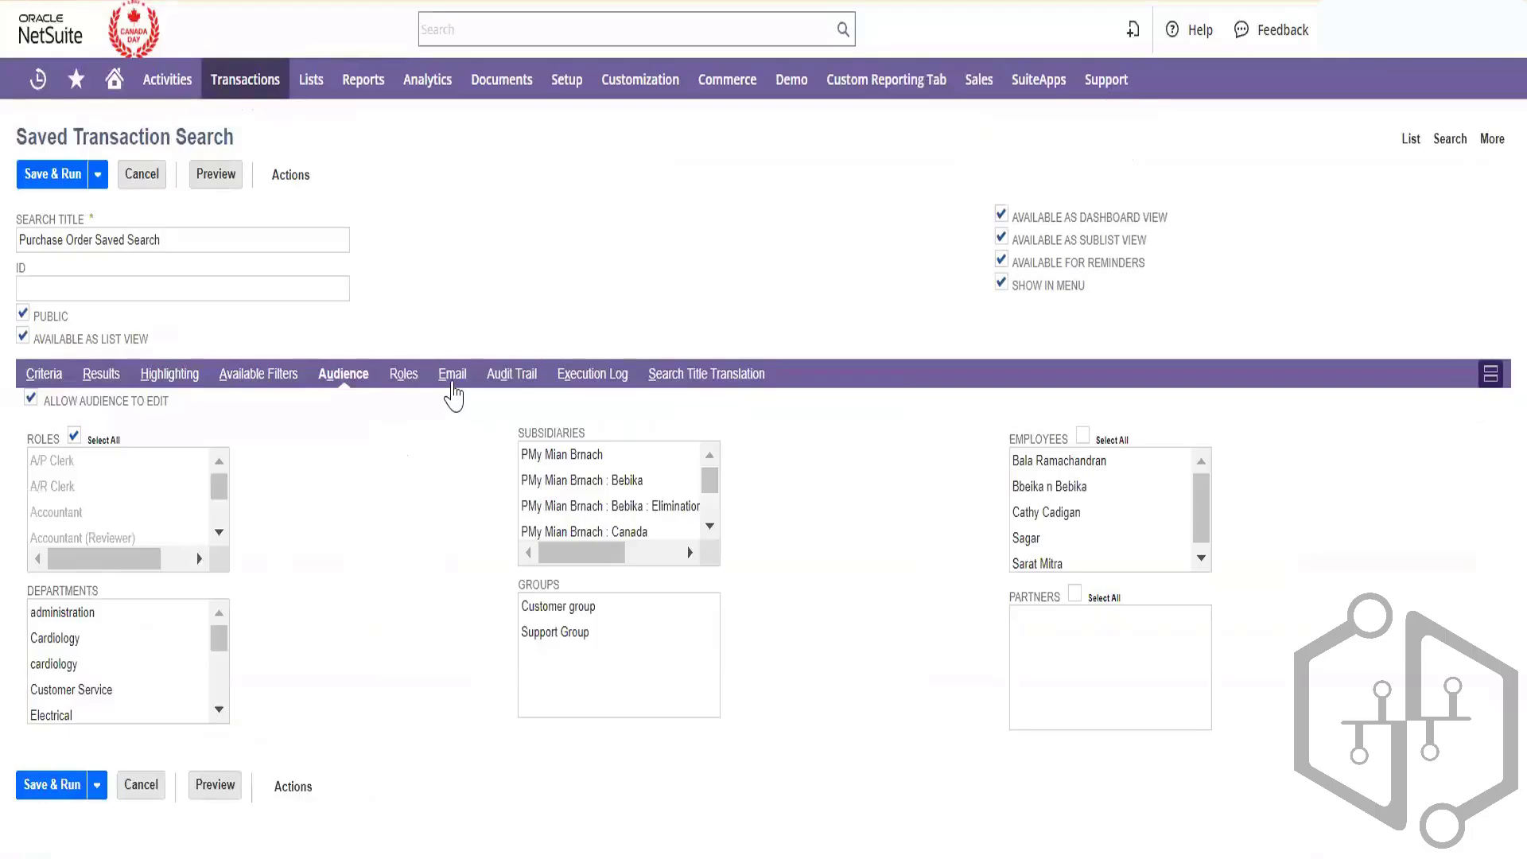
# - Add an employee as a specific recipient of the saved search's emails
pyautogui.click(452, 383)
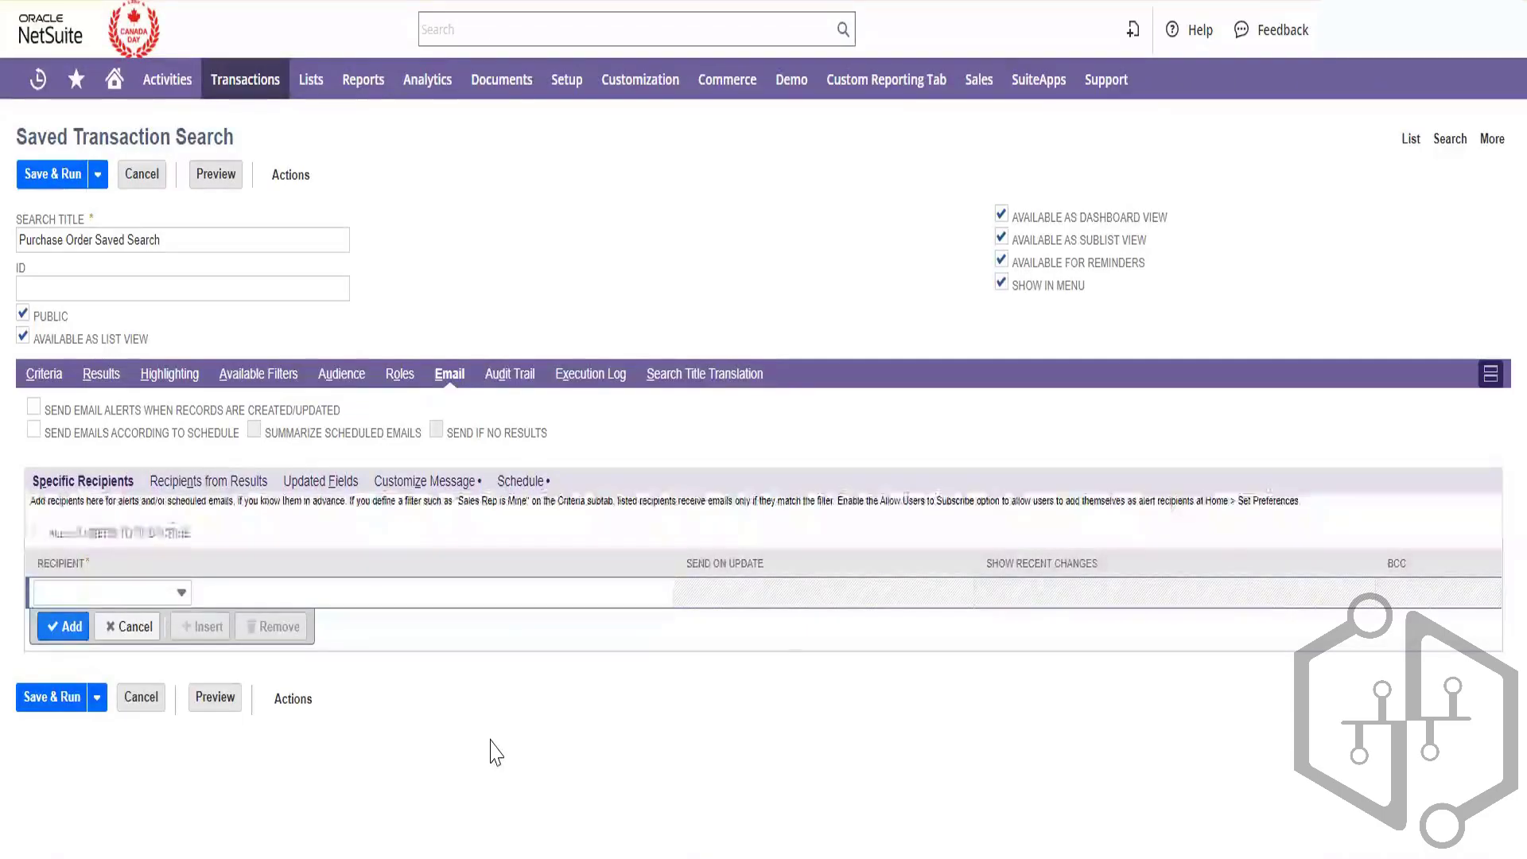
pyautogui.click(183, 594)
pyautogui.click(192, 698)
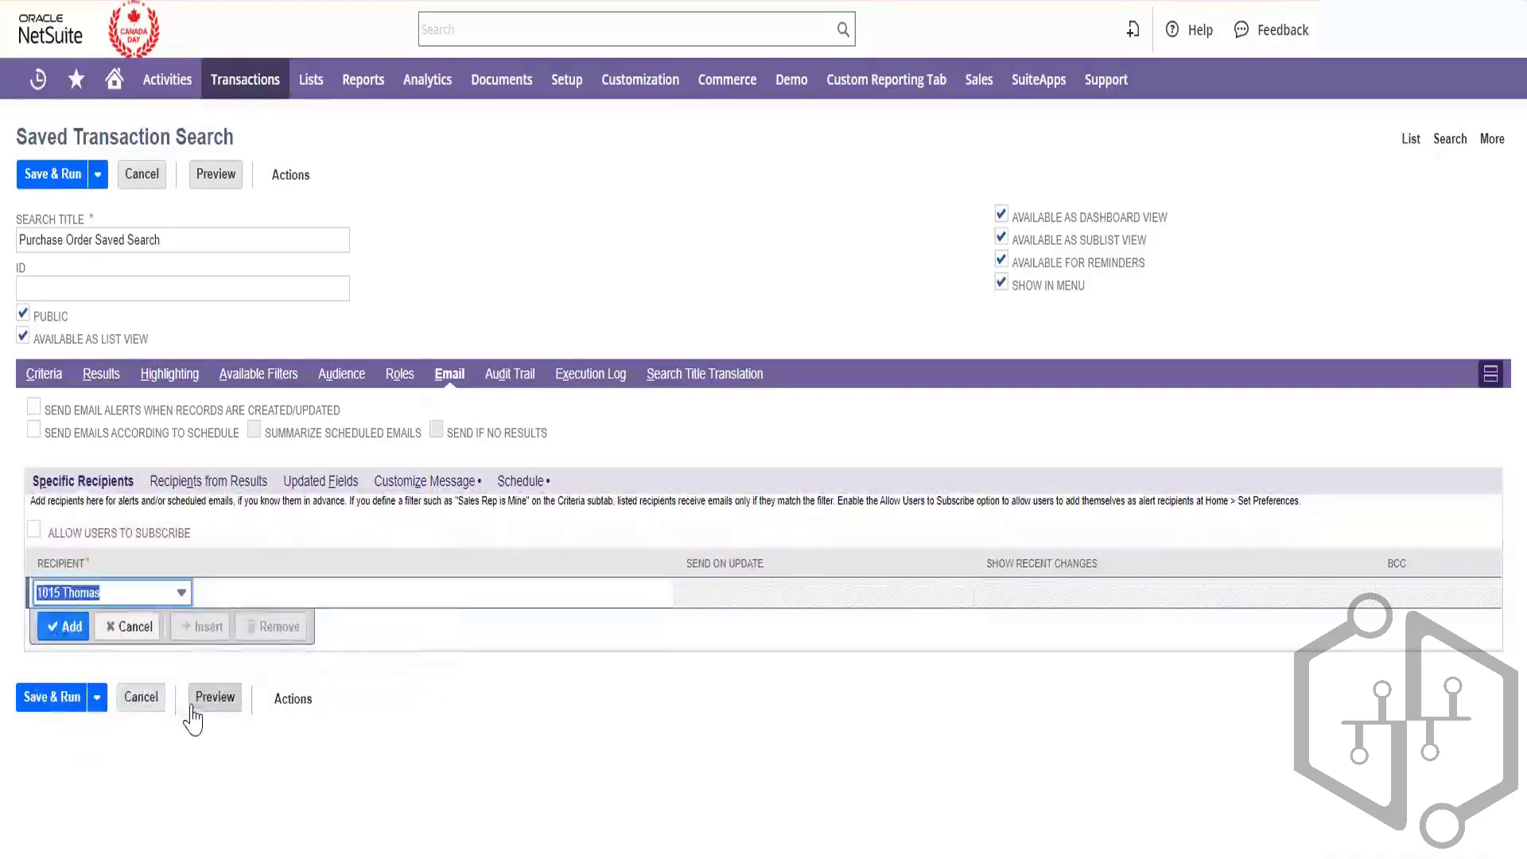
pyautogui.click(64, 627)
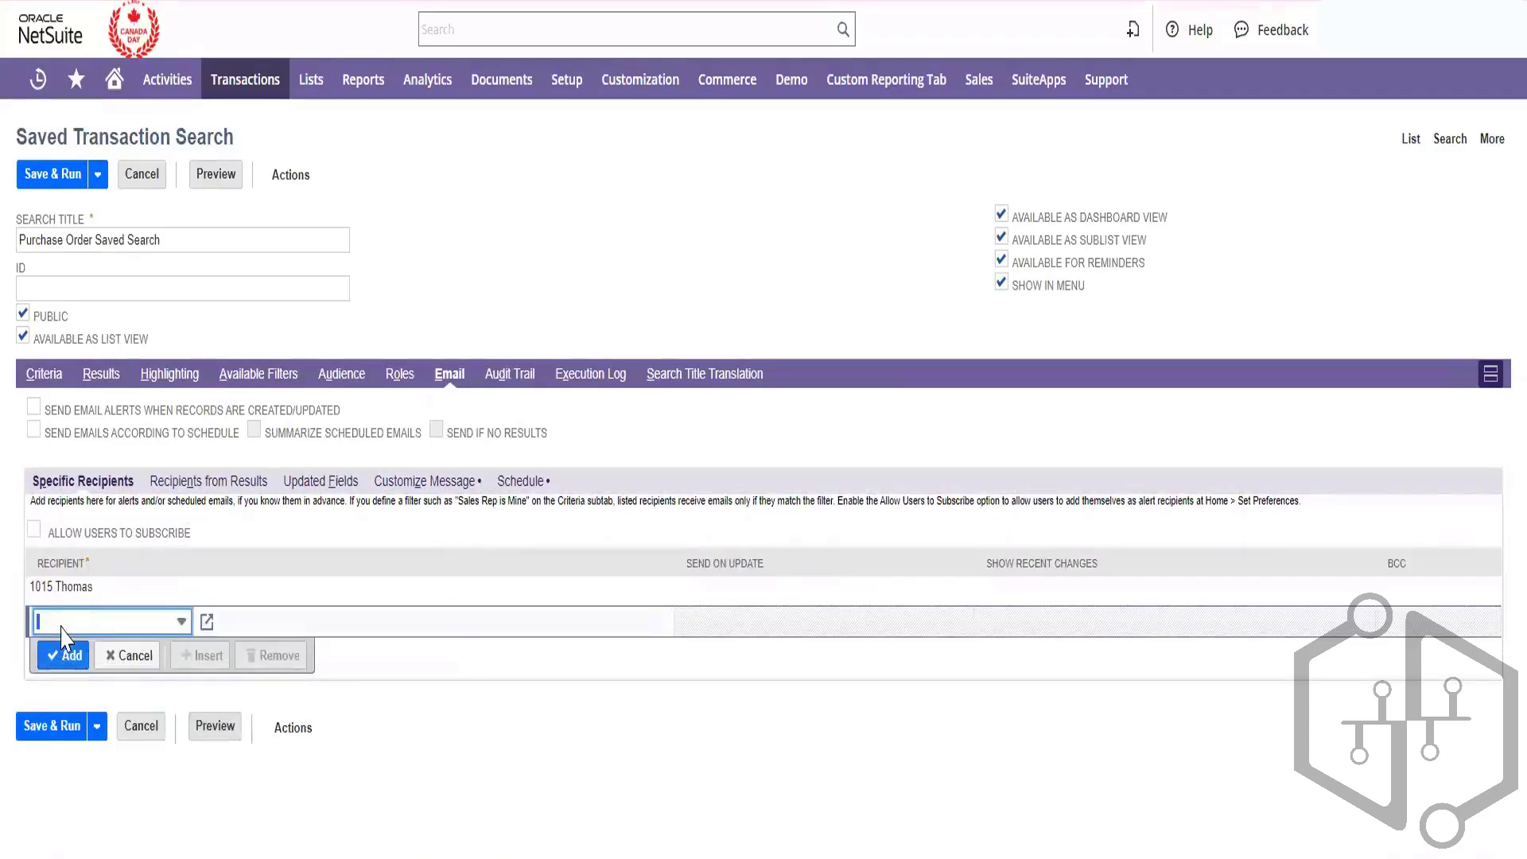
# - Turn on email alerts for created or updated records and emails sent according to schedule, and look over the schedule settings
pyautogui.click(34, 409)
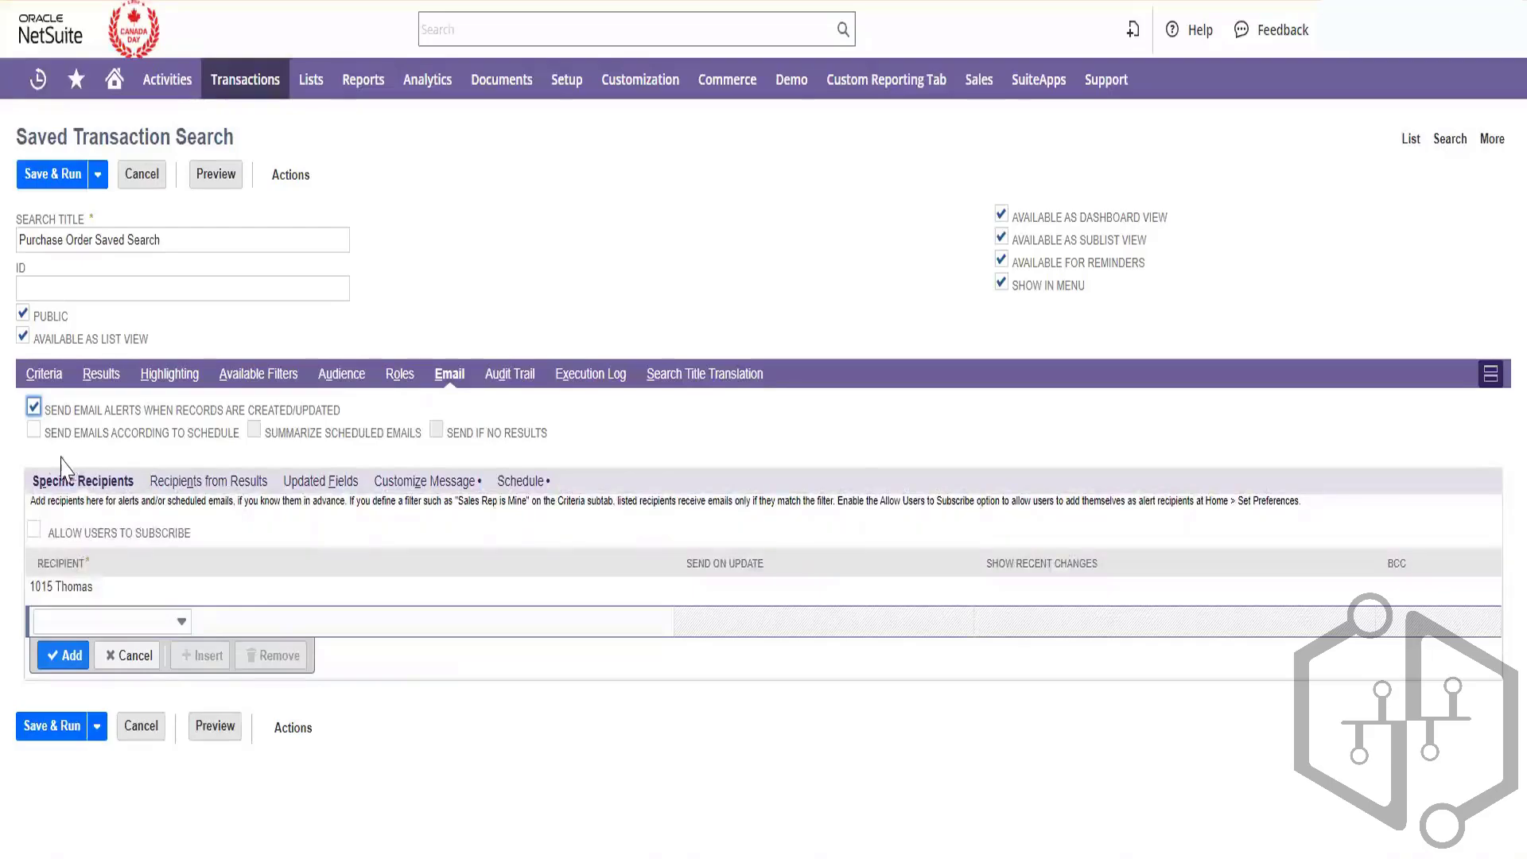
pyautogui.click(34, 434)
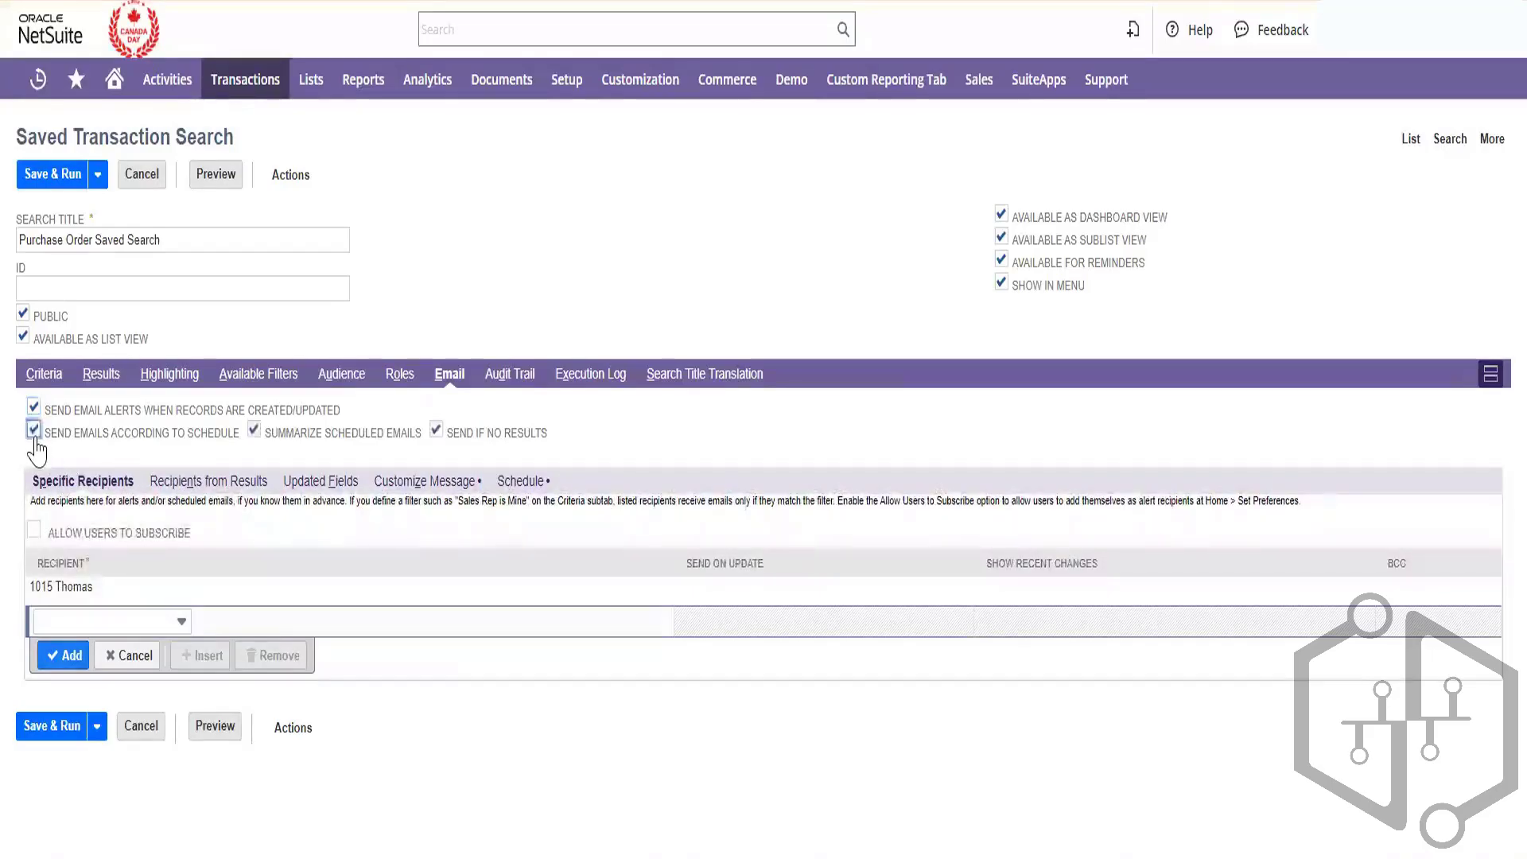
pyautogui.click(532, 489)
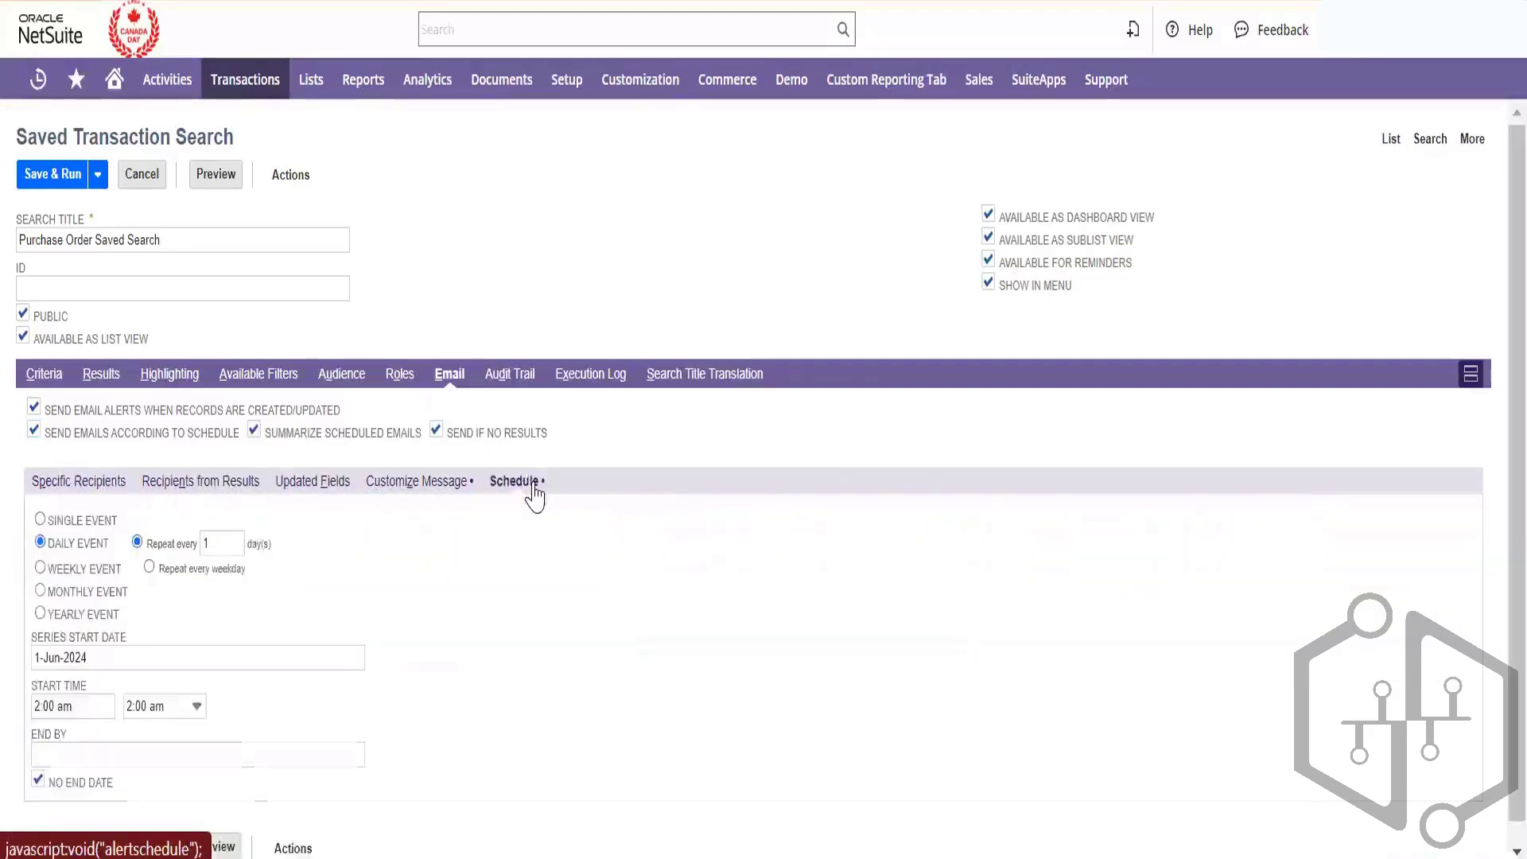
pyautogui.scroll(-1, 548, 636)
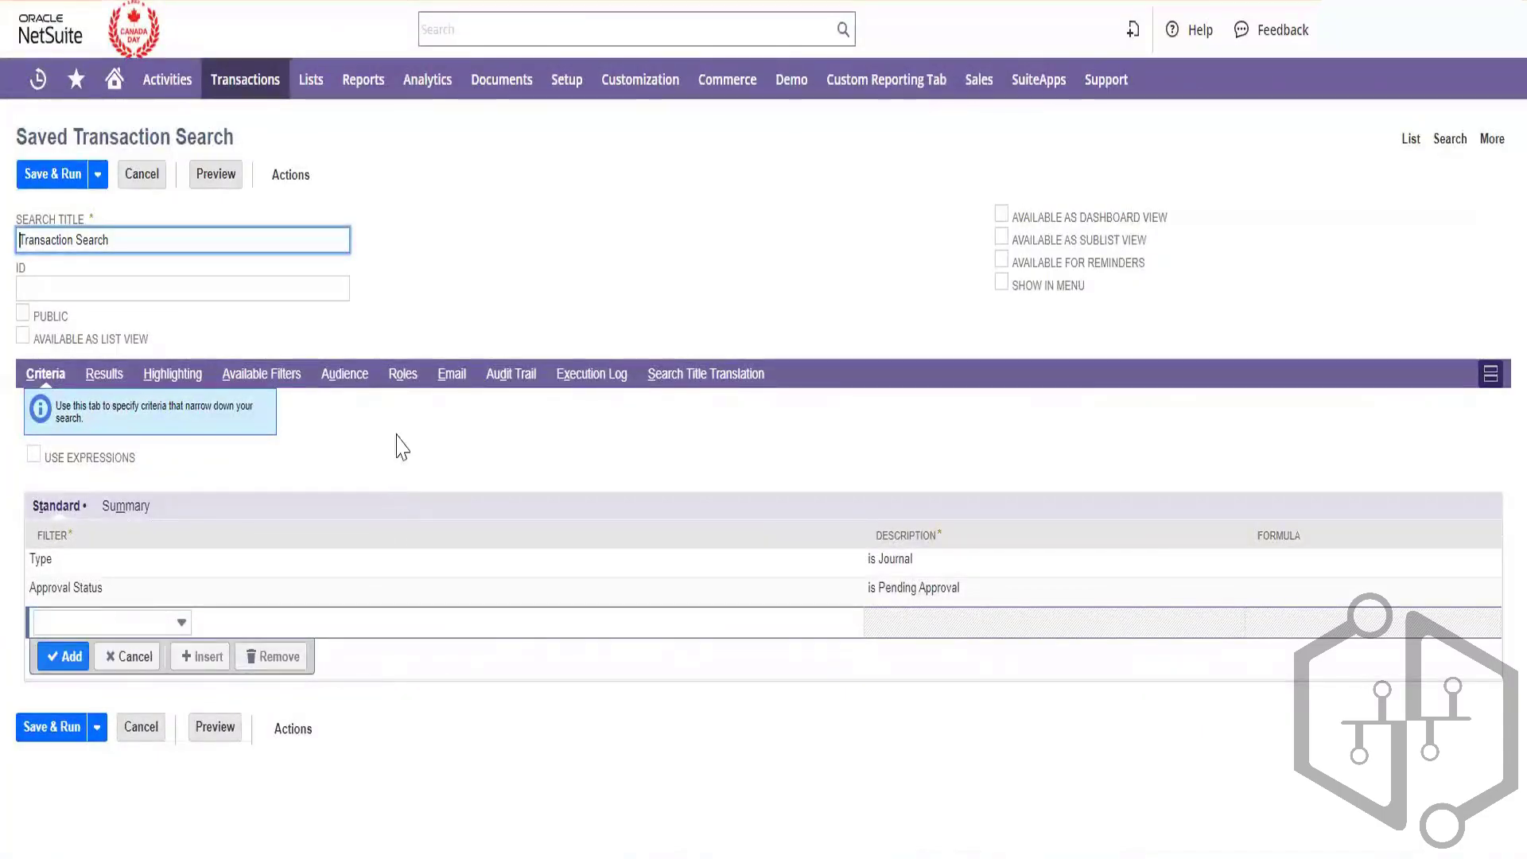
# - Open the list of all saved searches from the reports area and find "Purchase" among the titles
pyautogui.click(486, 205)
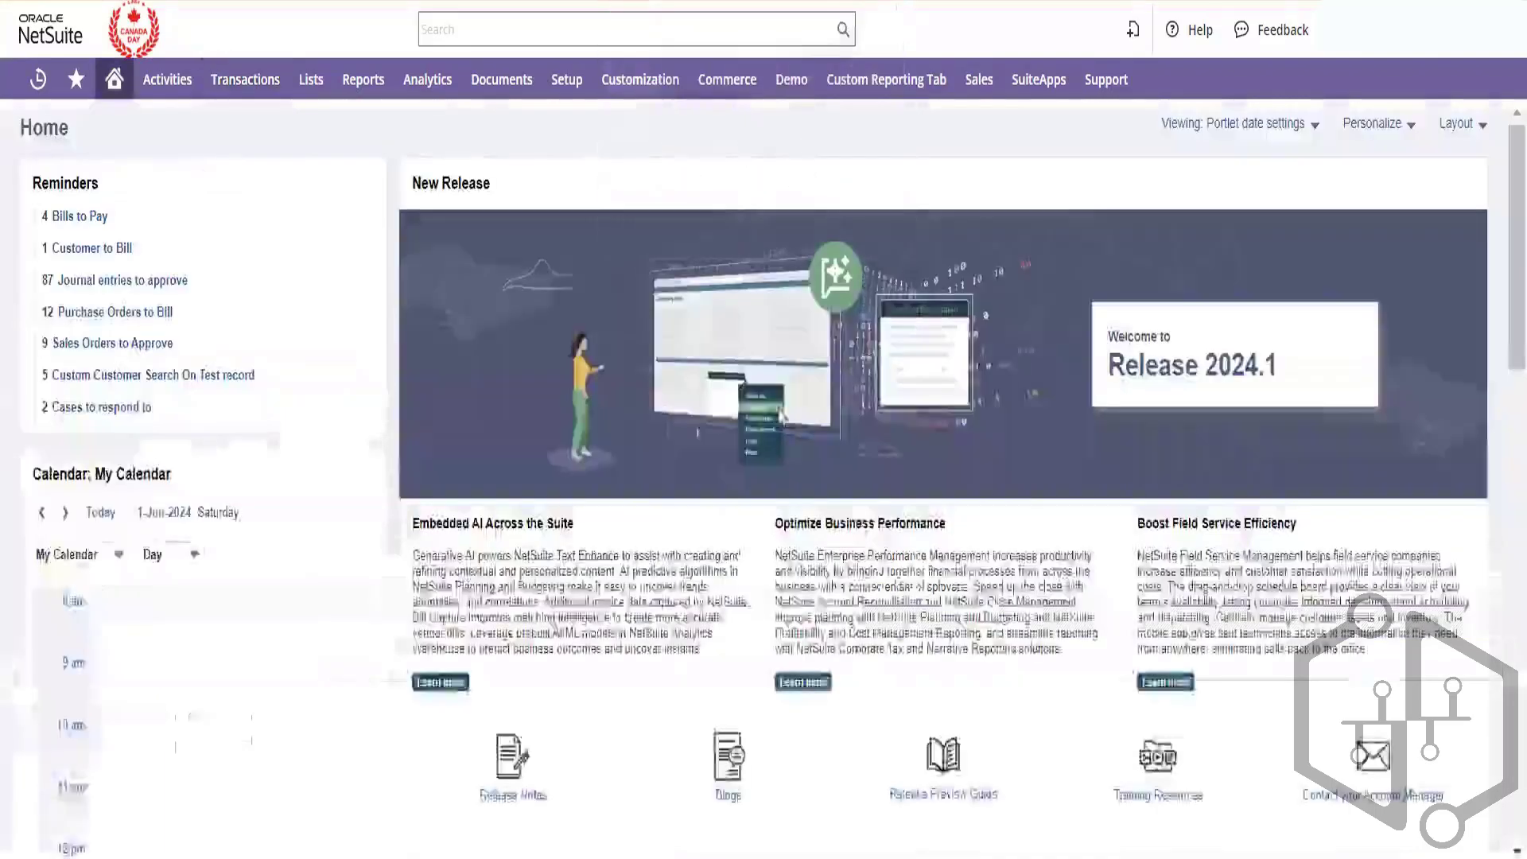
pyautogui.moveTo(380, 92)
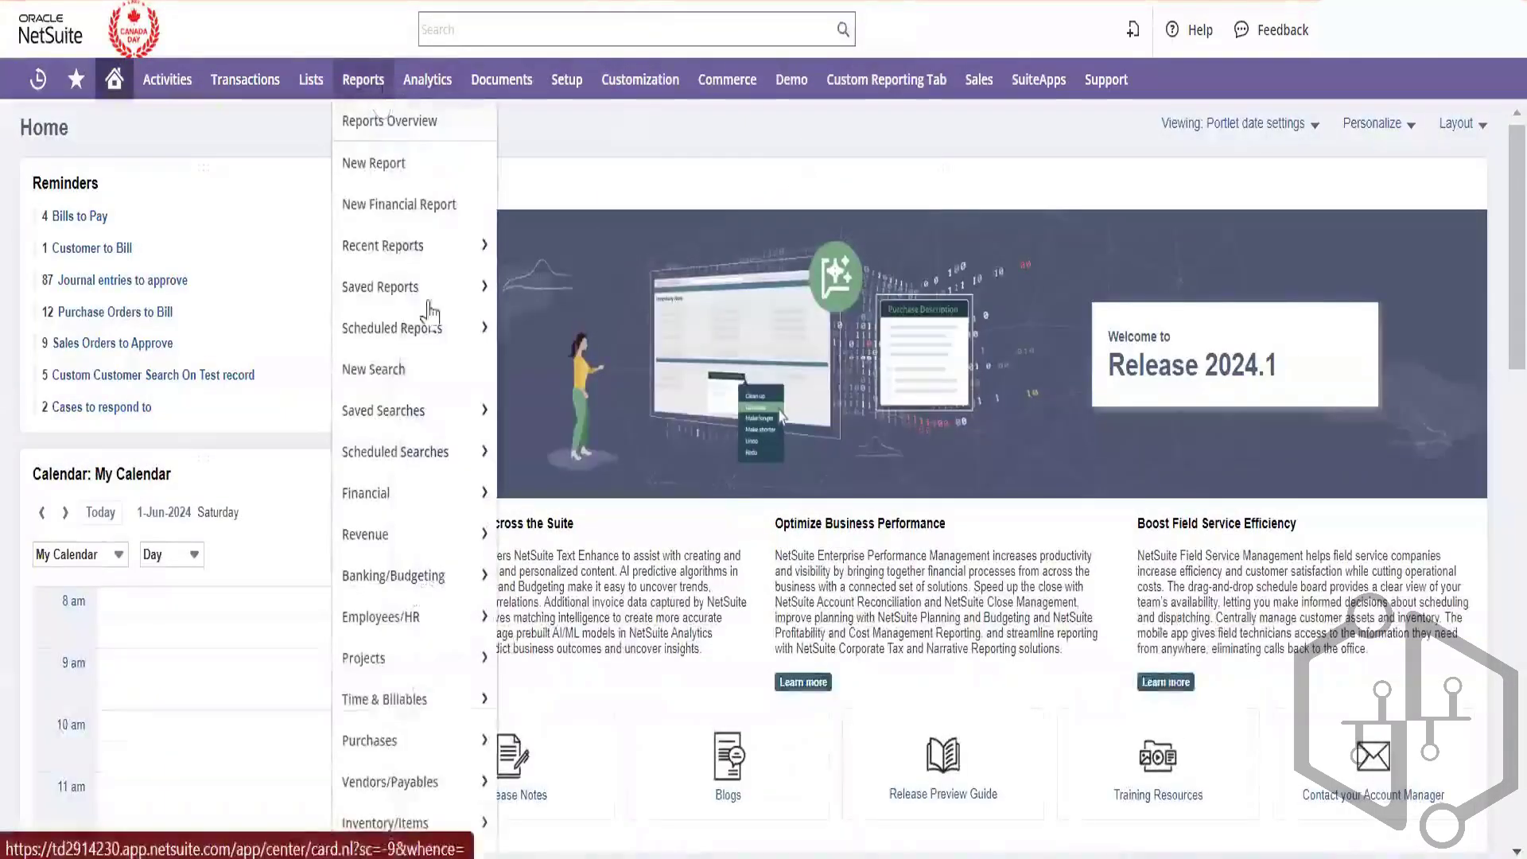
pyautogui.moveTo(442, 409)
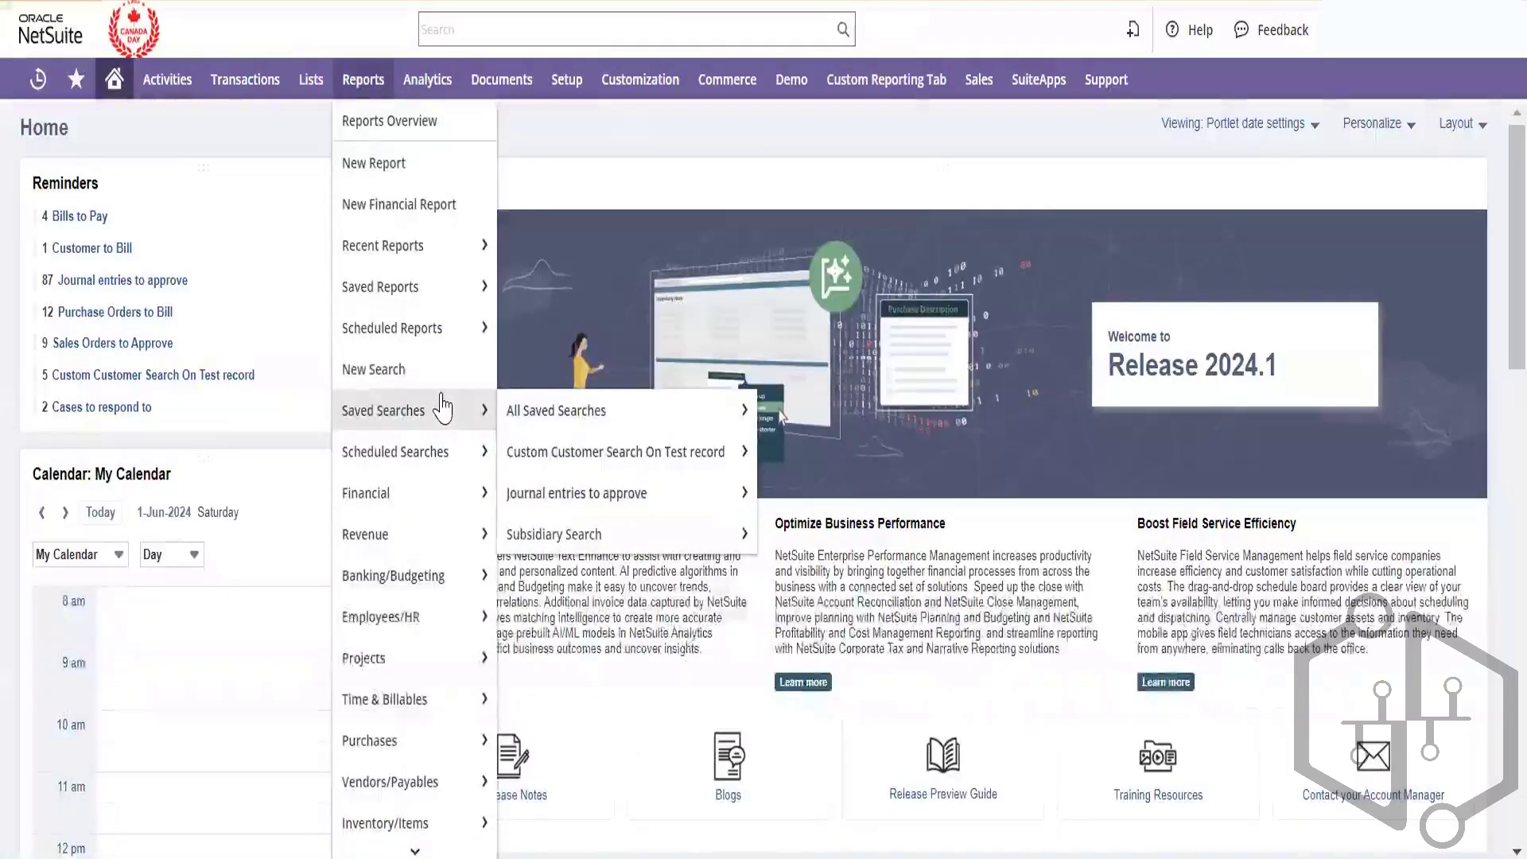
pyautogui.click(539, 414)
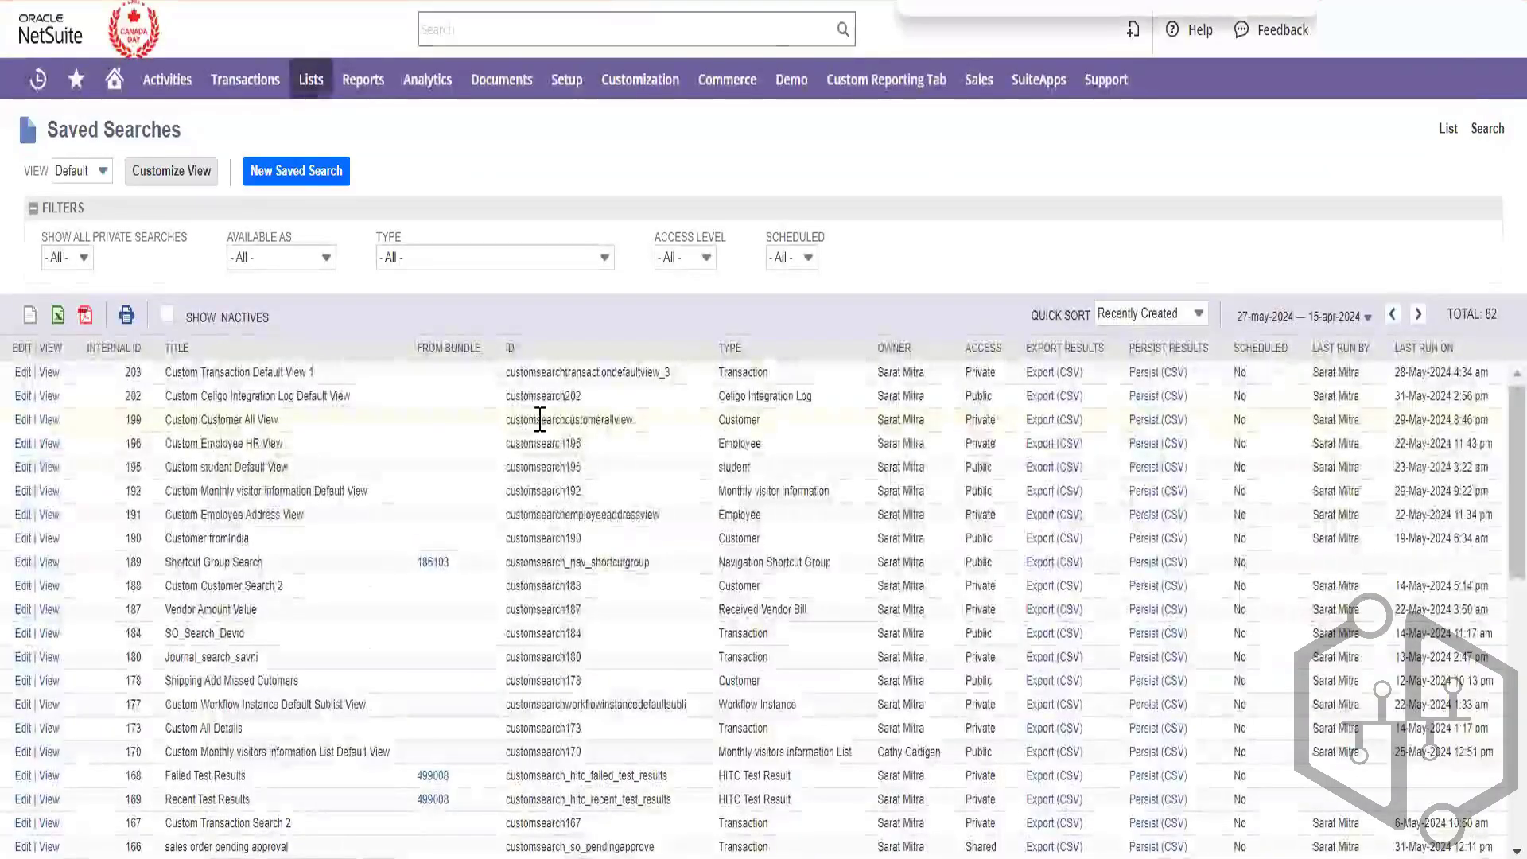
pyautogui.scroll(-5, 540, 419)
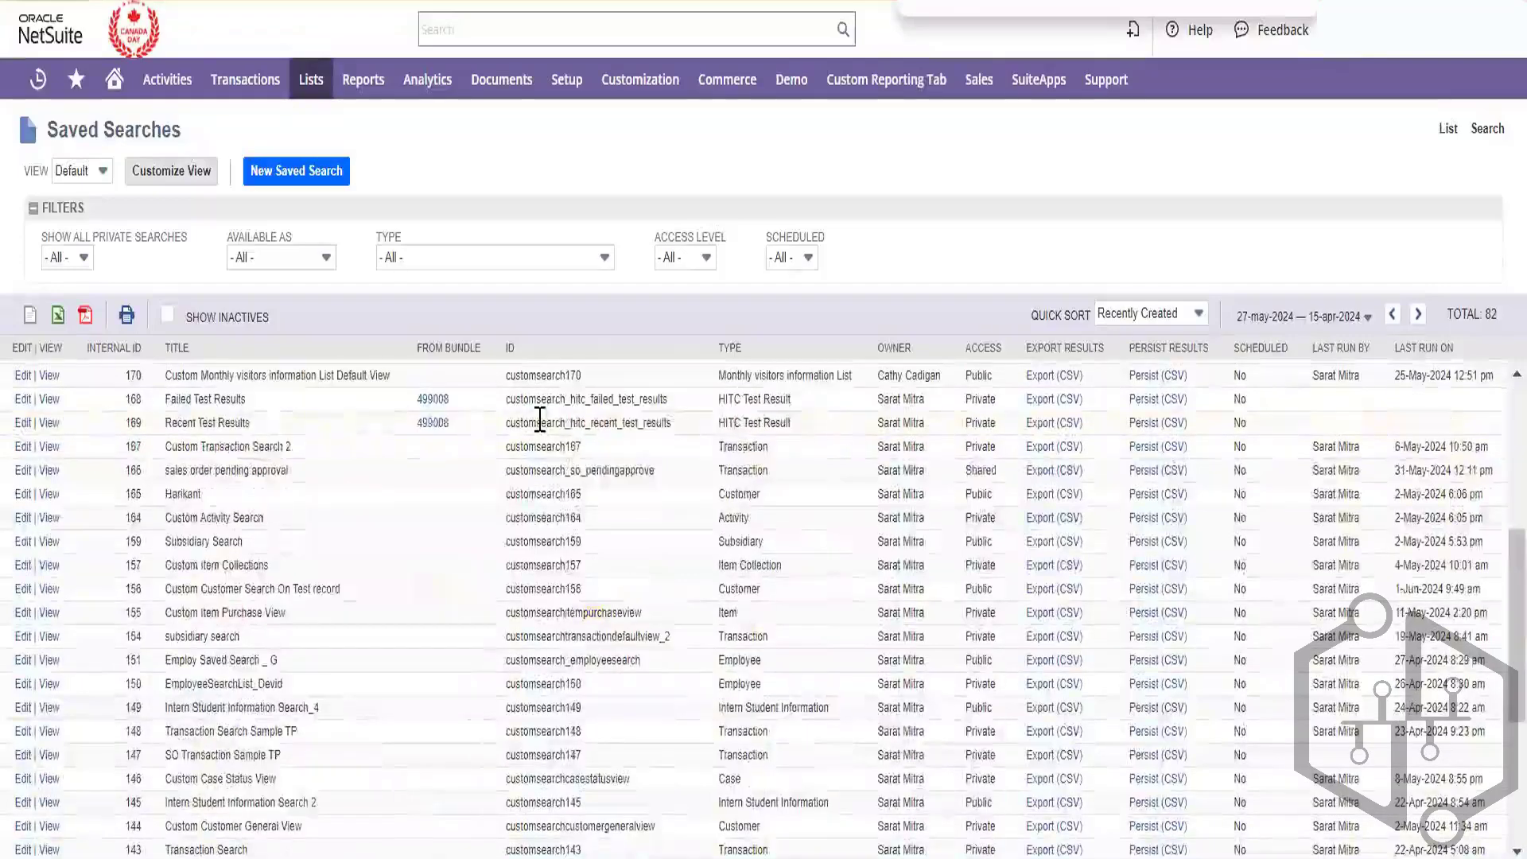
pyautogui.write('ase')
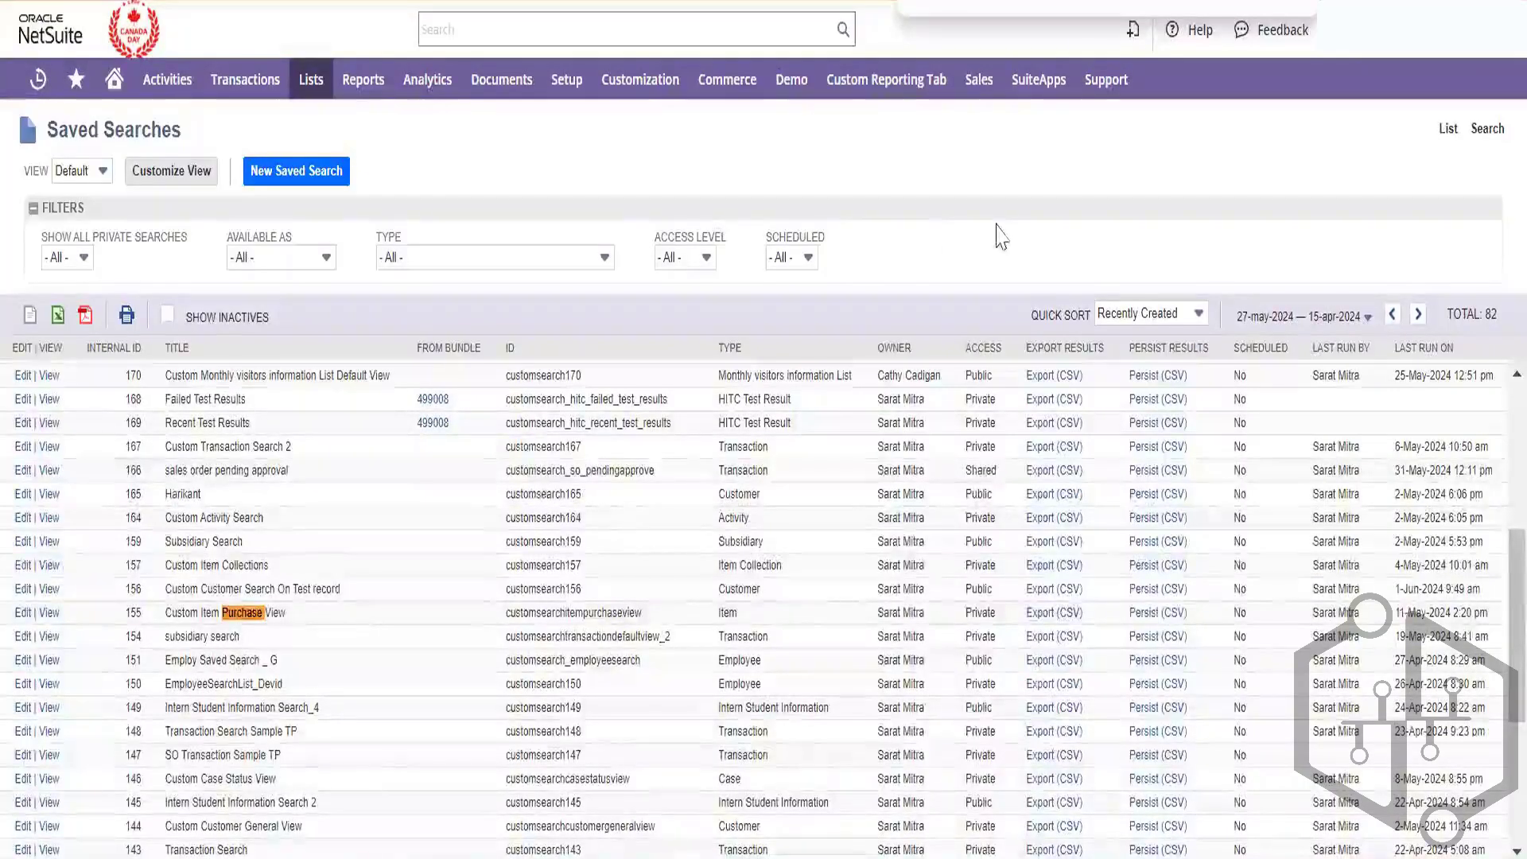
pyautogui.press('Escape')
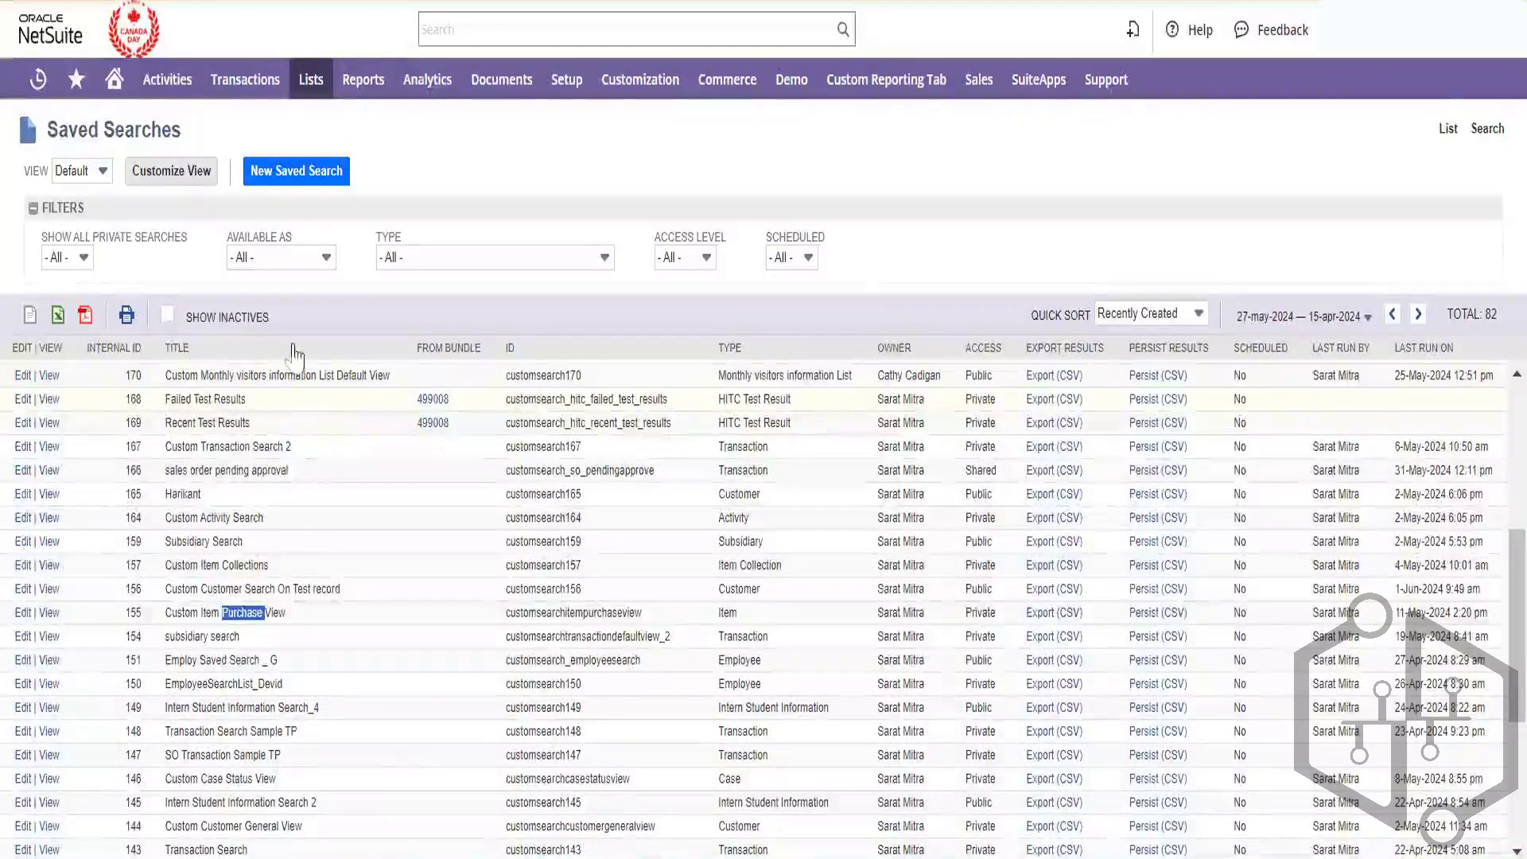
# - Open the results of the Custom Item Purchase View saved search from the saved searches list
pyautogui.moveTo(354, 95)
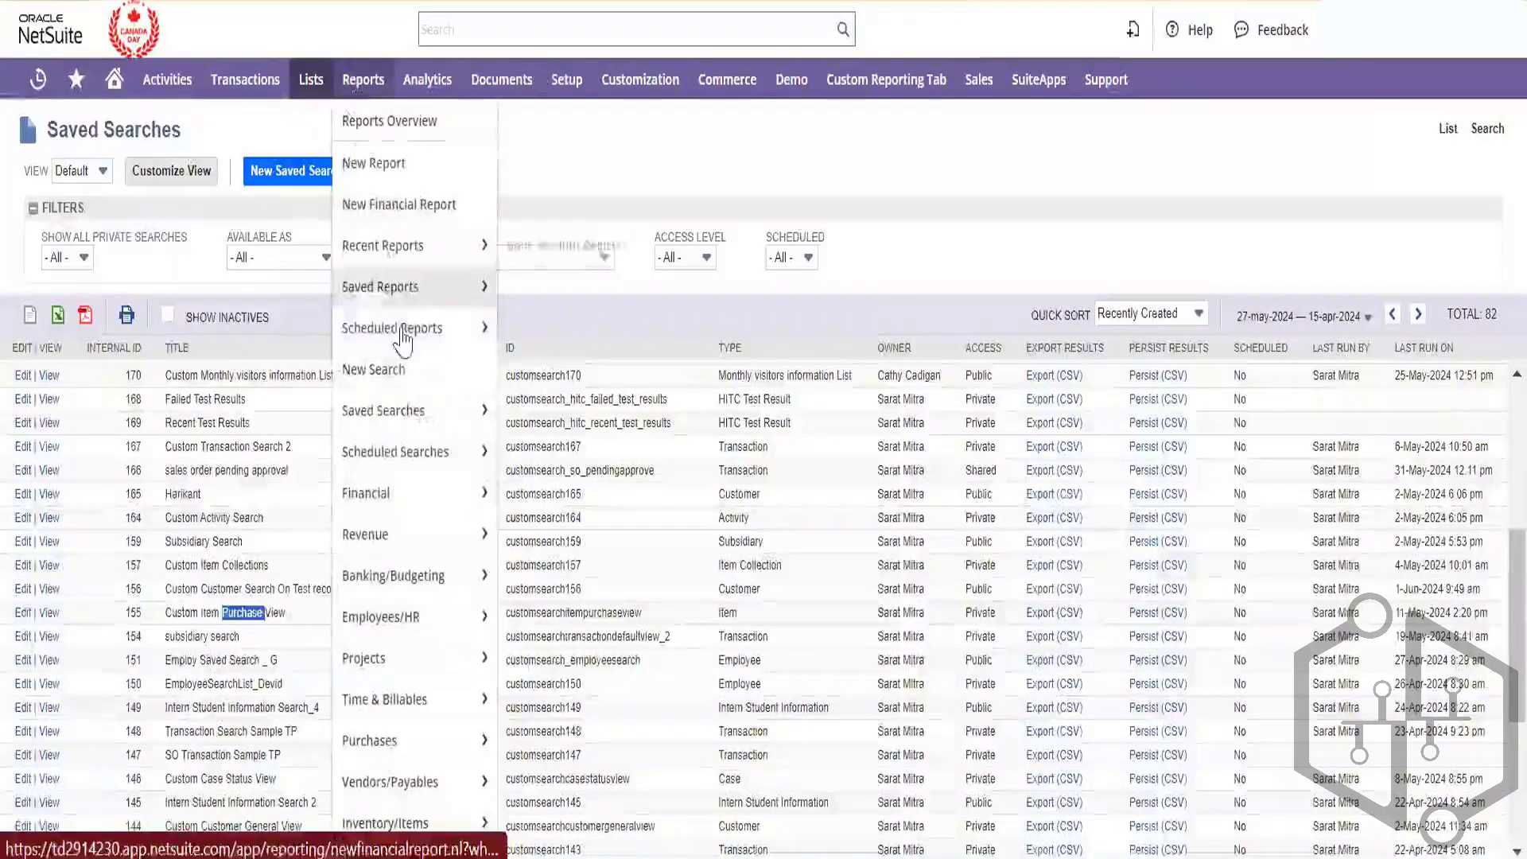
pyautogui.moveTo(433, 411)
pyautogui.moveTo(609, 422)
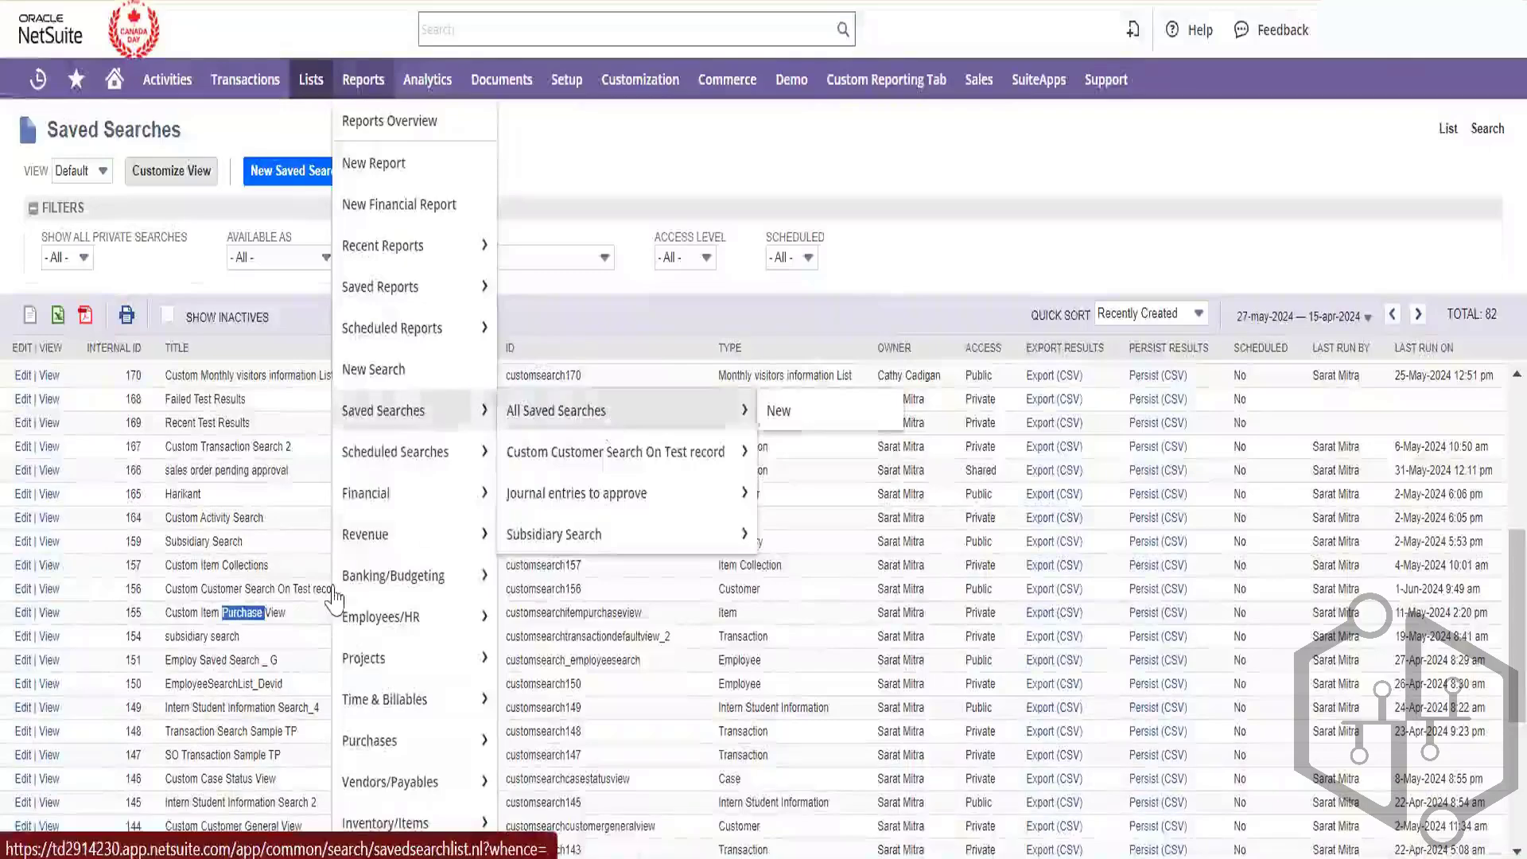
pyautogui.click(298, 612)
pyautogui.moveTo(298, 612); pyautogui.dragTo(163, 613)
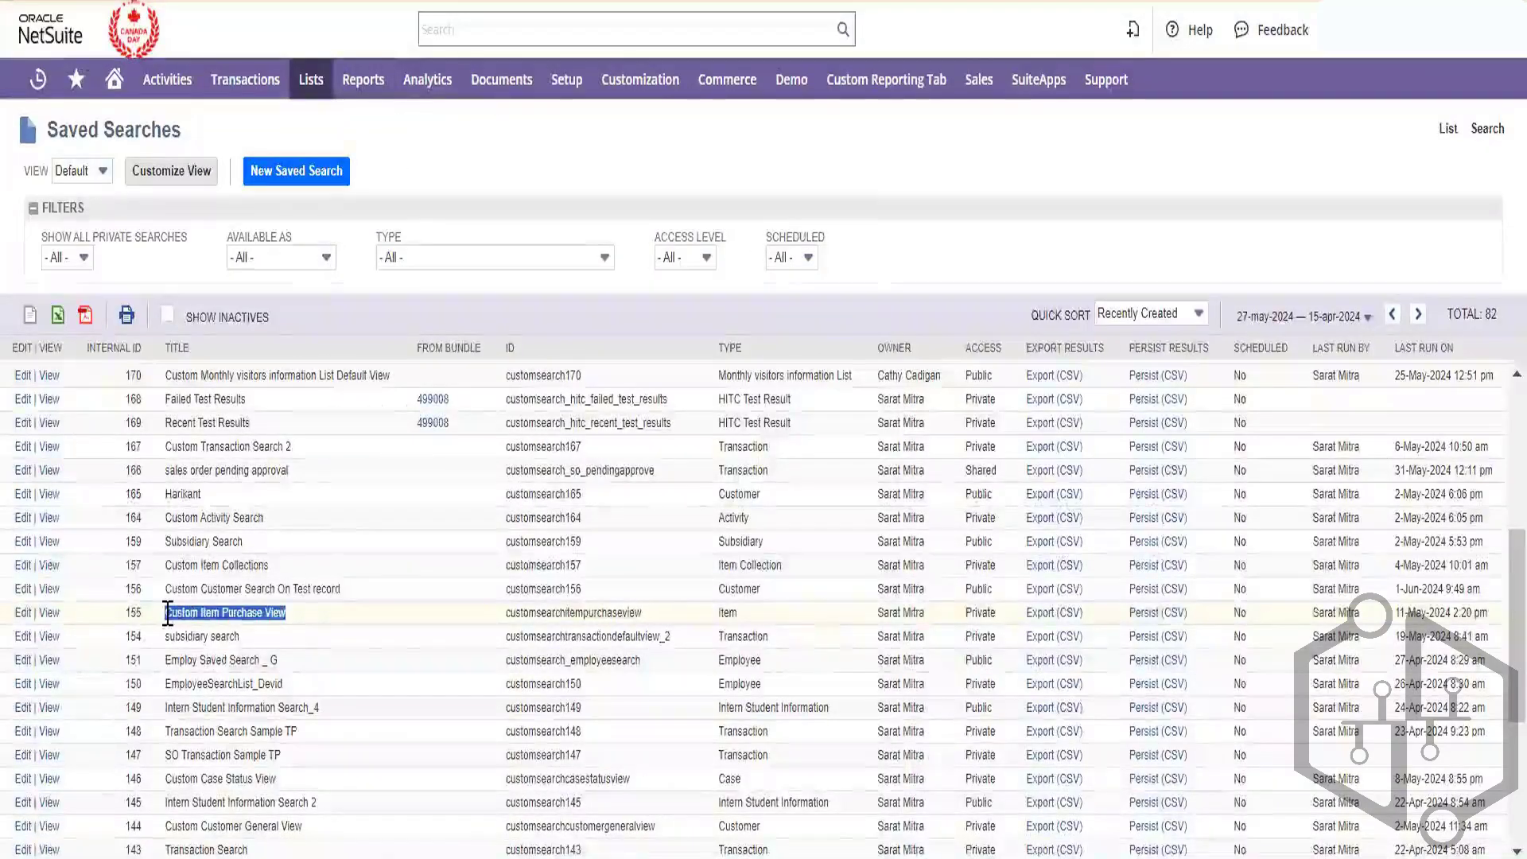
pyautogui.doubleClick(554, 613)
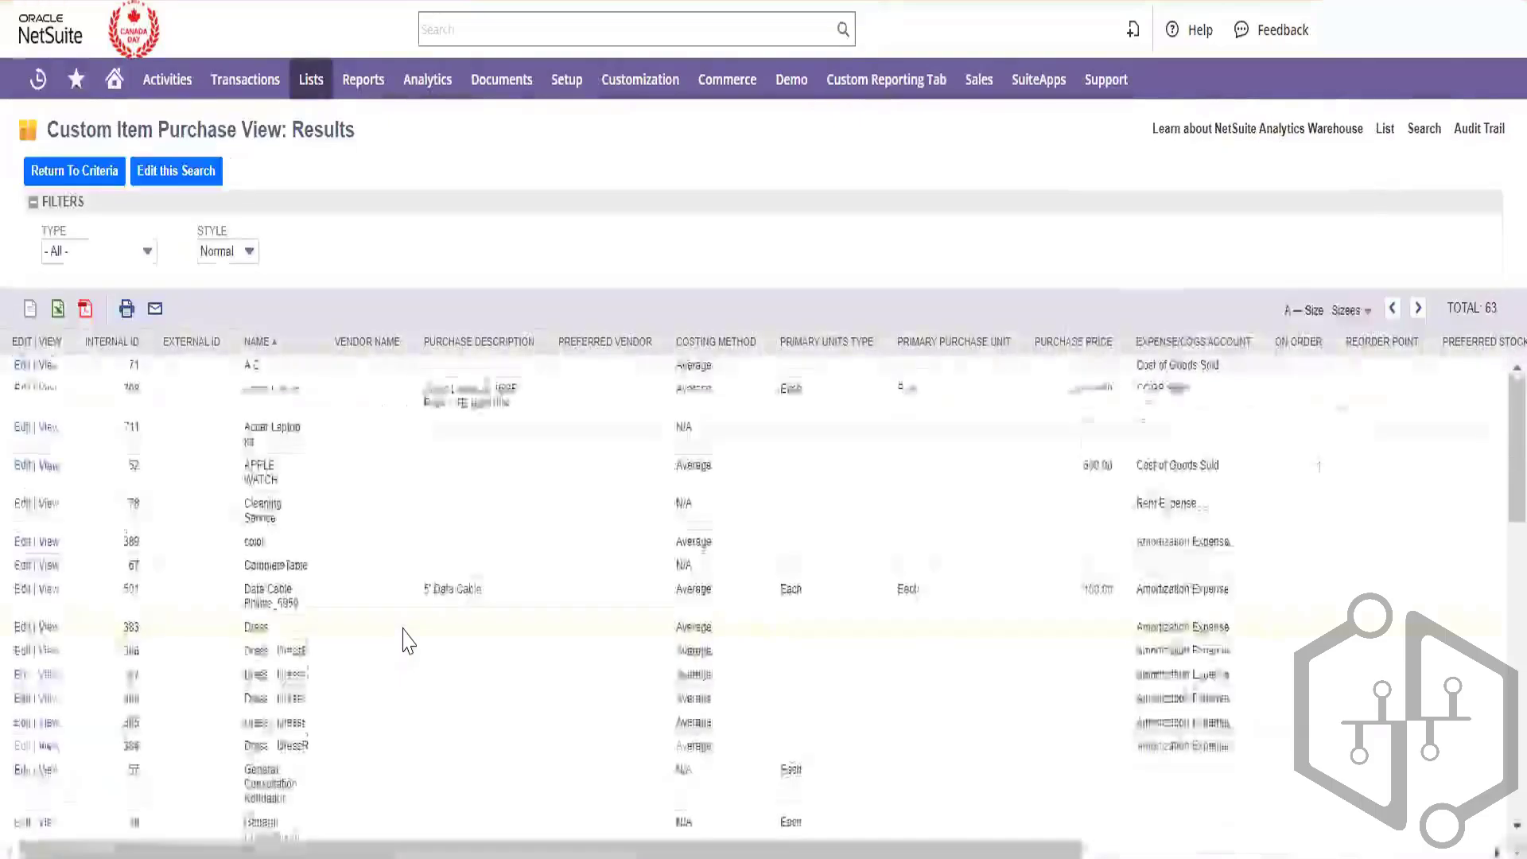
# - Look through the Custom Item Purchase View results and dismiss the Analytics Warehouse promotion
pyautogui.scroll(-2, 407, 640)
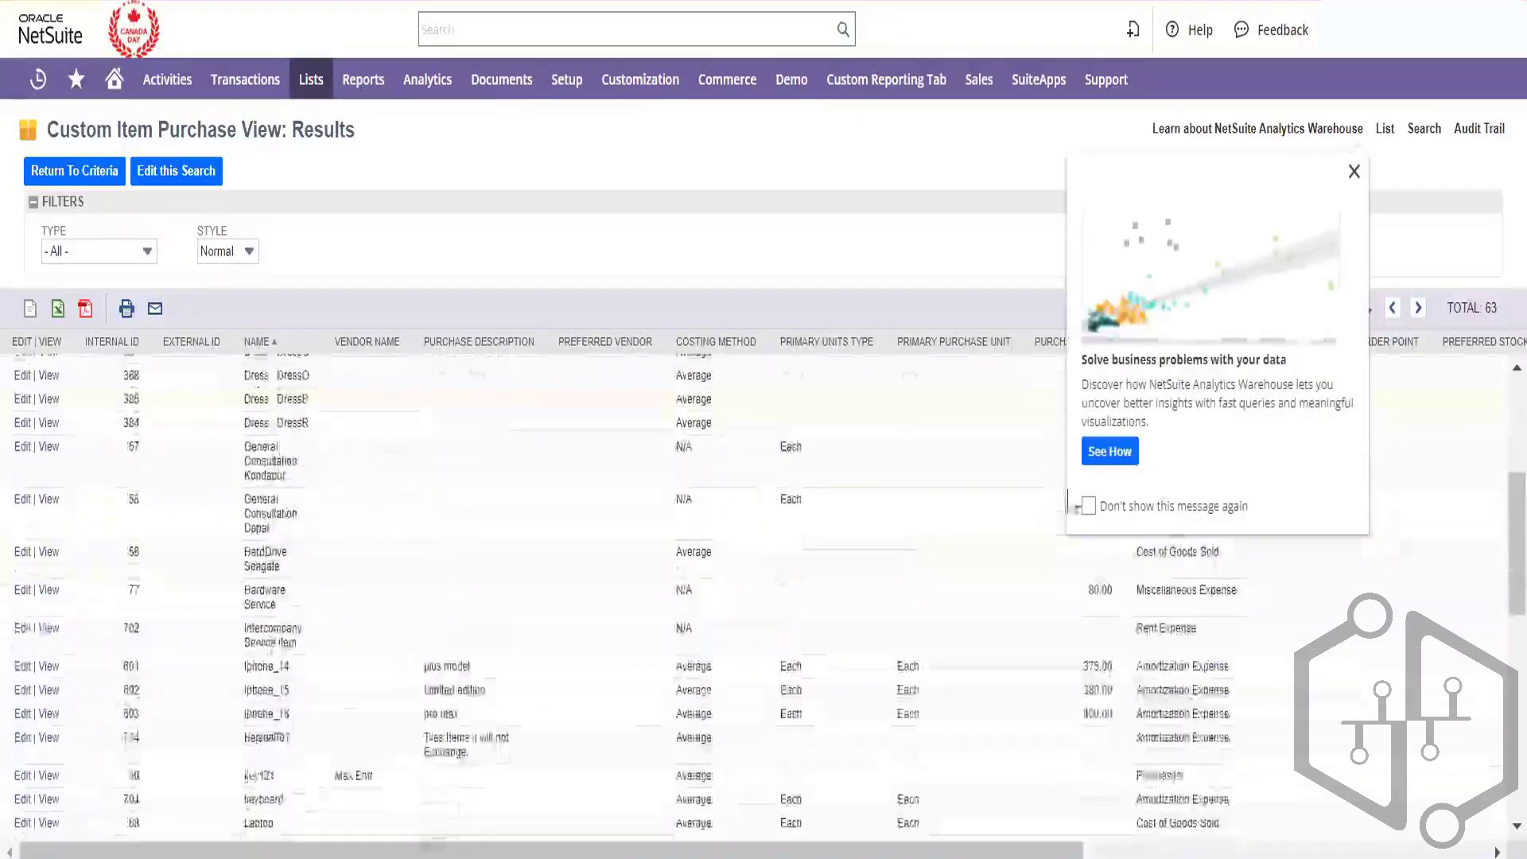
pyautogui.click(1354, 171)
pyautogui.scroll(3, 971, 461)
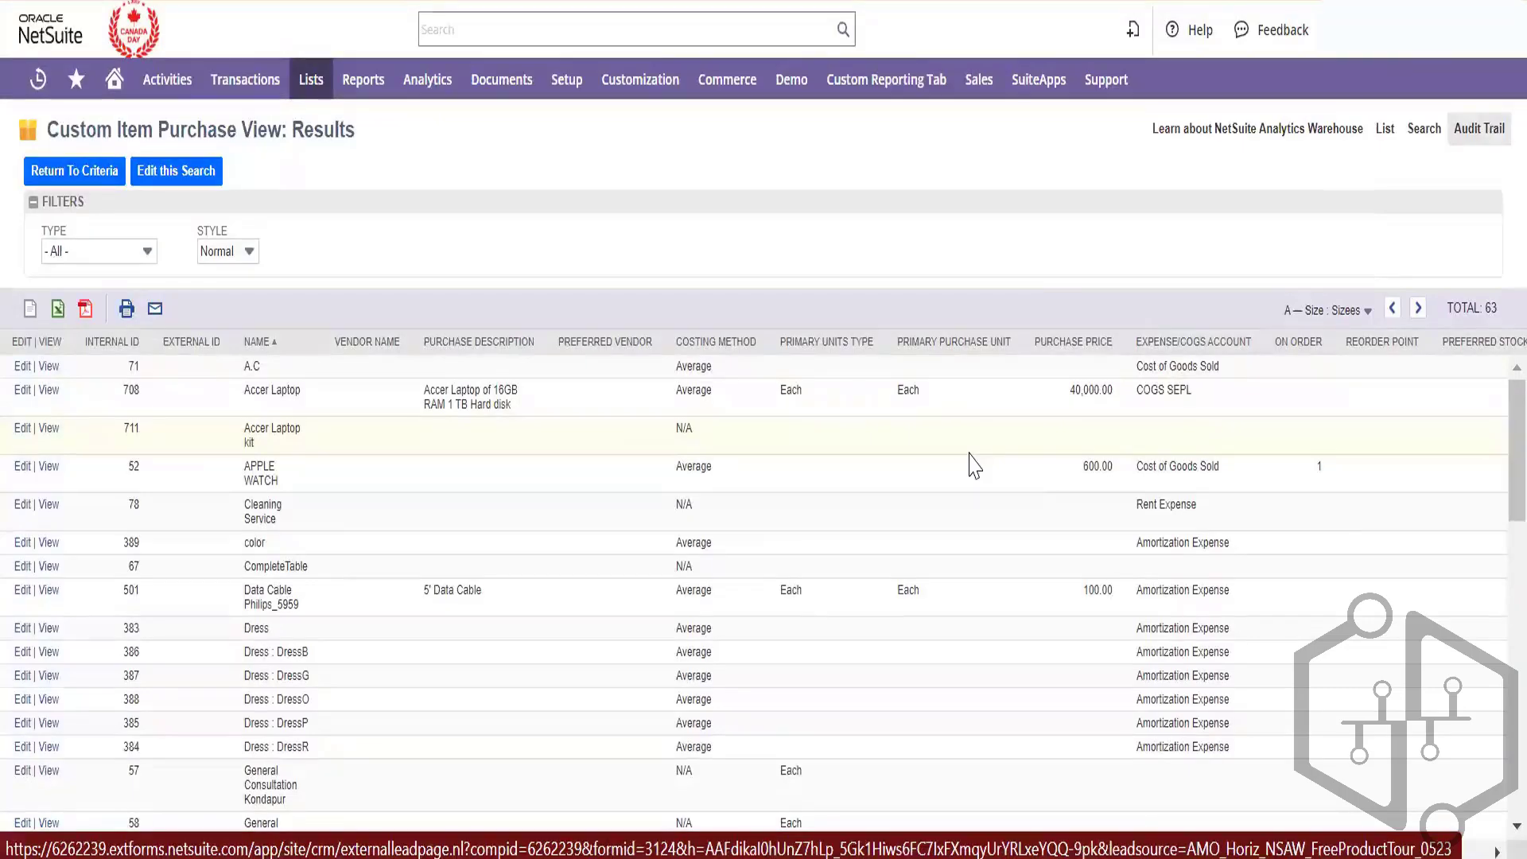
# - Open the purchase order transaction search and start creating a saved search from it
pyautogui.moveTo(245, 79)
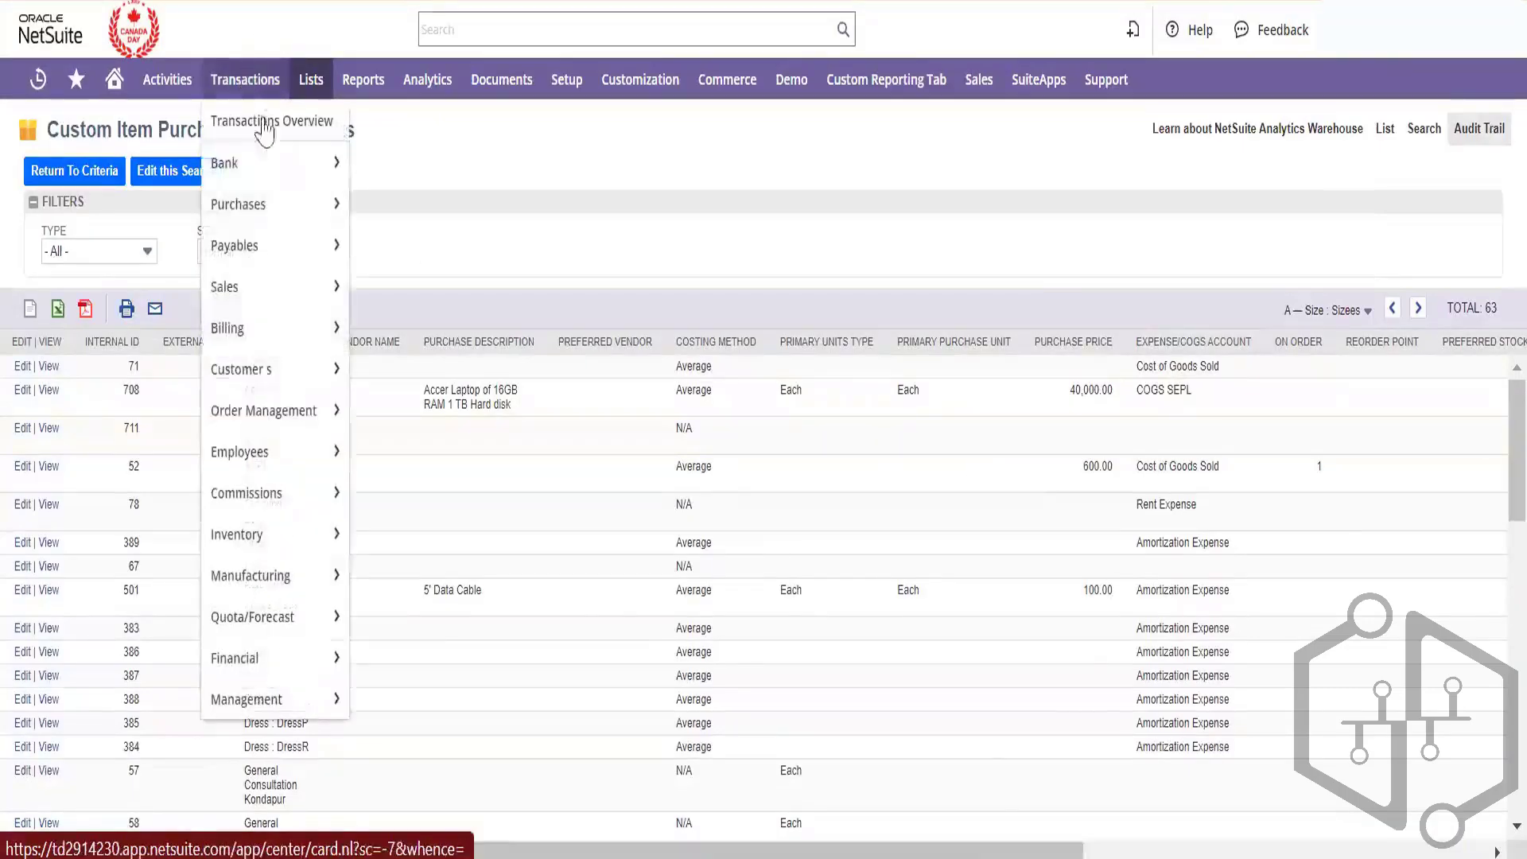
pyautogui.moveTo(286, 205)
pyautogui.moveTo(451, 246)
pyautogui.moveTo(477, 206)
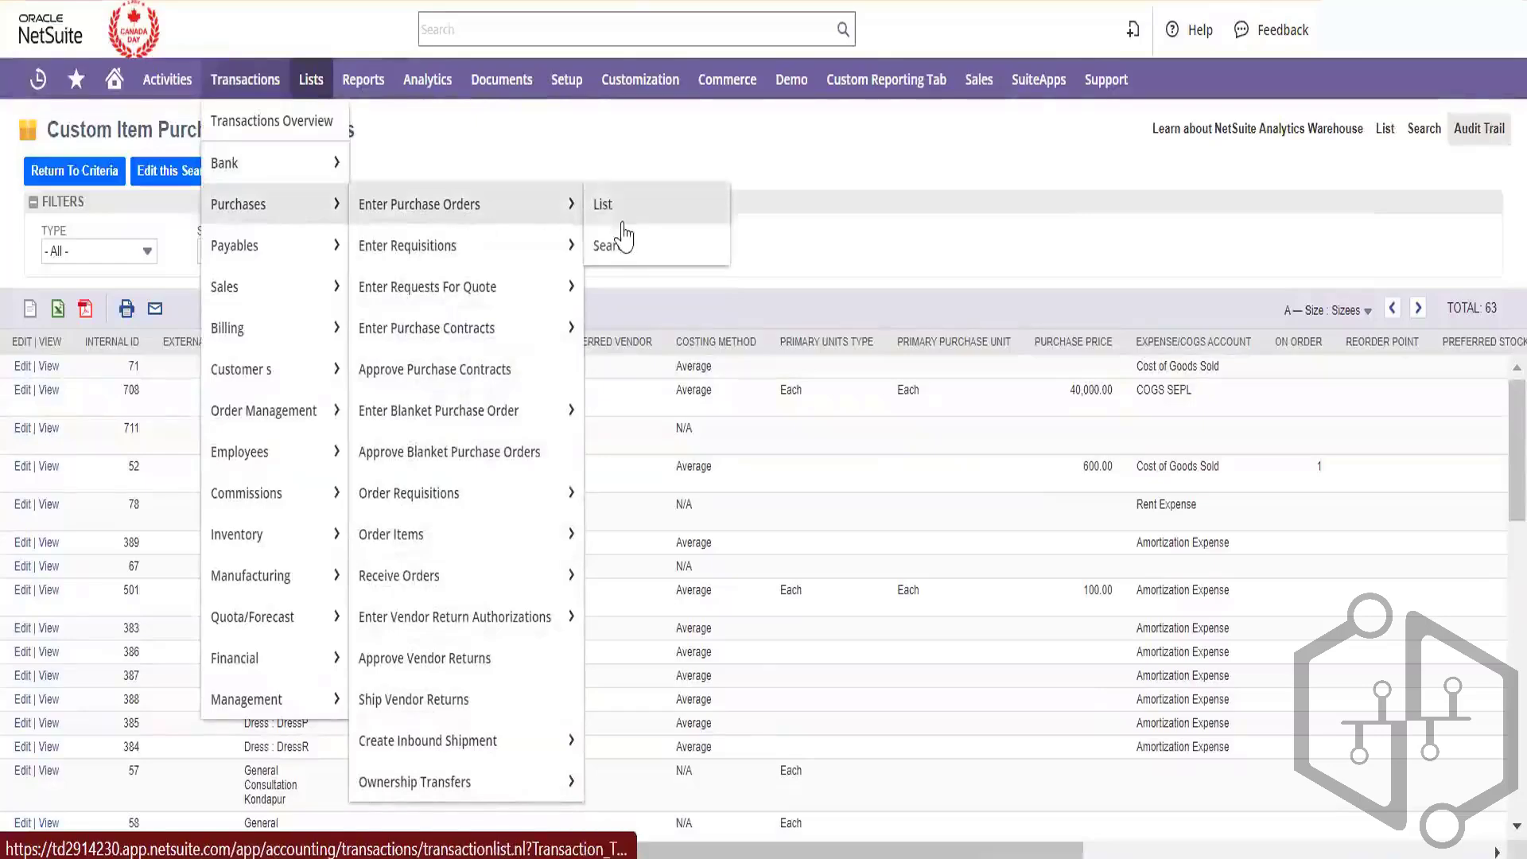
pyautogui.click(612, 246)
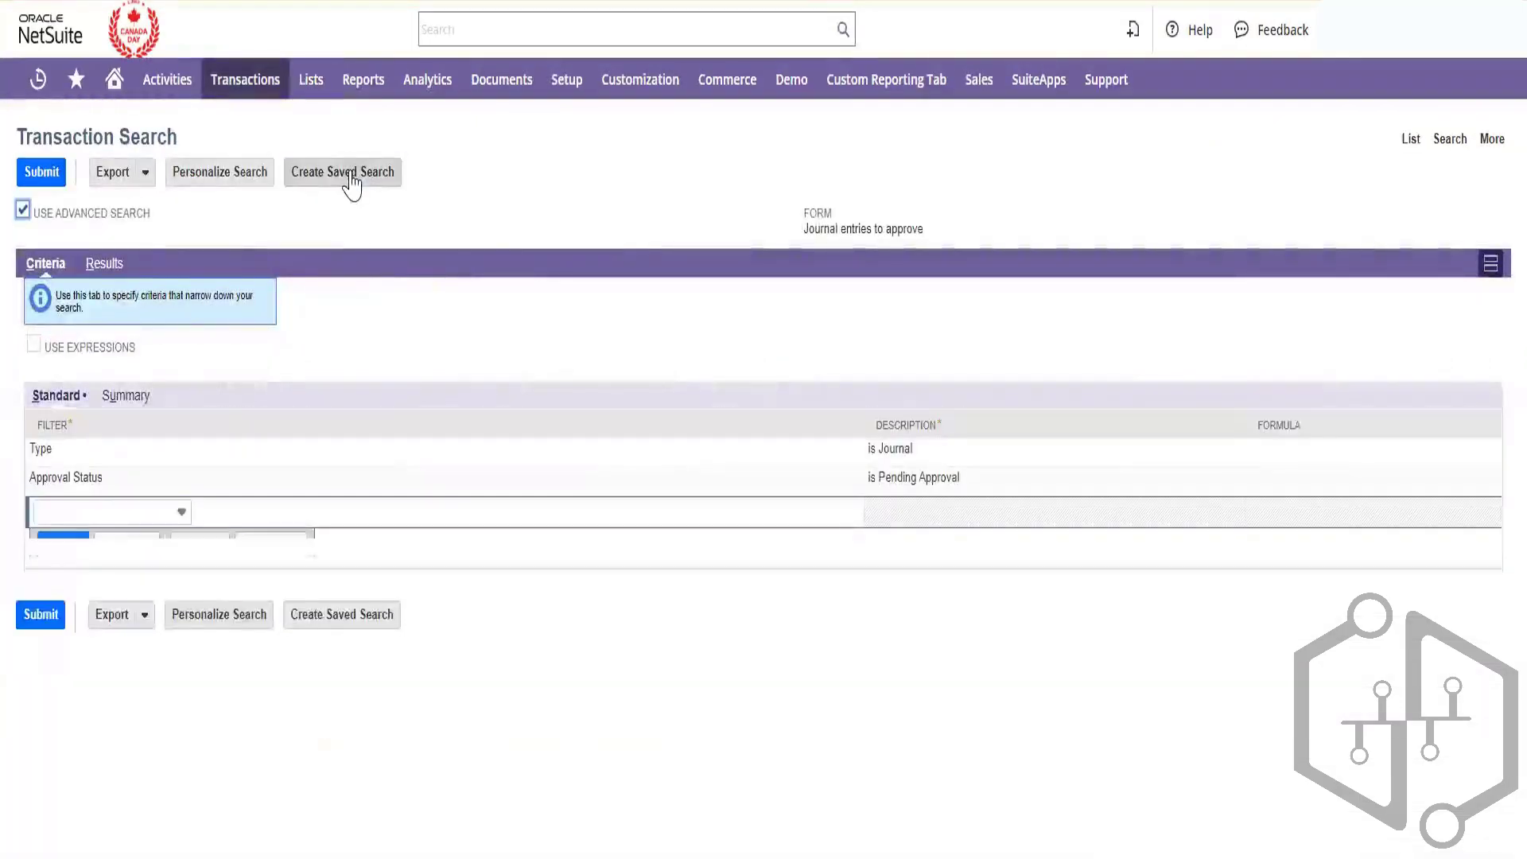
pyautogui.click(354, 175)
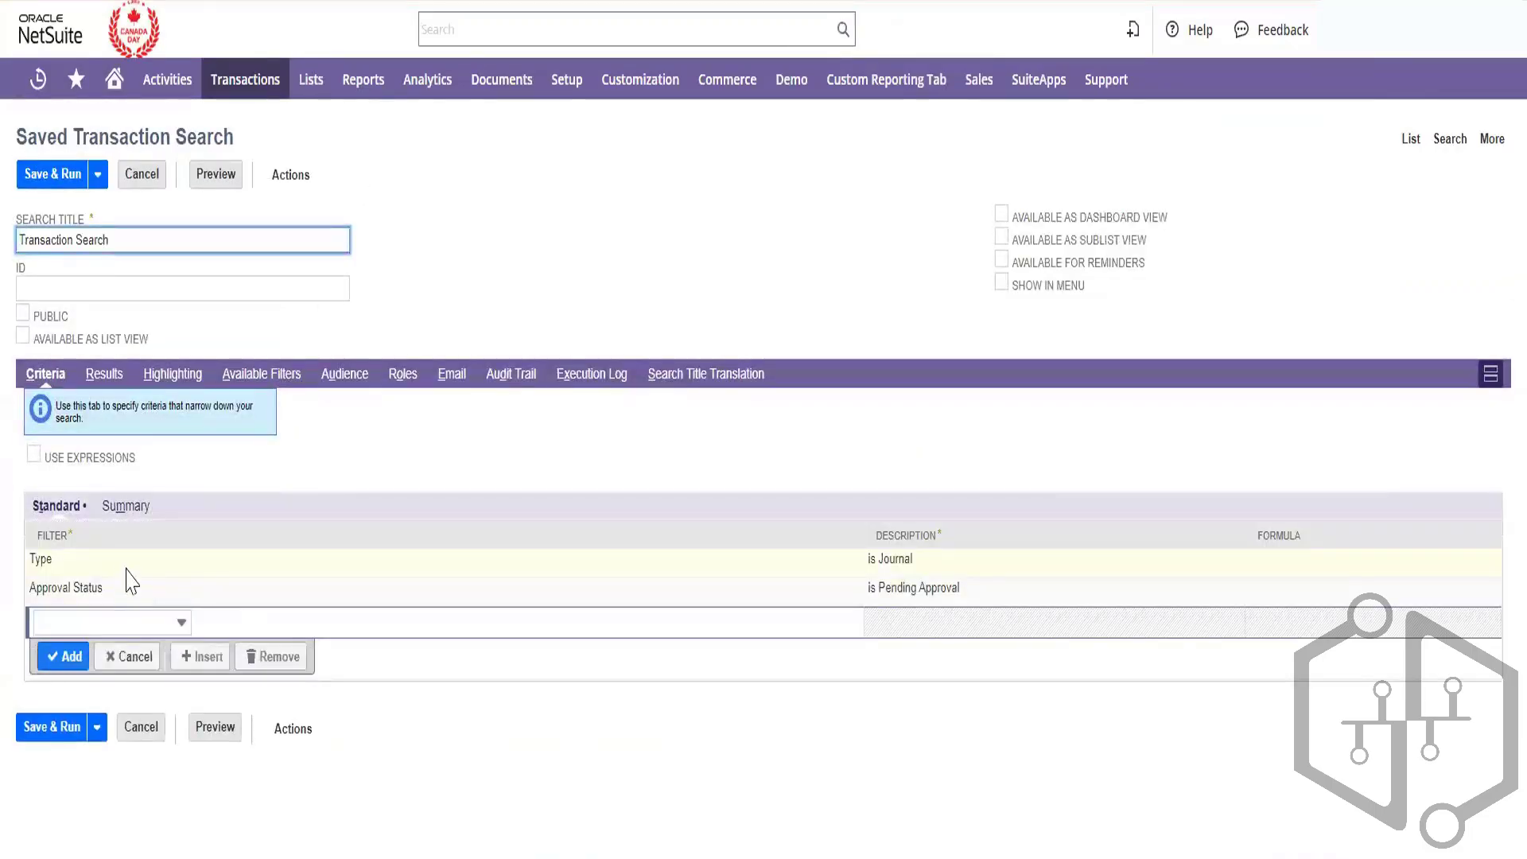
# - Set the search's Type criterion to Purchase Order and remove the Approval Status criterion
pyautogui.click(126, 566)
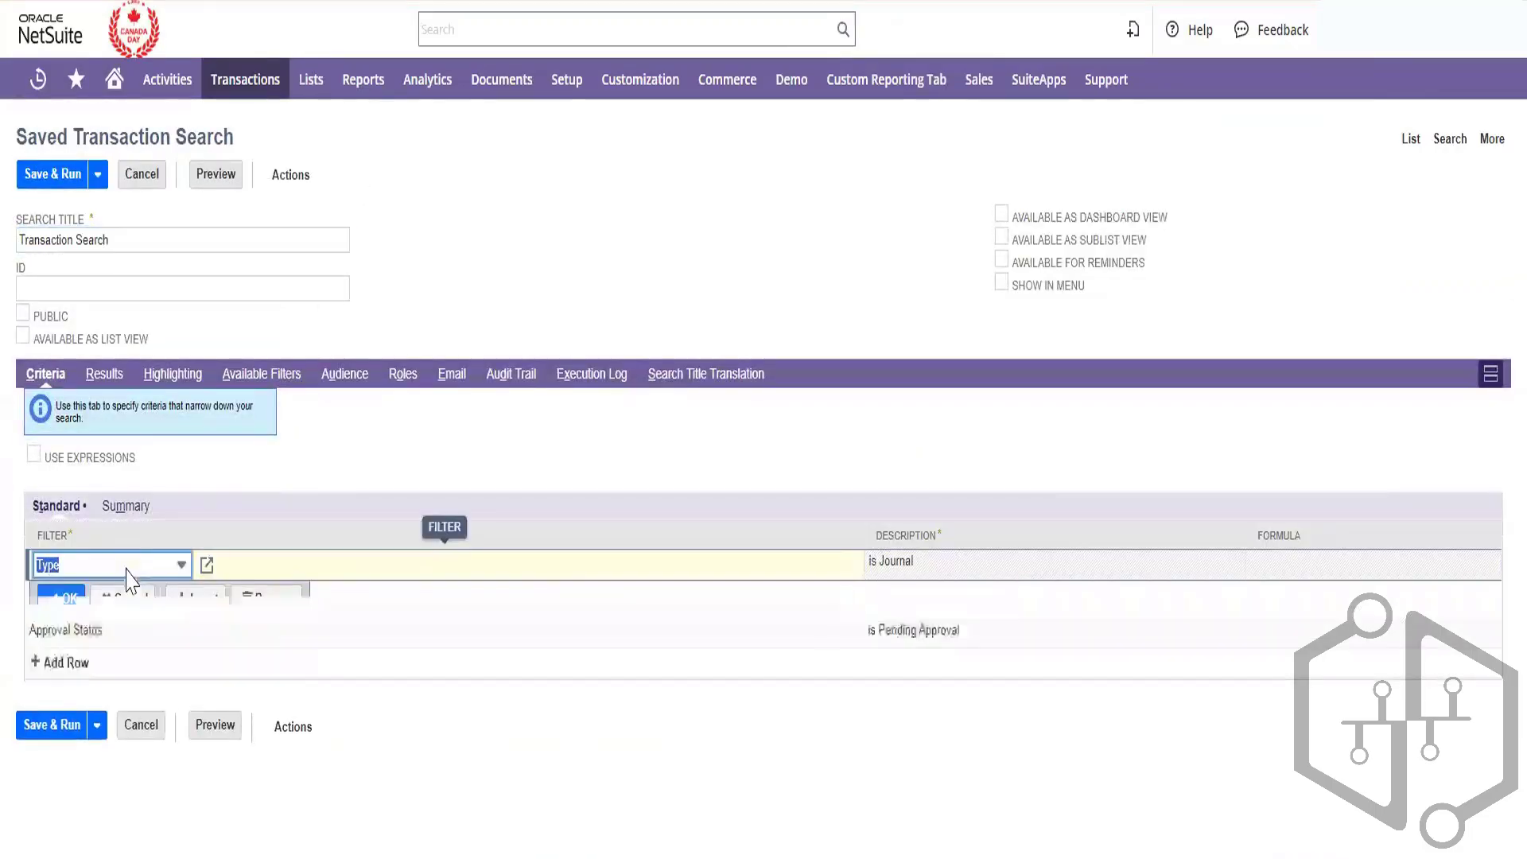
pyautogui.click(206, 565)
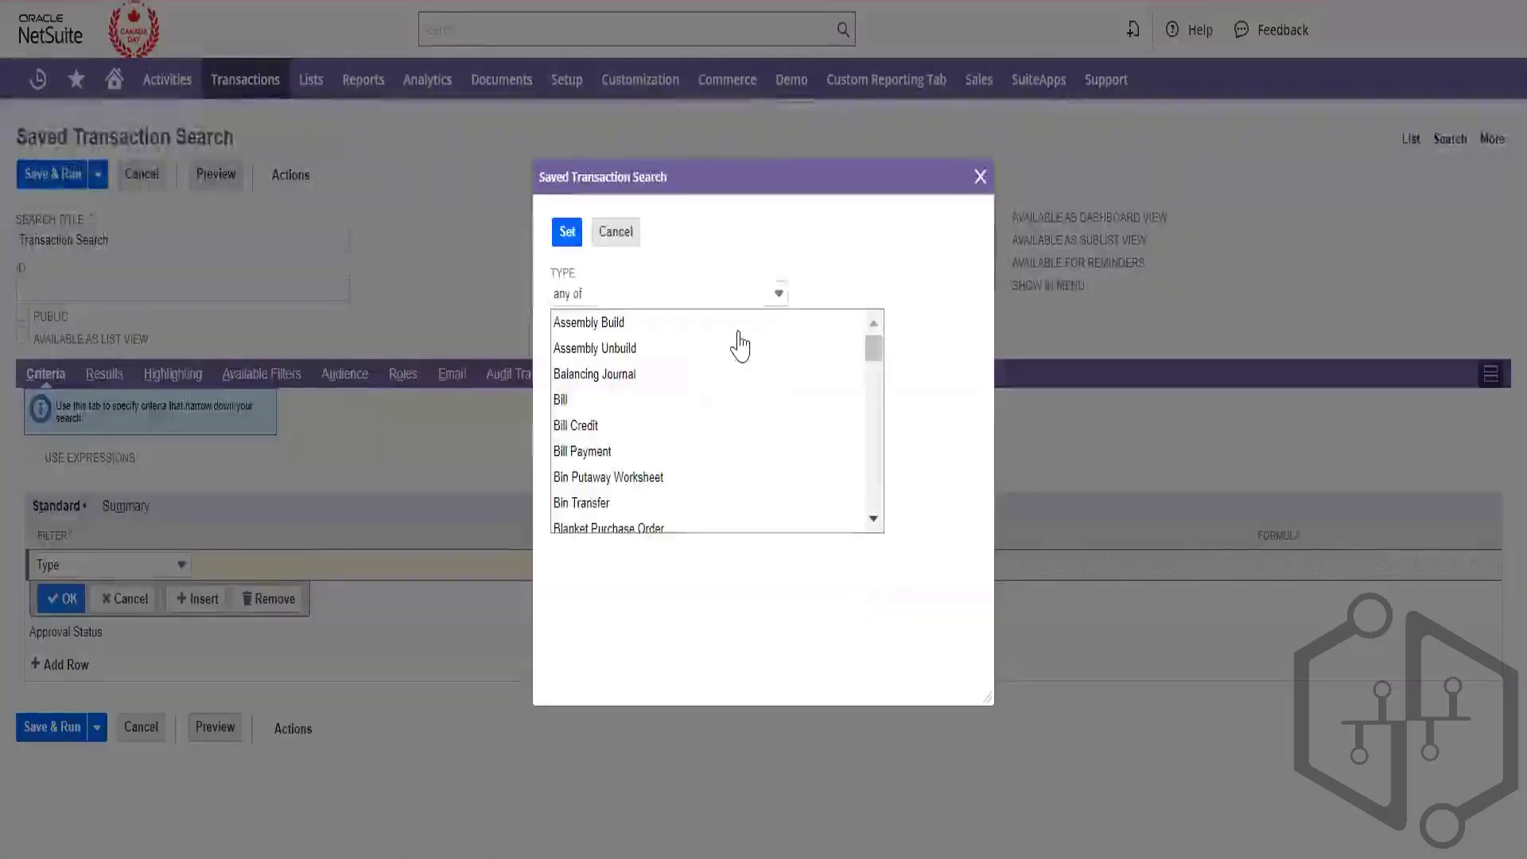
pyautogui.hotkey('ctrl', 'f')
pyautogui.write('purcha')
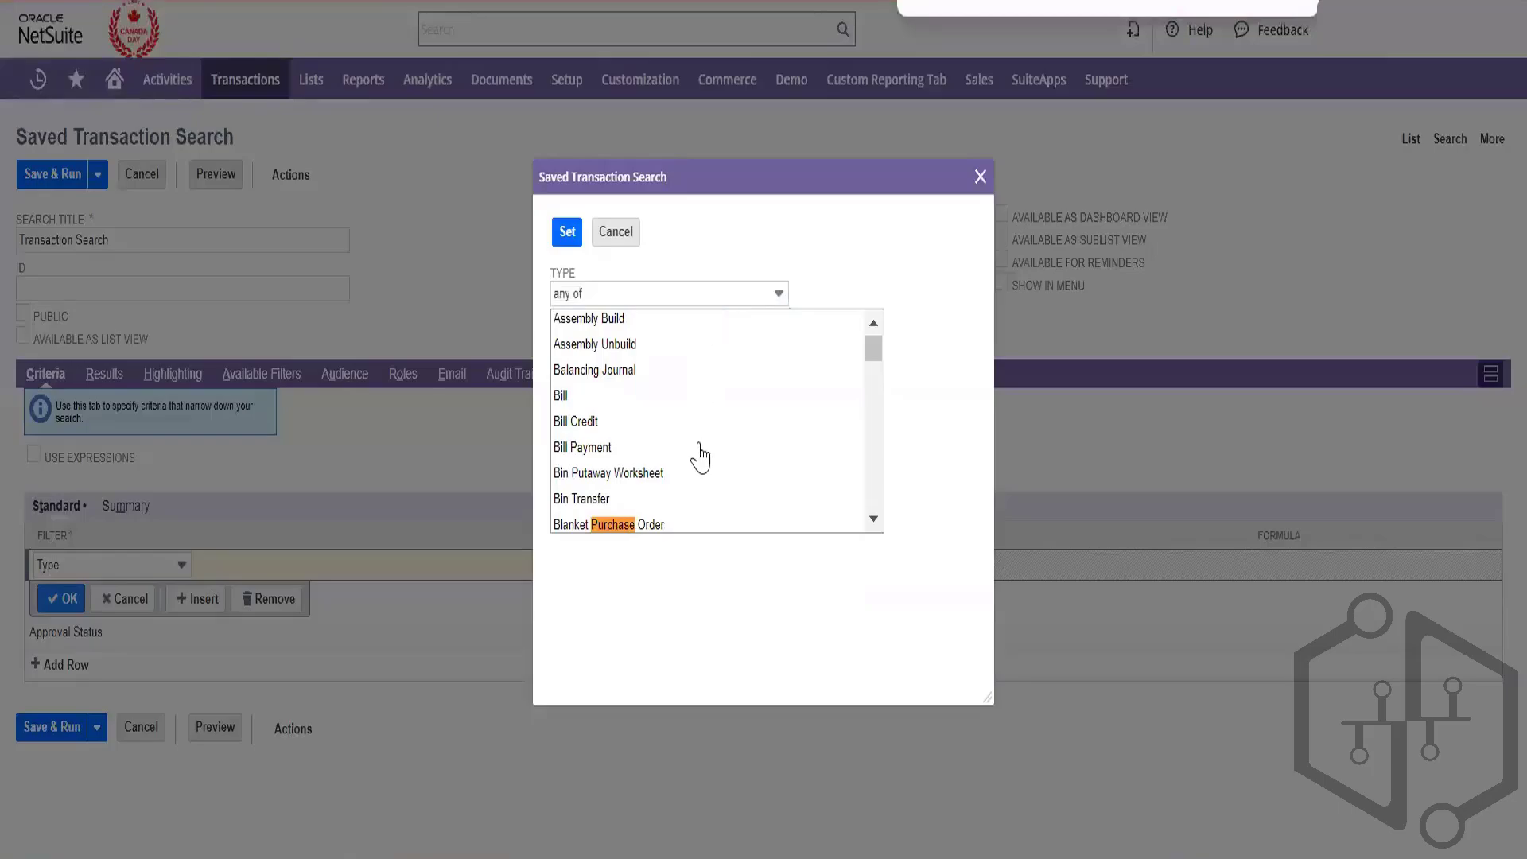
pyautogui.click(873, 521)
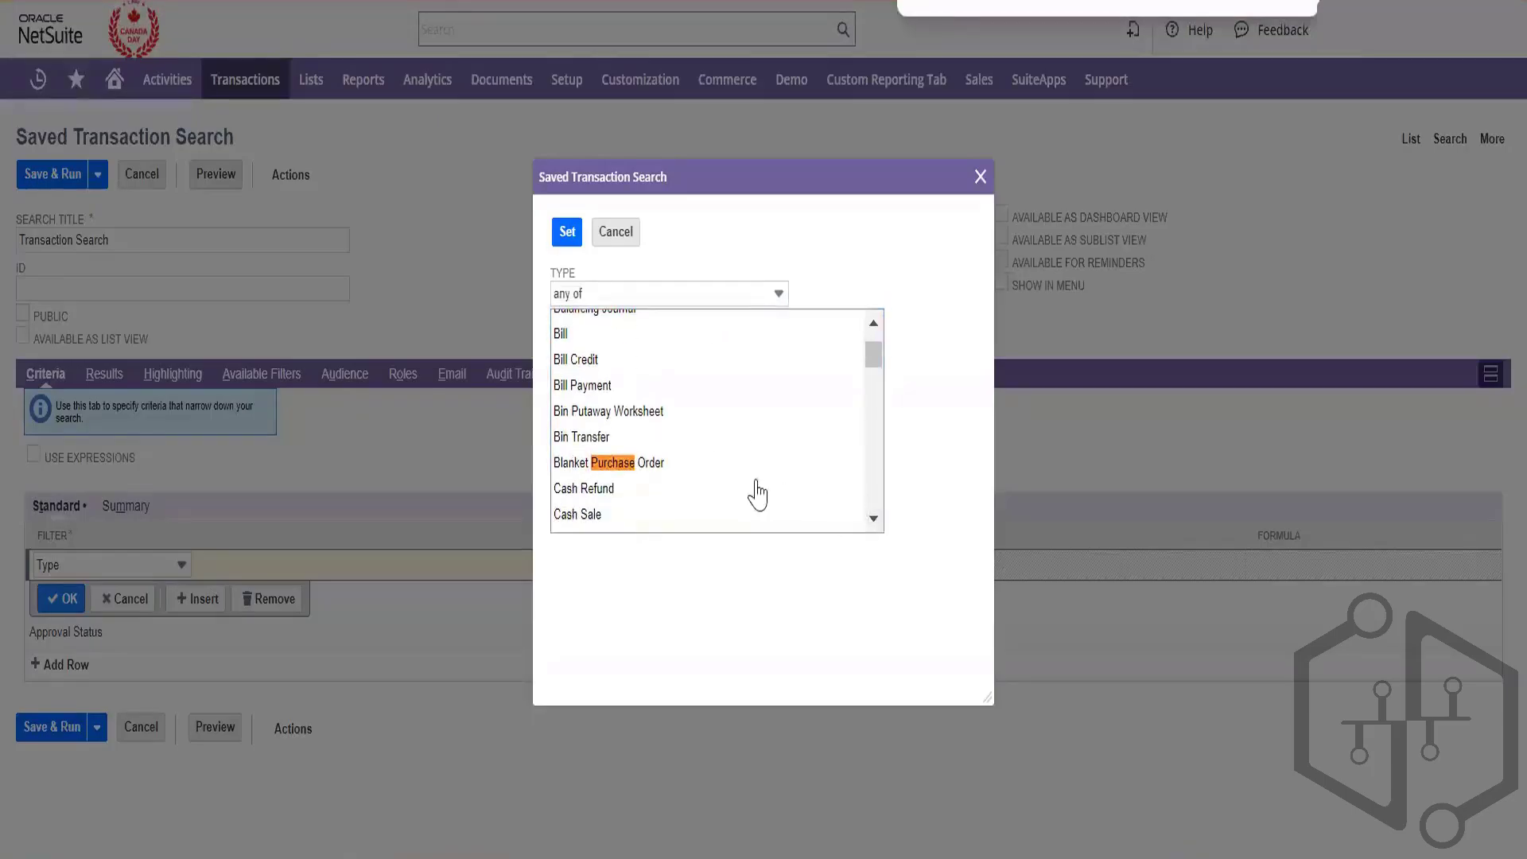
pyautogui.click(873, 519)
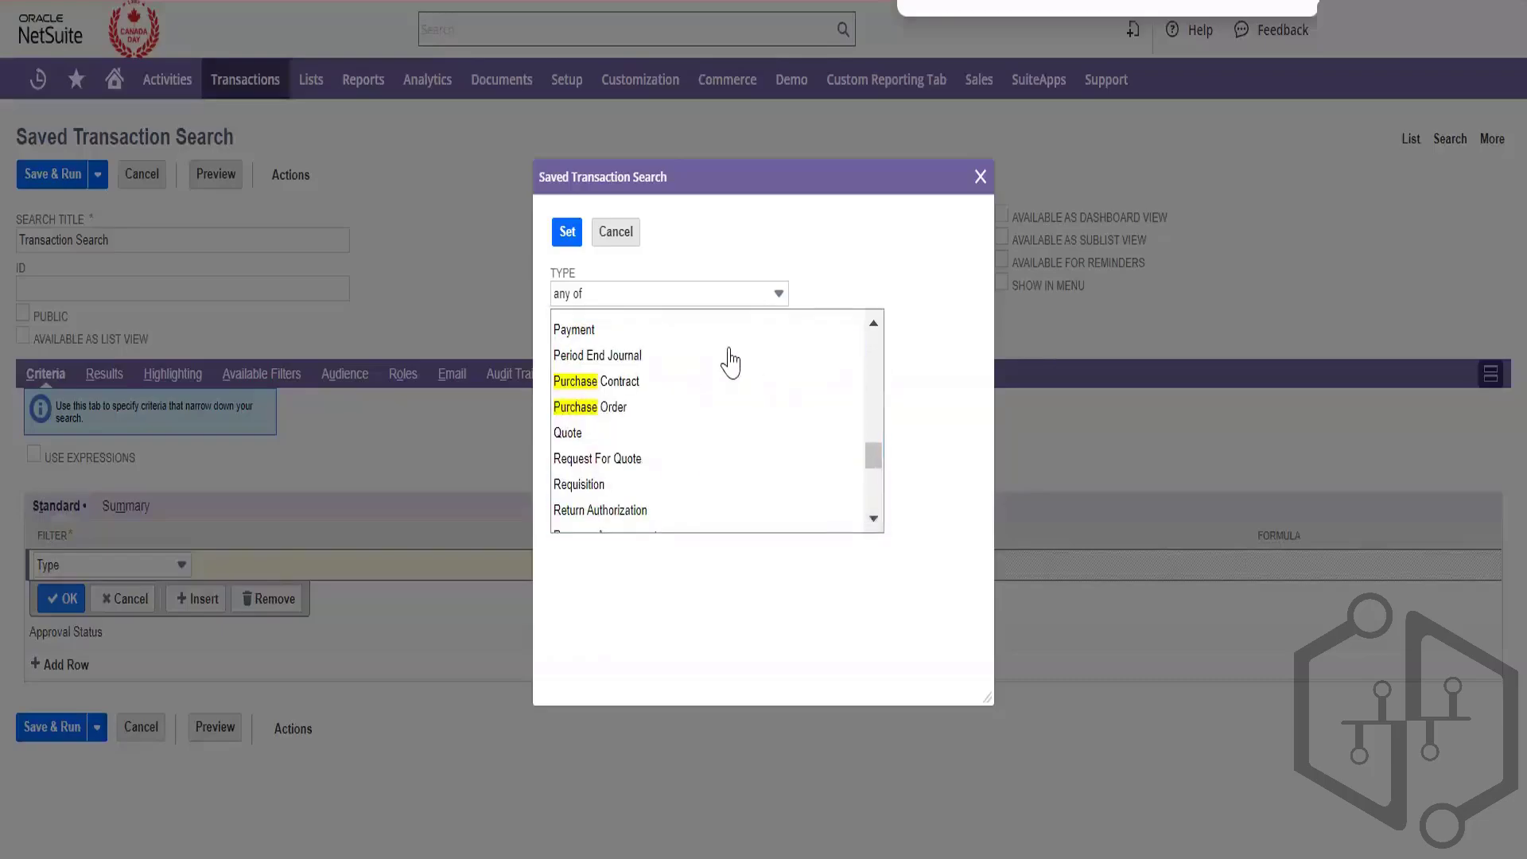
pyautogui.click(667, 407)
pyautogui.click(567, 231)
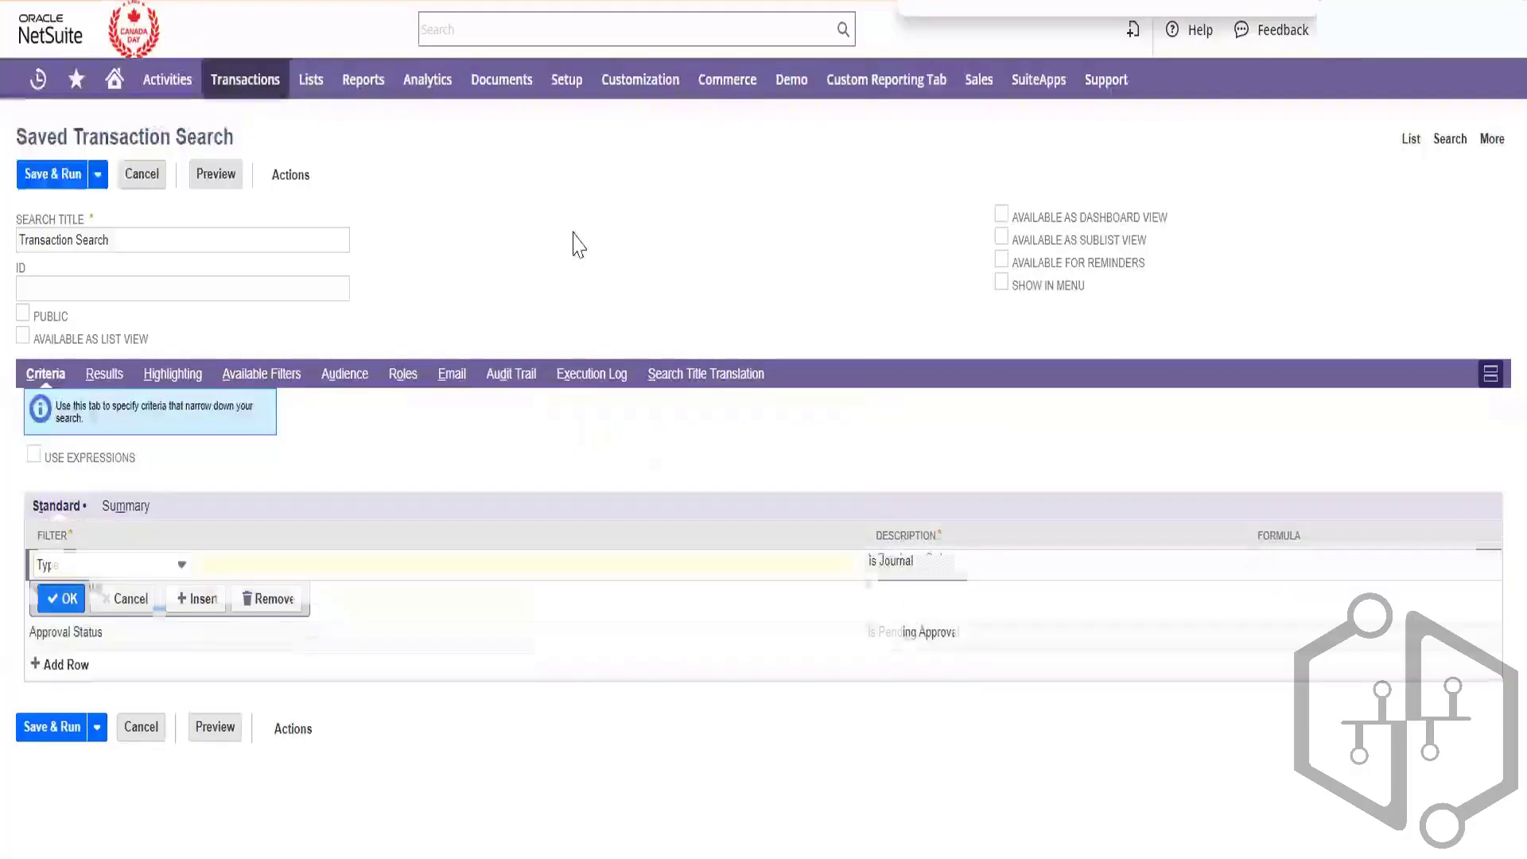
pyautogui.click(61, 598)
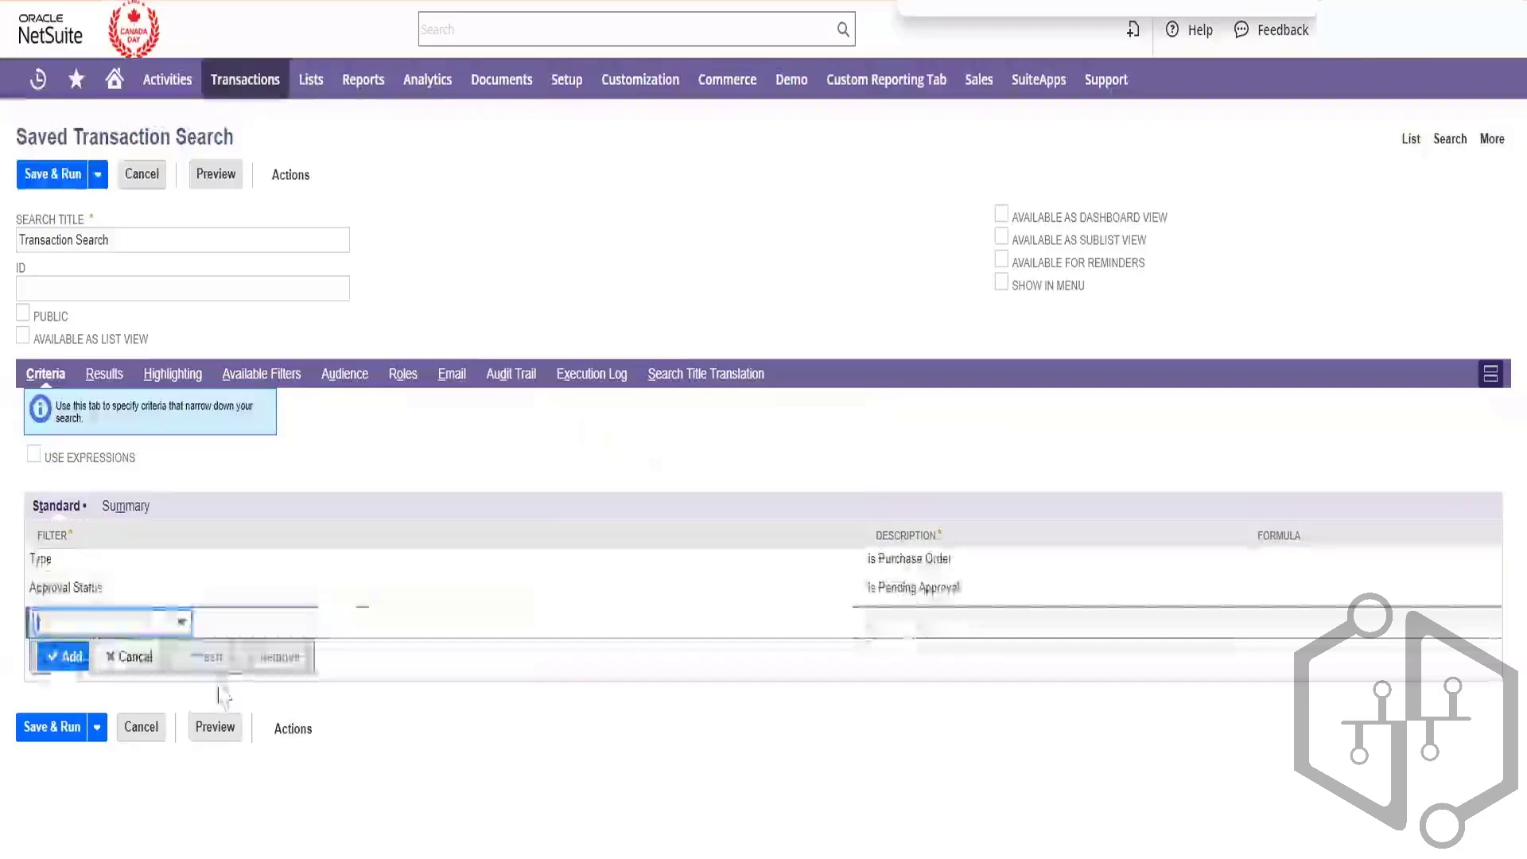
pyautogui.click(170, 590)
pyautogui.click(268, 627)
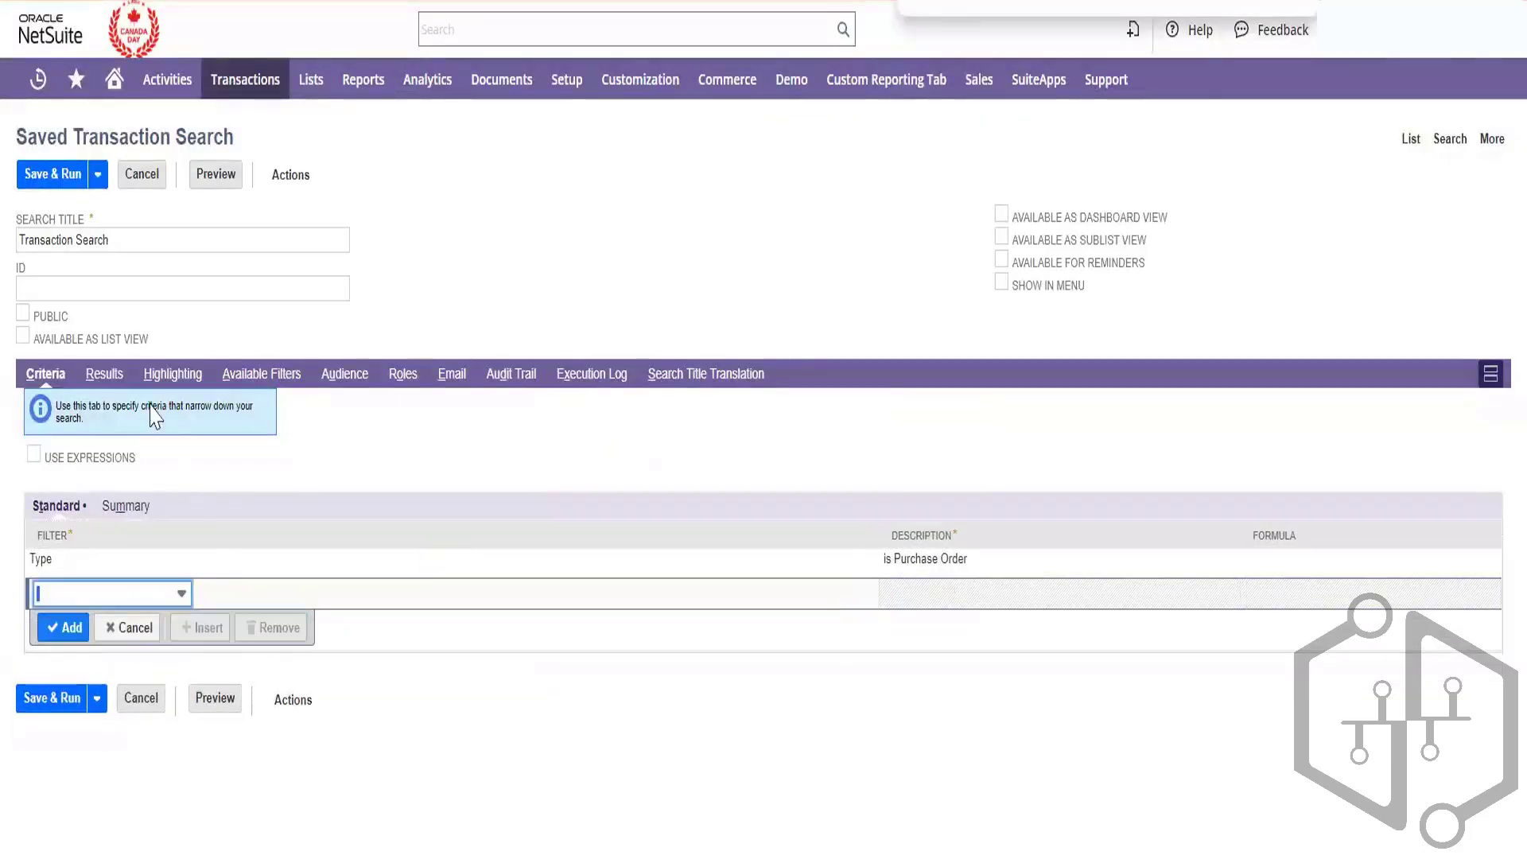
# - Add Subsidiary as a column at the end of the search's result fields
pyautogui.click(104, 373)
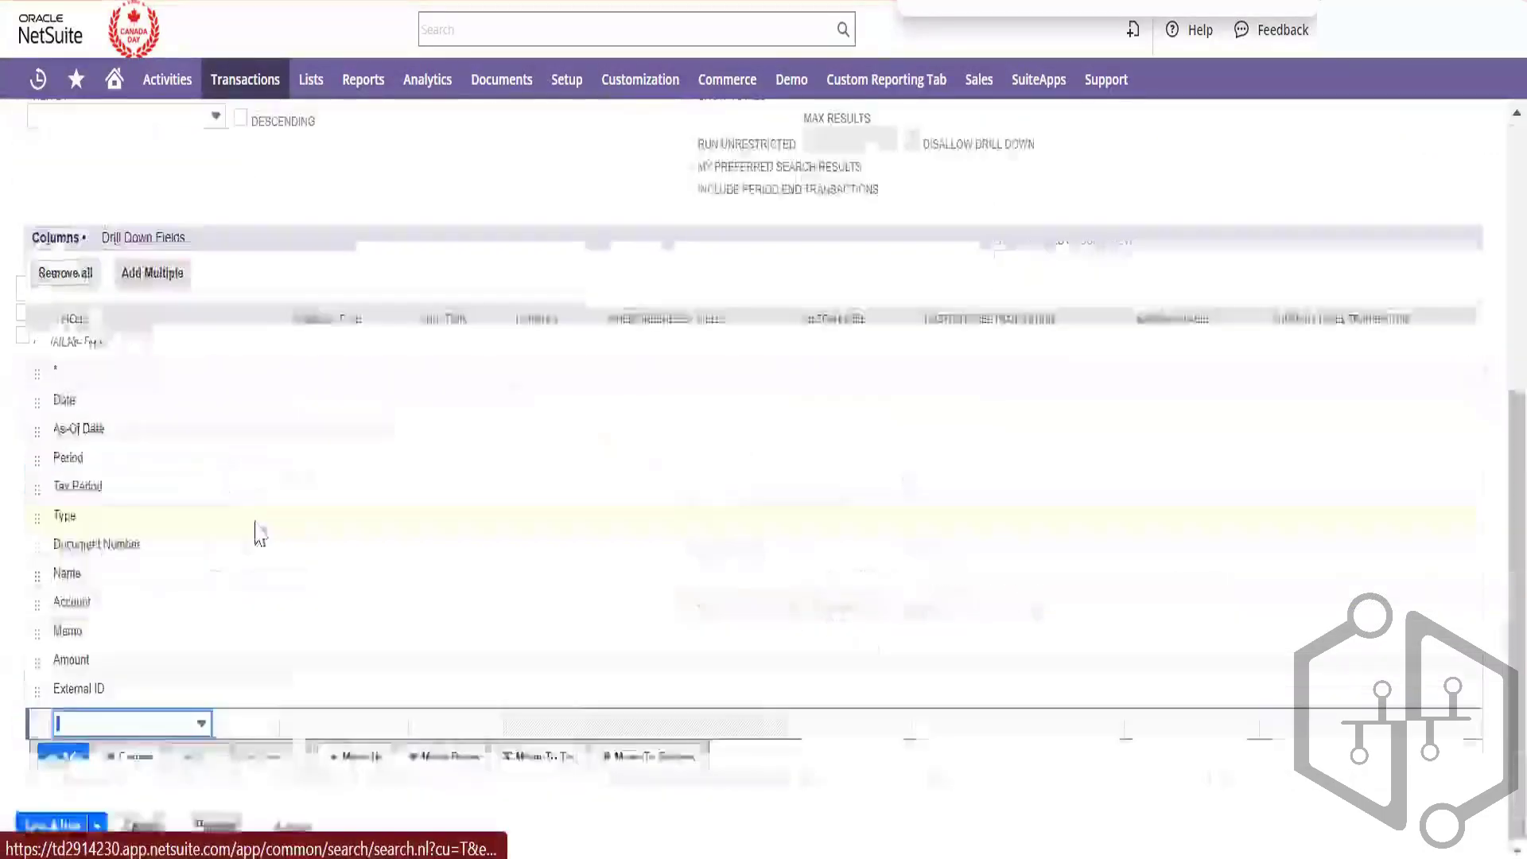
pyautogui.click(167, 725)
pyautogui.write('Submission Id')
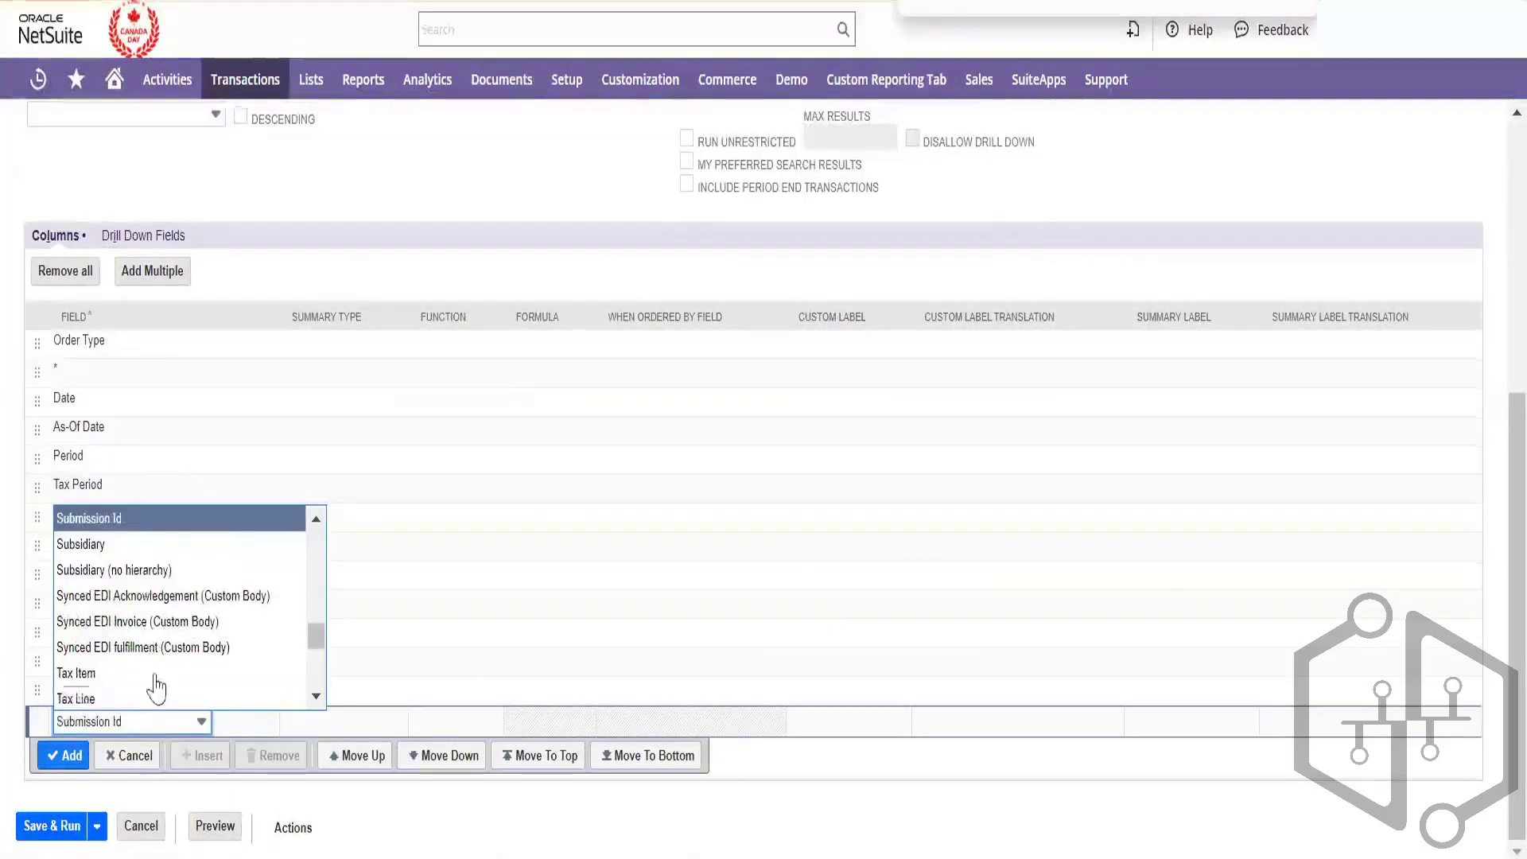
pyautogui.click(151, 545)
pyautogui.click(70, 756)
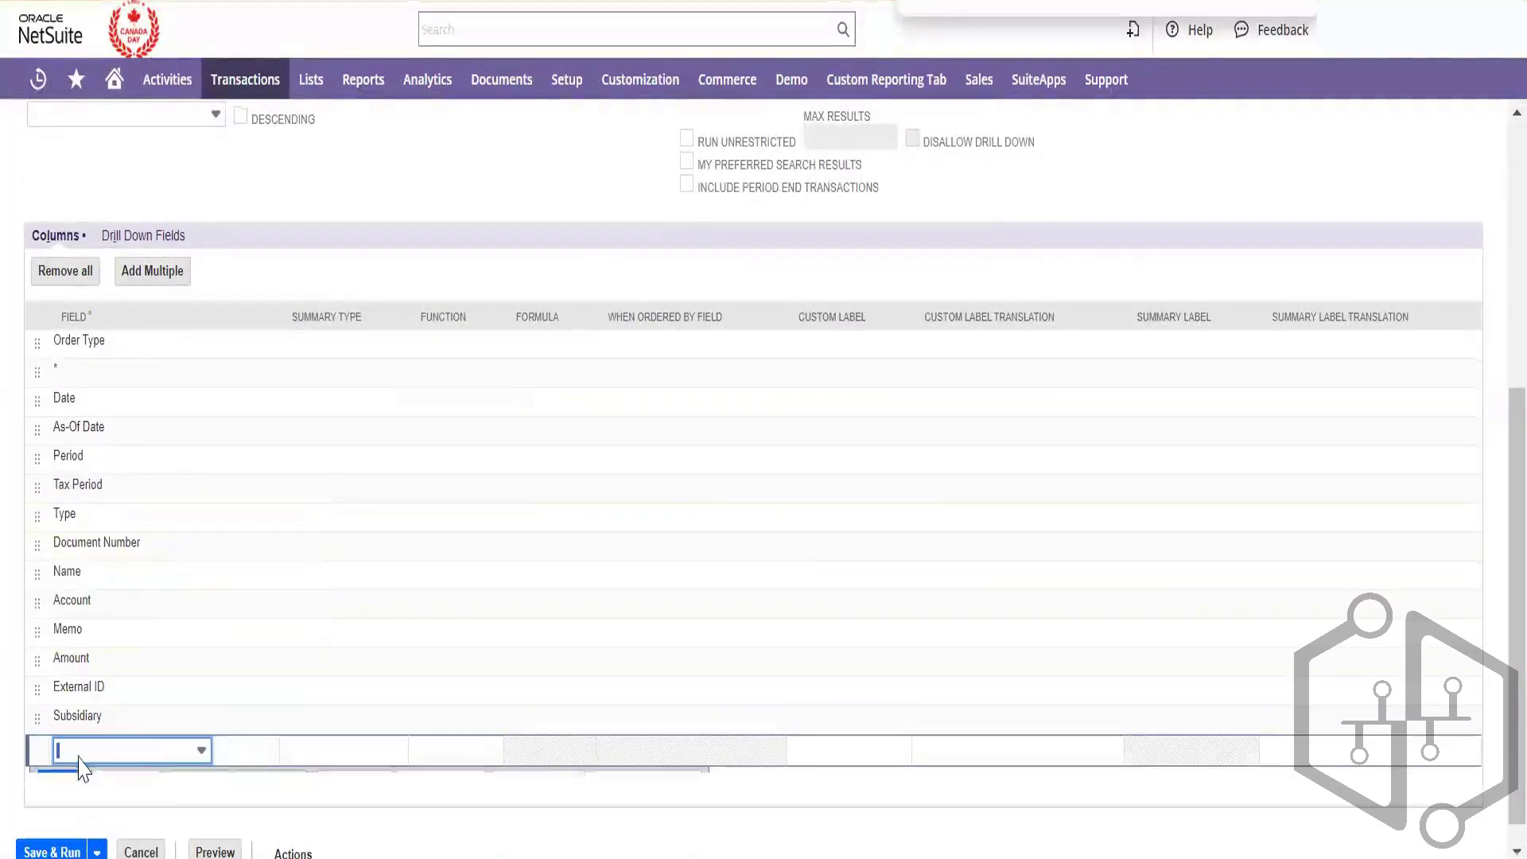
# - Open the condition editor for a new highlighting rule in the saved search
pyautogui.scroll(6, 286, 660)
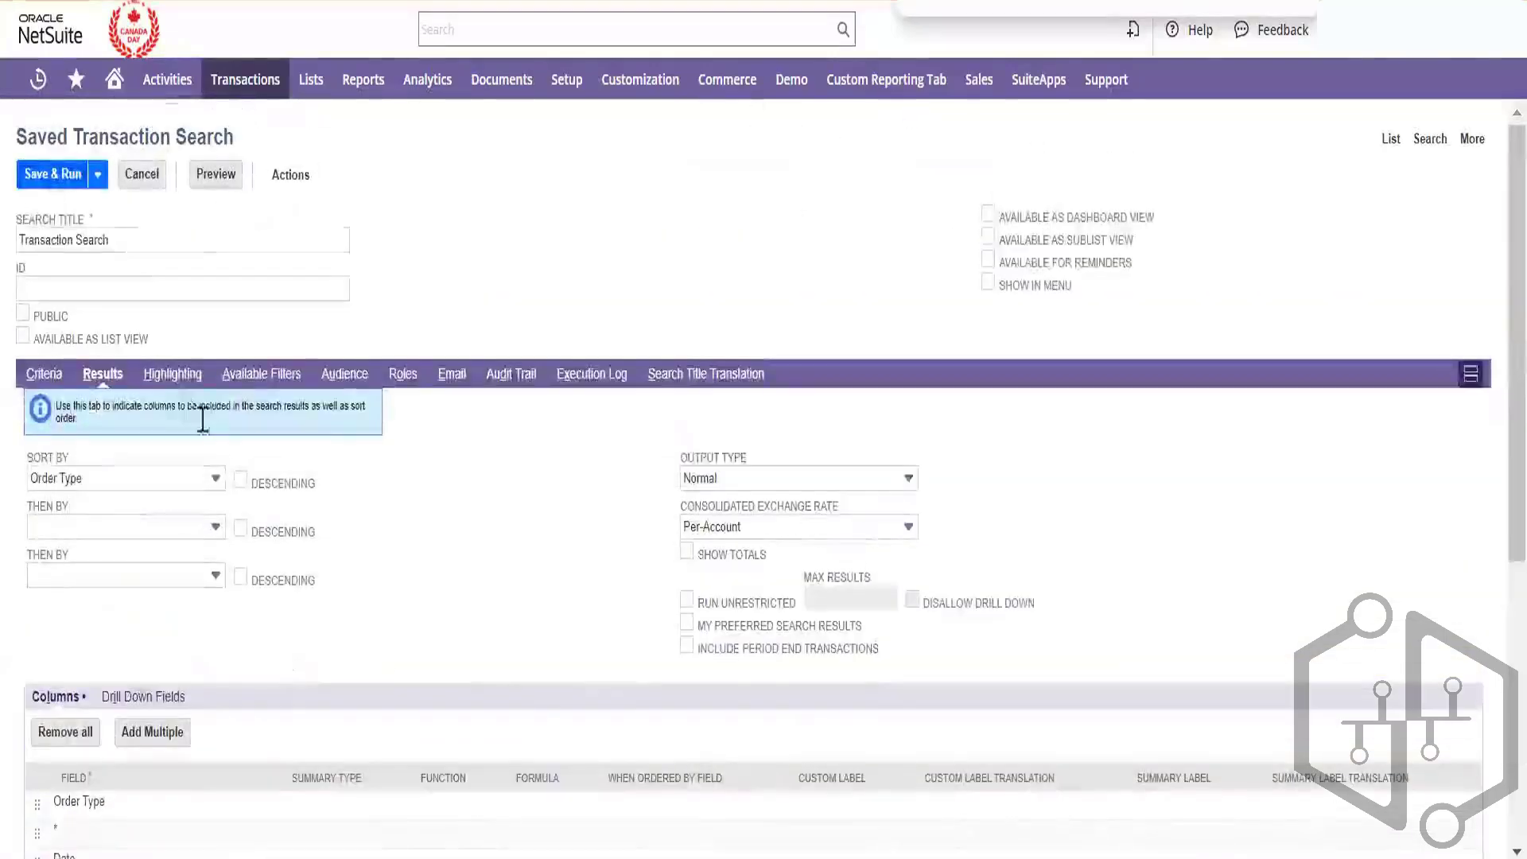
pyautogui.click(172, 374)
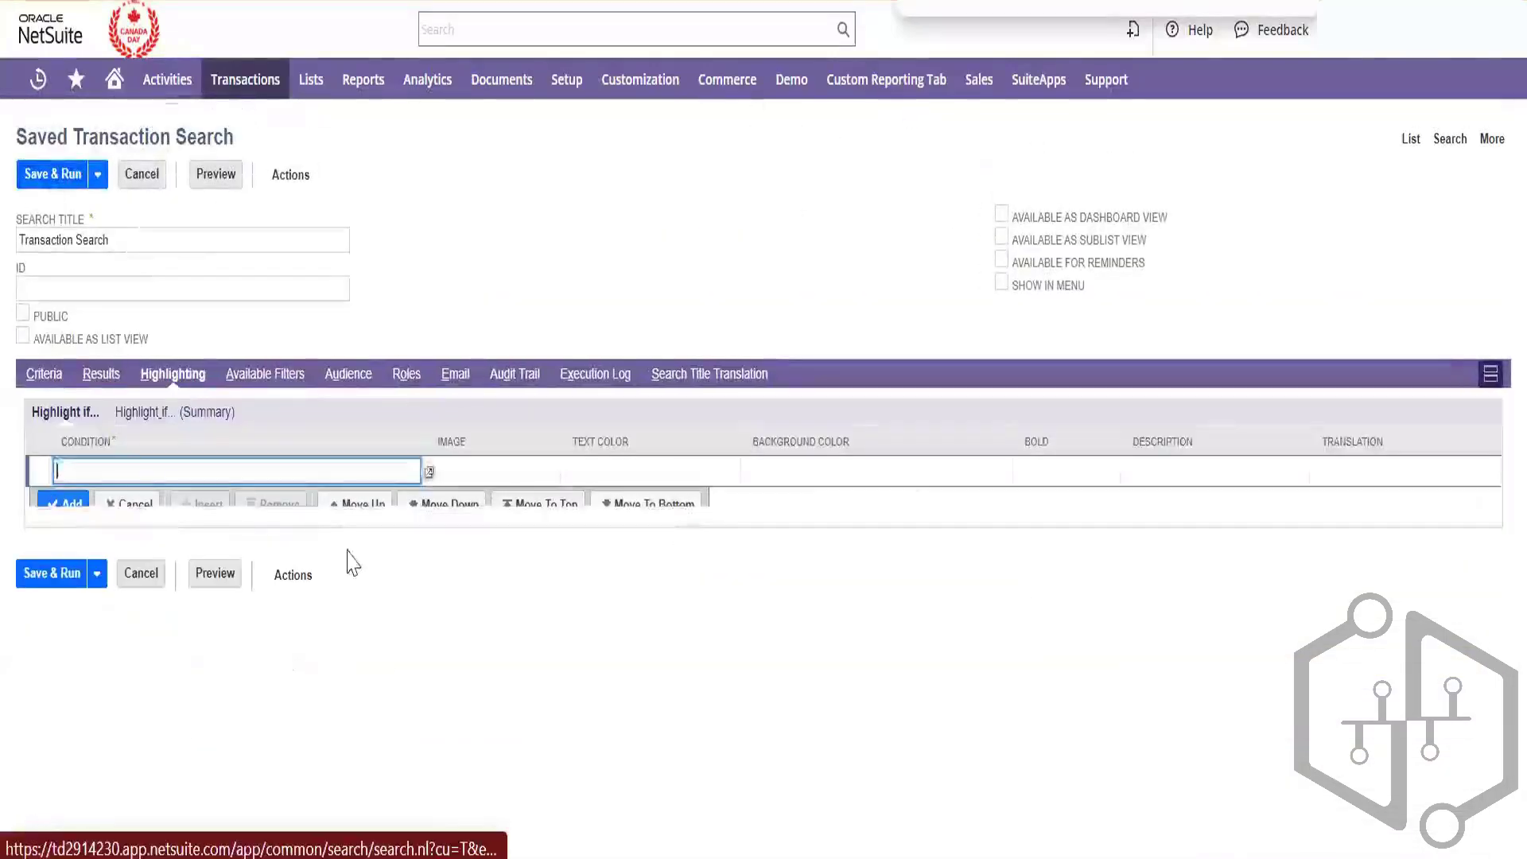
pyautogui.click(429, 472)
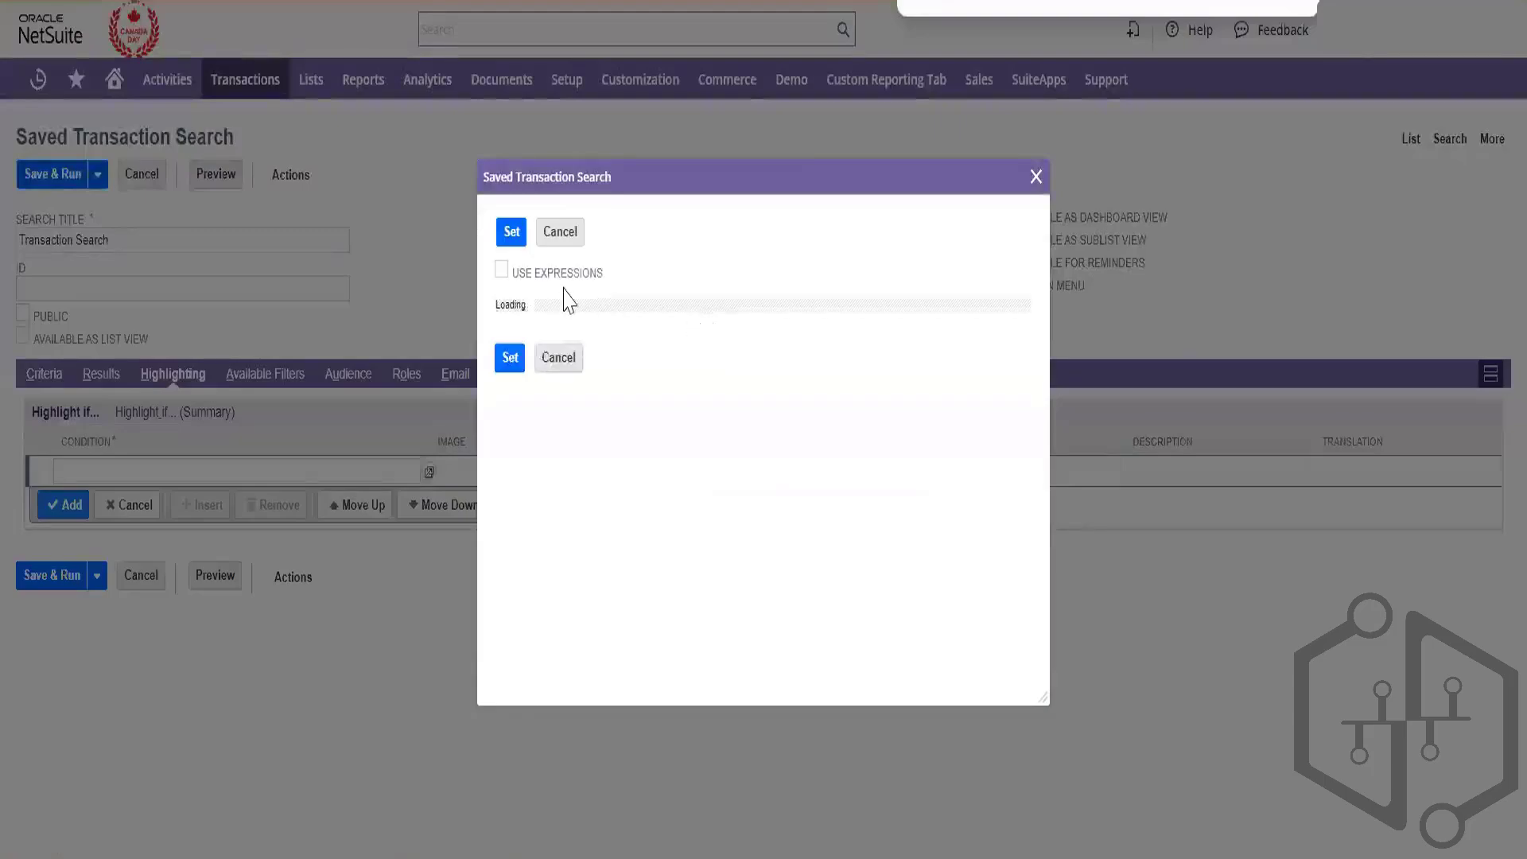
pyautogui.click(588, 350)
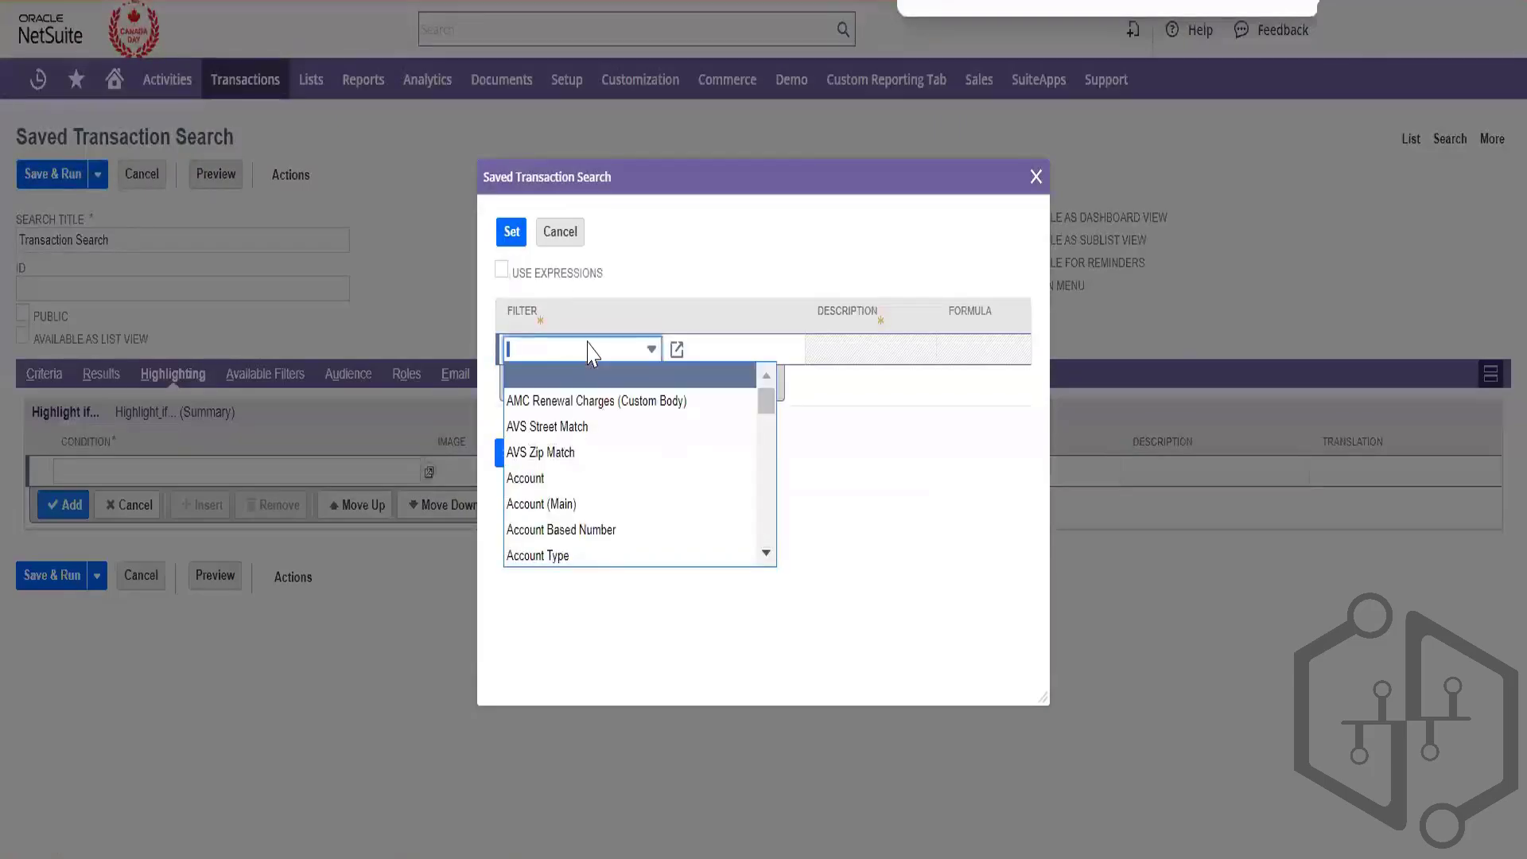
pyautogui.write('Purchase Order')
pyautogui.click(595, 375)
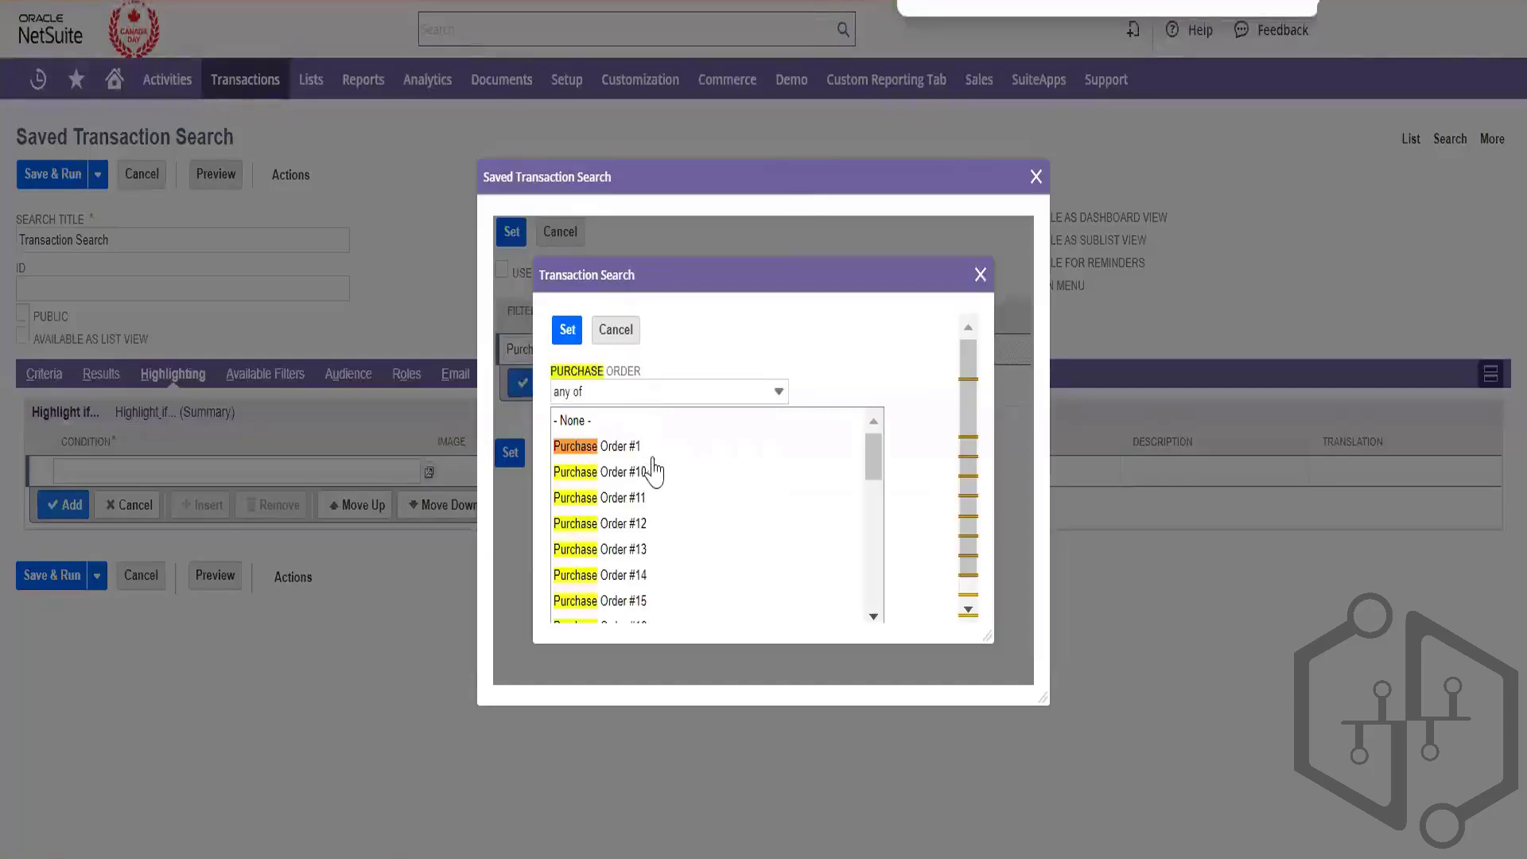
pyautogui.click(624, 337)
# - Set the highlighting condition to Date within 1-May-2024 and 31-May-2024
pyautogui.click(617, 349)
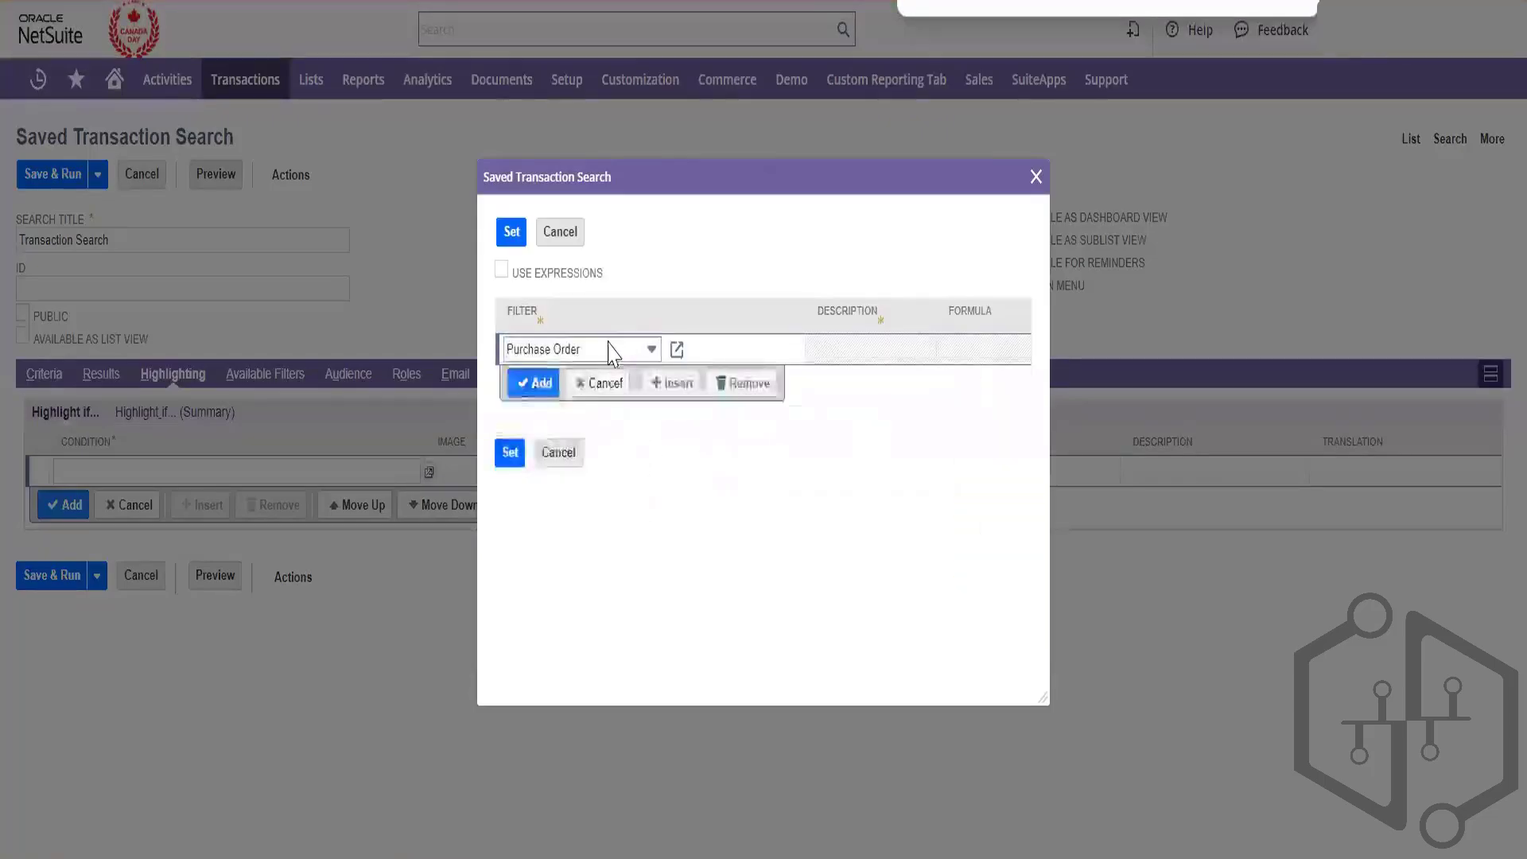
pyautogui.write('Date')
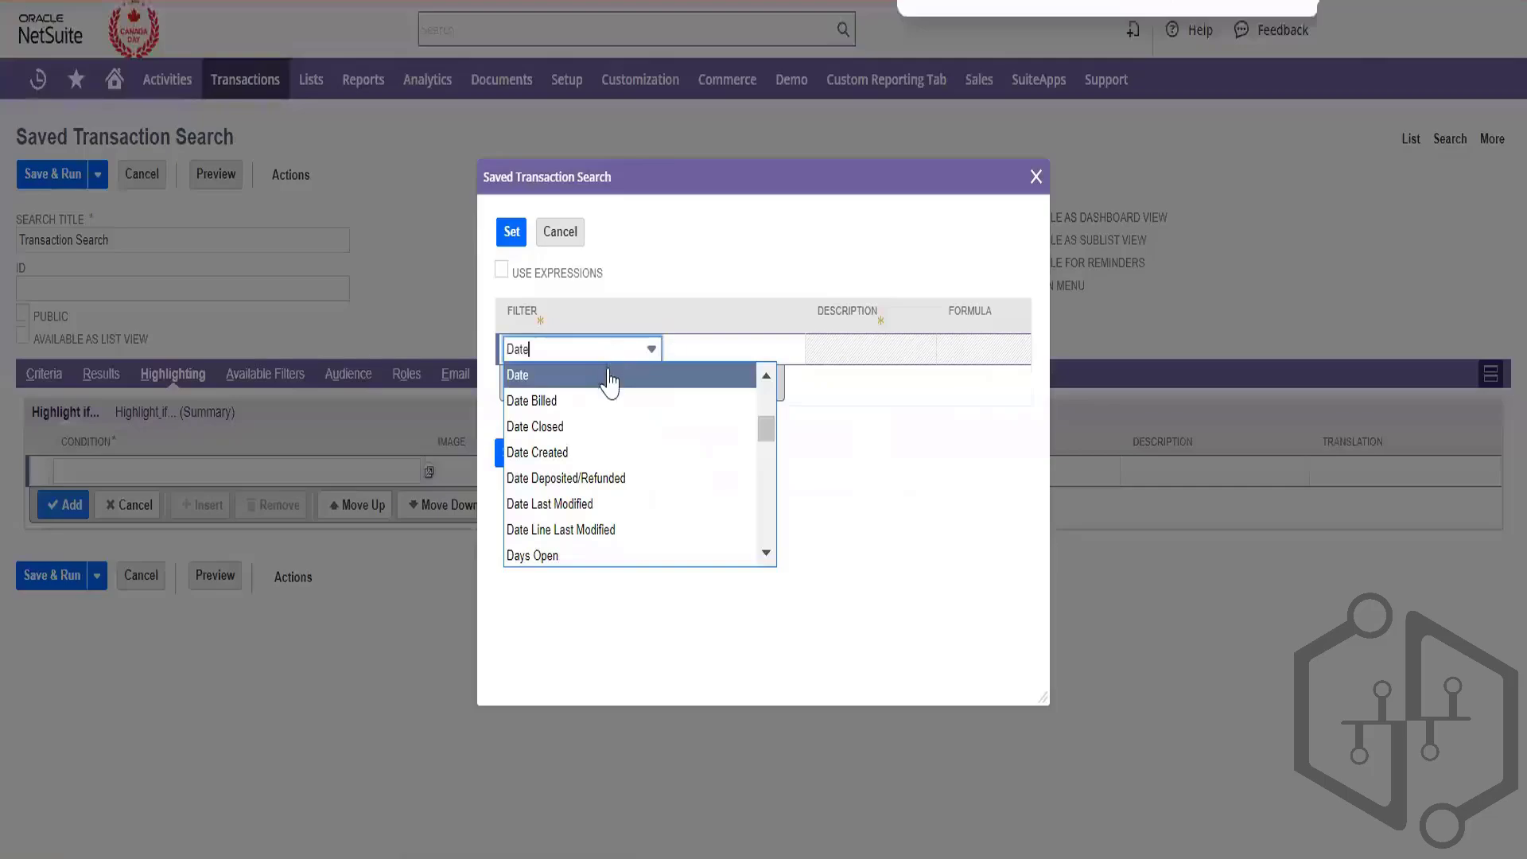
pyautogui.click(609, 376)
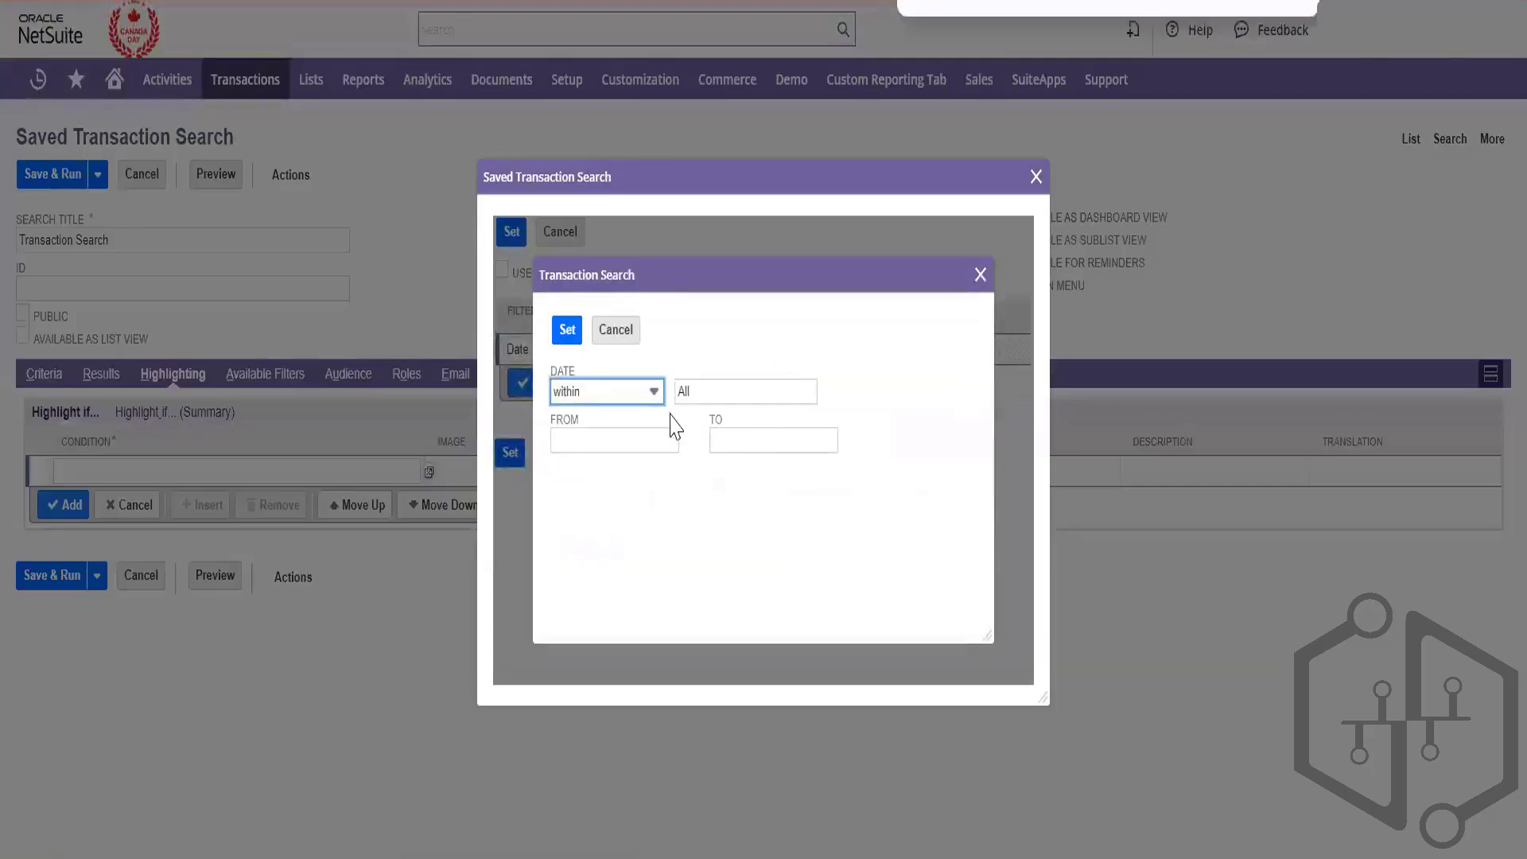
pyautogui.click(688, 439)
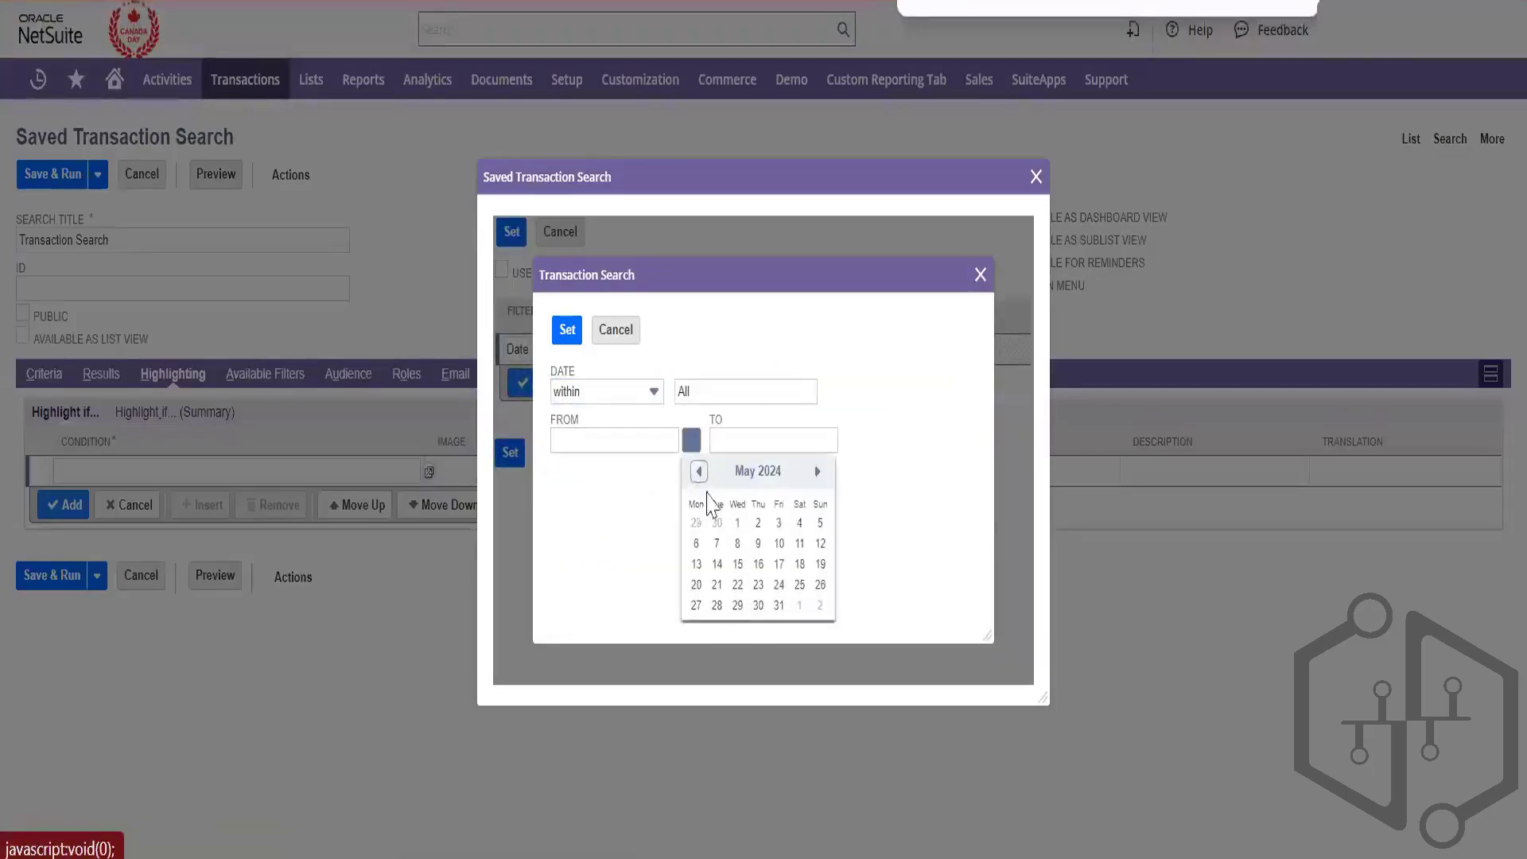
pyautogui.click(737, 522)
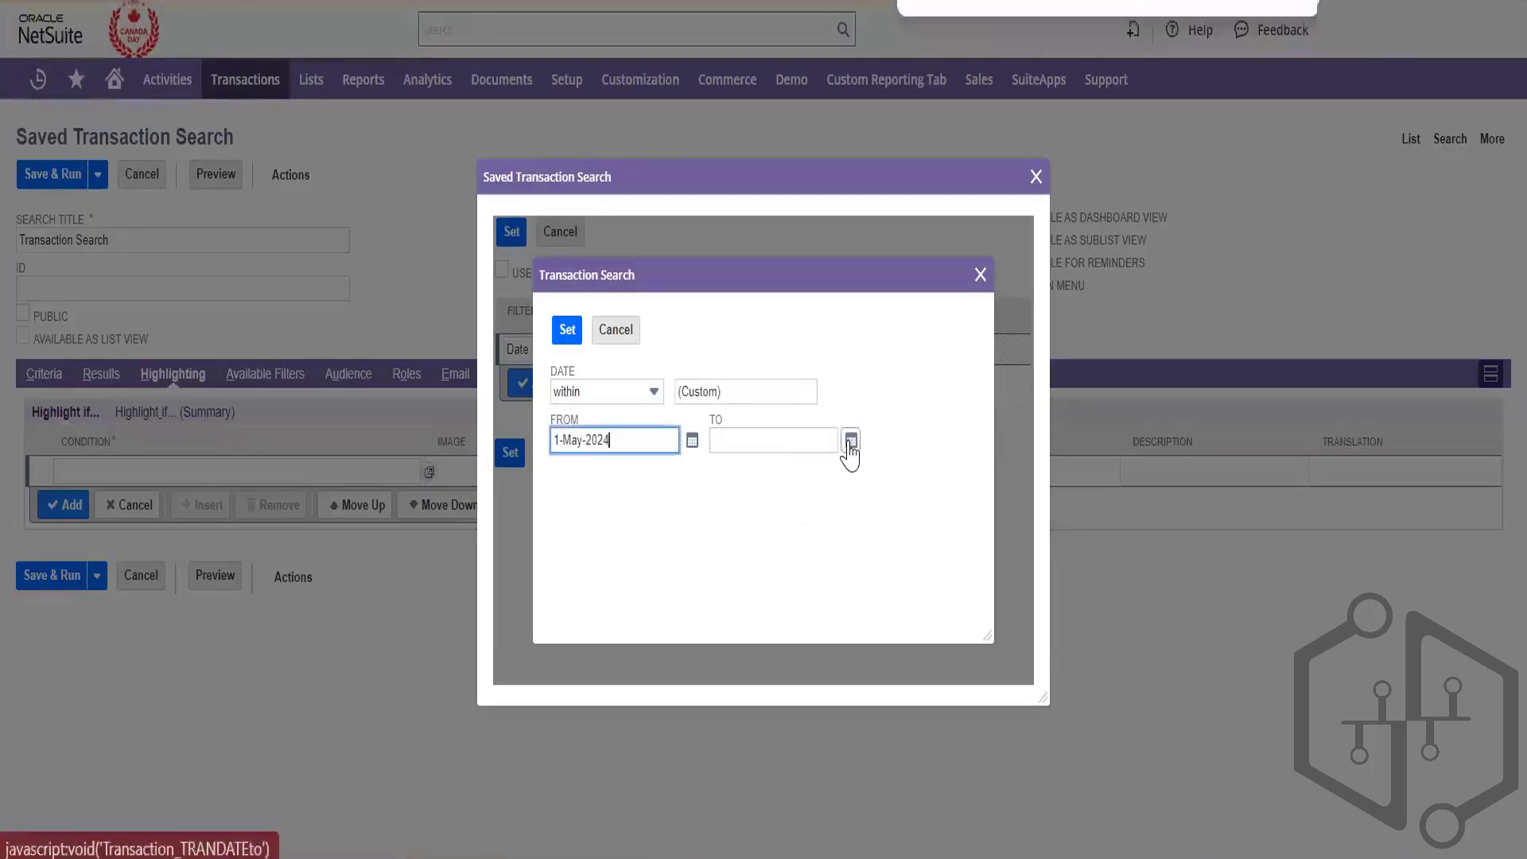
pyautogui.click(849, 441)
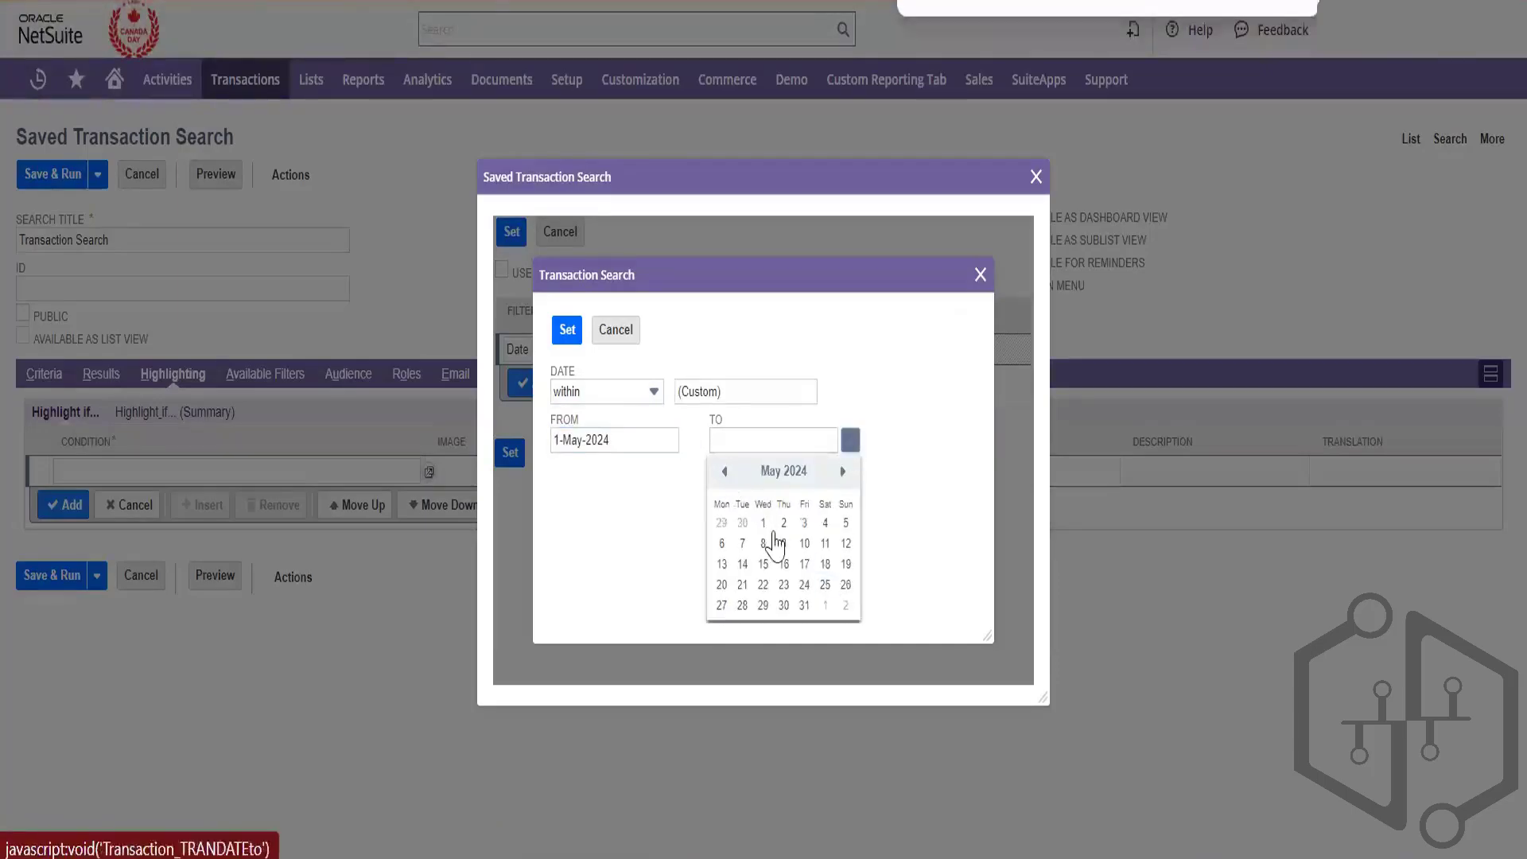
pyautogui.click(805, 606)
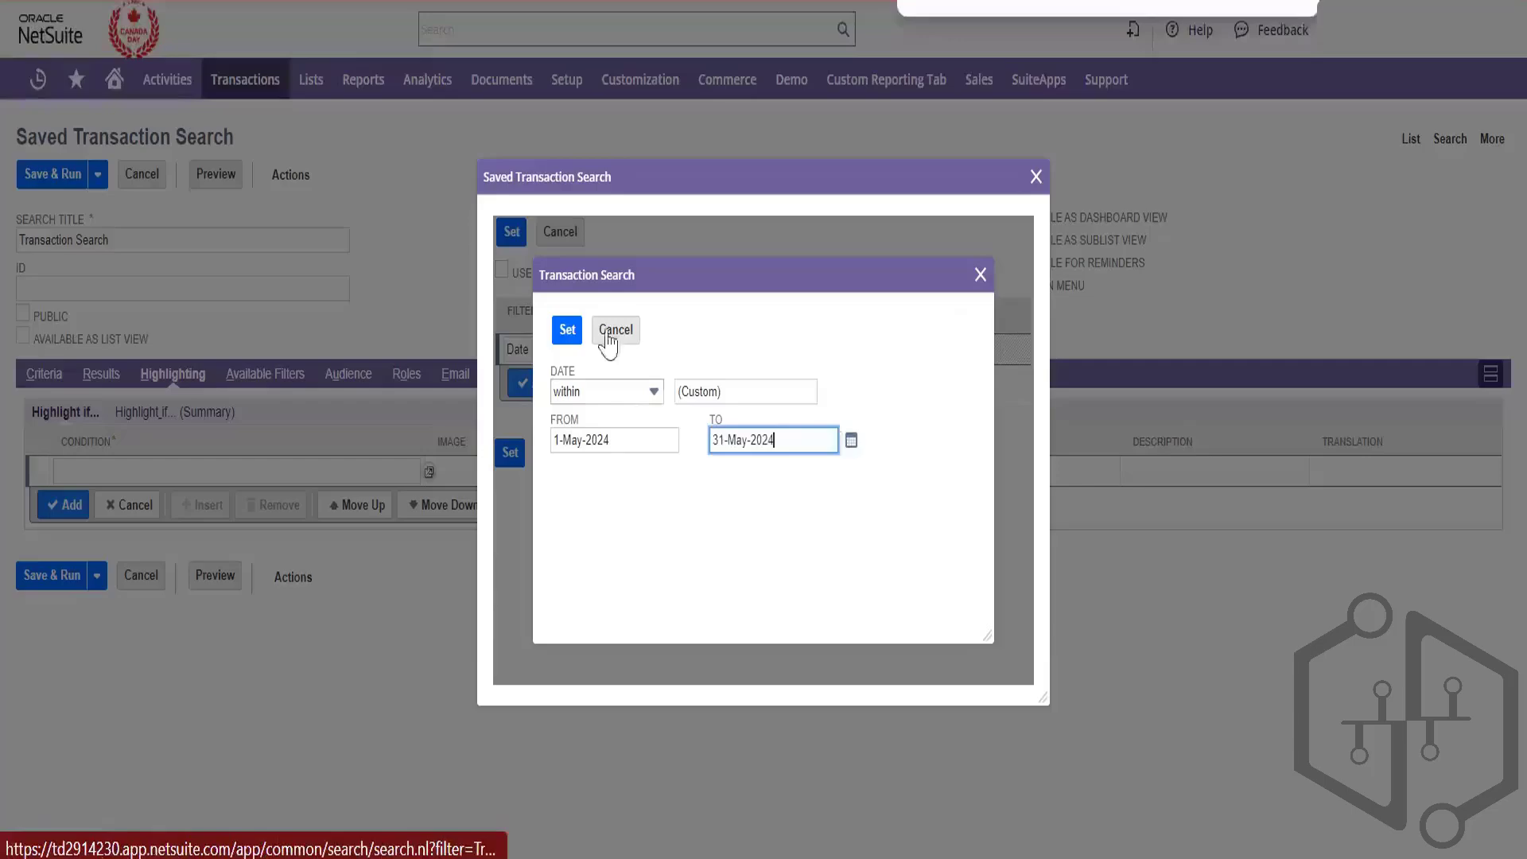
pyautogui.click(567, 328)
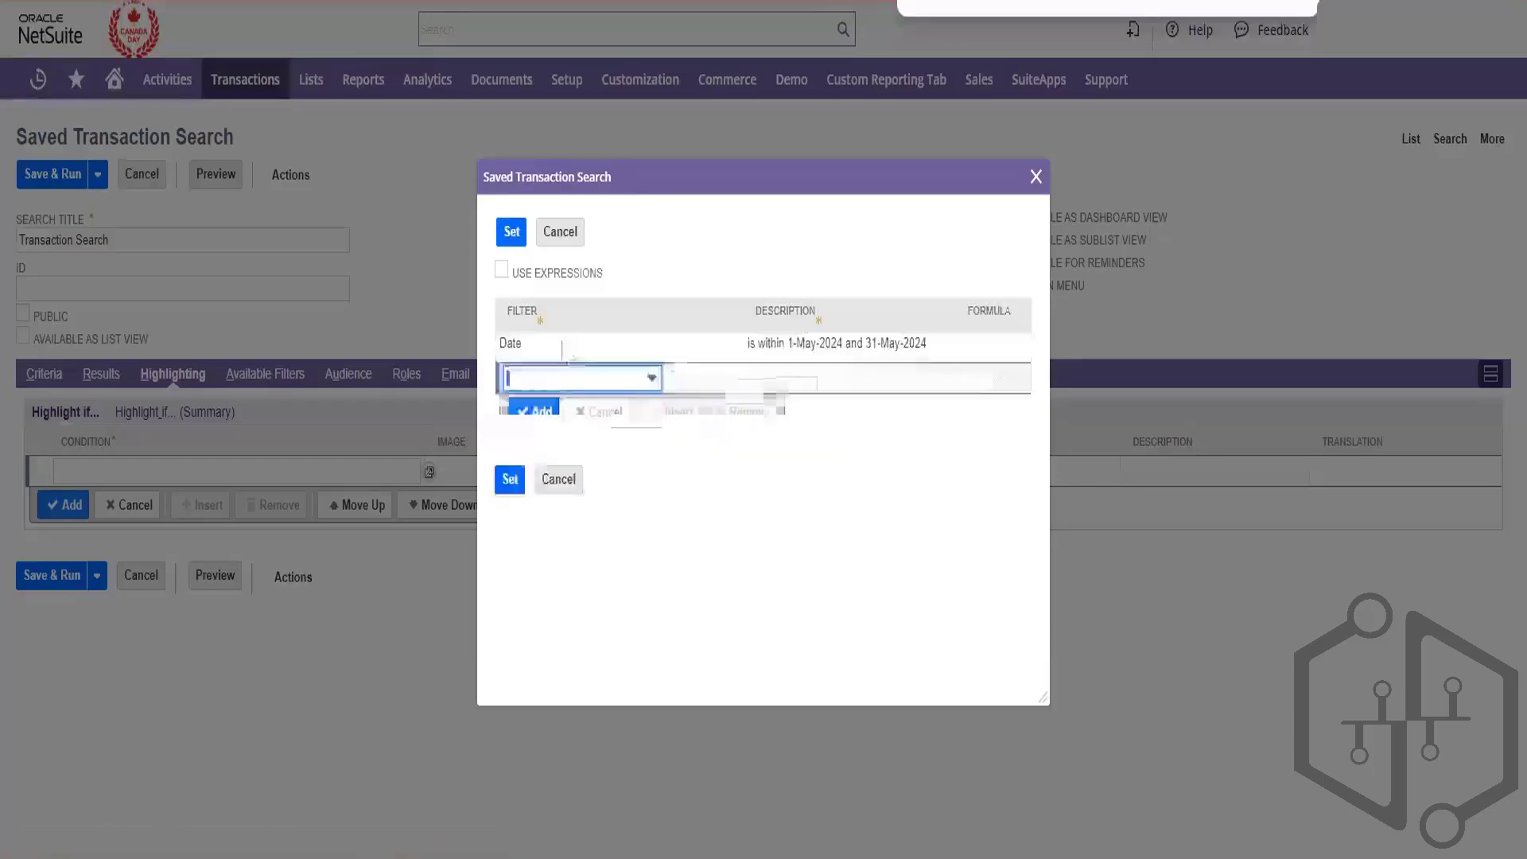
pyautogui.click(509, 481)
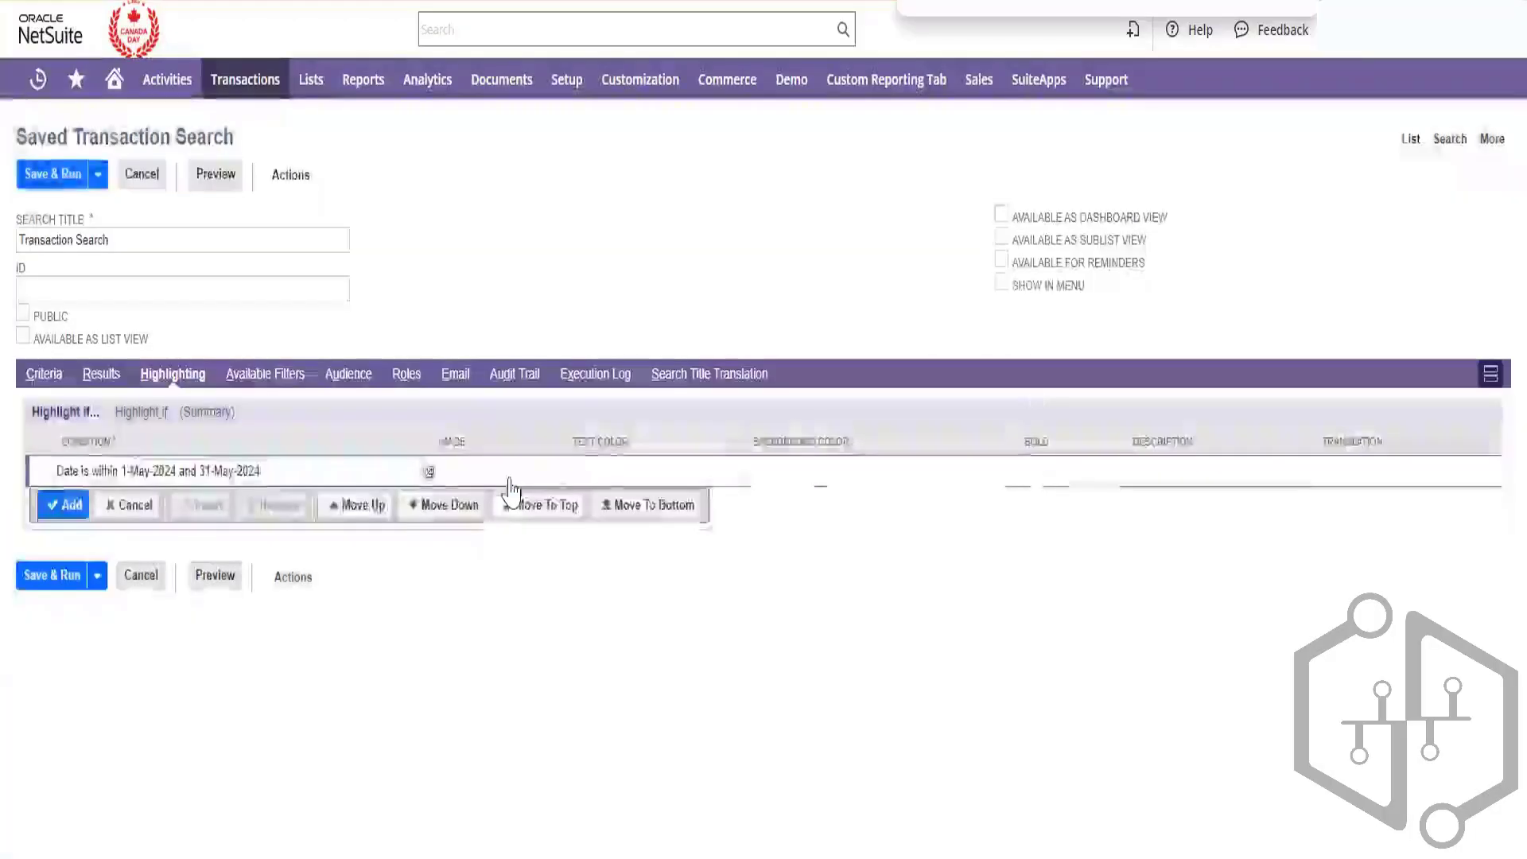
# - Give the May 2024 highlighting rule red (#ff0000) text and a pale yellow background
pyautogui.click(609, 471)
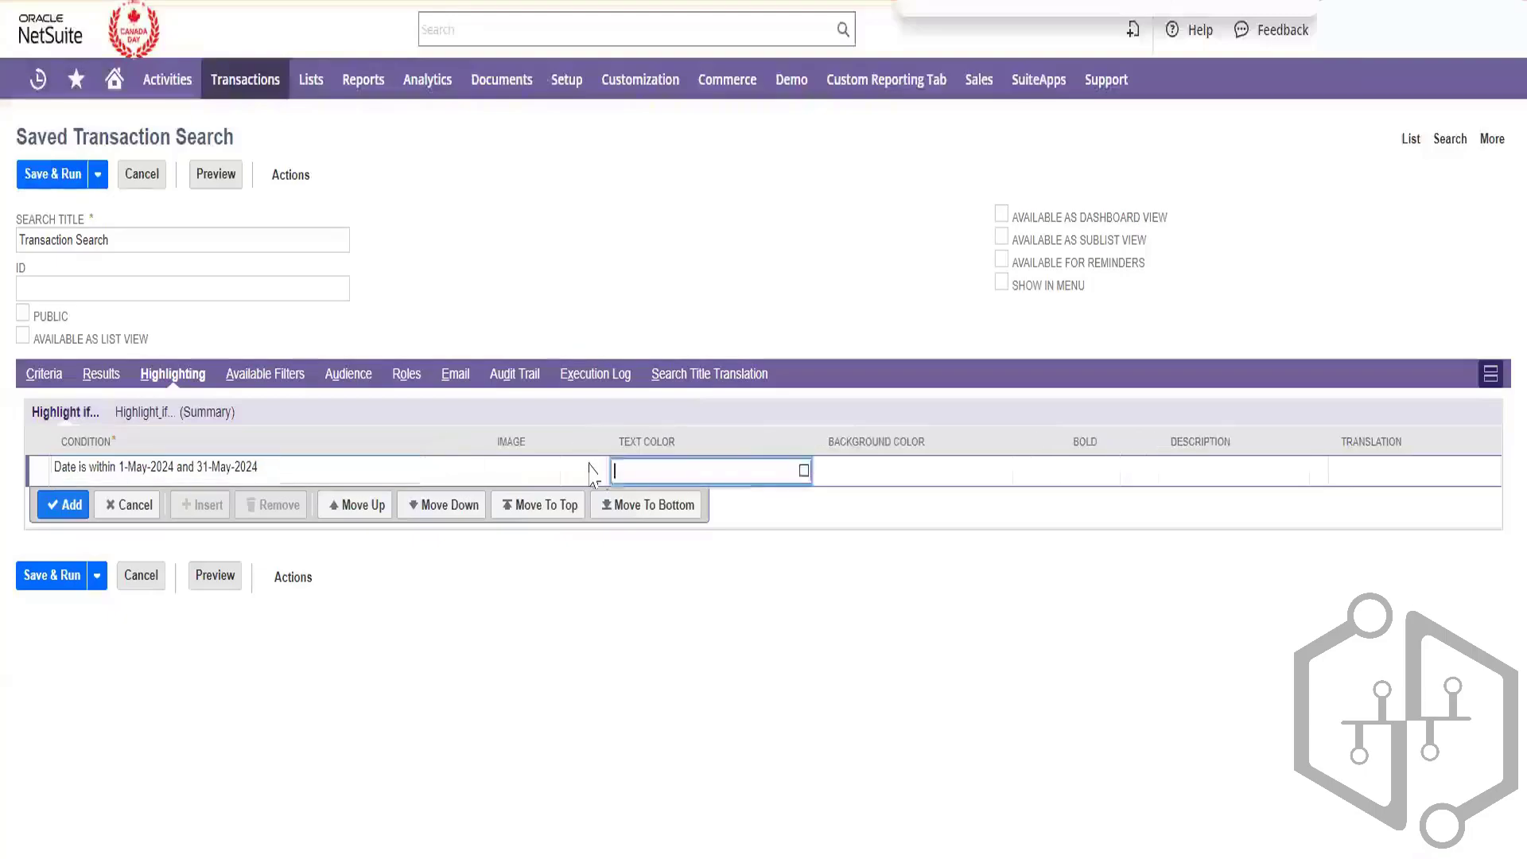
pyautogui.click(804, 471)
pyautogui.click(738, 518)
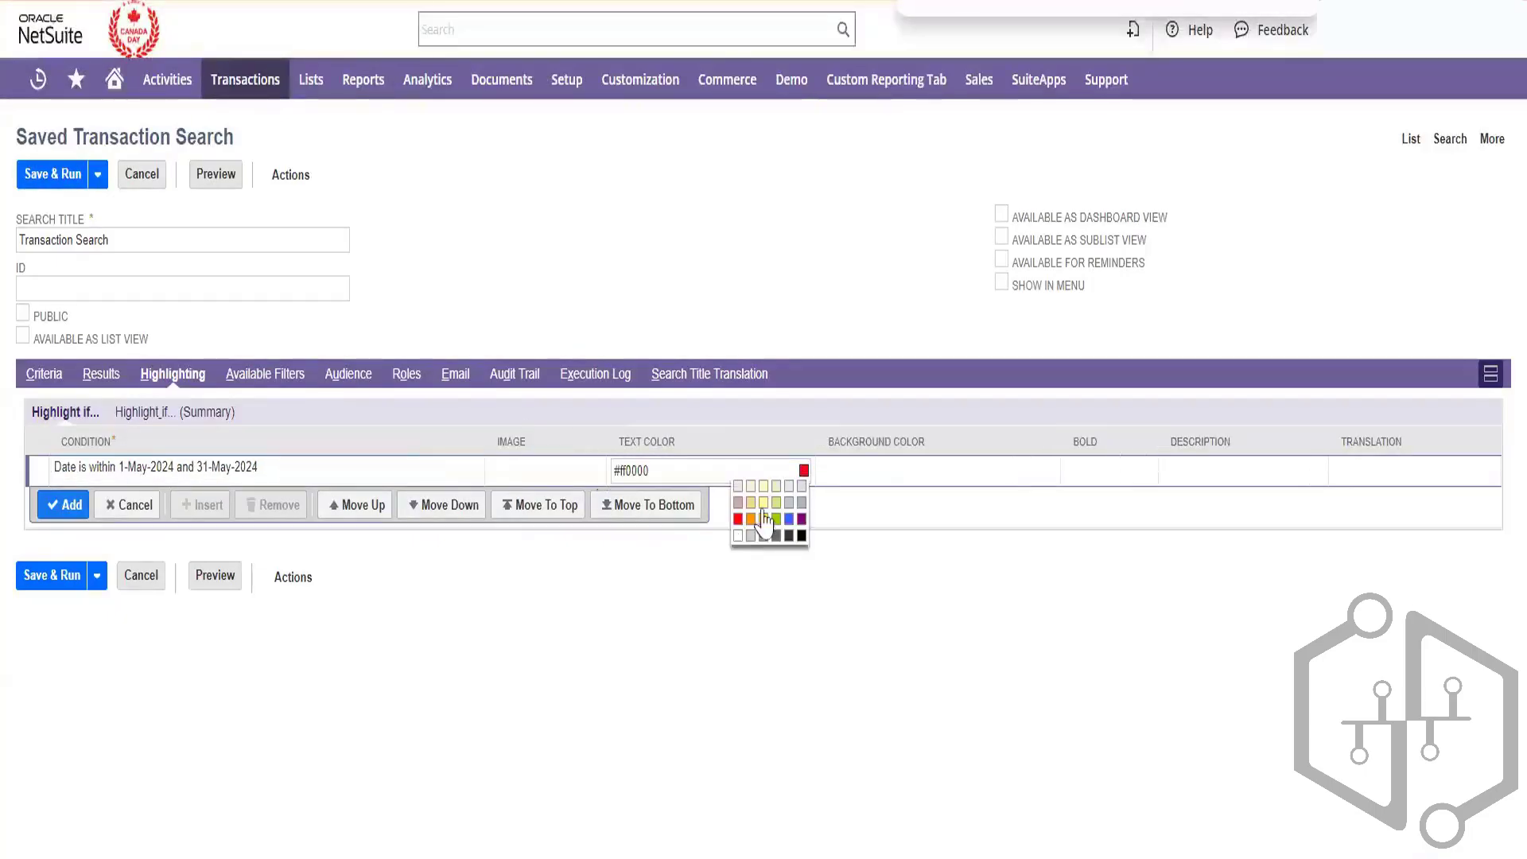
pyautogui.click(894, 471)
pyautogui.click(1034, 471)
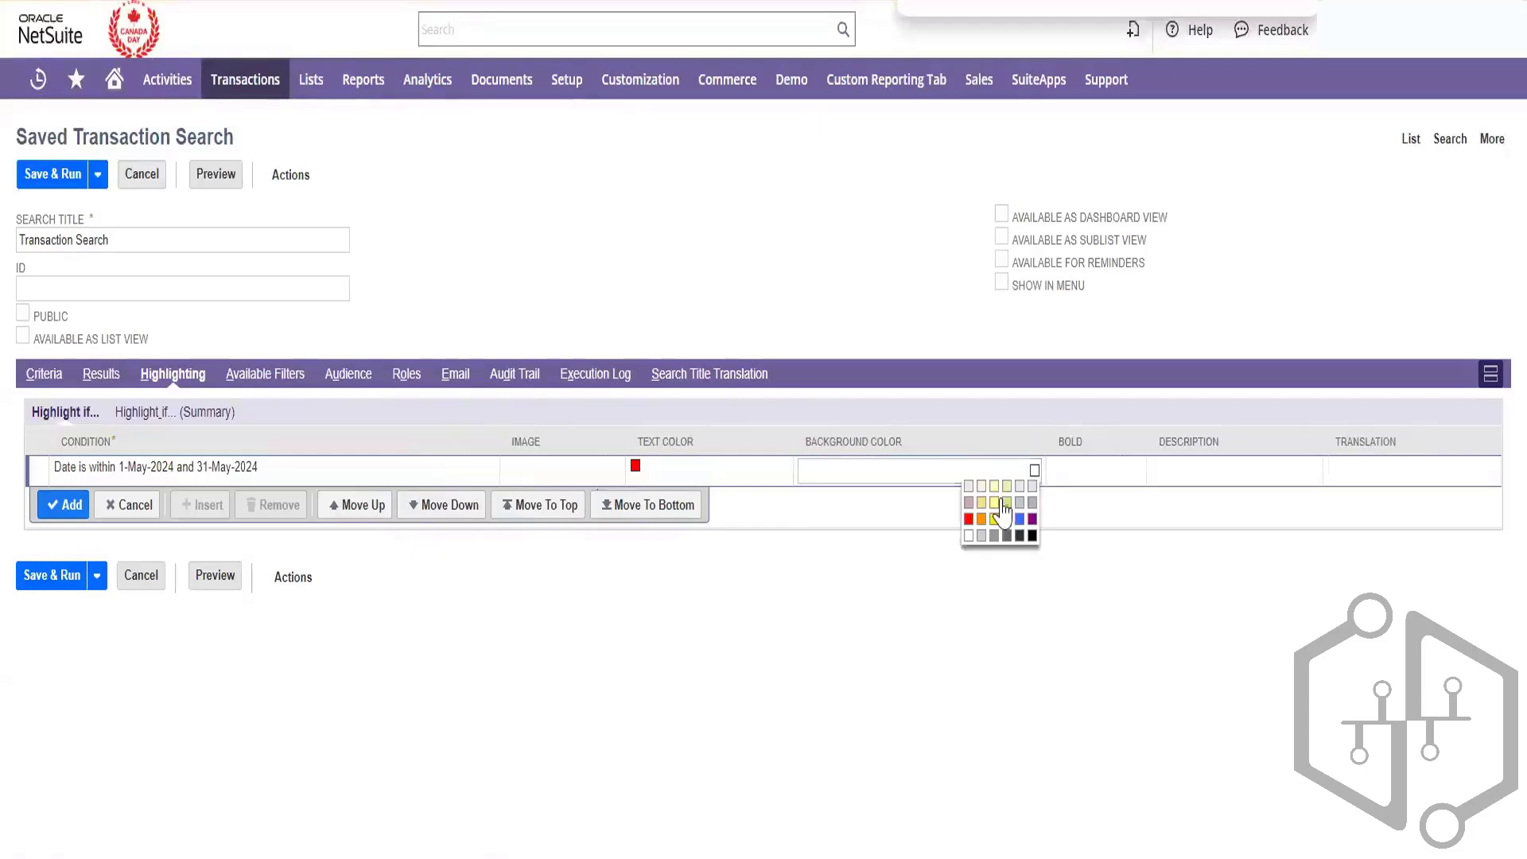
pyautogui.click(998, 502)
pyautogui.click(1103, 482)
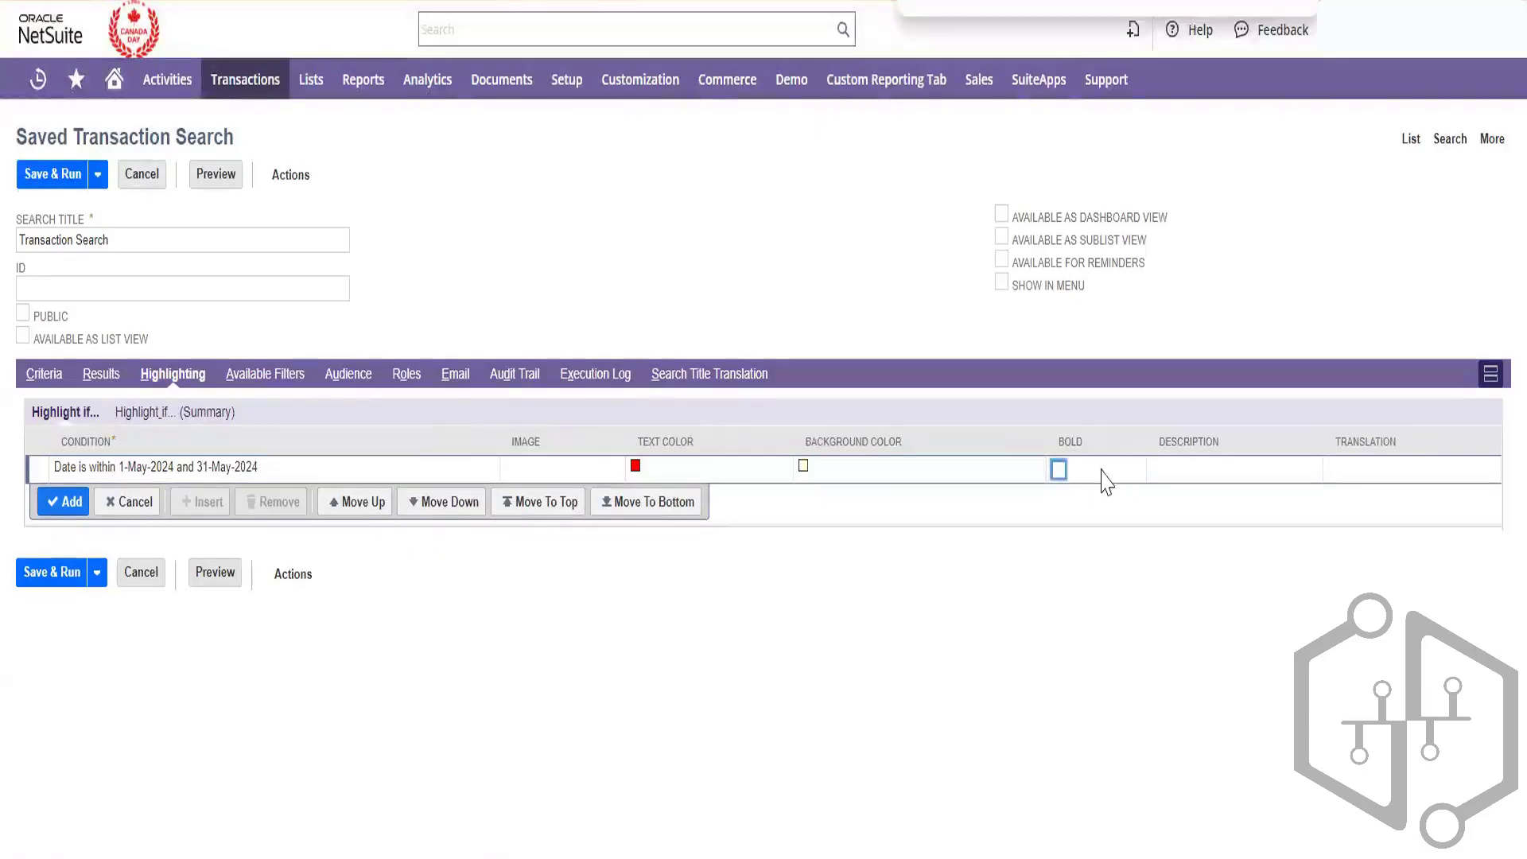
# - Make the search public, enable its list, dashboard, sublist, reminder and menu availability, and replace the default search title
pyautogui.click(265, 373)
pyautogui.click(23, 312)
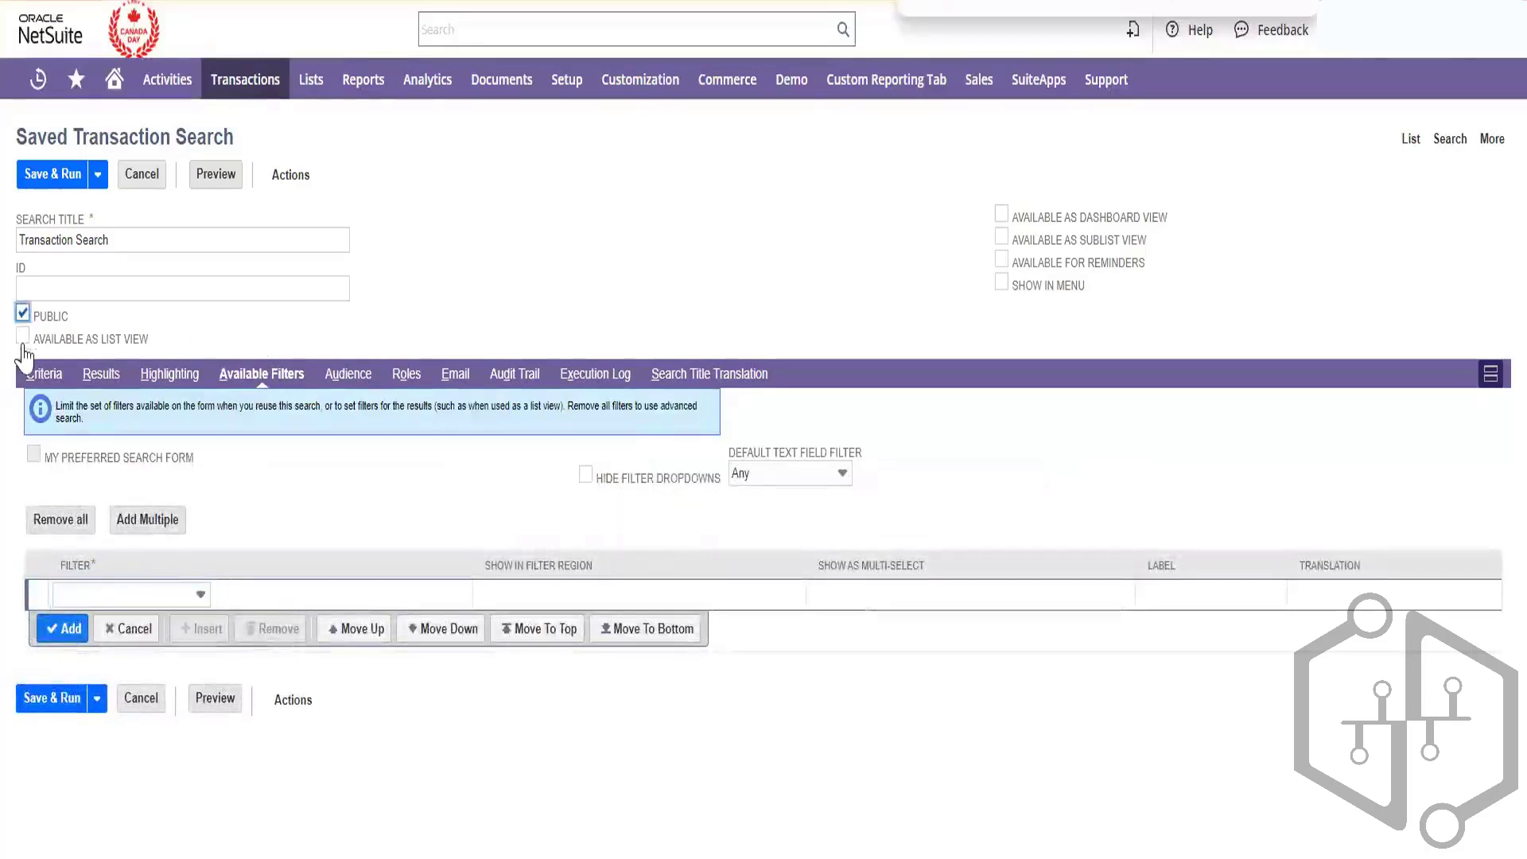
pyautogui.click(23, 338)
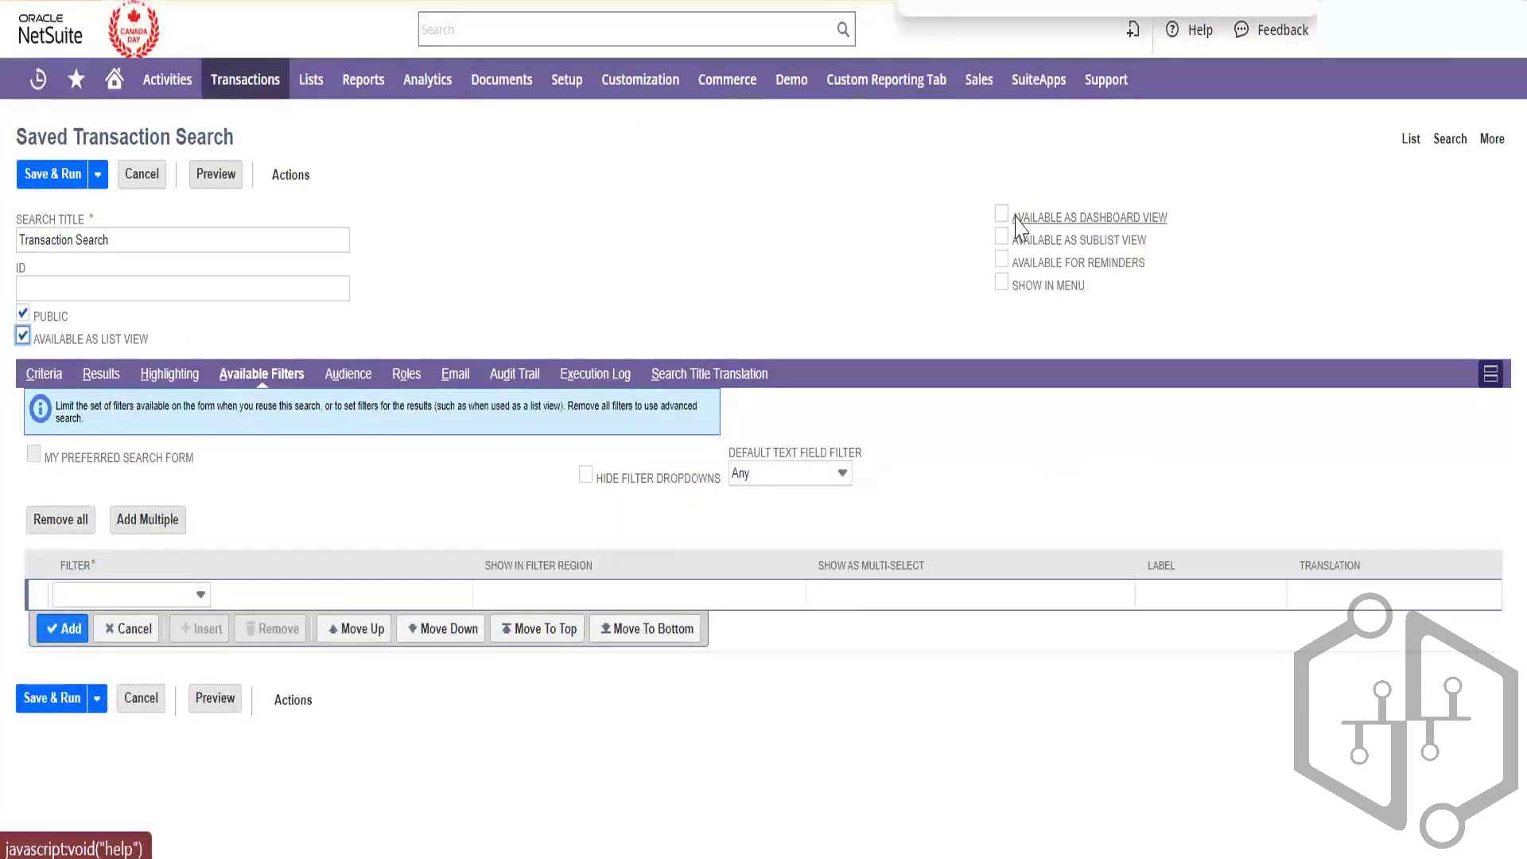
pyautogui.click(1001, 214)
pyautogui.click(1002, 240)
pyautogui.click(1001, 262)
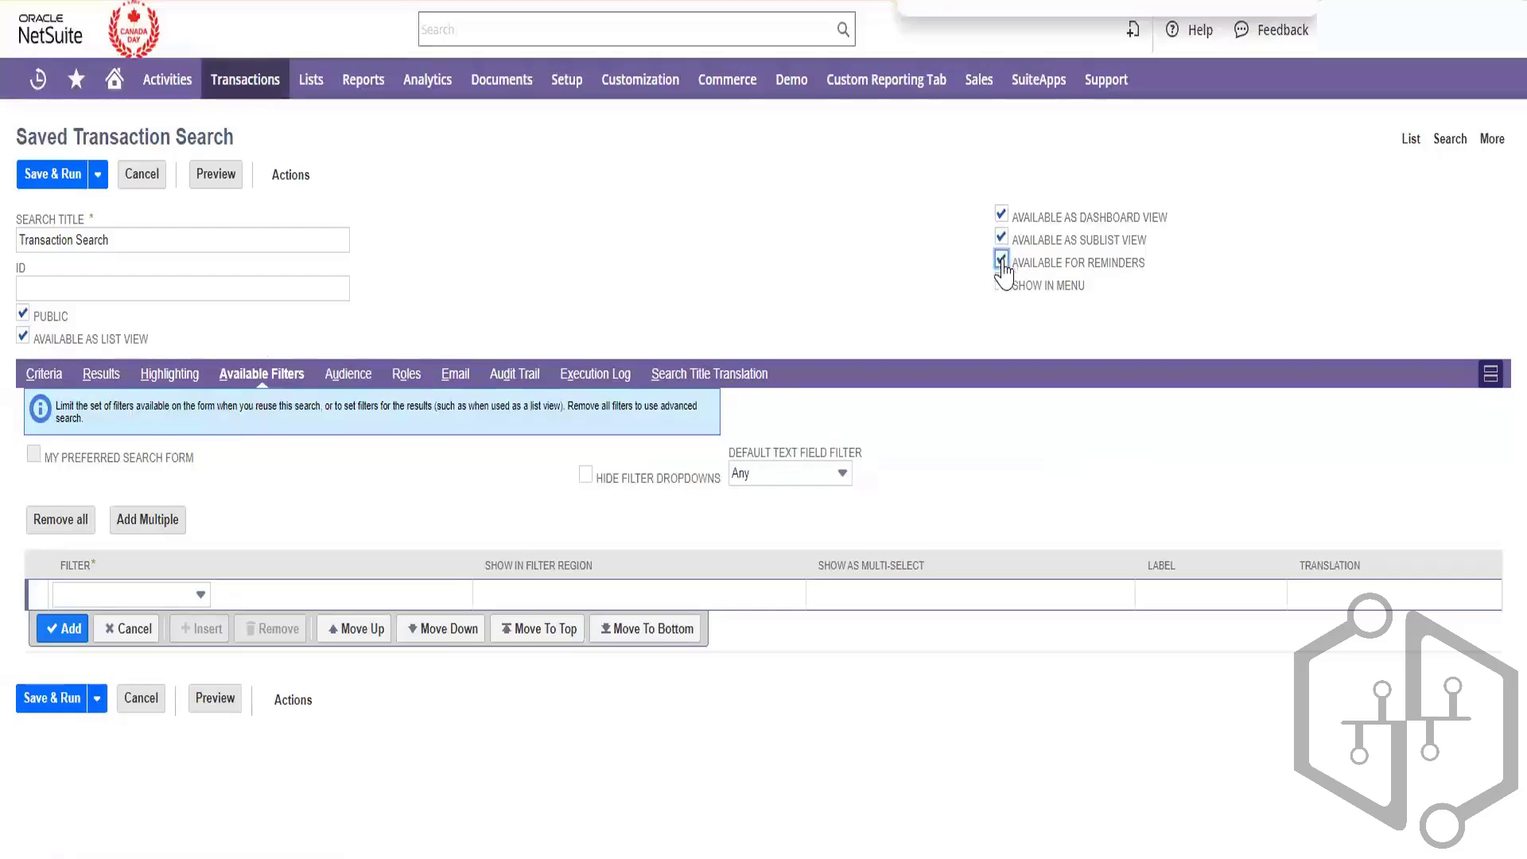
pyautogui.moveTo(120, 238); pyautogui.dragTo(4, 255)
pyautogui.write('Test')
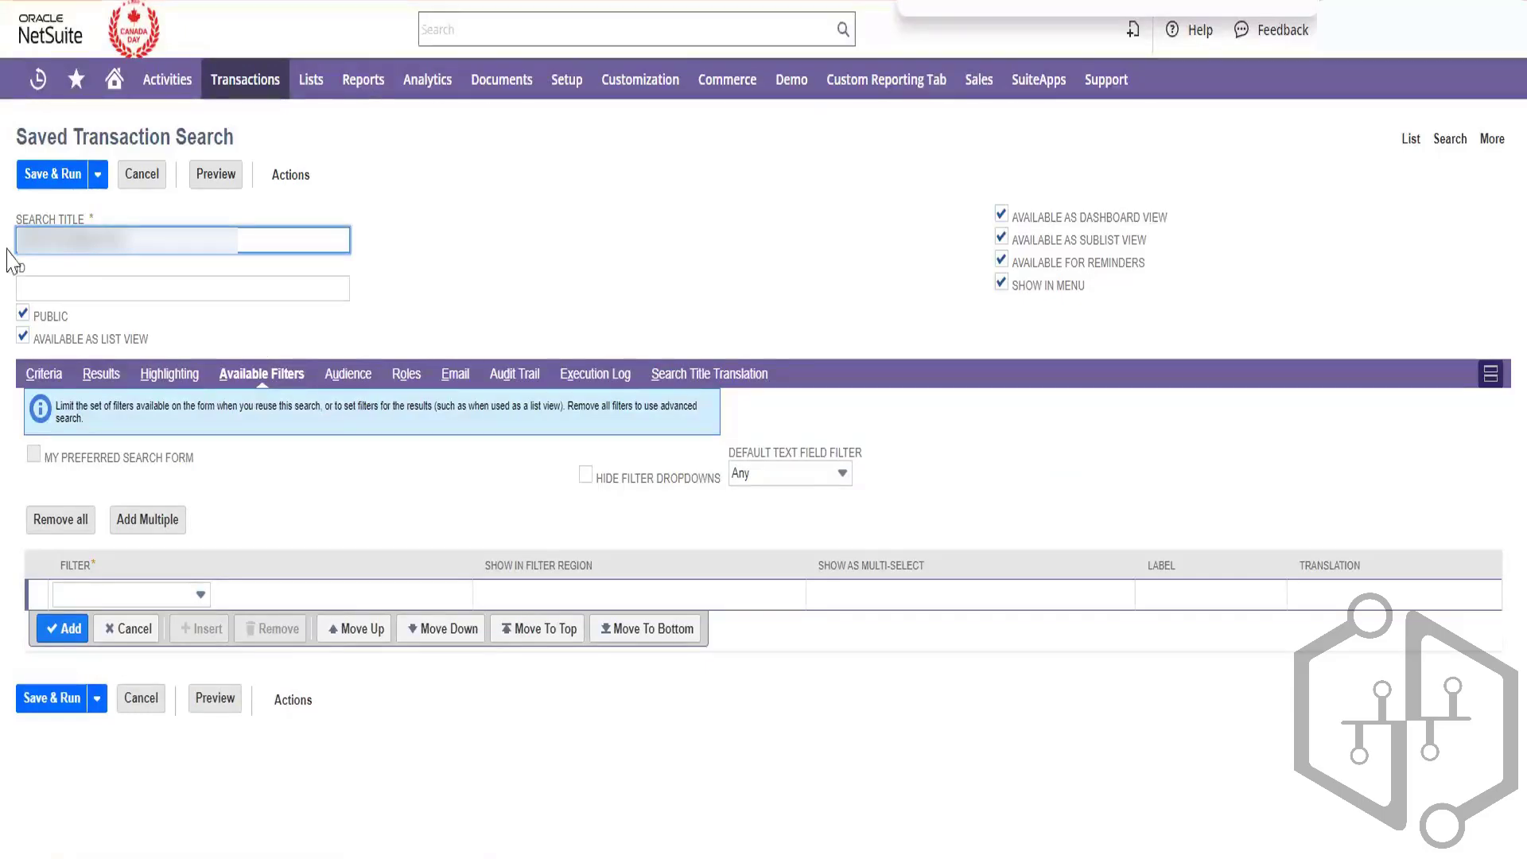
# - Add Purchase Order as an available filter, shown in the filter region and as a multi-select
pyautogui.click(162, 596)
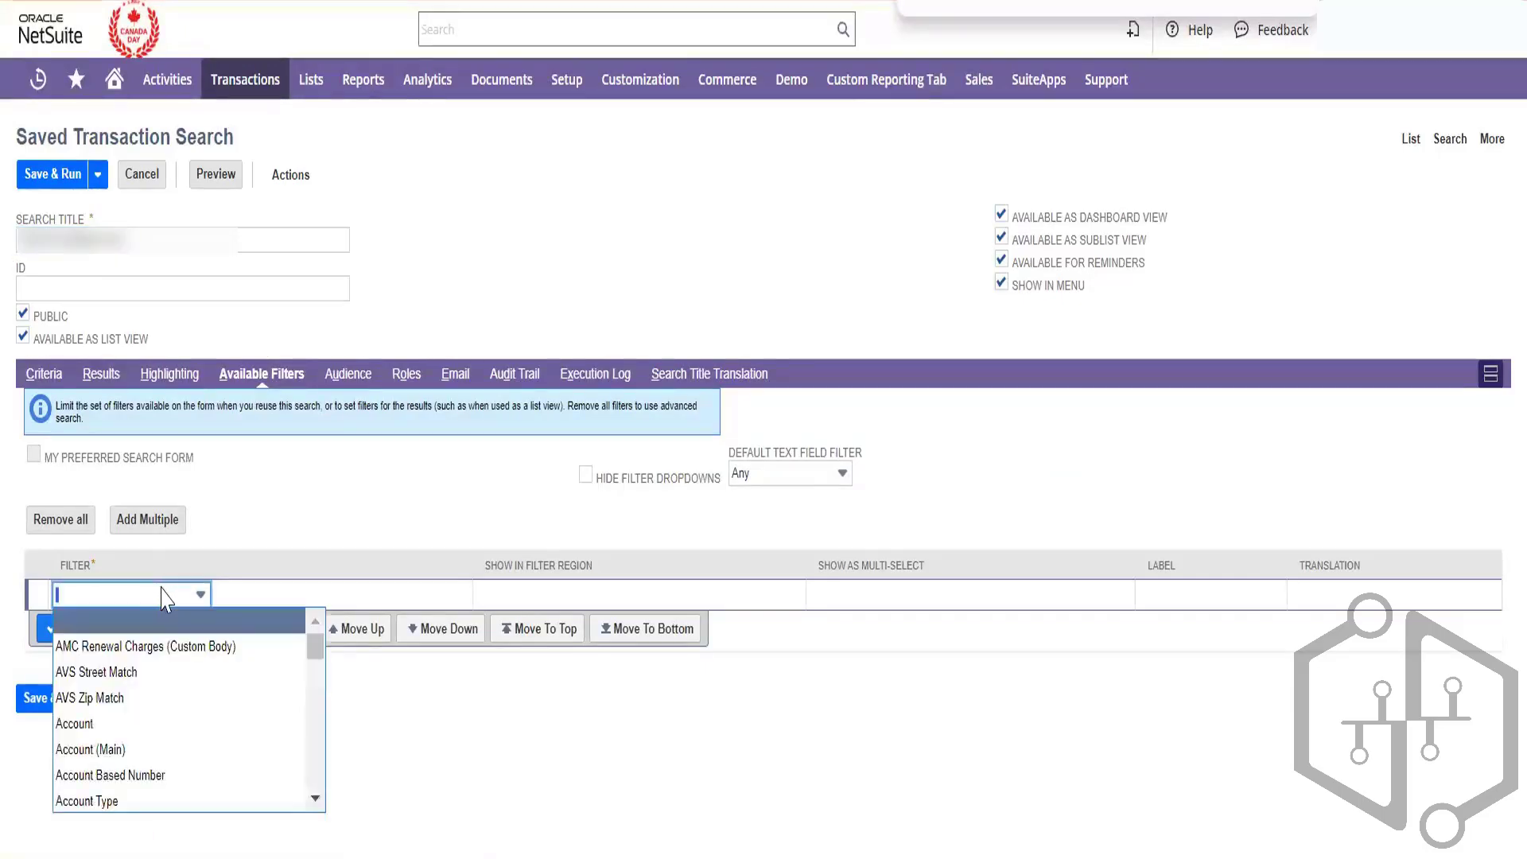
pyautogui.write('Purchase Order')
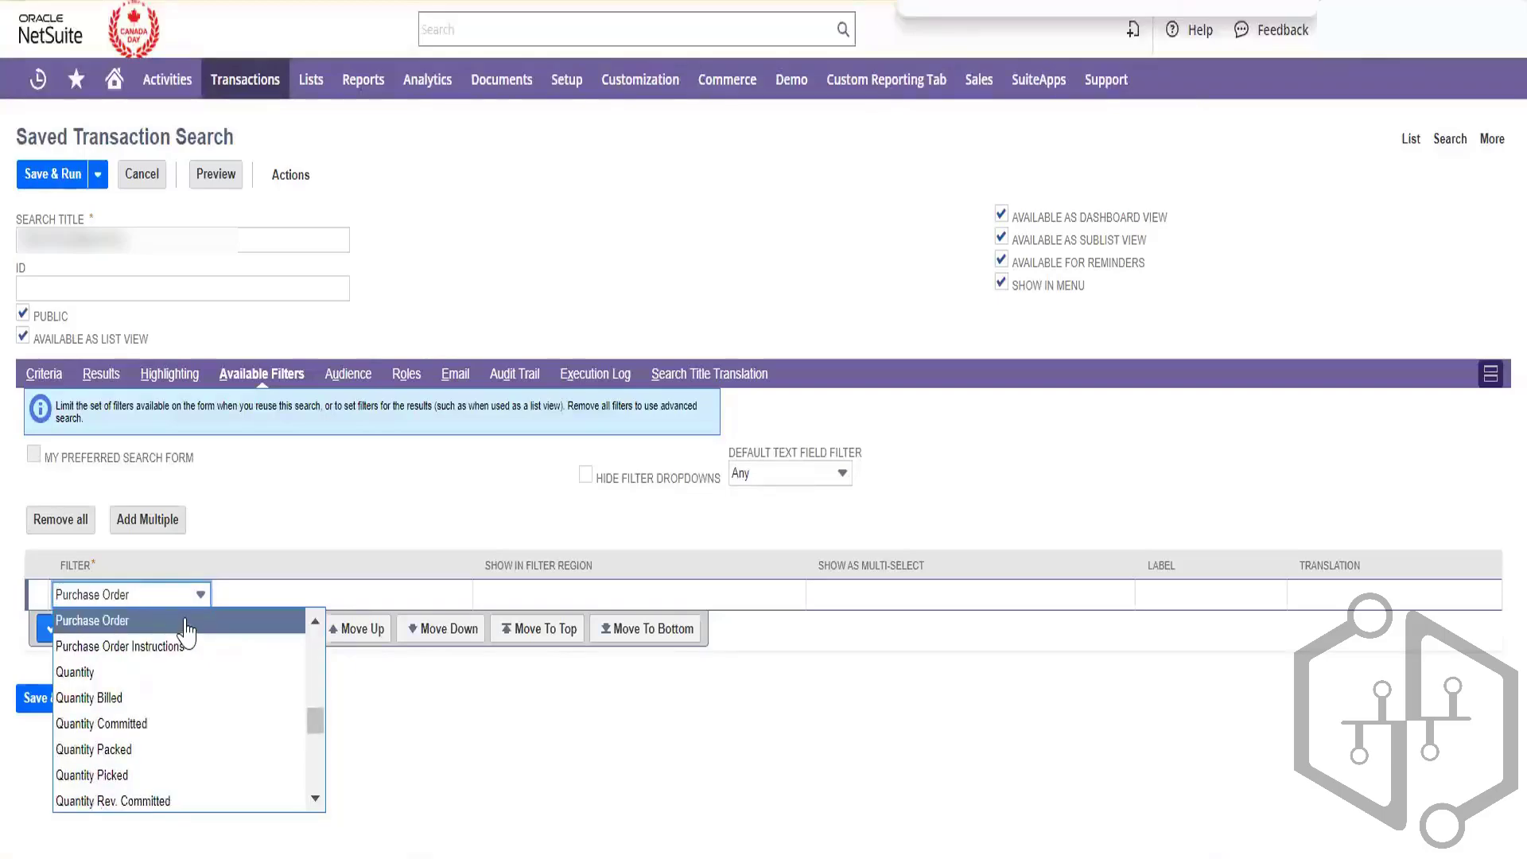
pyautogui.click(187, 621)
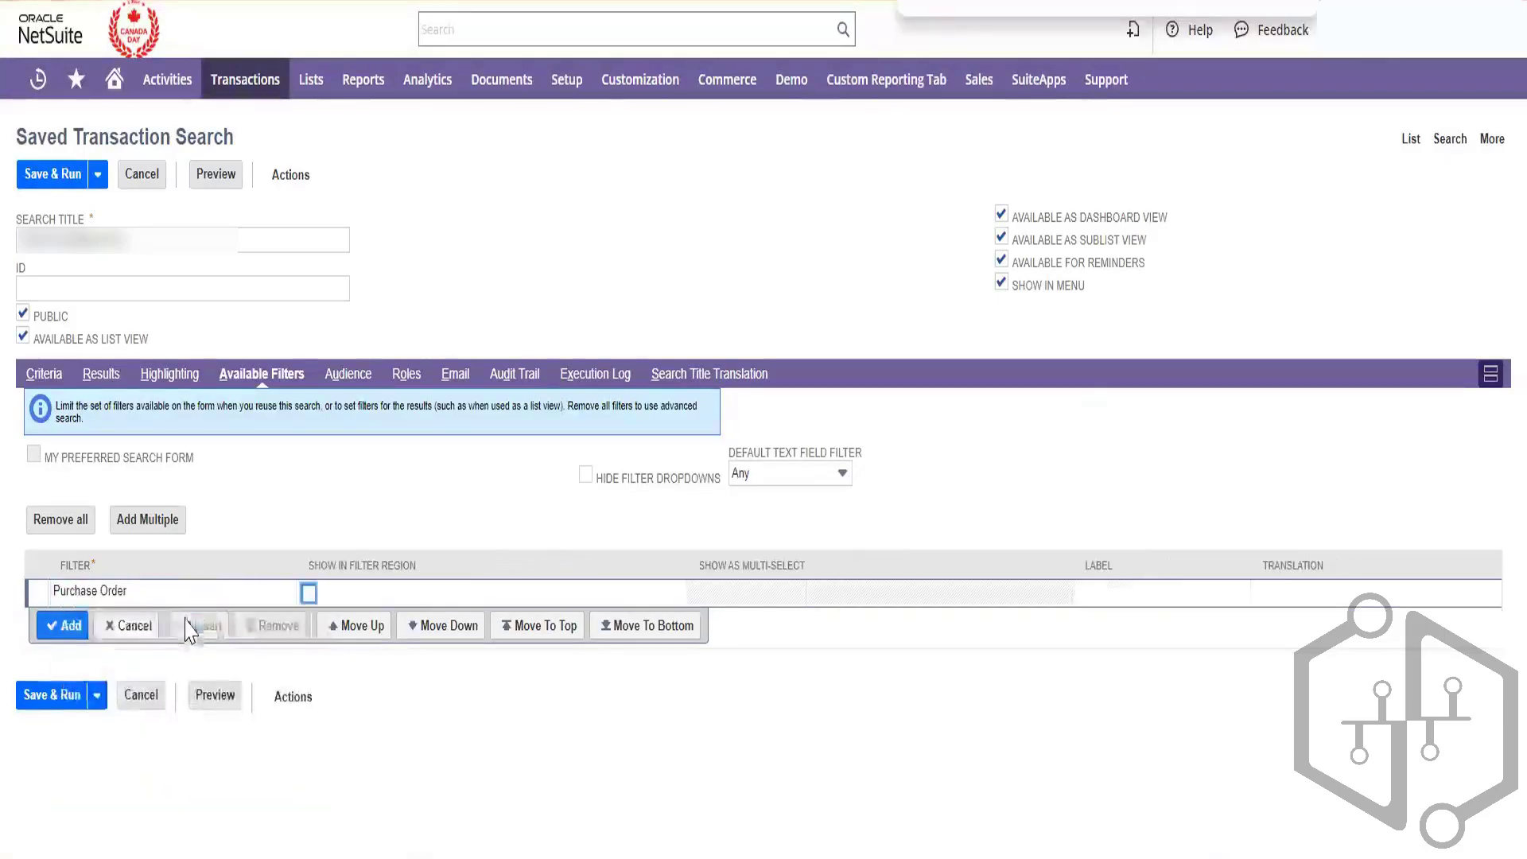
pyautogui.click(306, 594)
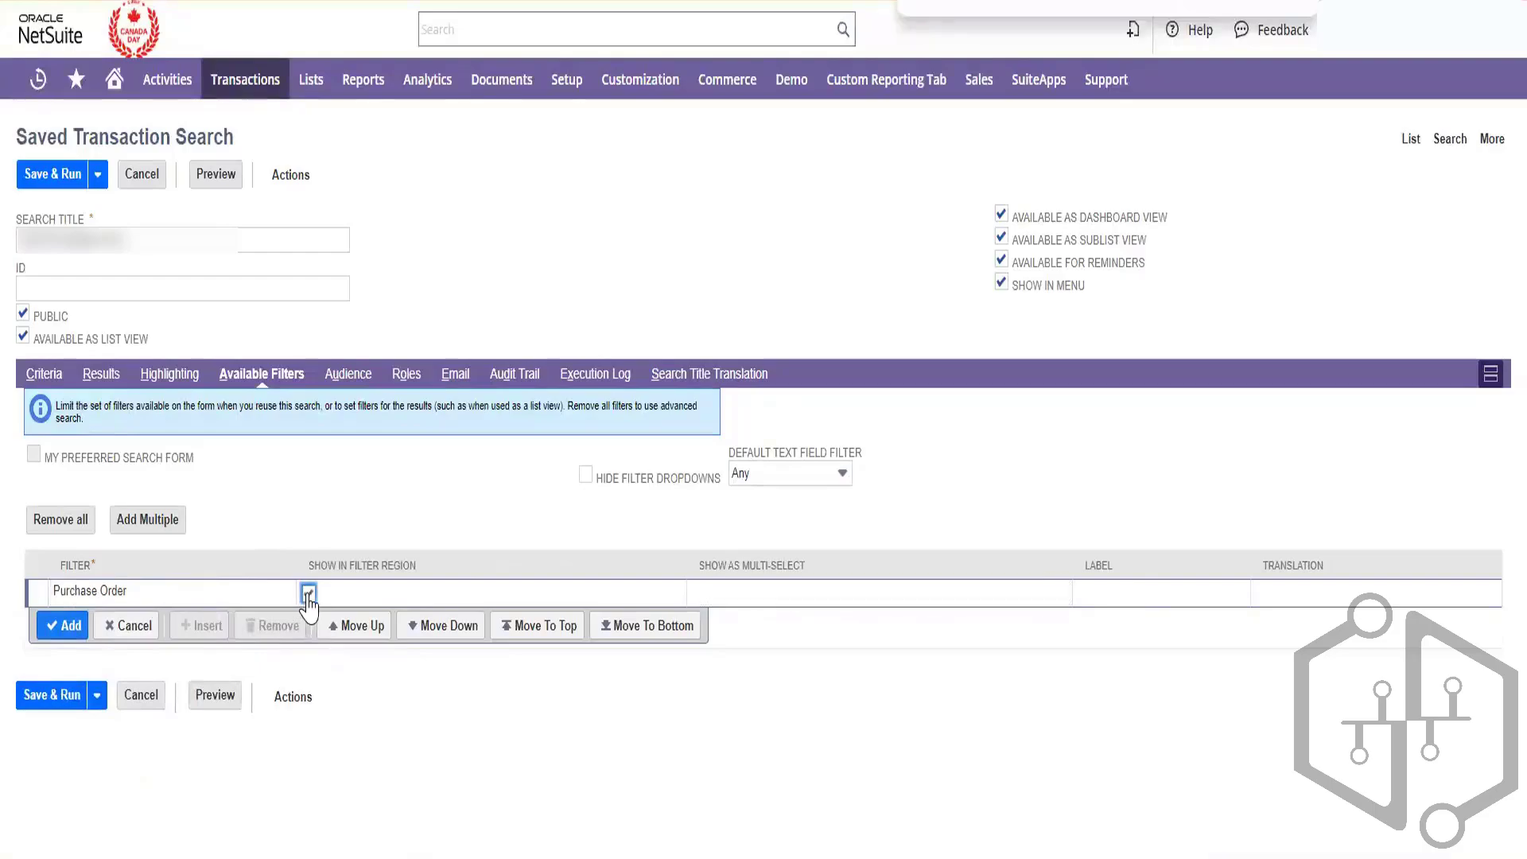
pyautogui.press('Tab')
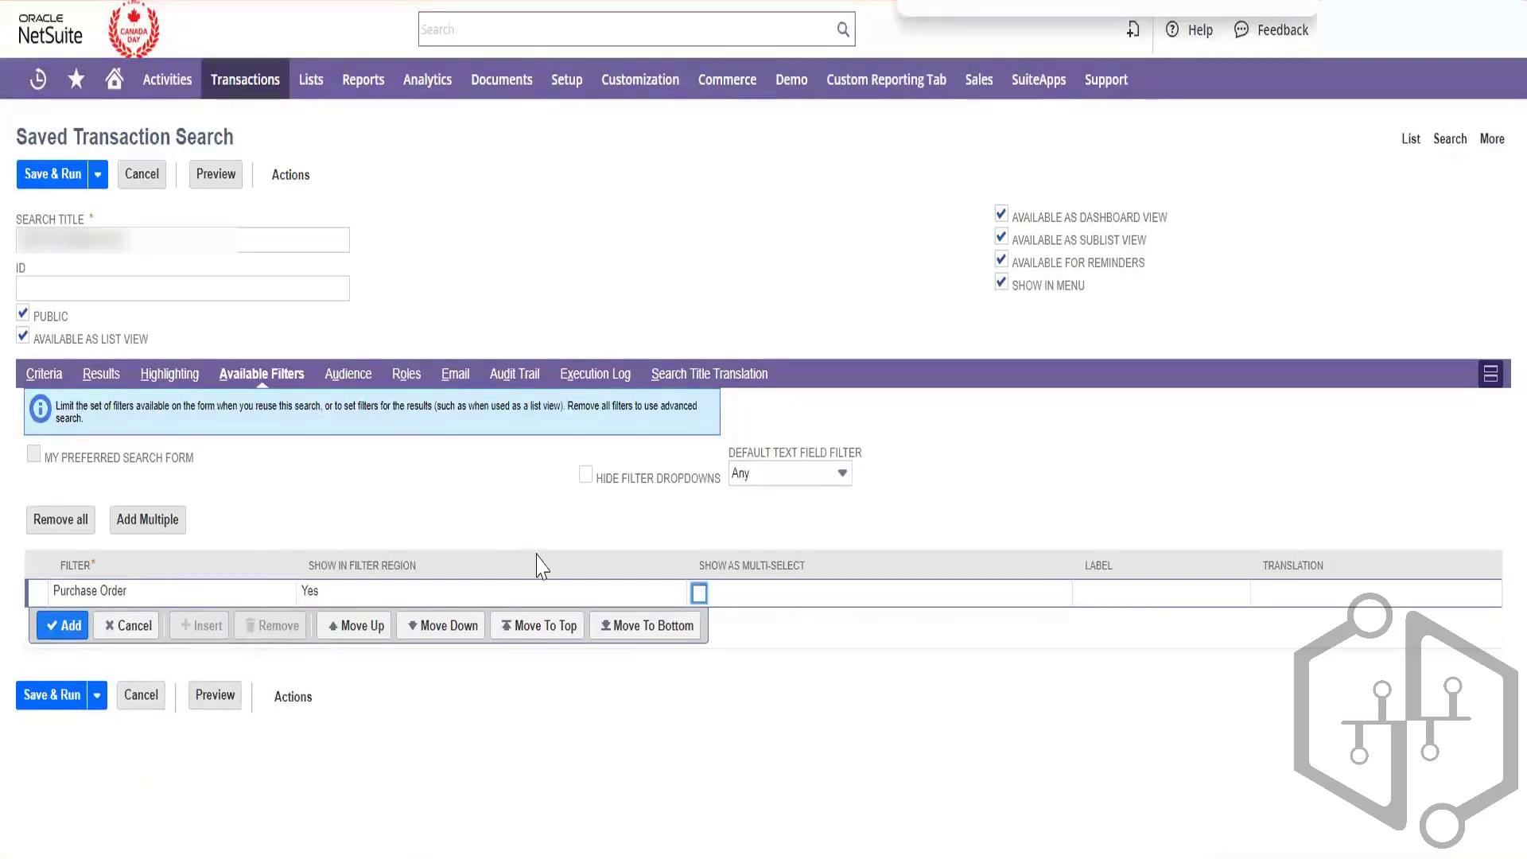
pyautogui.click(698, 595)
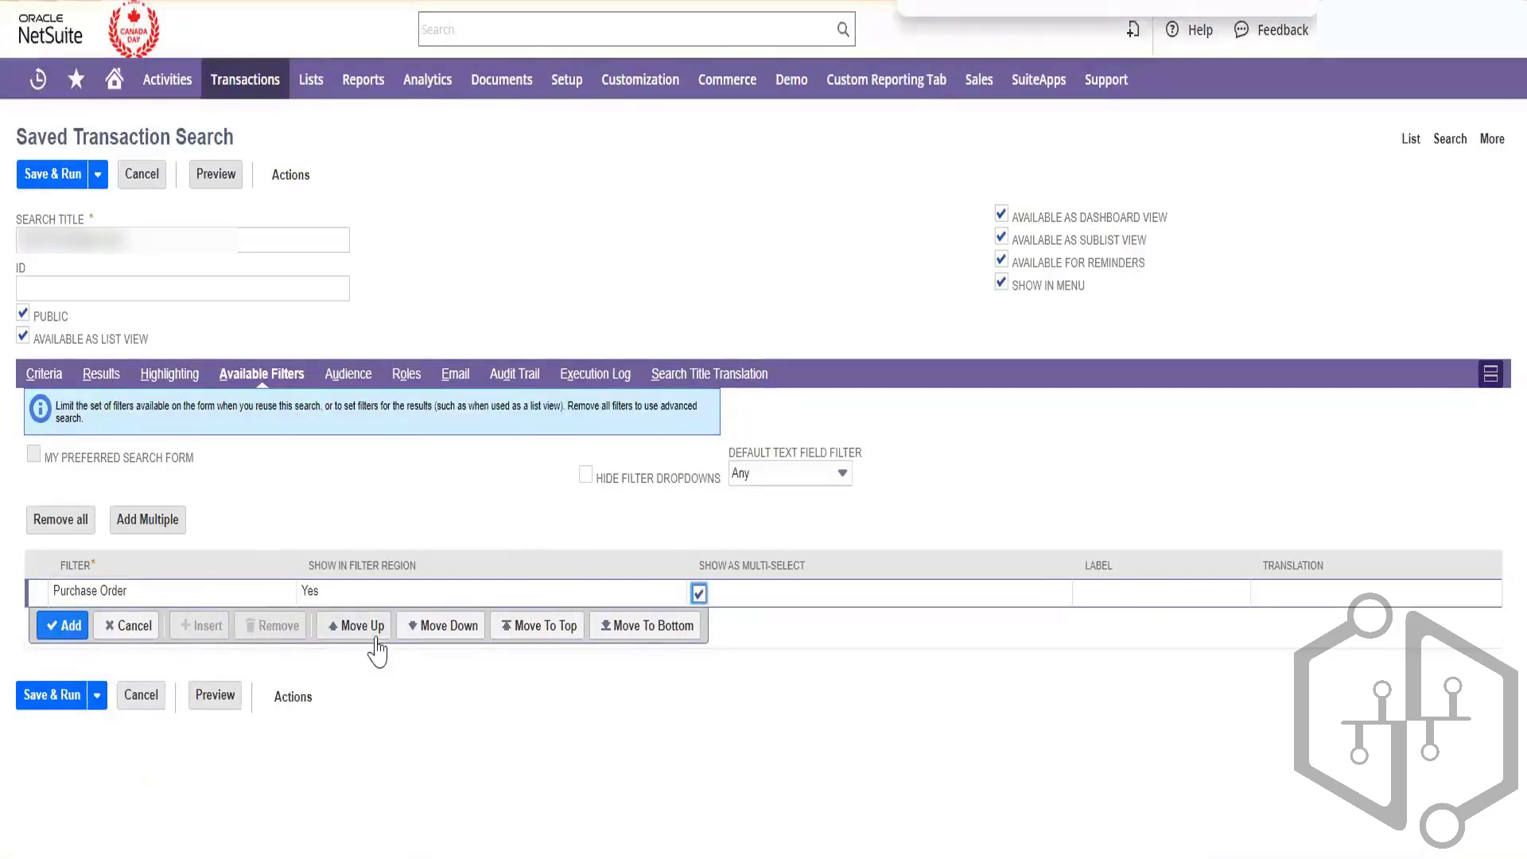
pyautogui.click(65, 628)
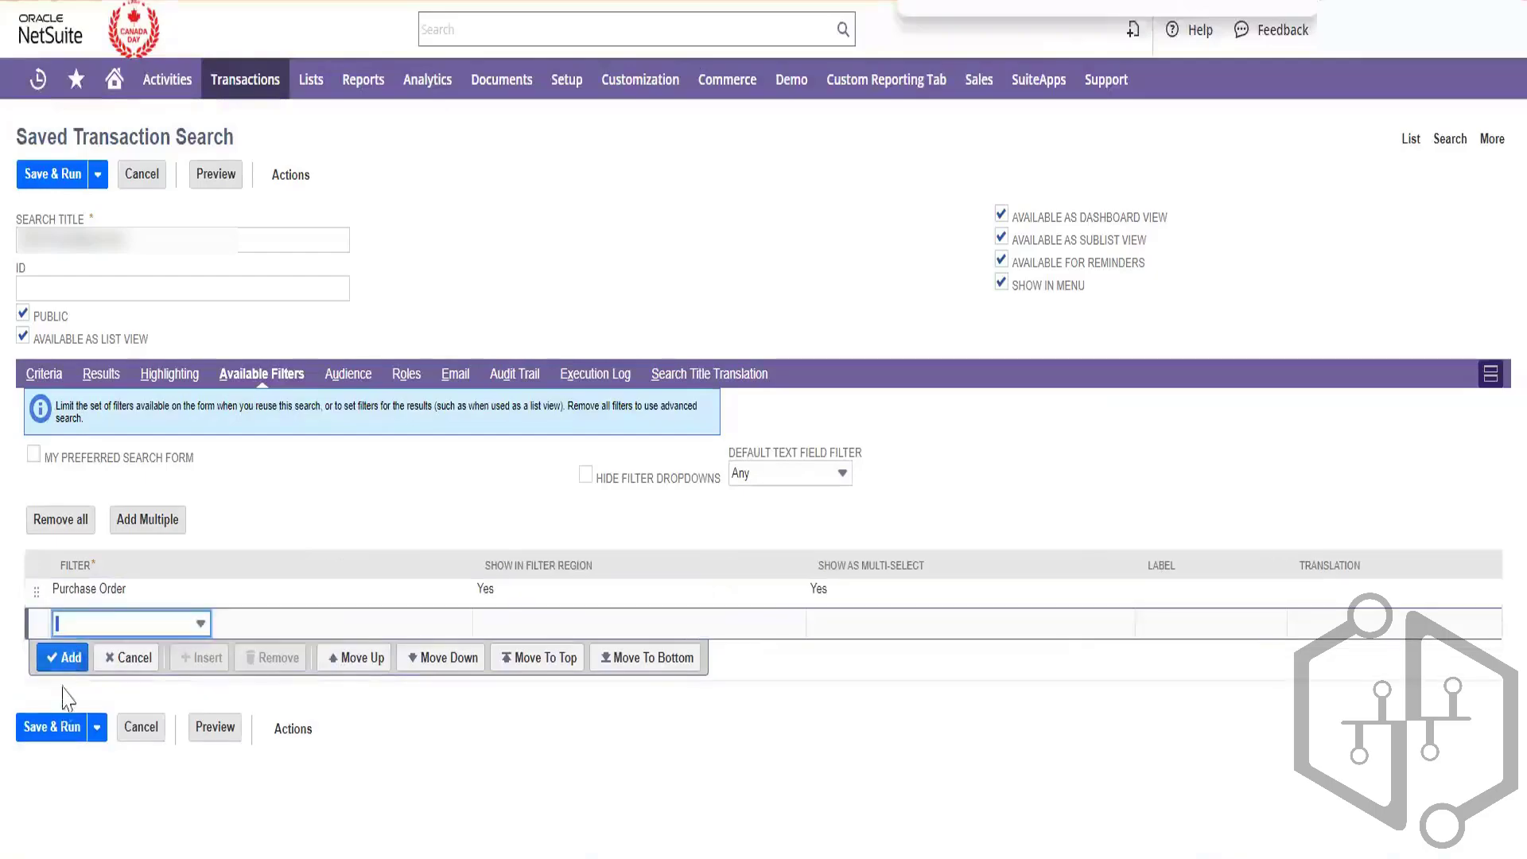
# - Save and run the search, close the analytics promotion, and look through the first page of results
pyautogui.click(62, 730)
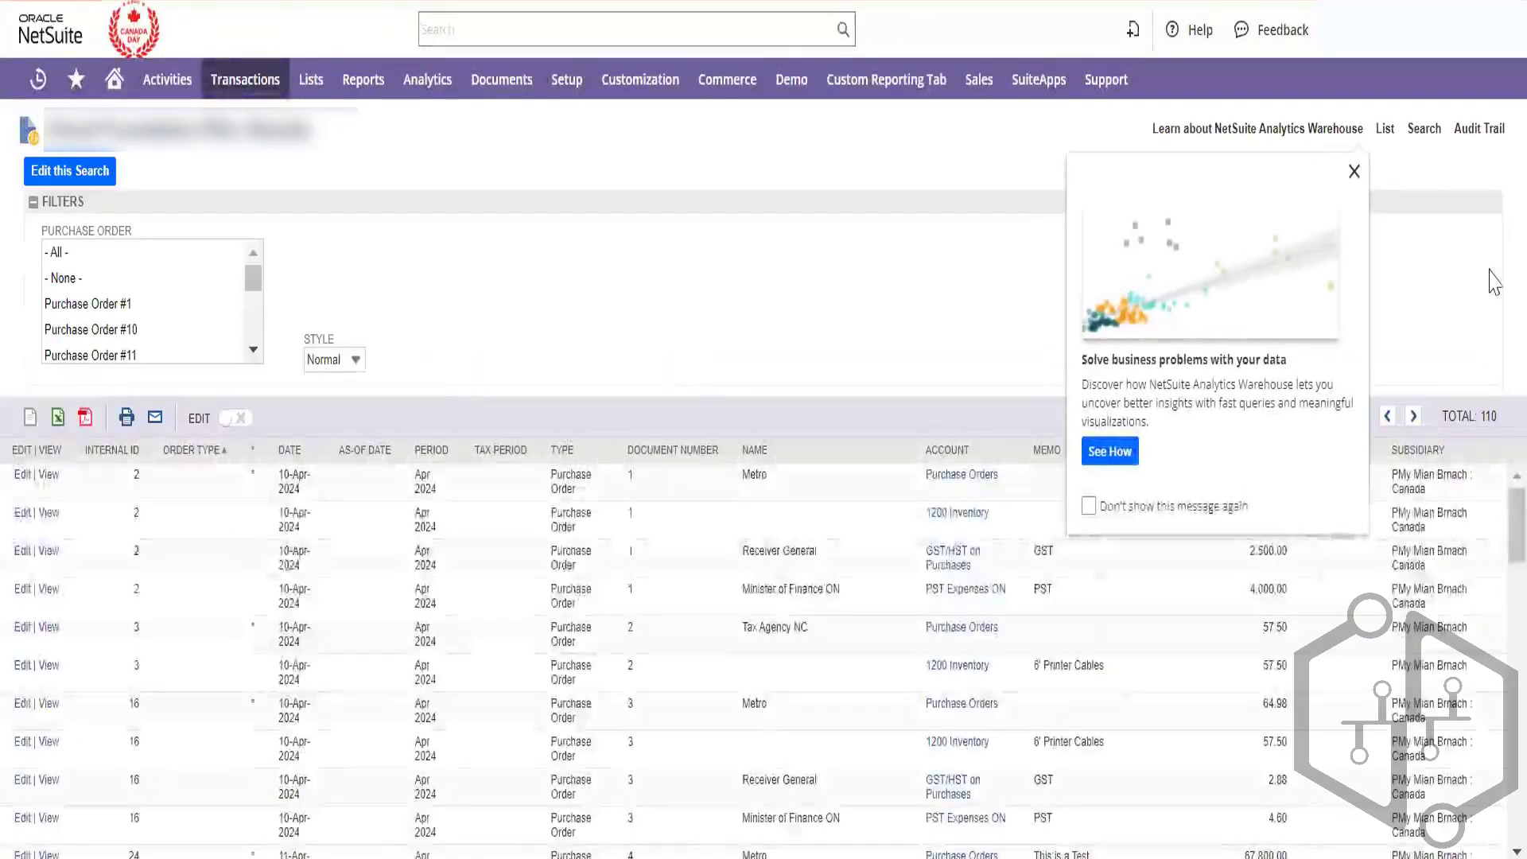
pyautogui.click(1354, 172)
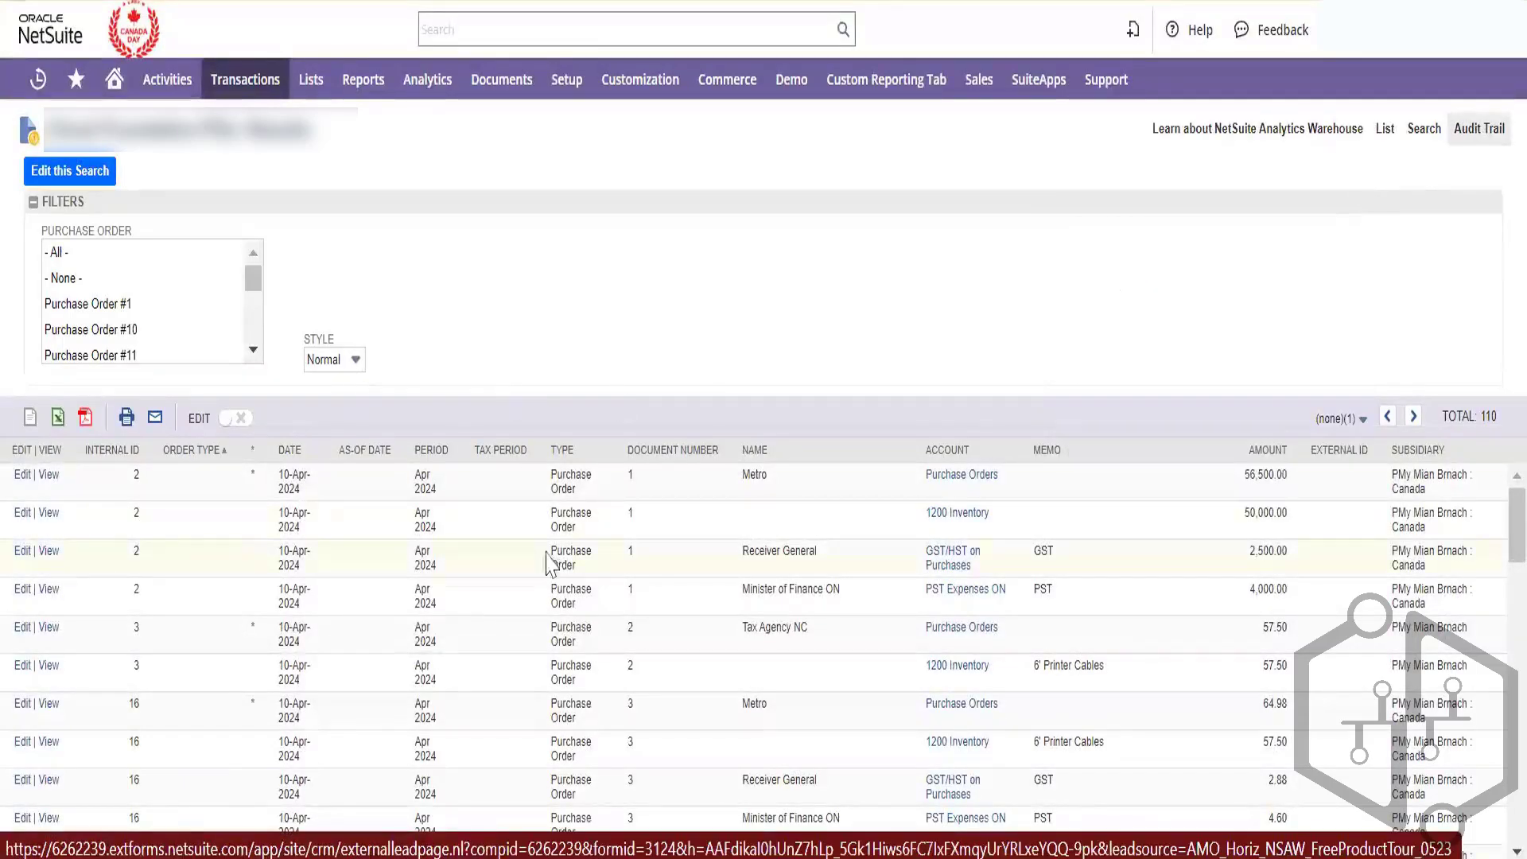
pyautogui.scroll(-3, 555, 528)
pyautogui.scroll(3, 555, 528)
pyautogui.scroll(-10, 504, 693)
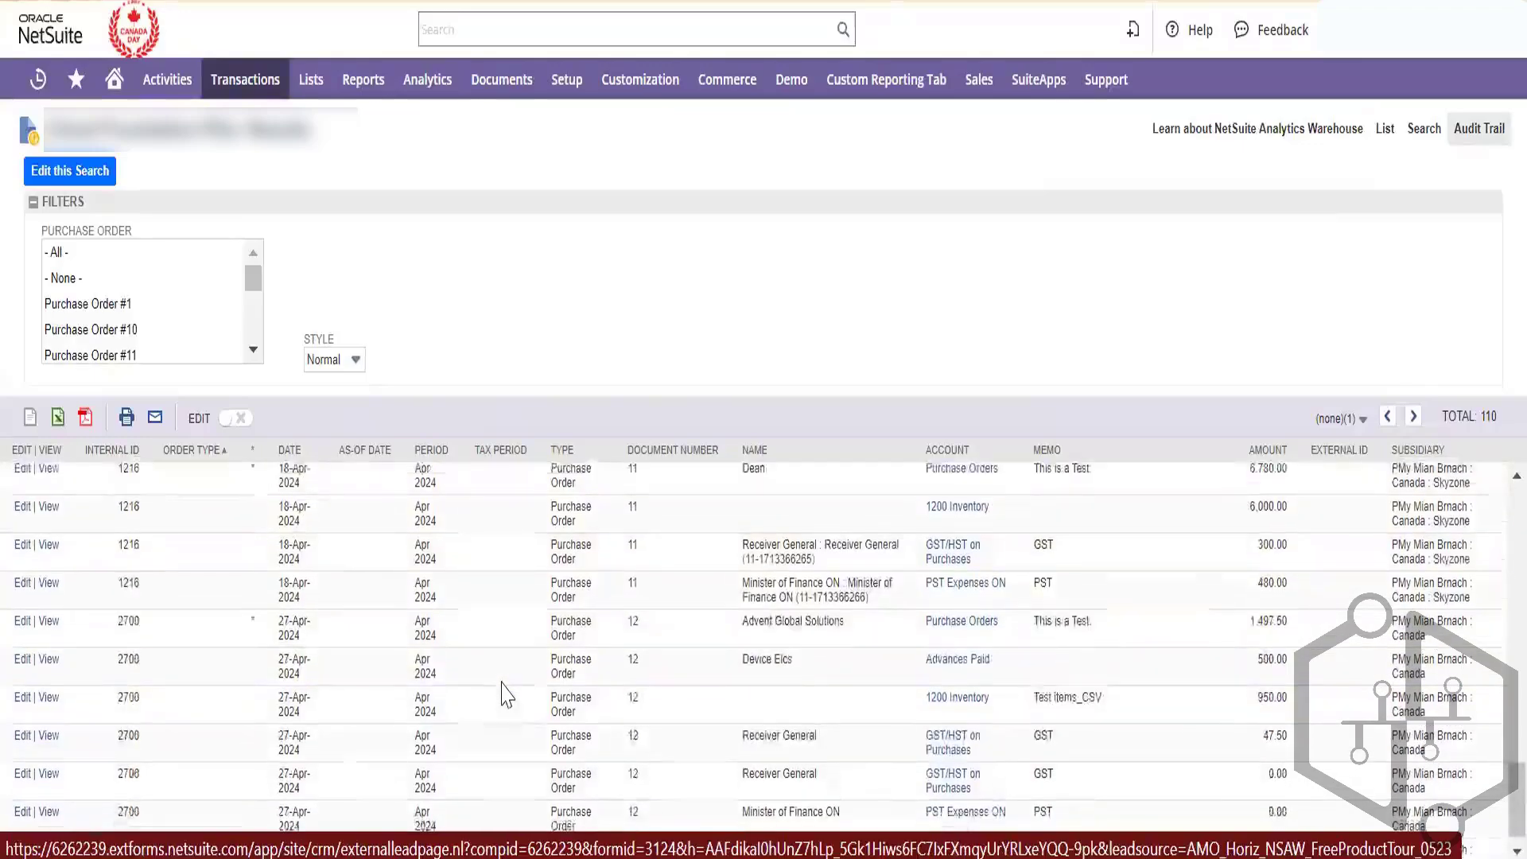
pyautogui.scroll(10, 503, 693)
# - Go to the second page of results and examine the highlighting of the May 2024 purchase order rows
pyautogui.click(1343, 418)
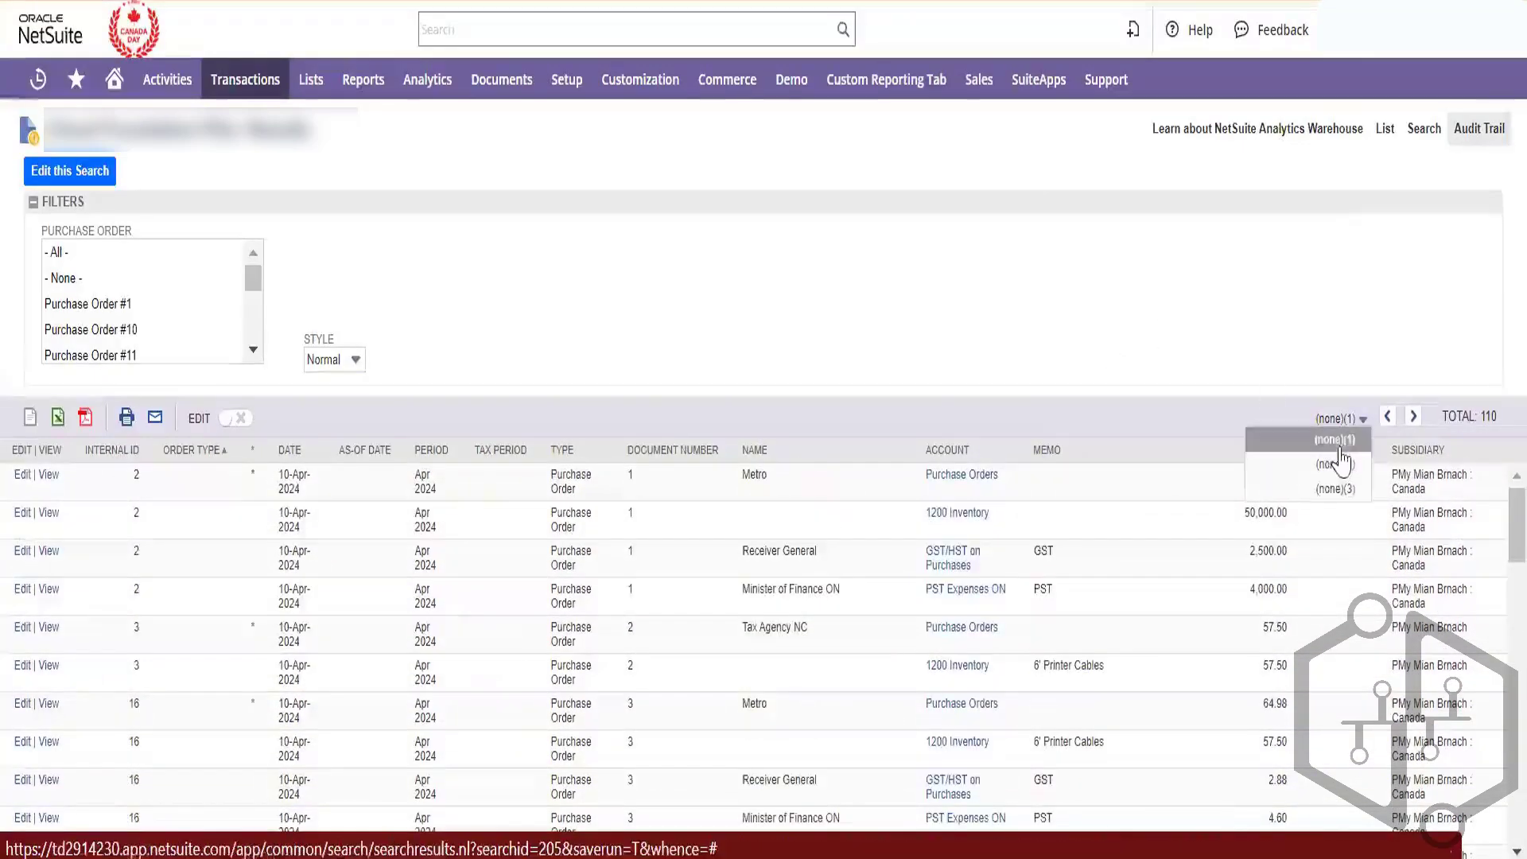
pyautogui.click(1339, 464)
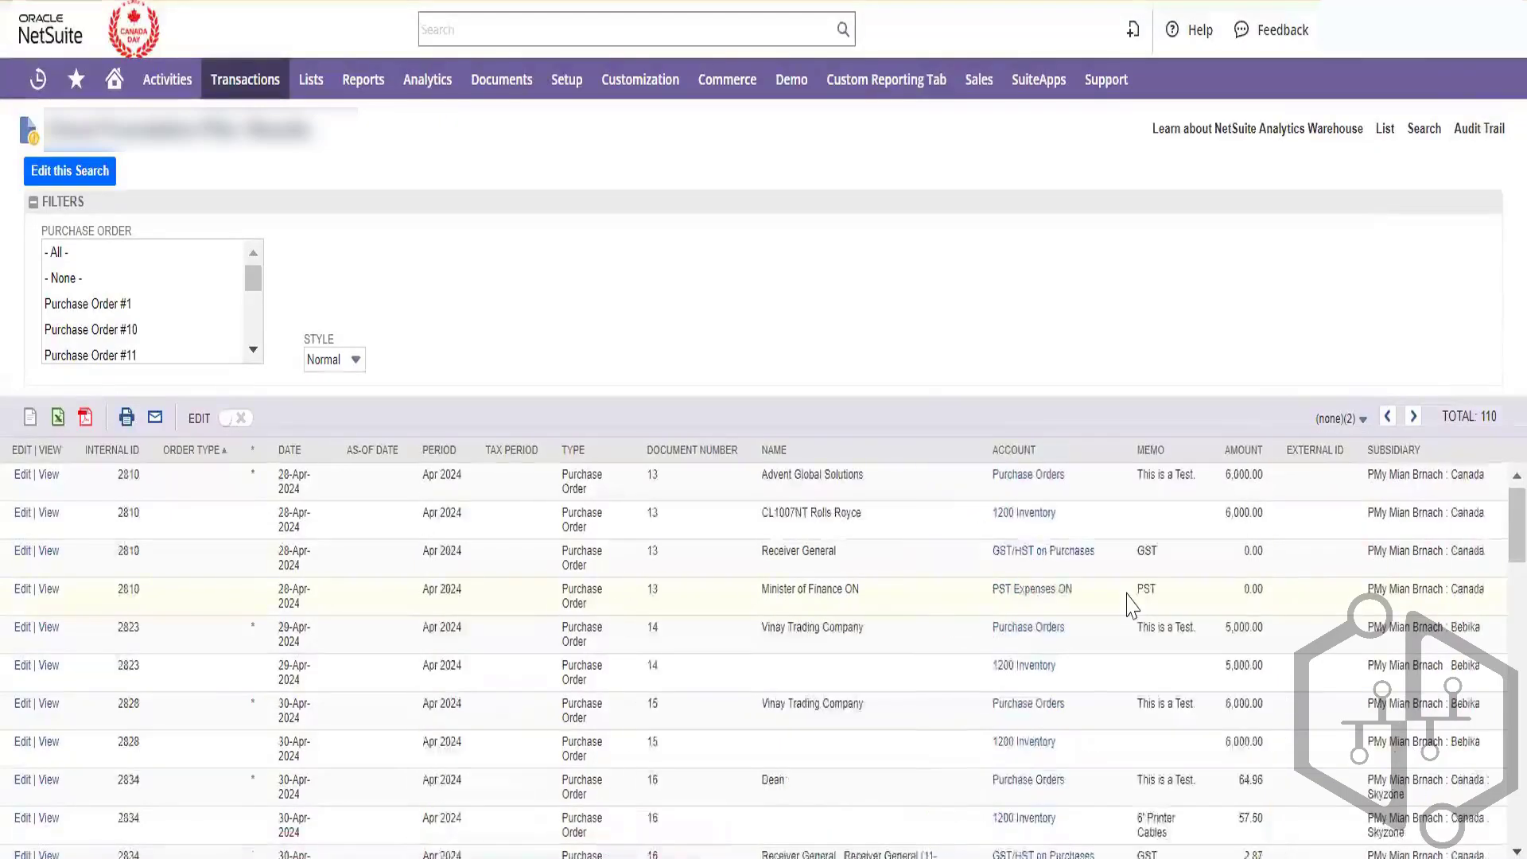
pyautogui.scroll(-10, 1132, 605)
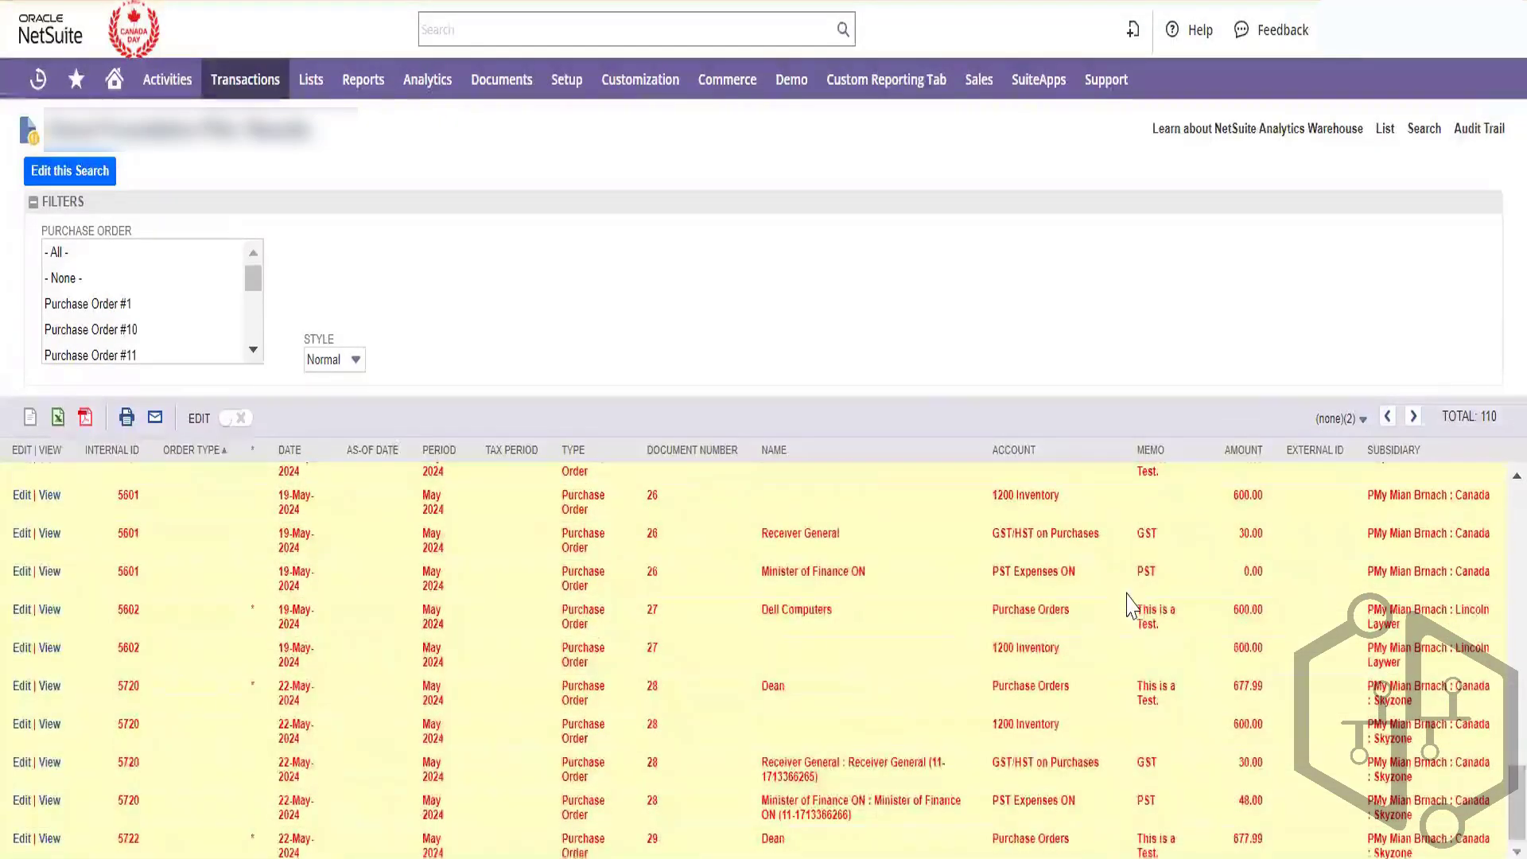
pyautogui.scroll(5, 1132, 605)
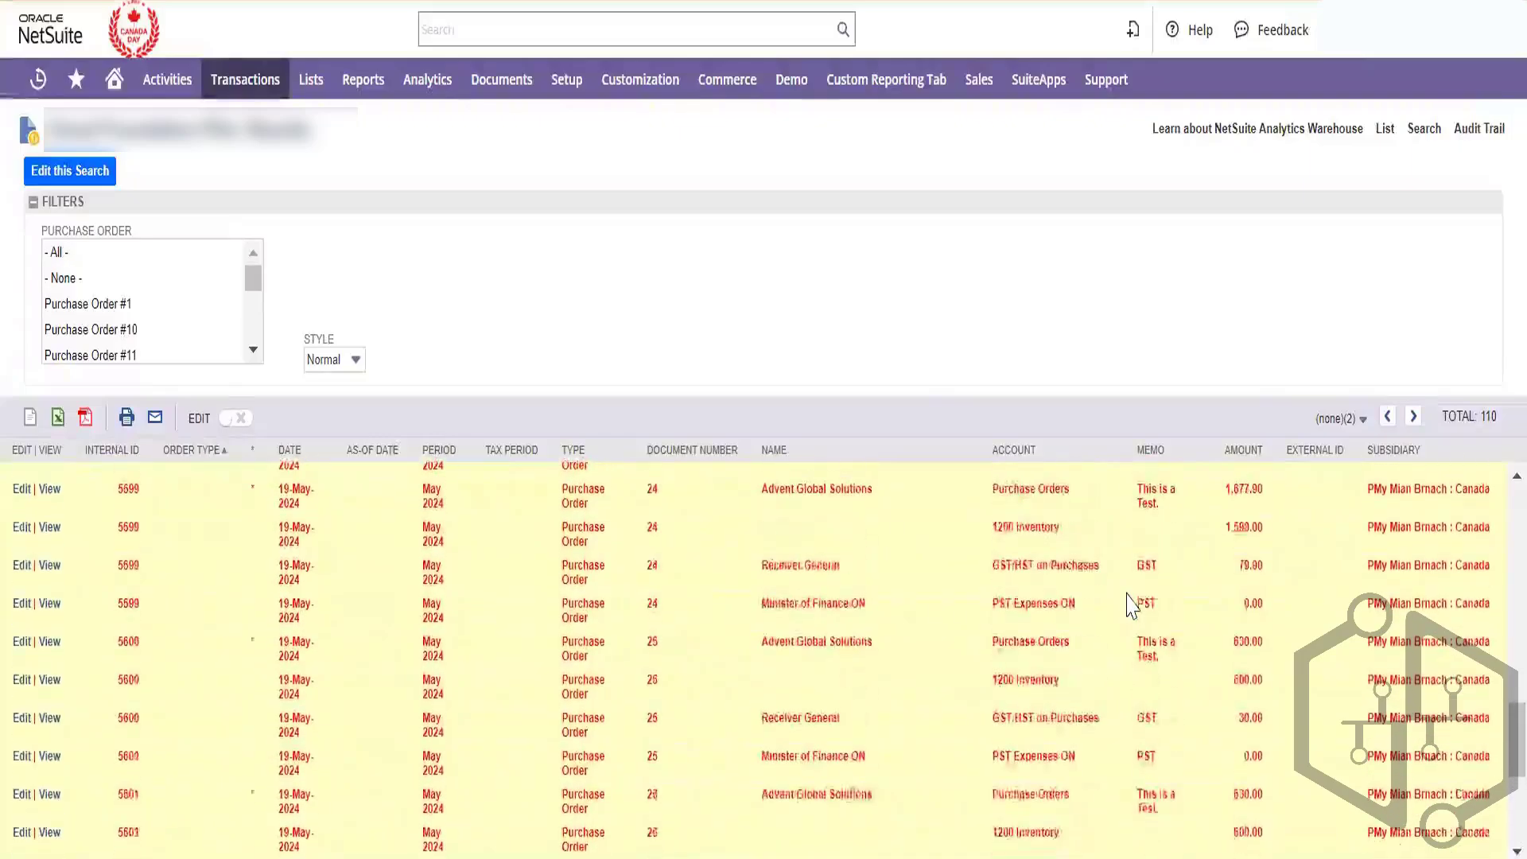
pyautogui.scroll(10, 1132, 604)
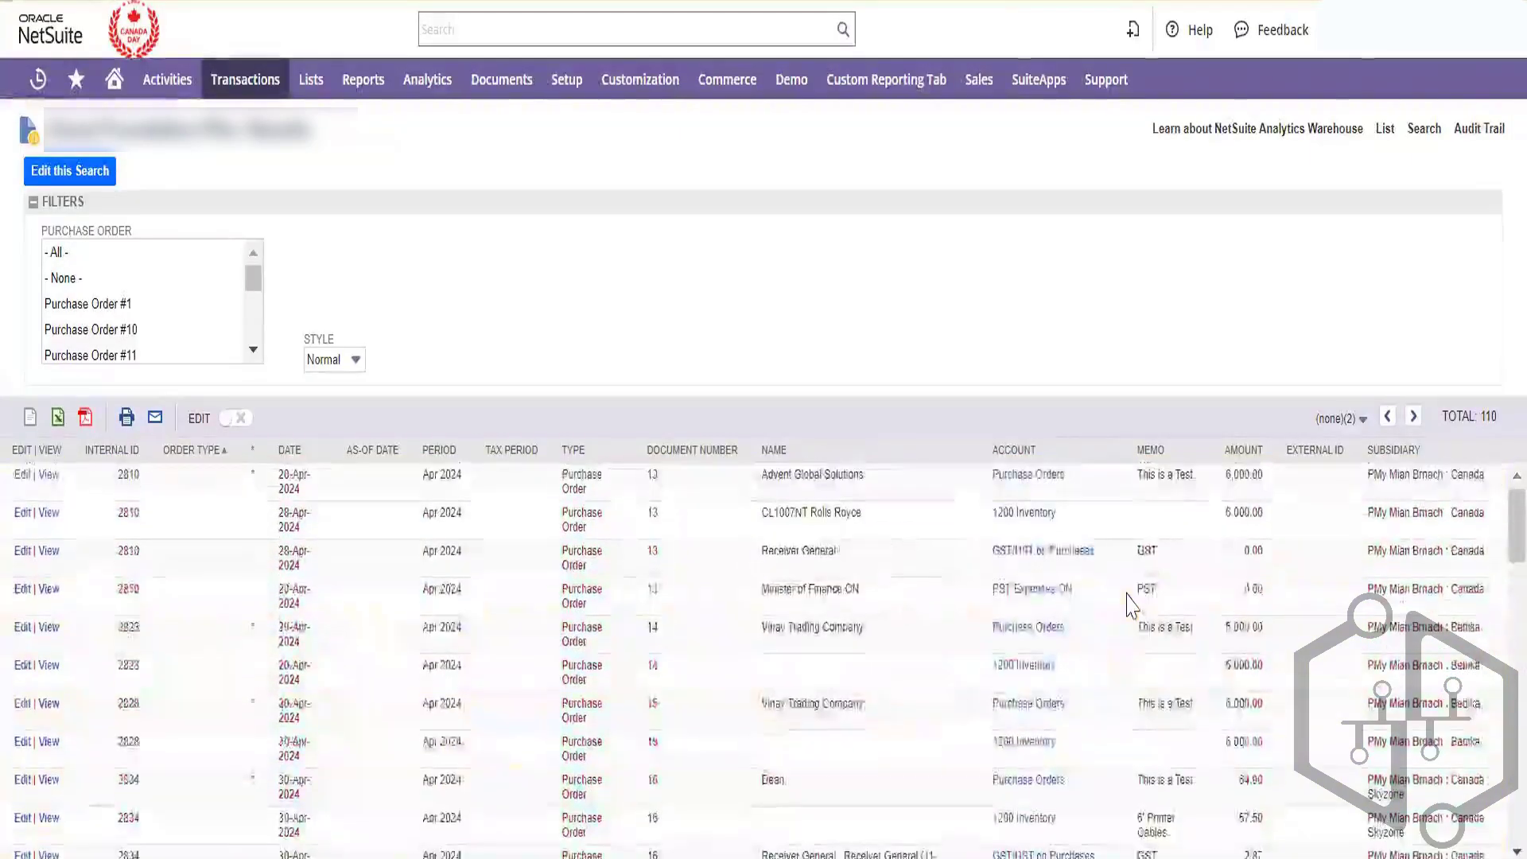
pyautogui.scroll(-7, 1132, 604)
pyautogui.scroll(6, 1133, 604)
pyautogui.scroll(-2, 1132, 604)
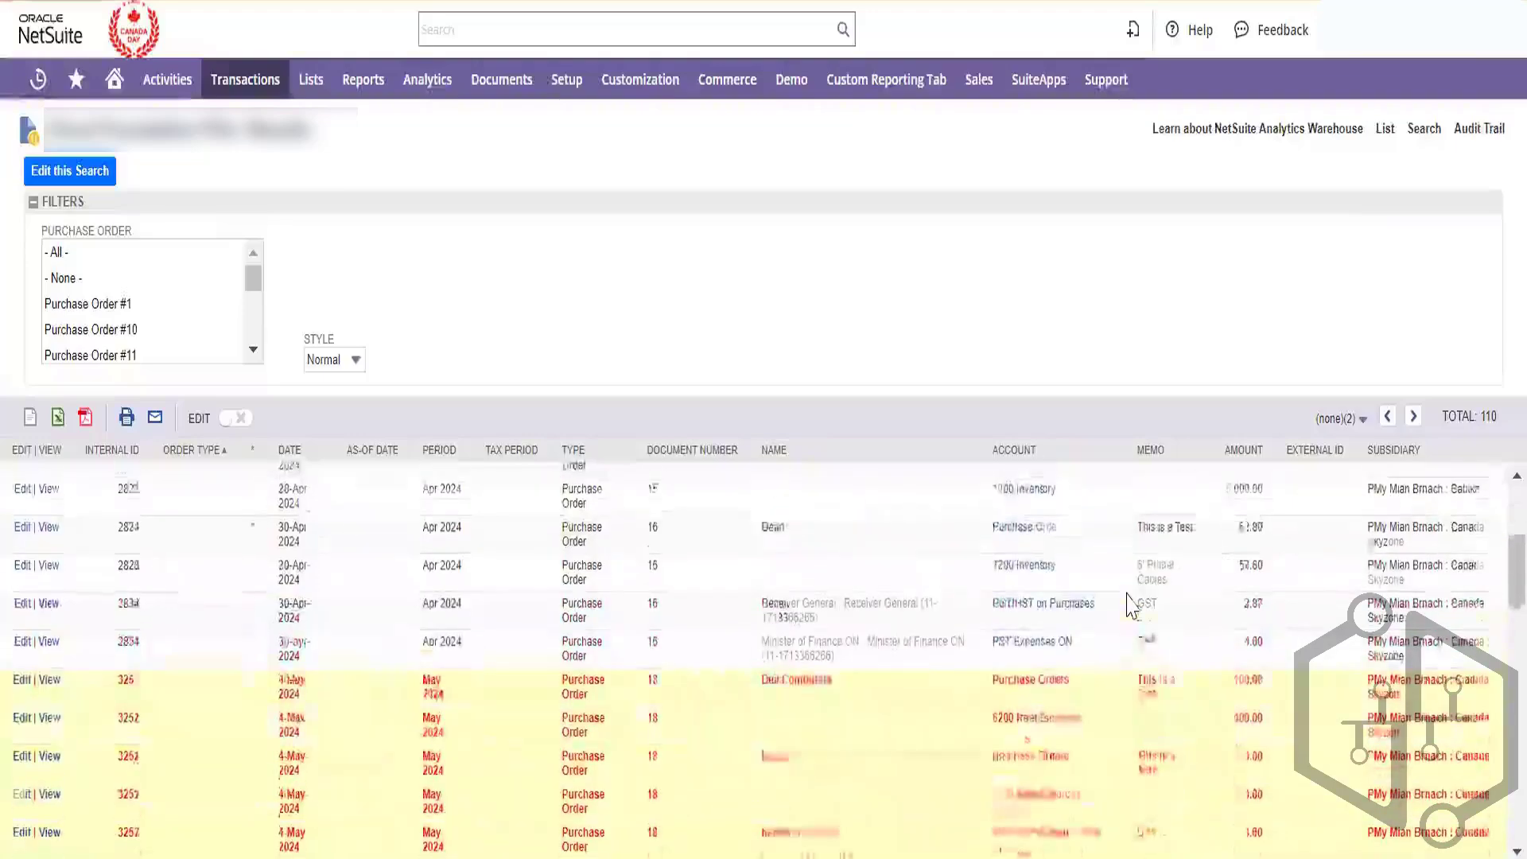
pyautogui.scroll(-3, 1132, 606)
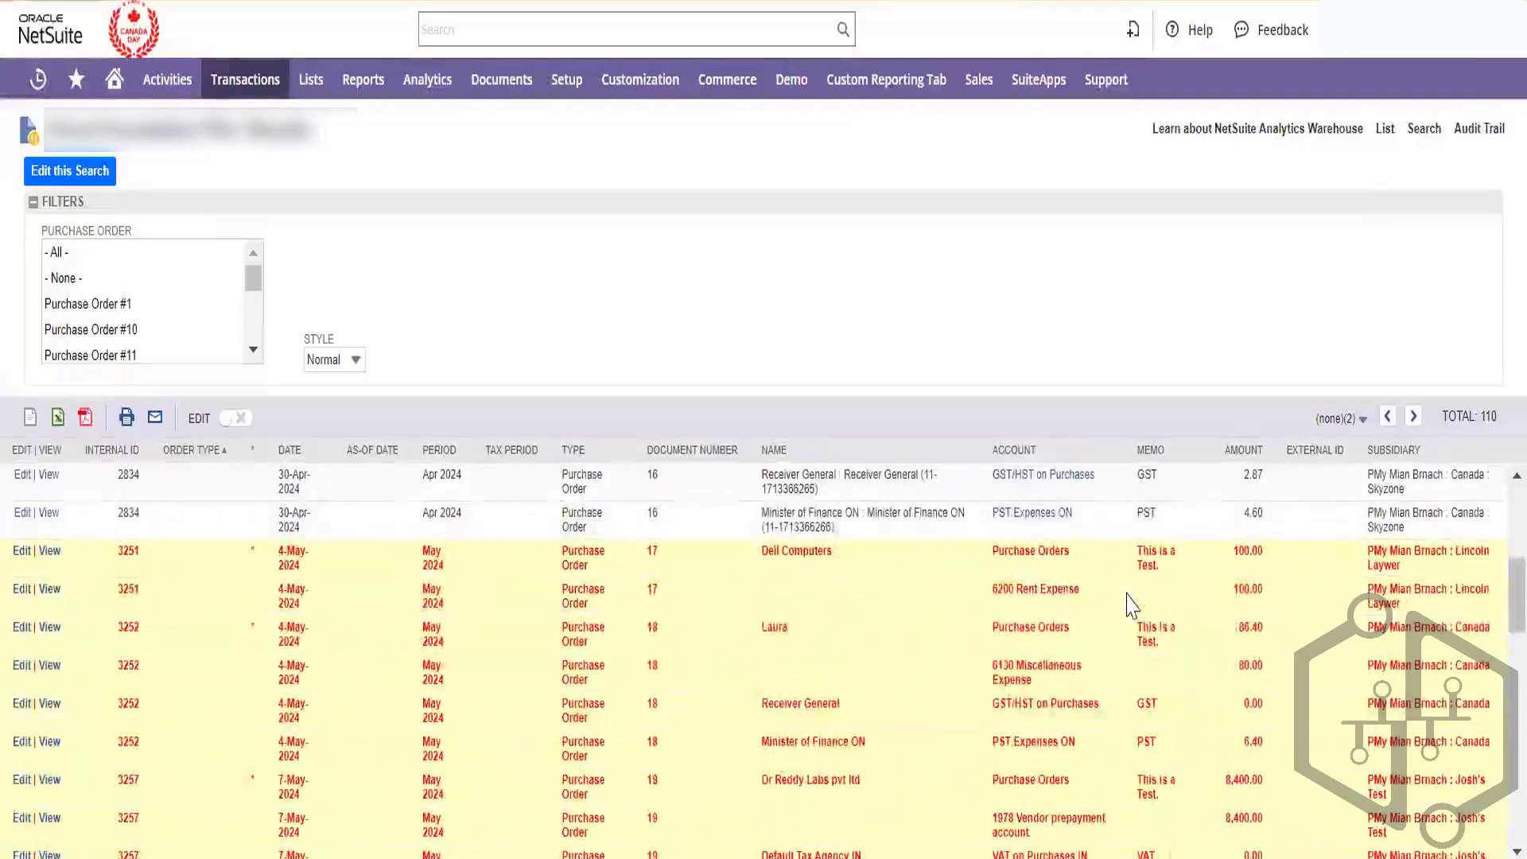
pyautogui.scroll(-4, 1132, 606)
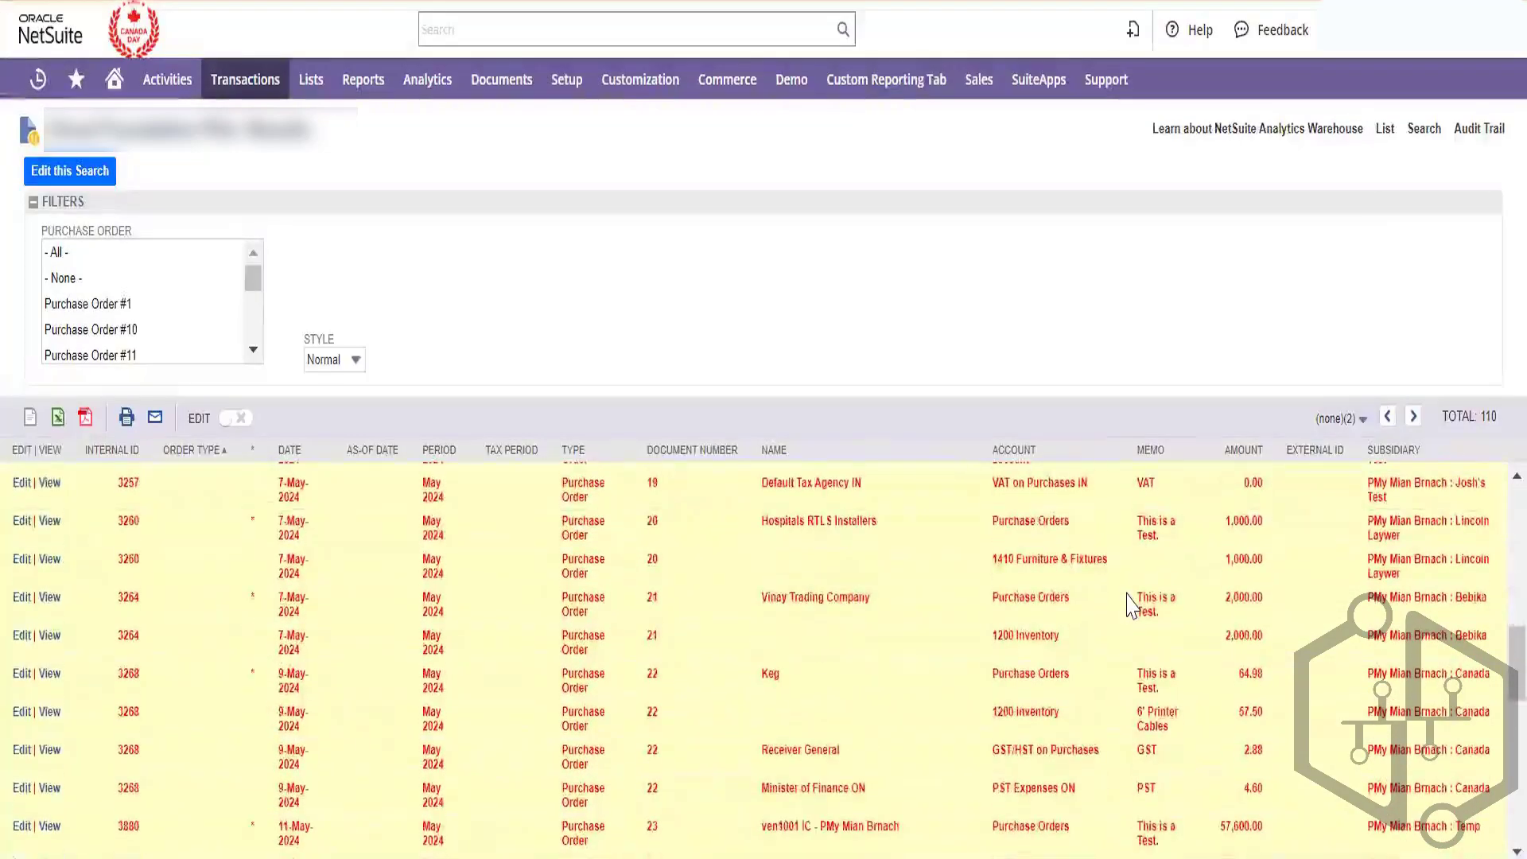
pyautogui.scroll(10, 1133, 605)
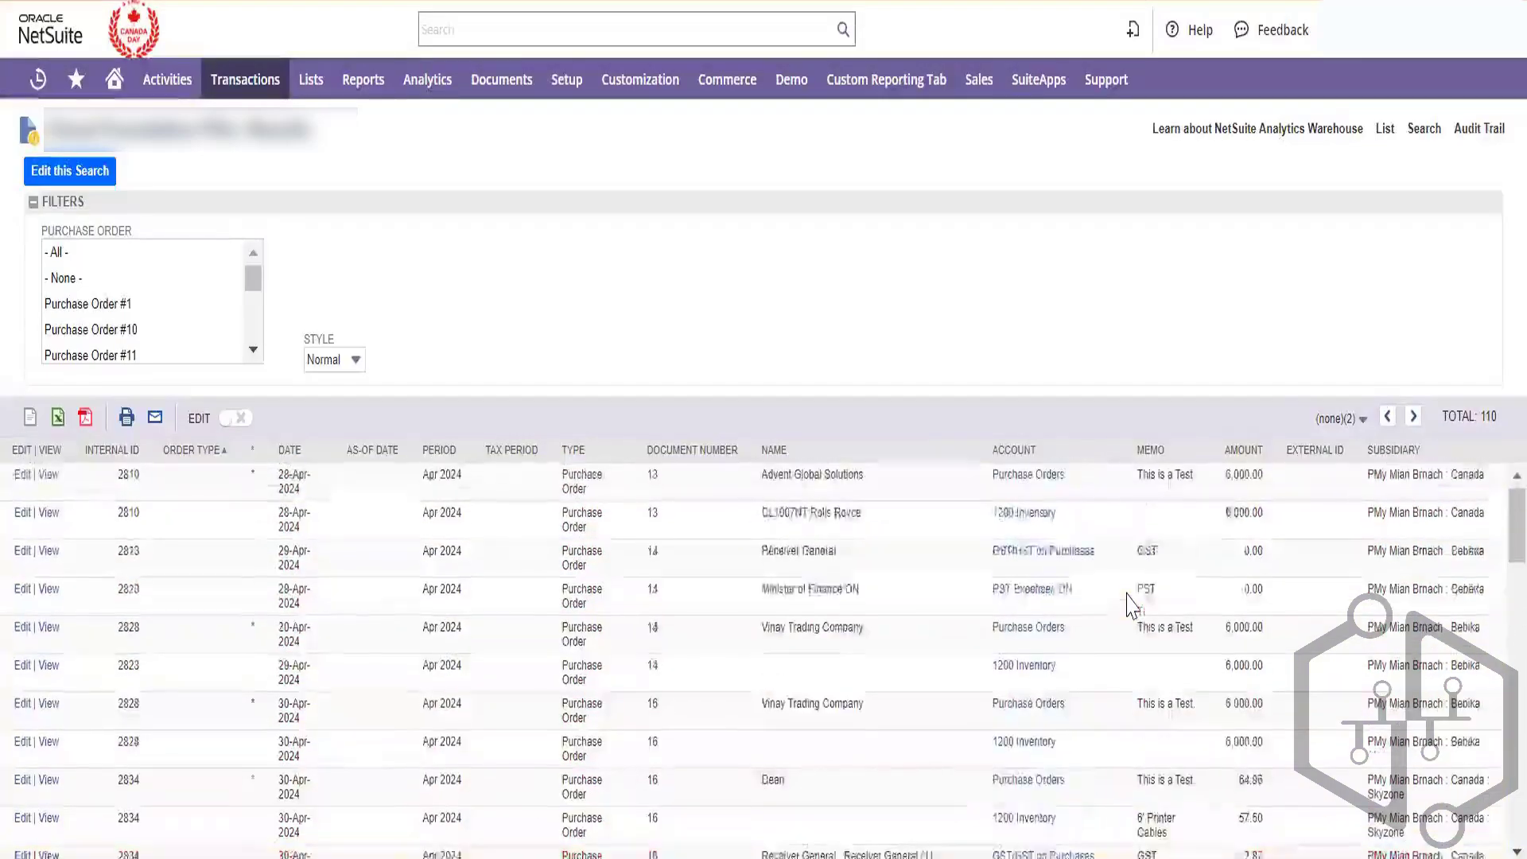
pyautogui.scroll(-15, 1132, 605)
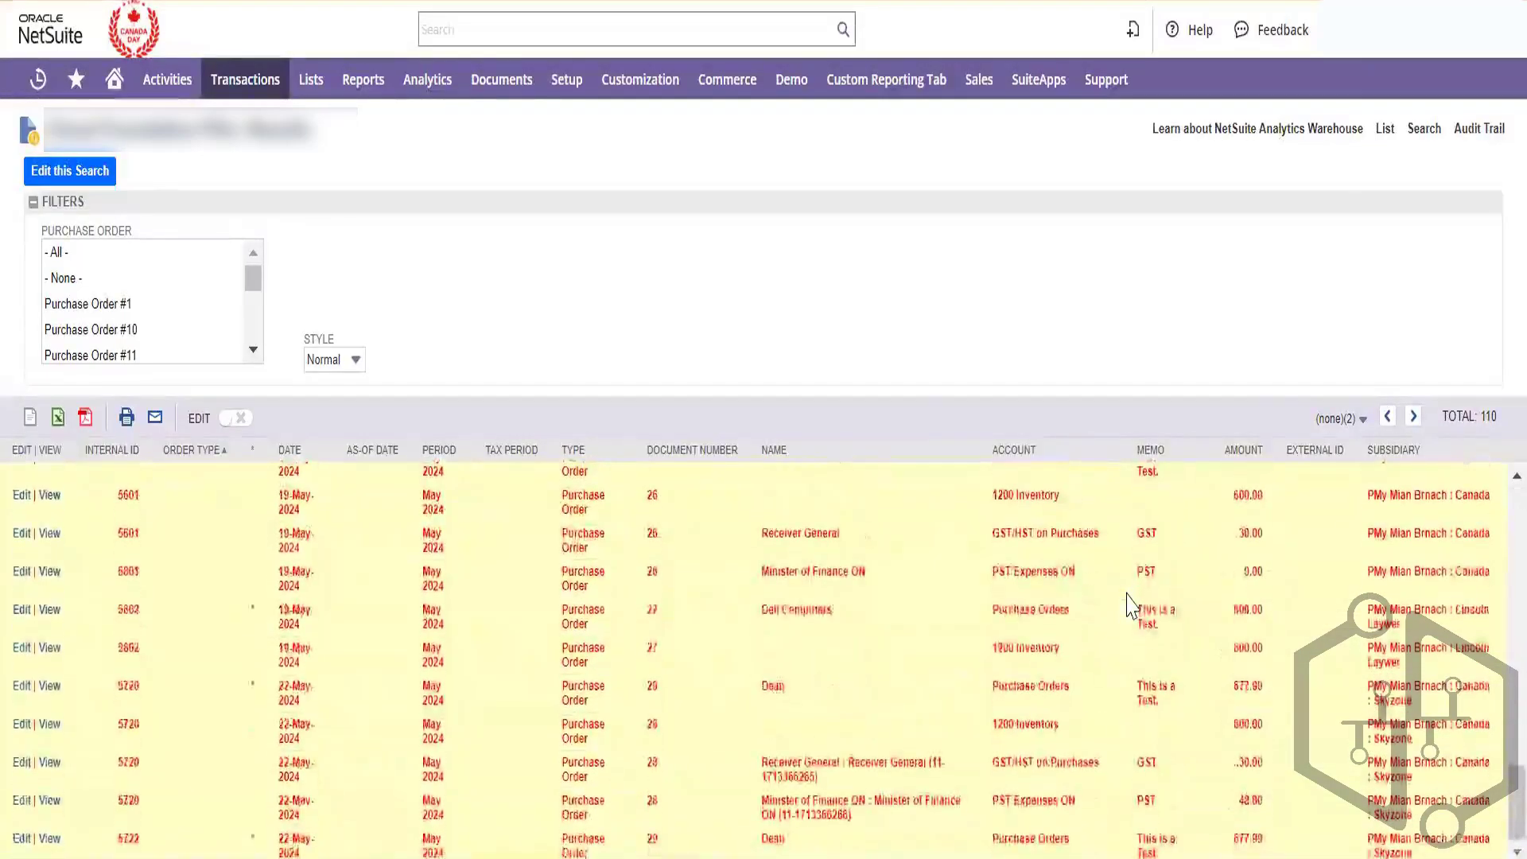
pyautogui.scroll(15, 1132, 606)
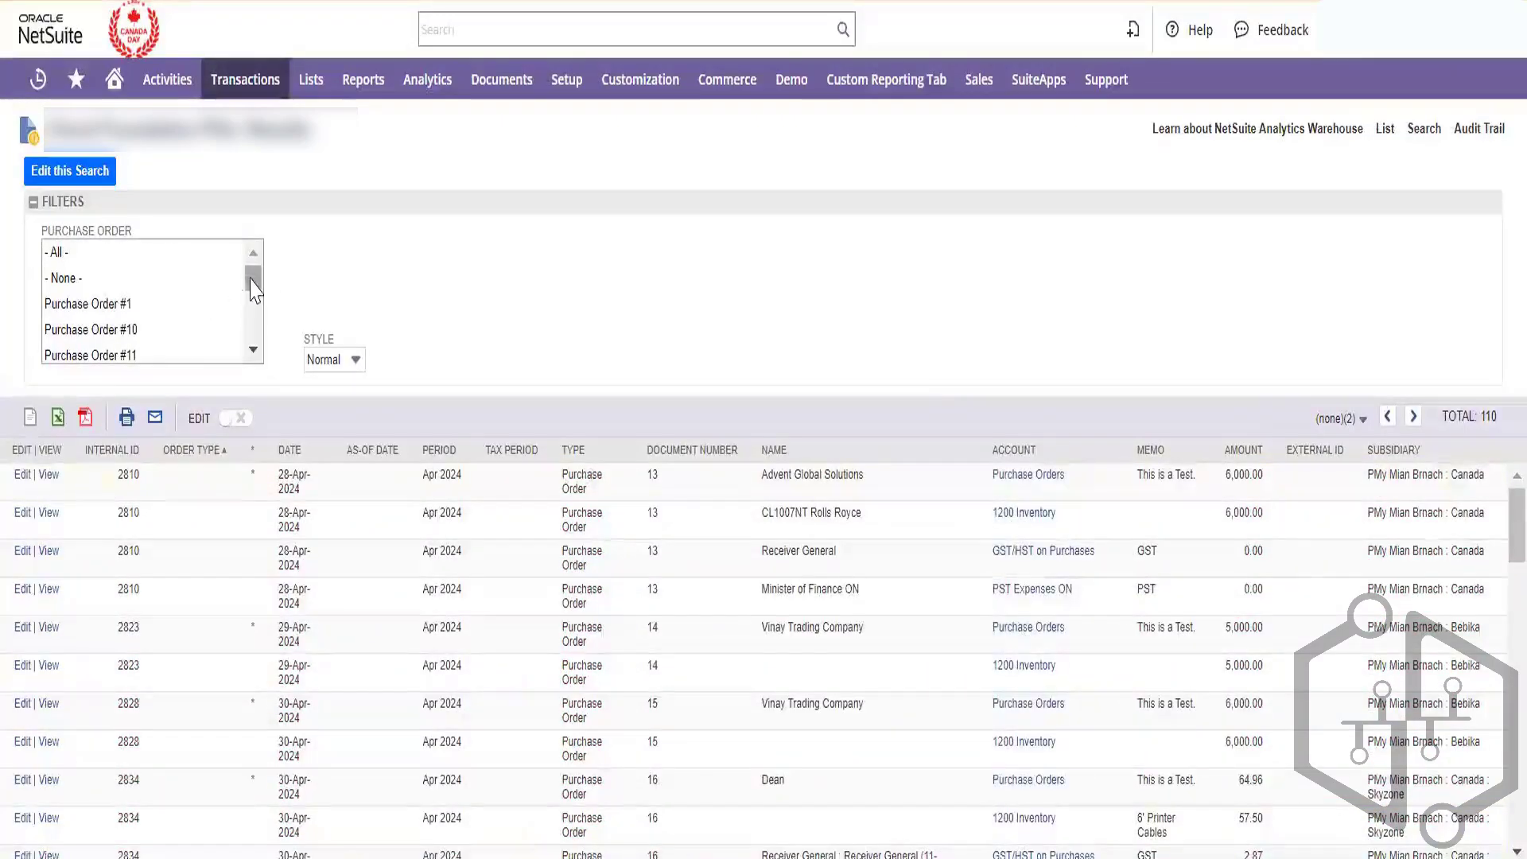
# - Filter the results to two consecutive purchase orders using the Purchase Order filter, and close the analytics promotion
pyautogui.moveTo(250, 279); pyautogui.dragTo(251, 283)
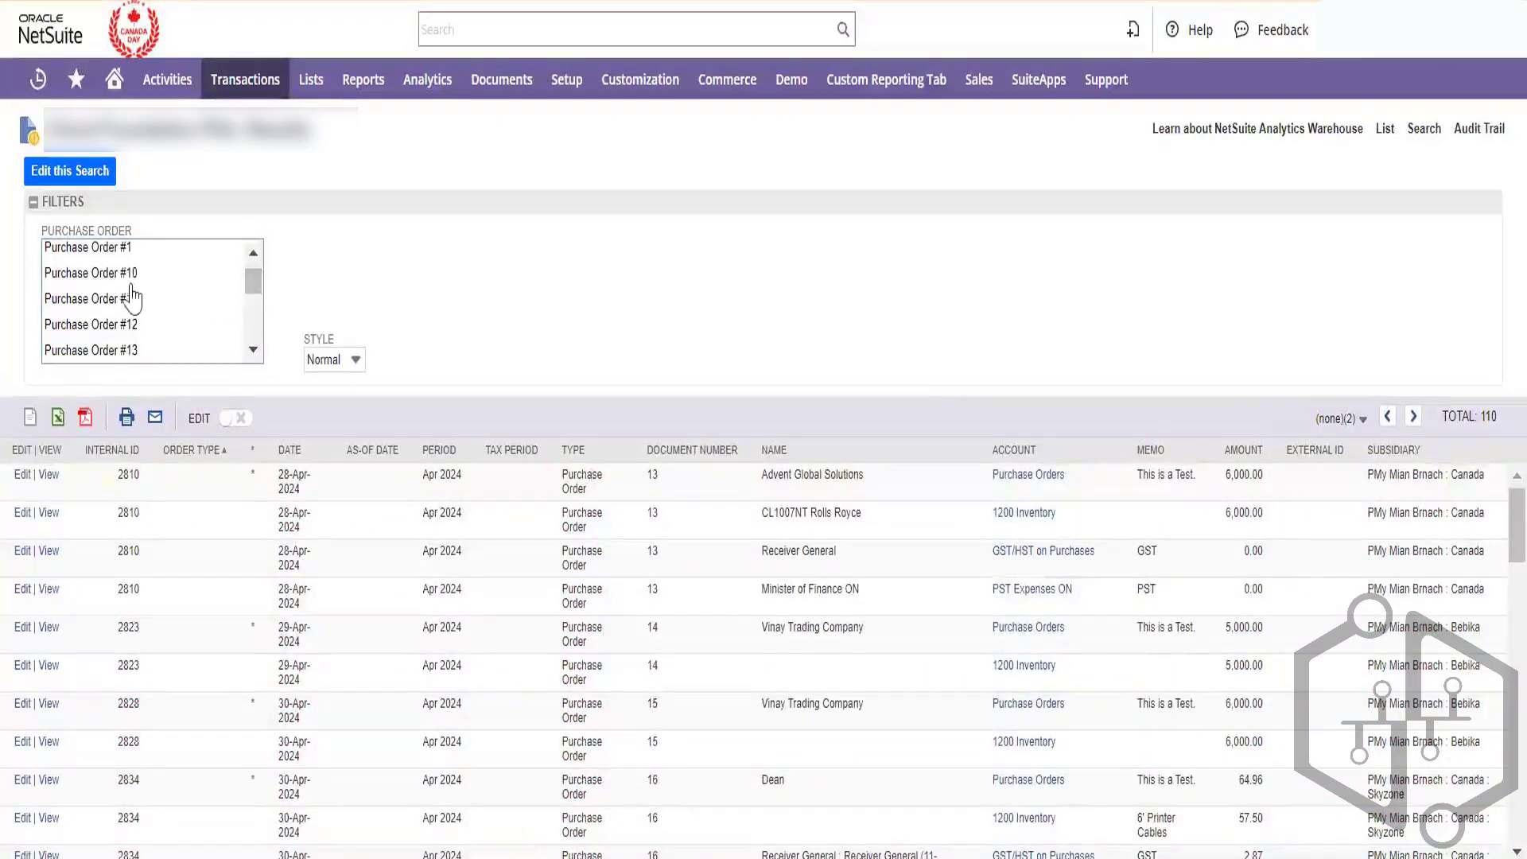
pyautogui.click(176, 302)
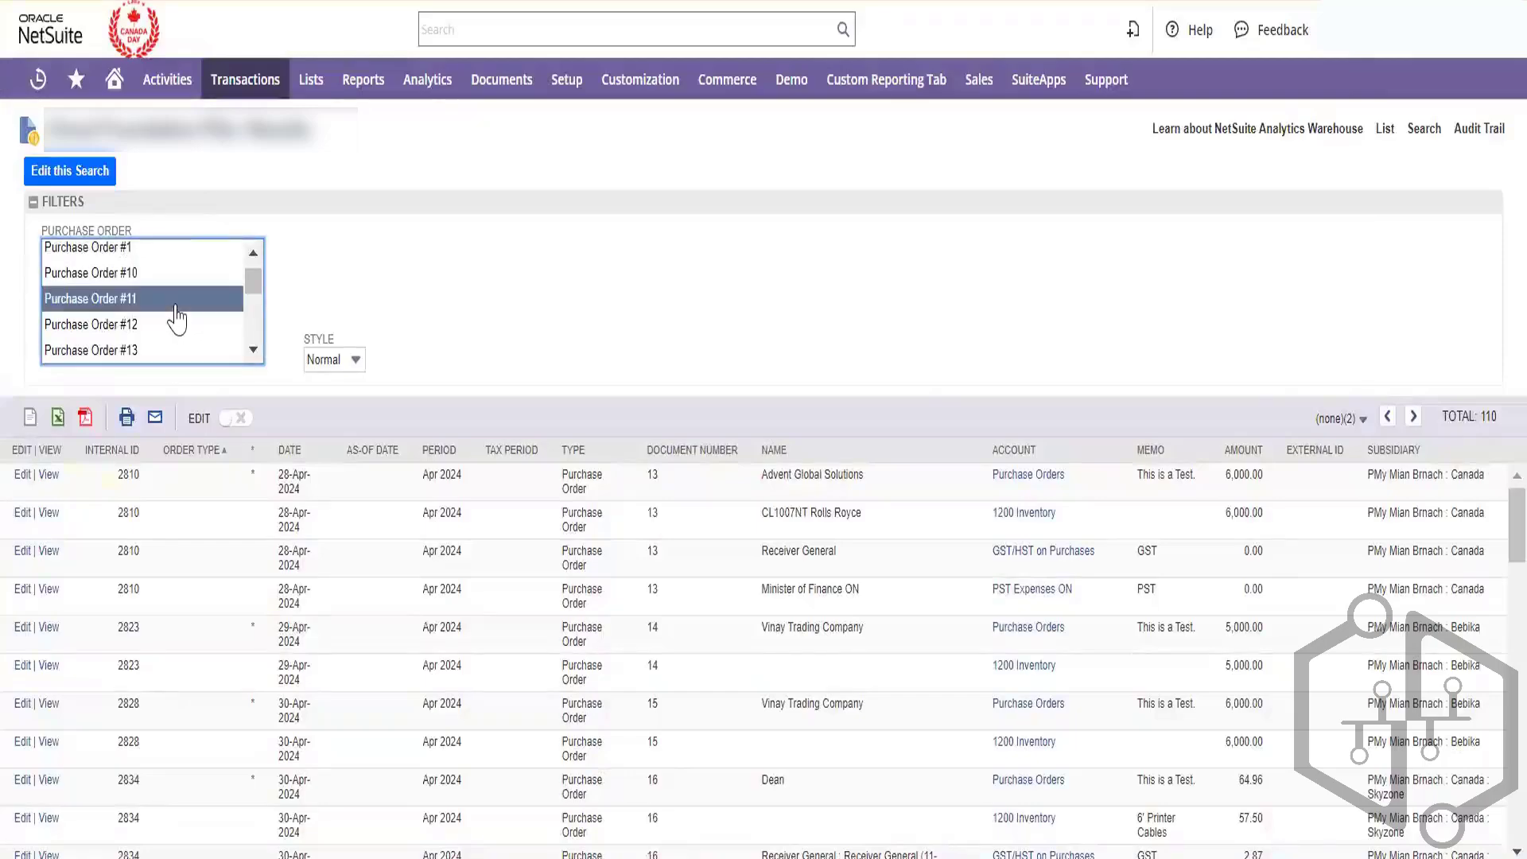
pyautogui.keyDown('ctrl'); pyautogui.click(176, 326); pyautogui.keyUp('ctrl')
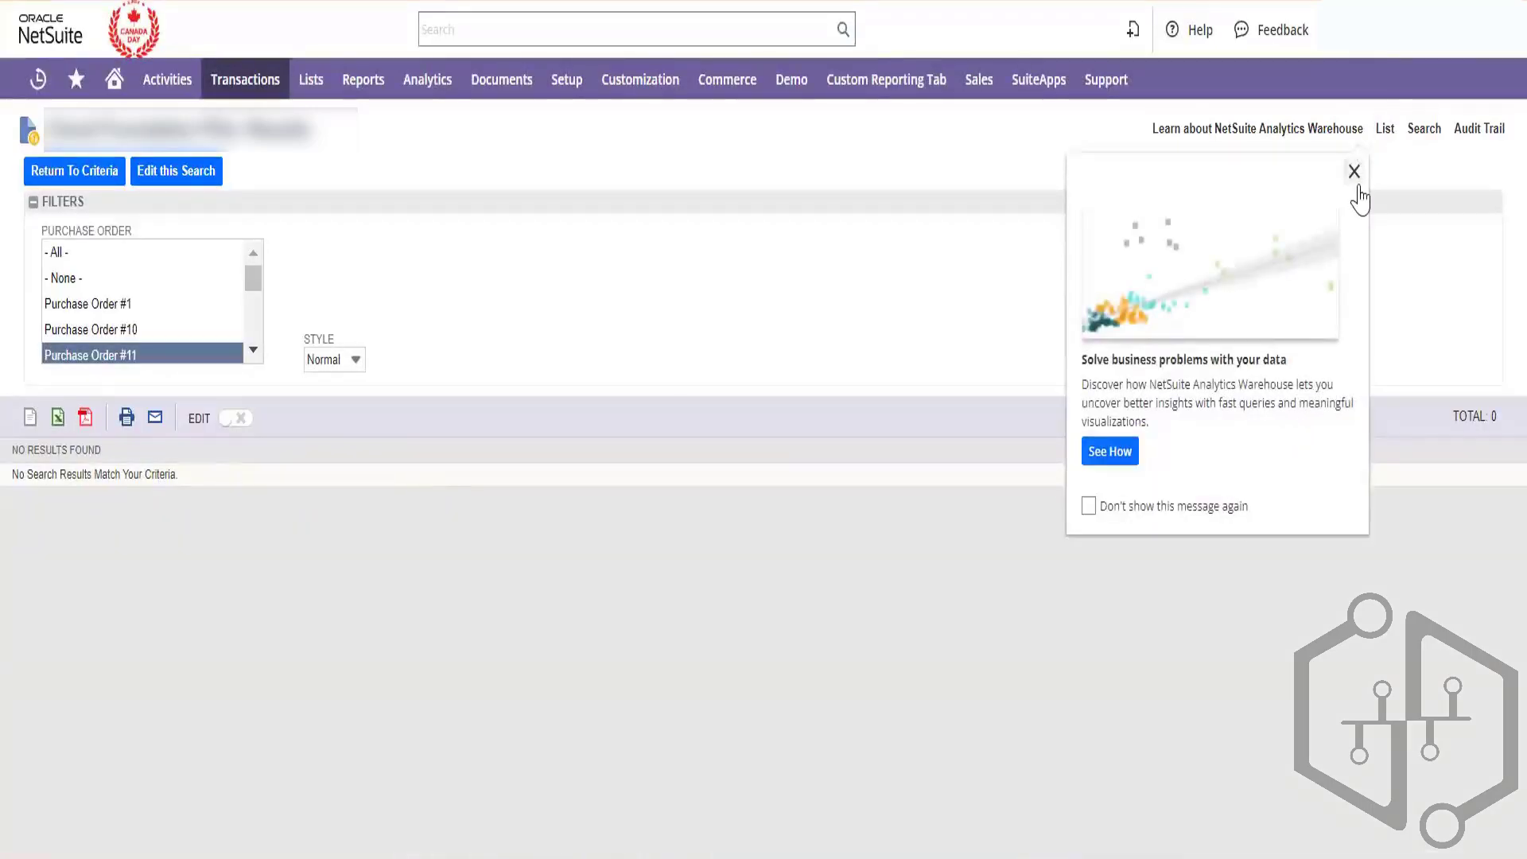
pyautogui.click(1353, 172)
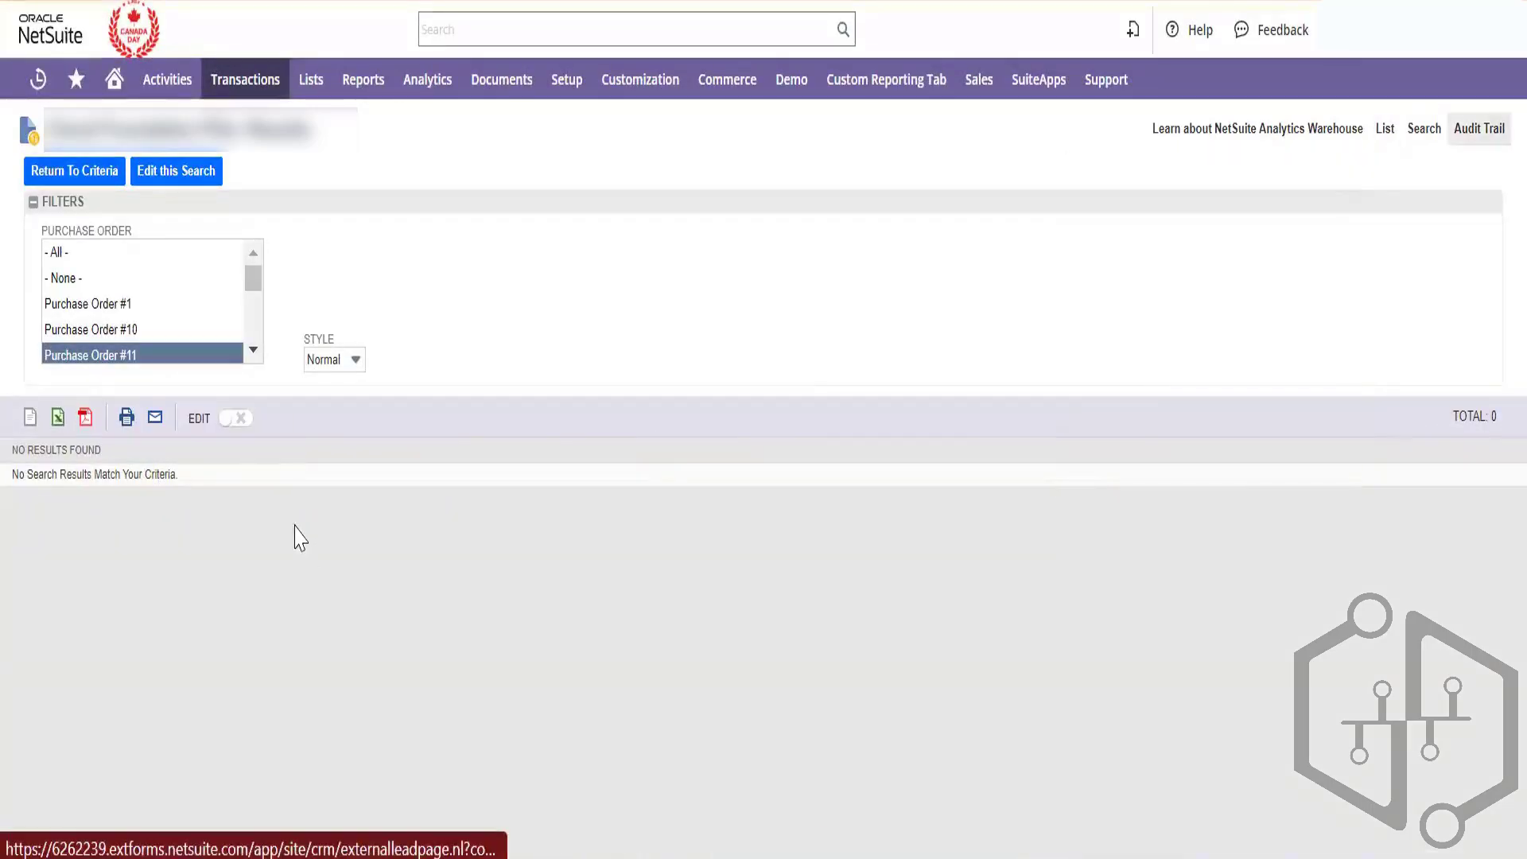
# - Narrow the Purchase Order filter to only the second of the two selected orders
pyautogui.click(256, 352)
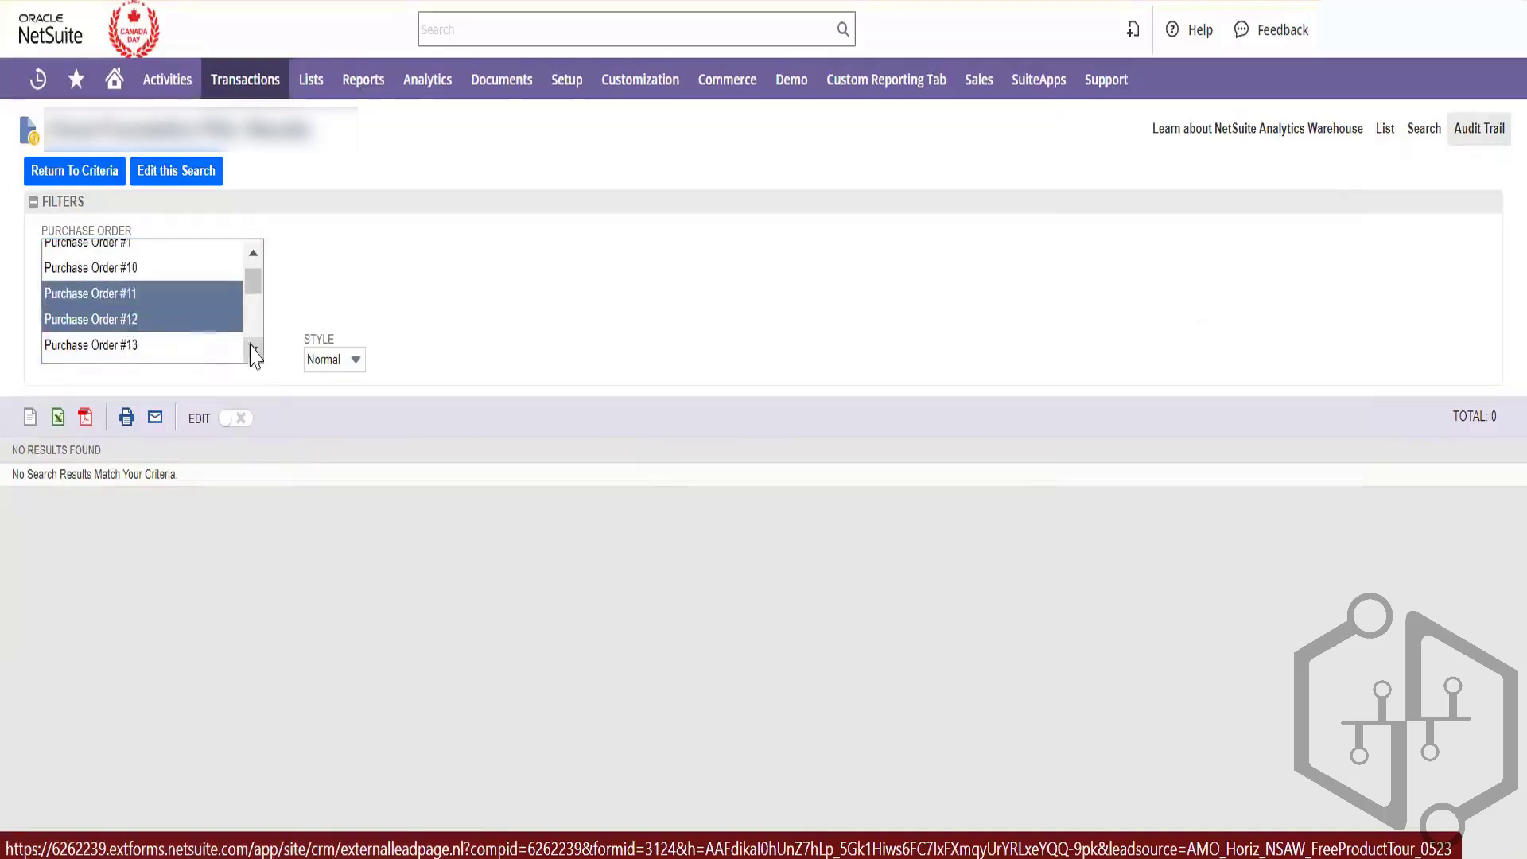
pyautogui.click(213, 318)
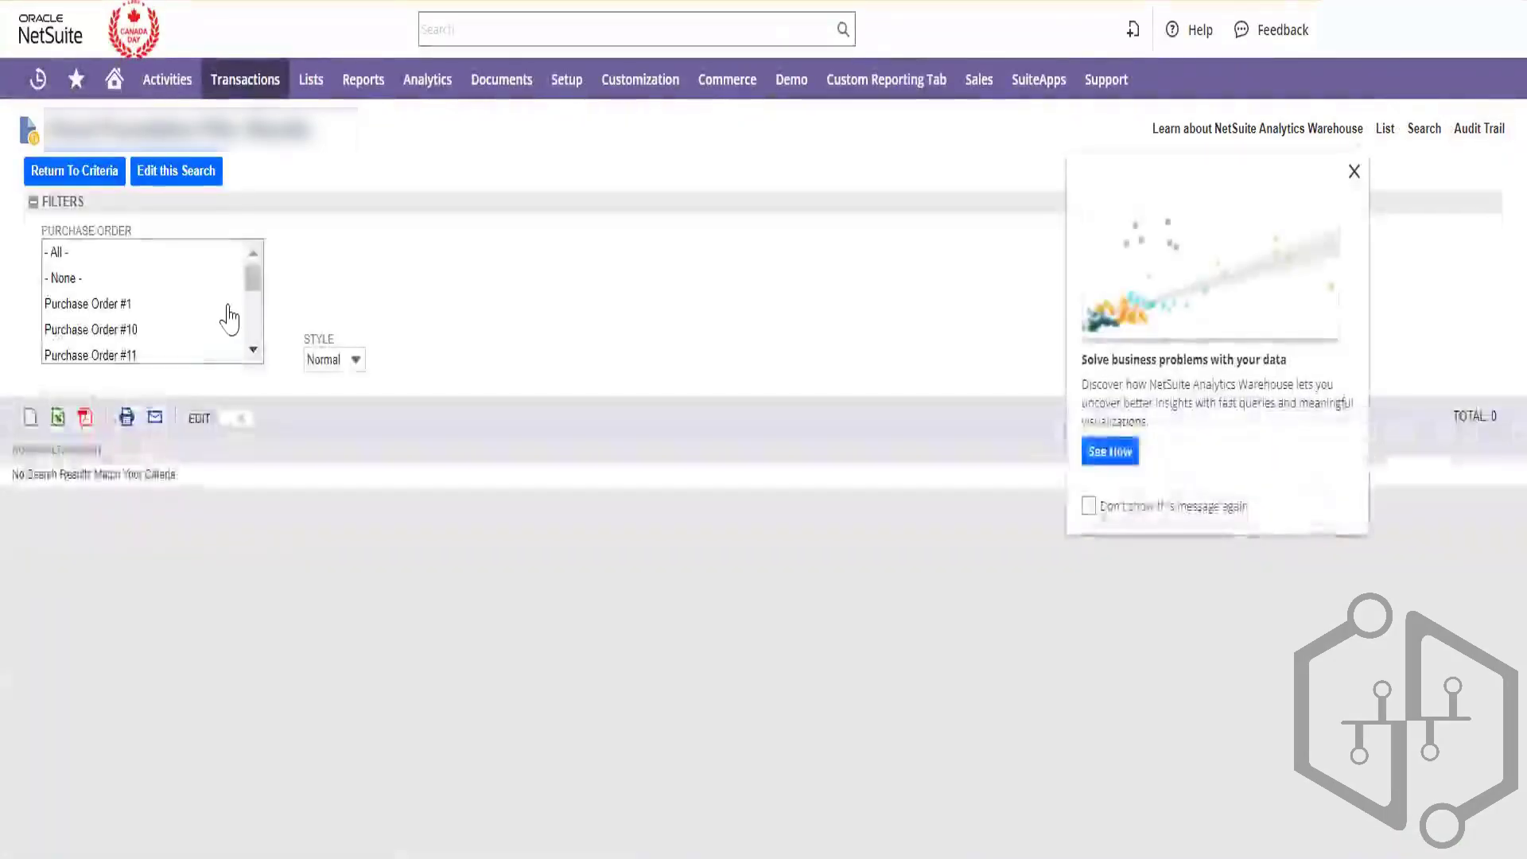
pyautogui.moveTo(249, 284); pyautogui.dragTo(253, 294)
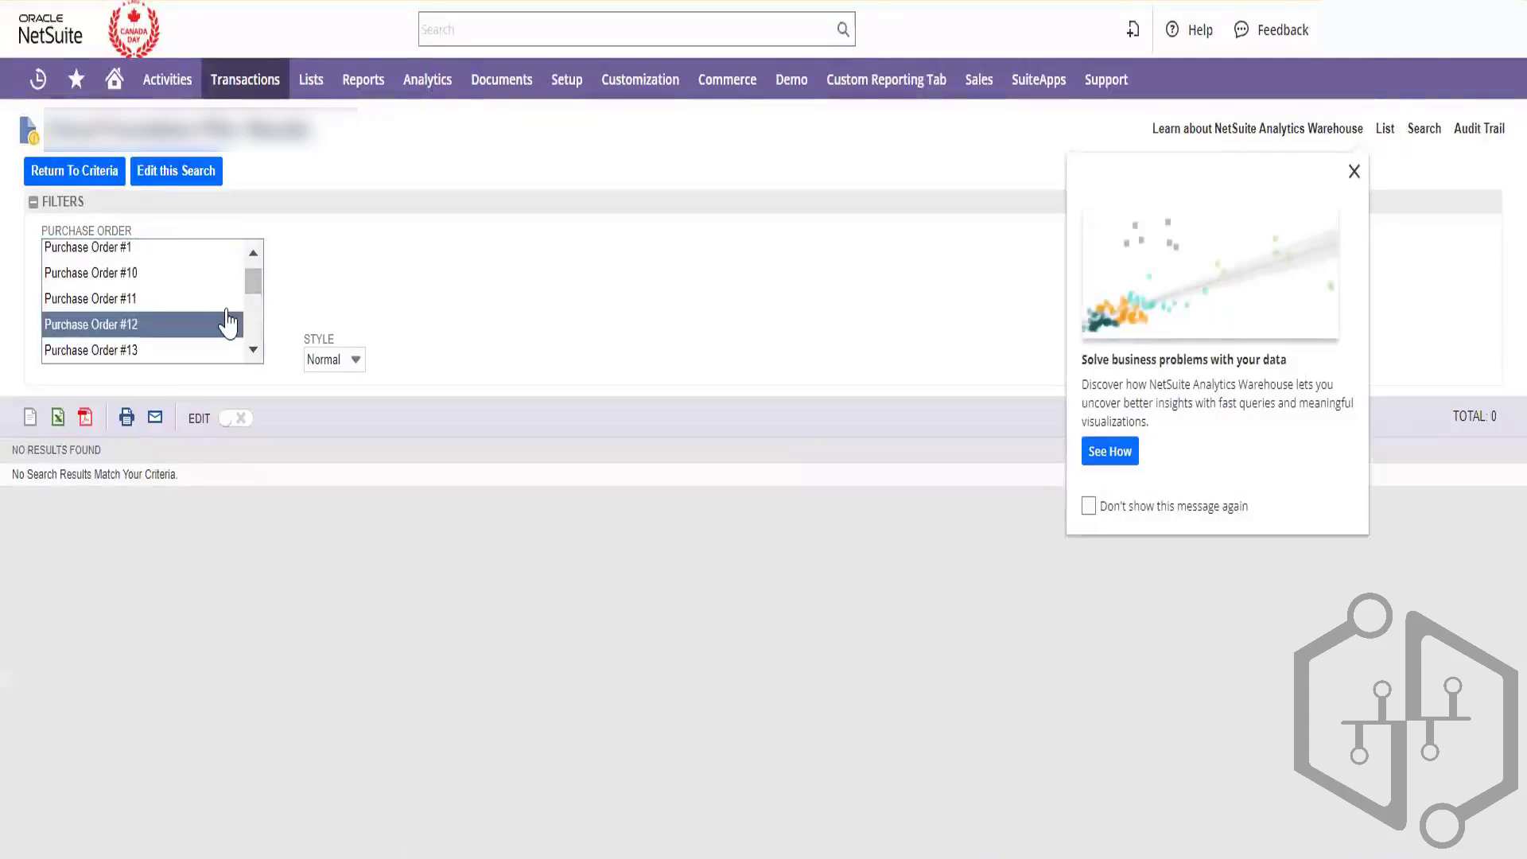
# - Clear the remaining selected order and set the Purchase Order filter to All
pyautogui.click(218, 326)
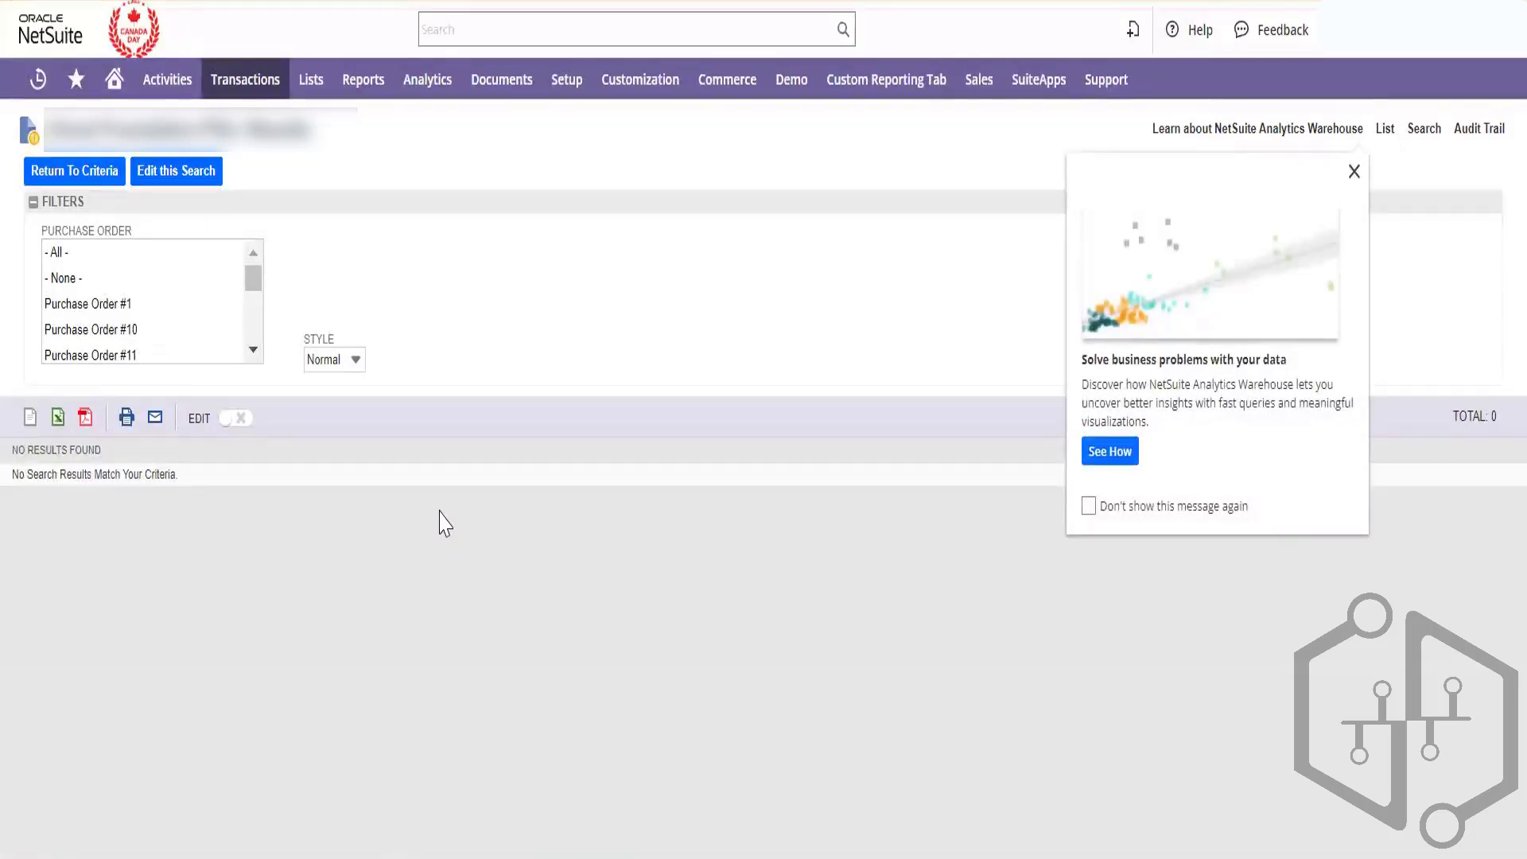
pyautogui.click(1353, 171)
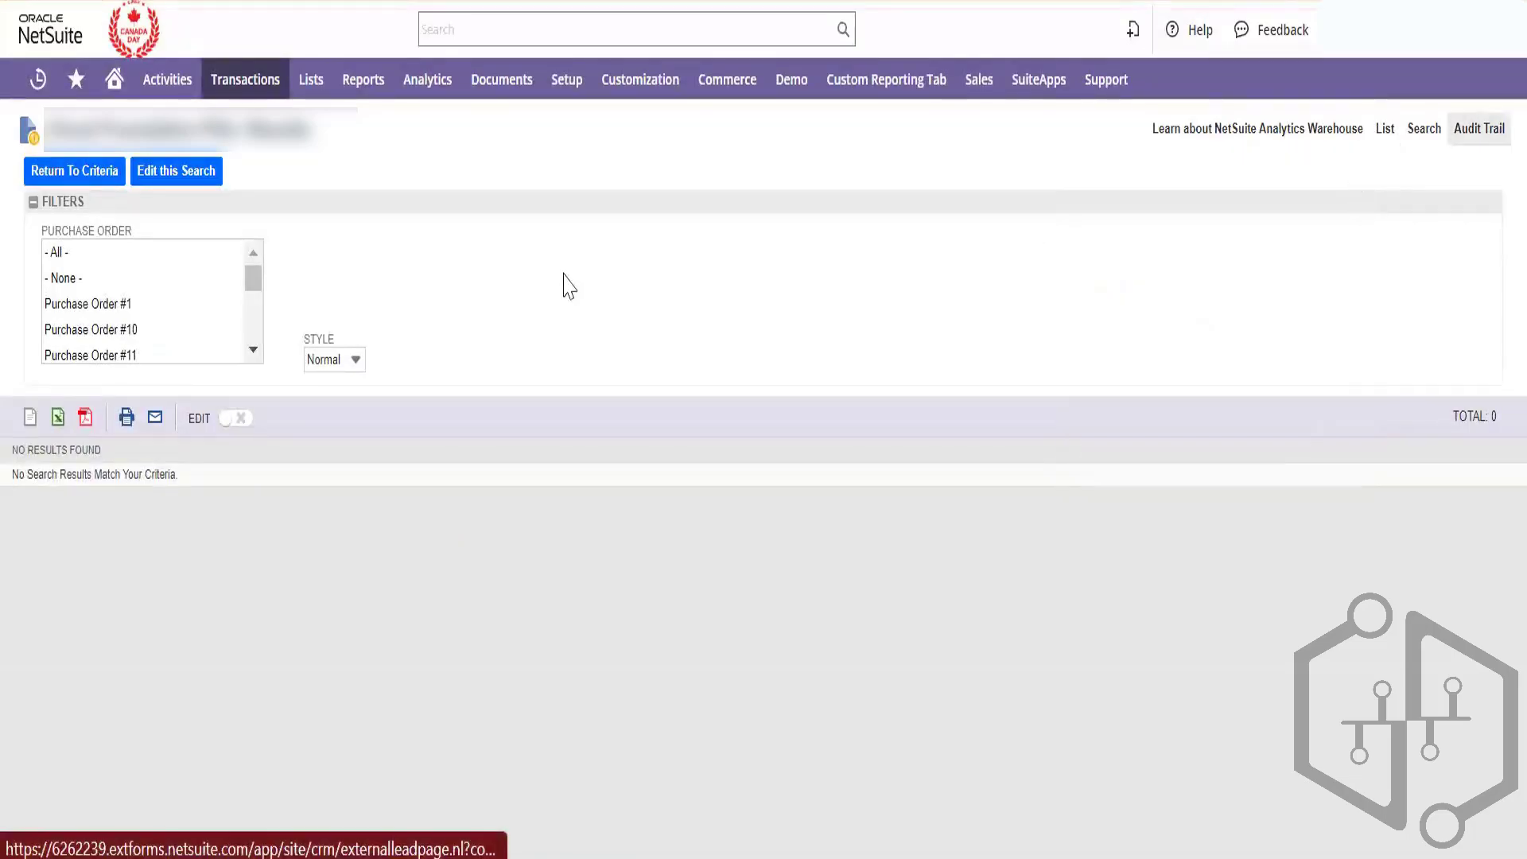
pyautogui.click(135, 252)
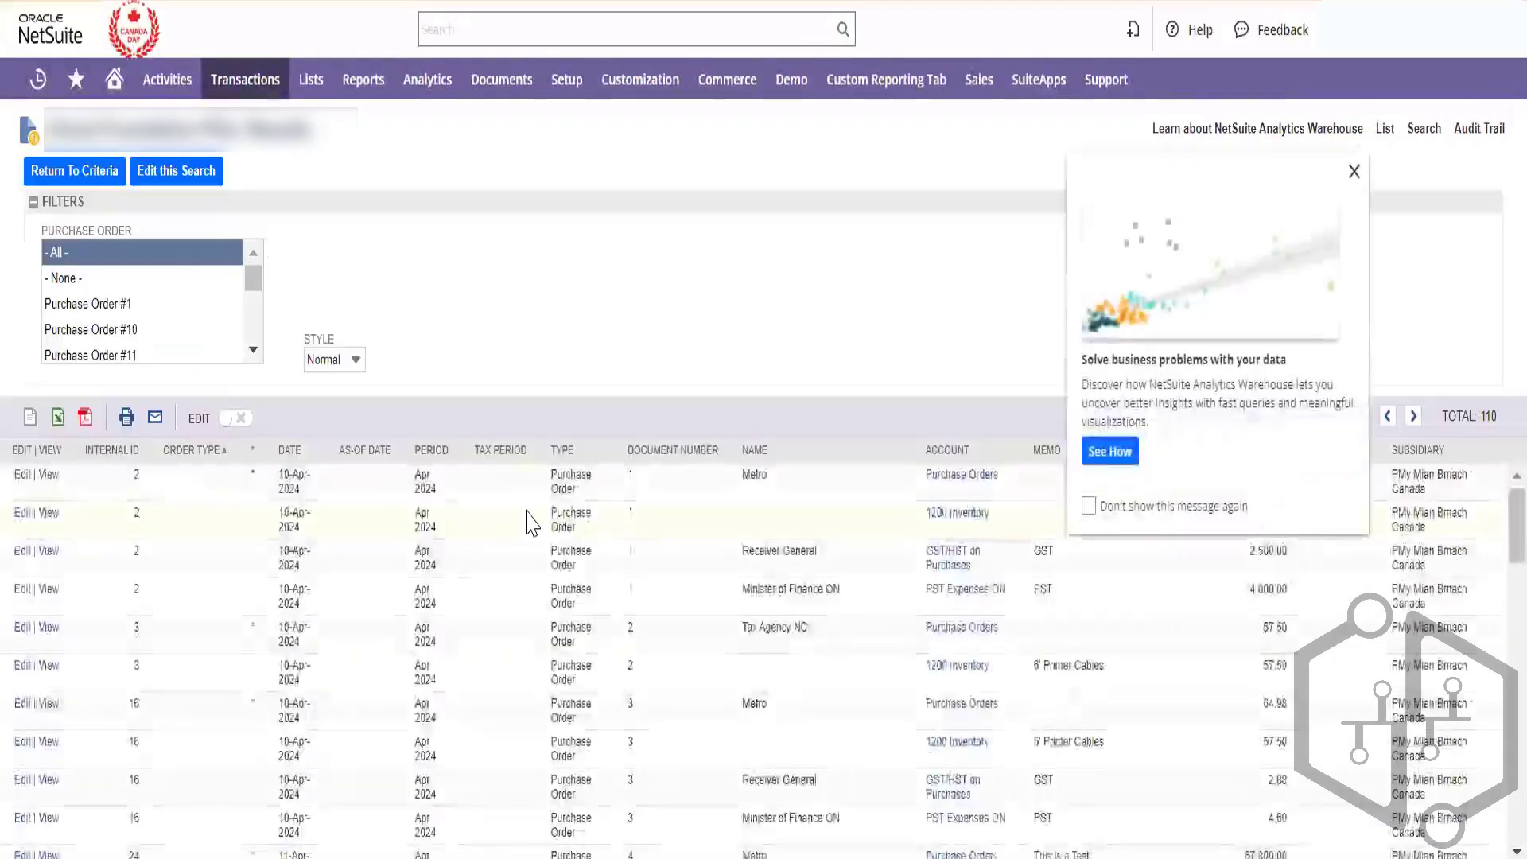
# - Close the analytics promotion over the results and open the Home dashboard in a new tab
pyautogui.scroll(-2, 531, 522)
pyautogui.click(1354, 171)
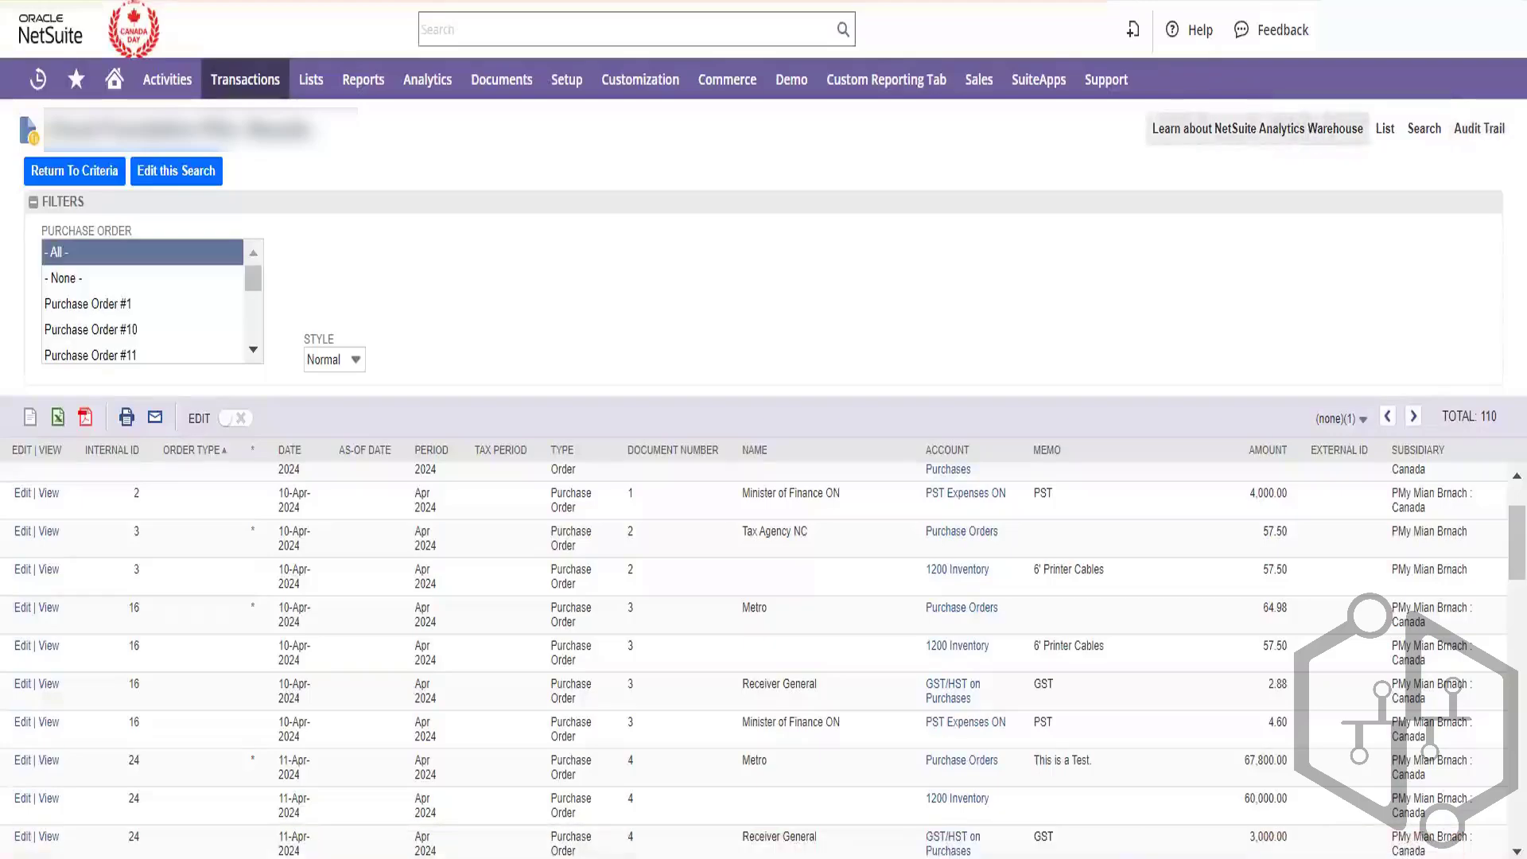
pyautogui.moveTo(114, 80)
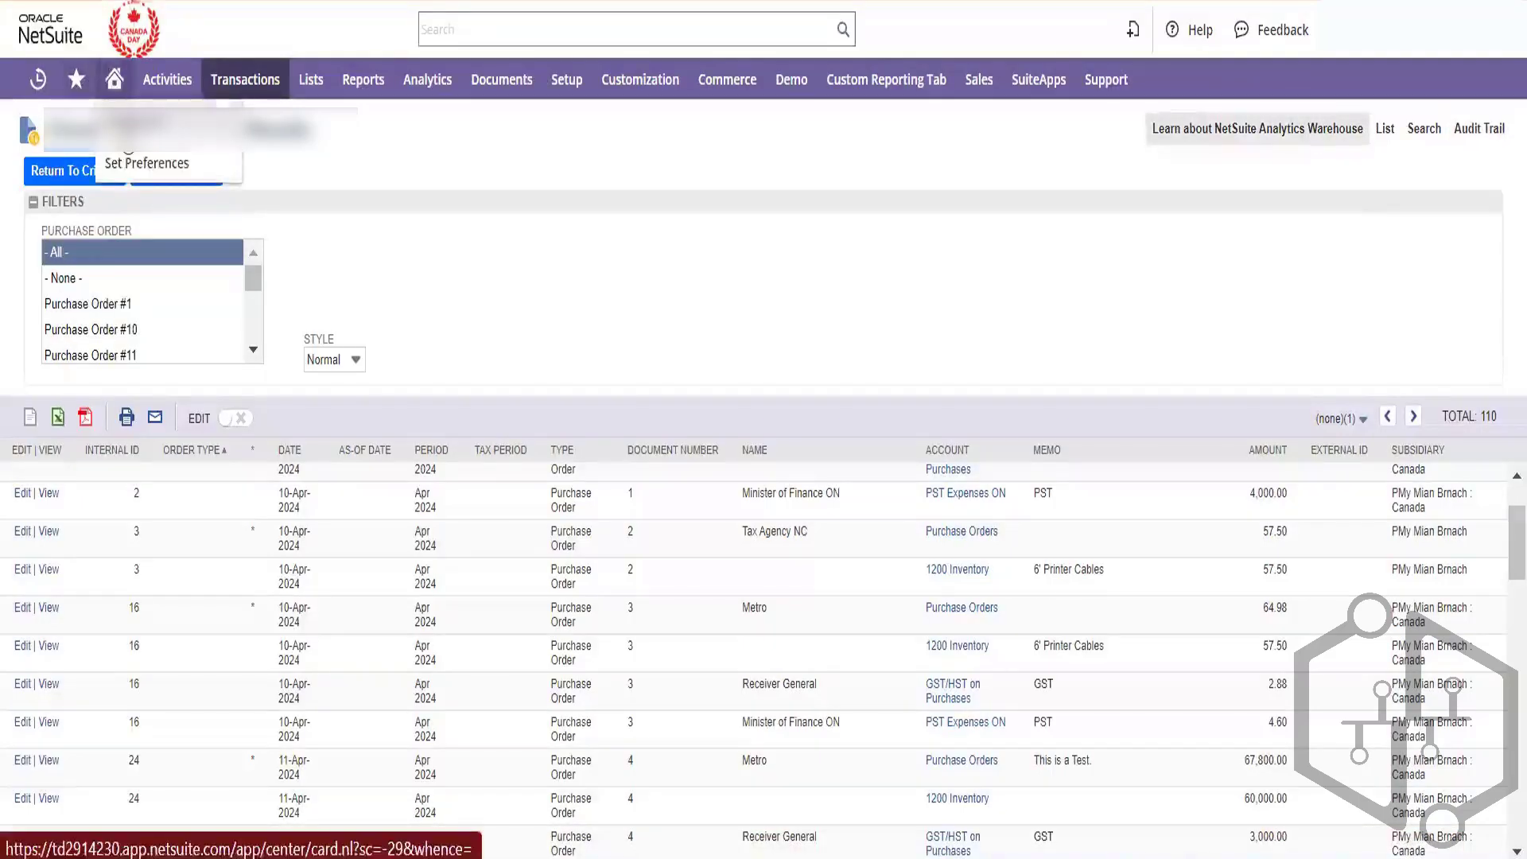
pyautogui.rightClick(125, 134)
pyautogui.click(147, 160)
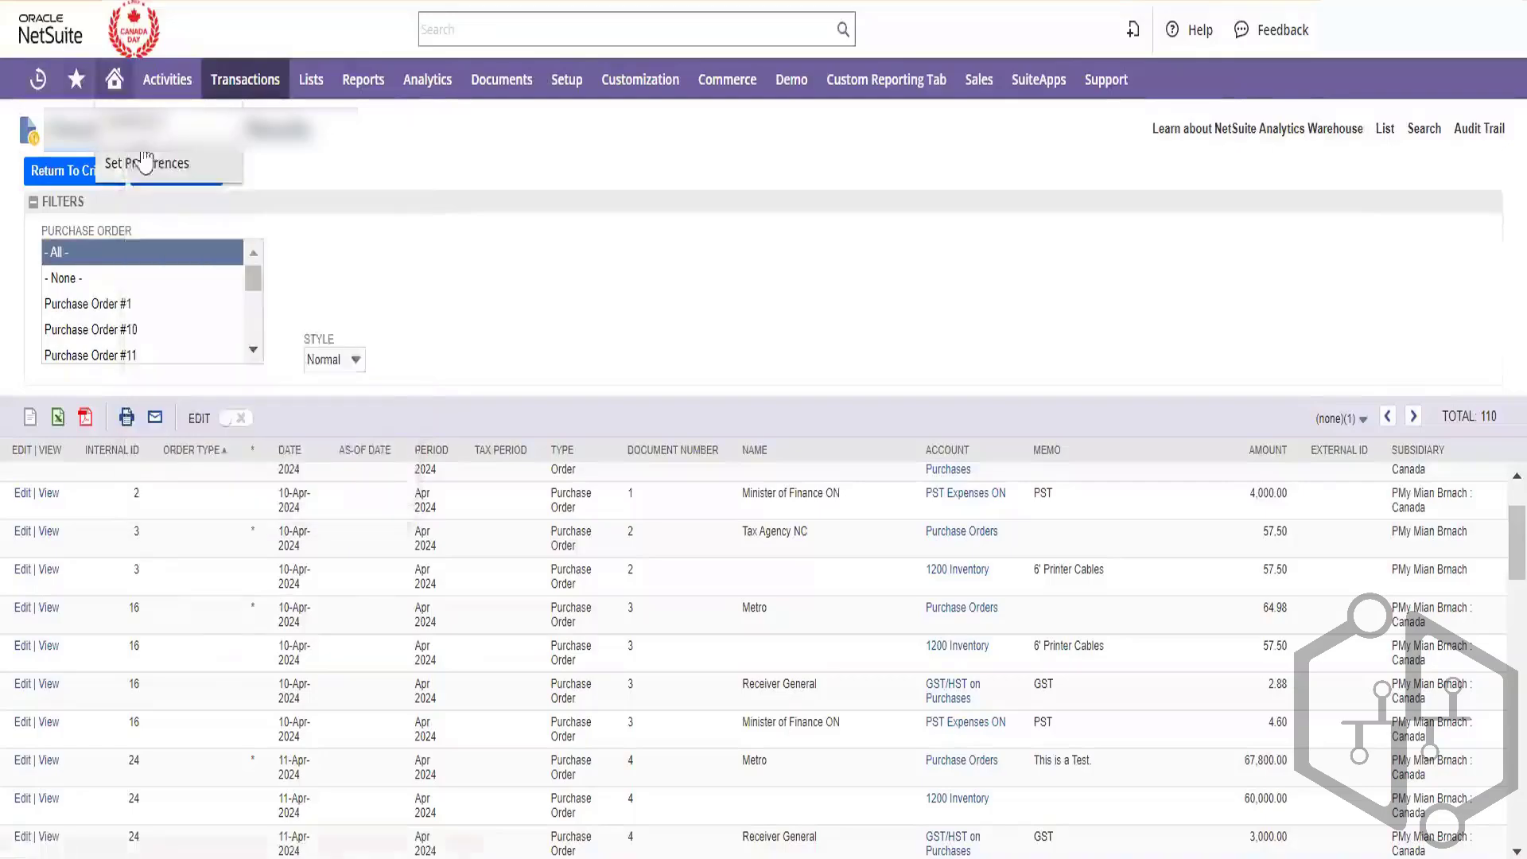
pyautogui.hotkey('ctrl', 'Tab')
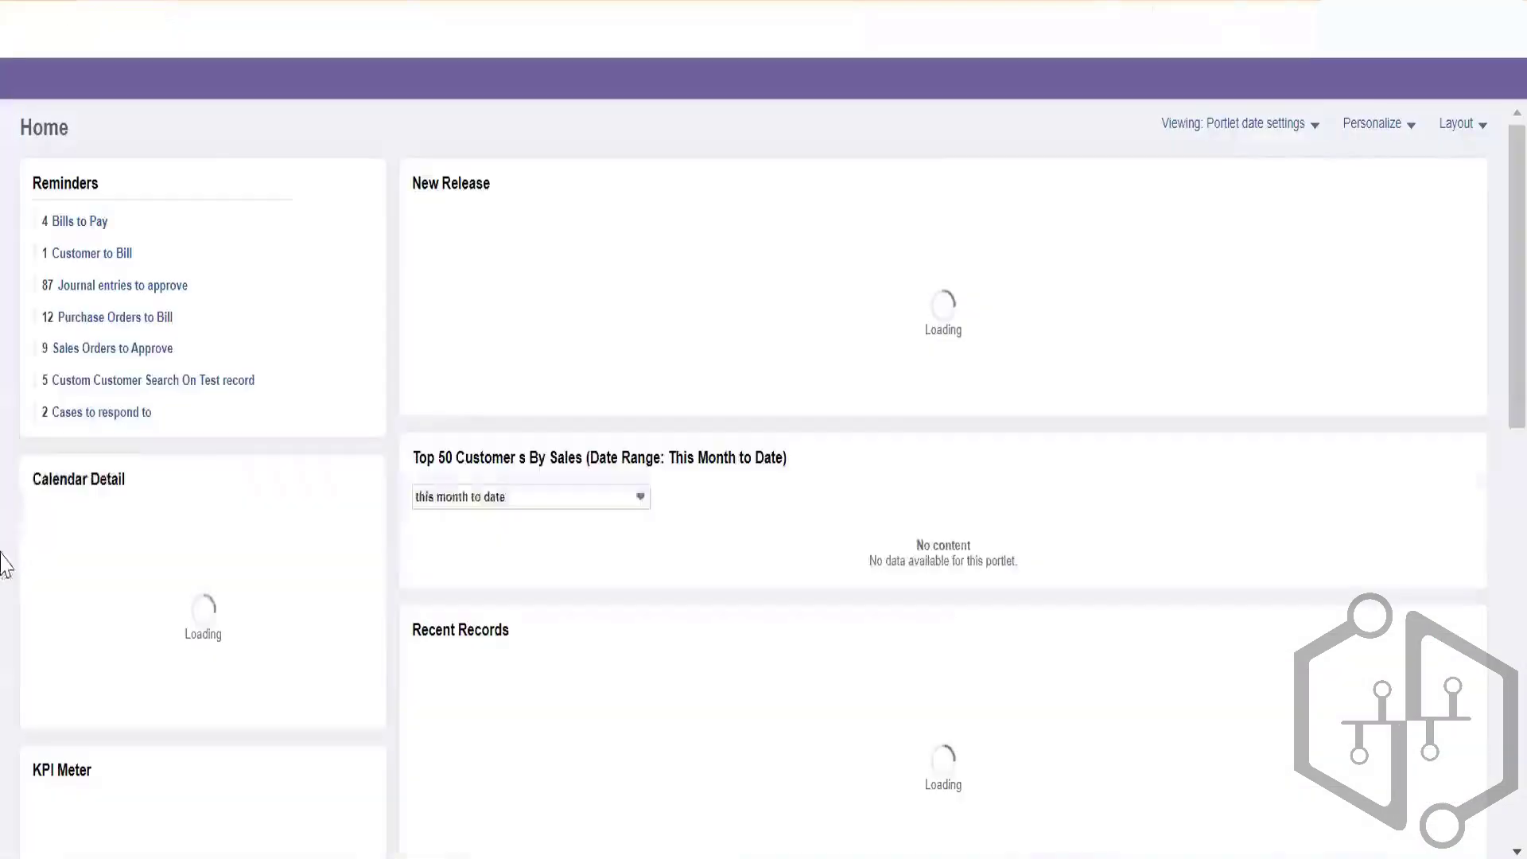
# - Set up the Reminders portlet to include the Cloud Foundation POs search, and save the reminder selection
pyautogui.click(365, 186)
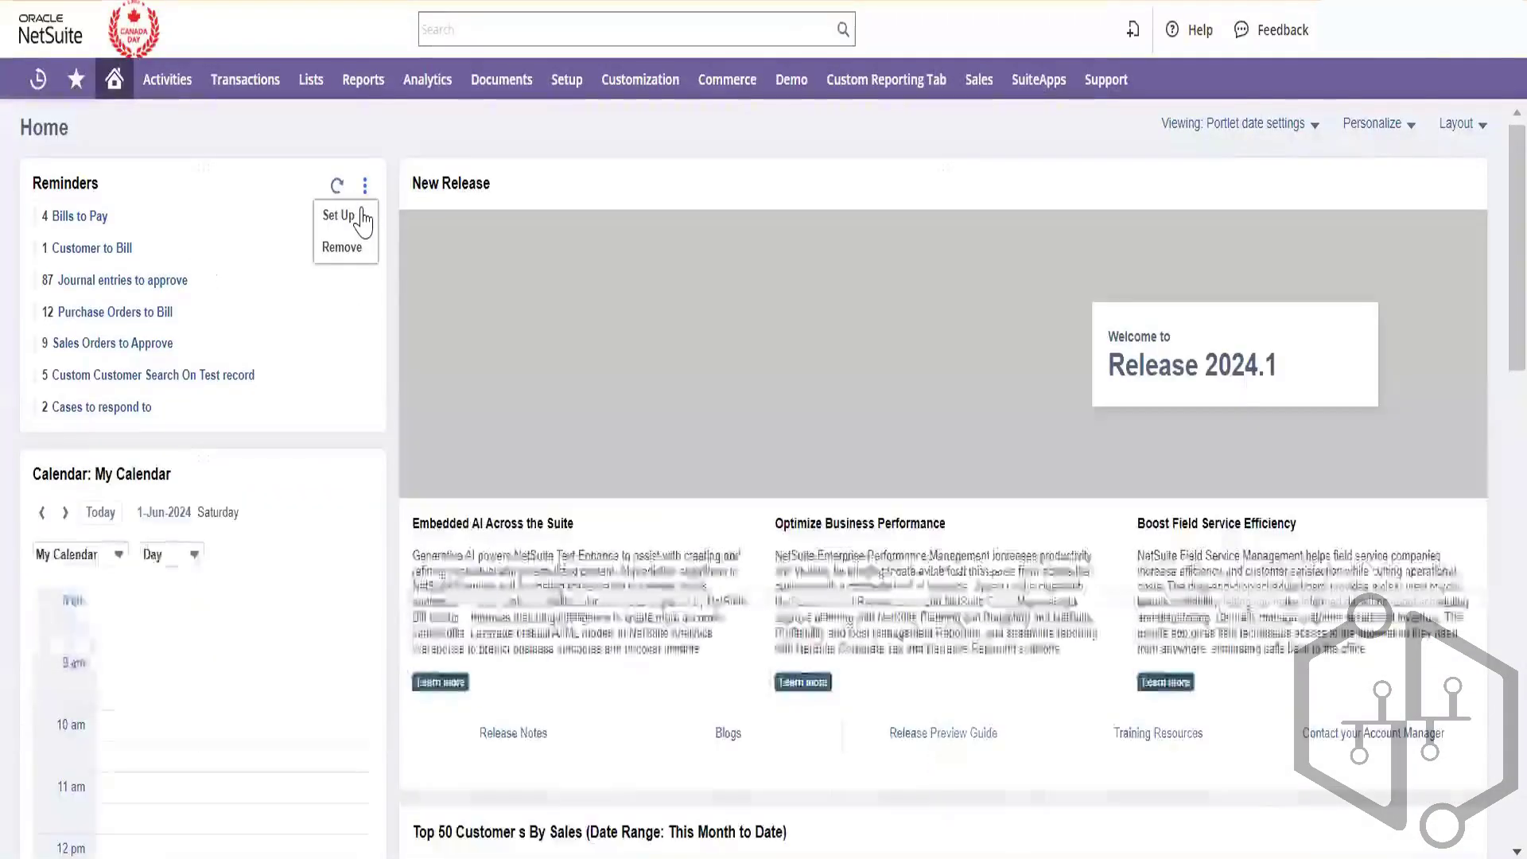
pyautogui.click(362, 218)
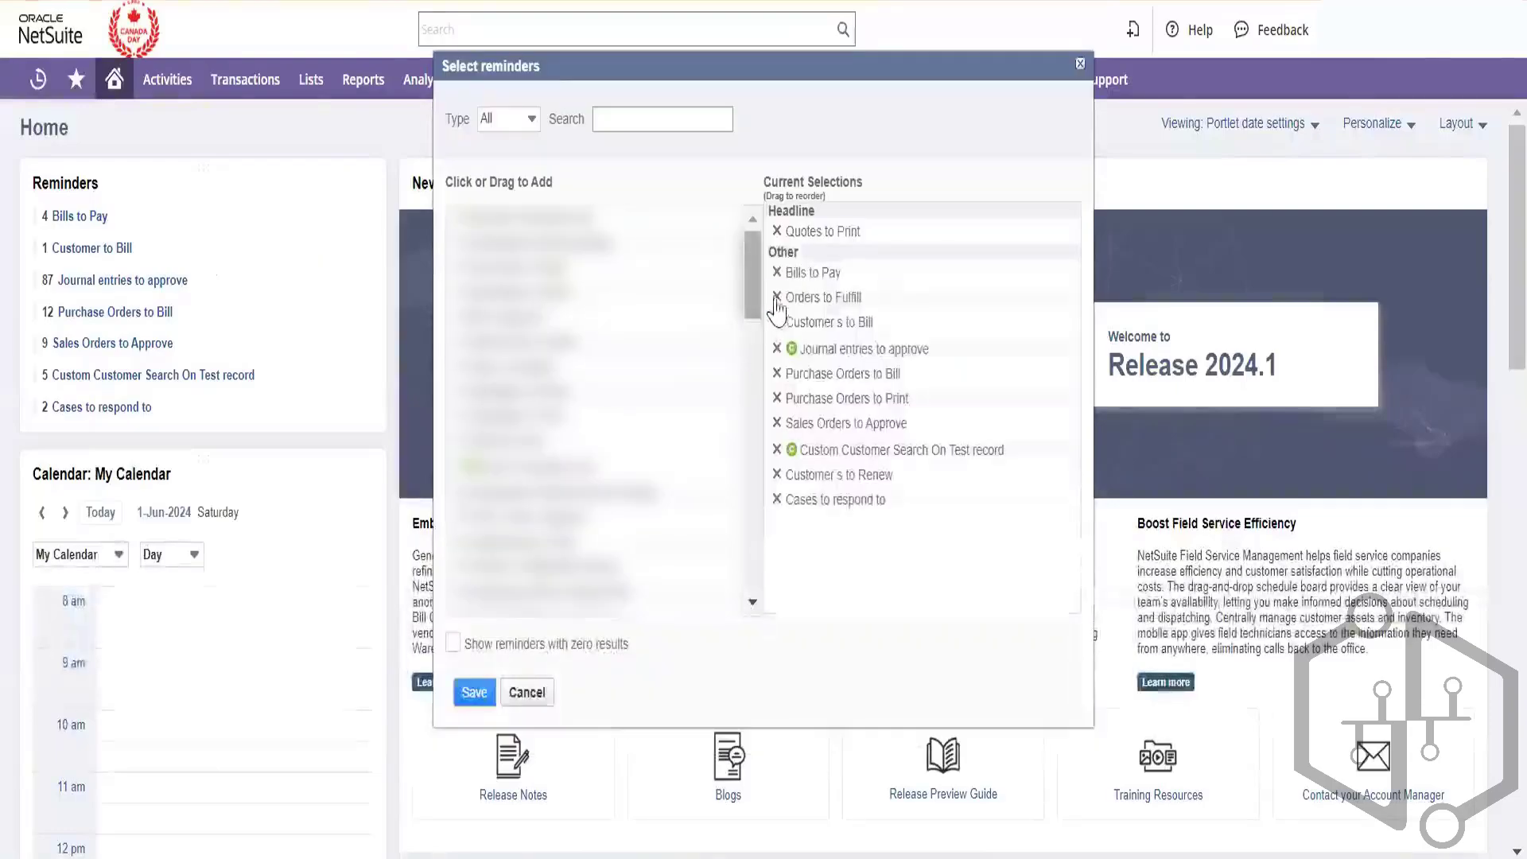
pyautogui.moveTo(752, 275); pyautogui.dragTo(754, 425)
pyautogui.moveTo(776, 555); pyautogui.dragTo(778, 578)
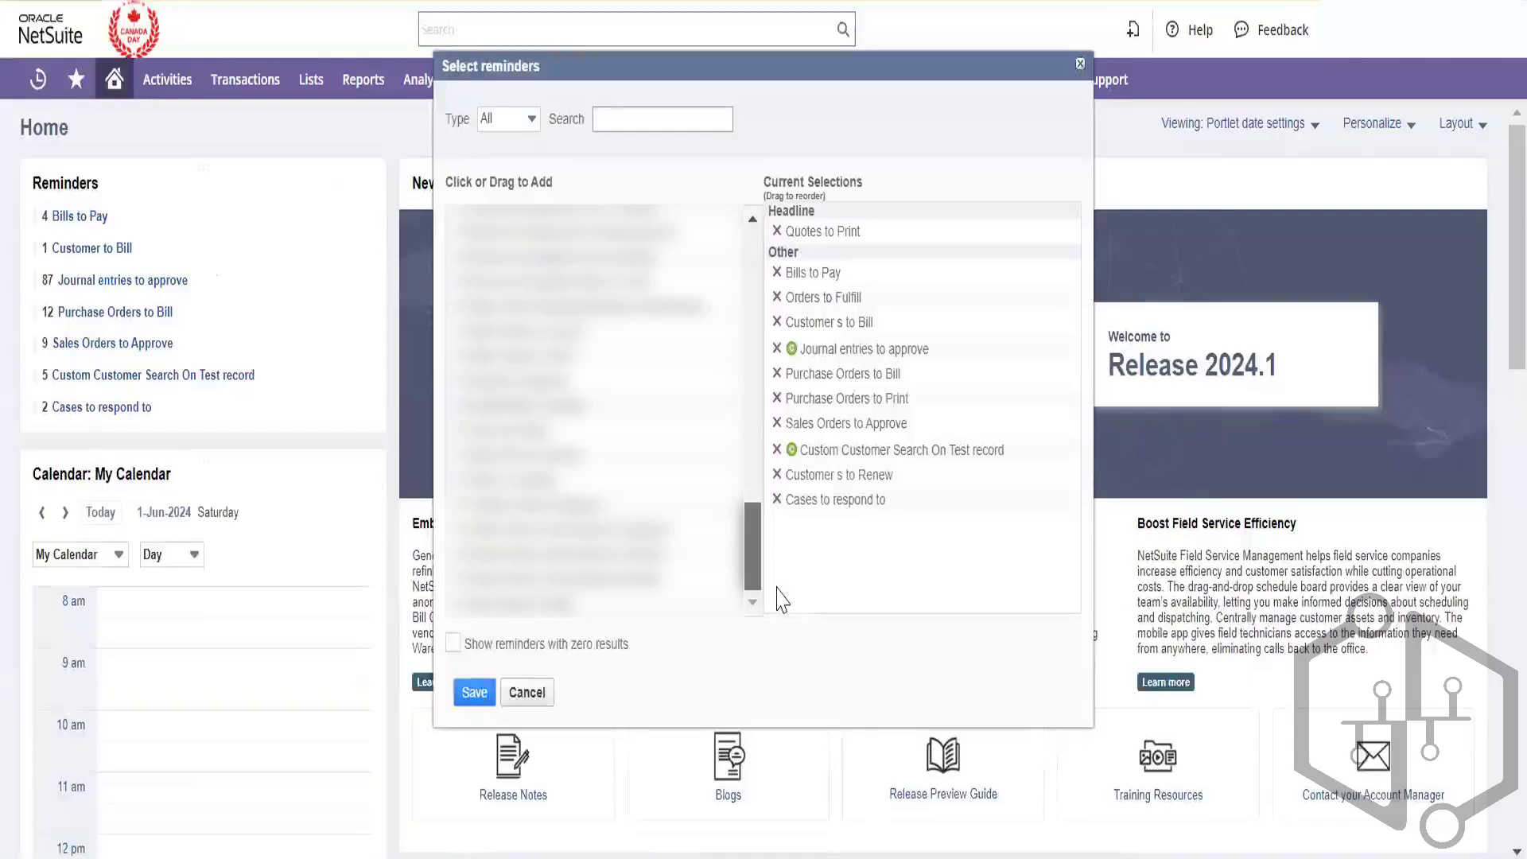
pyautogui.moveTo(776, 588); pyautogui.dragTo(834, 293)
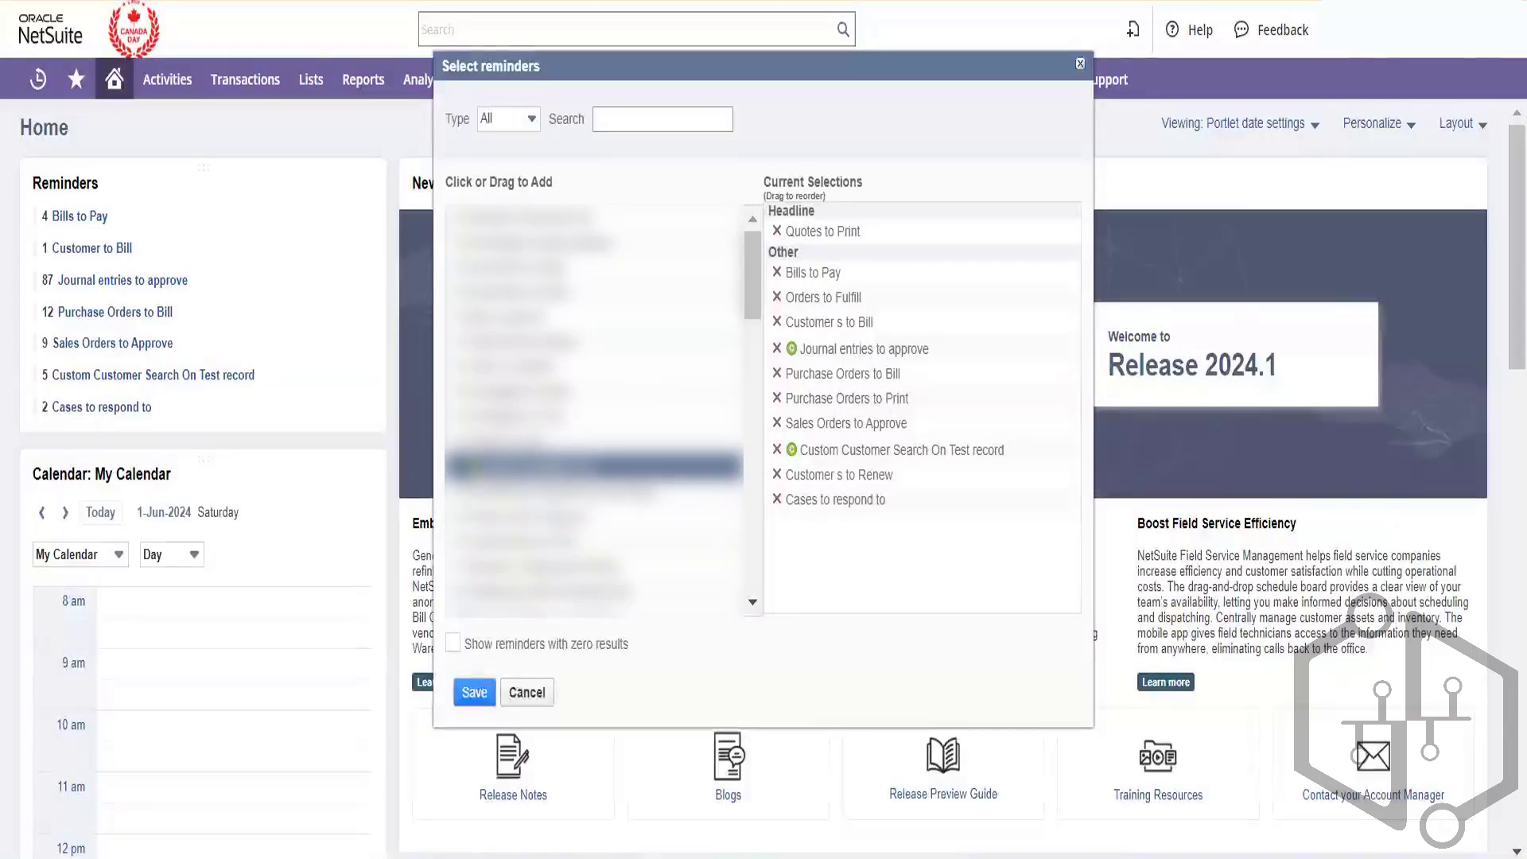
pyautogui.click(592, 465)
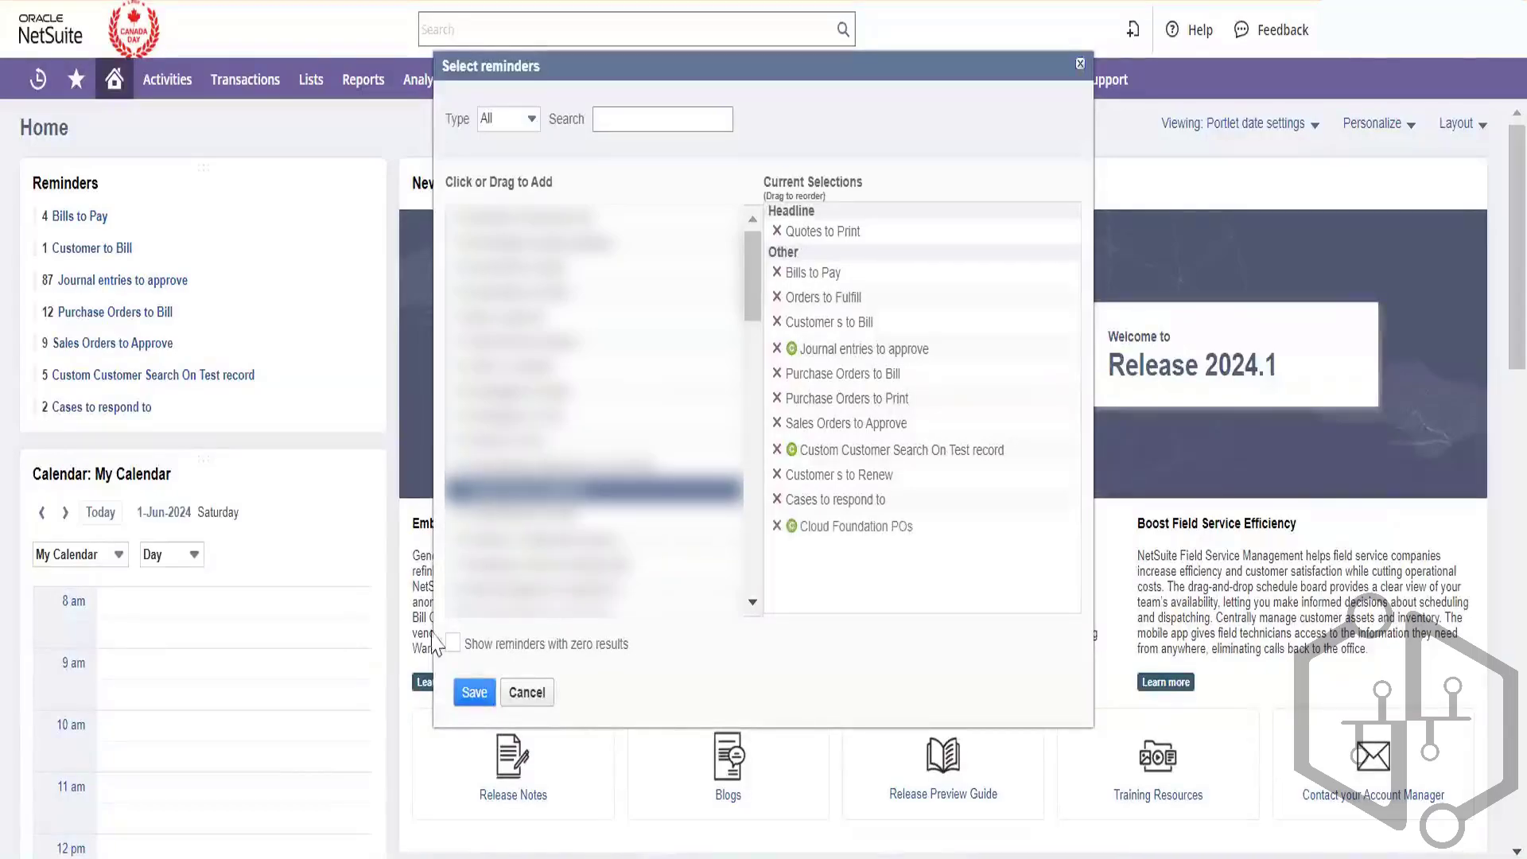
pyautogui.click(475, 691)
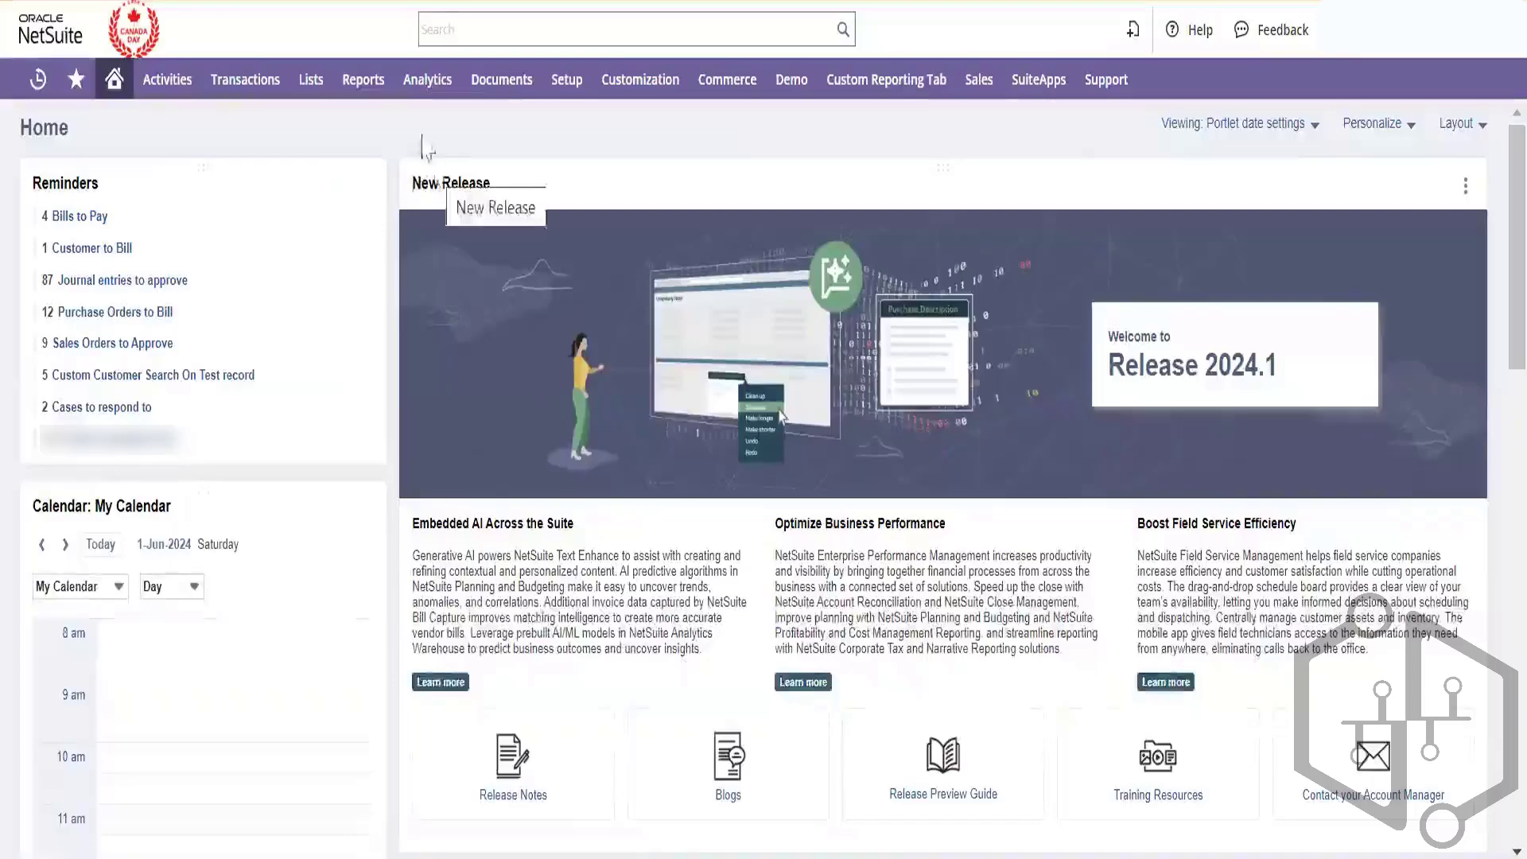
# - Check the saved searches listed under Reports for the new purchase order search
pyautogui.moveTo(384, 98)
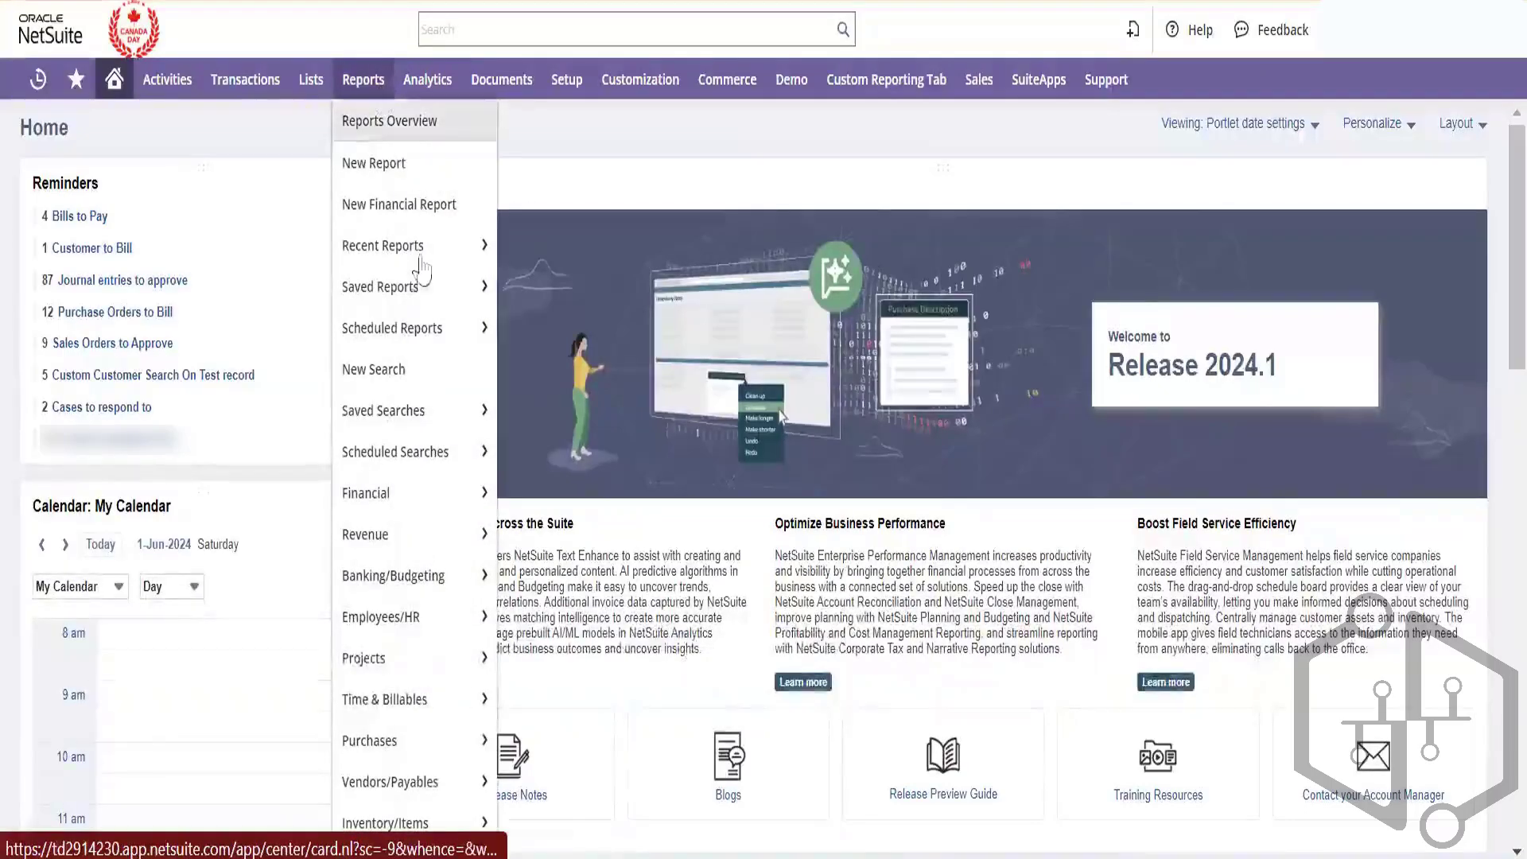
pyautogui.moveTo(419, 410)
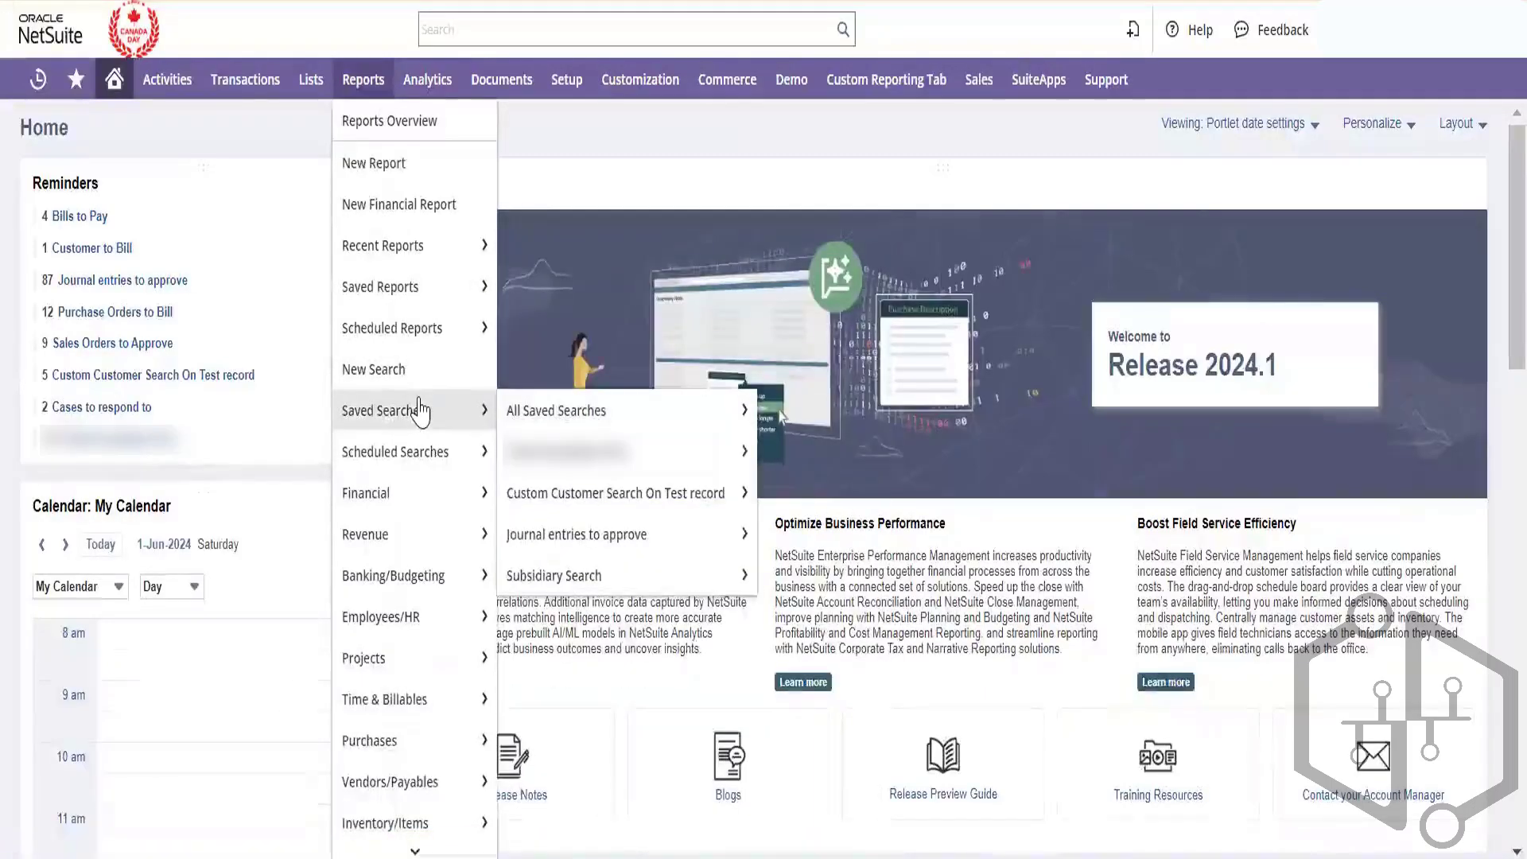
pyautogui.moveTo(636, 452)
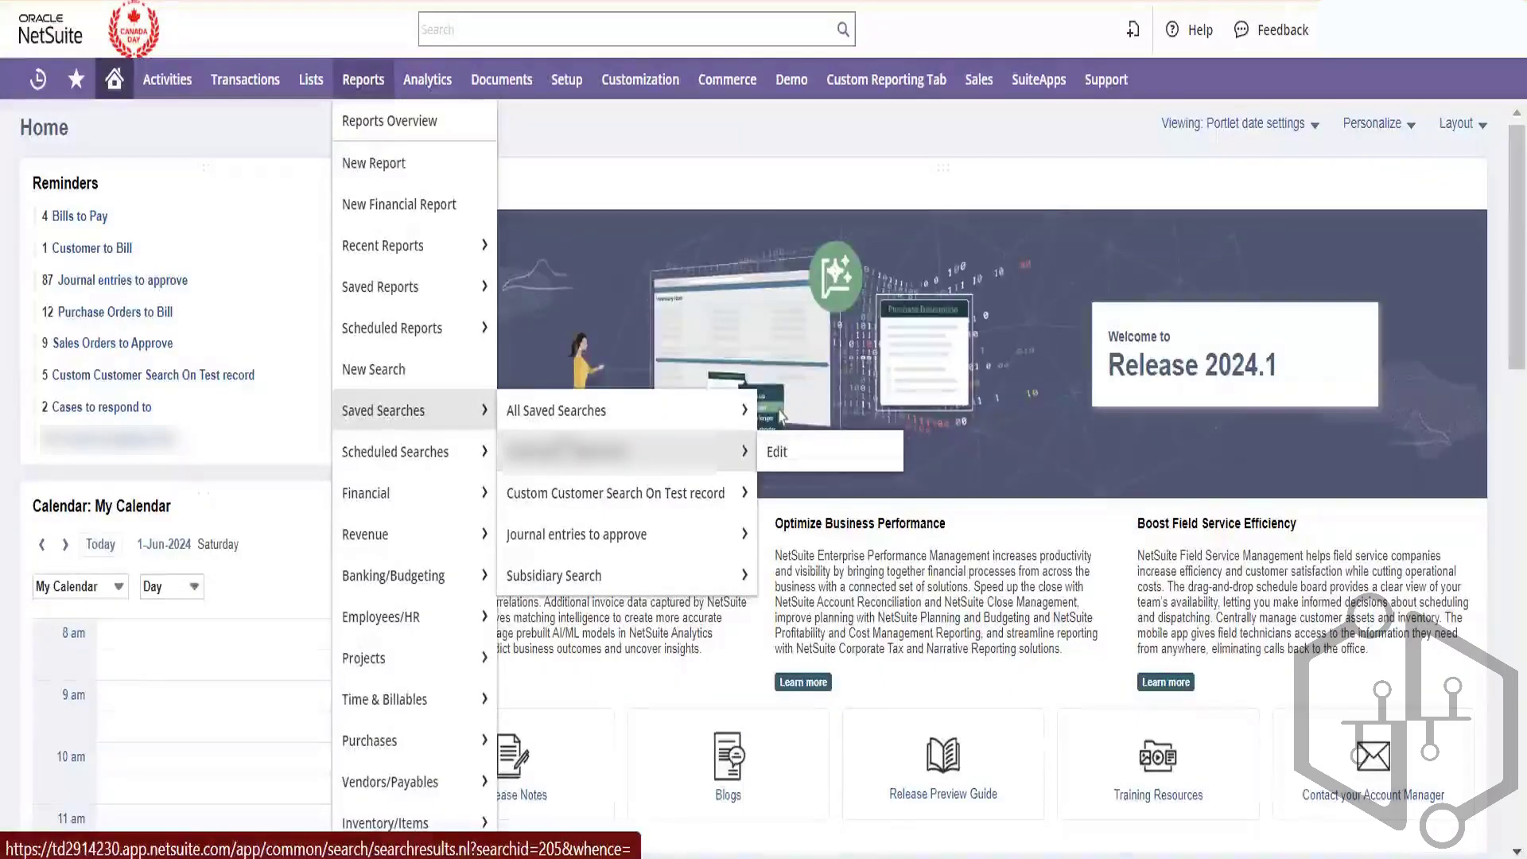
pyautogui.moveTo(566, 421)
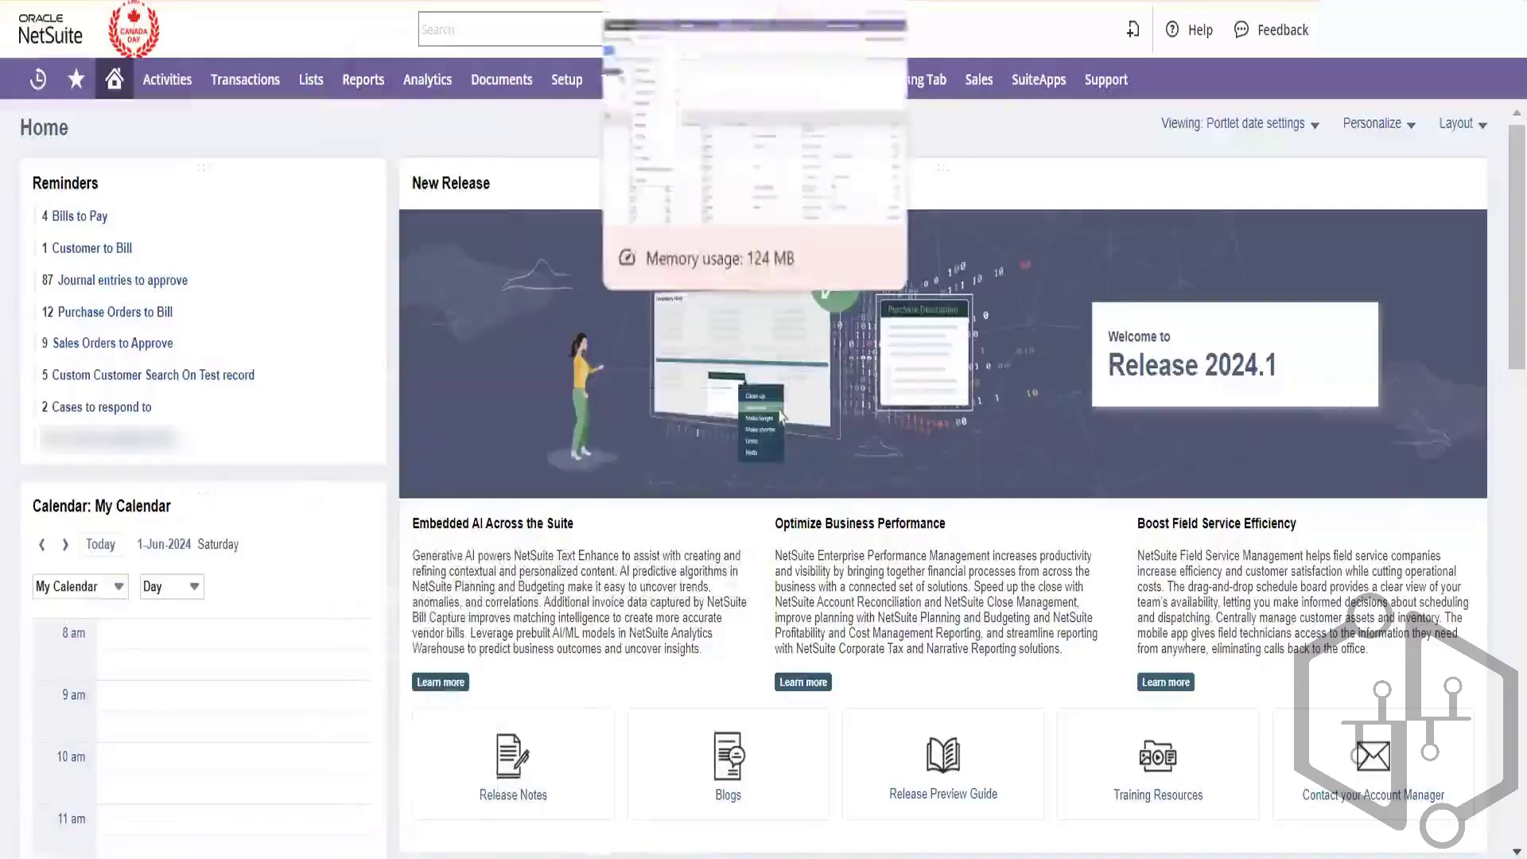
# - Return to the purchase order saved search form, turn off Show in Menu, and save and run the search
pyautogui.click(660, 2)
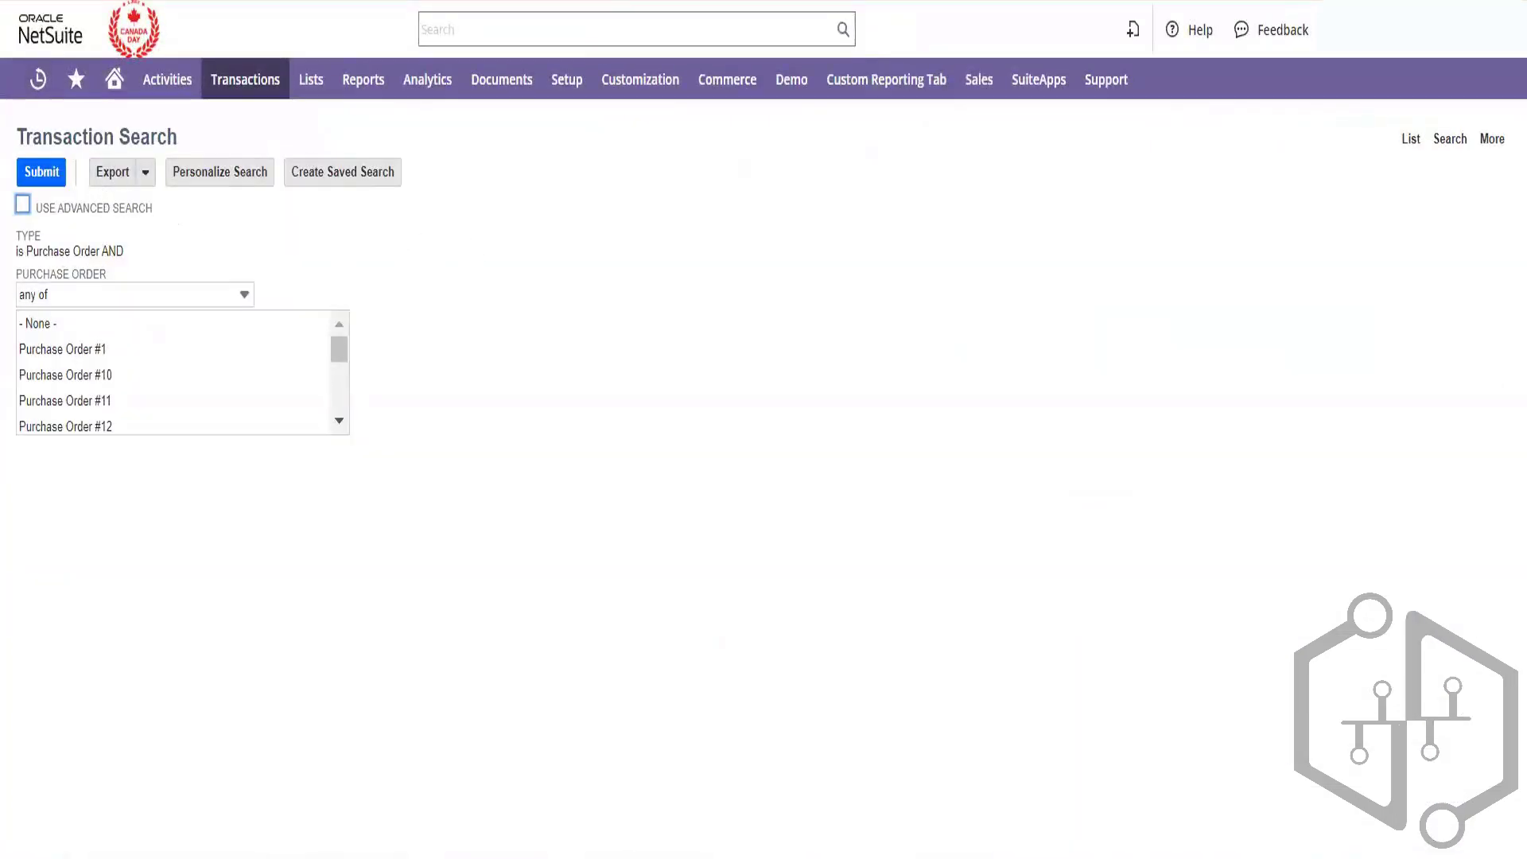
pyautogui.hotkey('alt', 'Left')
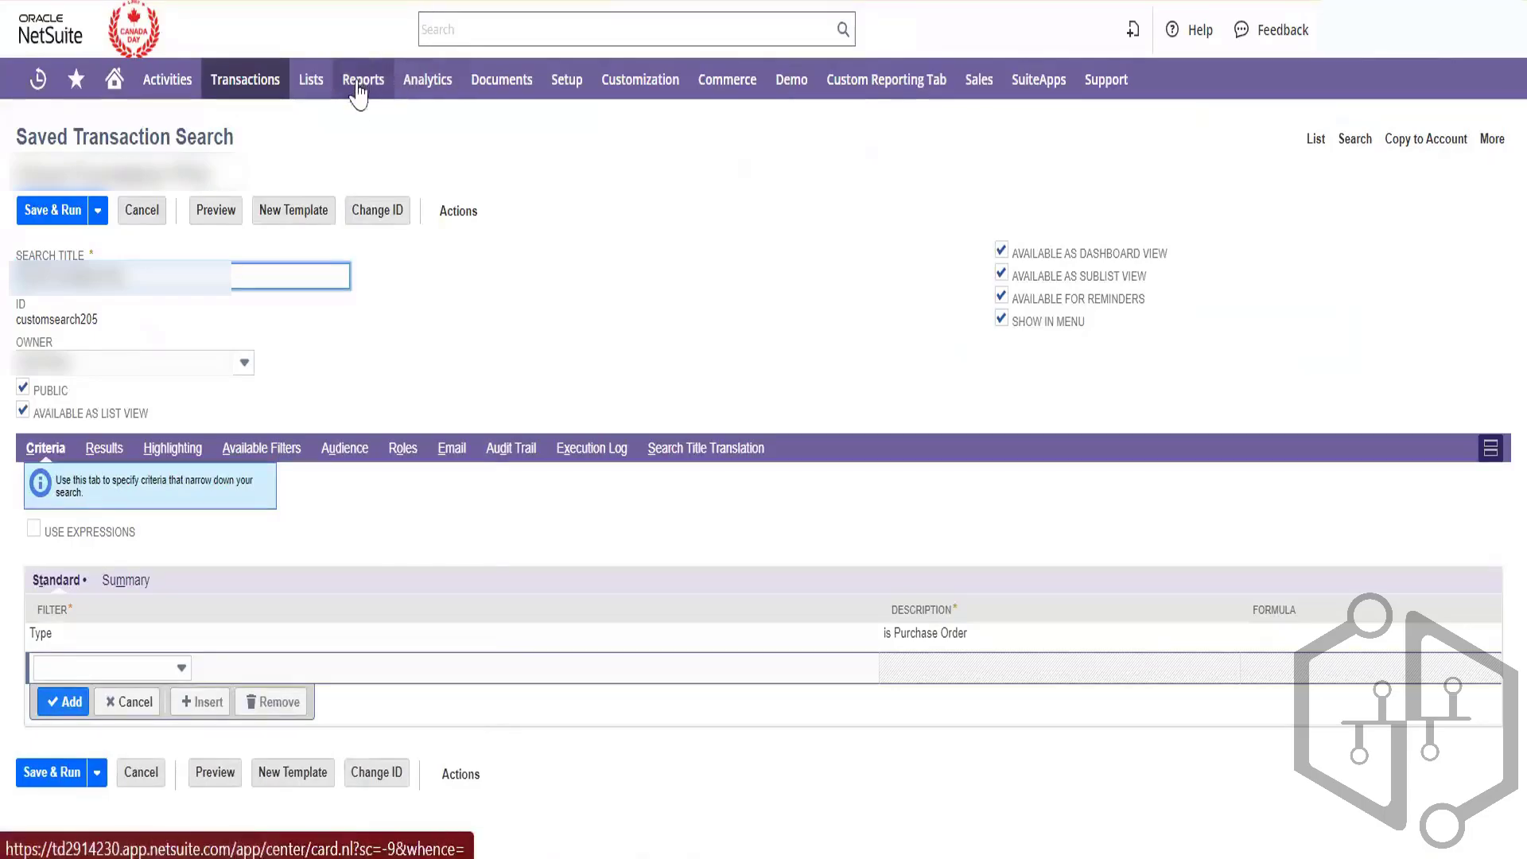
pyautogui.moveTo(407, 309)
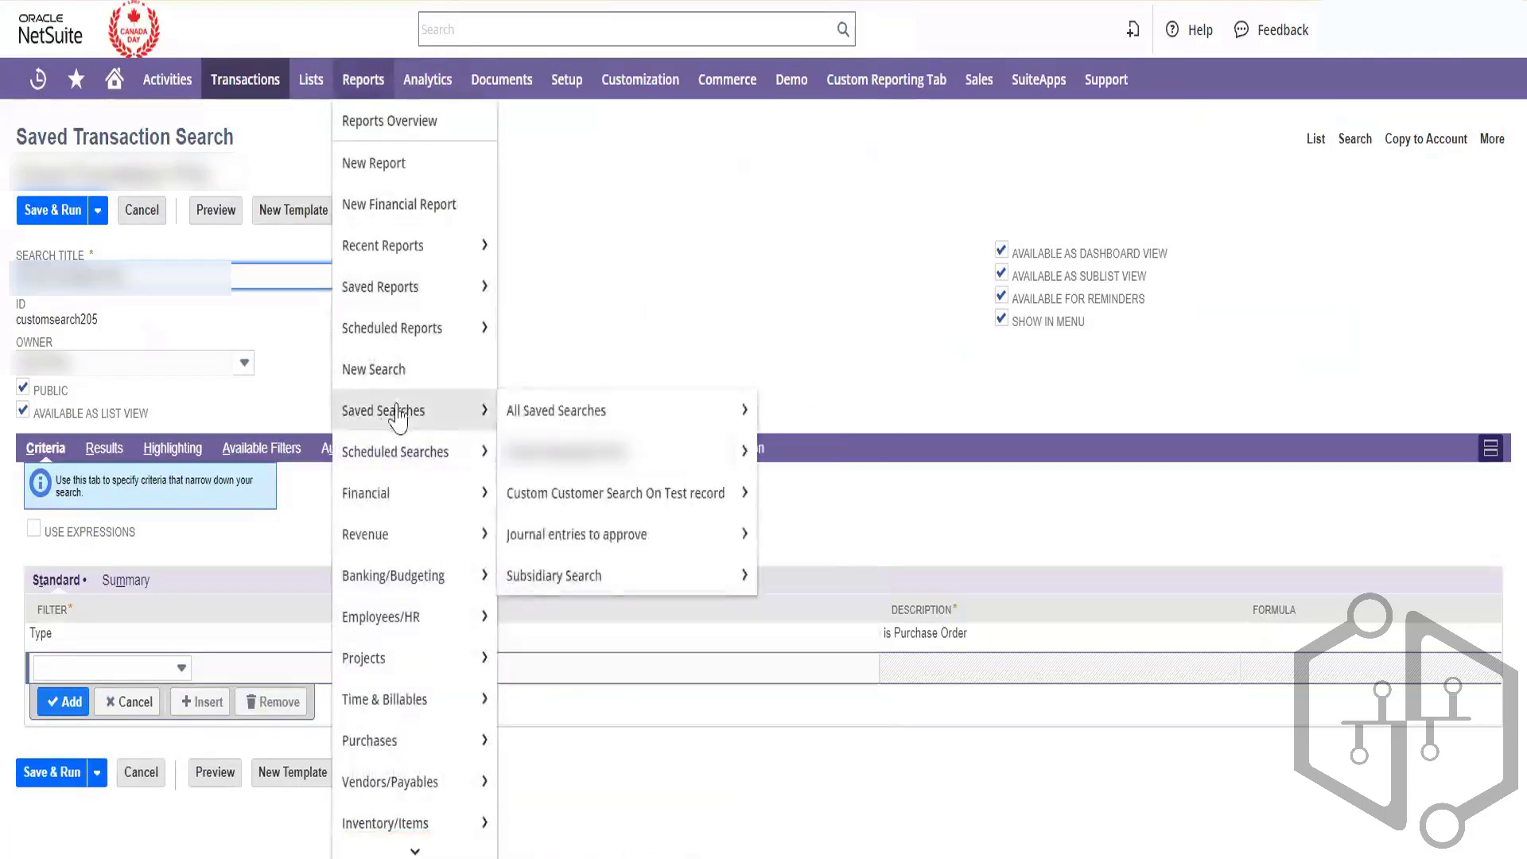
pyautogui.moveTo(541, 469)
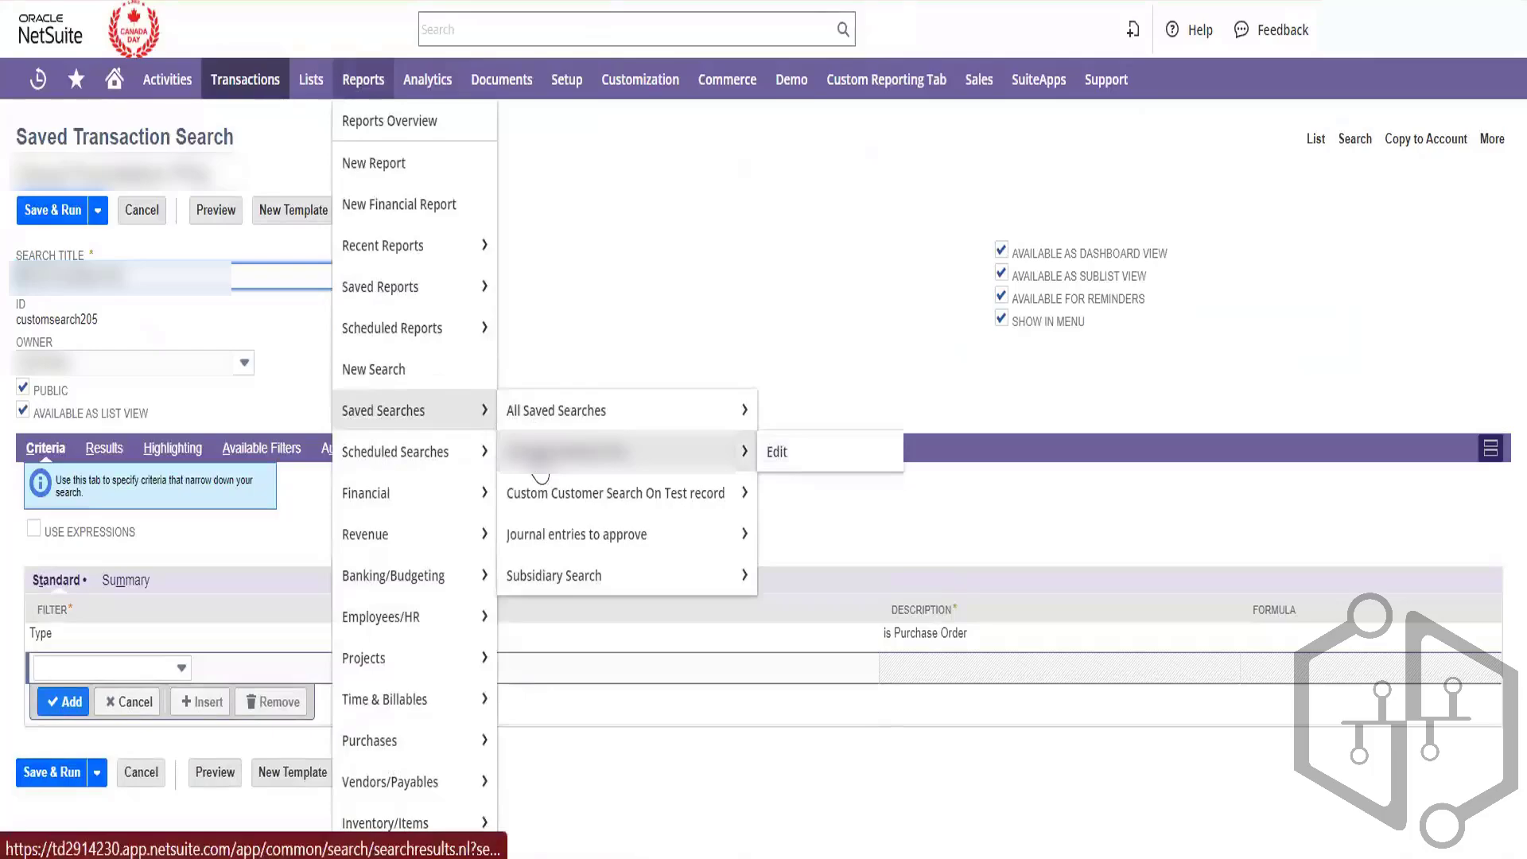
pyautogui.moveTo(536, 425)
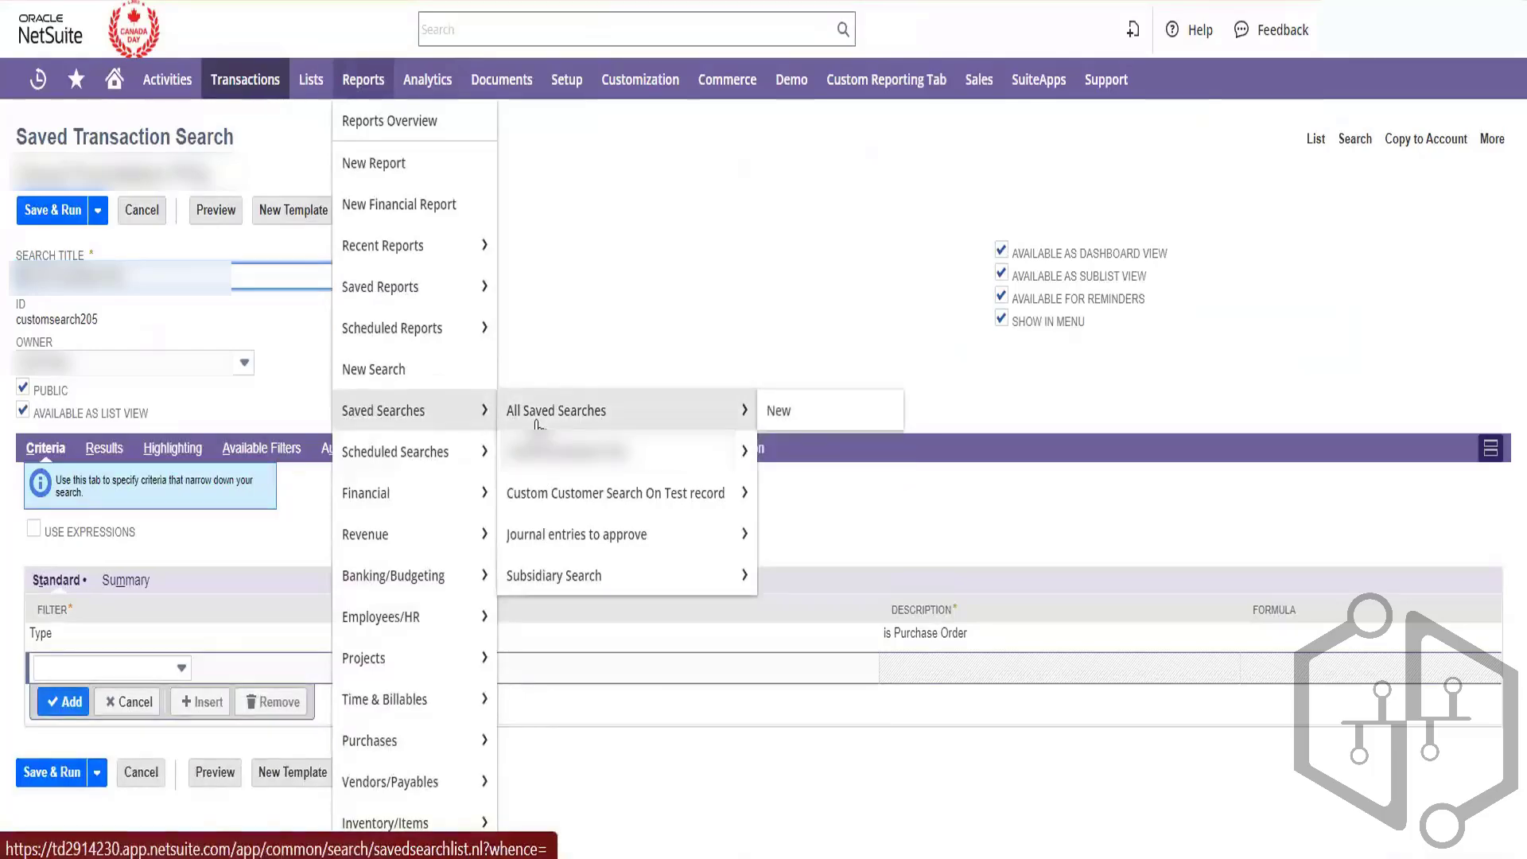
pyautogui.click(1001, 319)
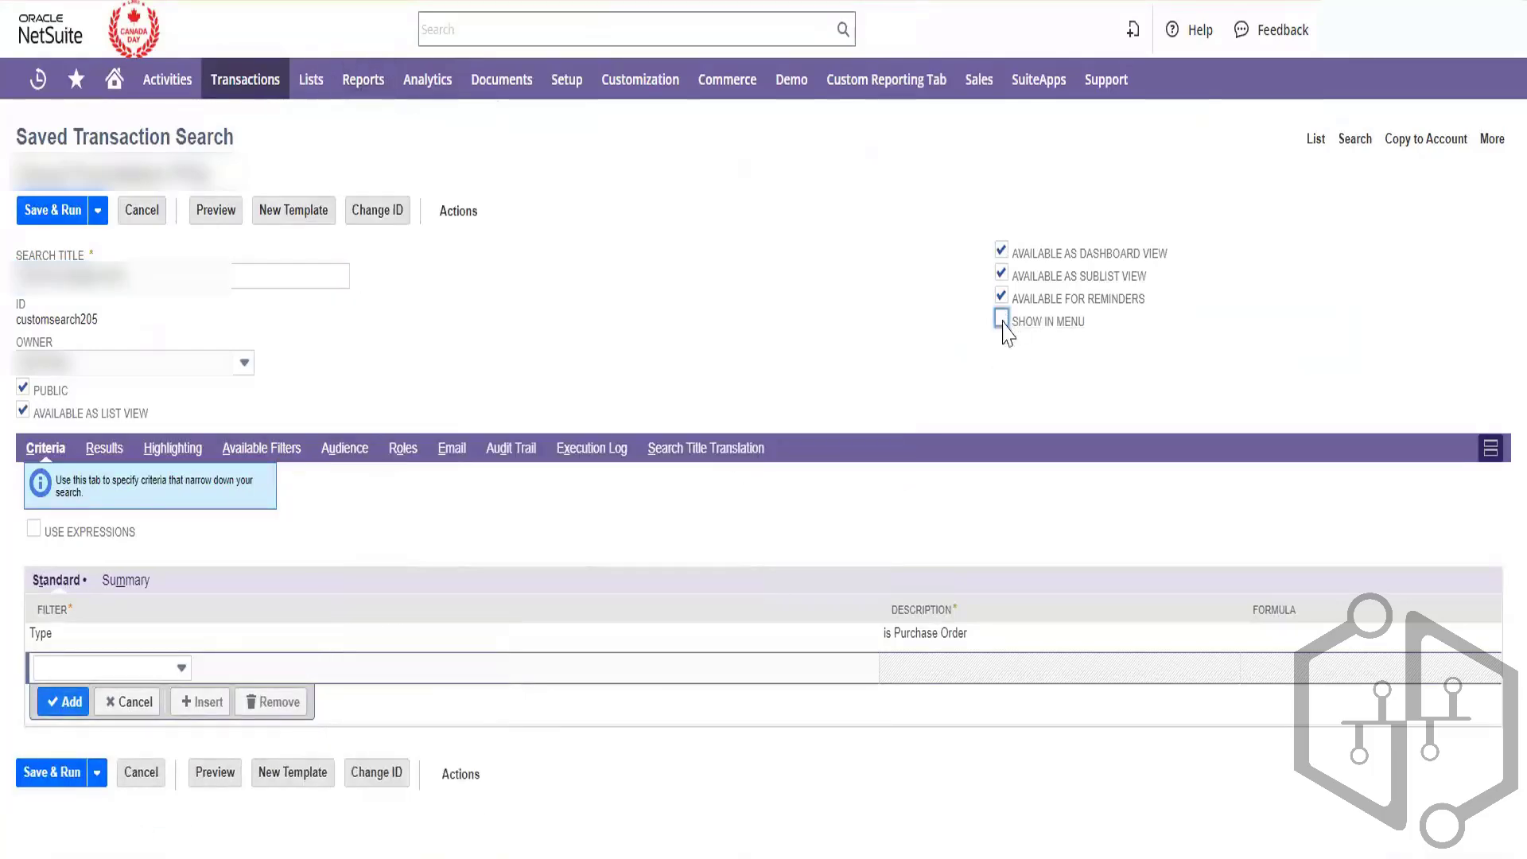
pyautogui.click(58, 221)
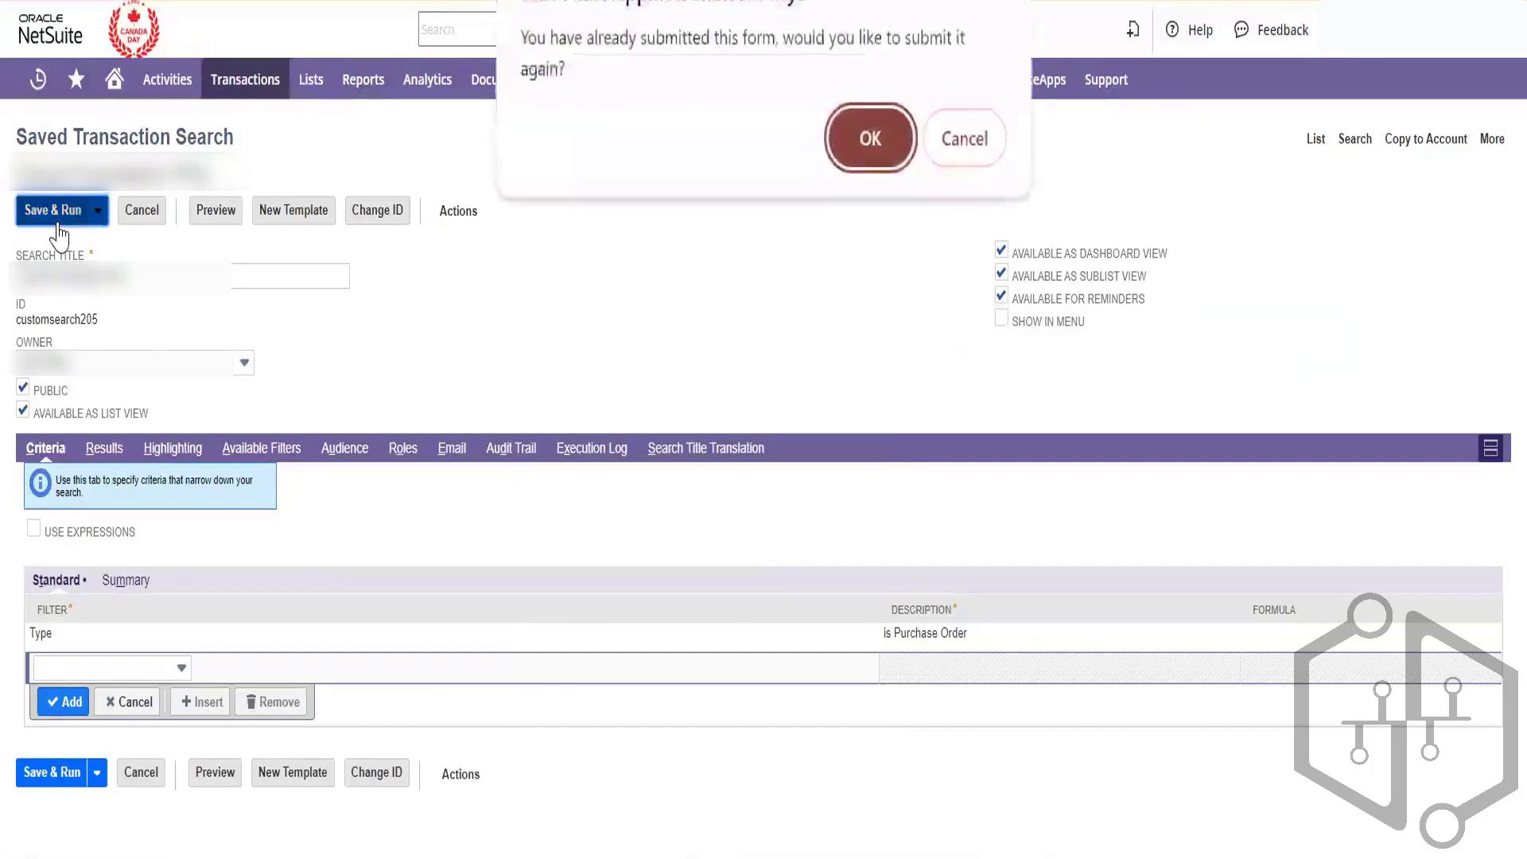
pyautogui.click(849, 162)
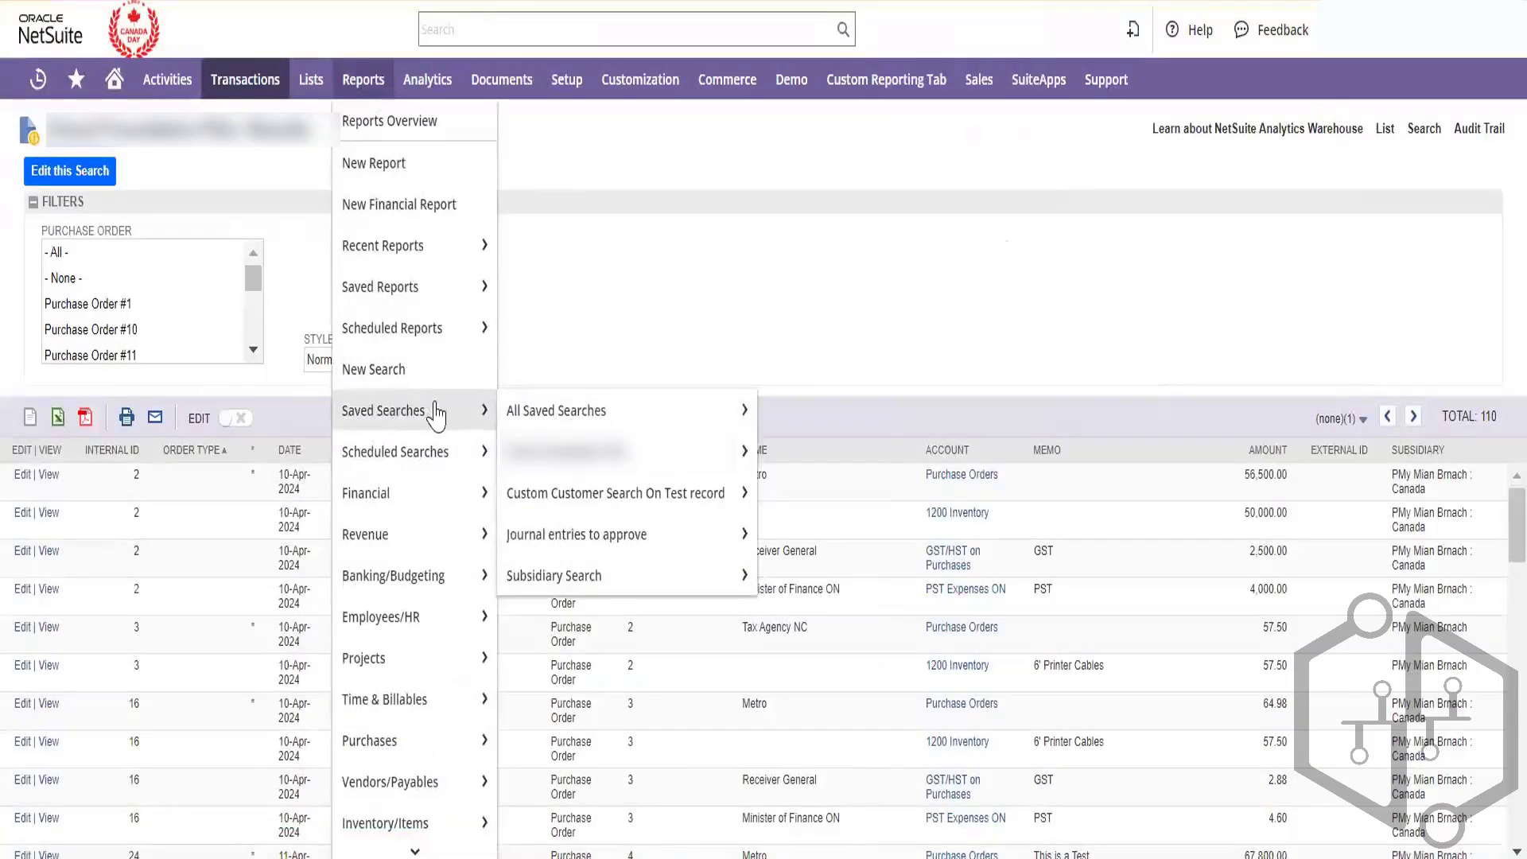
# - Edit the search again, turn off Available as Dashboard View, and save and run it
pyautogui.click(70, 173)
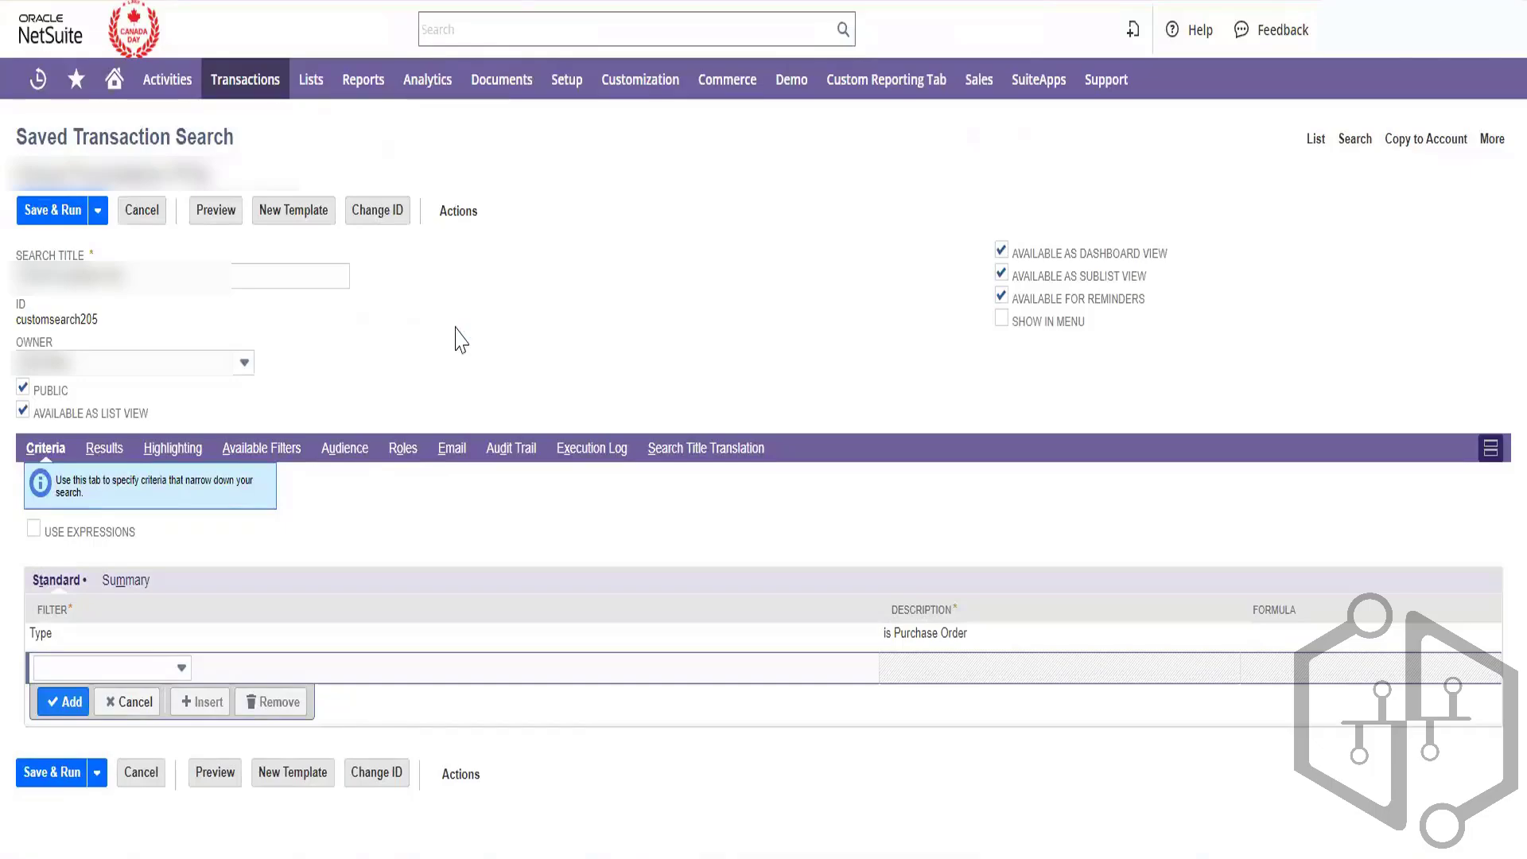
pyautogui.click(1001, 250)
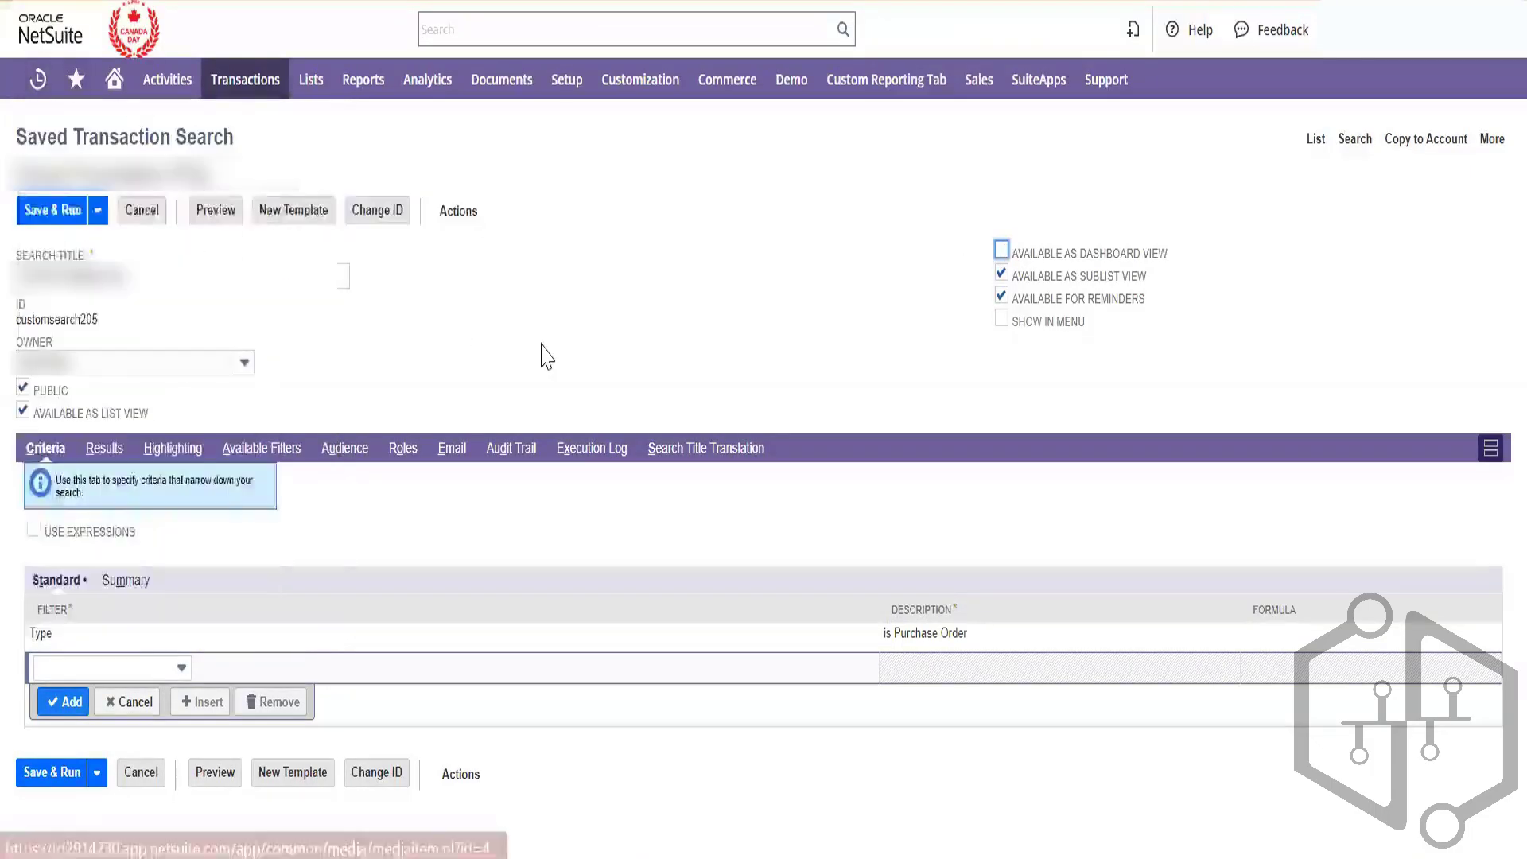
pyautogui.click(44, 216)
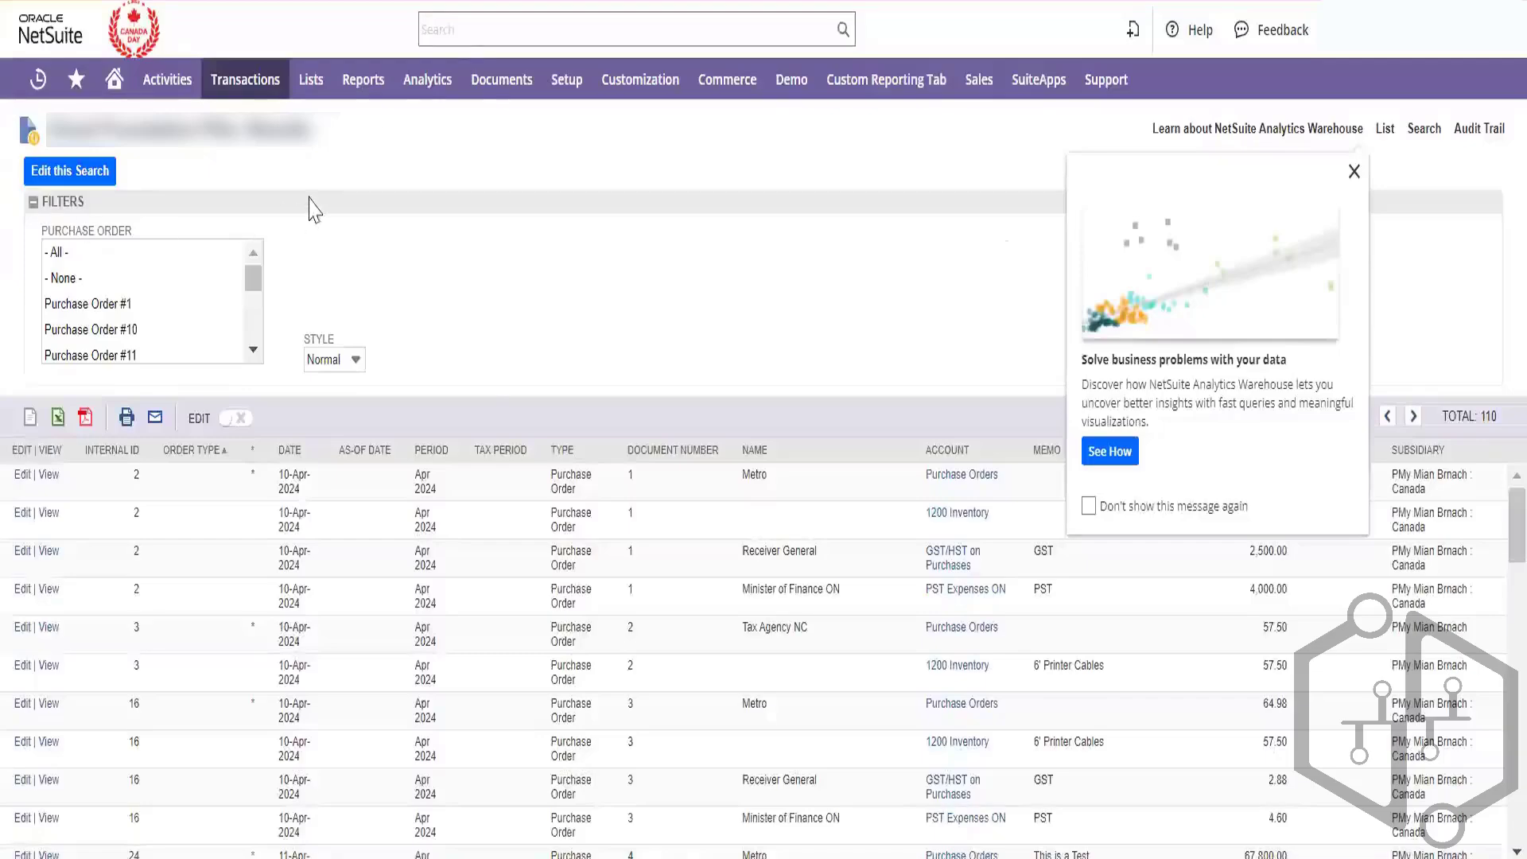
# - Check the saved searches under Reports again and close the analytics promotion over the results
pyautogui.moveTo(389, 108)
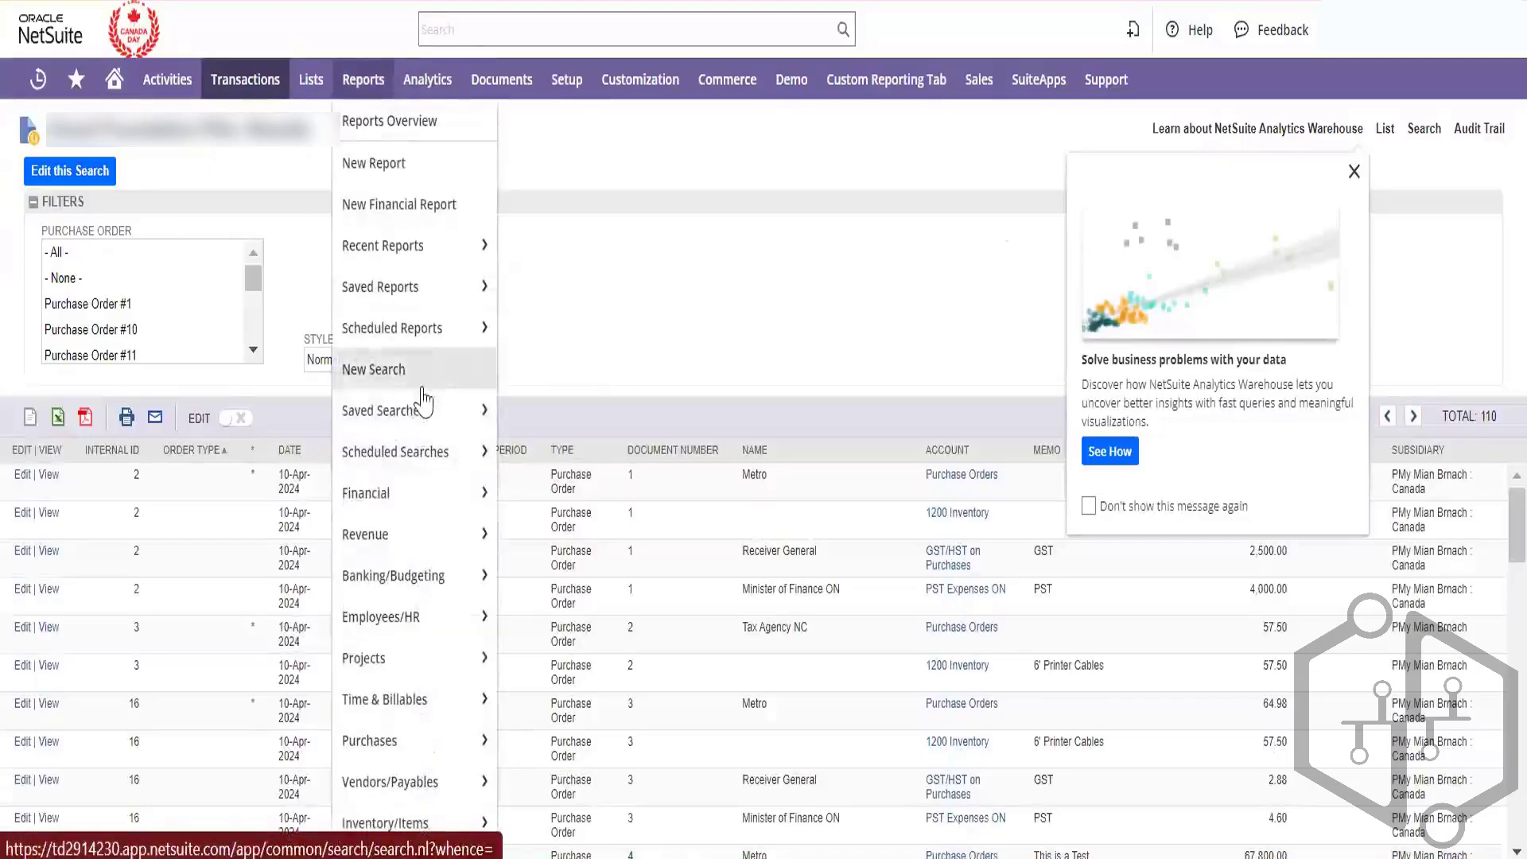
pyautogui.moveTo(424, 409)
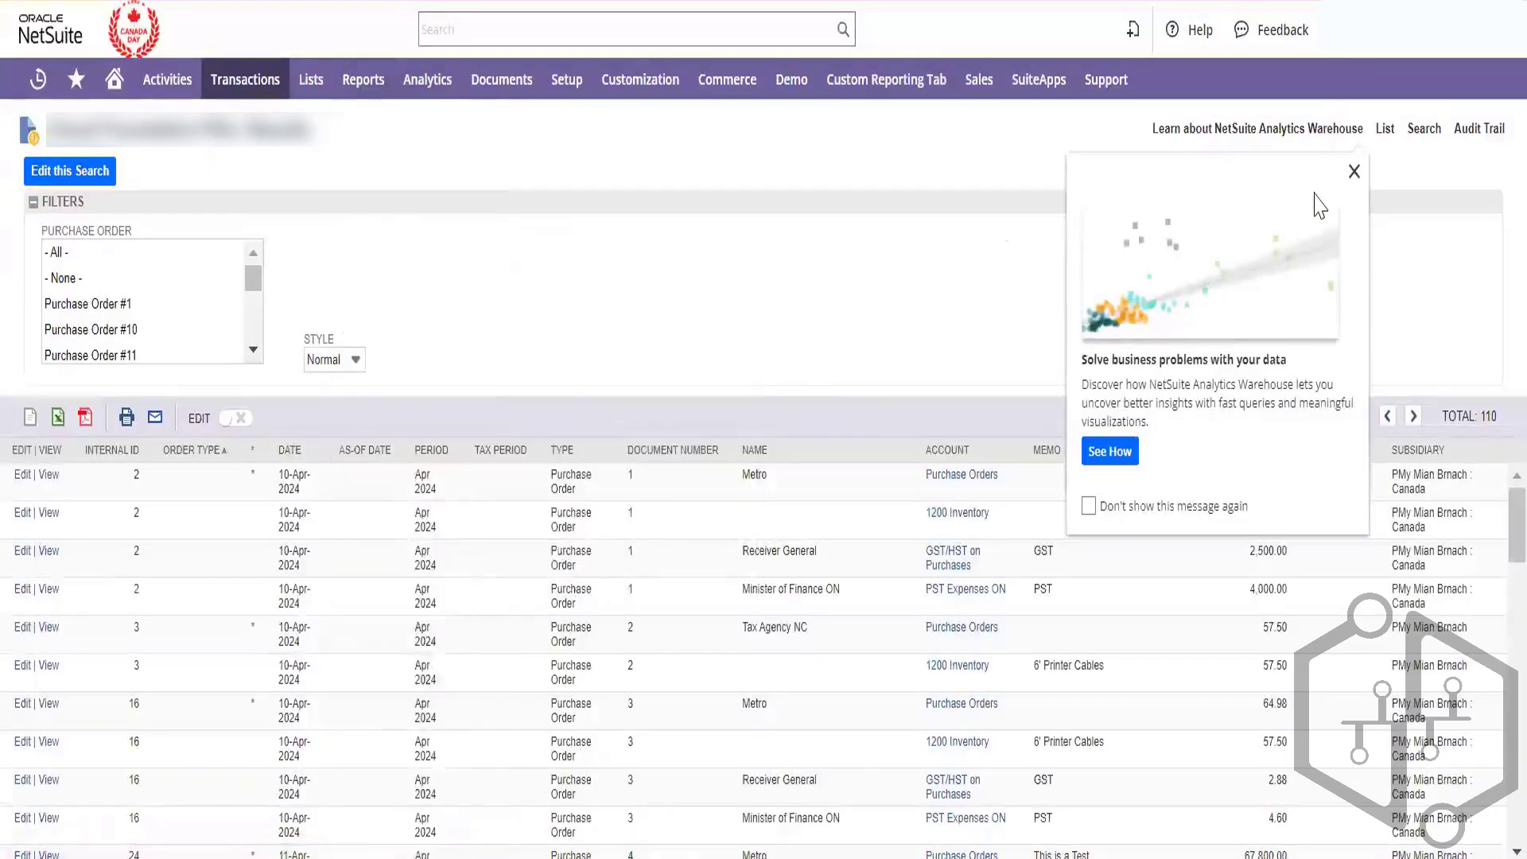
pyautogui.click(1353, 171)
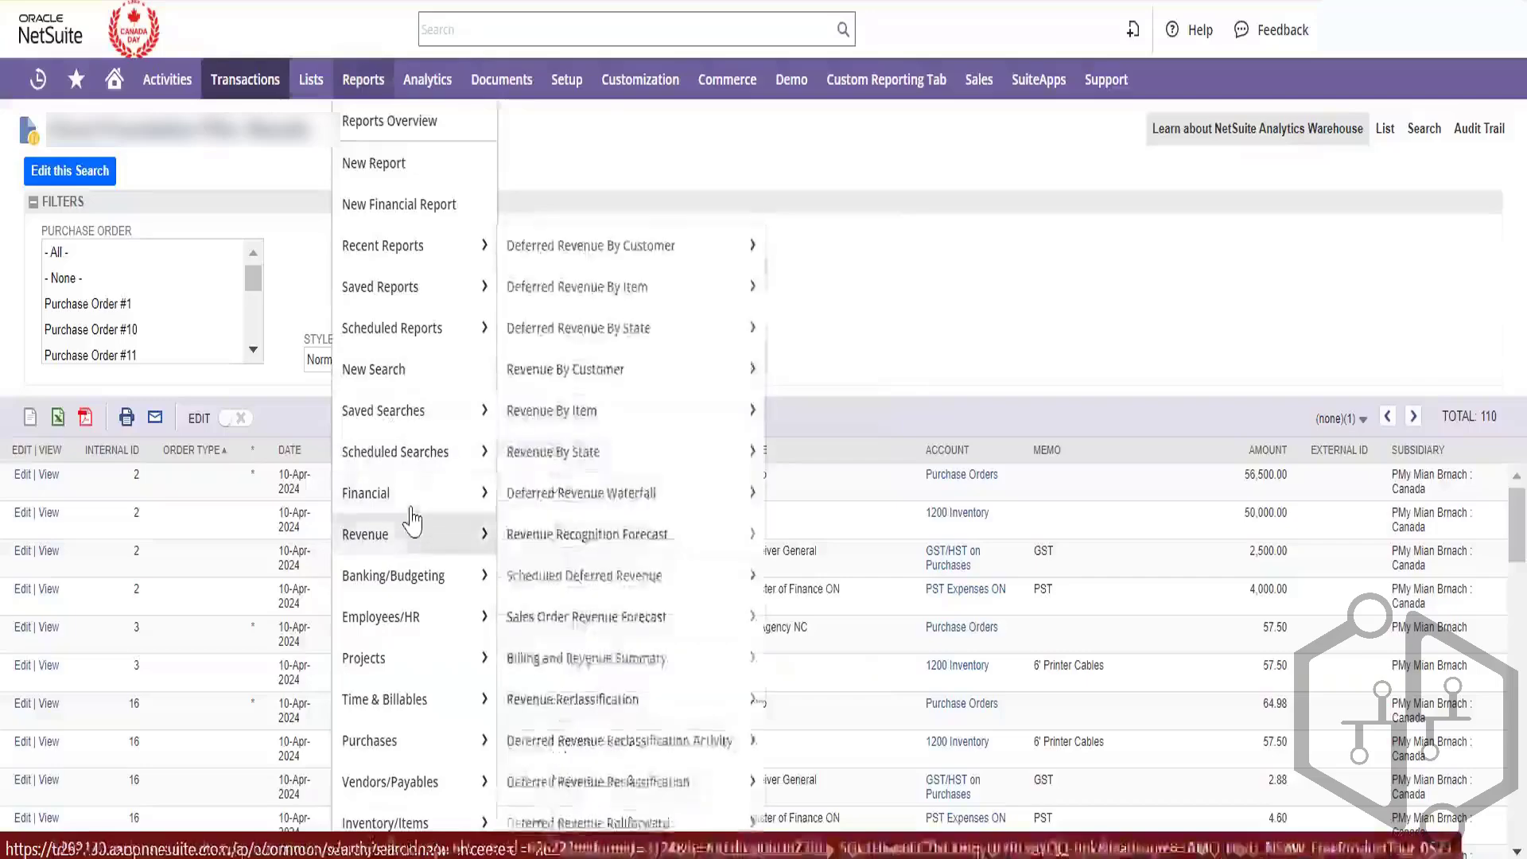
# - Browse the standard Financial and Purchases reports, and bring up the link options for the Purchase by Vendor report
pyautogui.moveTo(403, 501)
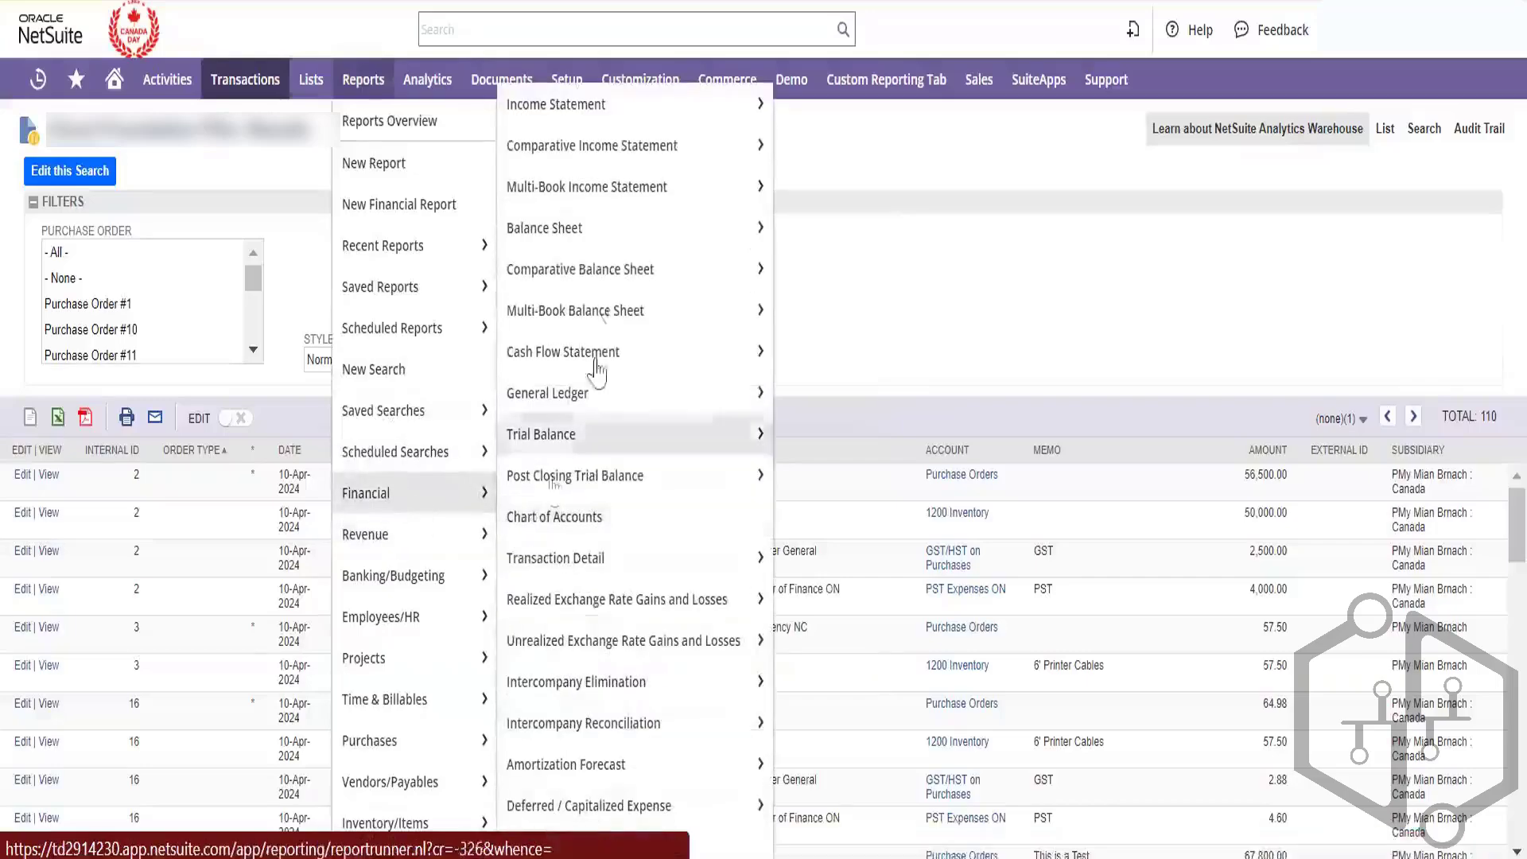
pyautogui.moveTo(636, 116)
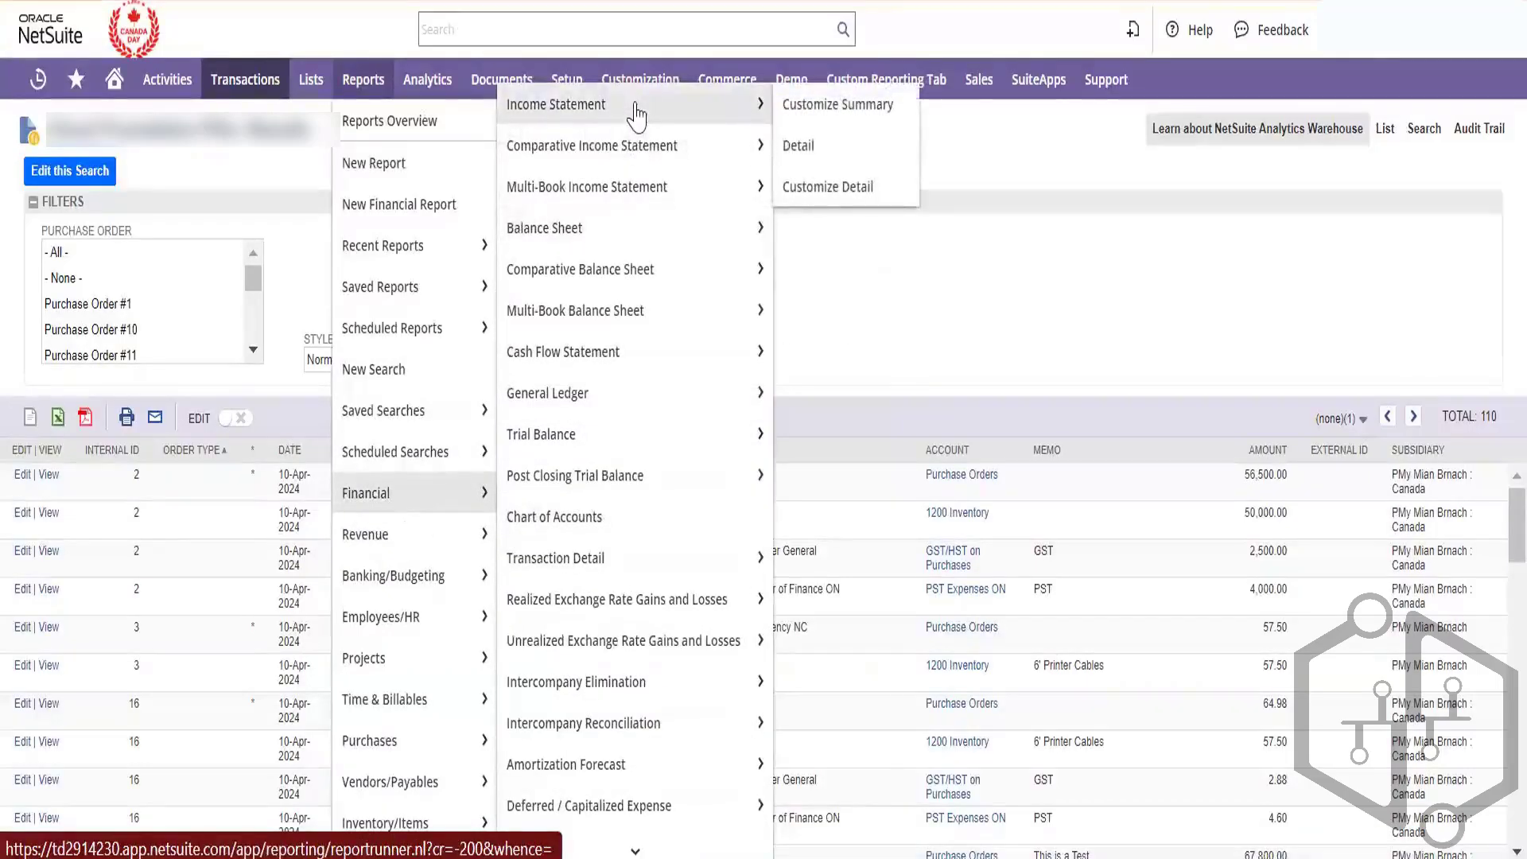
pyautogui.moveTo(629, 151)
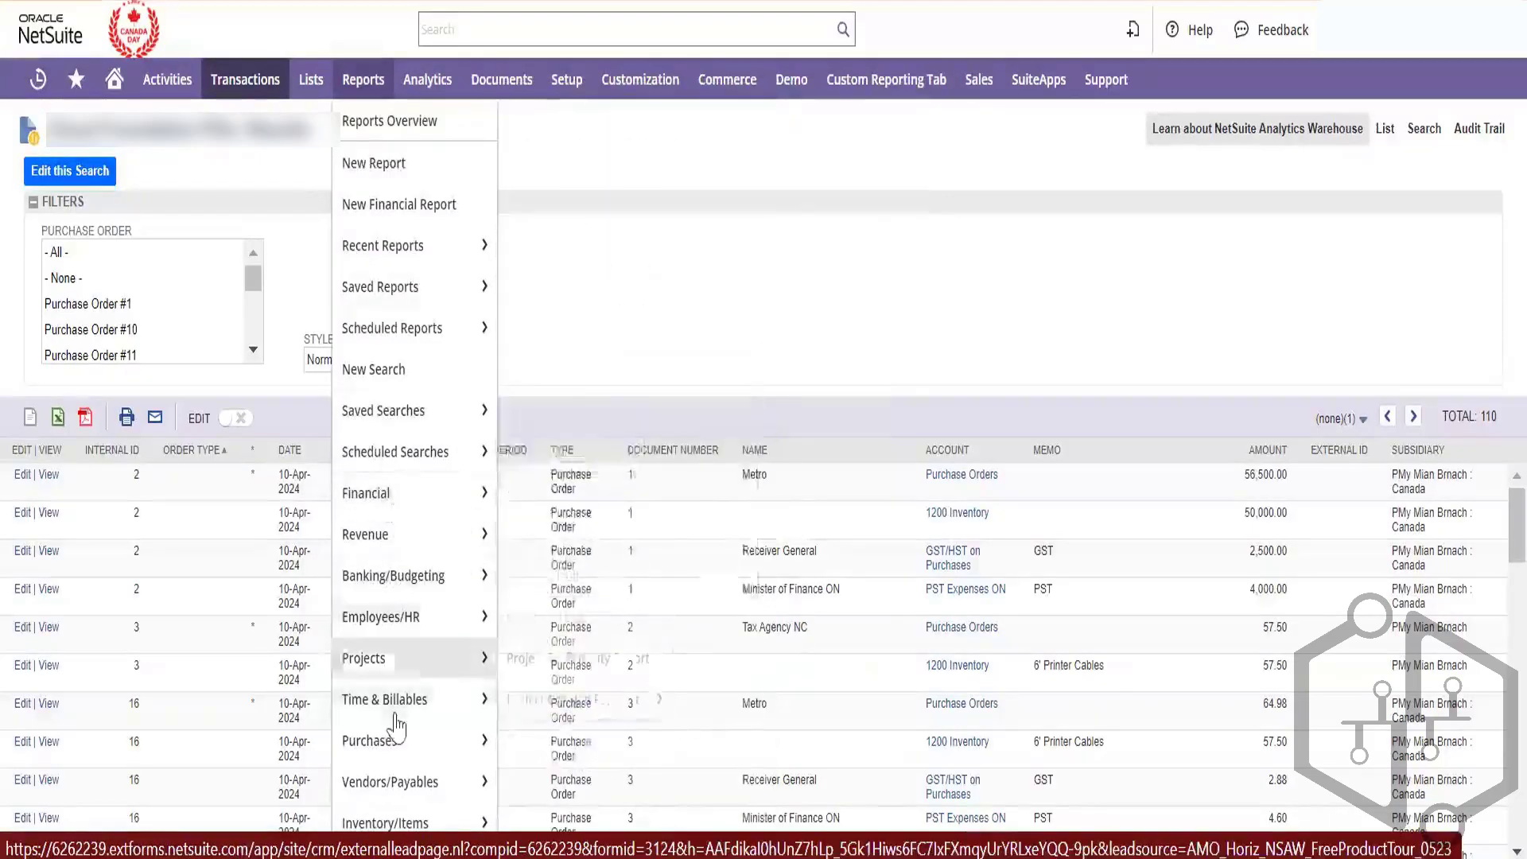
pyautogui.moveTo(398, 739)
pyautogui.moveTo(528, 743)
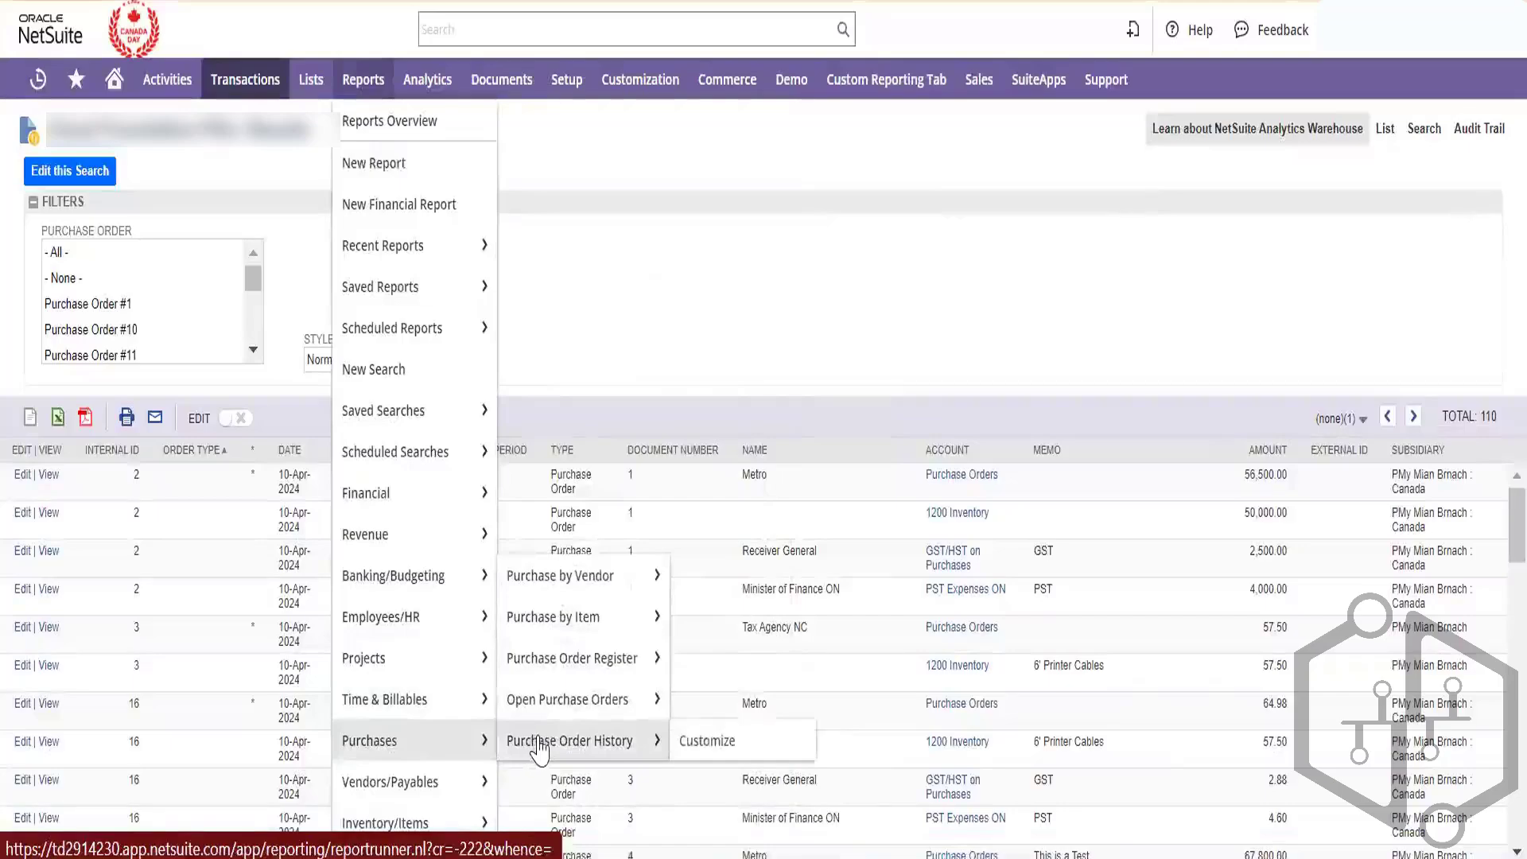
pyautogui.moveTo(560, 691)
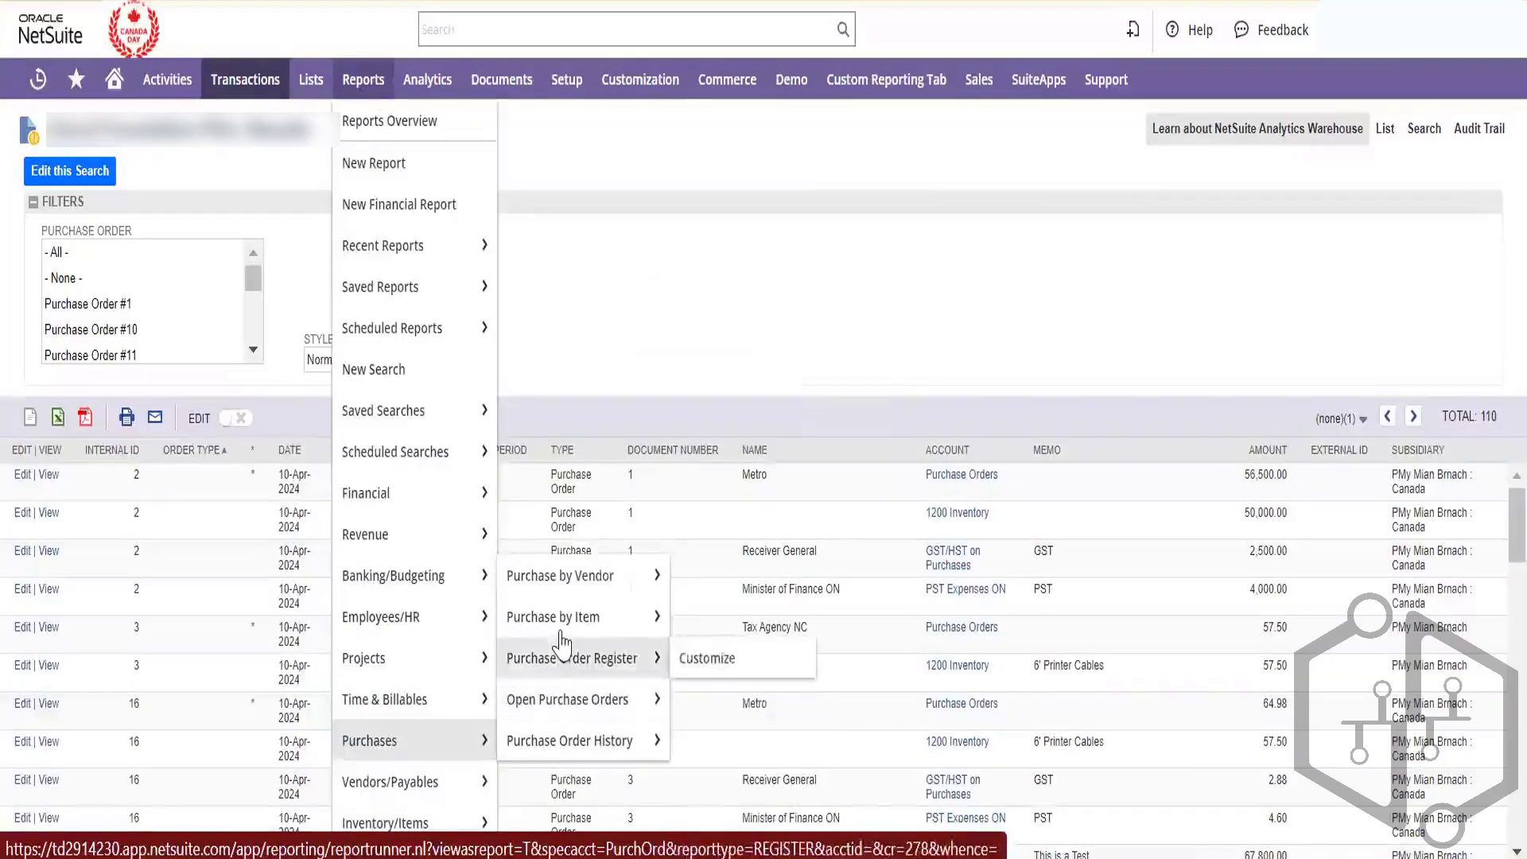
pyautogui.moveTo(569, 617)
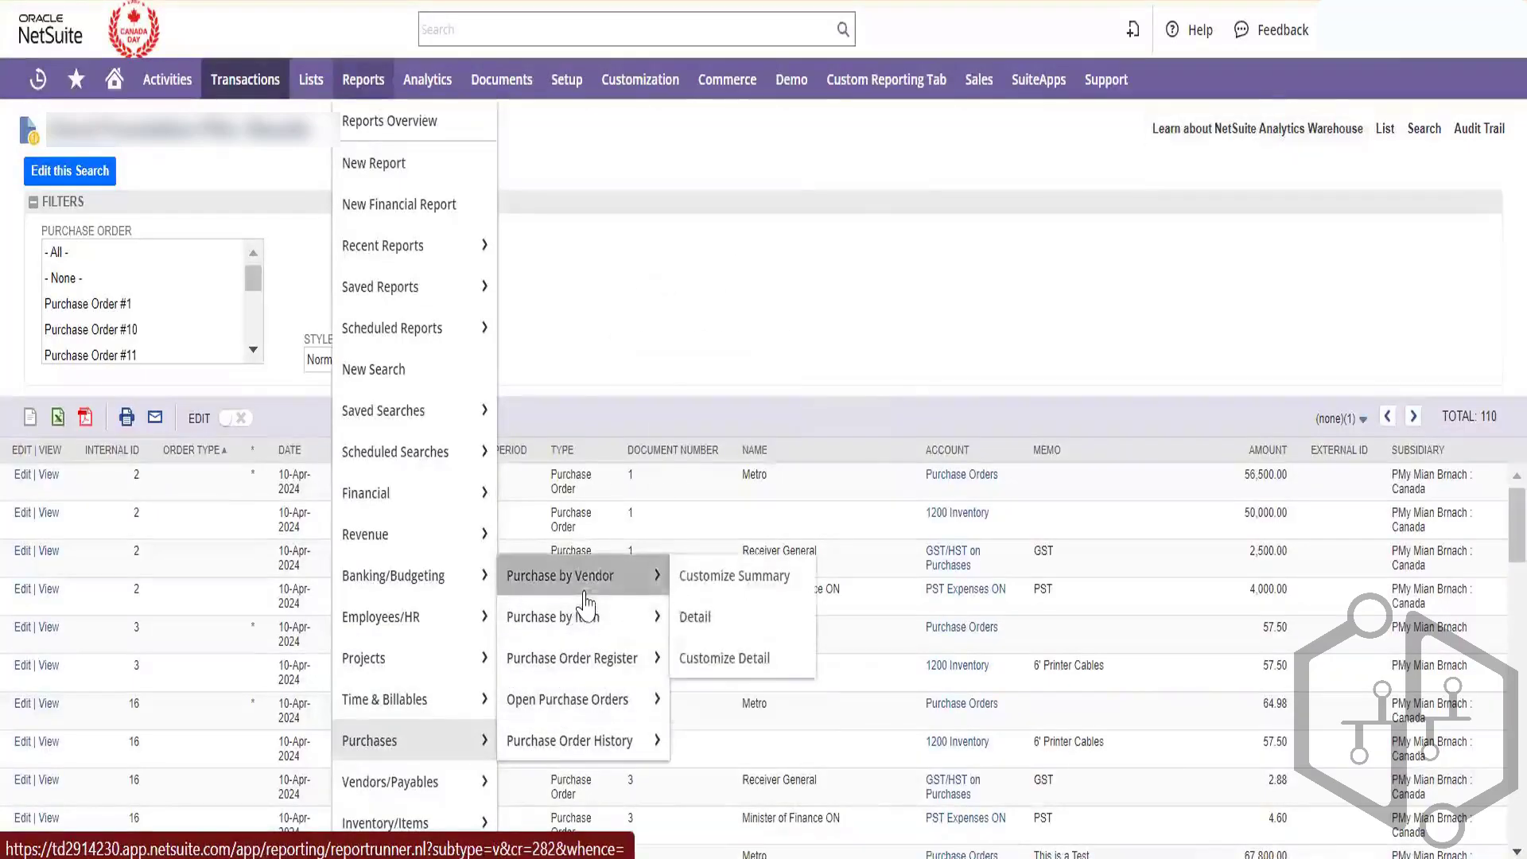
pyautogui.rightClick(586, 576)
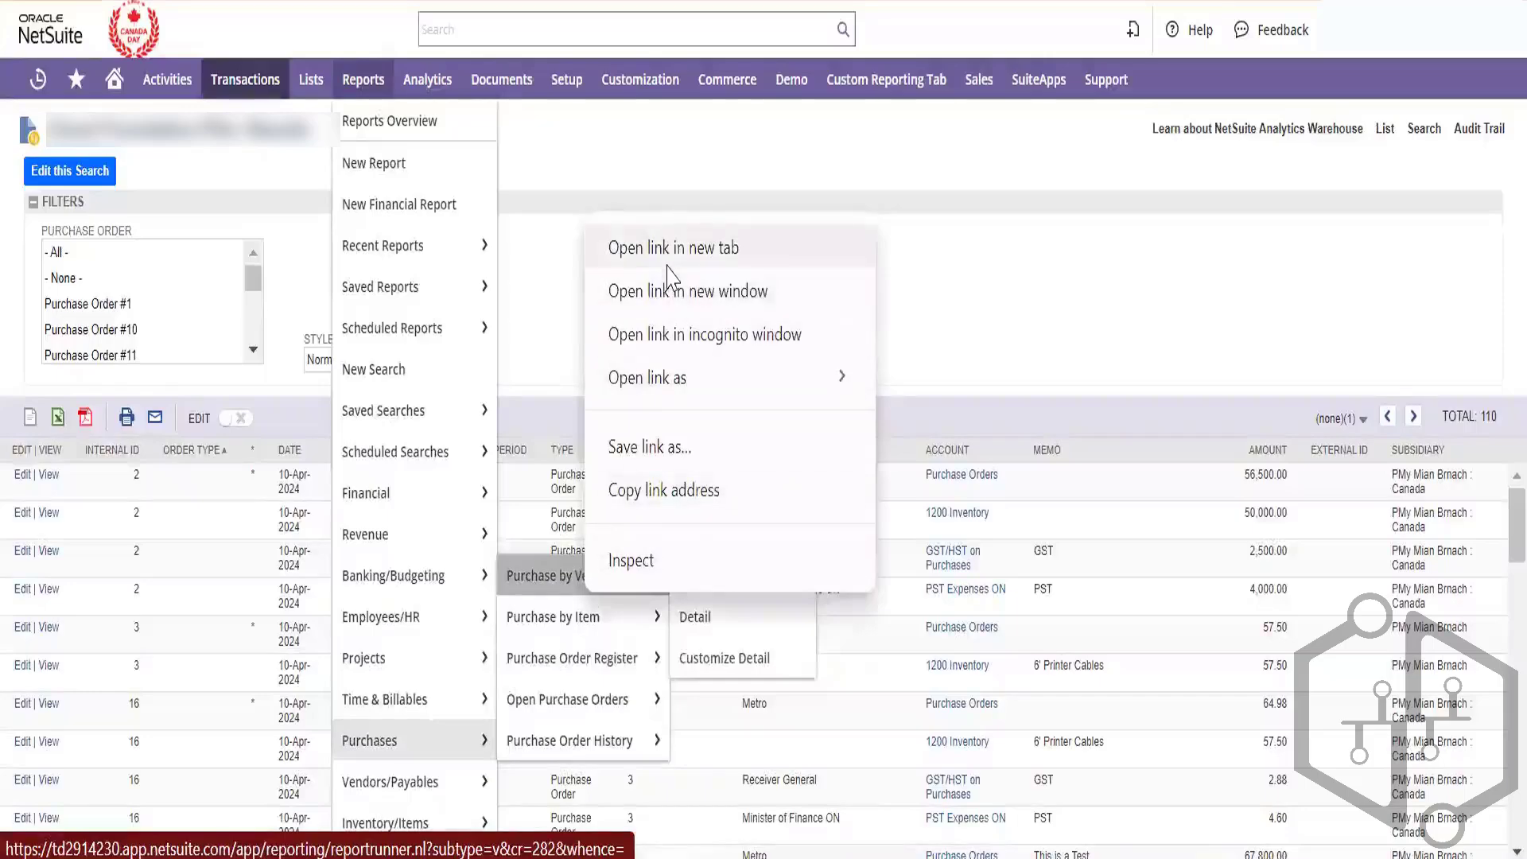
# - Open the A/P Aging summary report from the Vendors/Payables reports in a new browser tab and switch to it
pyautogui.click(406, 787)
pyautogui.moveTo(427, 795)
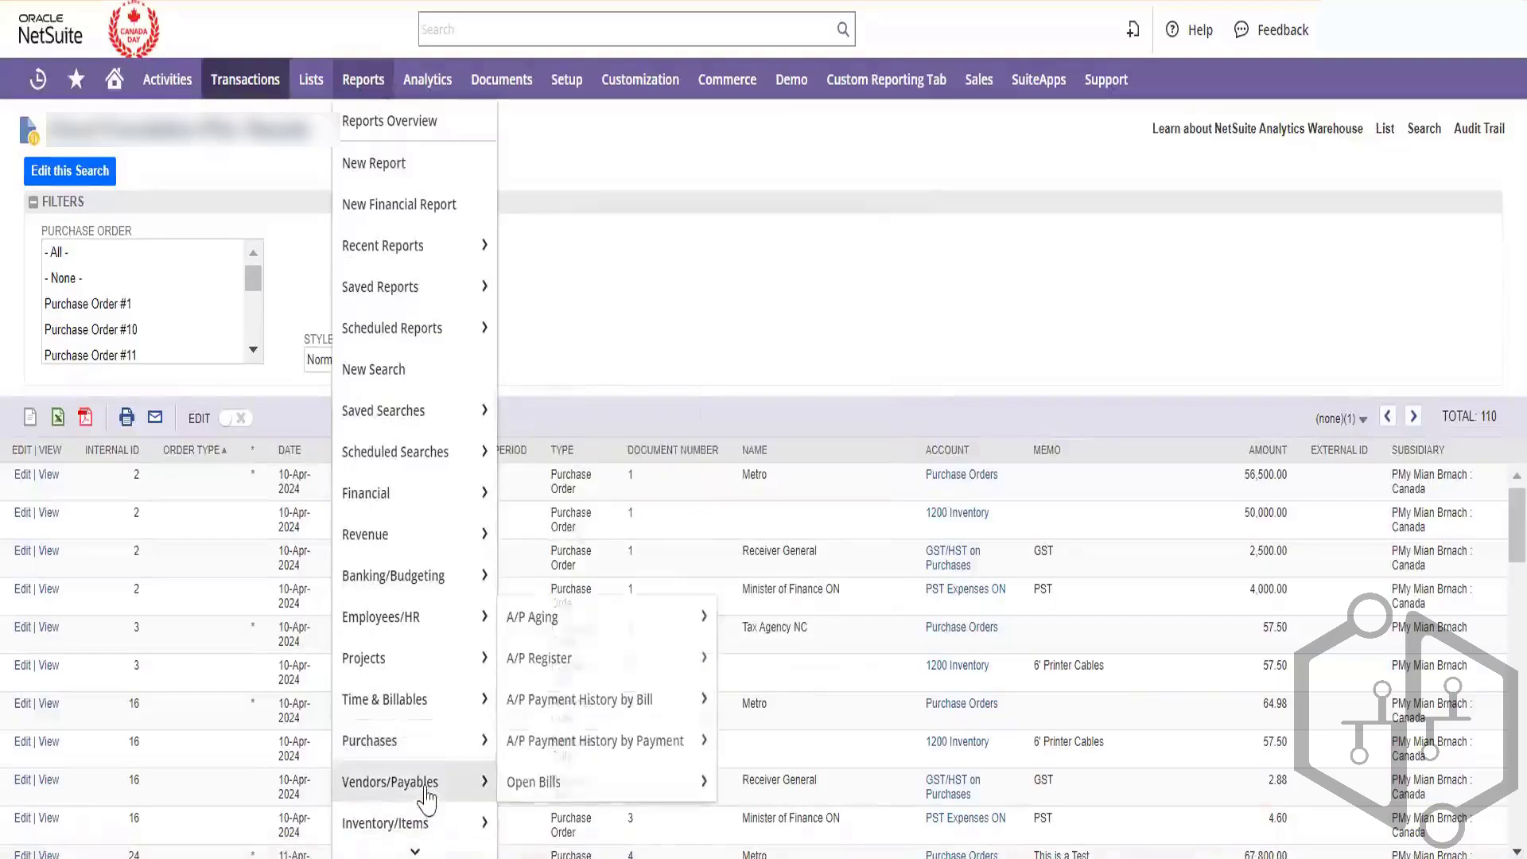
pyautogui.moveTo(584, 655)
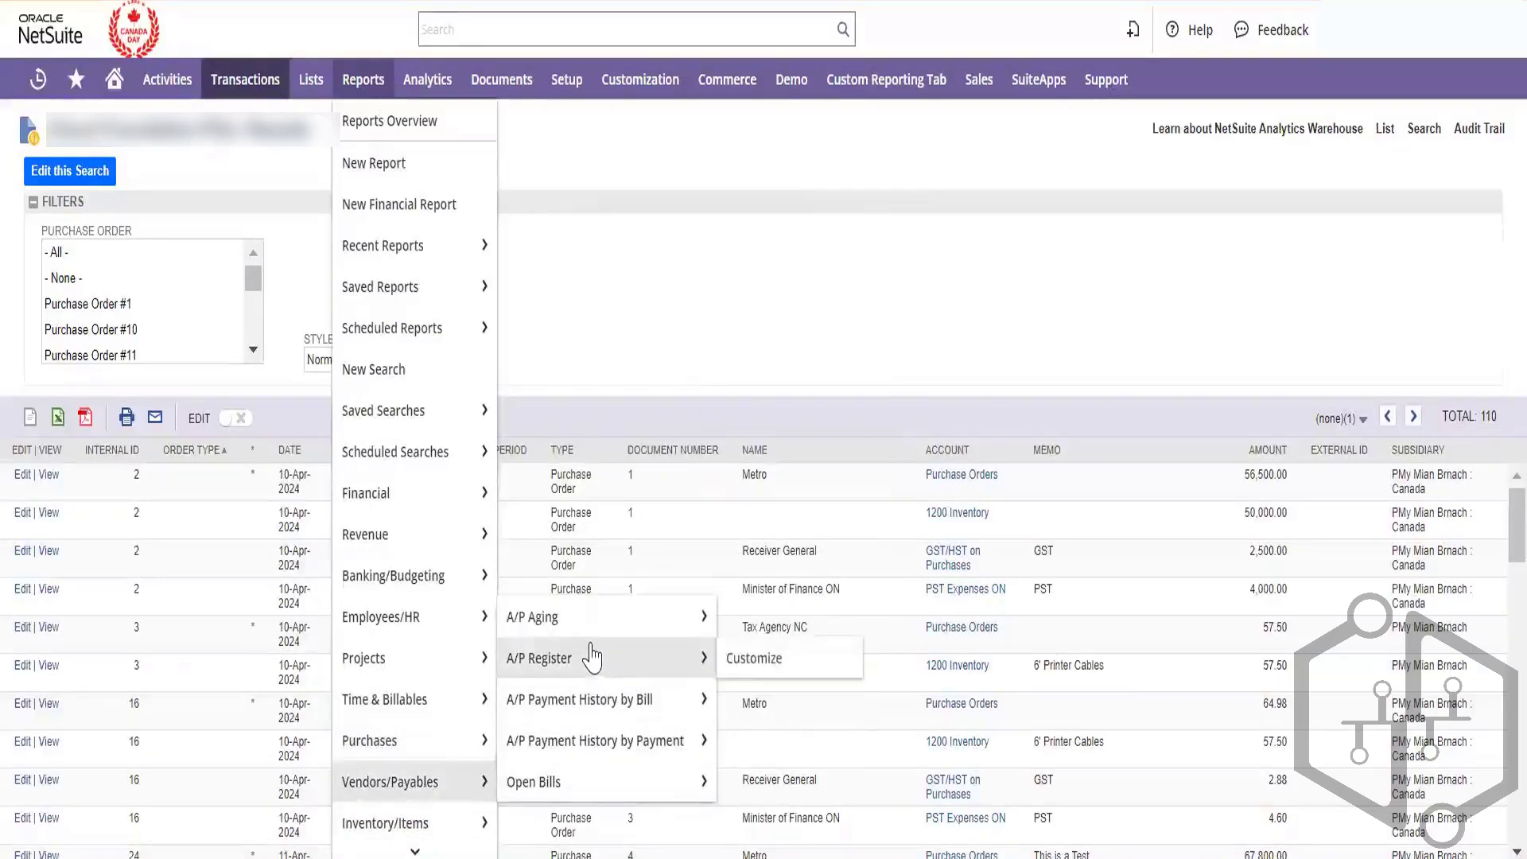
pyautogui.rightClick(573, 628)
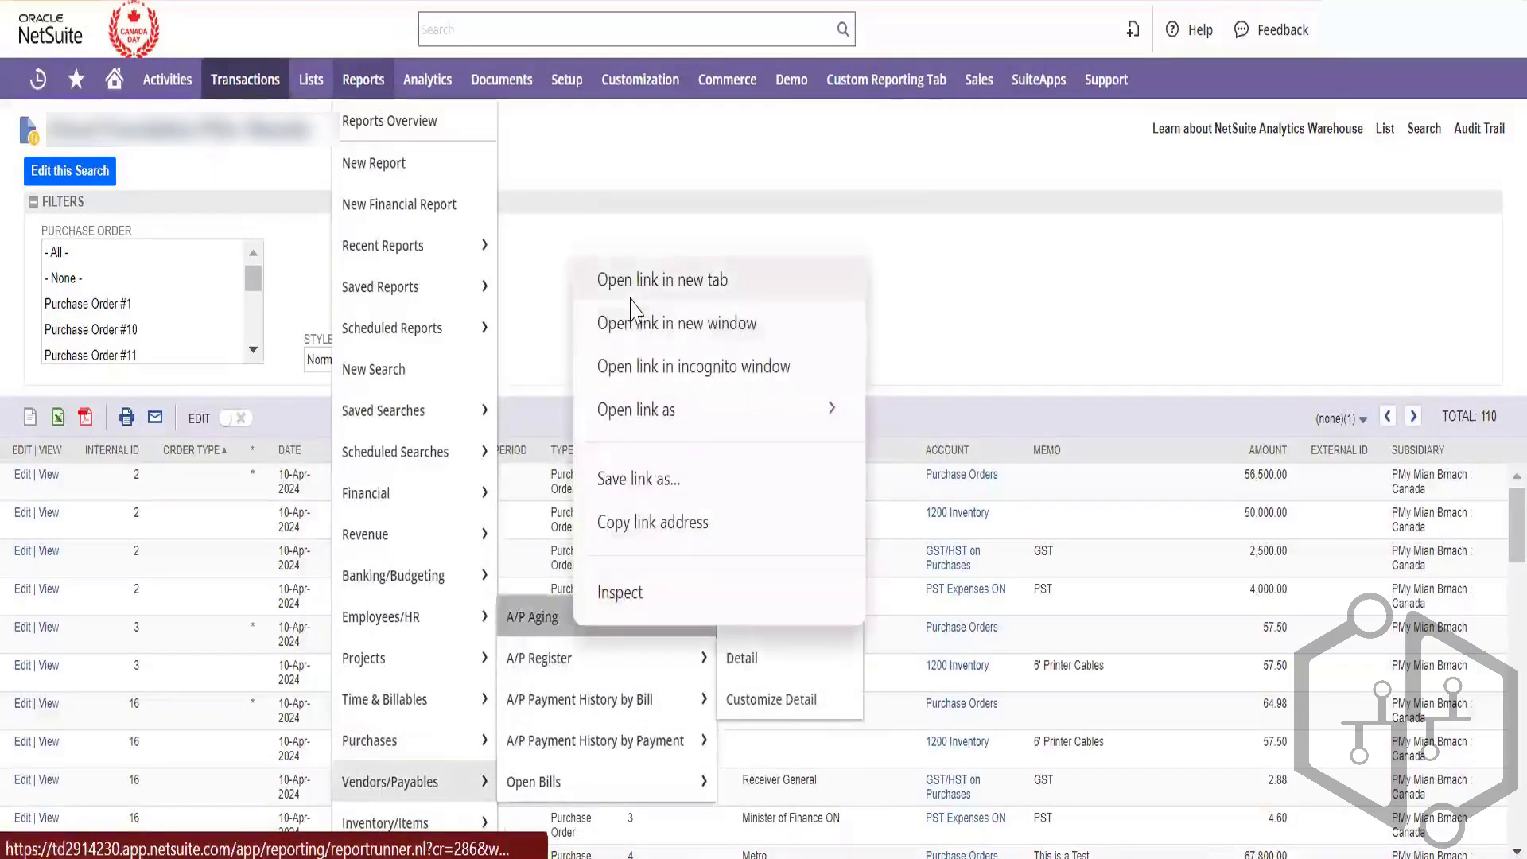
pyautogui.click(628, 280)
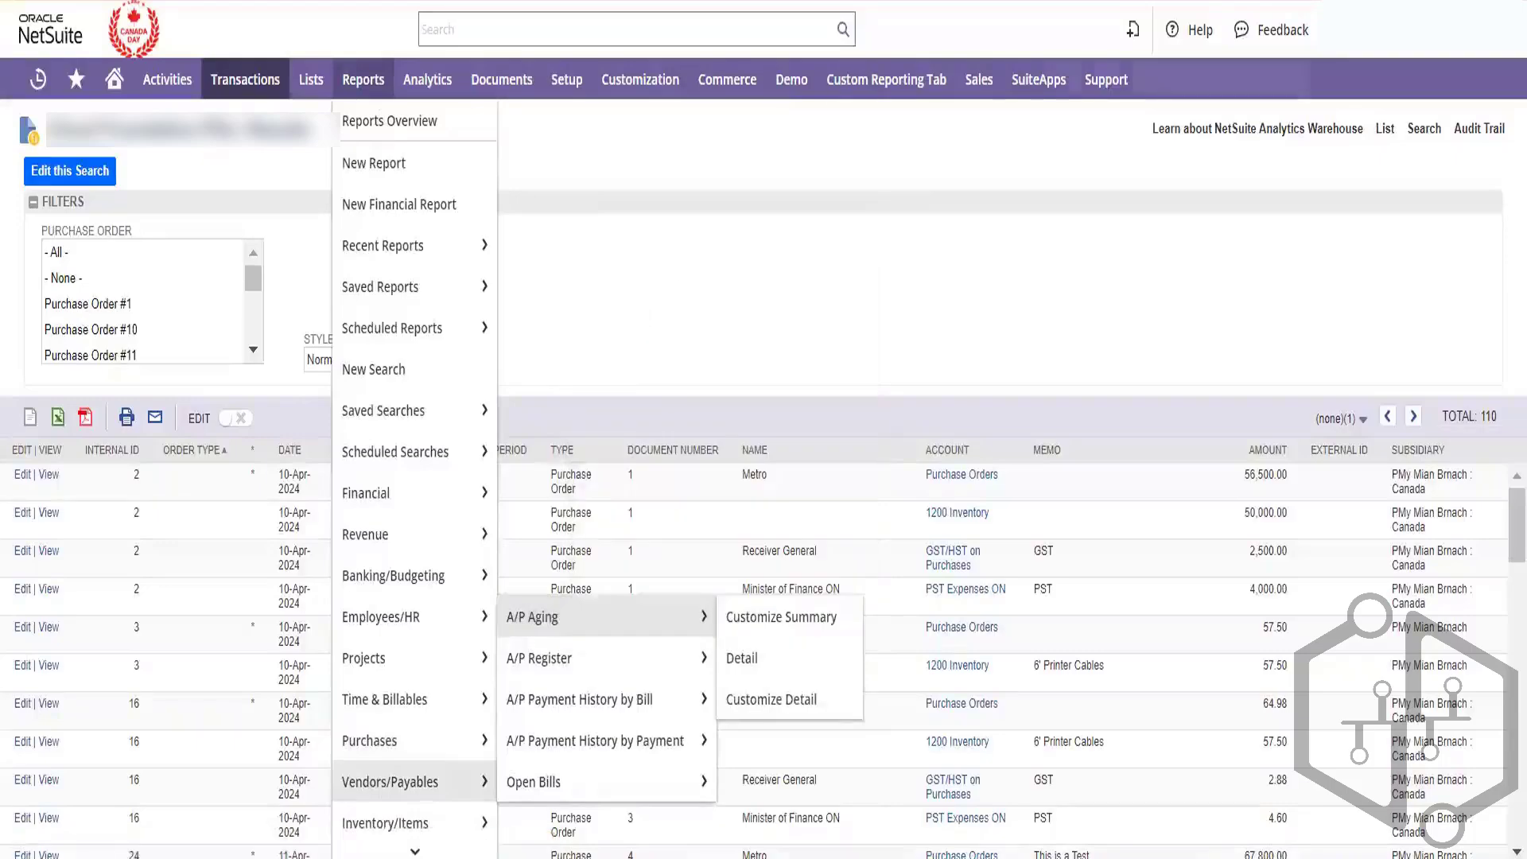
pyautogui.hotkey('ctrl', 'Tab')
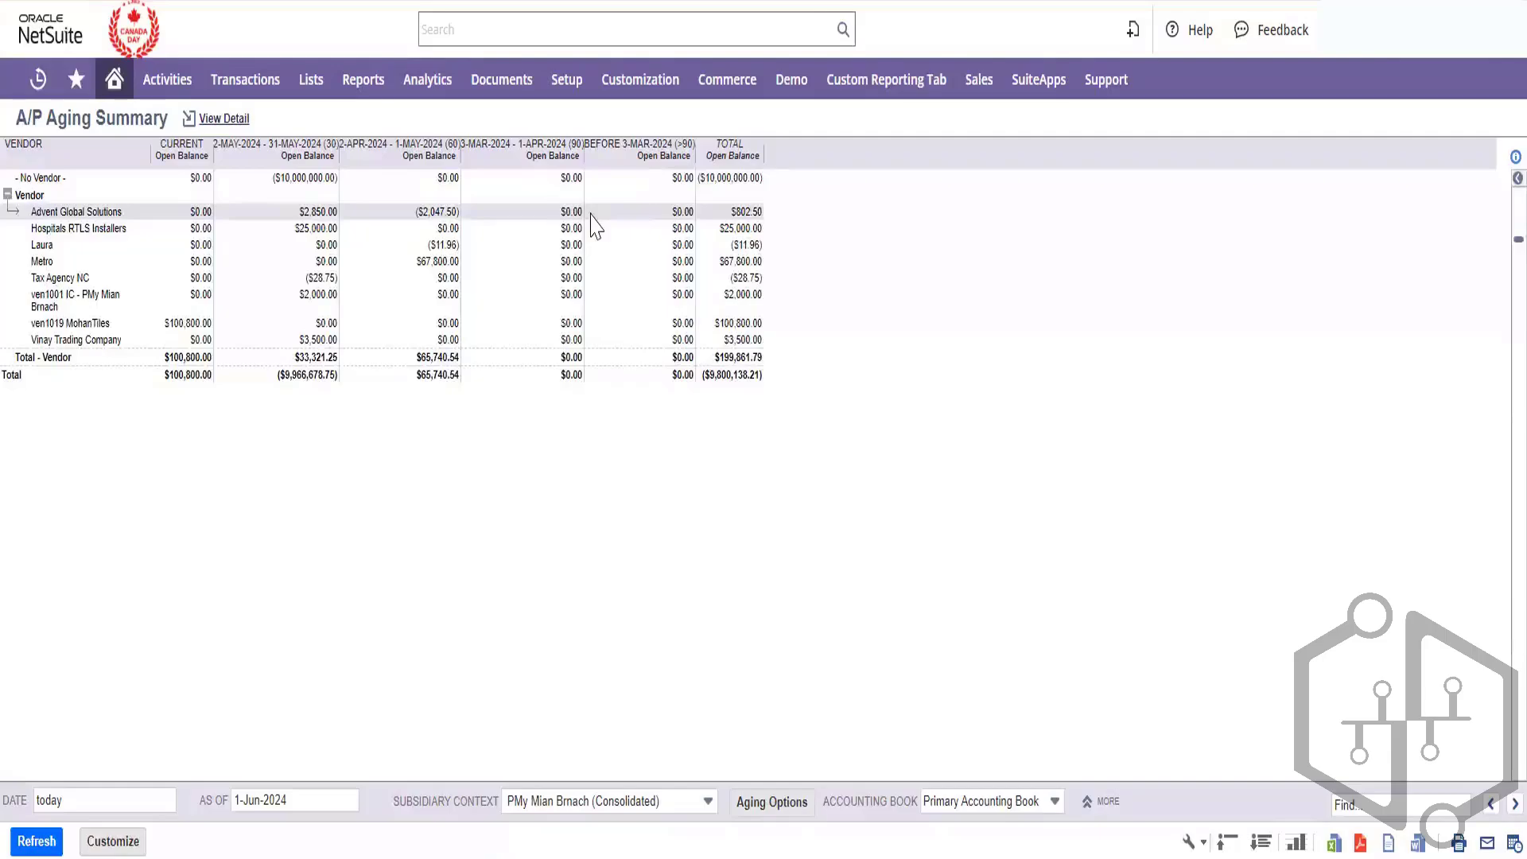
# - Start customizing the A/P Aging Summary report and add the Vendor fields Annual Revenue and Company Name as row groupings, with Company Name outermost
pyautogui.click(1081, 809)
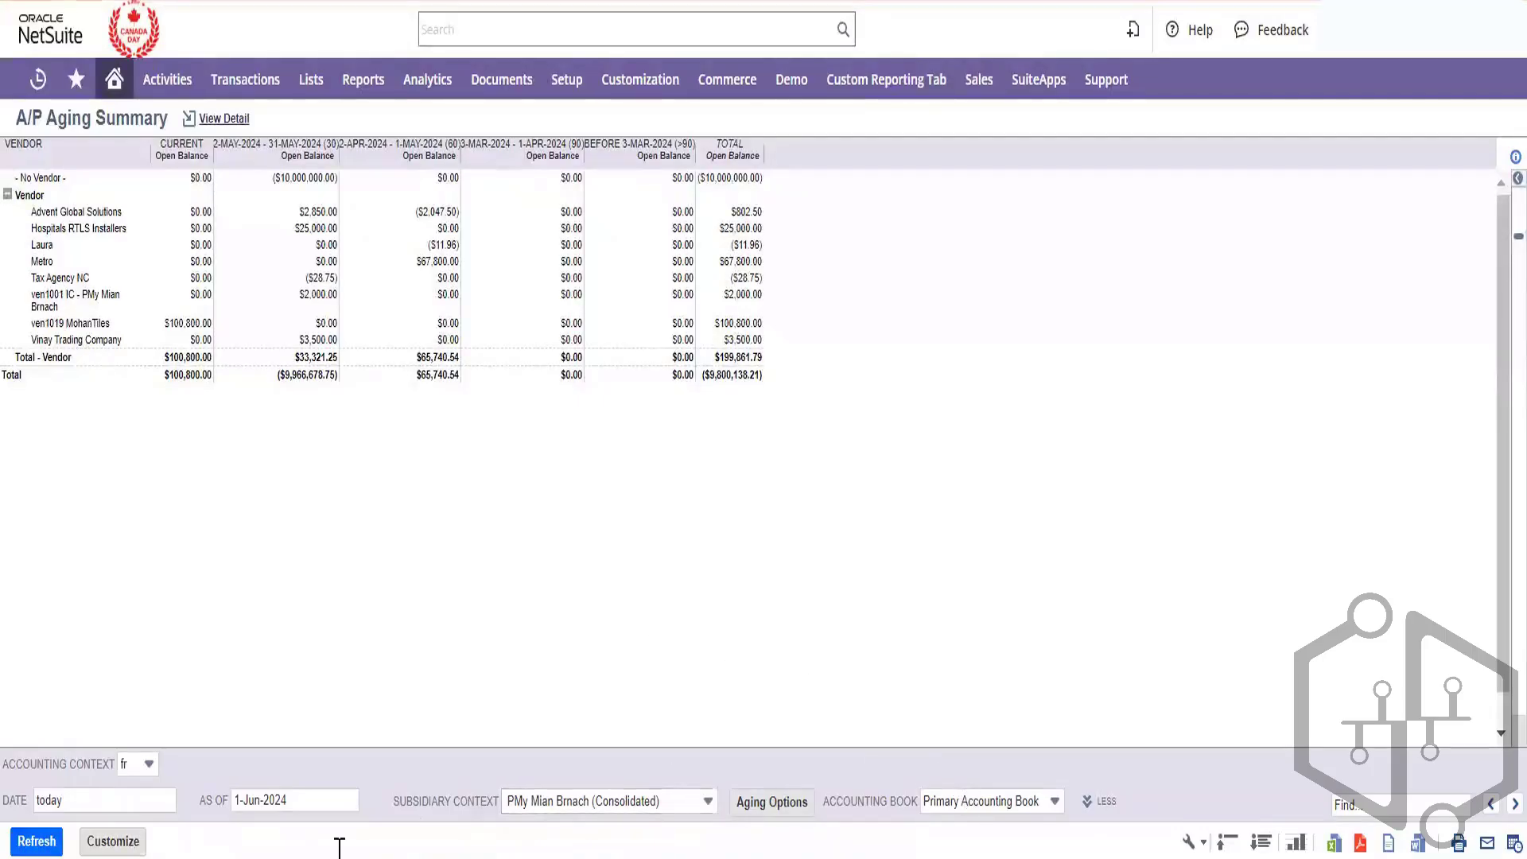
pyautogui.click(114, 844)
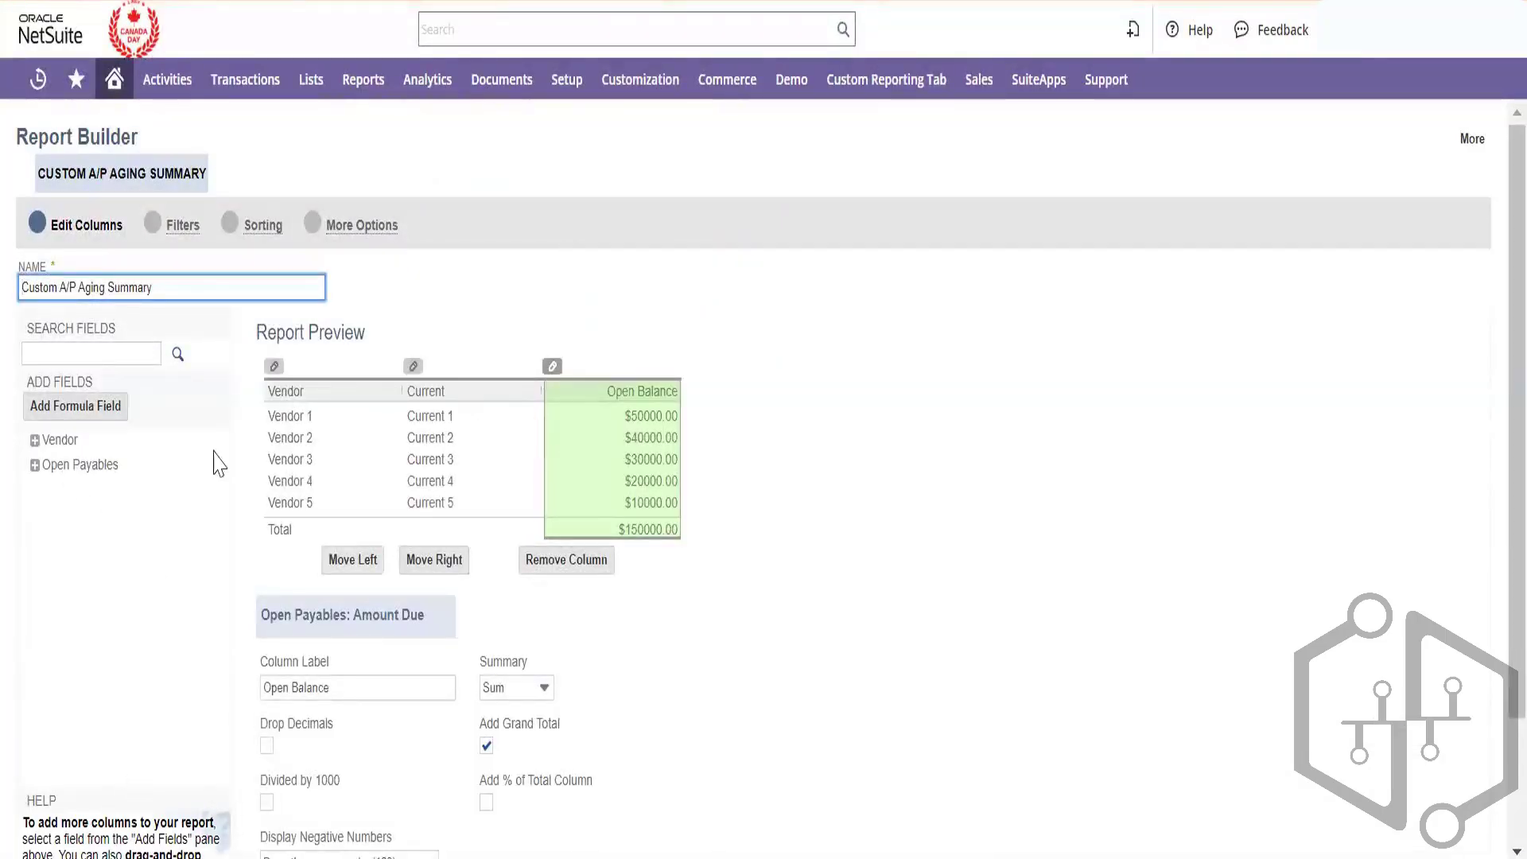
pyautogui.click(35, 440)
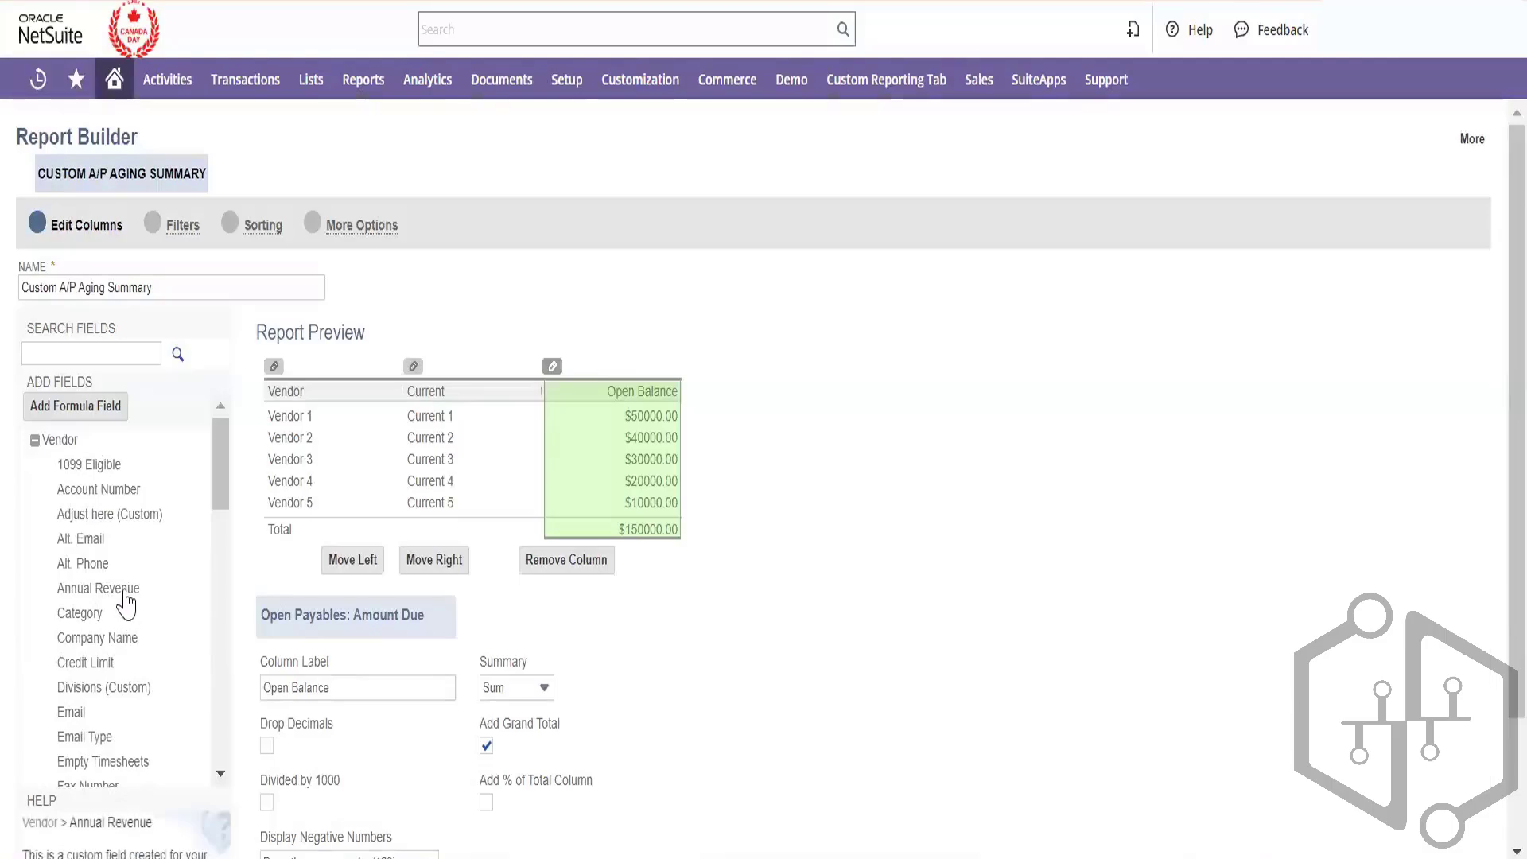
pyautogui.moveTo(127, 593); pyautogui.dragTo(331, 454)
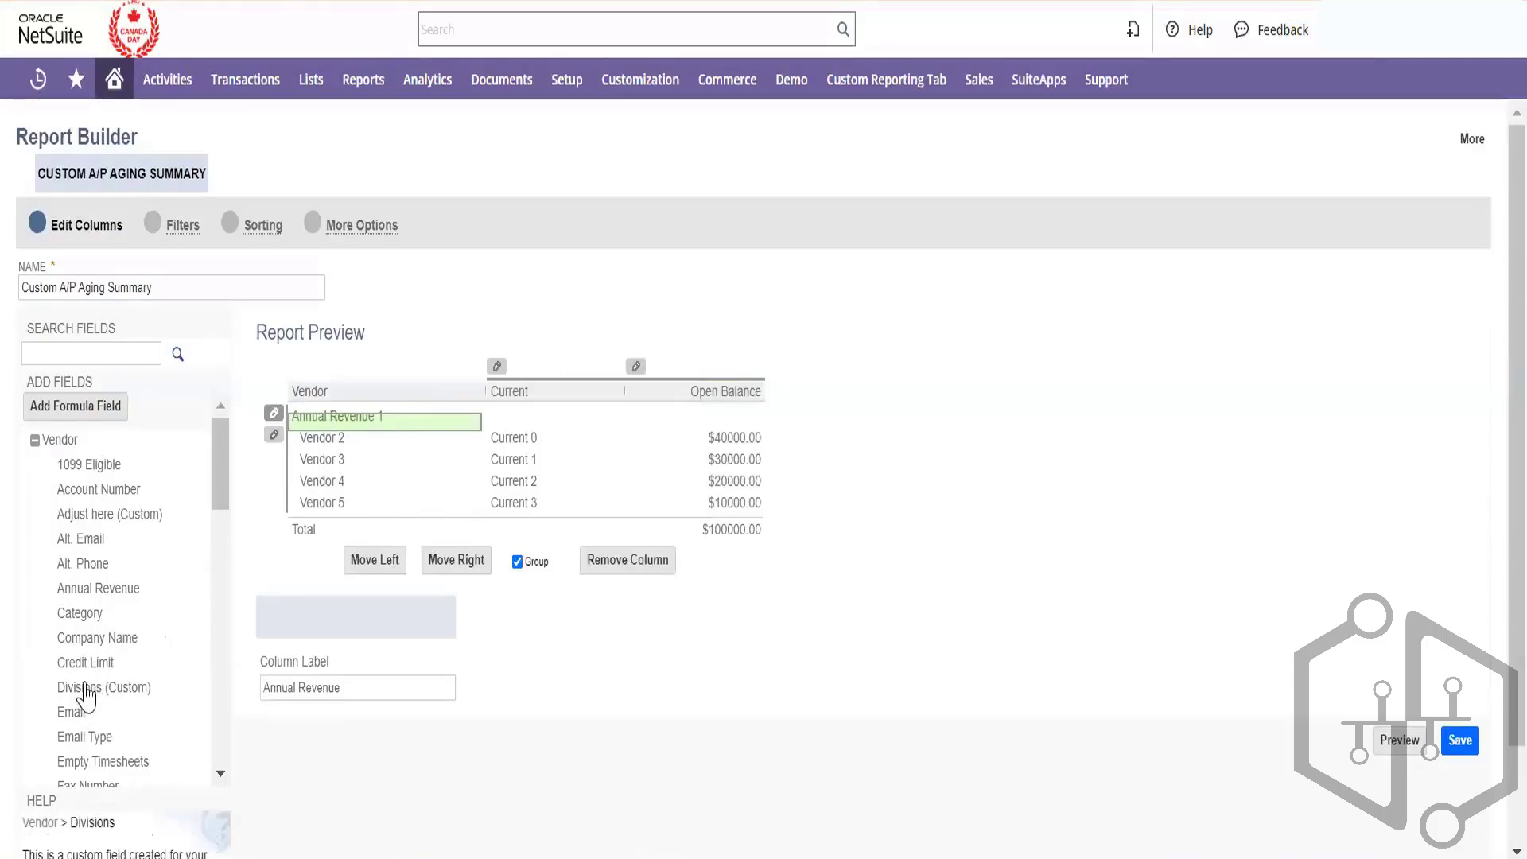
pyautogui.moveTo(95, 637); pyautogui.dragTo(405, 415)
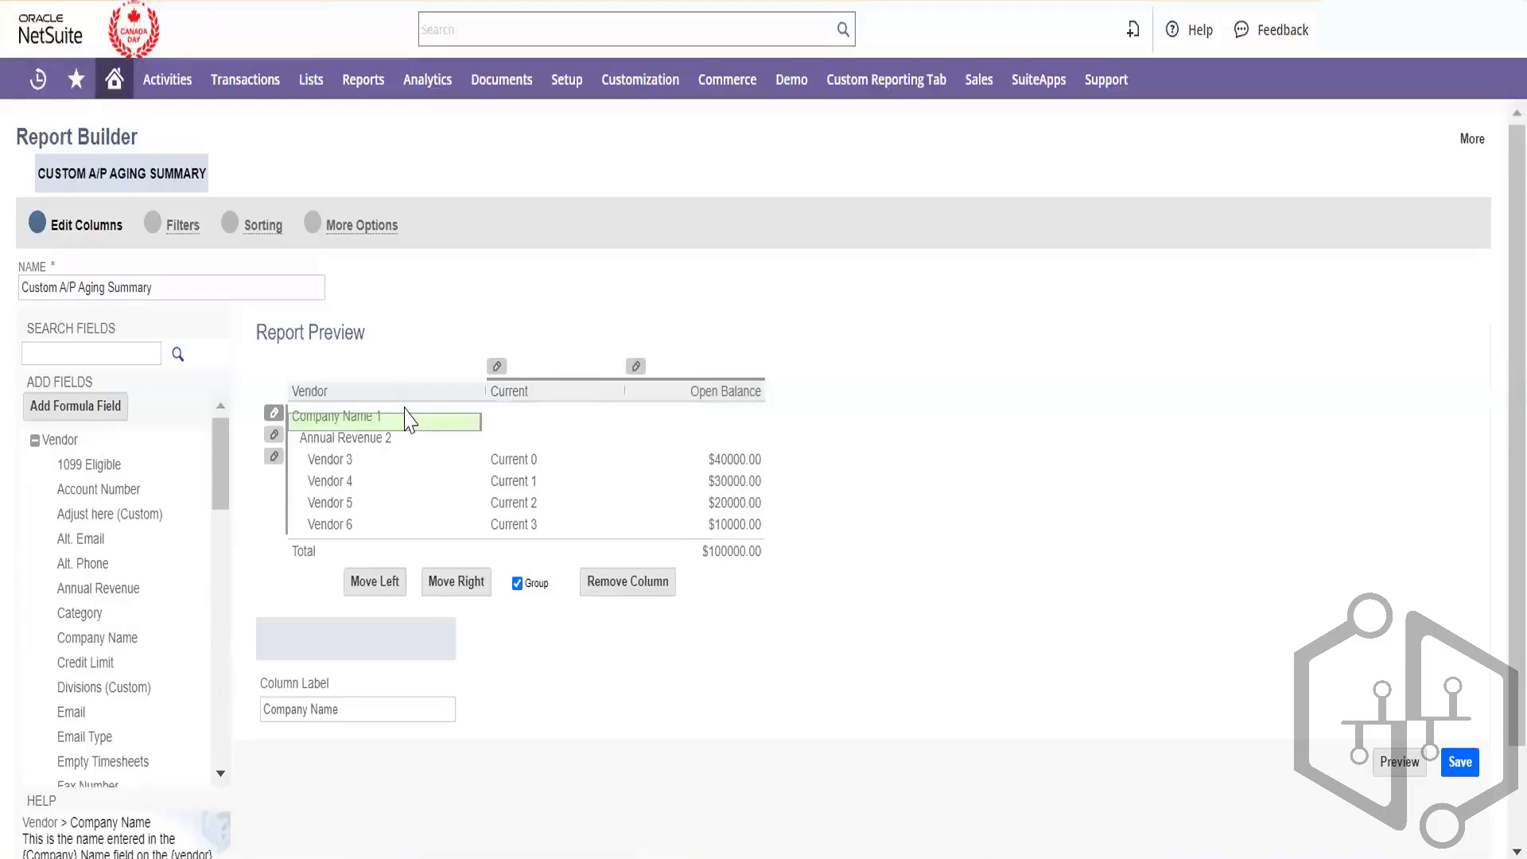
# - Add the vendor's Subsidiary Name field as a column between Current and Open Balance in the report preview
pyautogui.moveTo(231, 440); pyautogui.dragTo(256, 704)
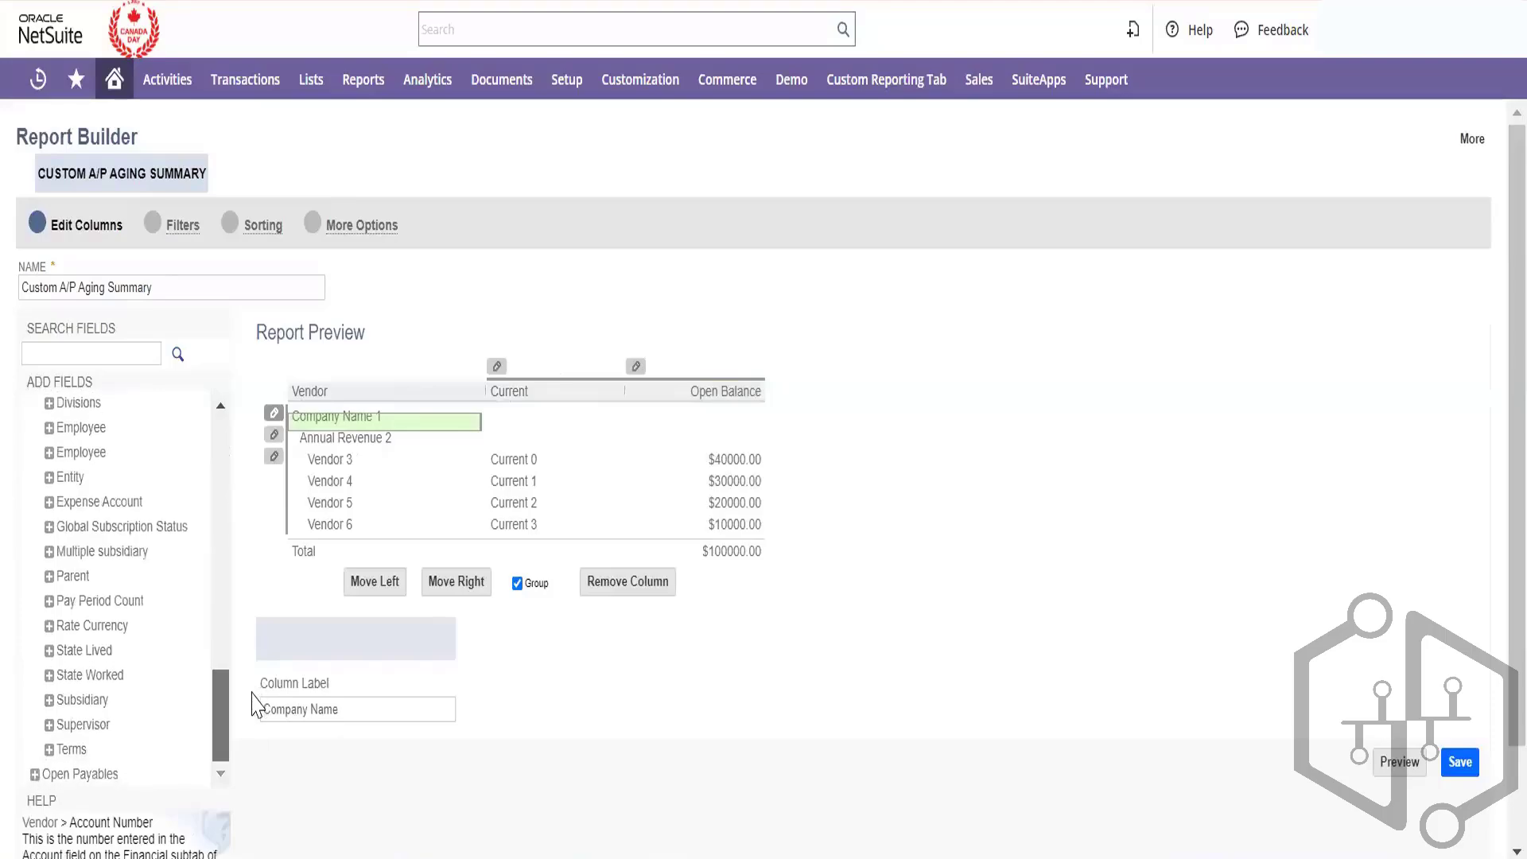
pyautogui.click(50, 700)
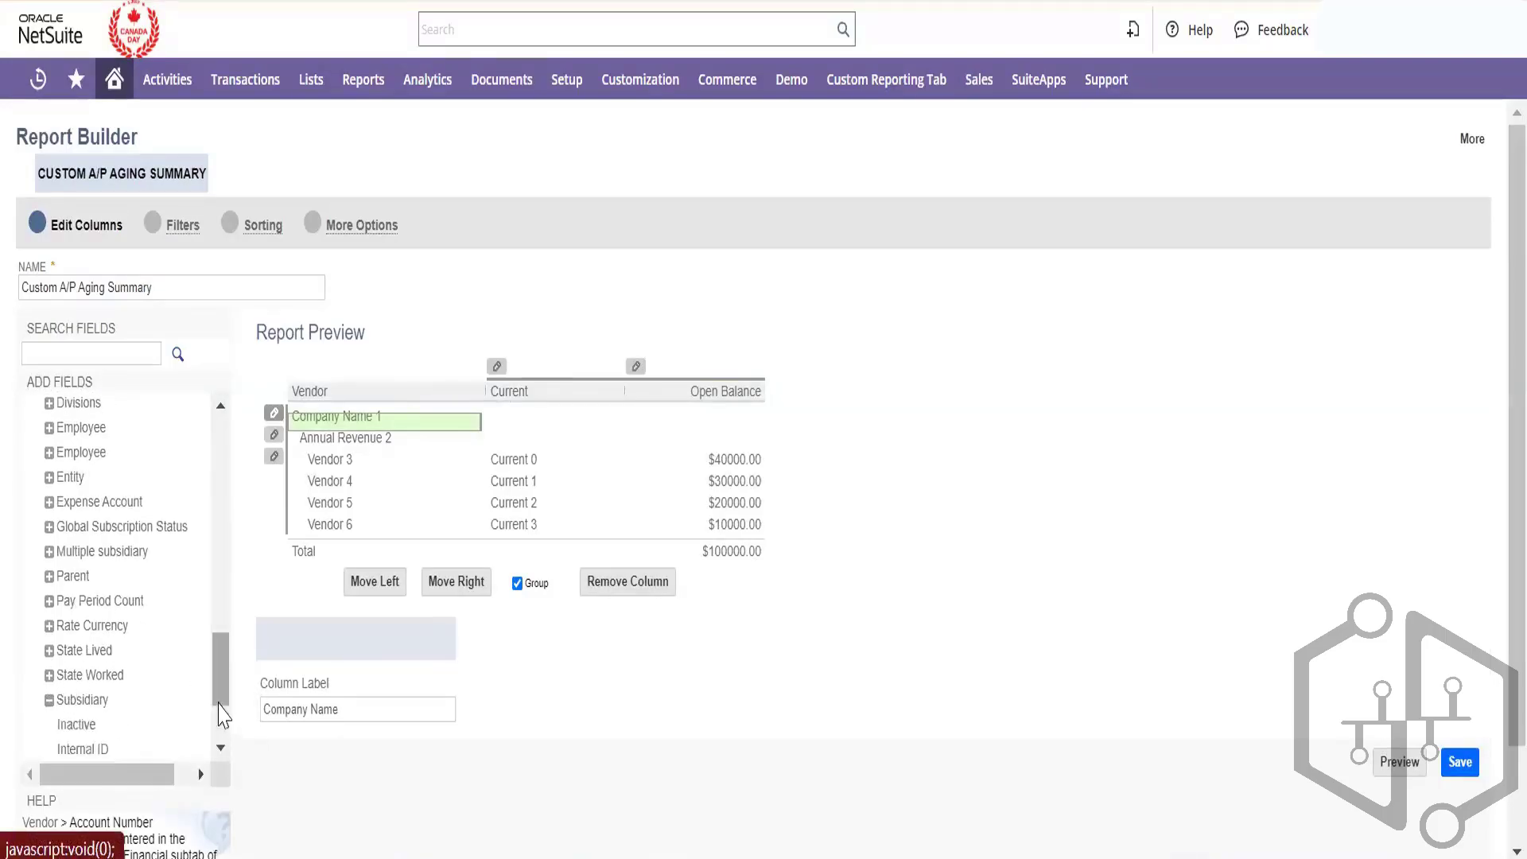
pyautogui.moveTo(223, 714); pyautogui.dragTo(223, 746)
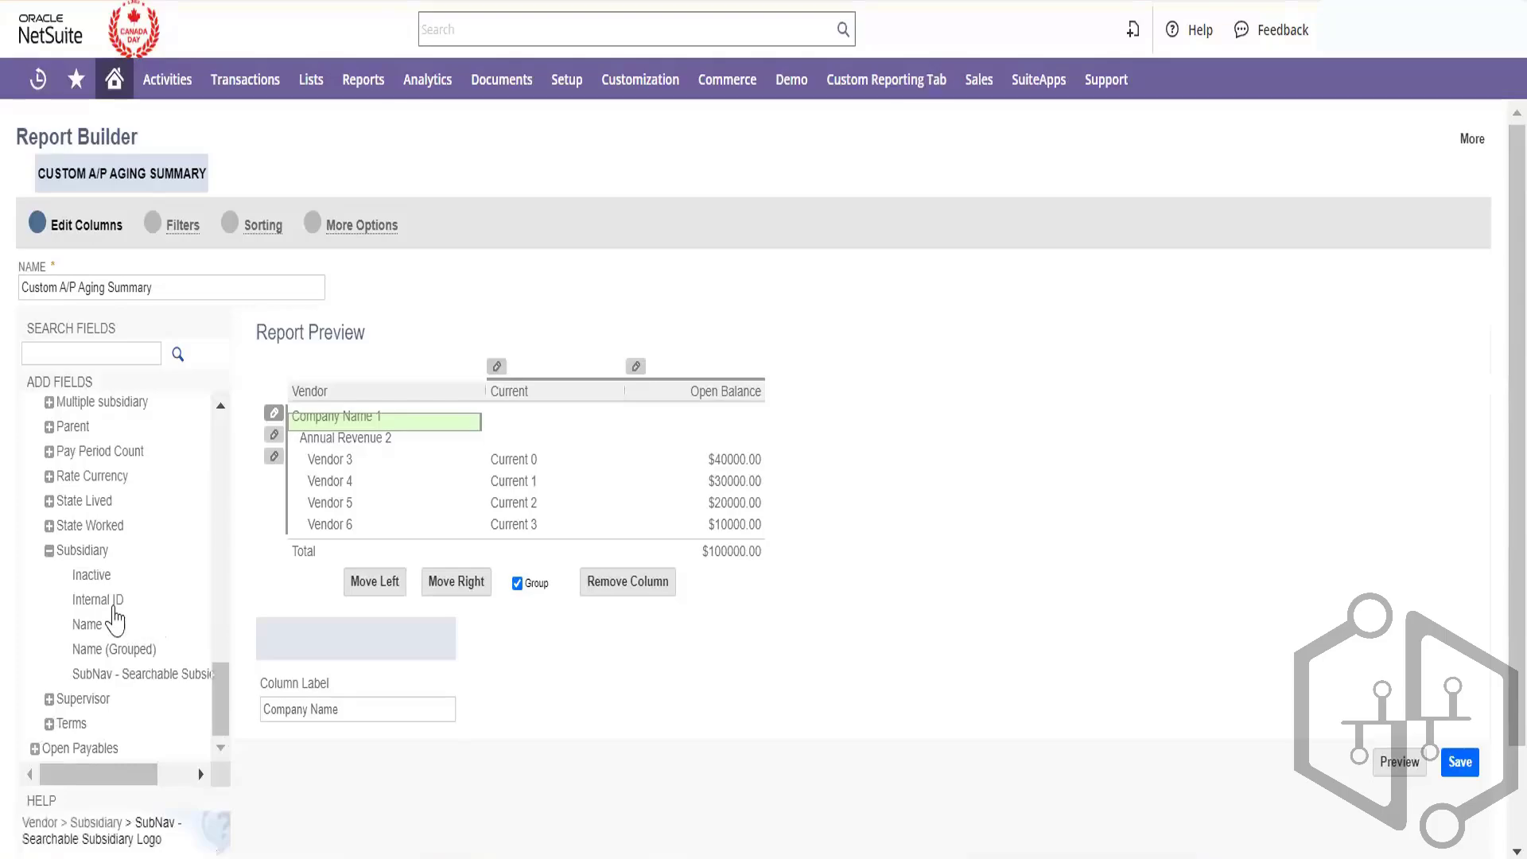
pyautogui.moveTo(103, 624); pyautogui.dragTo(687, 413)
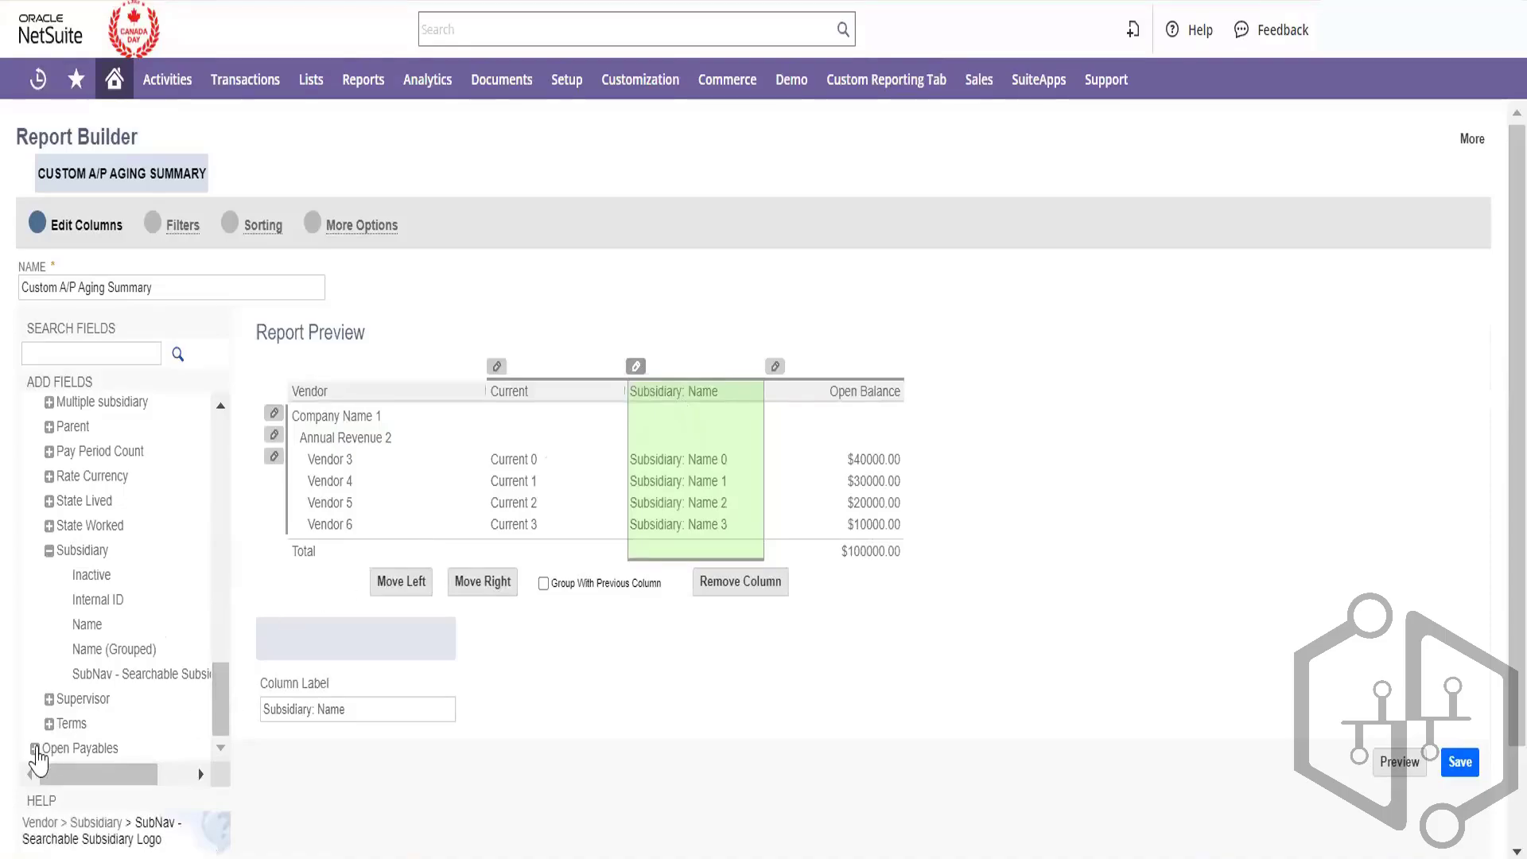
# - Add the Date Closed field from Open Payables as a column between Subsidiary: Name and Open Balance
pyautogui.click(35, 748)
pyautogui.scroll(-1, 218, 699)
pyautogui.scroll(-5, 218, 699)
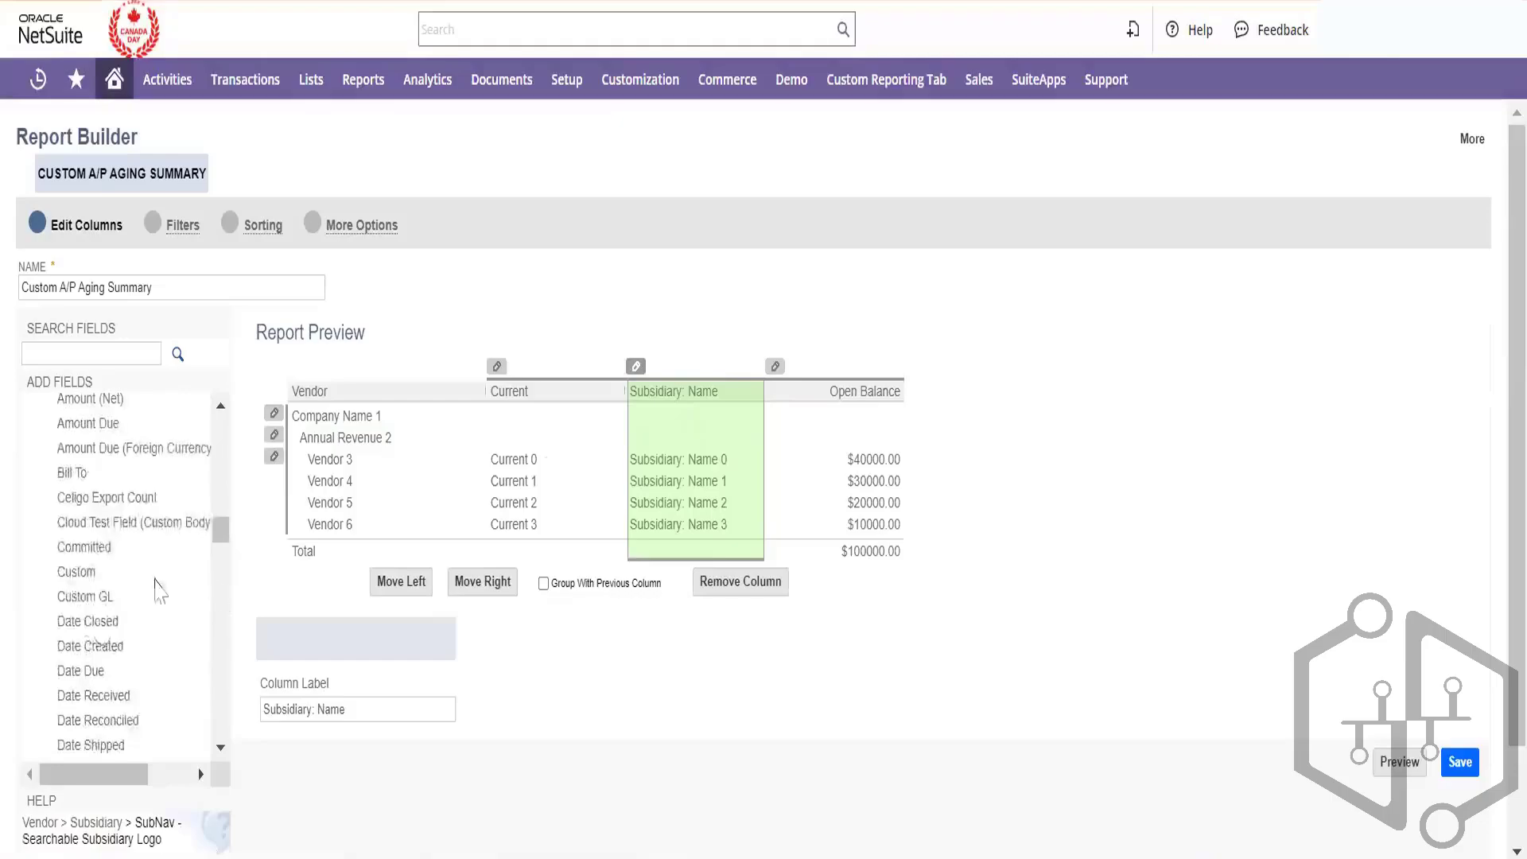
pyautogui.moveTo(91, 628); pyautogui.dragTo(894, 408)
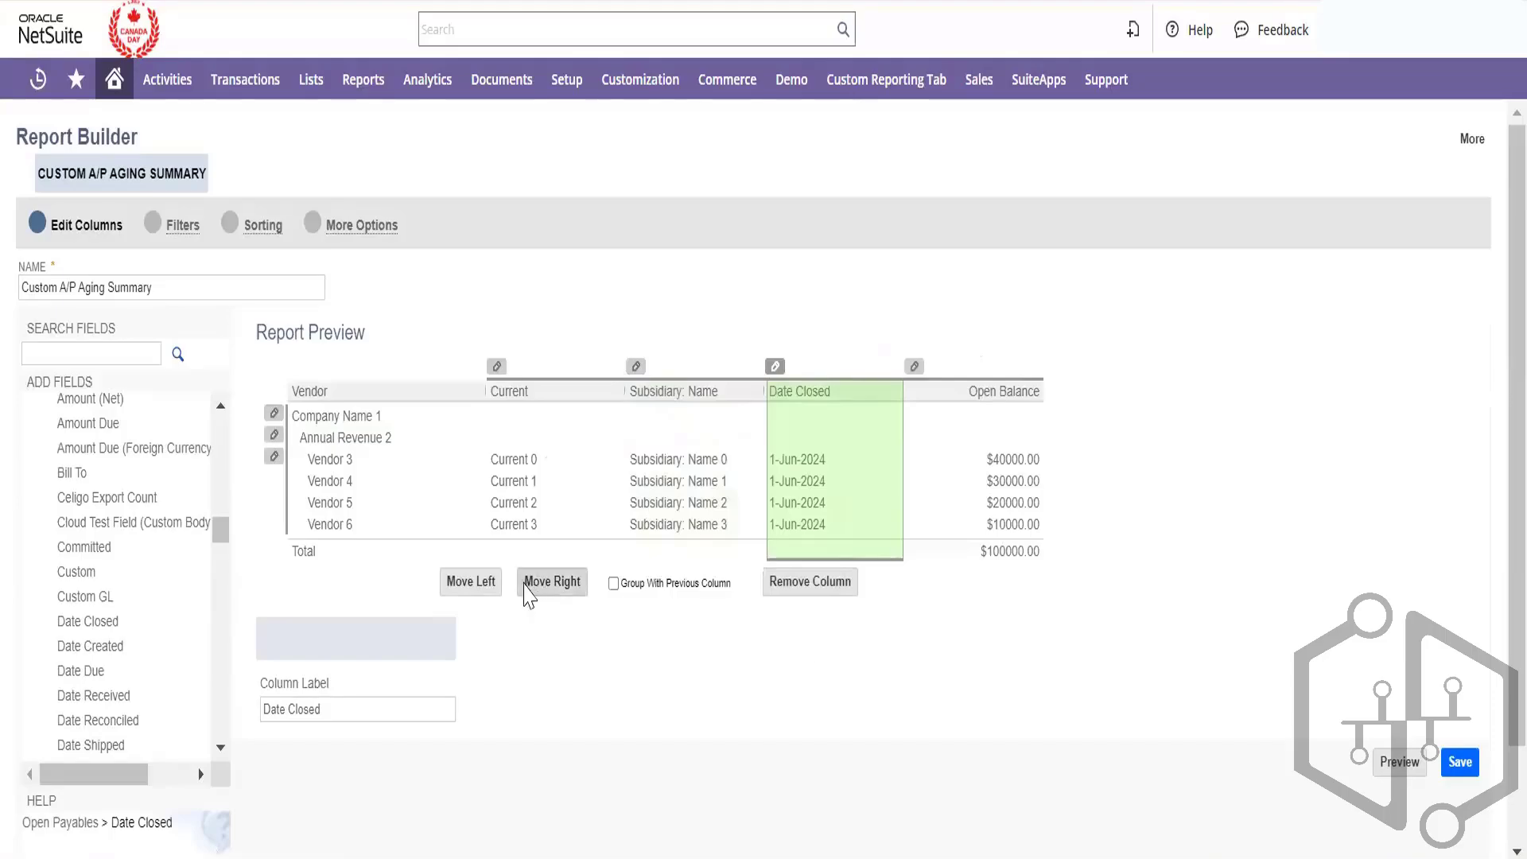
# - Reorder the report columns so that Date Closed sits between Vendor and Current
pyautogui.click(488, 579)
pyautogui.click(489, 581)
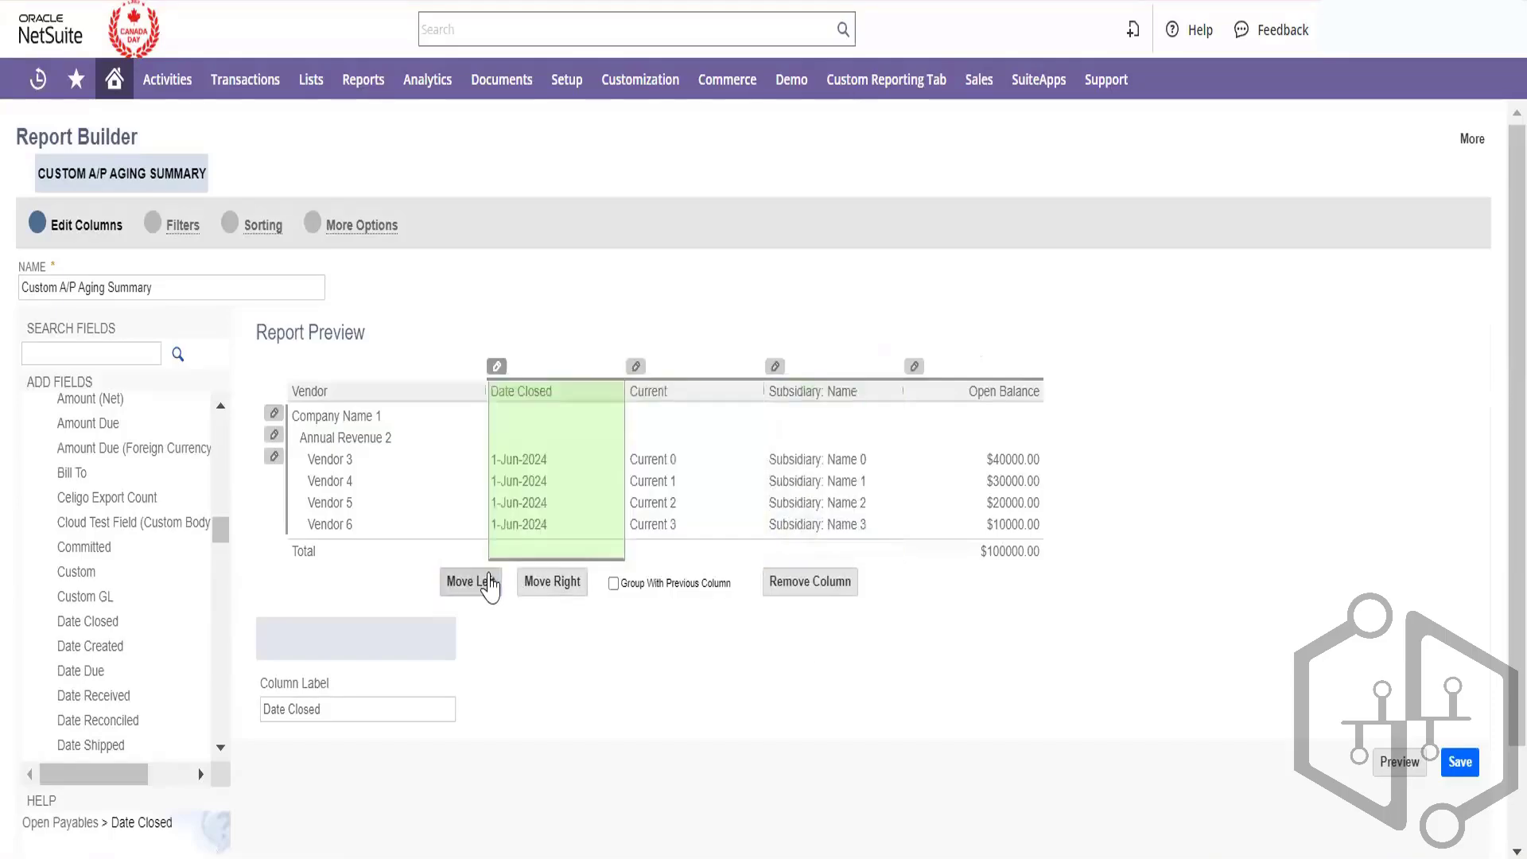
pyautogui.click(489, 581)
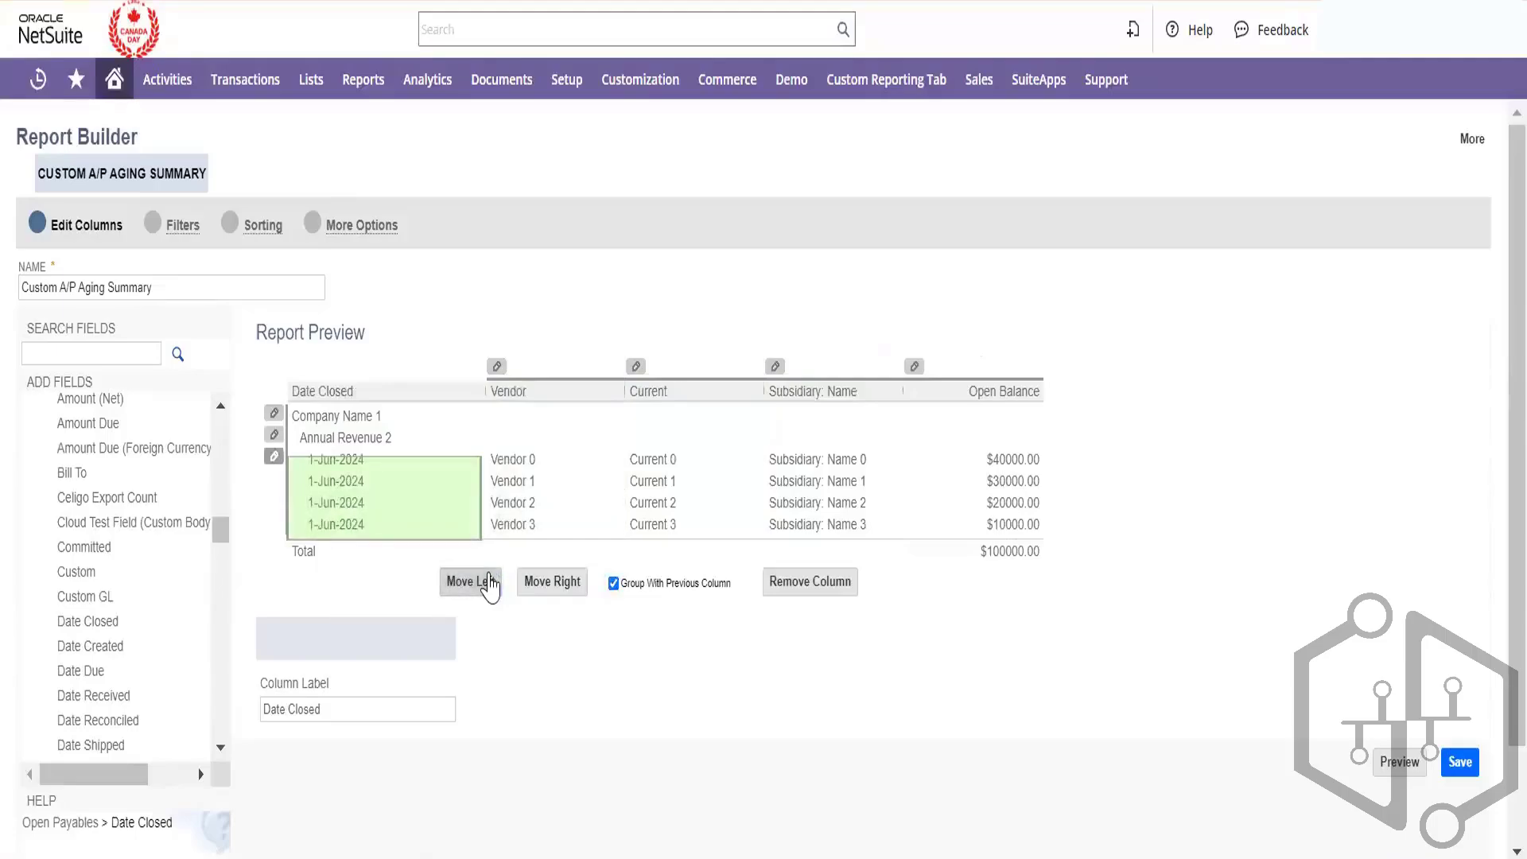
pyautogui.click(548, 588)
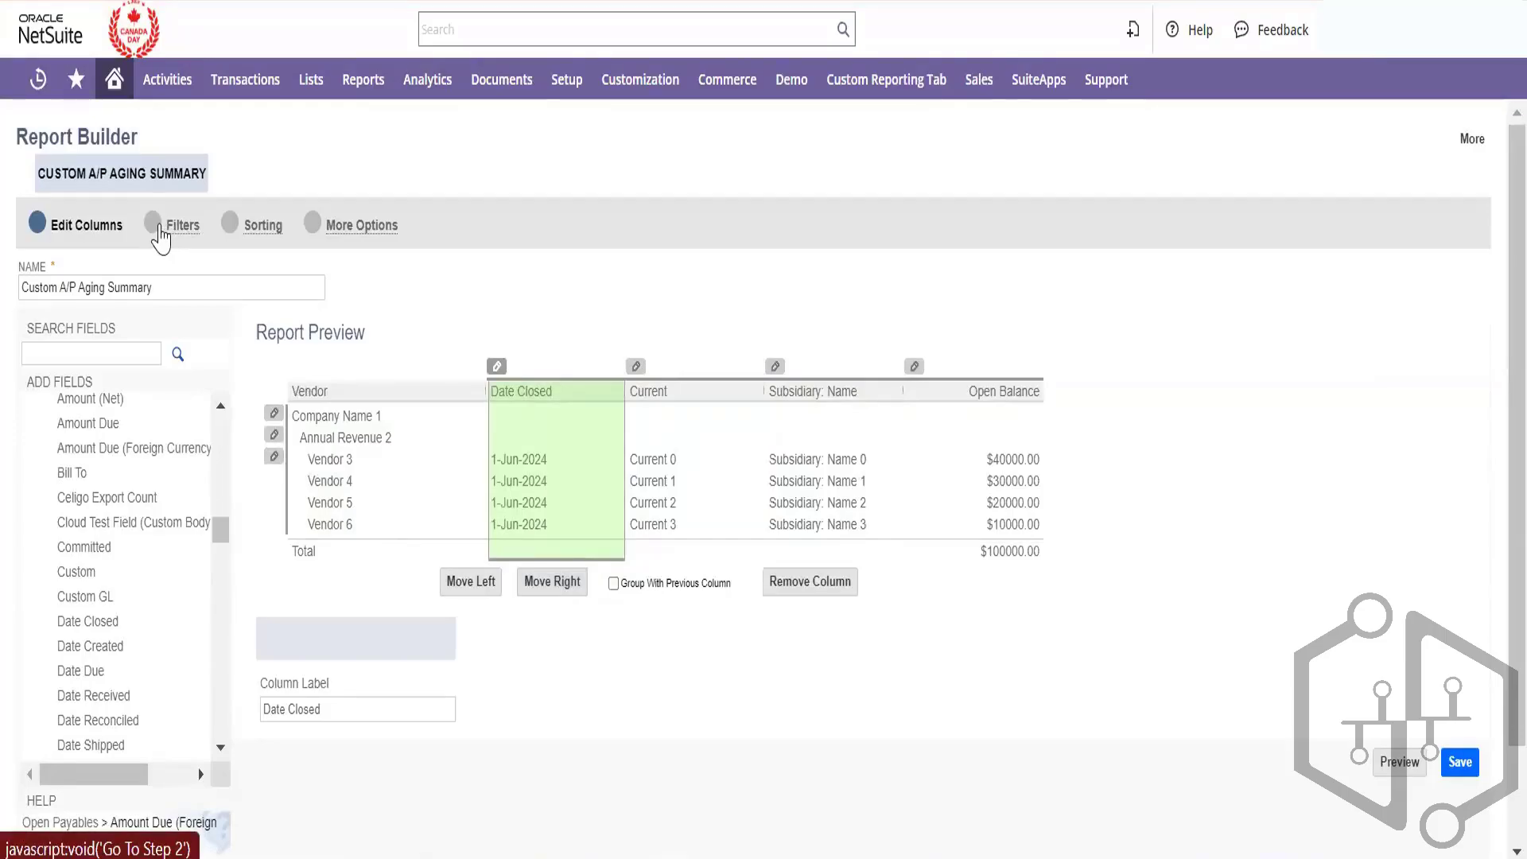
# - Review the custom report's filters, available Vendor filter fields, additional options, audience settings and Expand Level choices
pyautogui.click(160, 228)
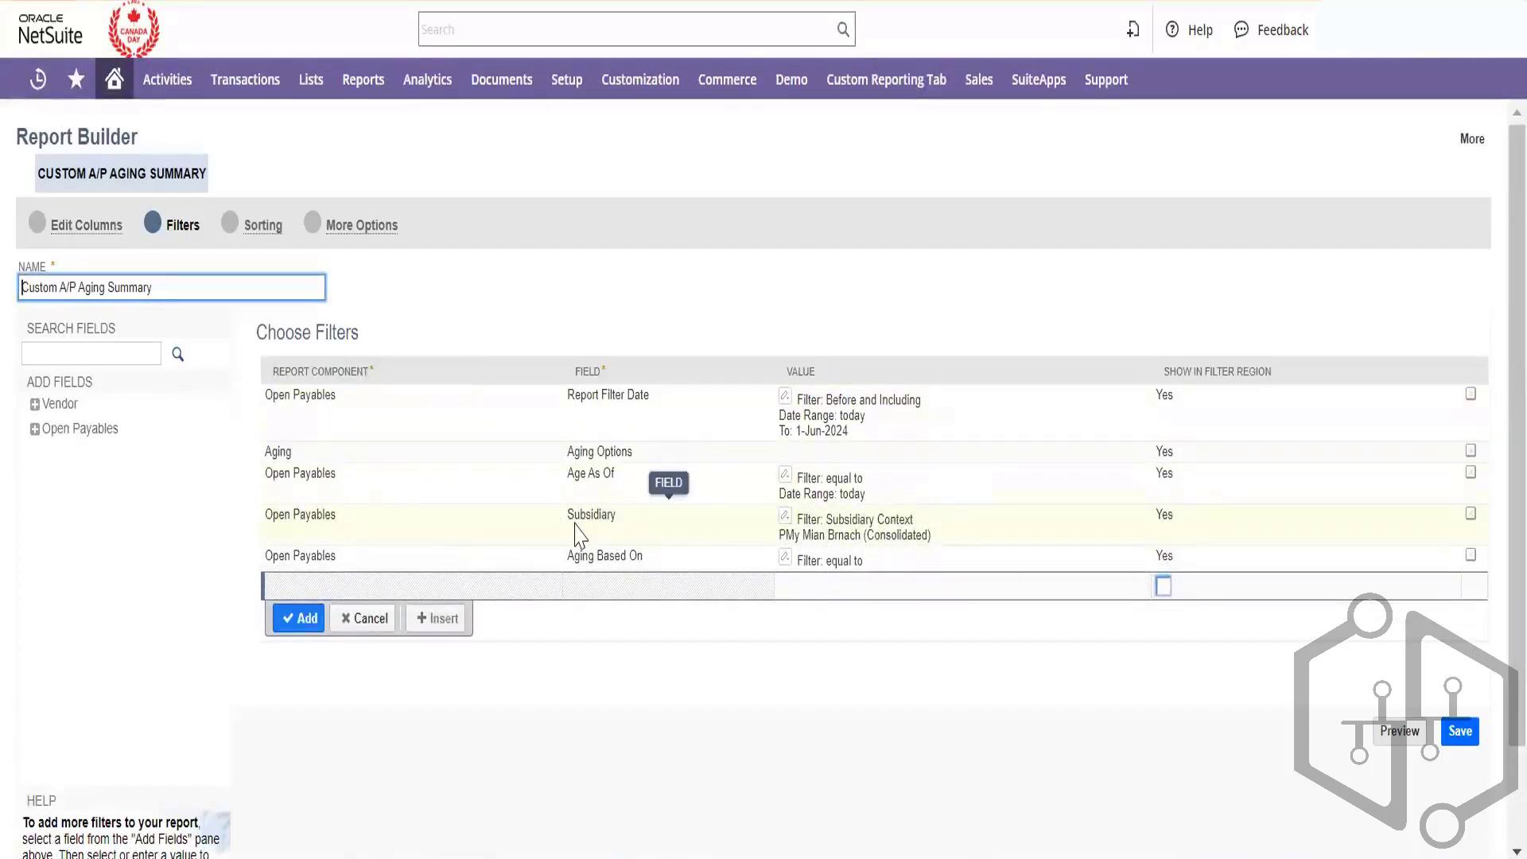
pyautogui.click(35, 405)
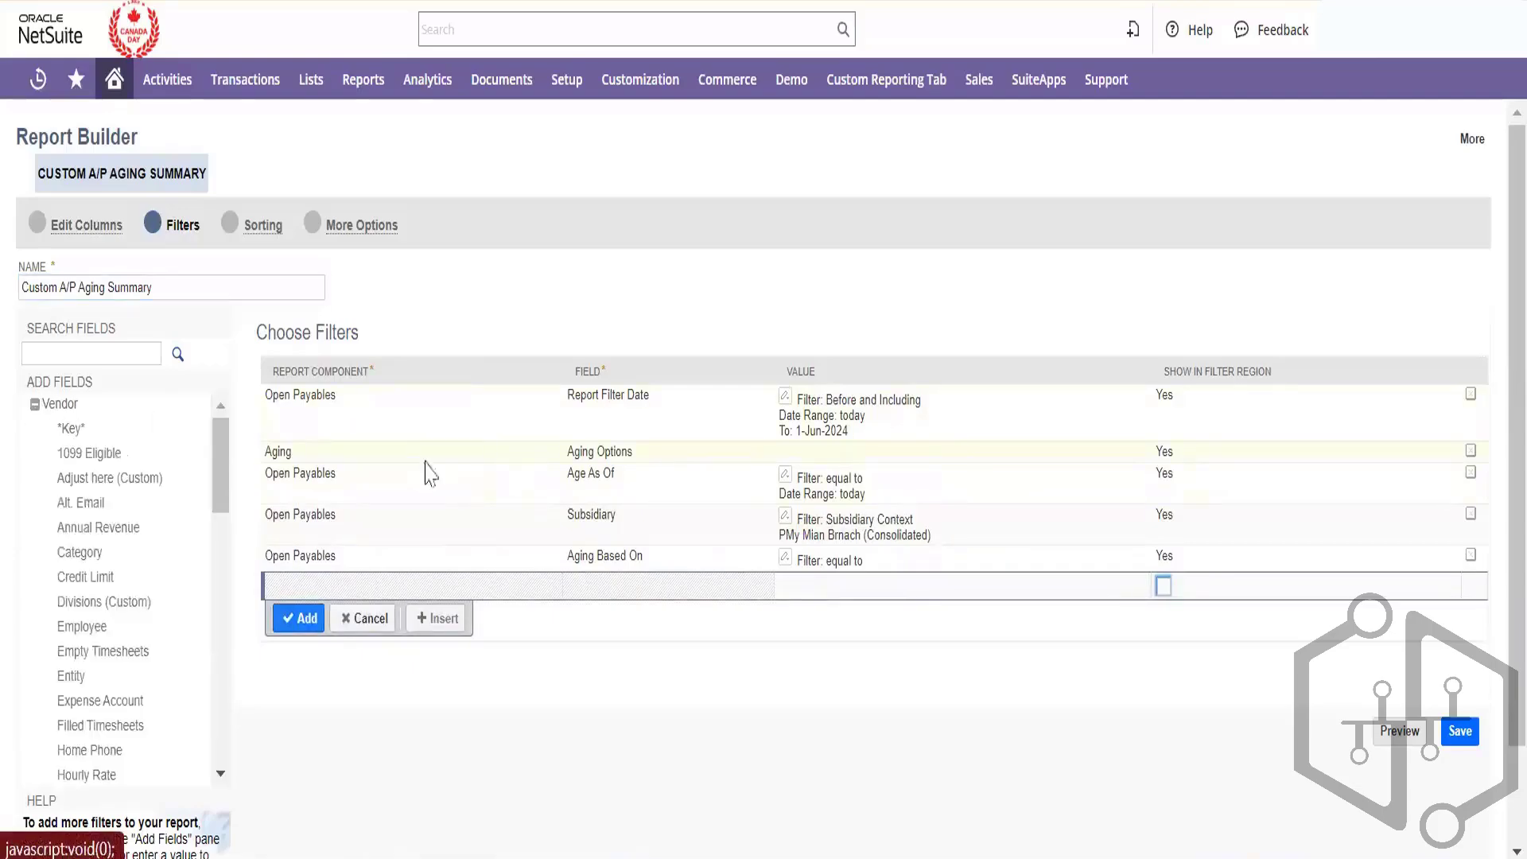
pyautogui.click(319, 231)
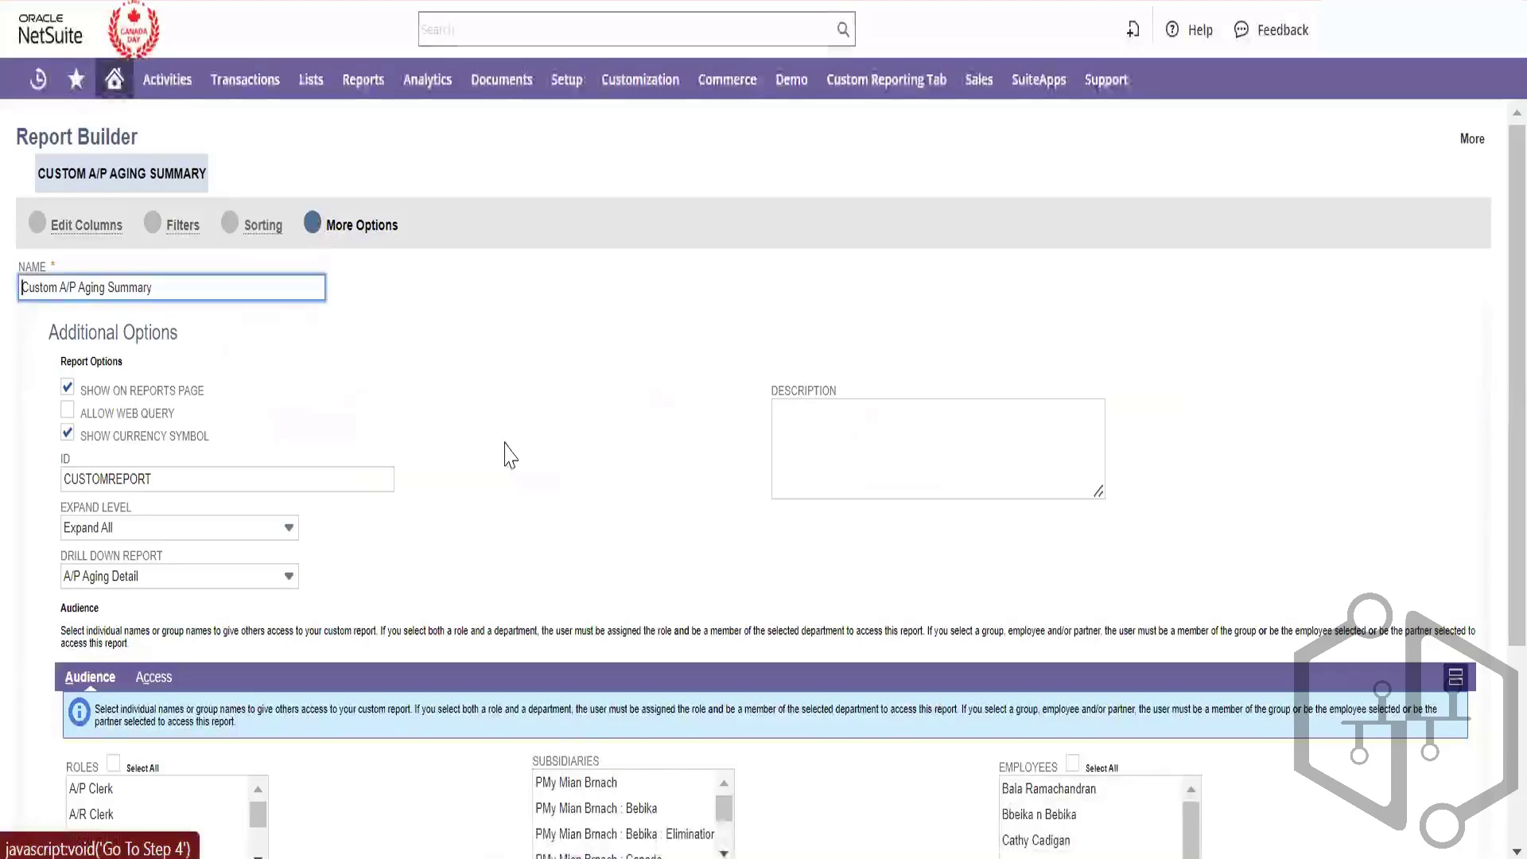
pyautogui.scroll(-4, 504, 450)
pyautogui.scroll(2, 504, 454)
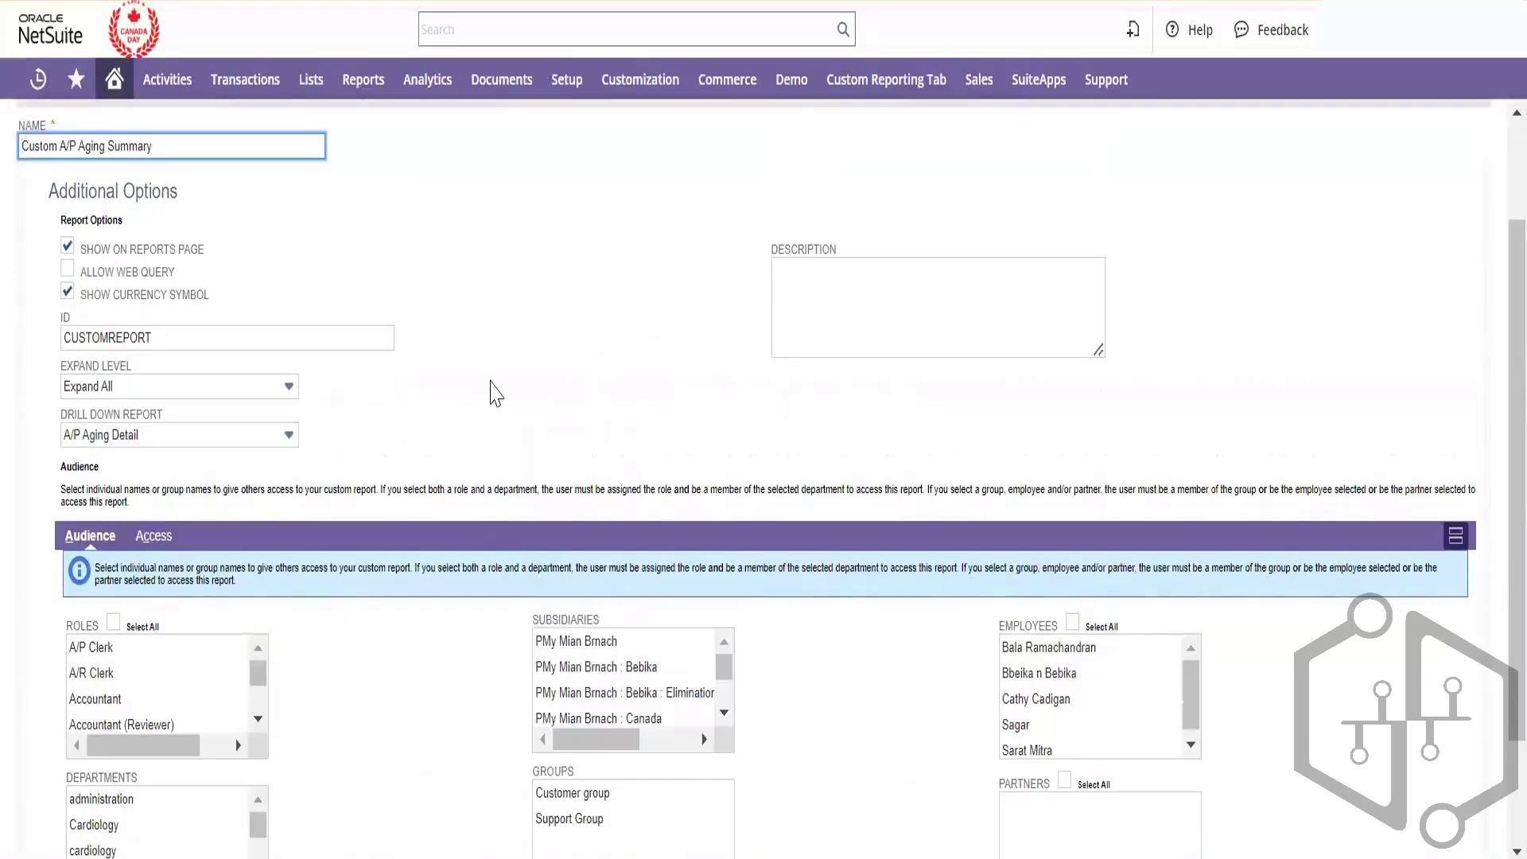
pyautogui.scroll(2, 491, 393)
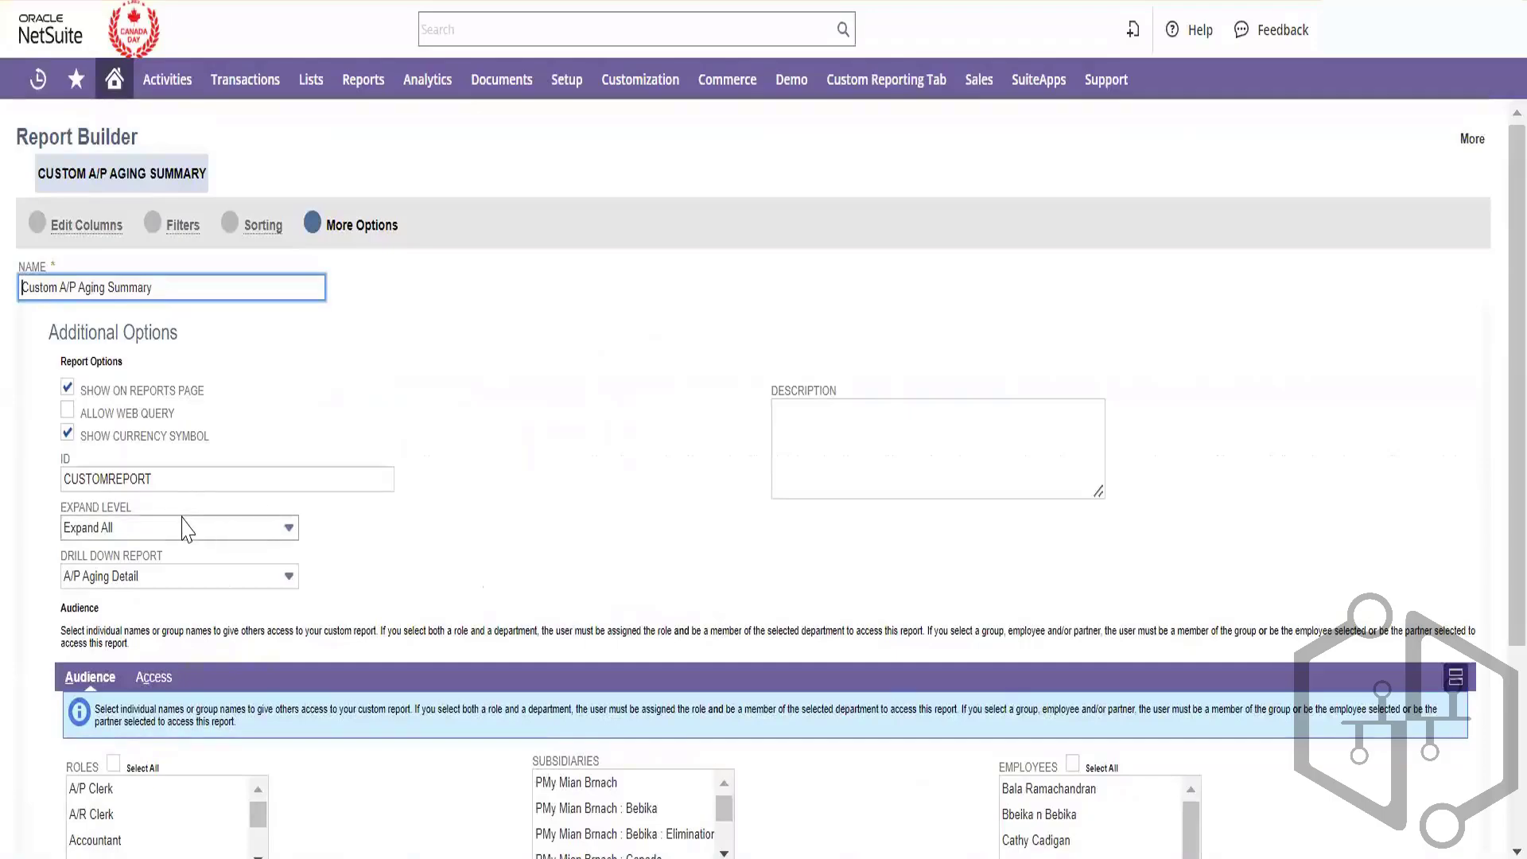
pyautogui.click(185, 528)
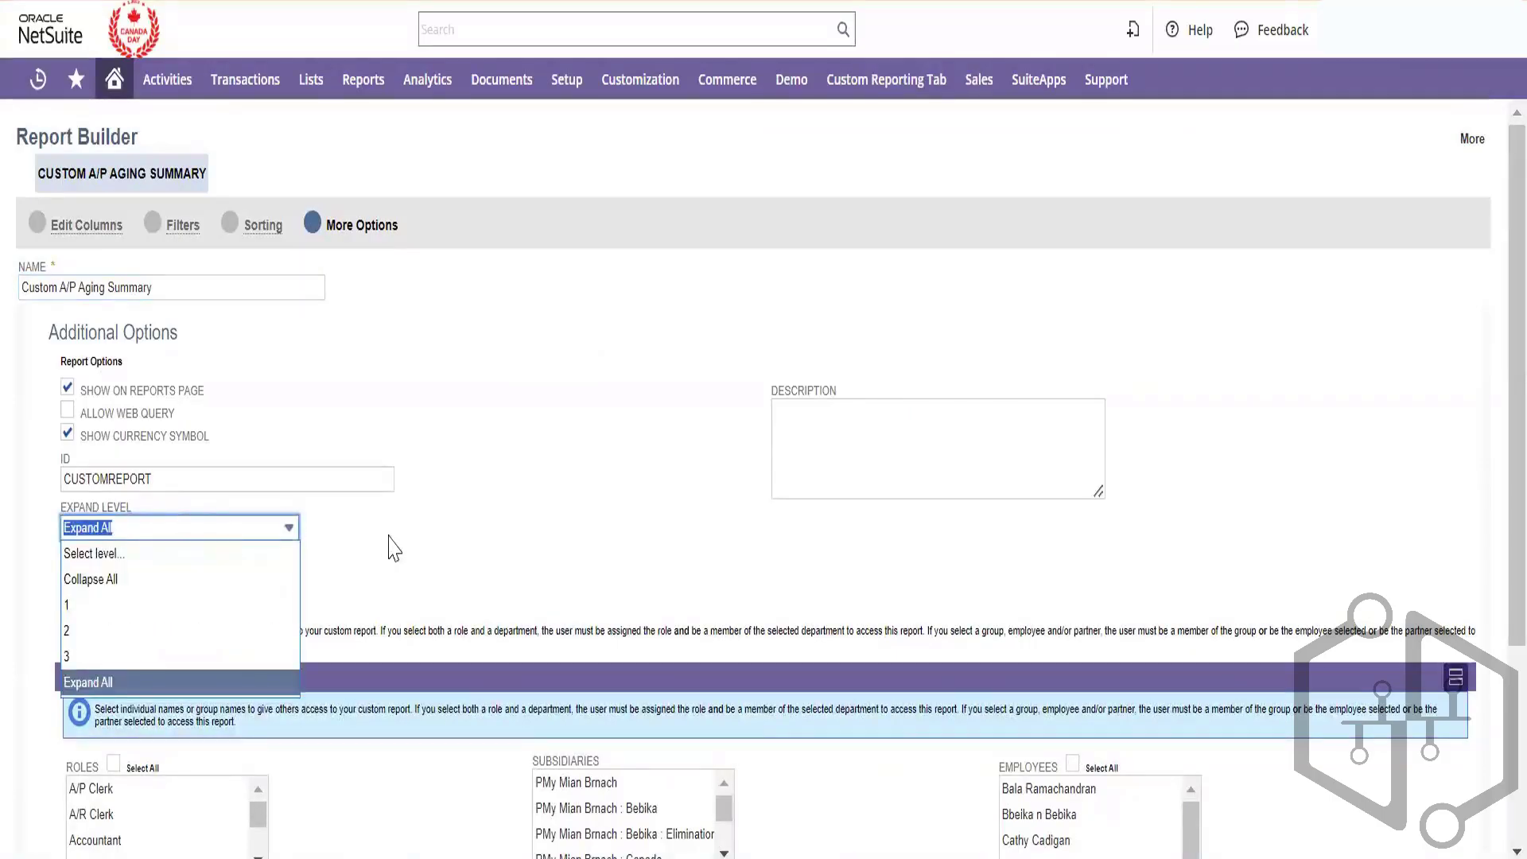
pyautogui.click(401, 545)
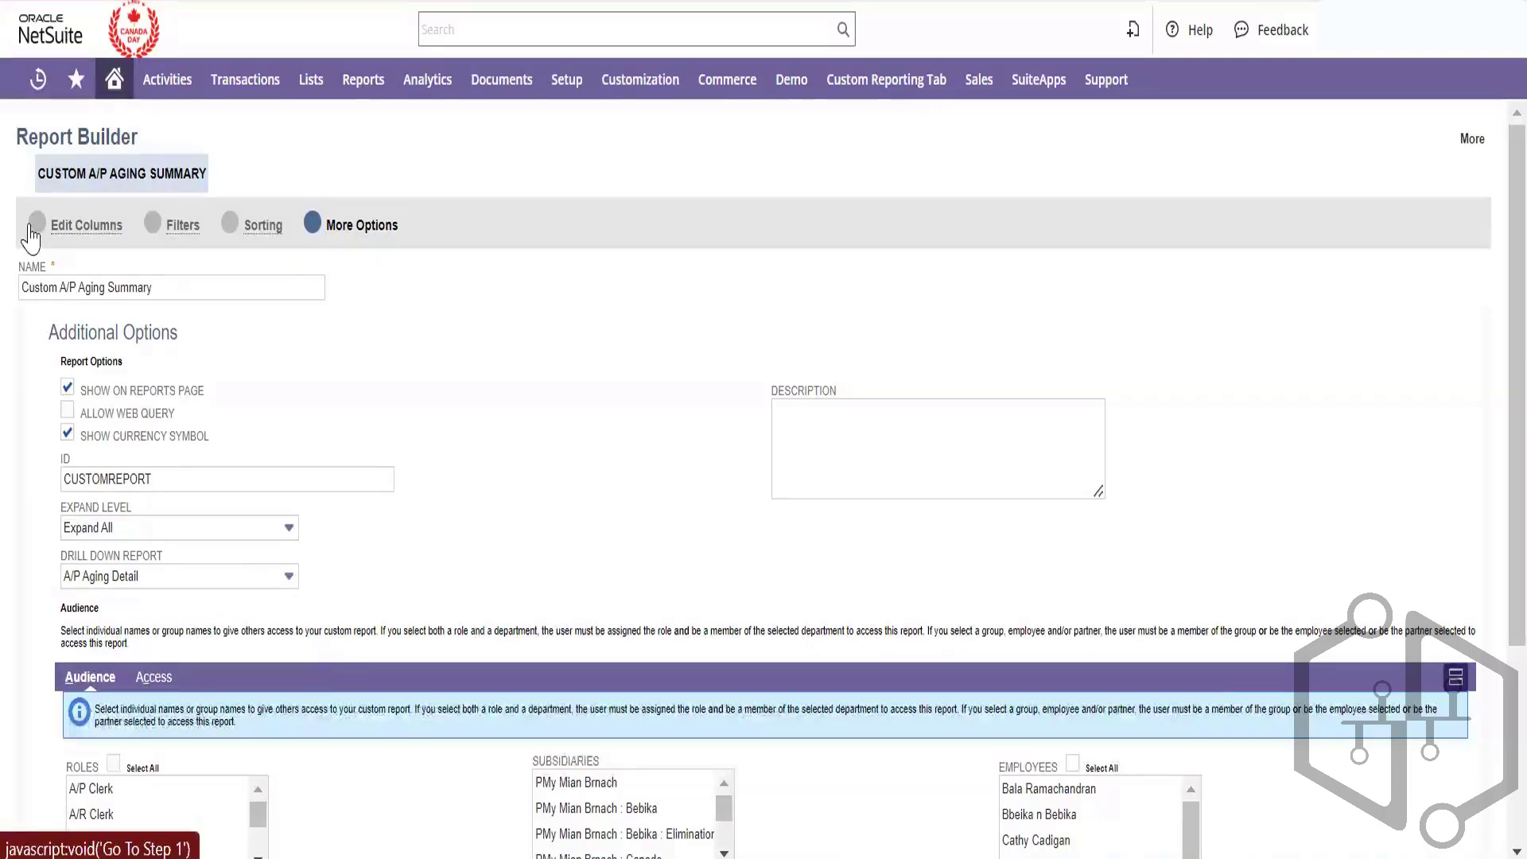
# - Rename the custom report as Cloud A/P Aging Summary and save it
pyautogui.click(33, 230)
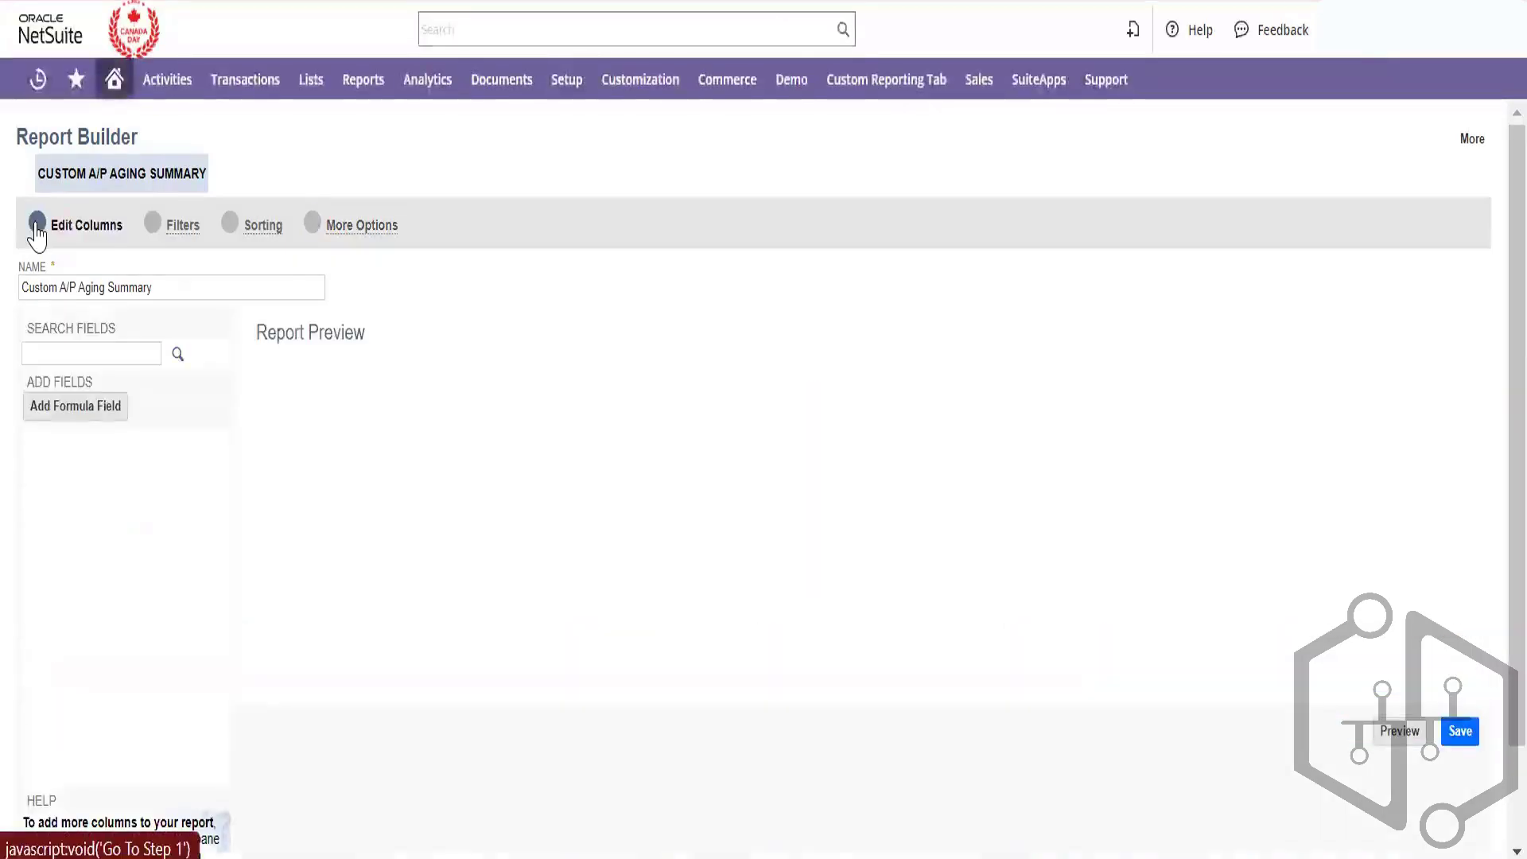
pyautogui.doubleClick(45, 287)
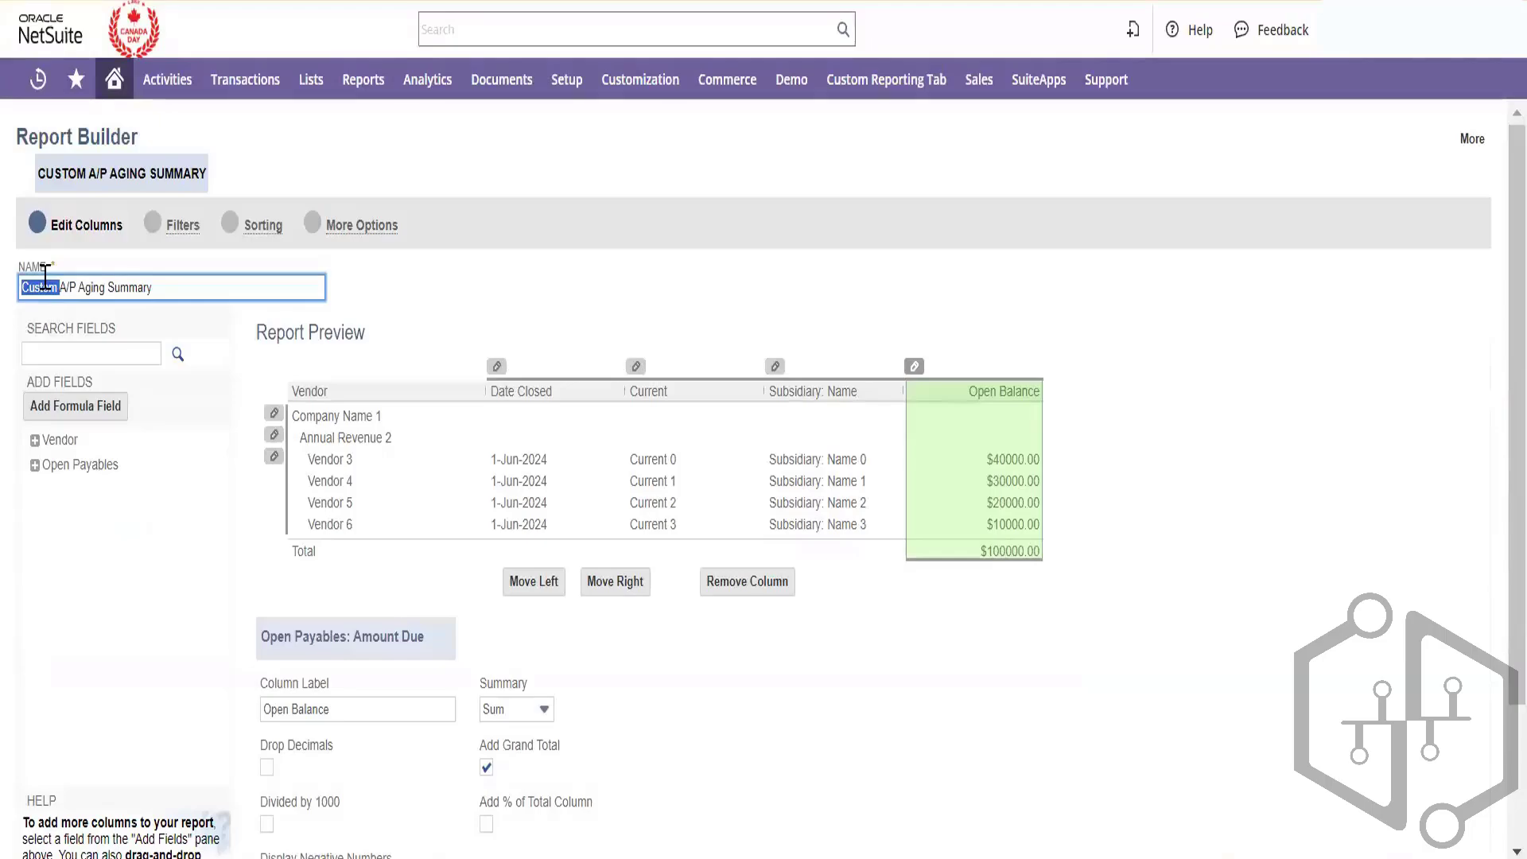
pyautogui.press('Left')
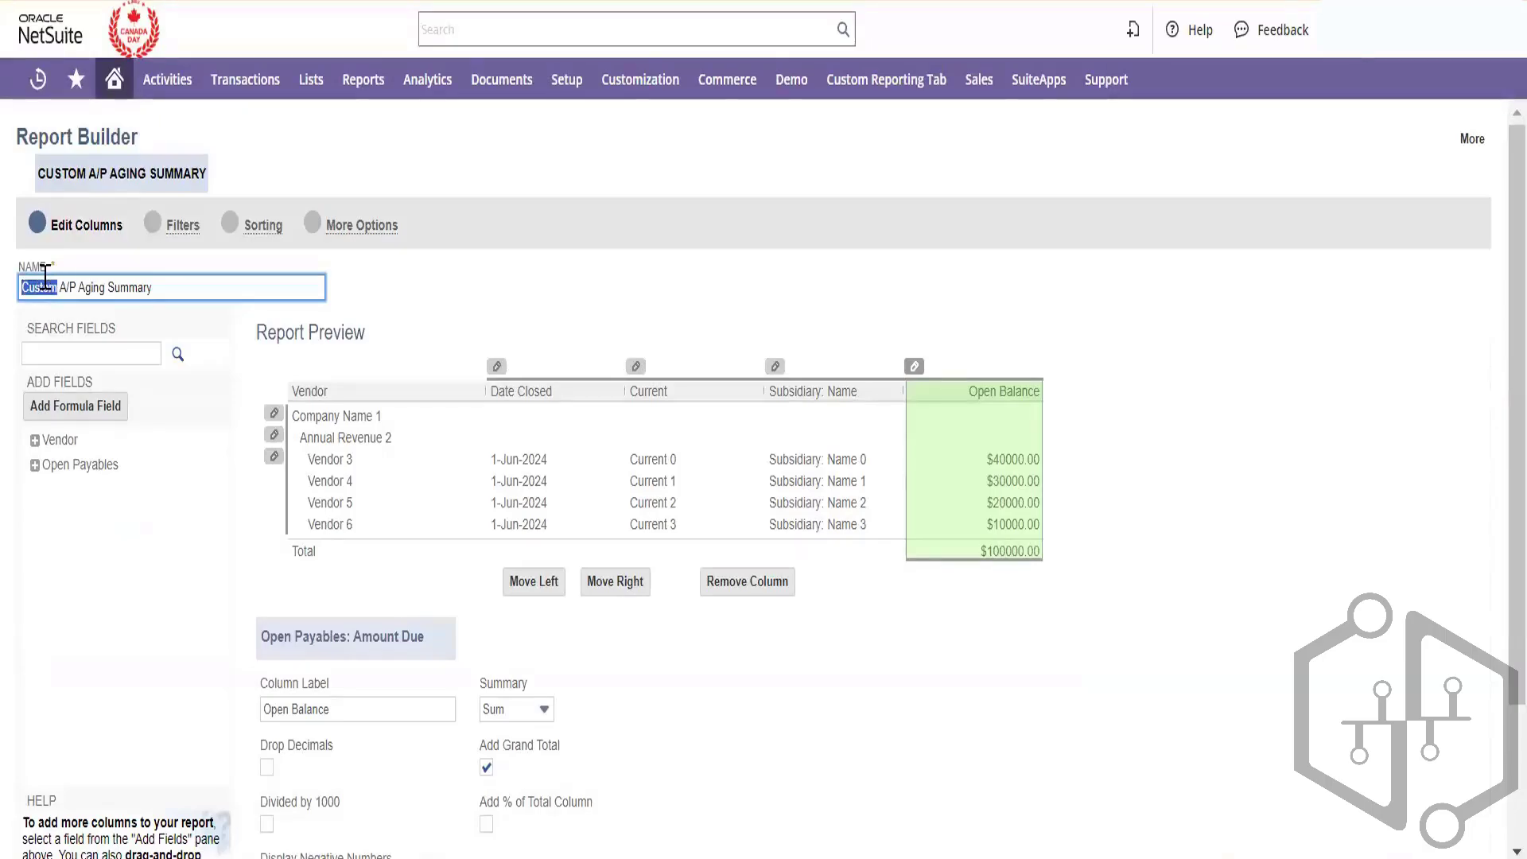
pyautogui.press('BackSpace')
pyautogui.write('Cou')
pyautogui.press('BackSpace')
pyautogui.press('BackSpace')
pyautogui.write('loud')
pyautogui.click(703, 744)
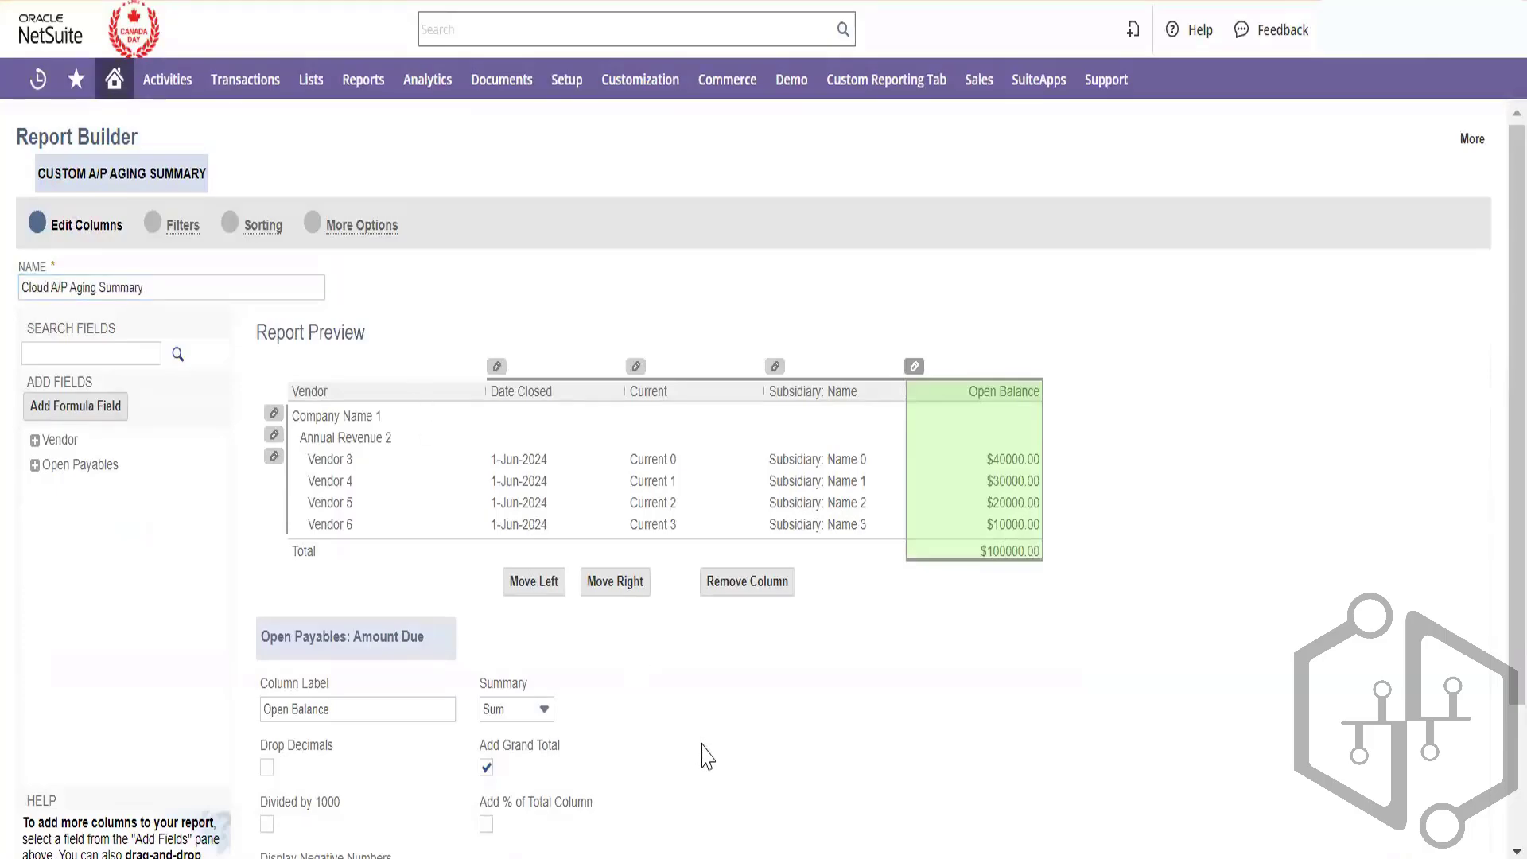
pyautogui.scroll(-3, 703, 744)
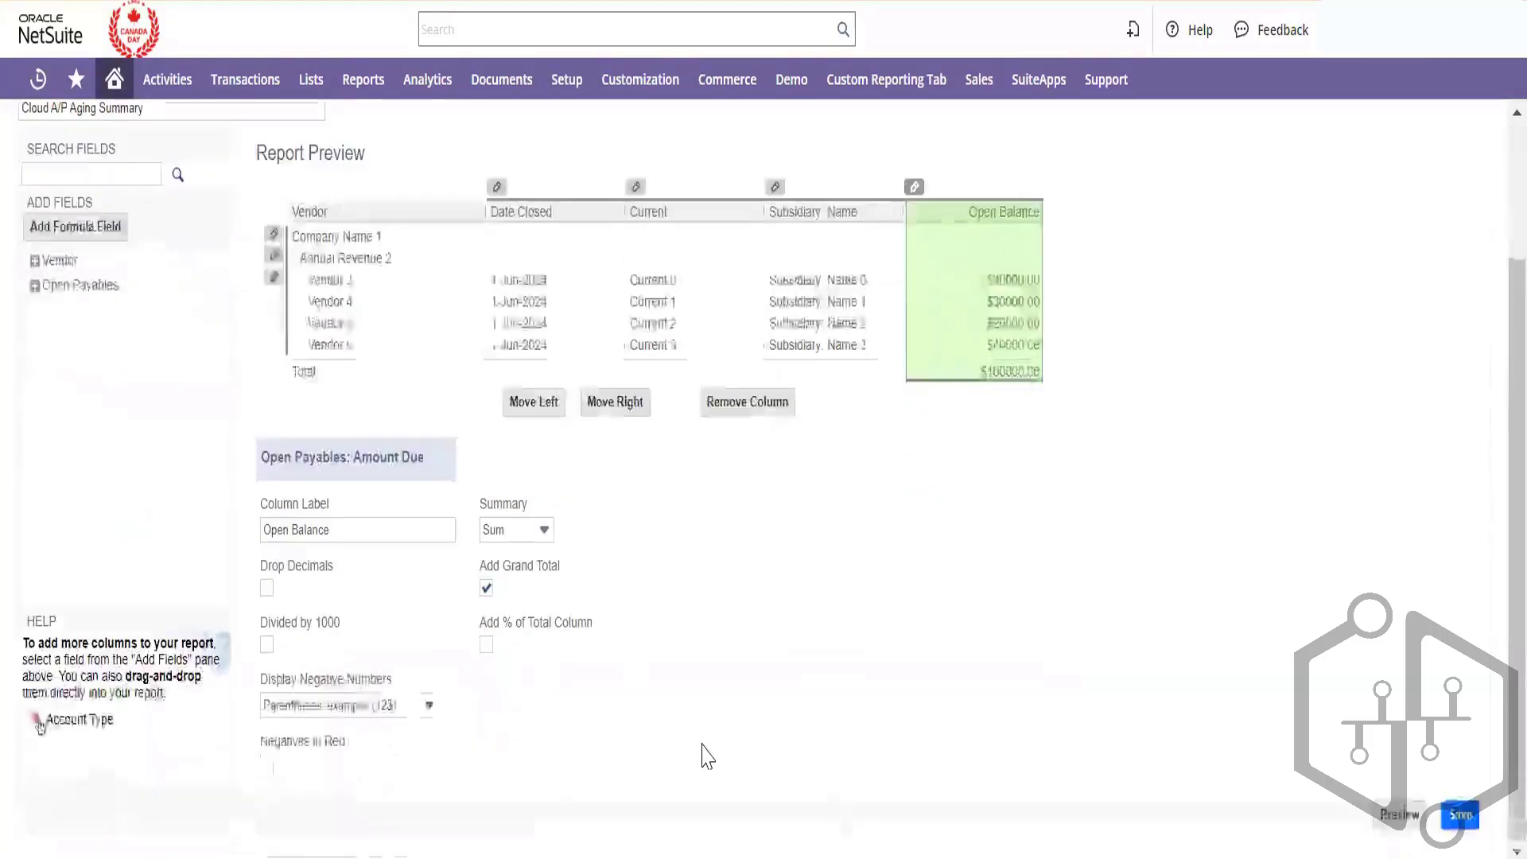
pyautogui.click(1456, 819)
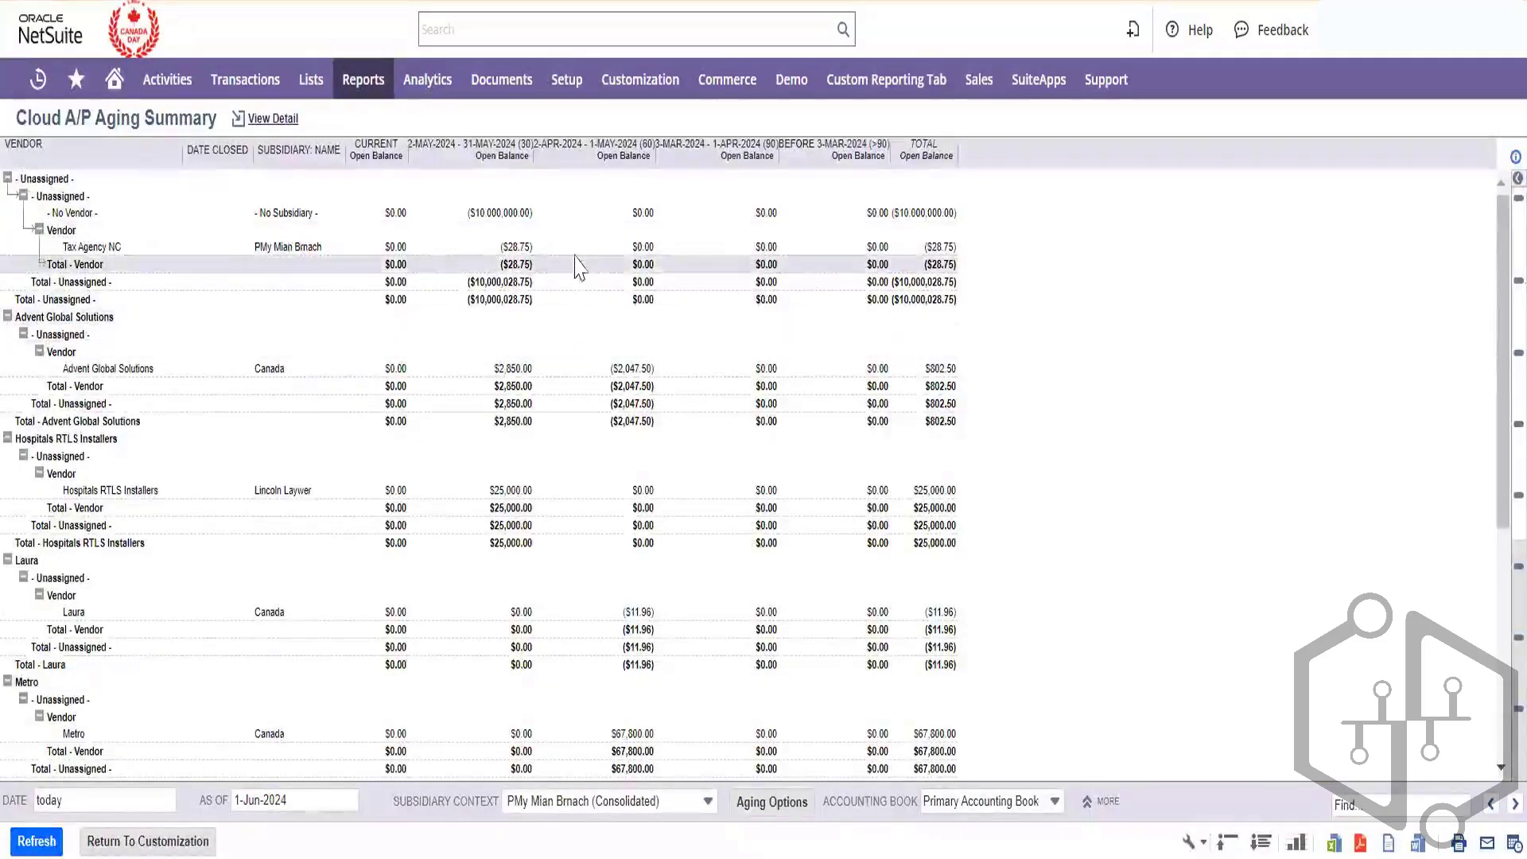
# - Set the report's aging interval to 6 bands of 10 days each and refresh the results
pyautogui.click(772, 803)
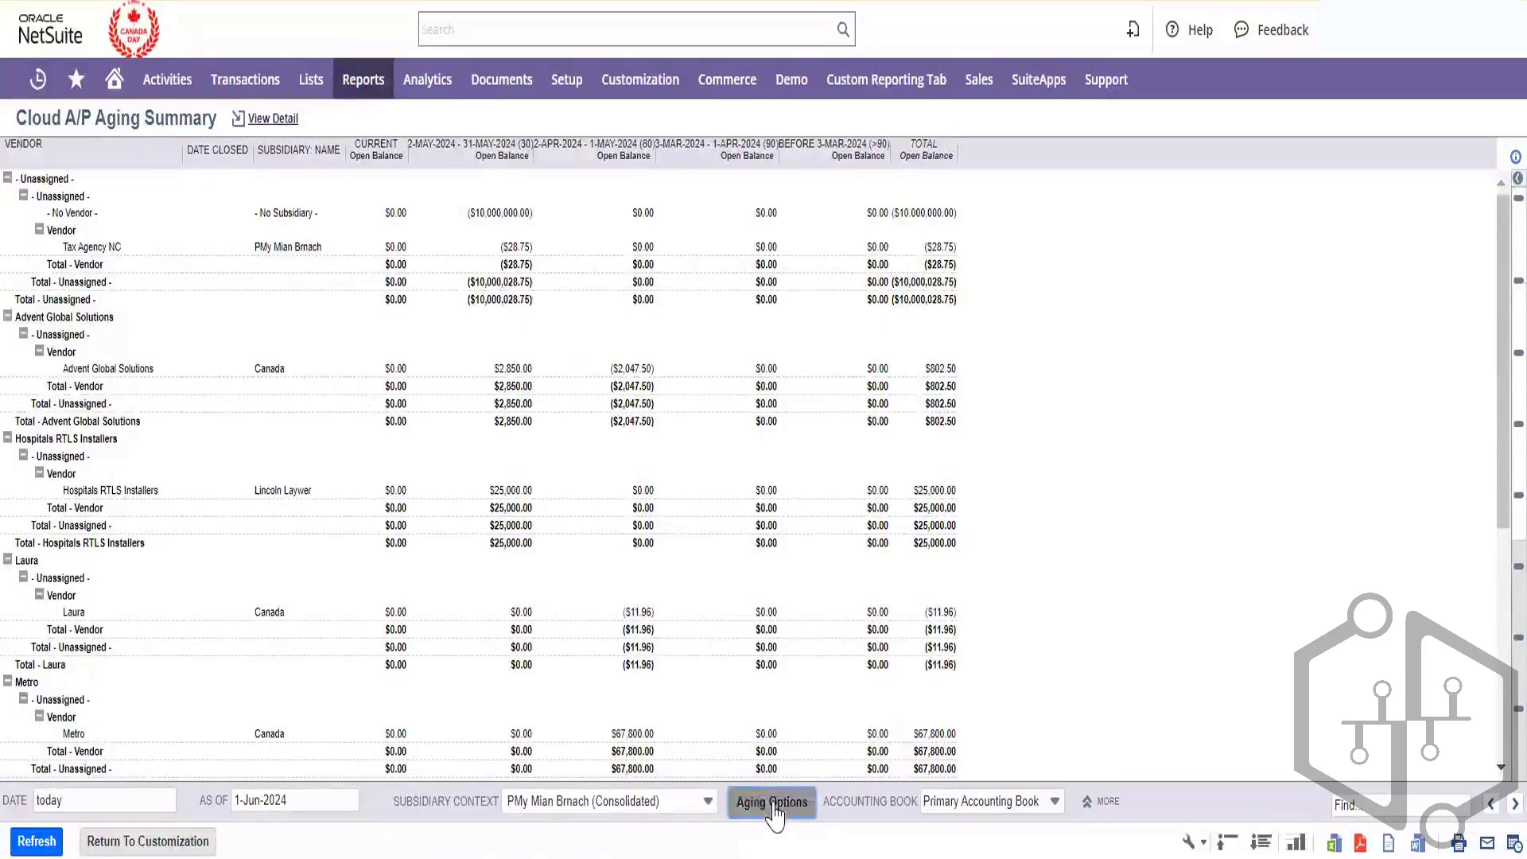
pyautogui.doubleClick(843, 748)
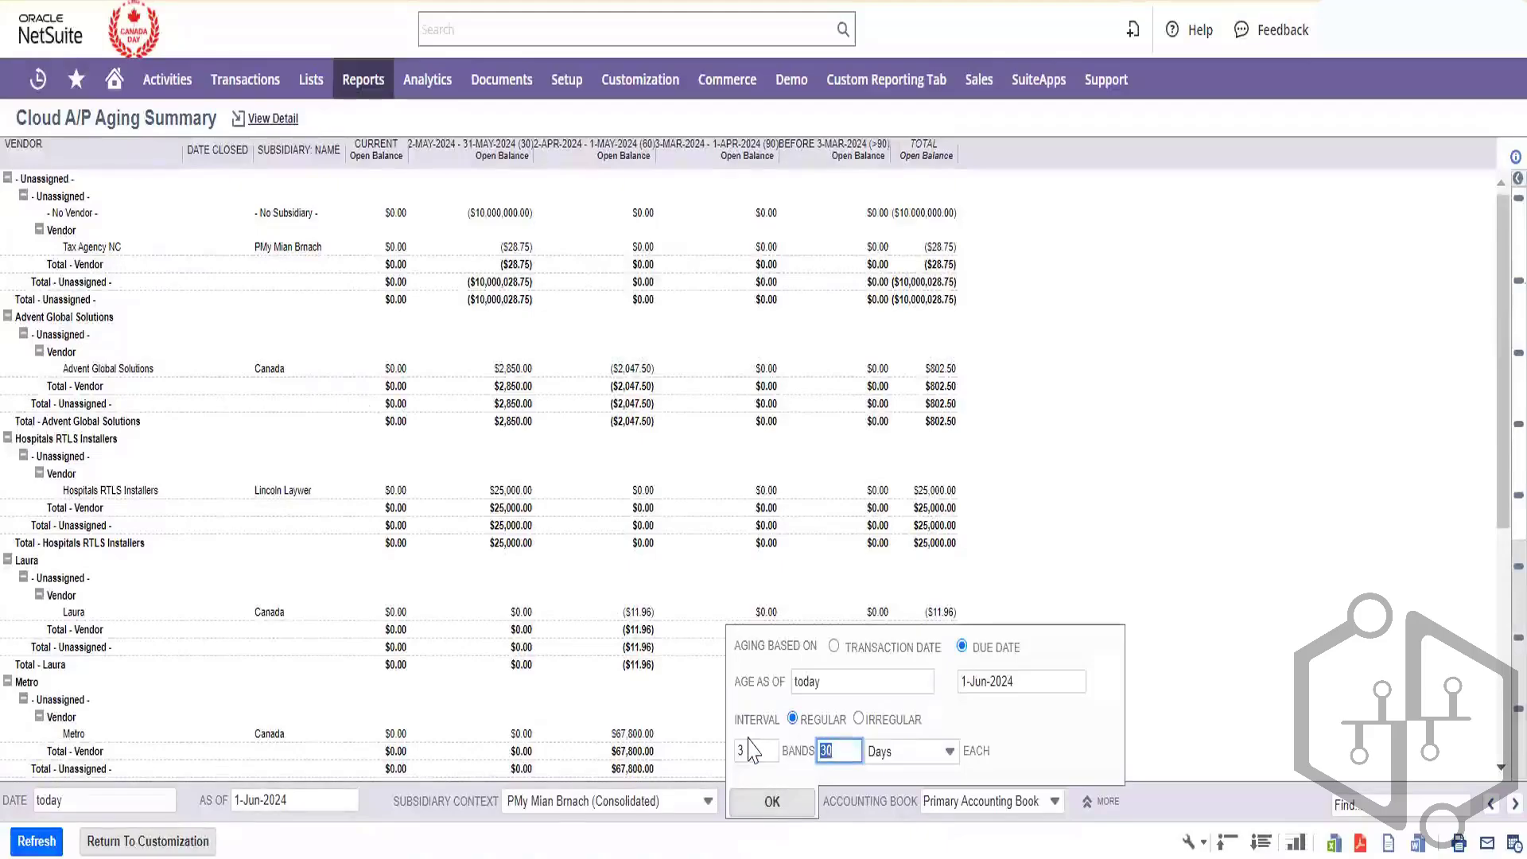
pyautogui.write('10')
pyautogui.press('Tab')
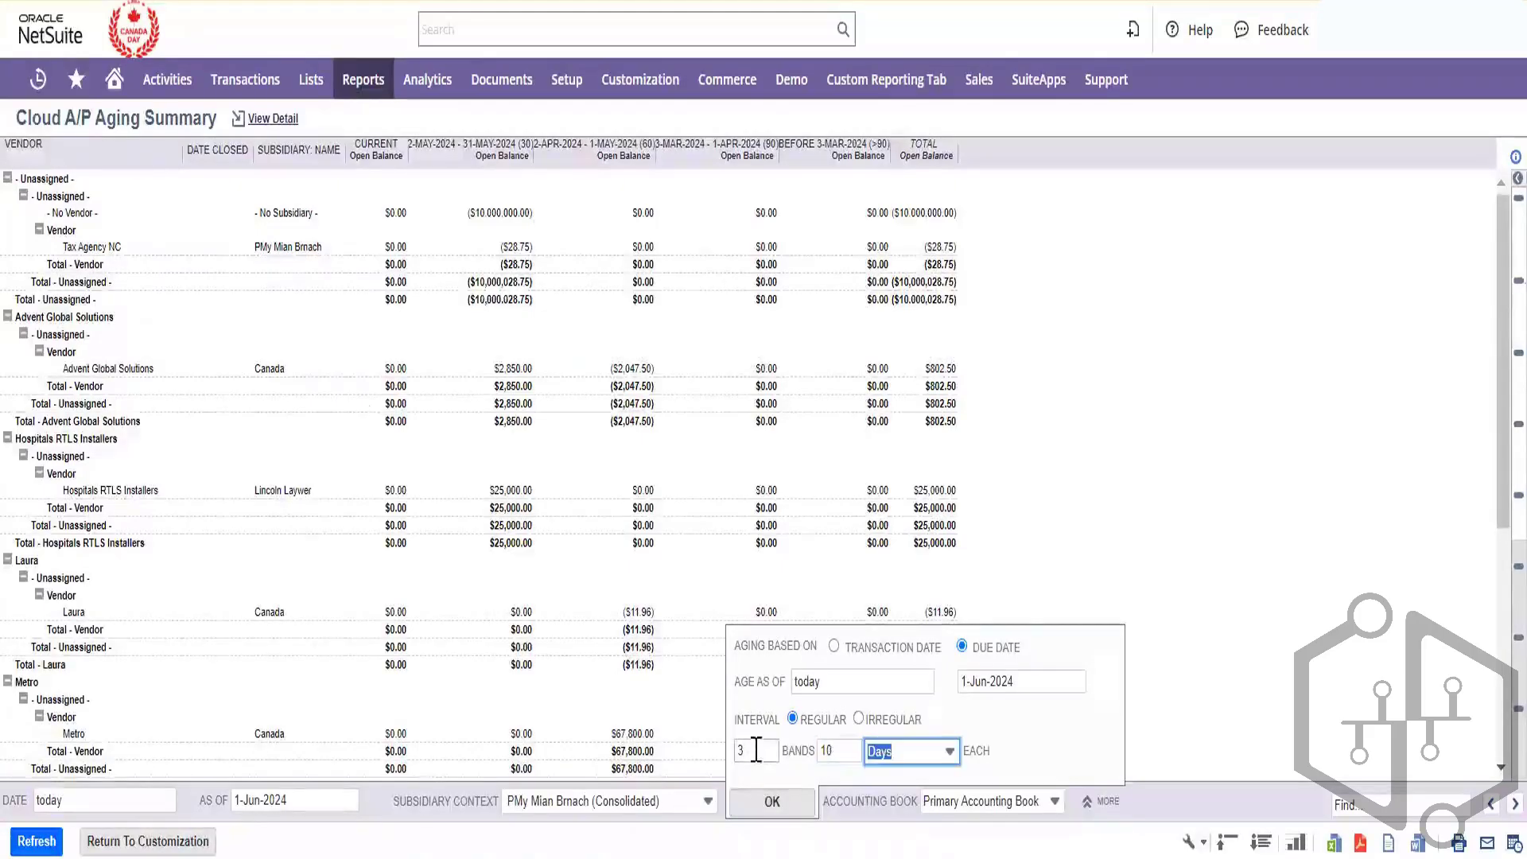
pyautogui.click(783, 803)
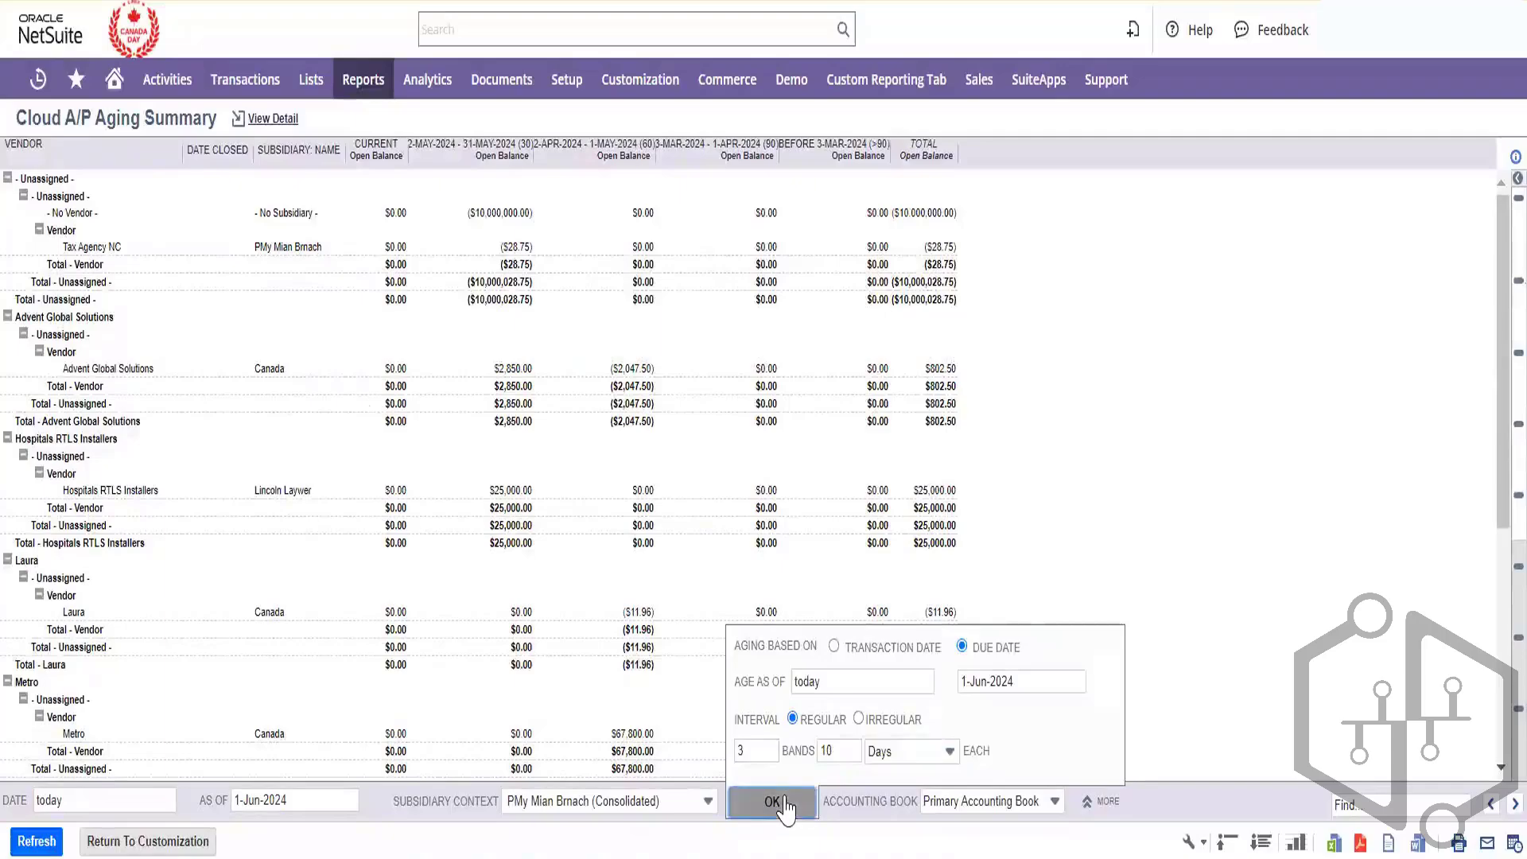
pyautogui.doubleClick(756, 749)
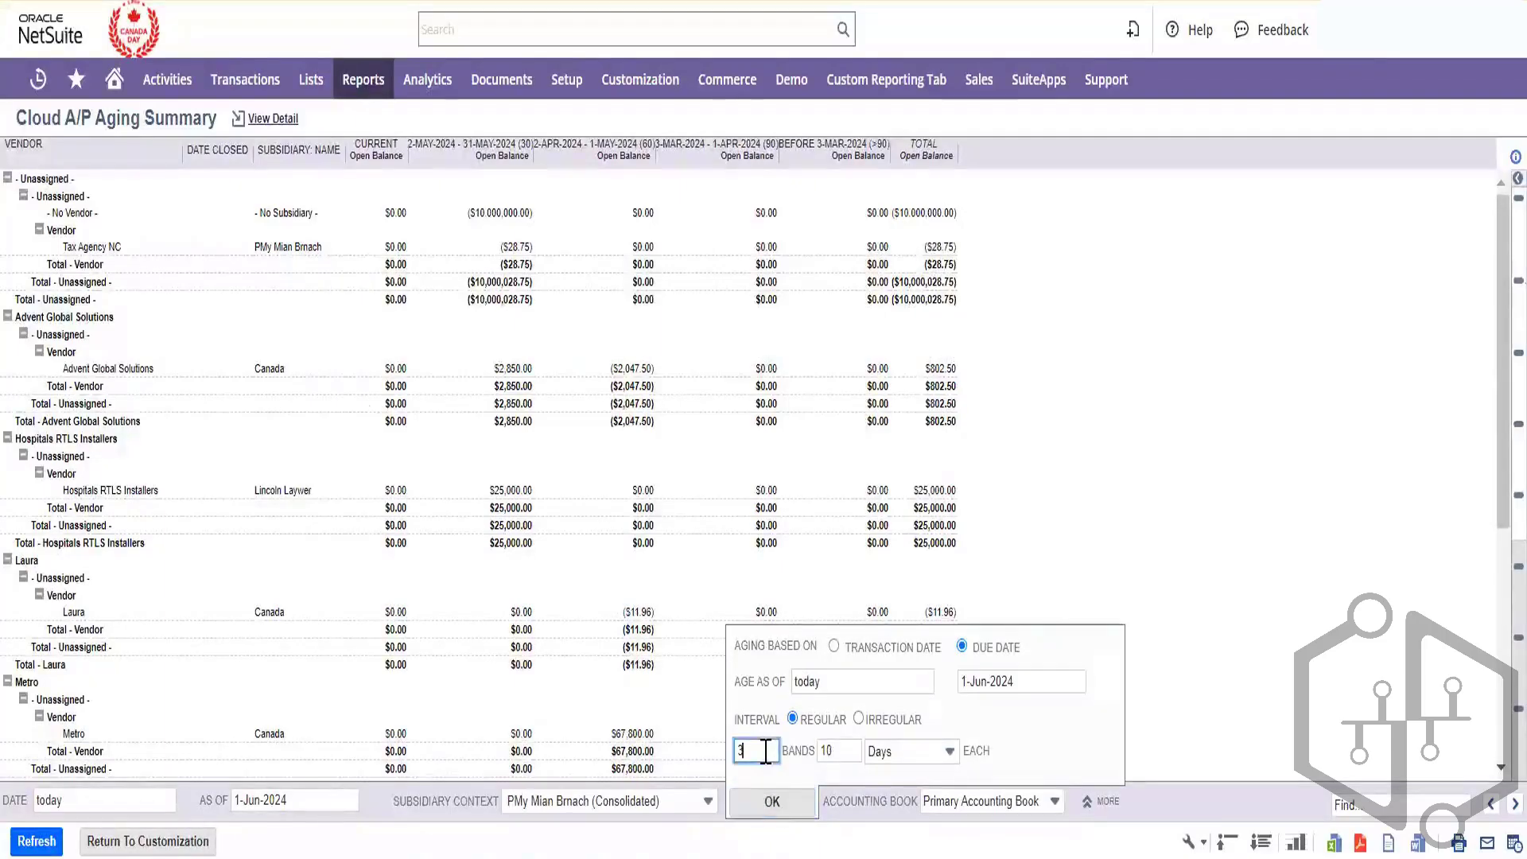
pyautogui.write('6')
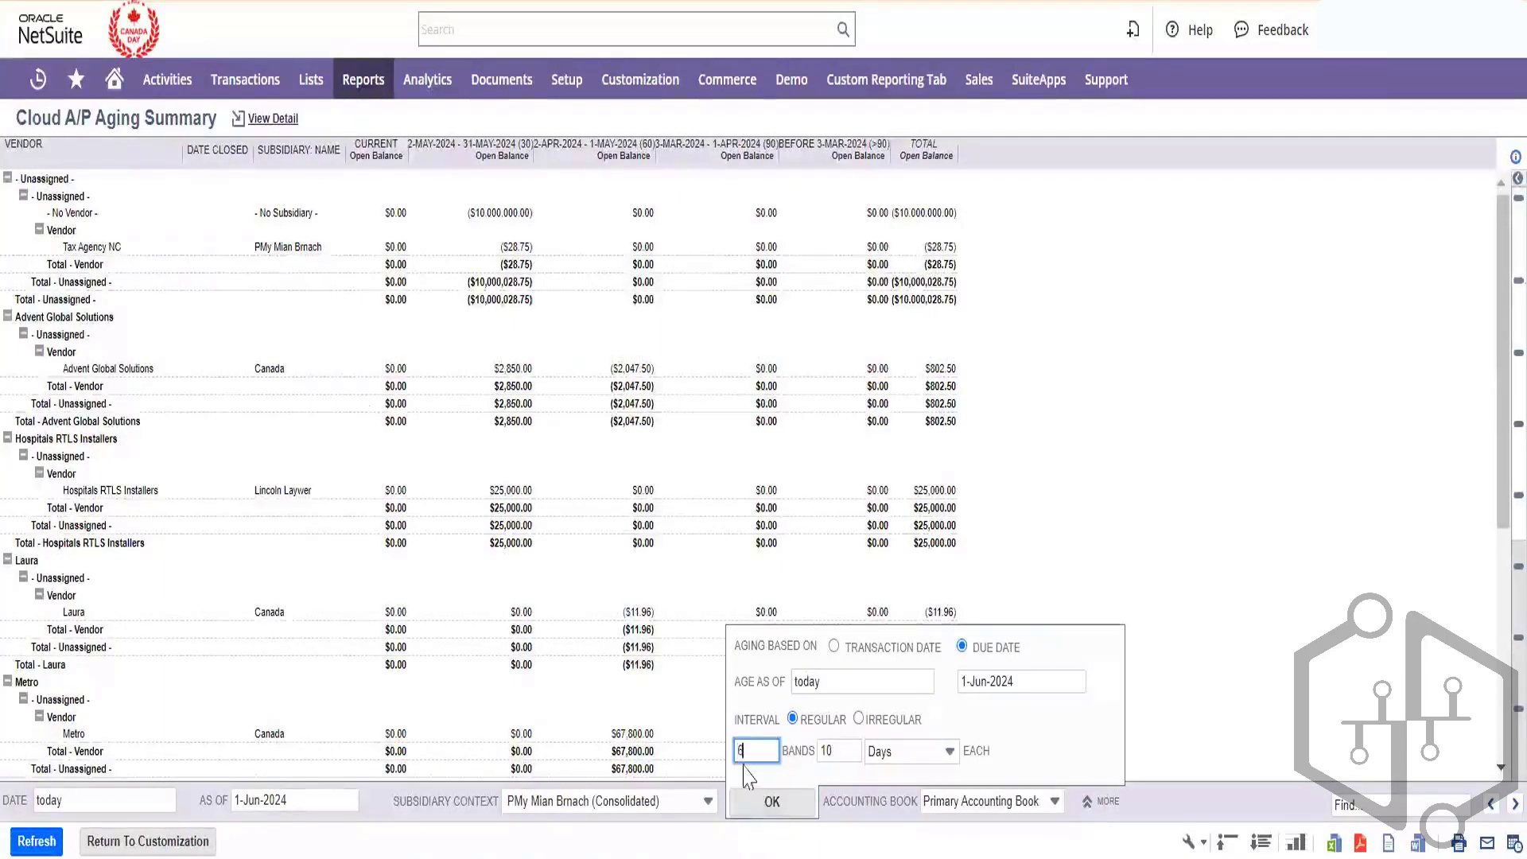
pyautogui.click(770, 802)
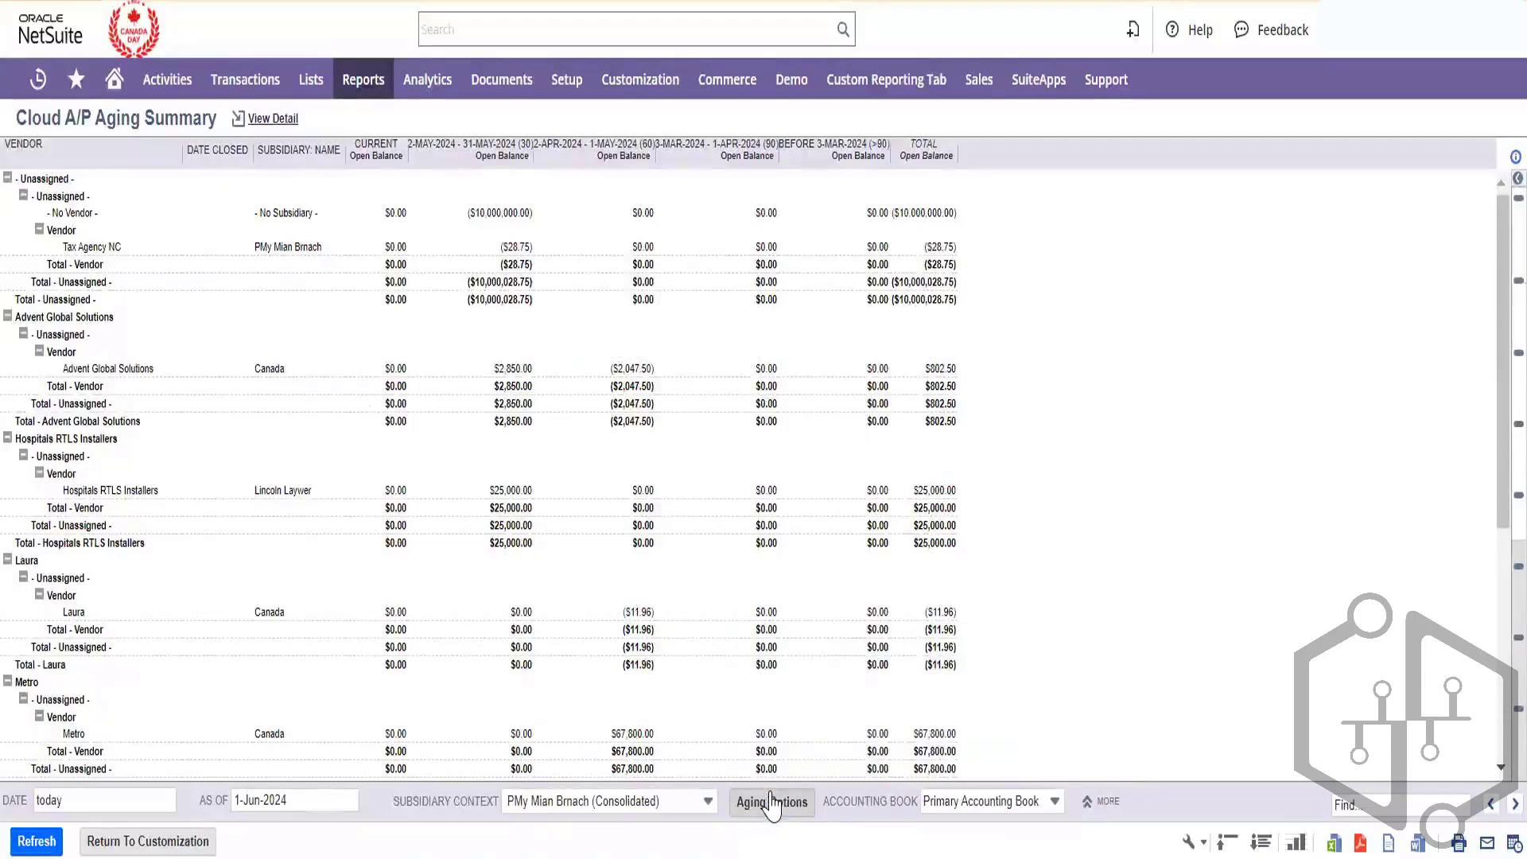
pyautogui.click(32, 842)
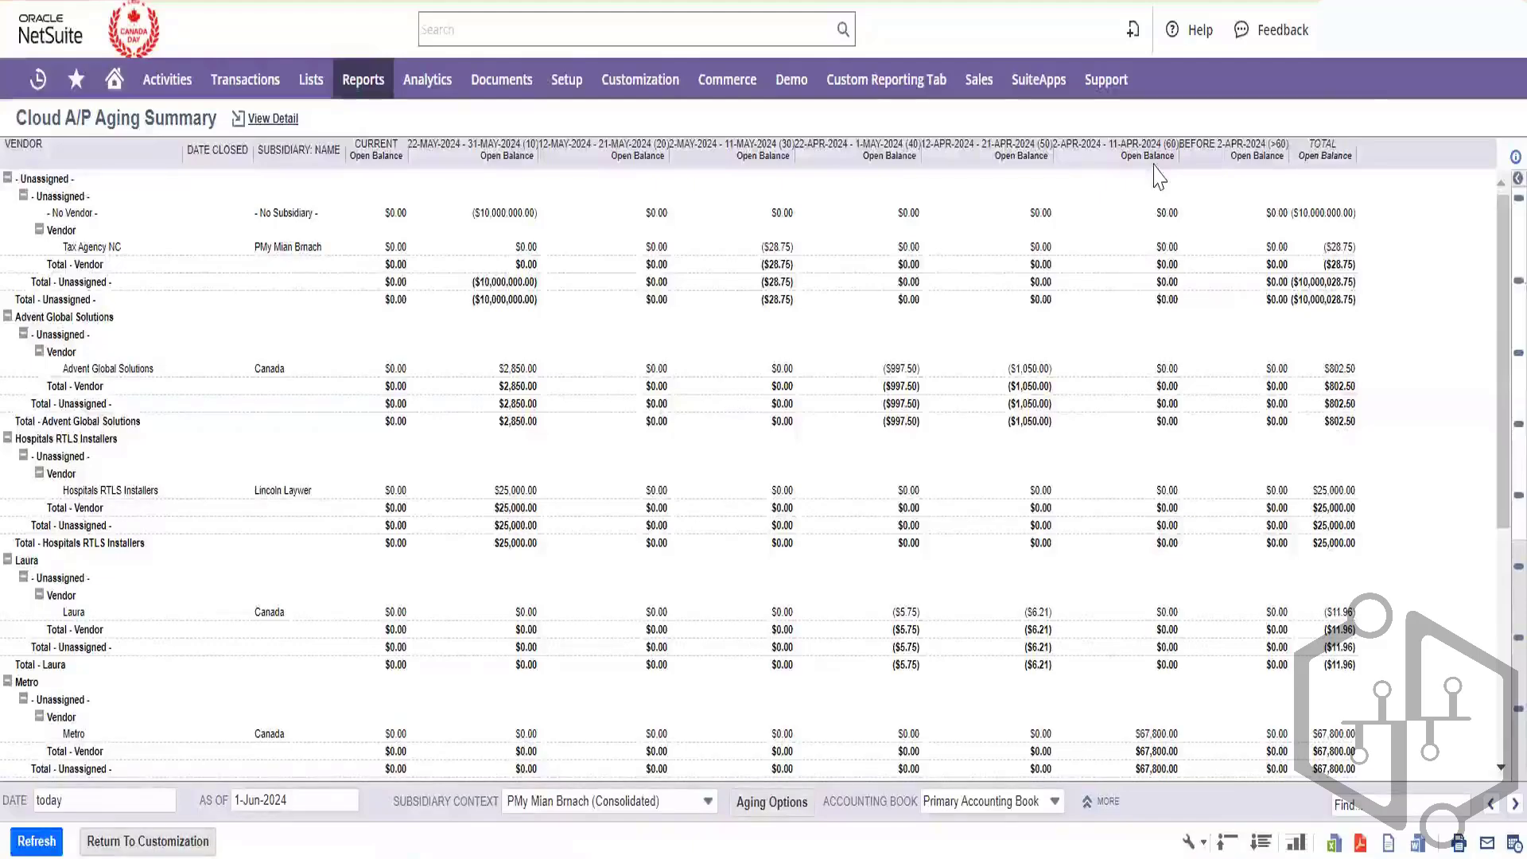
# - Examine the A/P Aging Detail for the whole report and for Advent Global Solutions' 60-day vendor total, returning to the summary each time
pyautogui.click(280, 119)
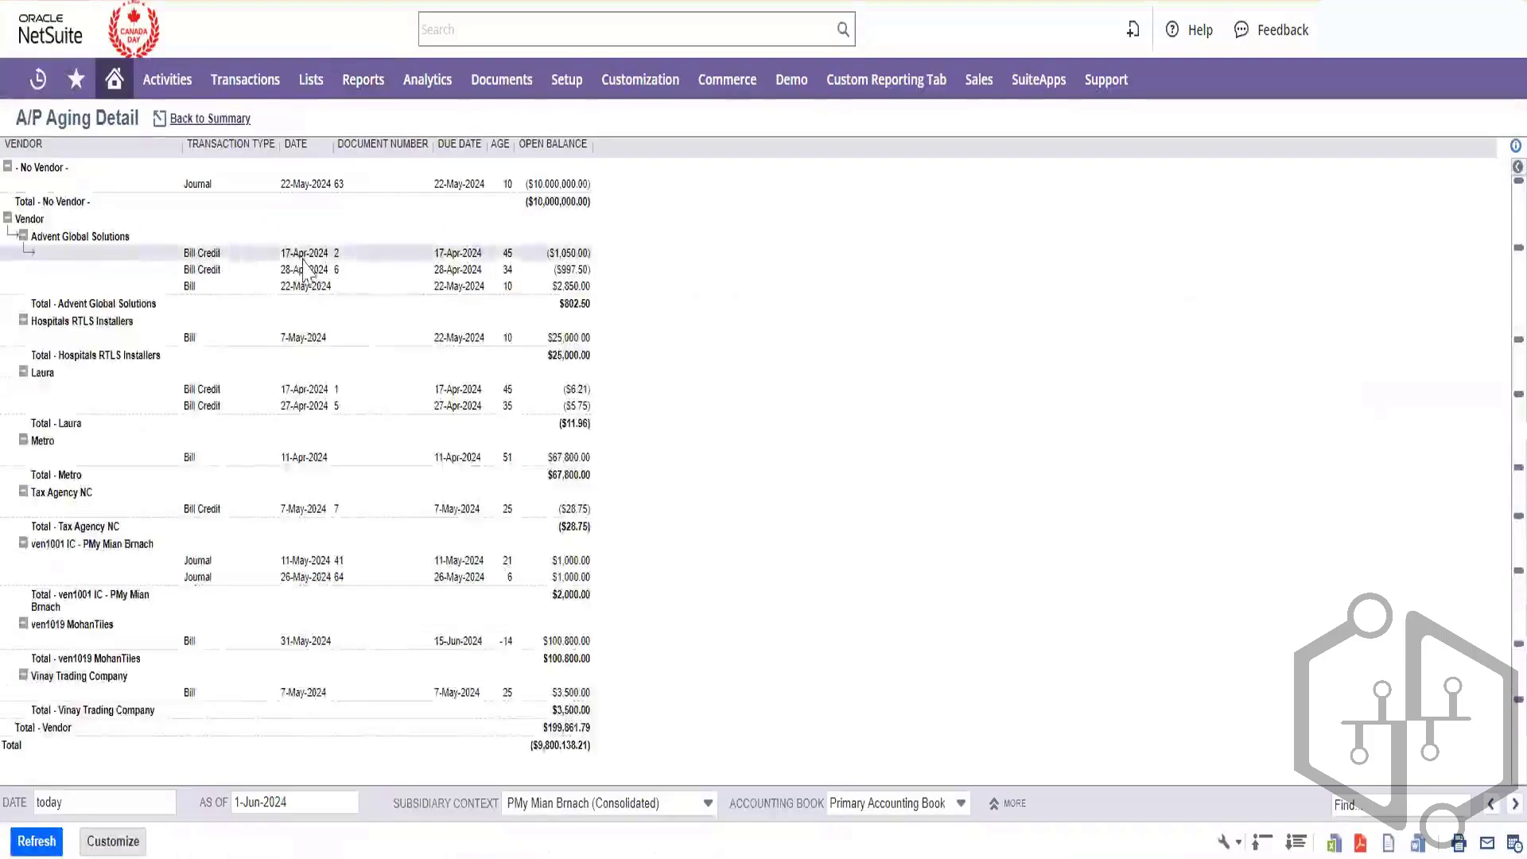
pyautogui.click(220, 126)
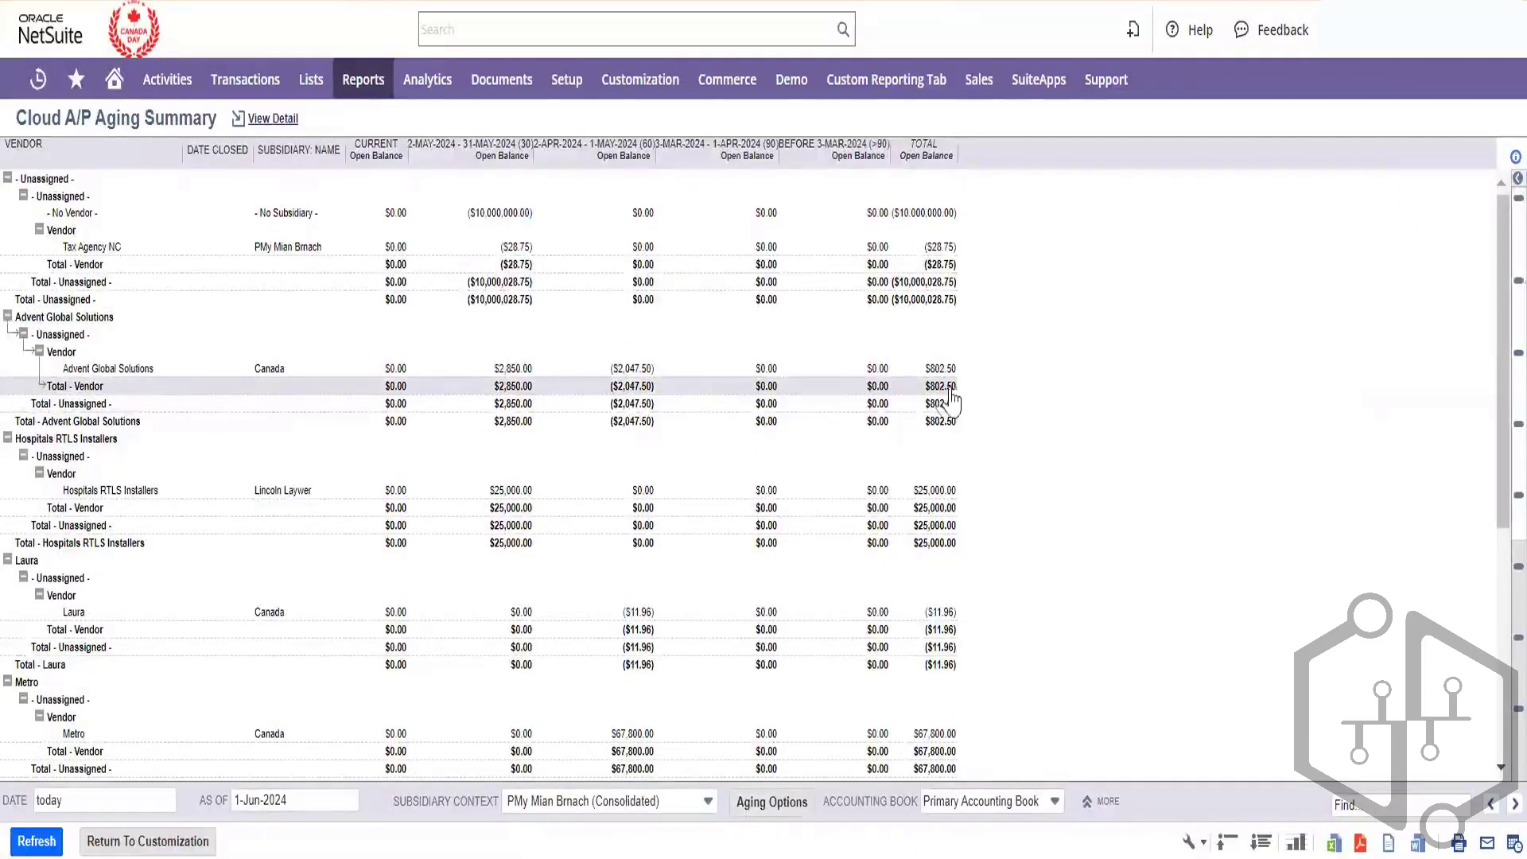
pyautogui.click(633, 389)
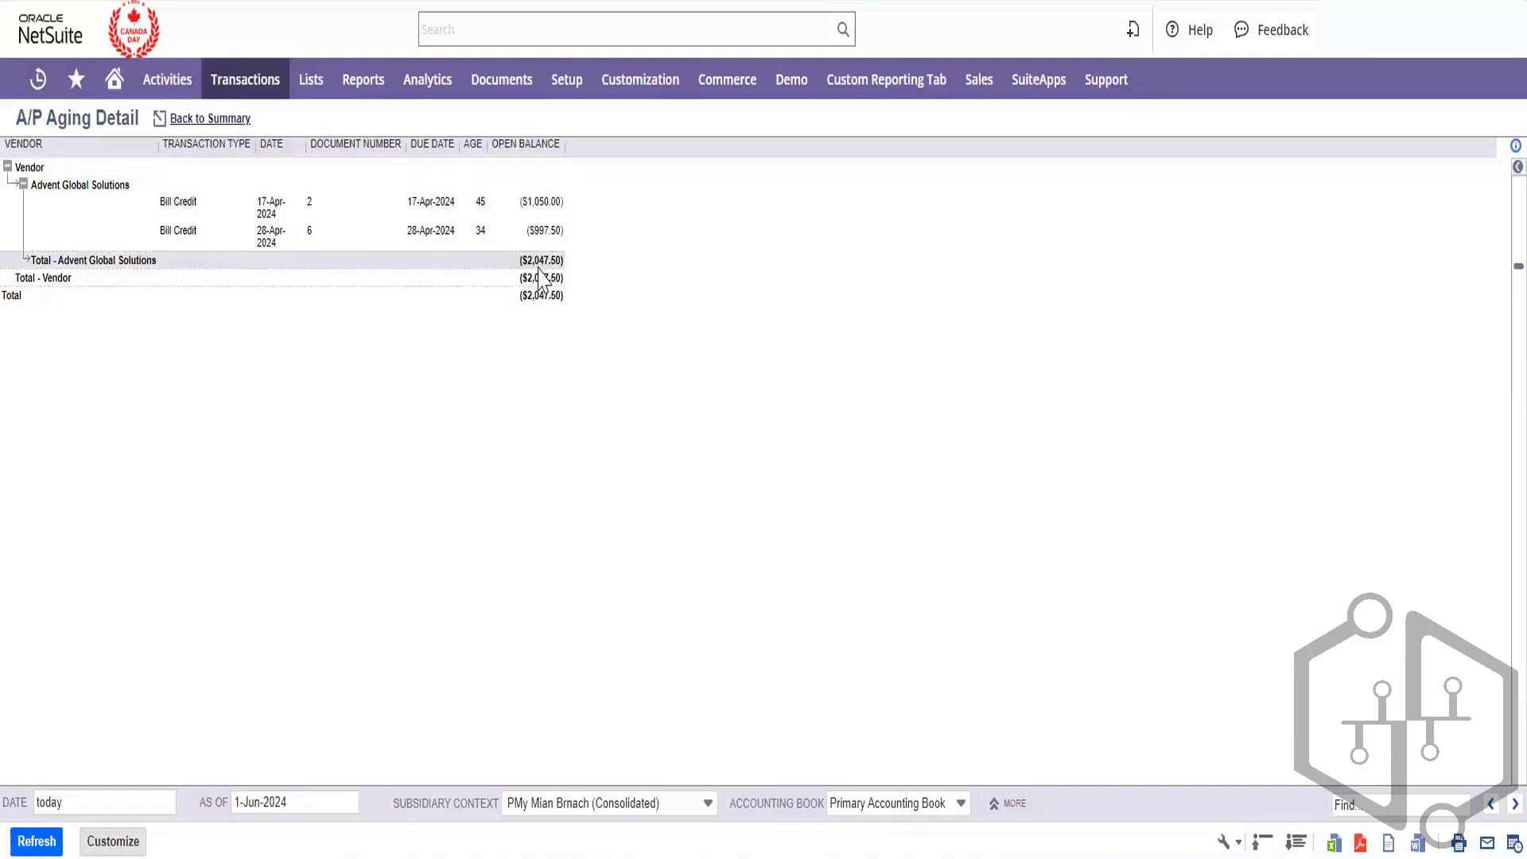
pyautogui.click(182, 119)
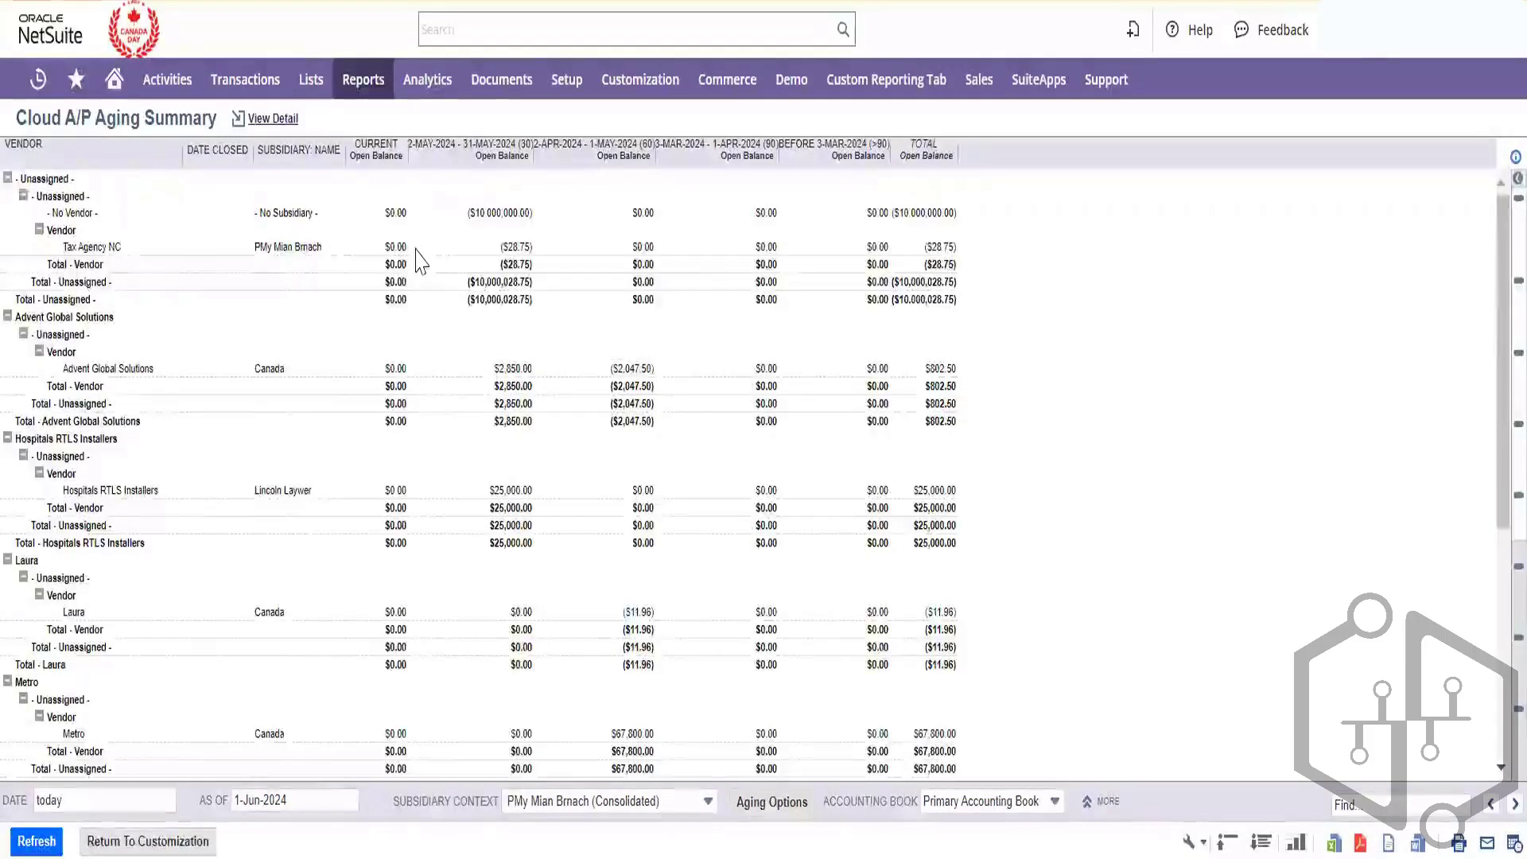
# - Look through the available standard report categories, including the Time & Billables, Marketing, Sales Tax US and Sales Tax Canada reports
pyautogui.moveTo(366, 86)
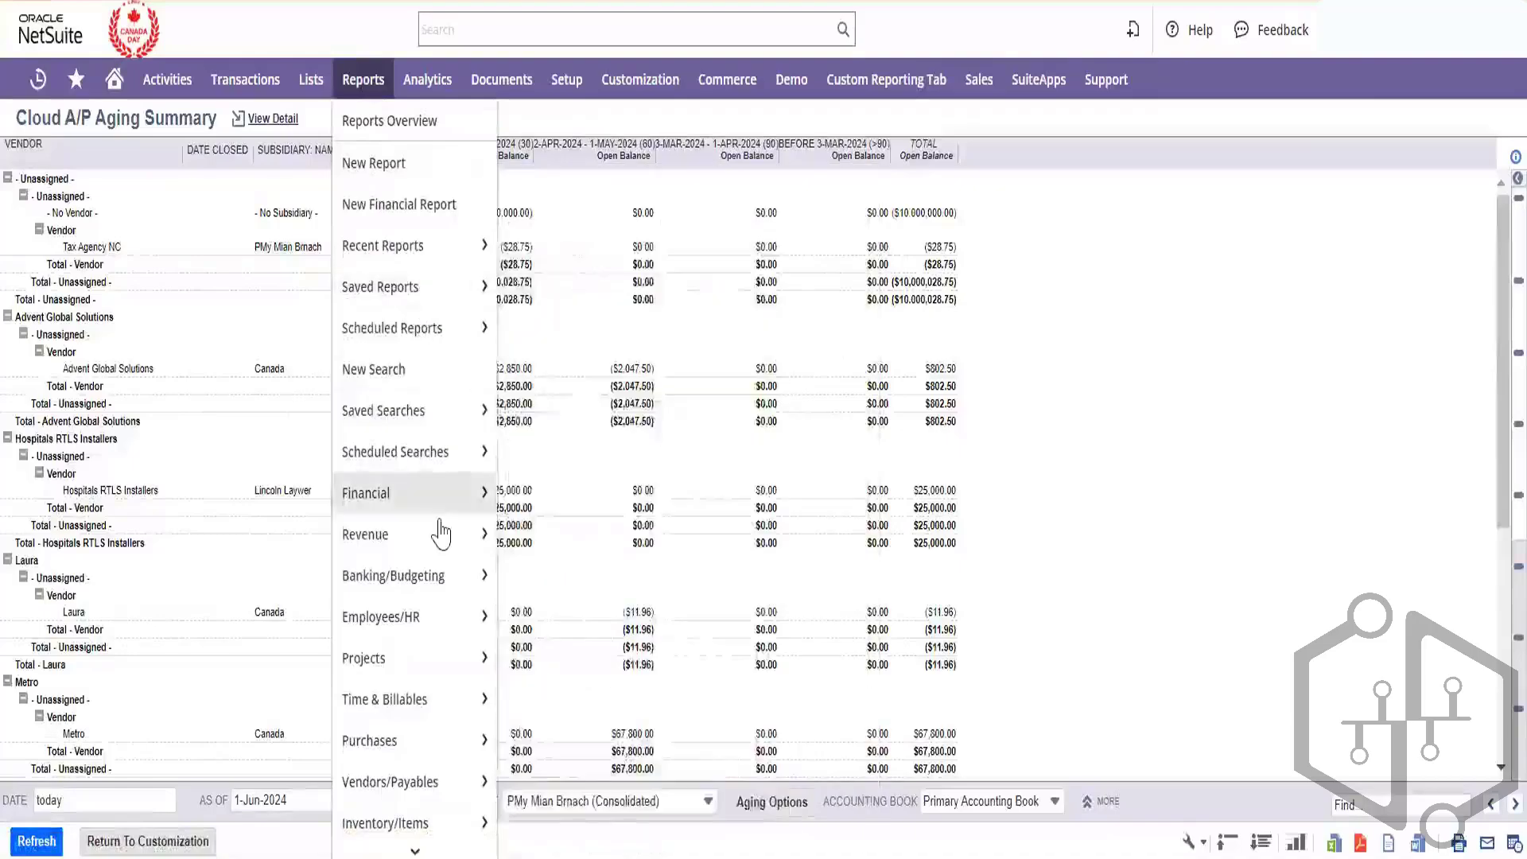
pyautogui.moveTo(445, 737)
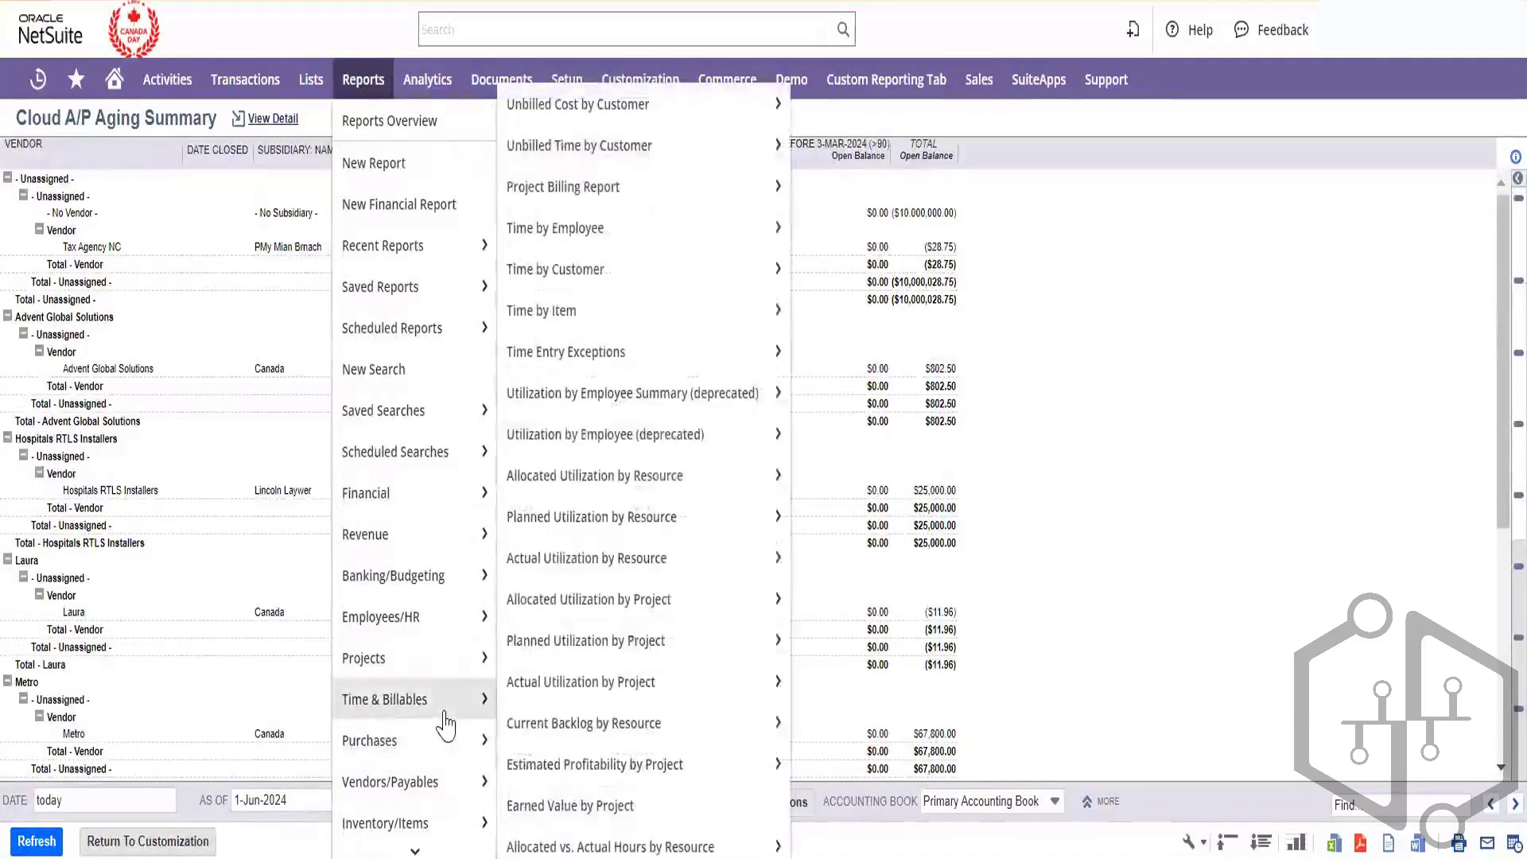
pyautogui.scroll(-5, 443, 722)
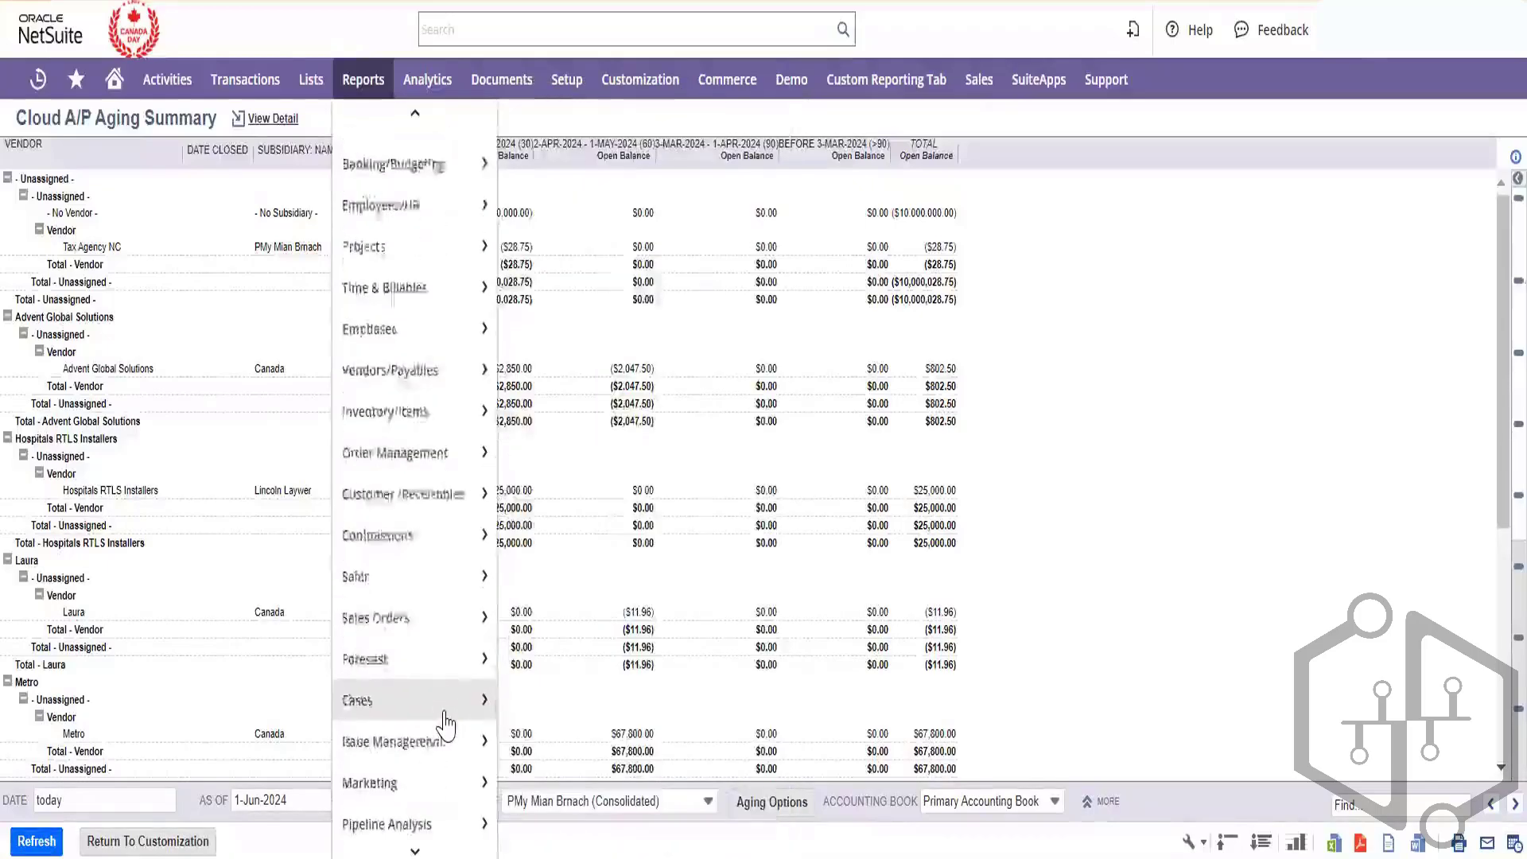
pyautogui.scroll(5, 443, 722)
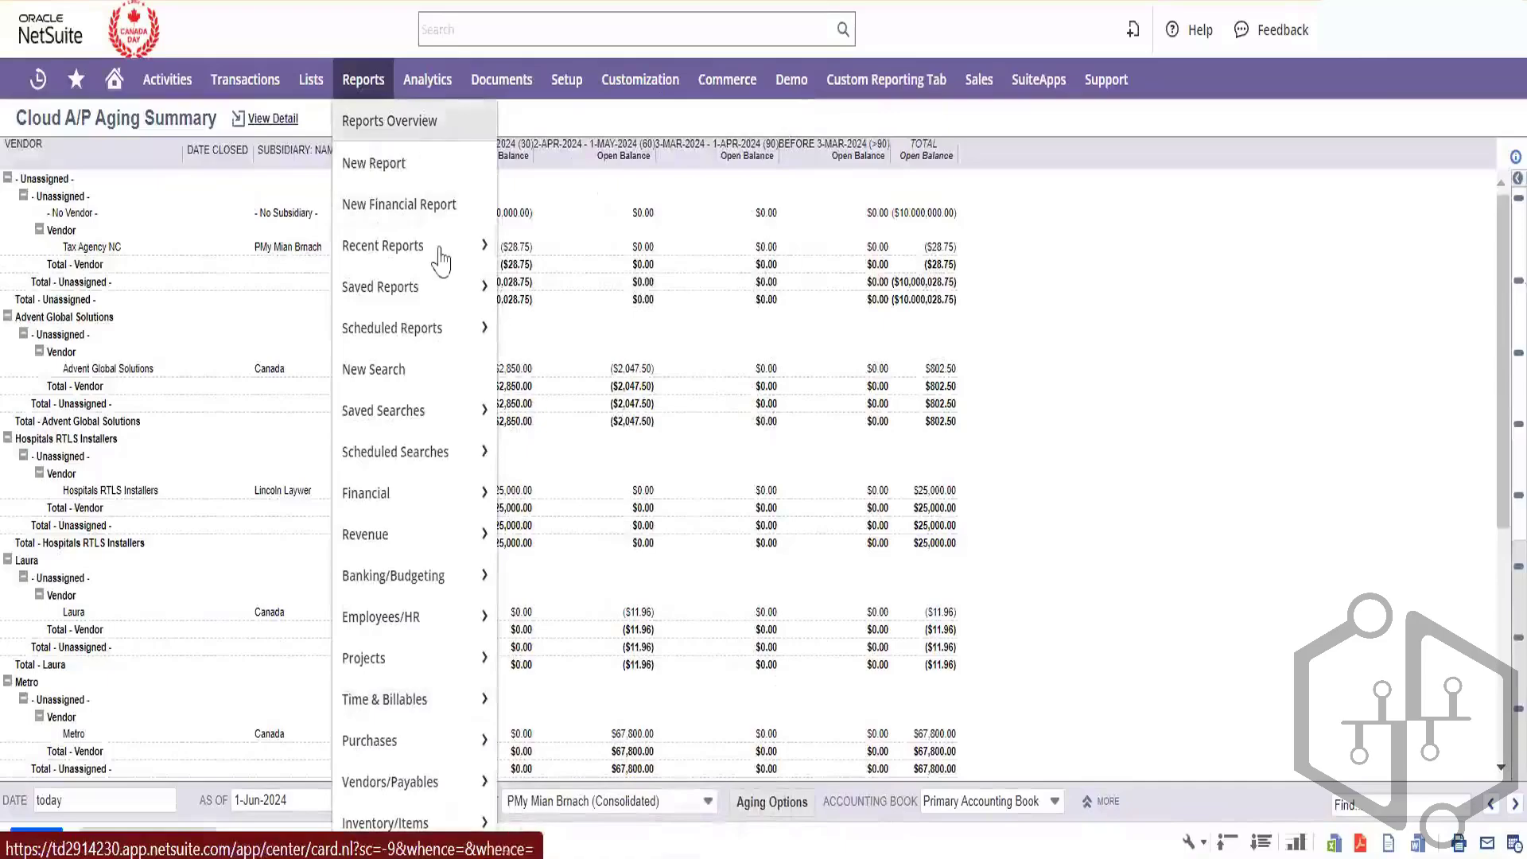
pyautogui.moveTo(453, 420)
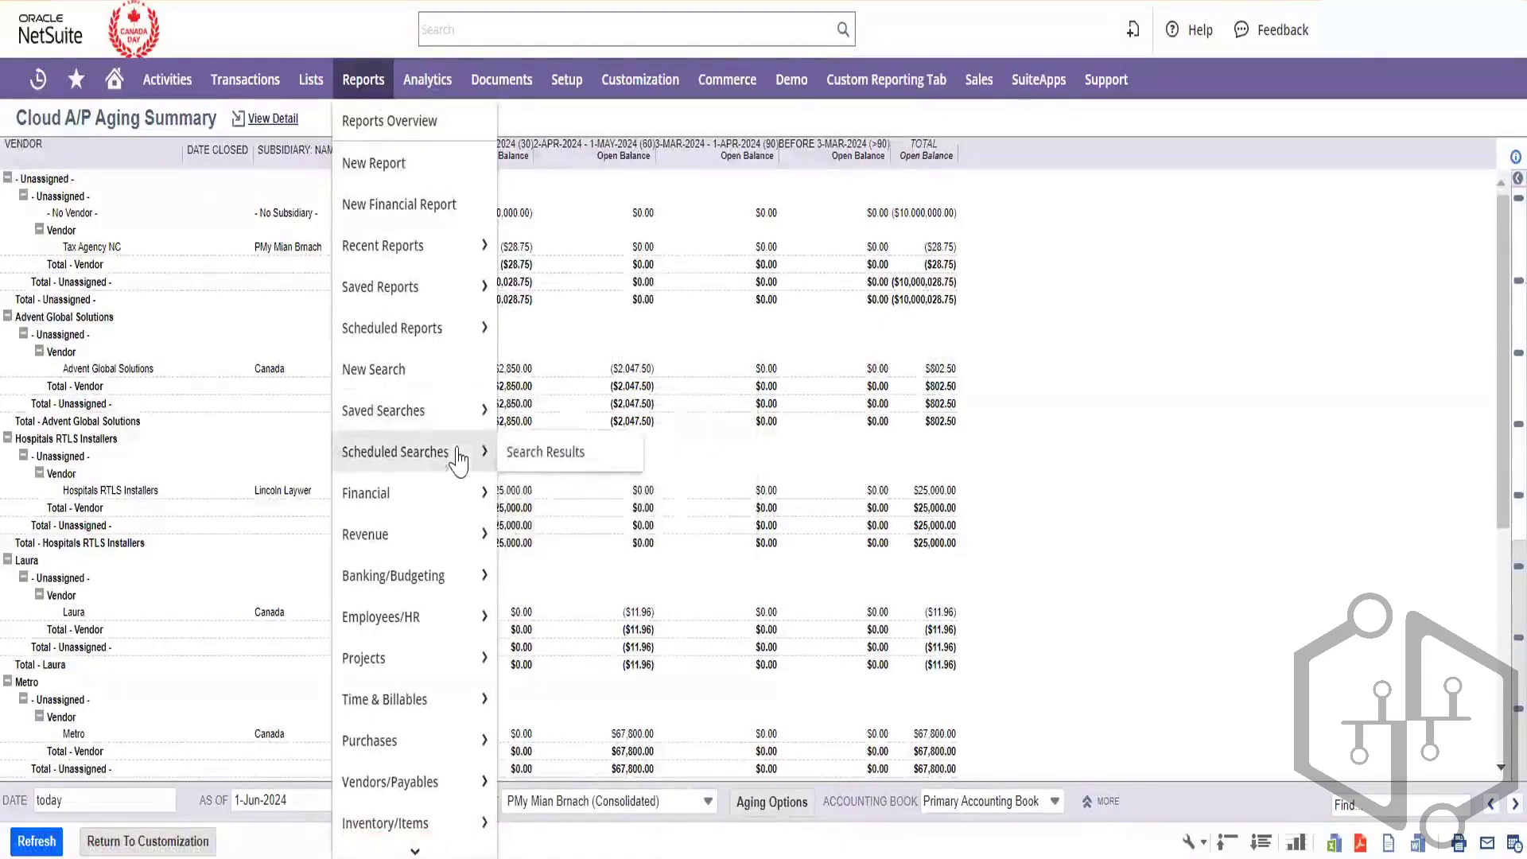
pyautogui.scroll(-5, 460, 648)
pyautogui.scroll(-1, 459, 648)
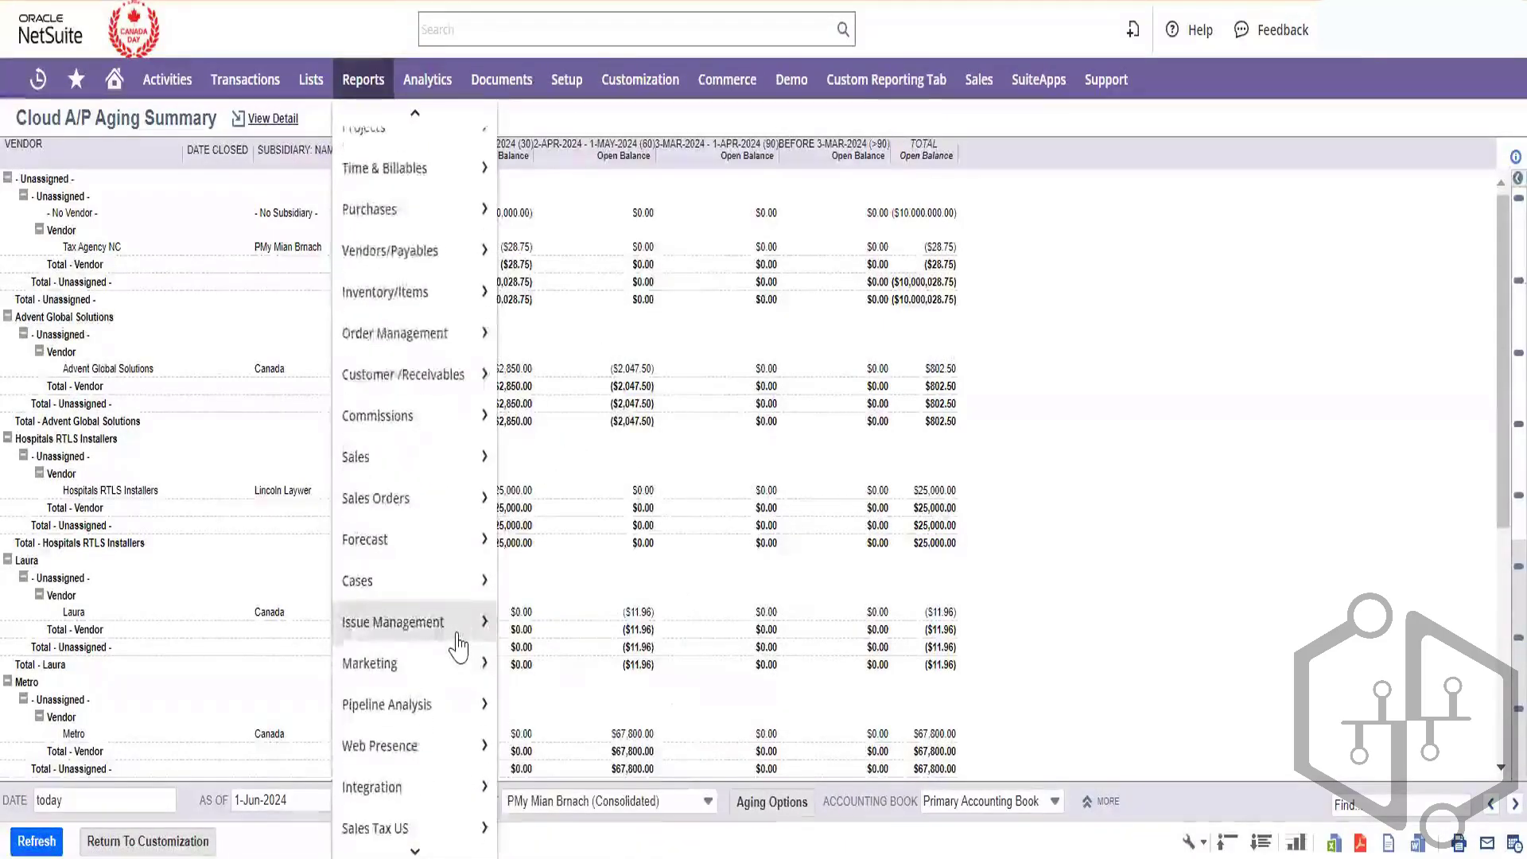
pyautogui.moveTo(459, 645)
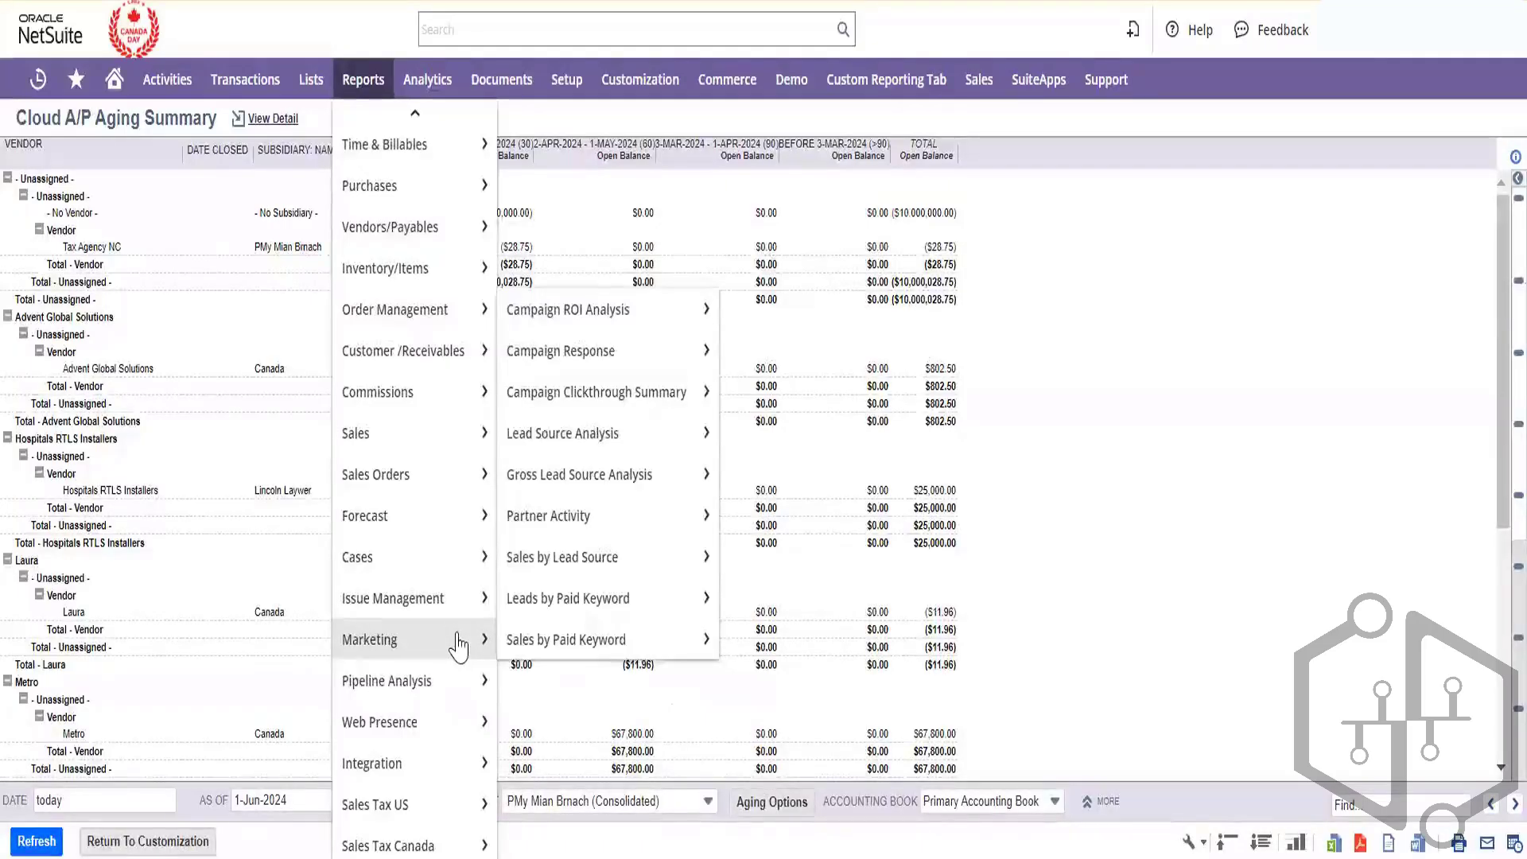
pyautogui.moveTo(465, 815)
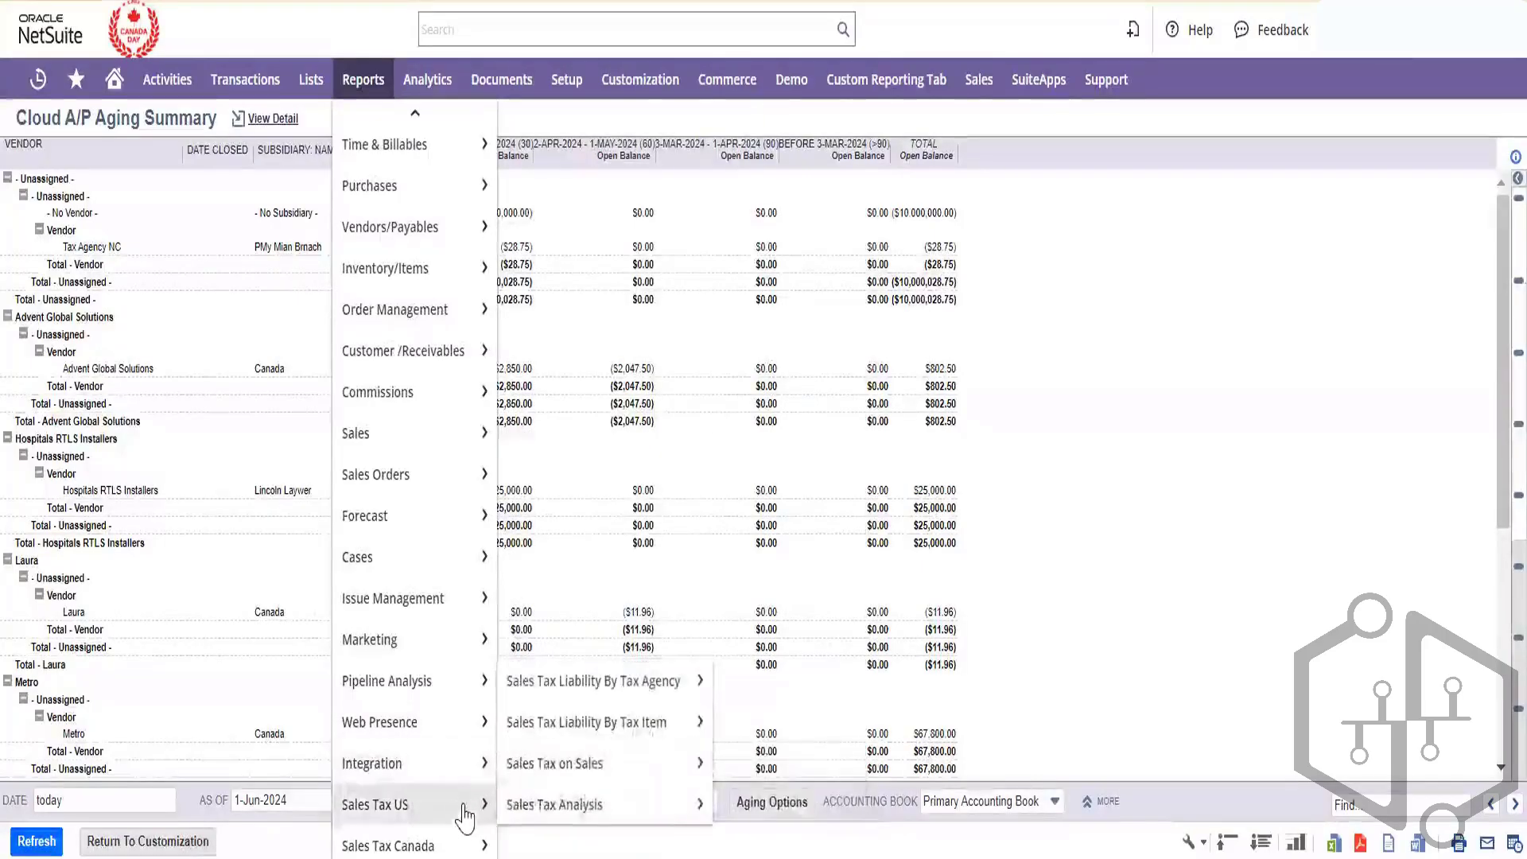
pyautogui.moveTo(465, 844)
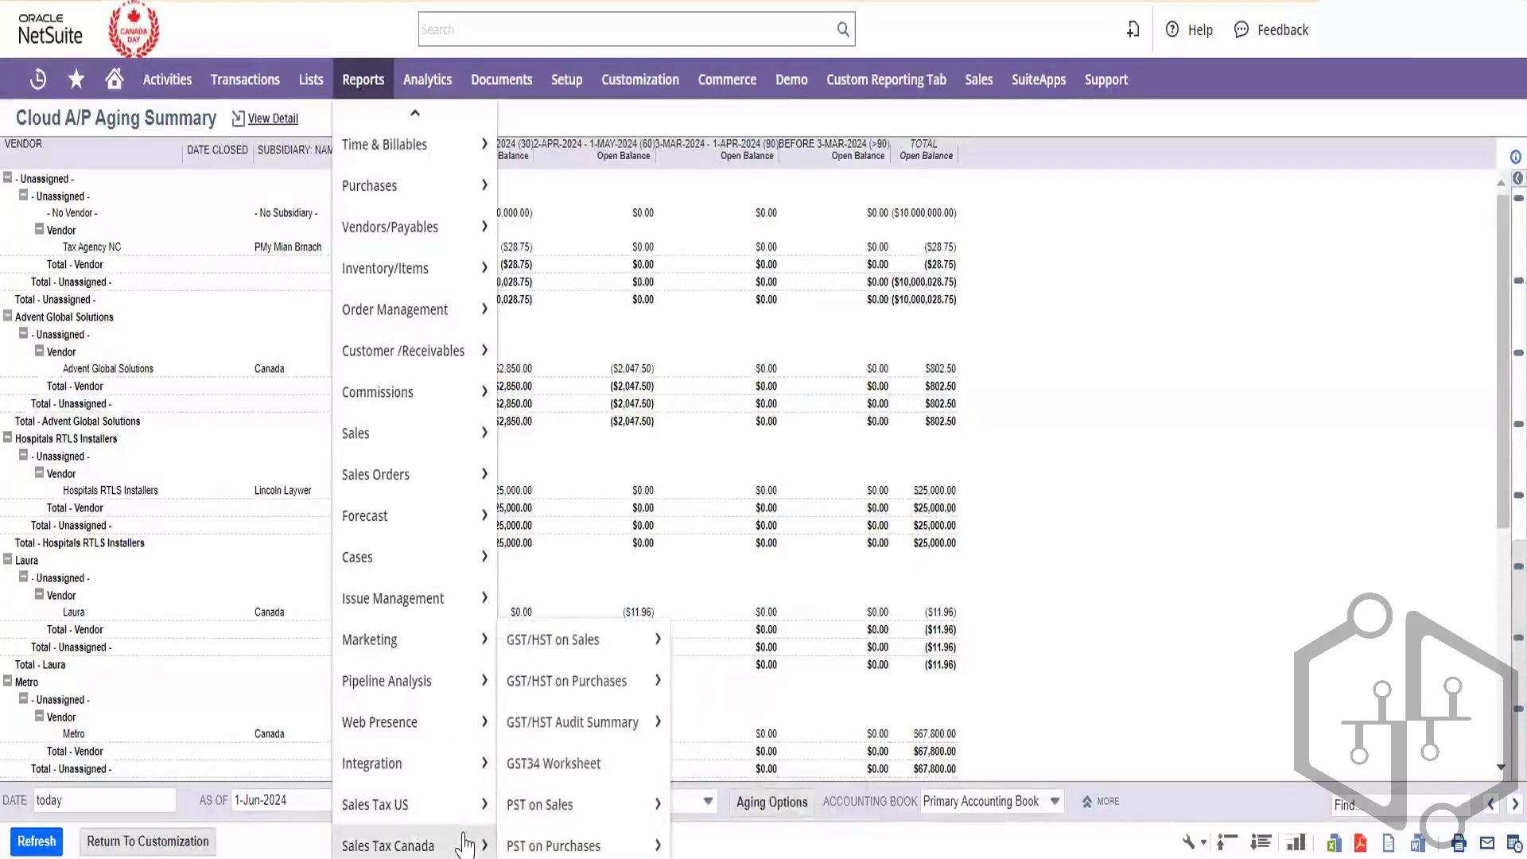
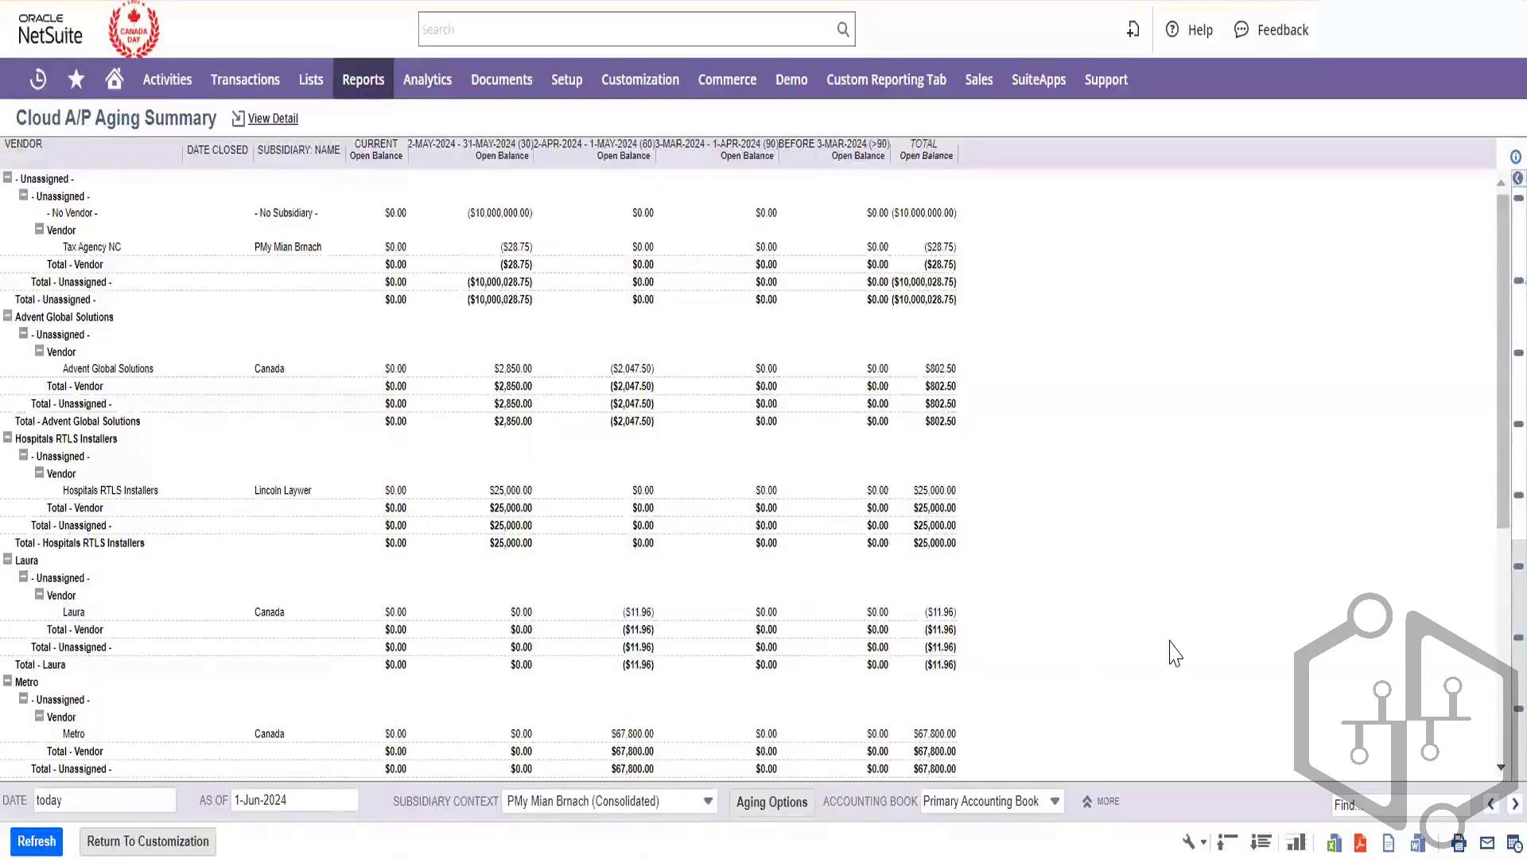
# - Return to the home page and open a blank new customer record form in a separate browser tab
pyautogui.click(116, 94)
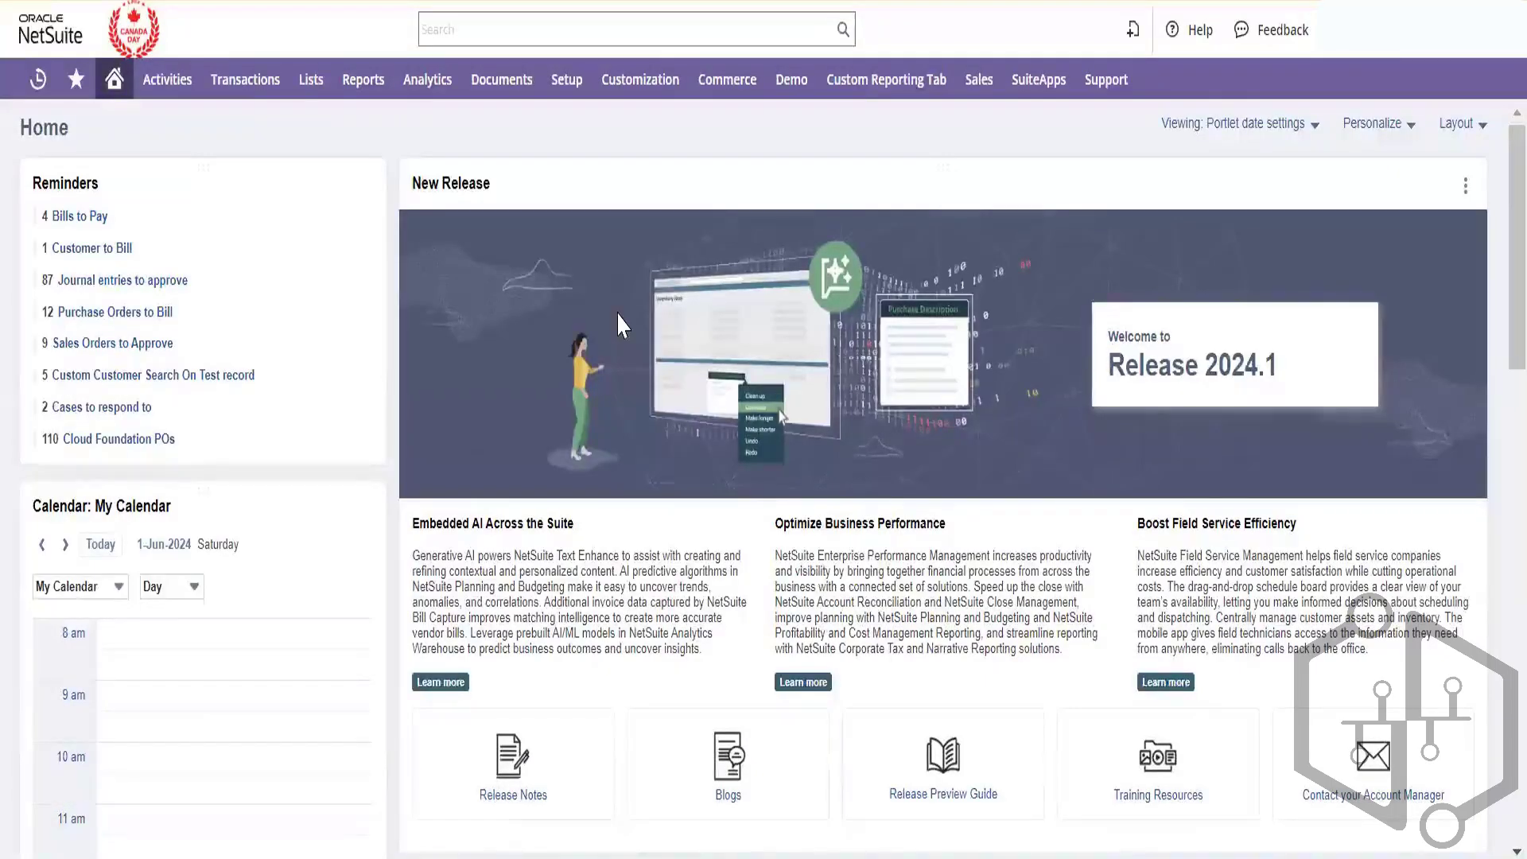
pyautogui.moveTo(311, 87)
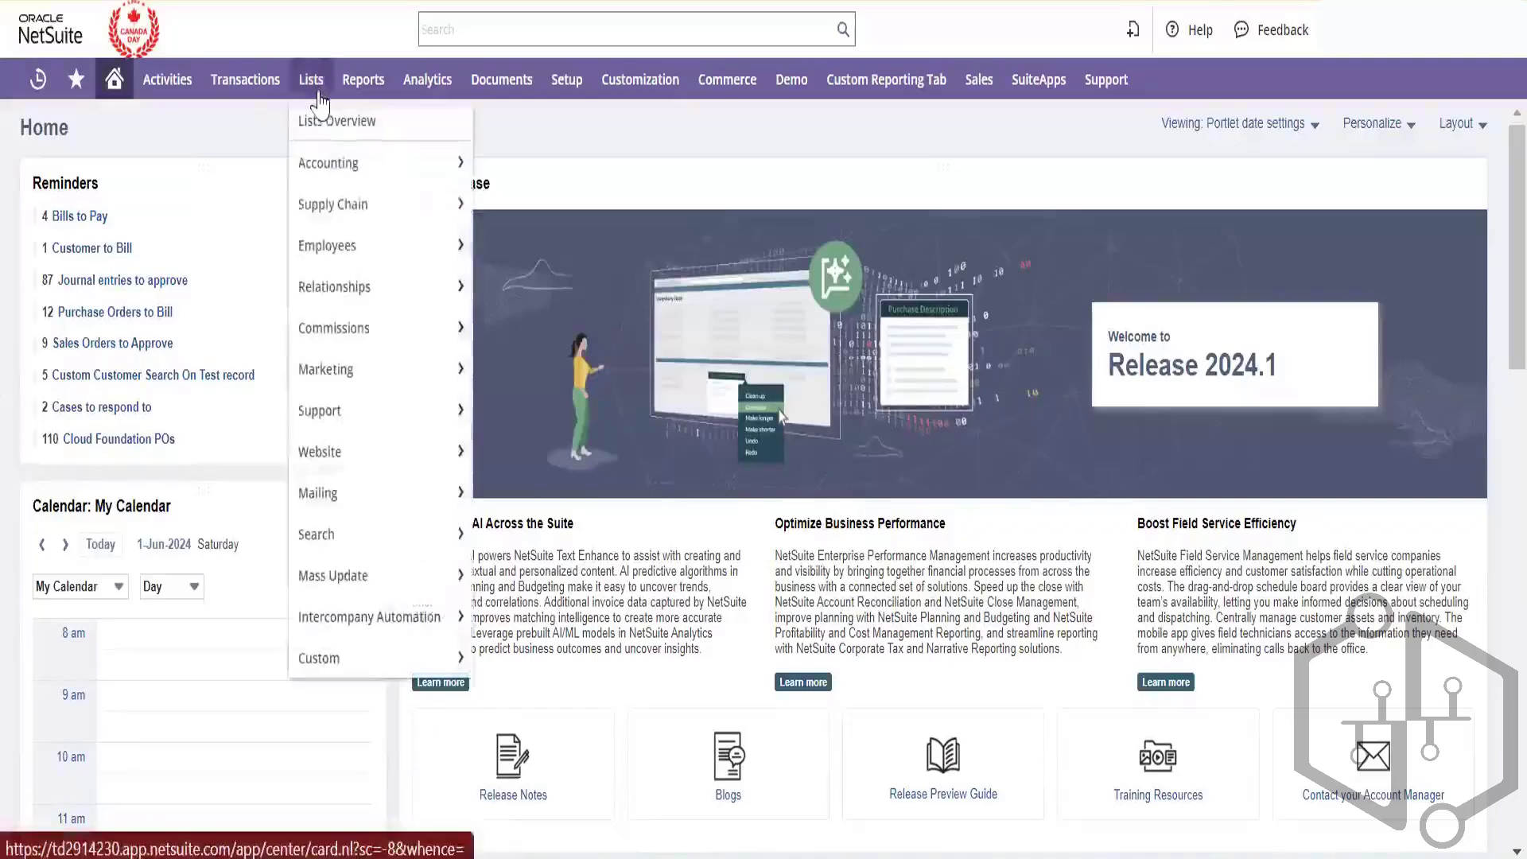
pyautogui.moveTo(390, 296)
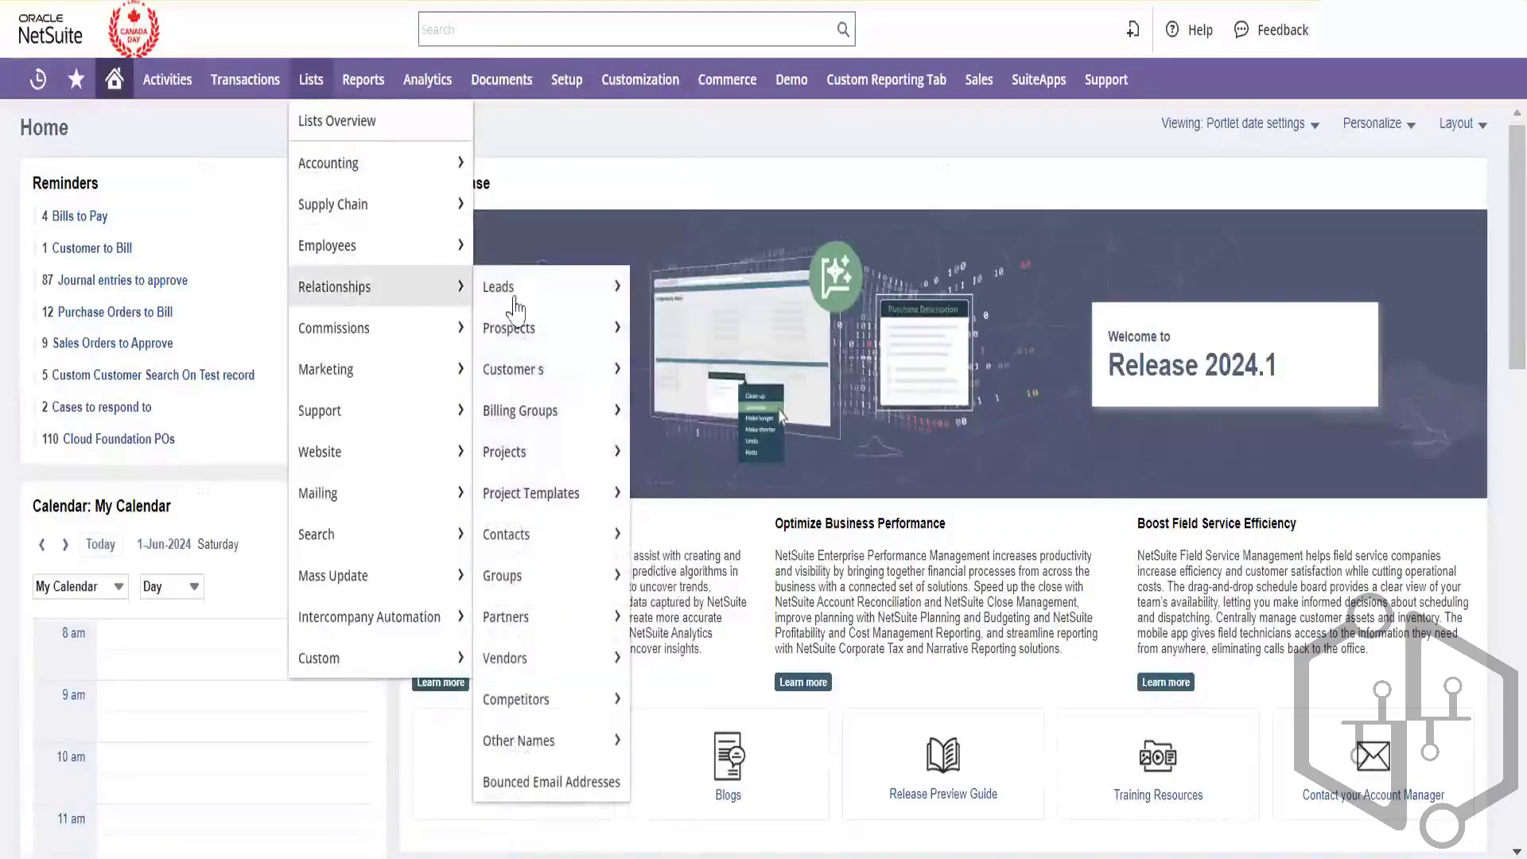
pyautogui.moveTo(553, 372)
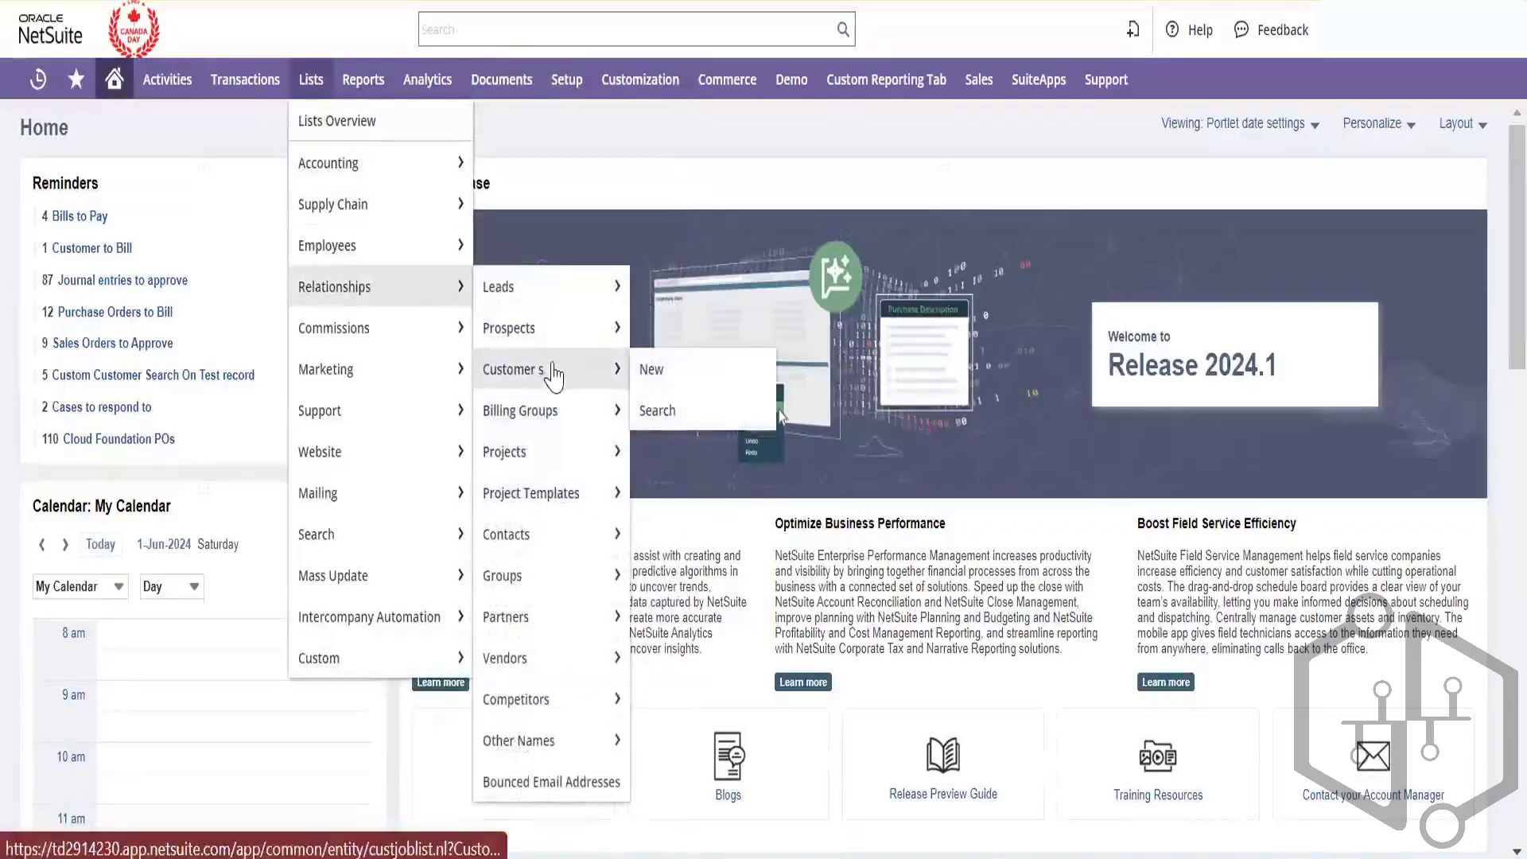
pyautogui.rightClick(671, 370)
pyautogui.click(758, 388)
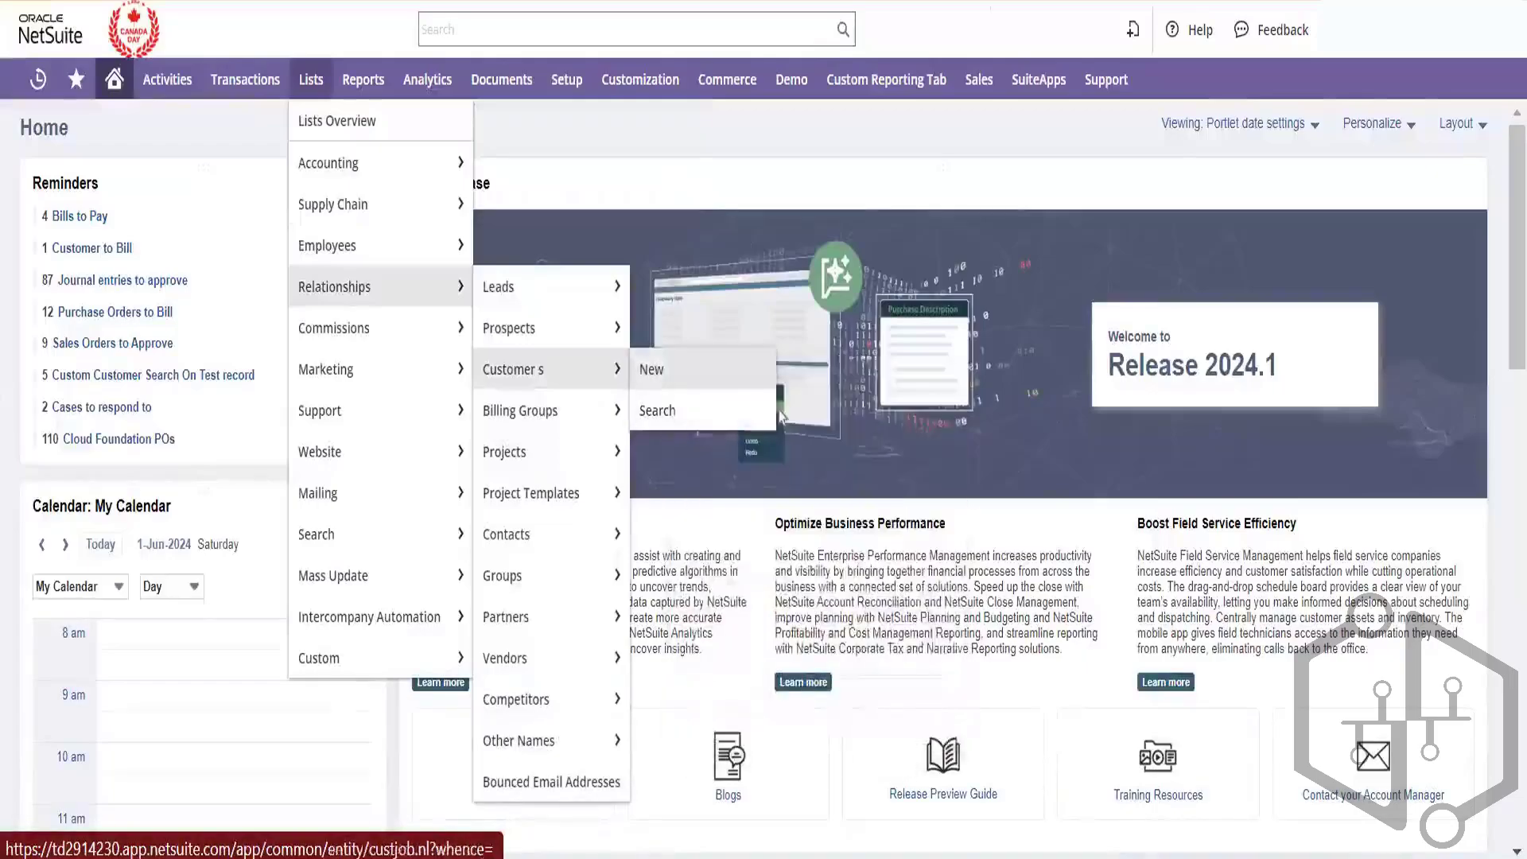
pyautogui.hotkey('ctrl', 'Tab')
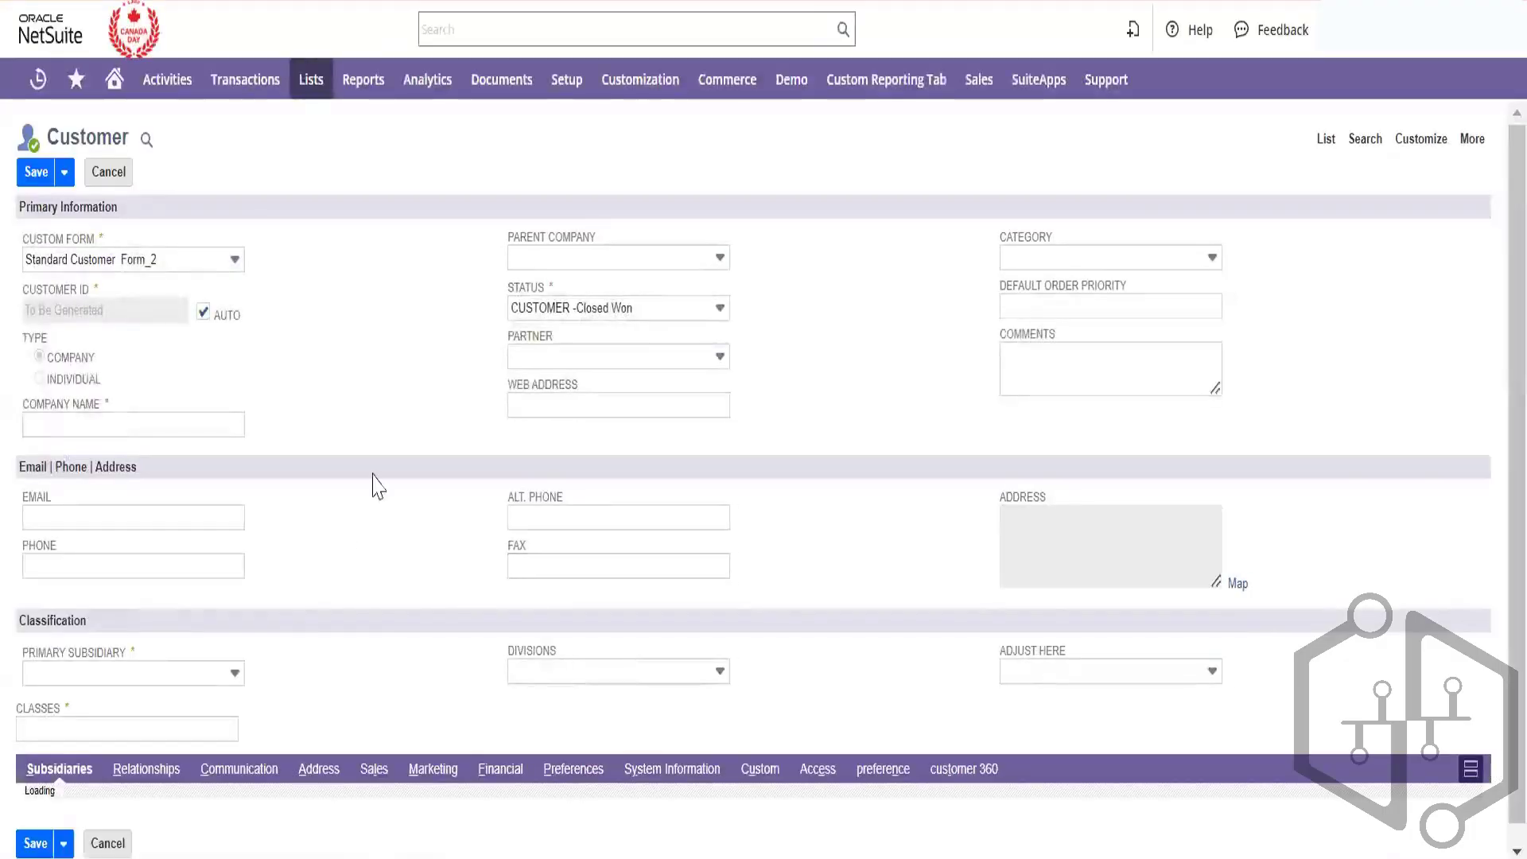
pyautogui.rightClick(317, 324)
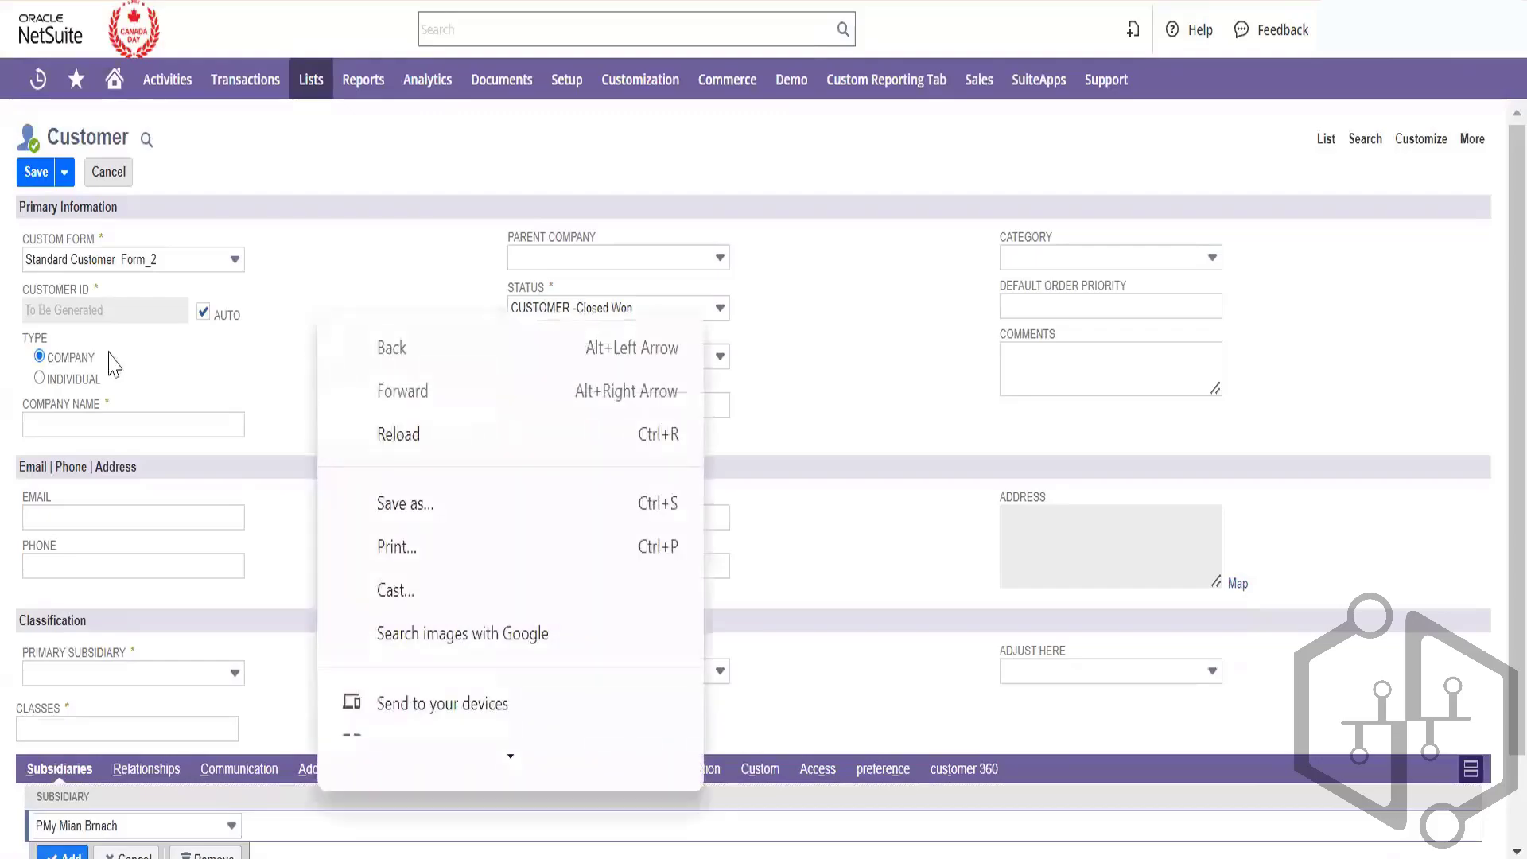
# - Examine the account, tax and balance fields in the Financial section of the new customer form
pyautogui.click(236, 433)
pyautogui.click(236, 434)
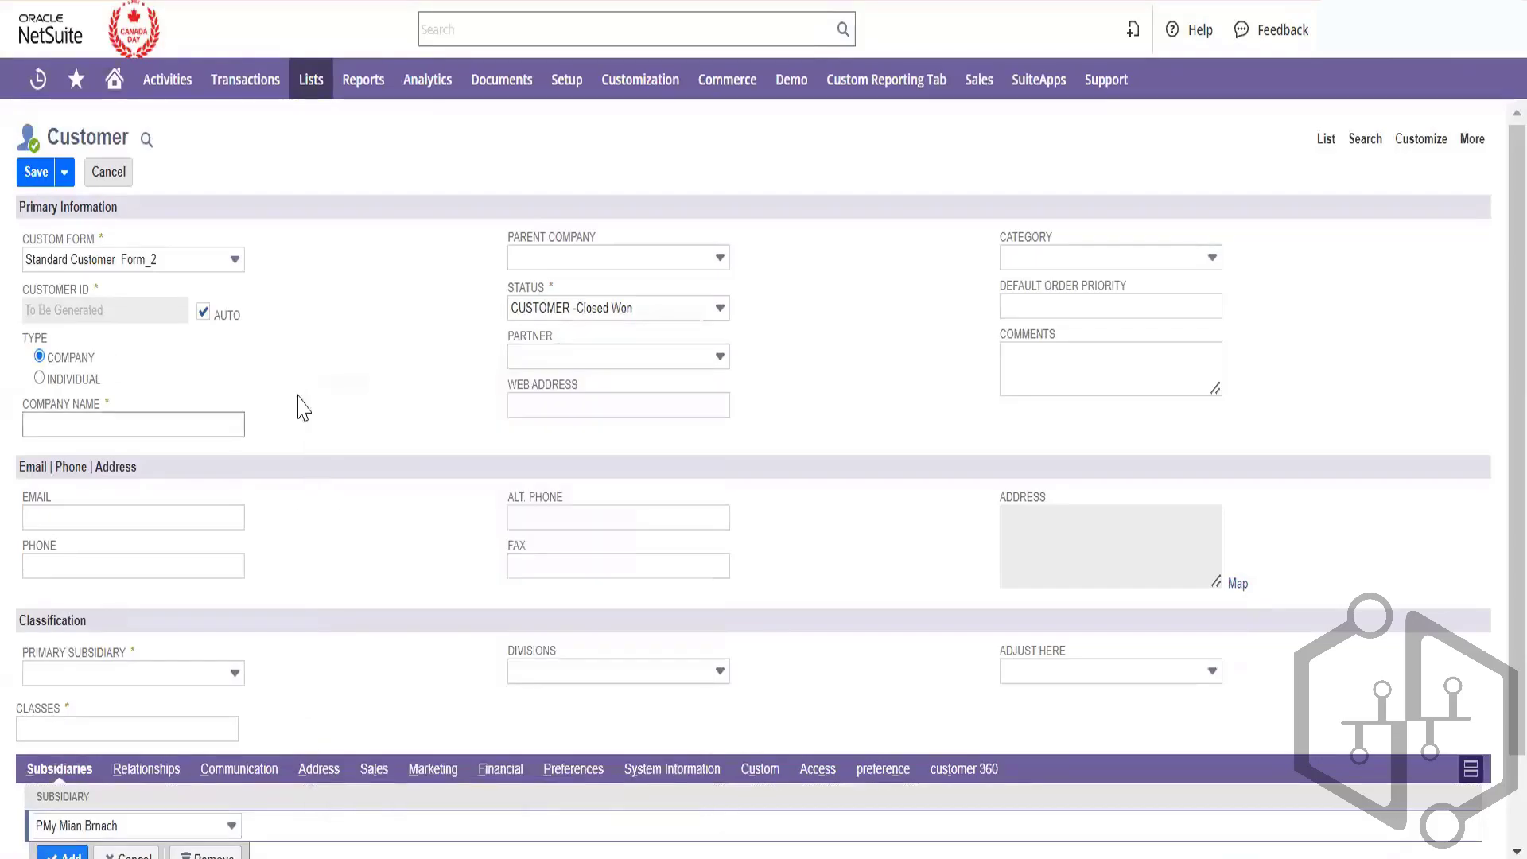
pyautogui.scroll(-1, 363, 555)
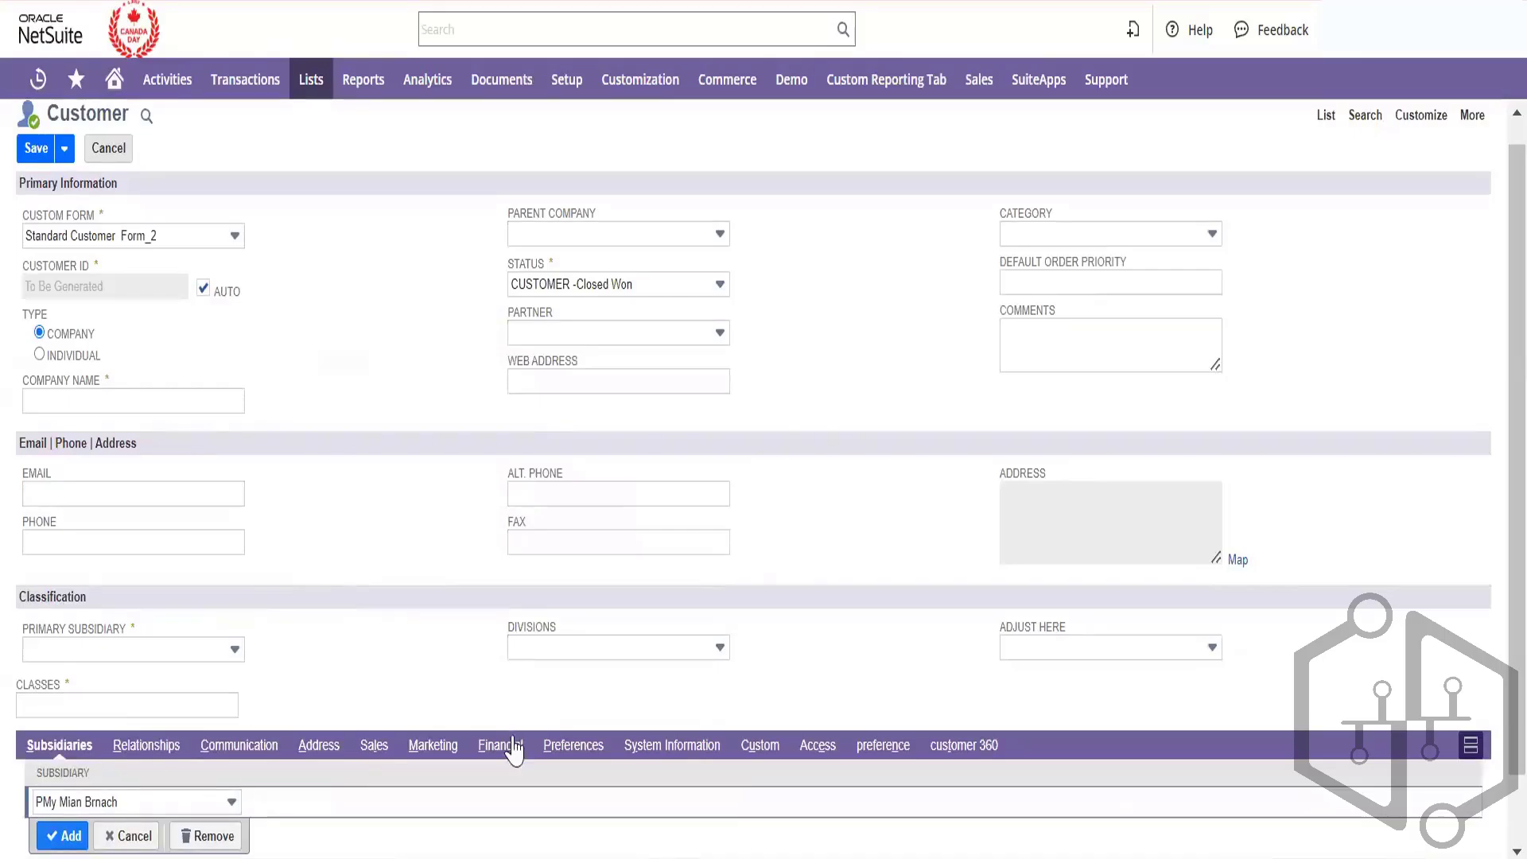
pyautogui.click(513, 748)
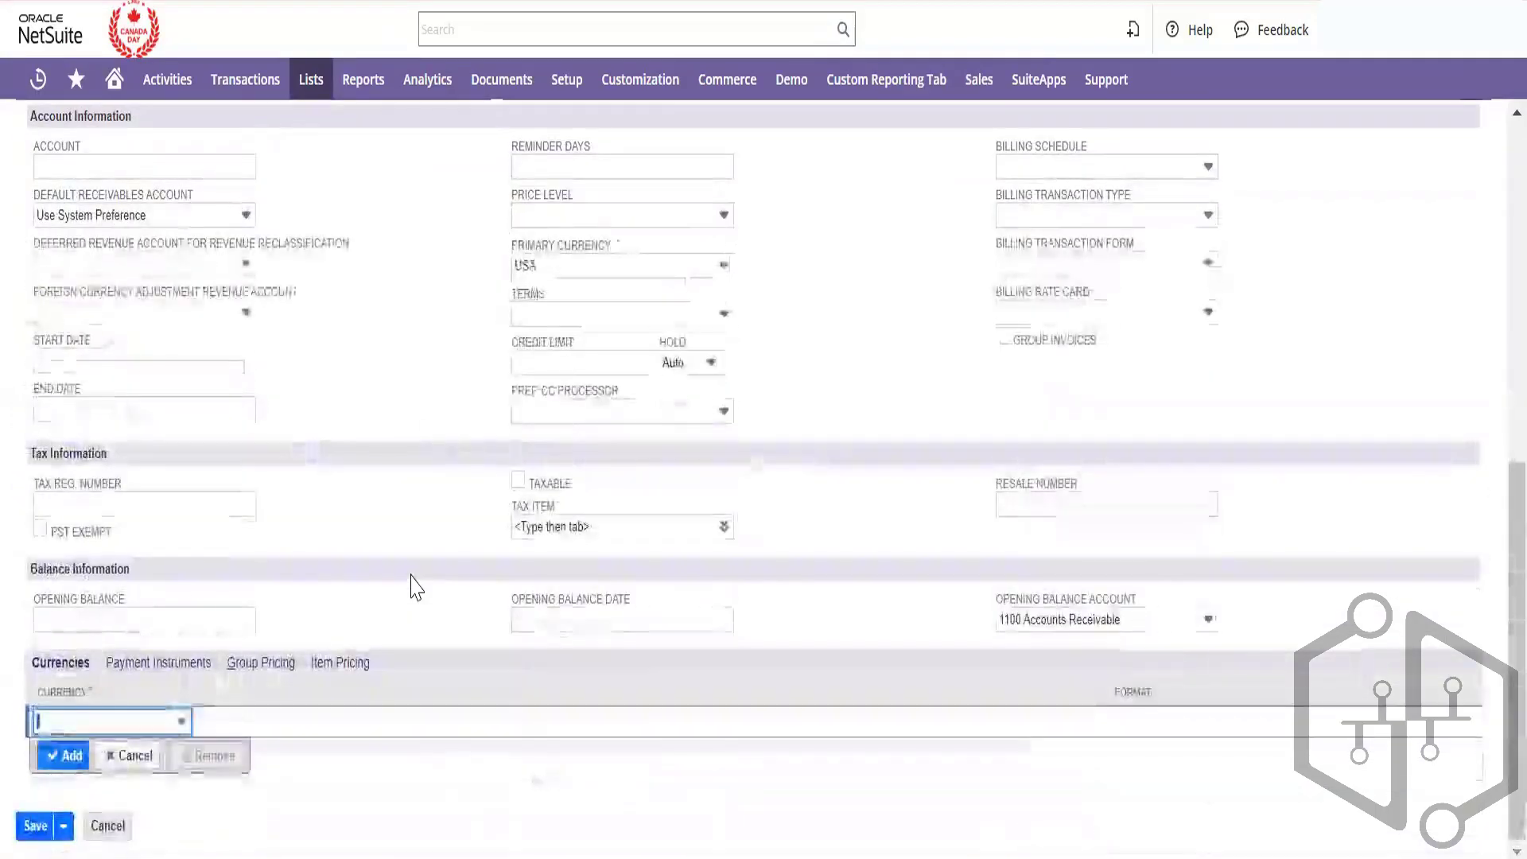
pyautogui.scroll(1, 411, 574)
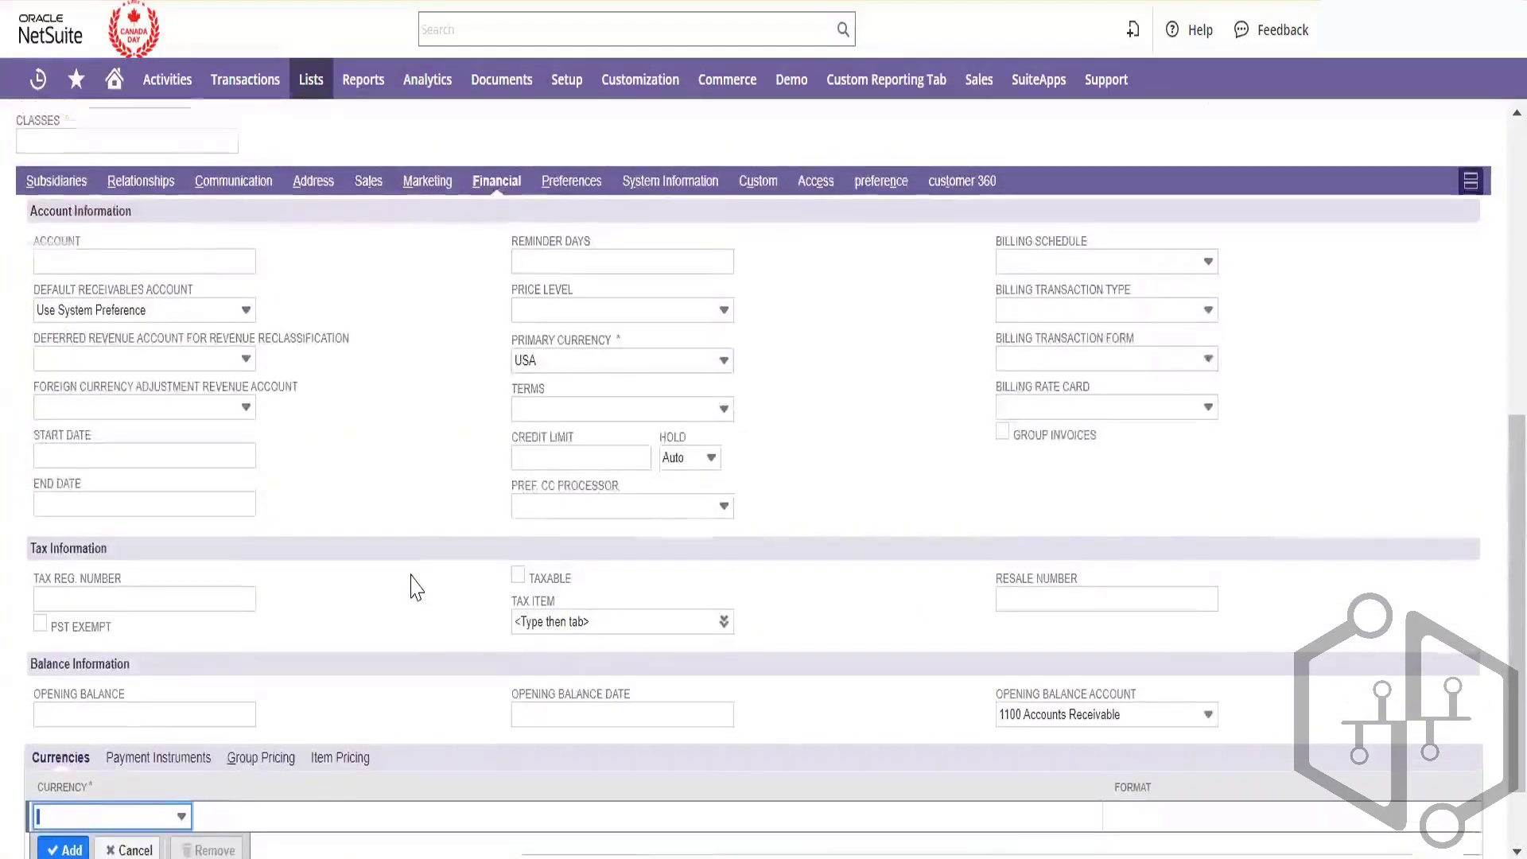
pyautogui.scroll(1, 411, 587)
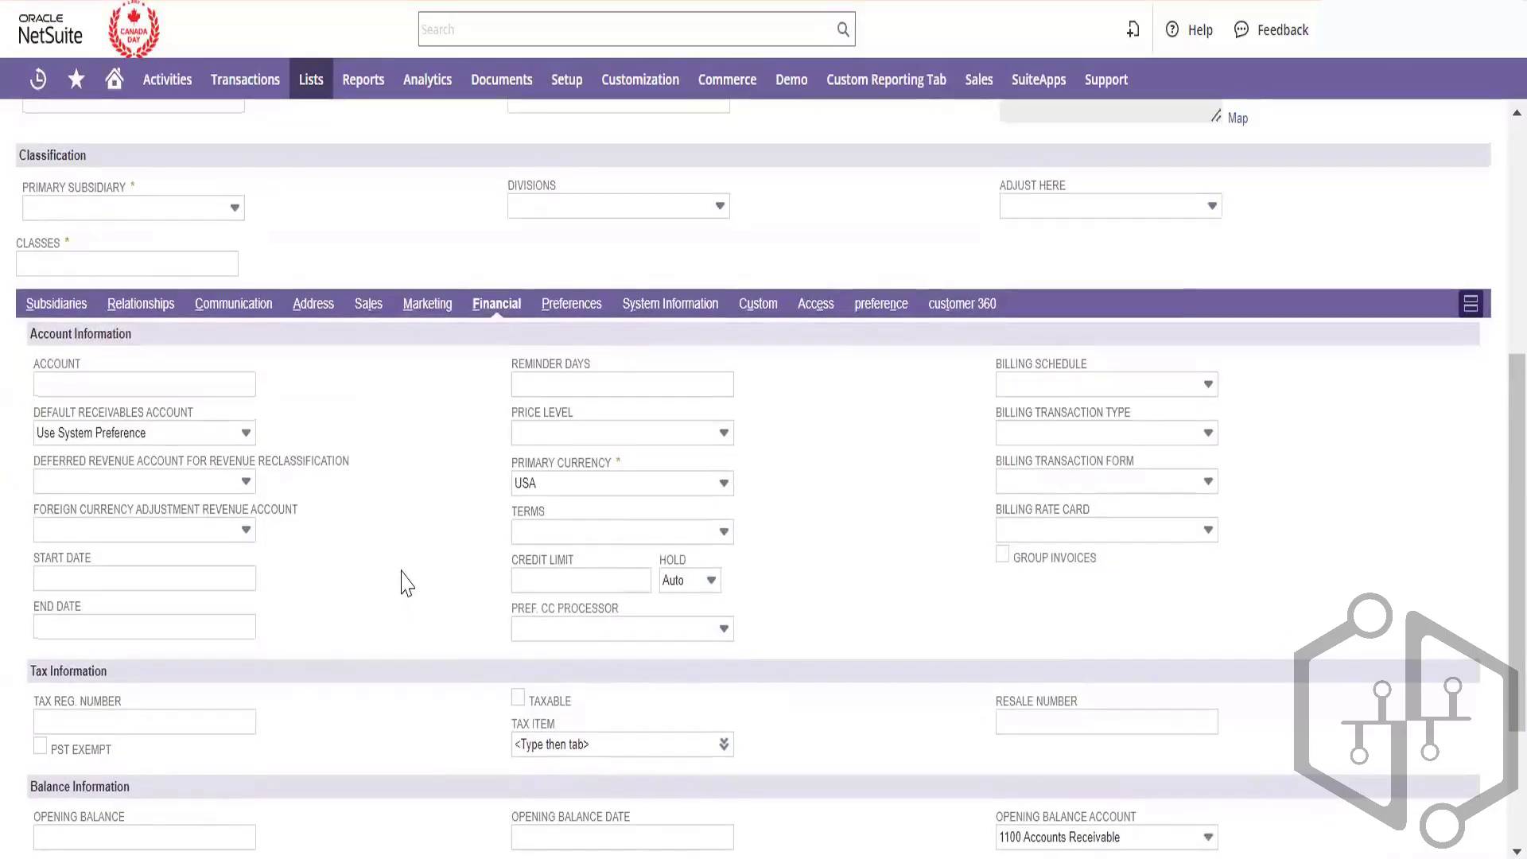
pyautogui.scroll(1, 402, 579)
pyautogui.scroll(1, 402, 527)
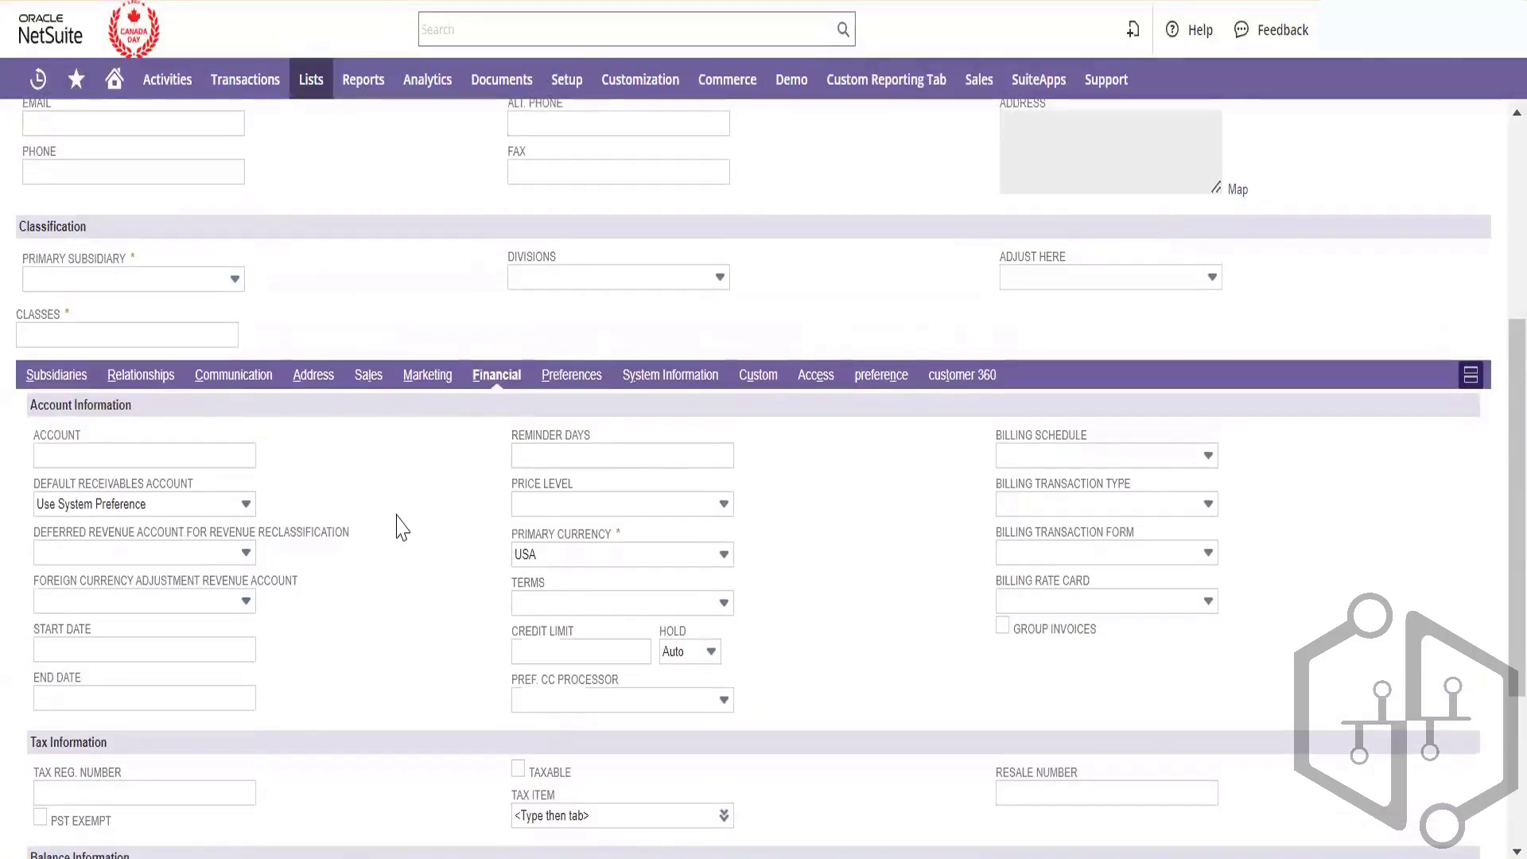
# - Open the Import Assistant for CSV records in a separate browser tab
pyautogui.moveTo(563, 89)
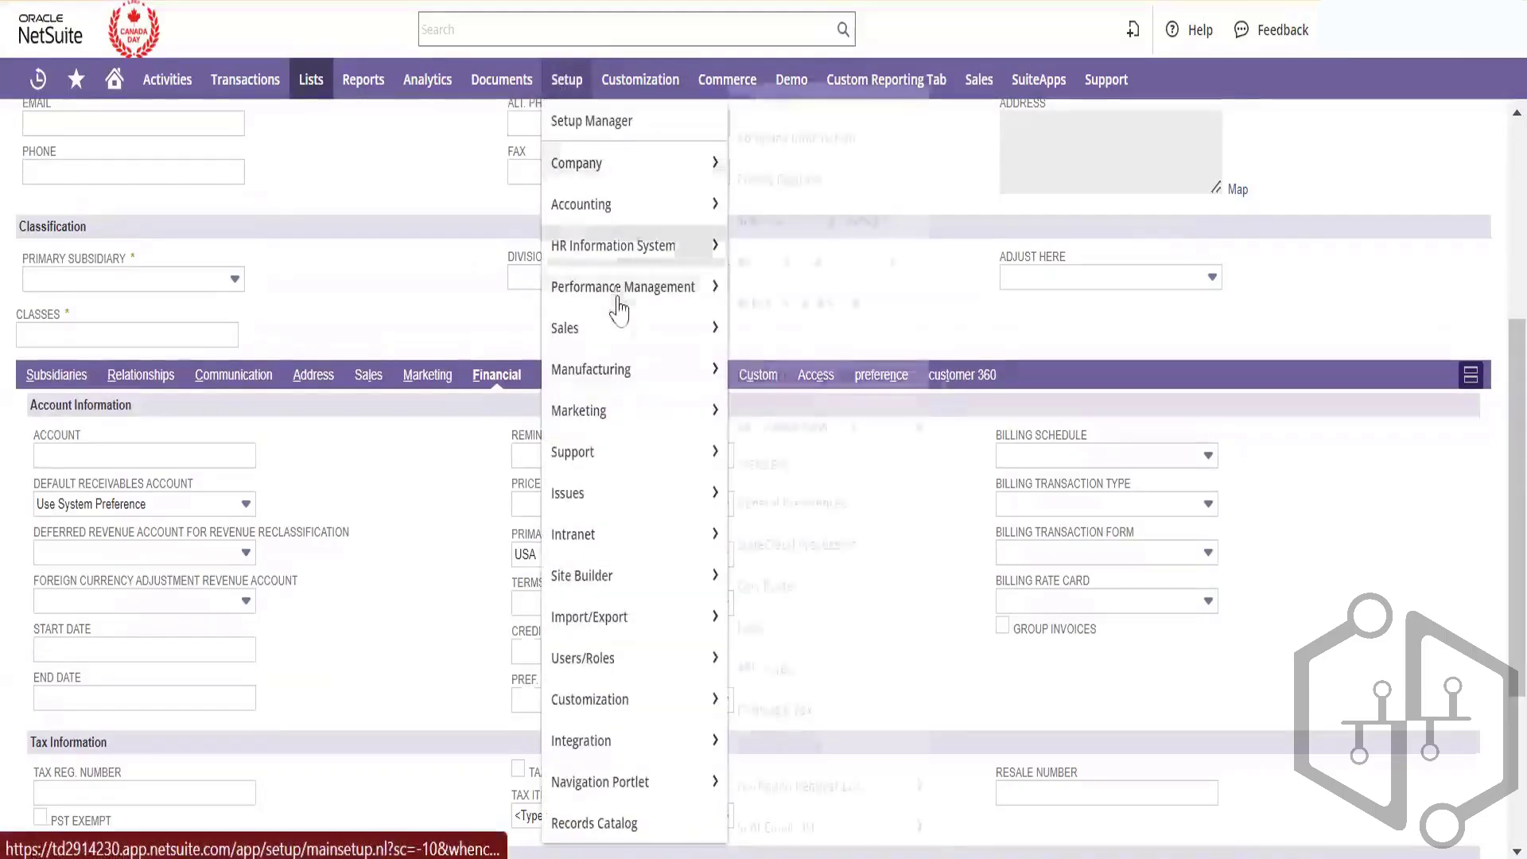
pyautogui.moveTo(676, 575)
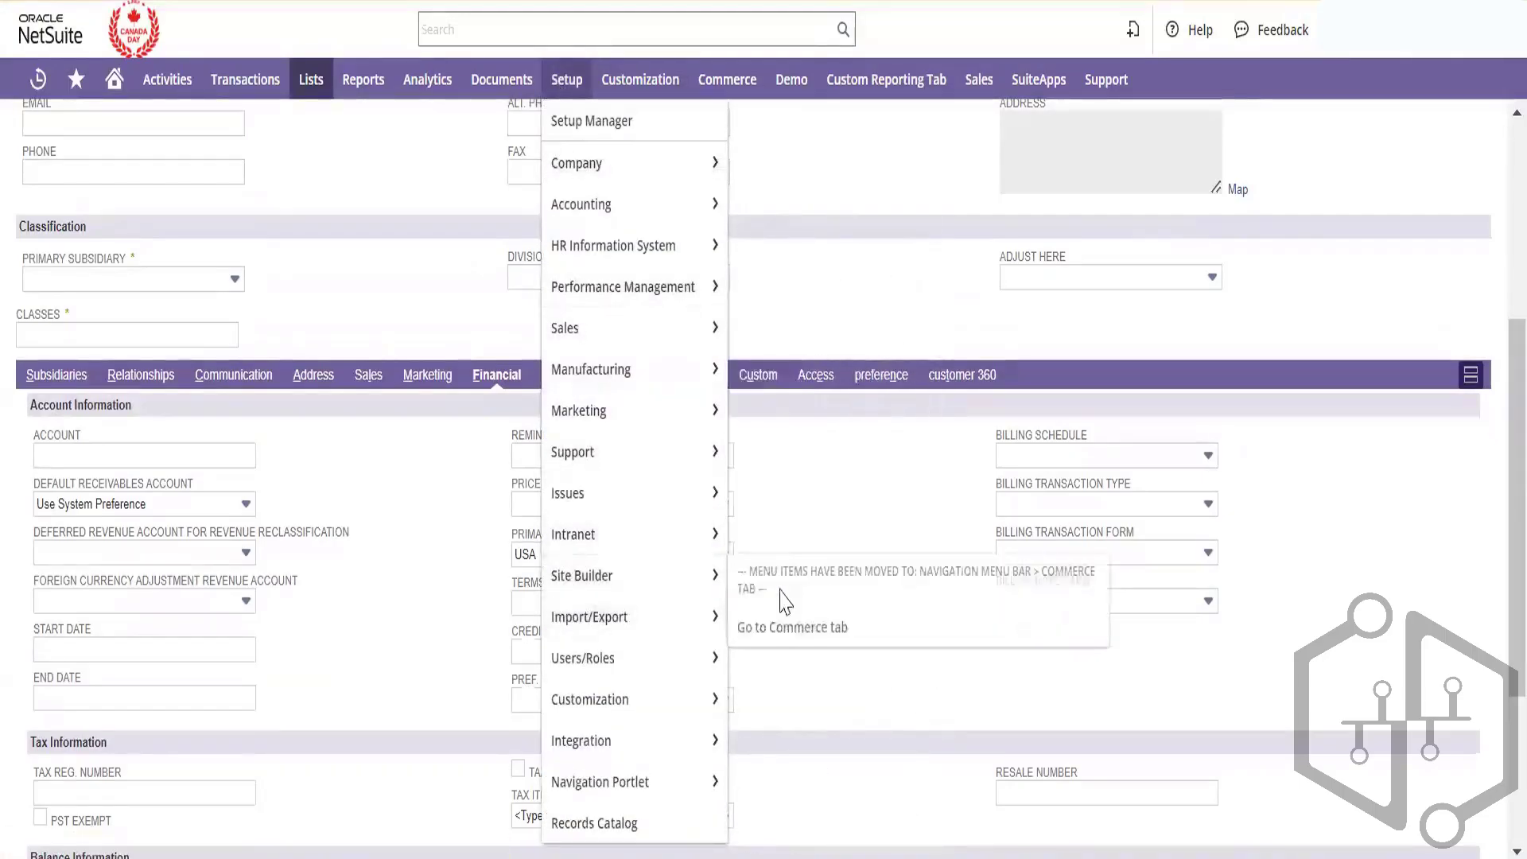
pyautogui.moveTo(692, 620)
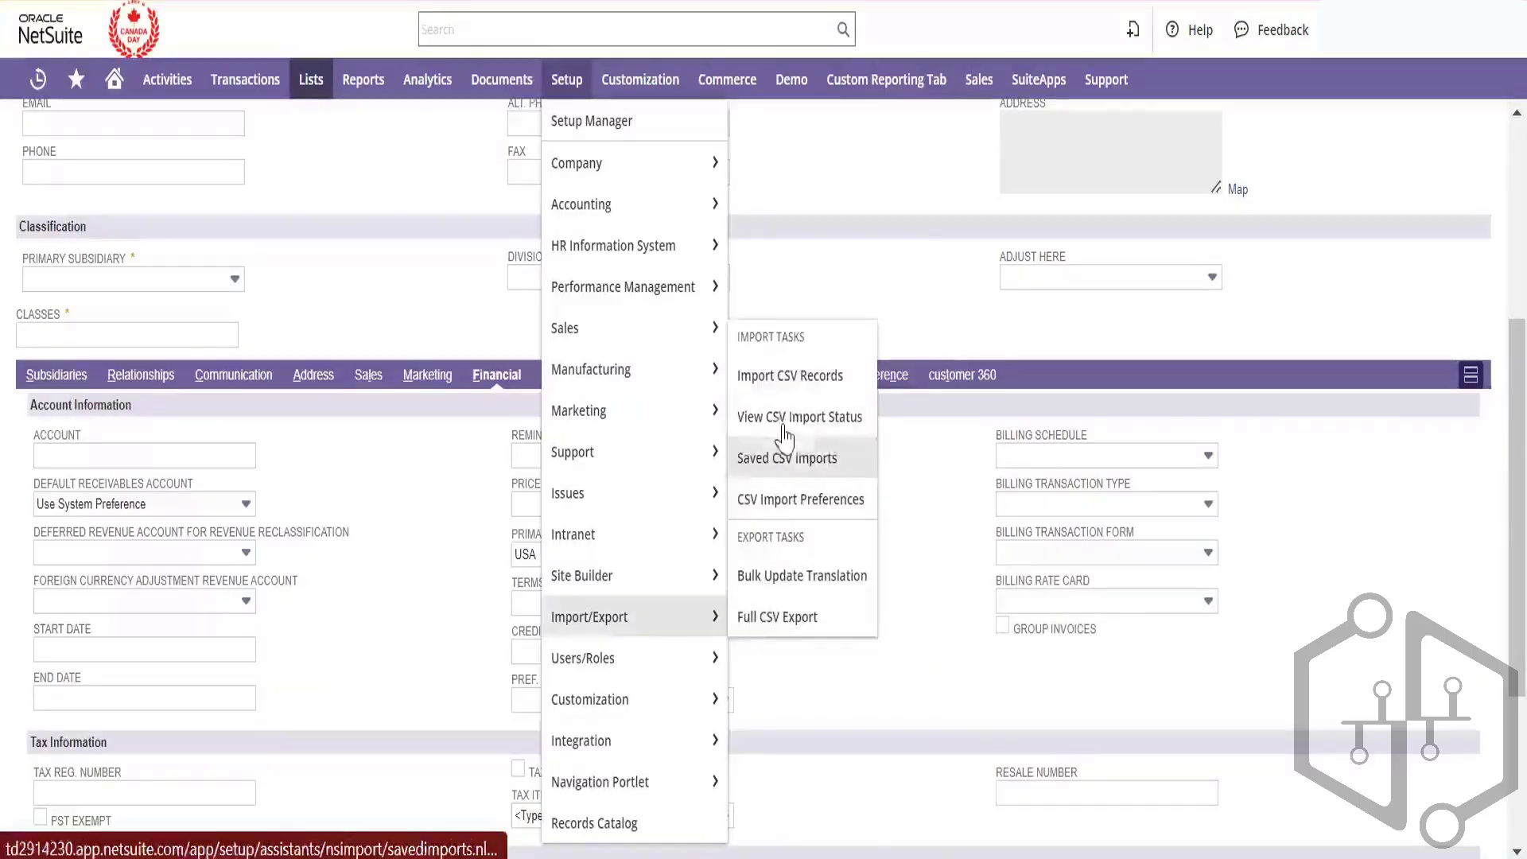
pyautogui.rightClick(789, 380)
pyautogui.click(836, 417)
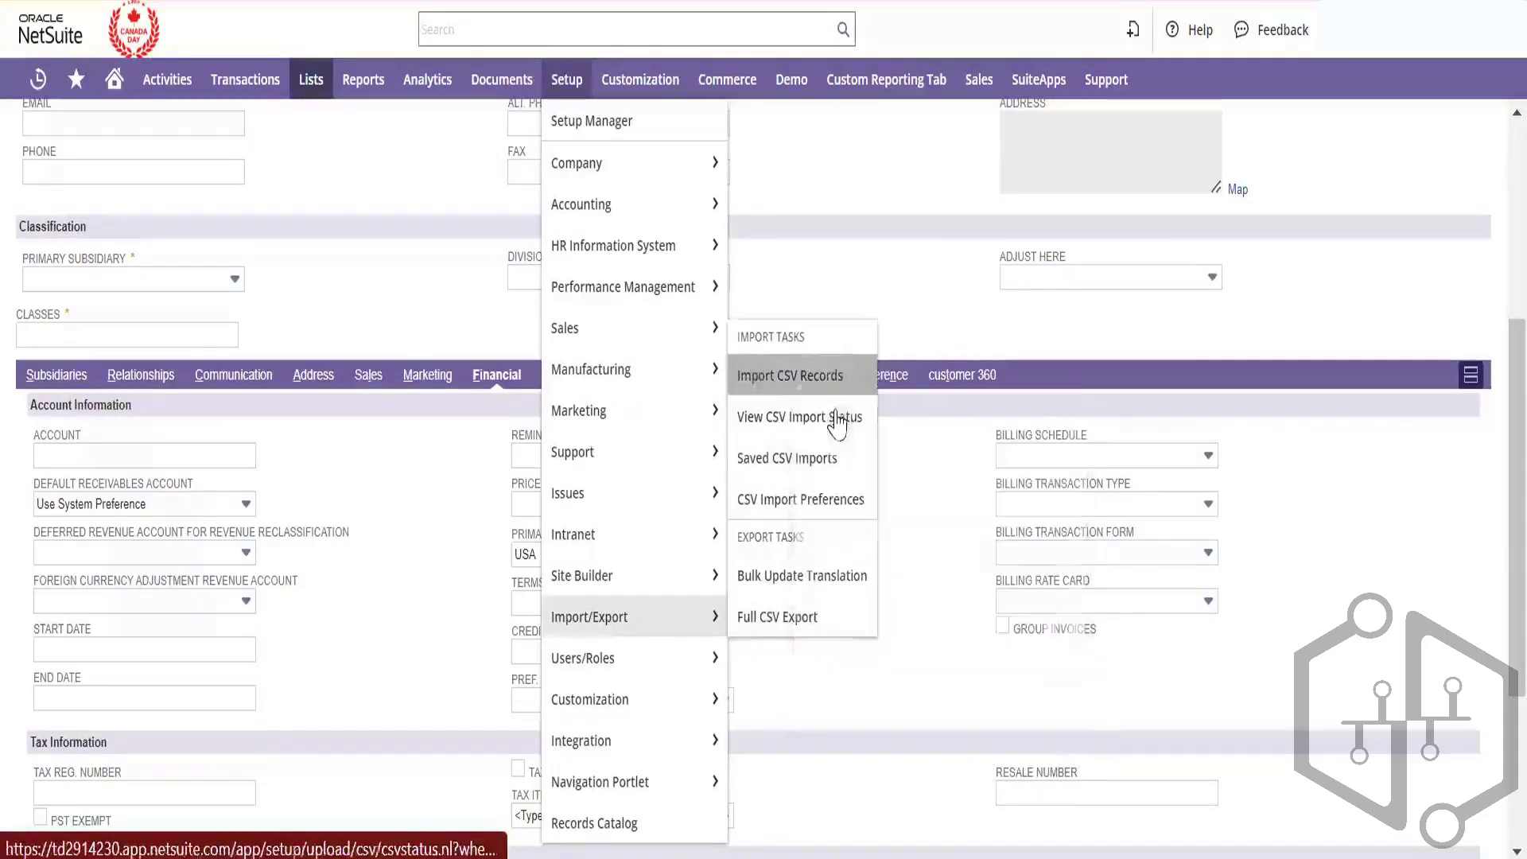
pyautogui.click(787, 375)
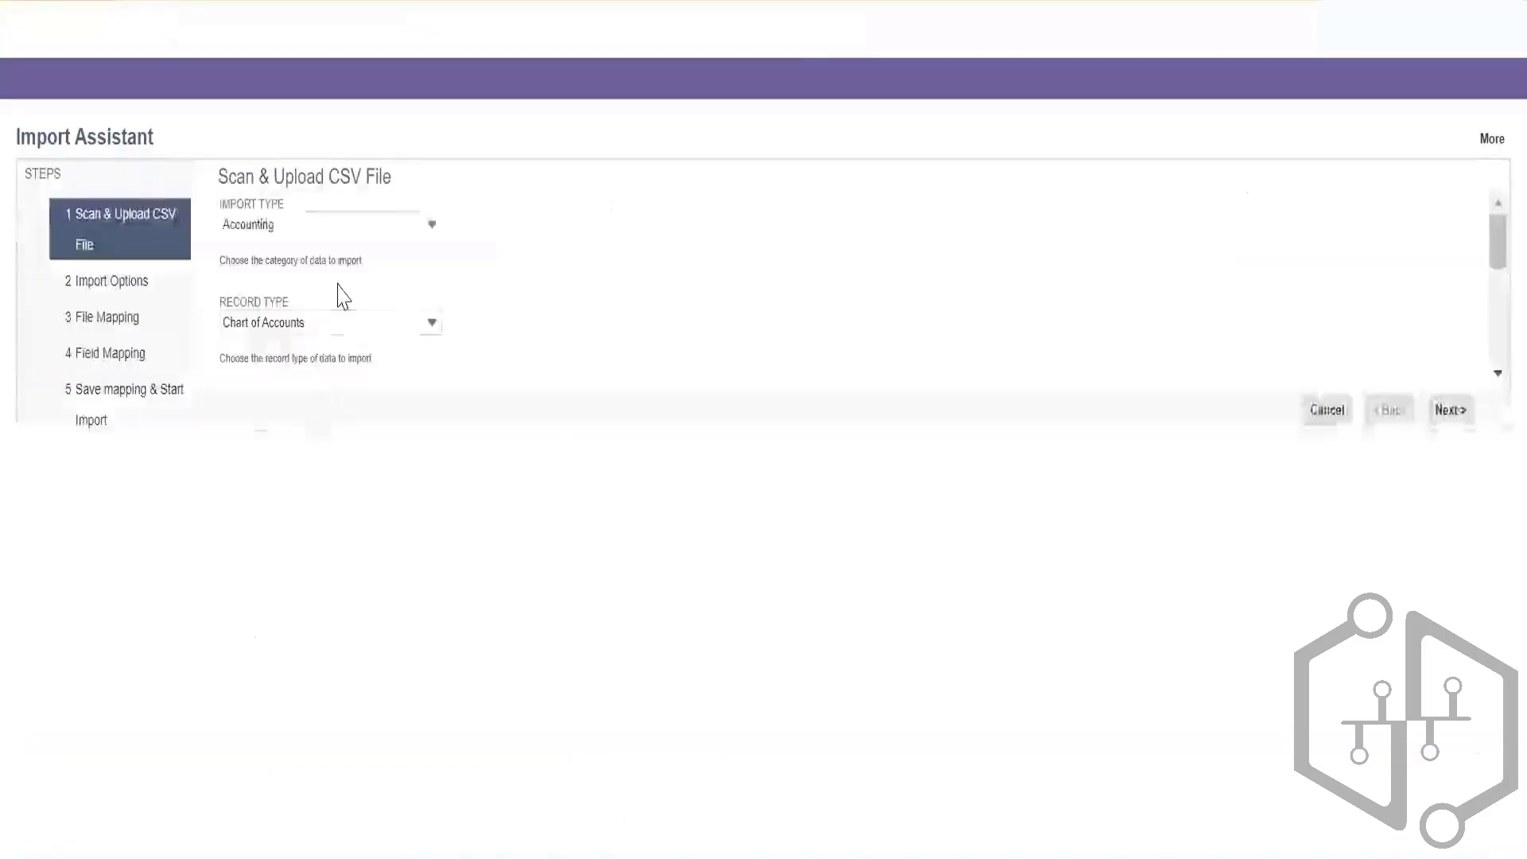
# - Set the import type to Relationships and the record type to Customer's Only
pyautogui.click(344, 233)
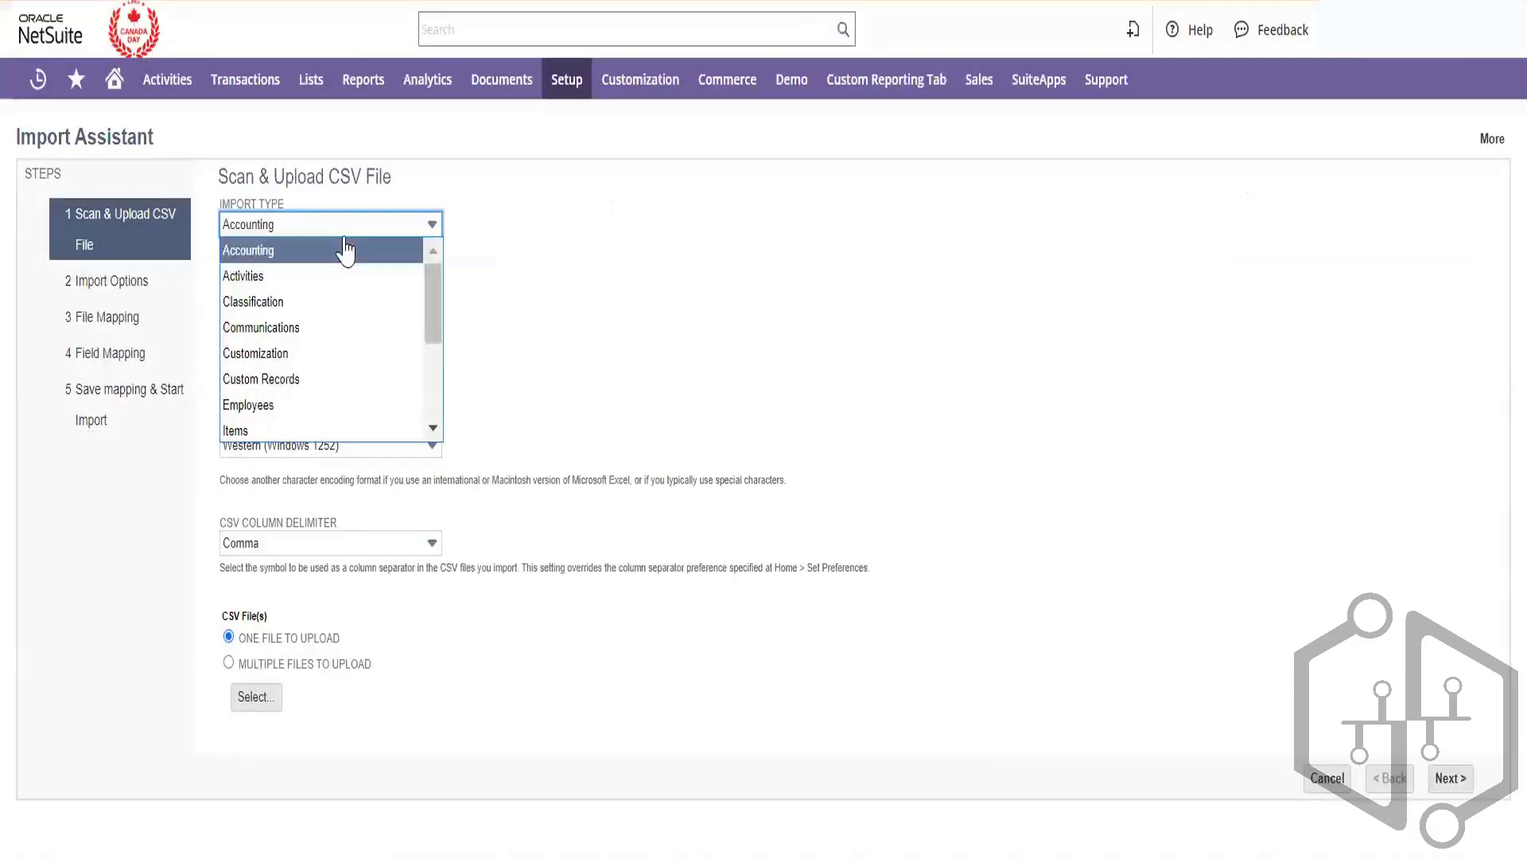
pyautogui.press('r')
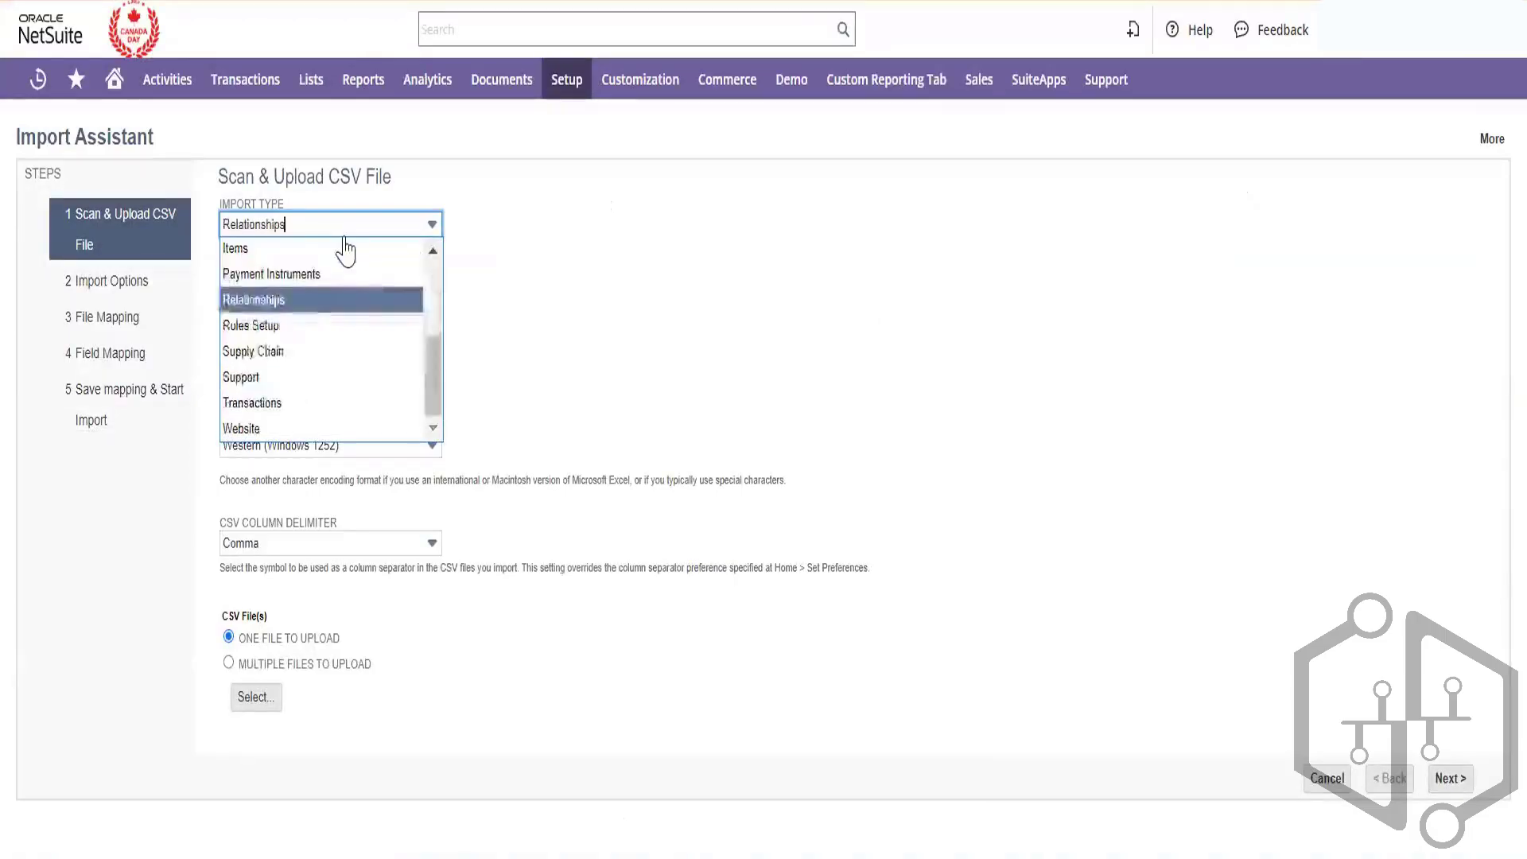
pyautogui.click(336, 300)
pyautogui.click(341, 324)
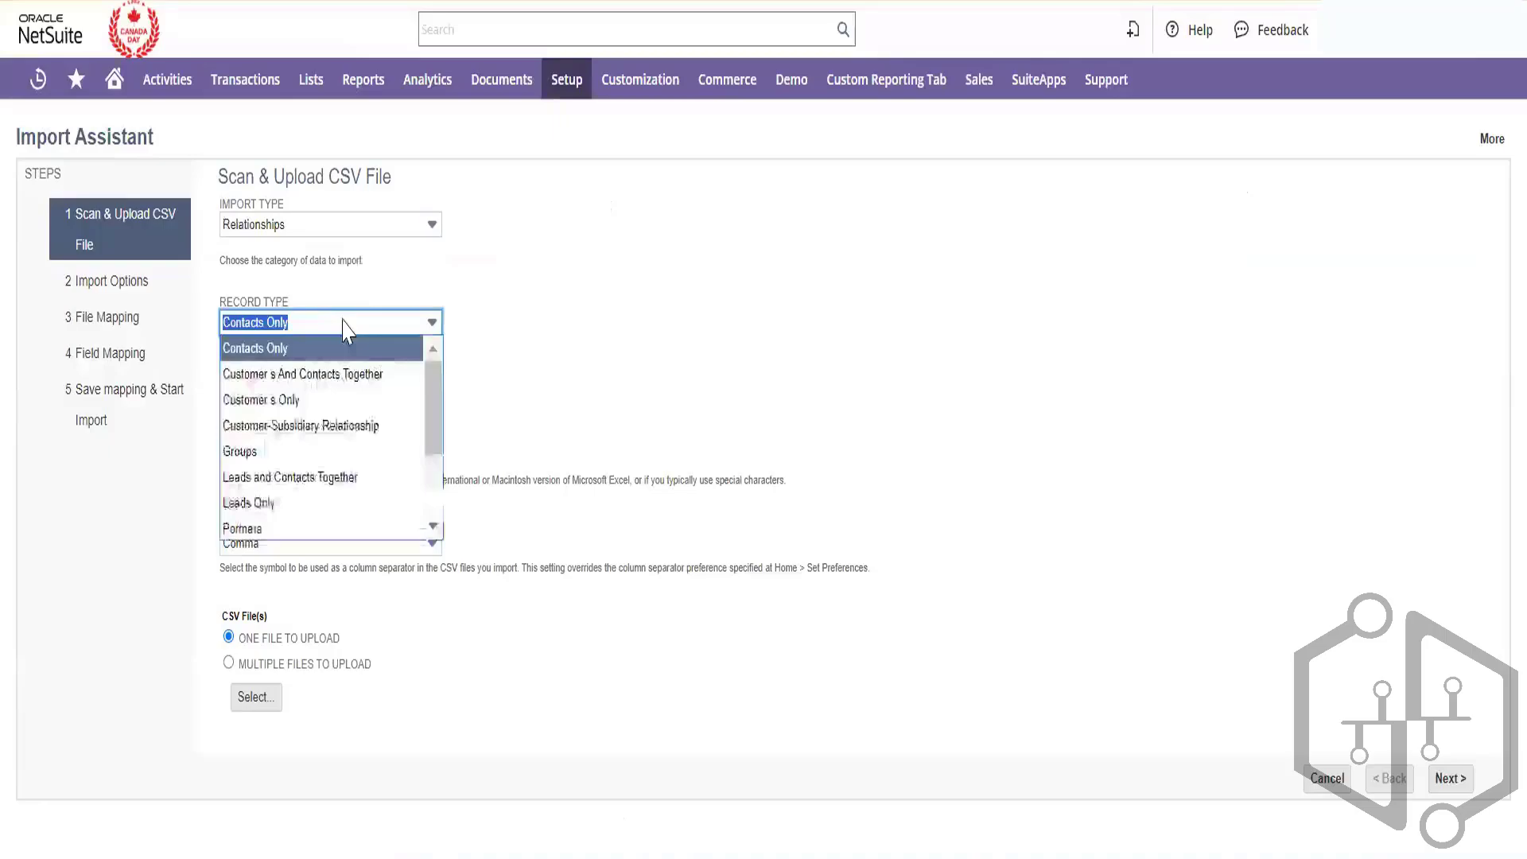
pyautogui.click(341, 401)
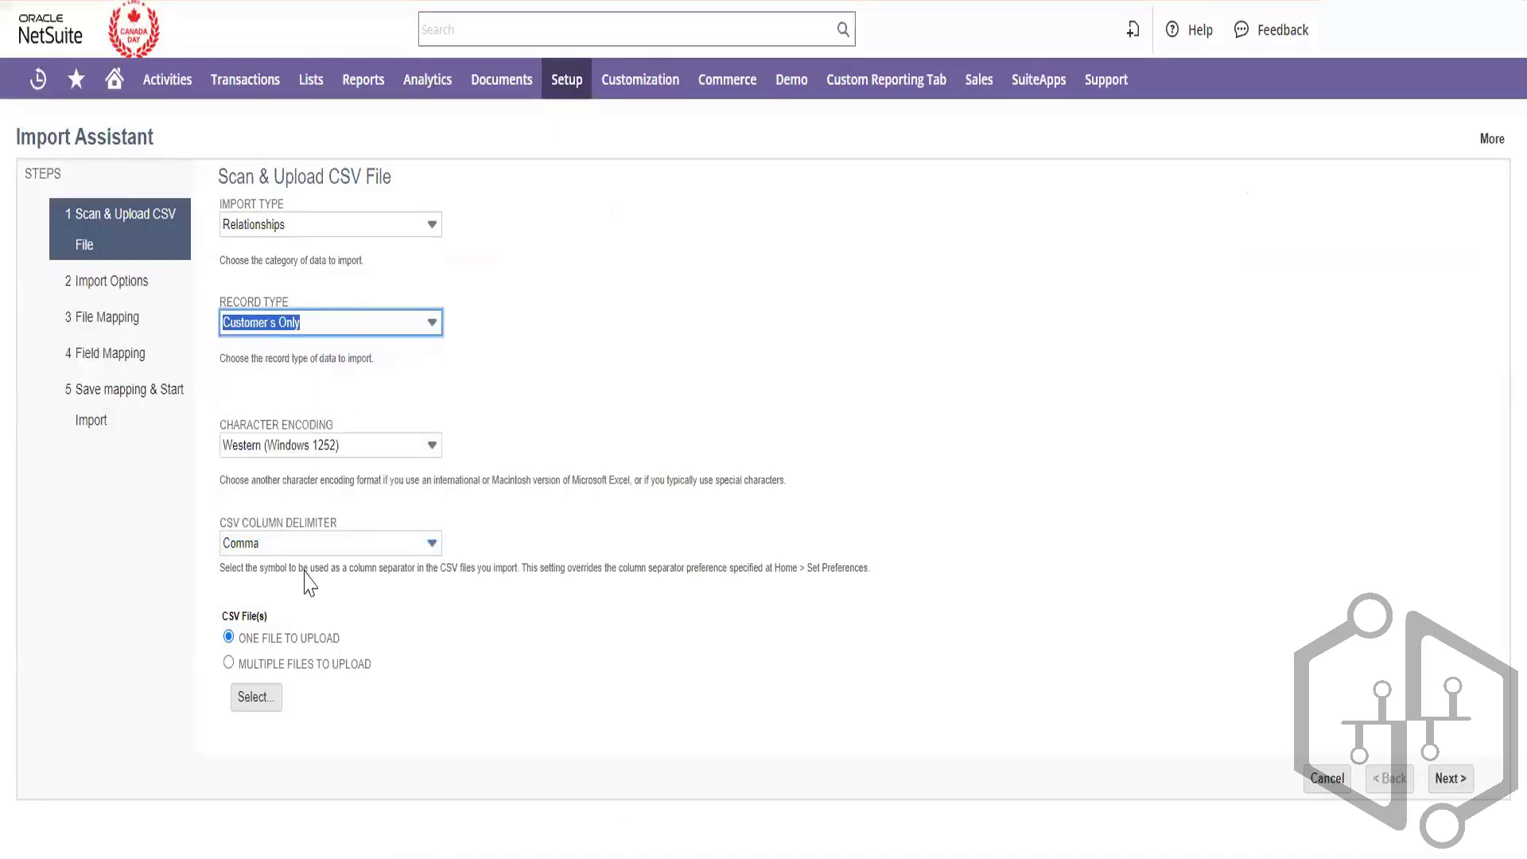
# - Choose Inventory Item_Sample from the CSV Template Samples folder as the single file to upload and proceed with the import
pyautogui.click(265, 697)
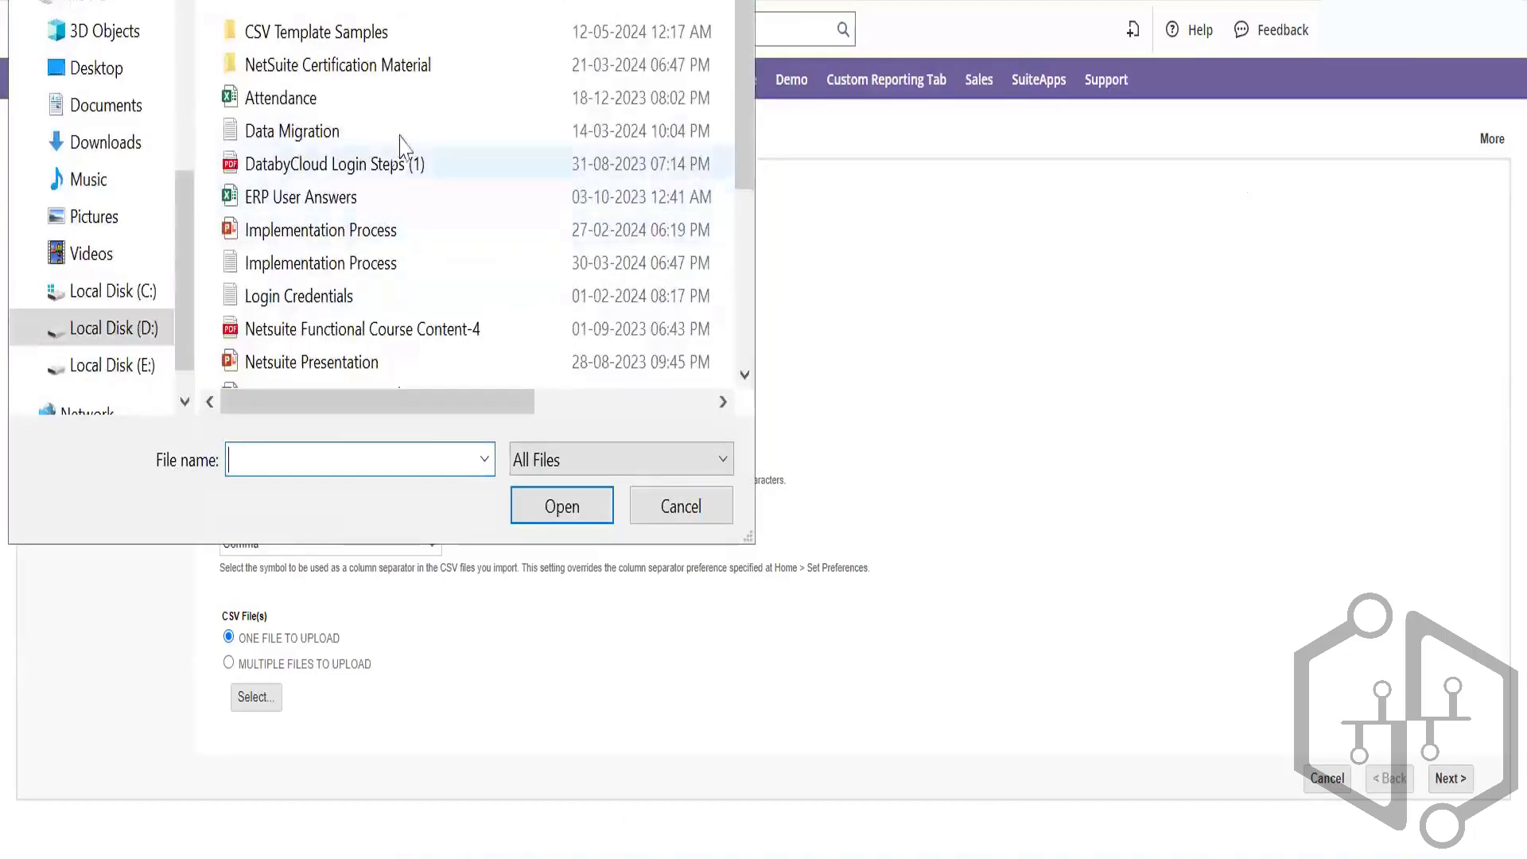
pyautogui.doubleClick(385, 33)
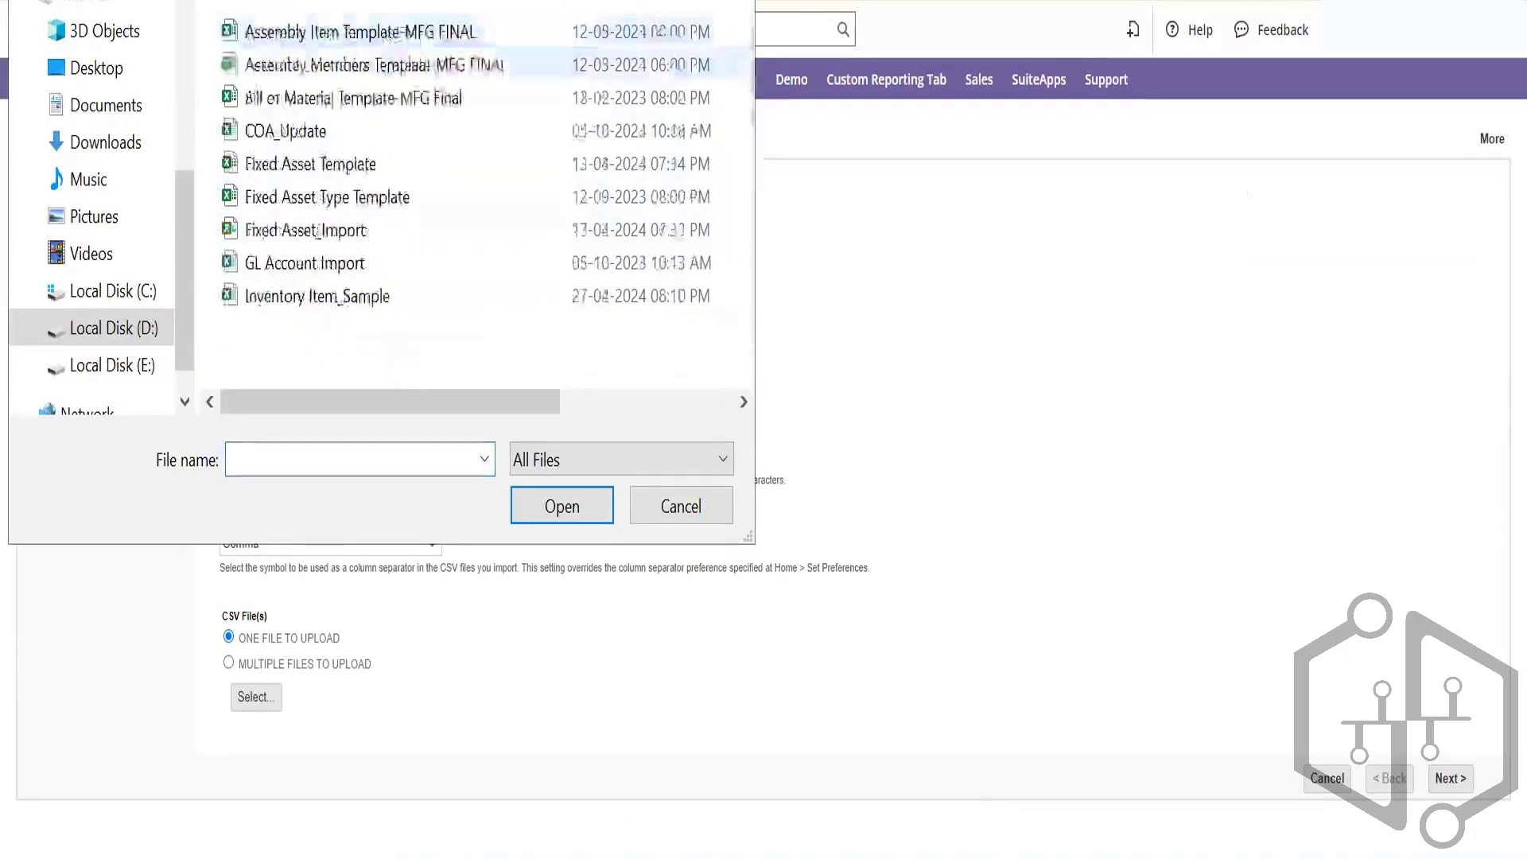
pyautogui.doubleClick(418, 296)
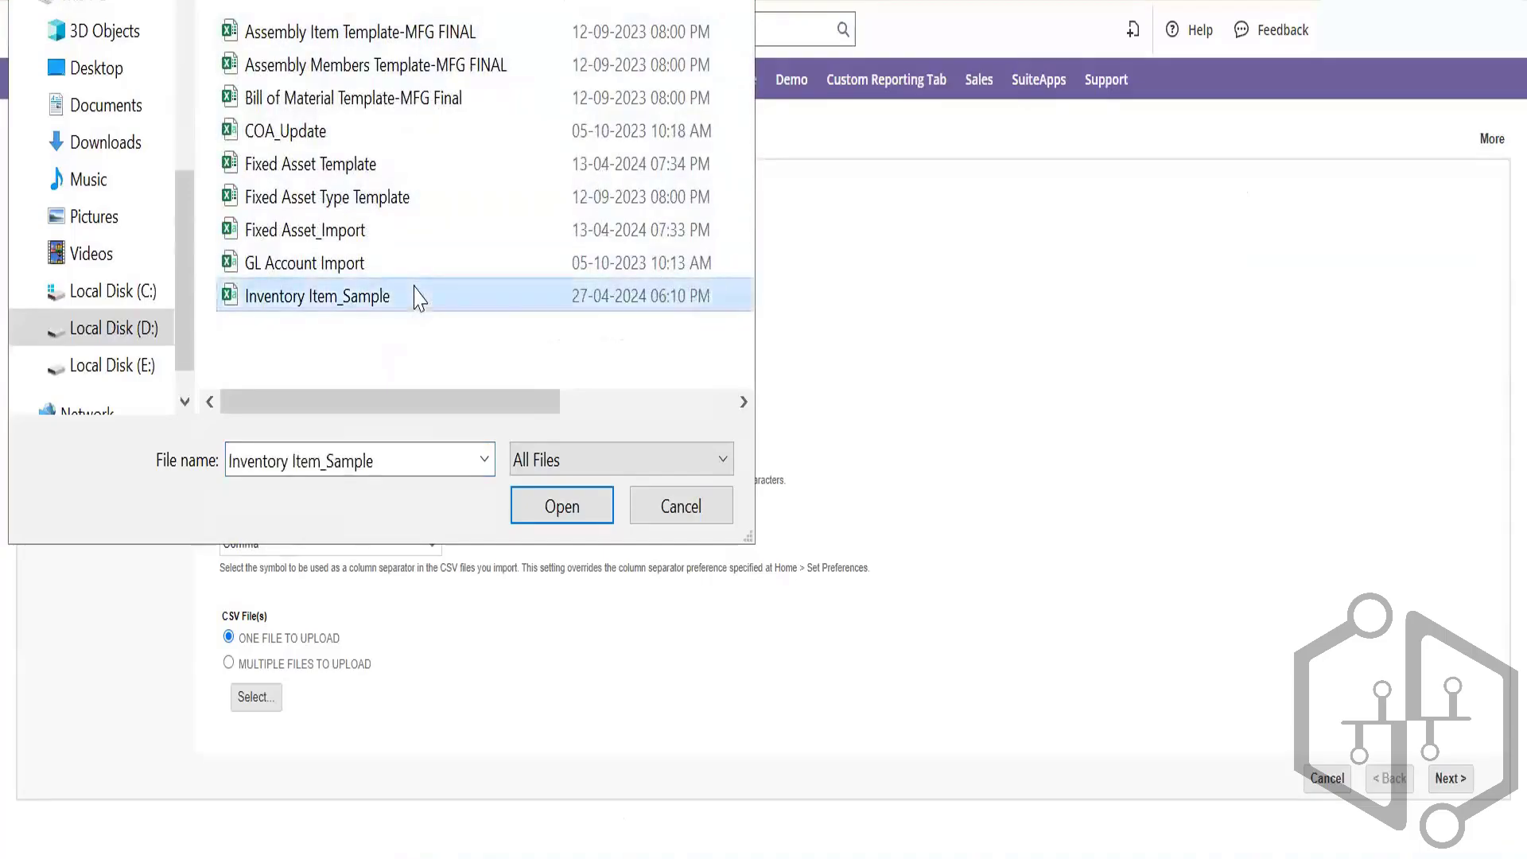
pyautogui.click(1445, 779)
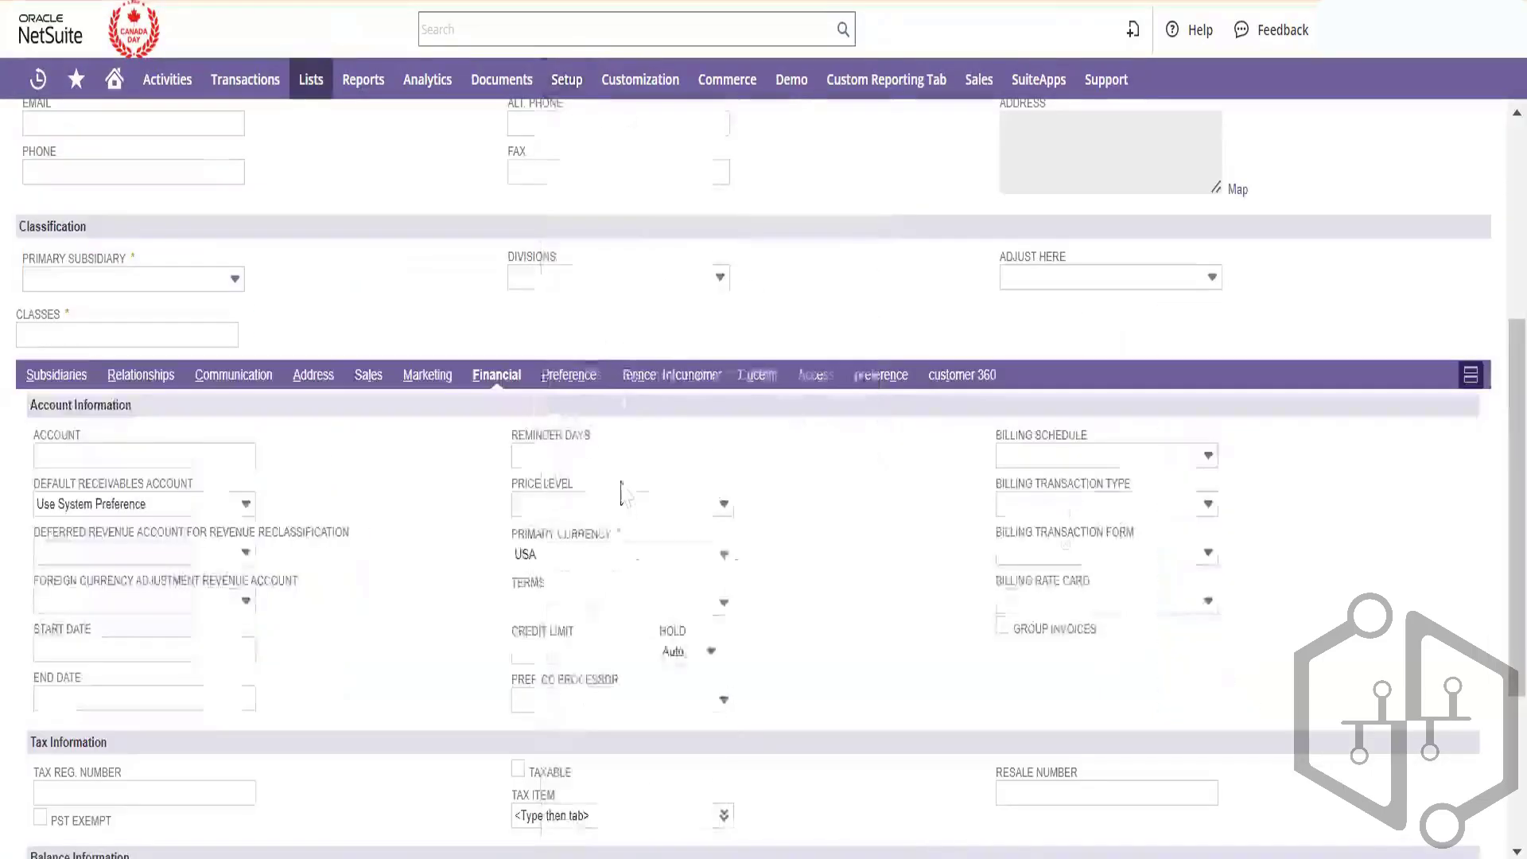
# - Return to the new customer form and review its primary, contact and classification fields
pyautogui.scroll(5, 622, 494)
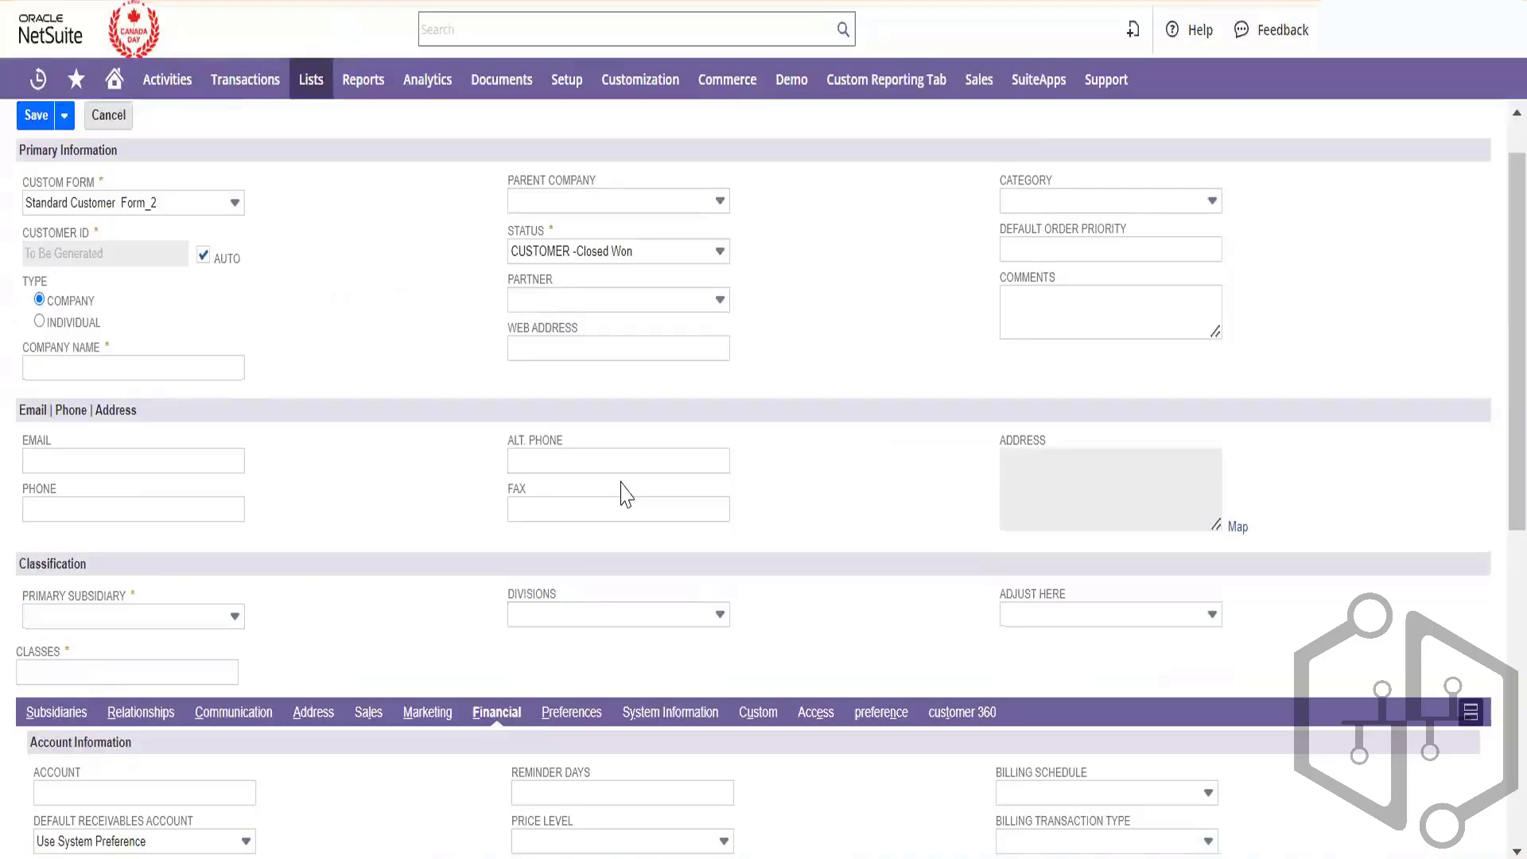
pyautogui.scroll(-1, 597, 464)
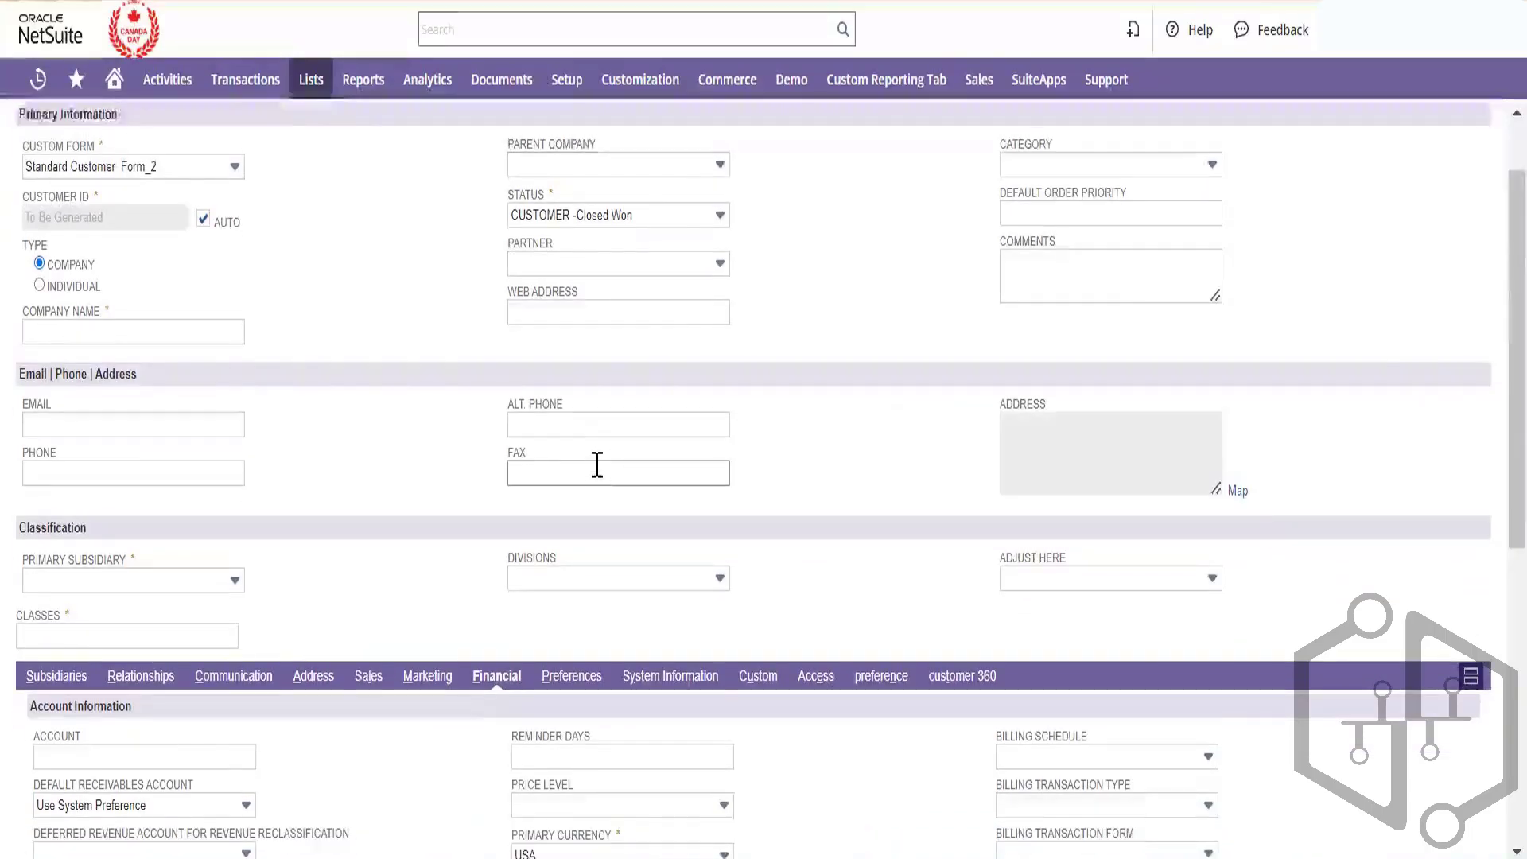
pyautogui.scroll(-3, 597, 464)
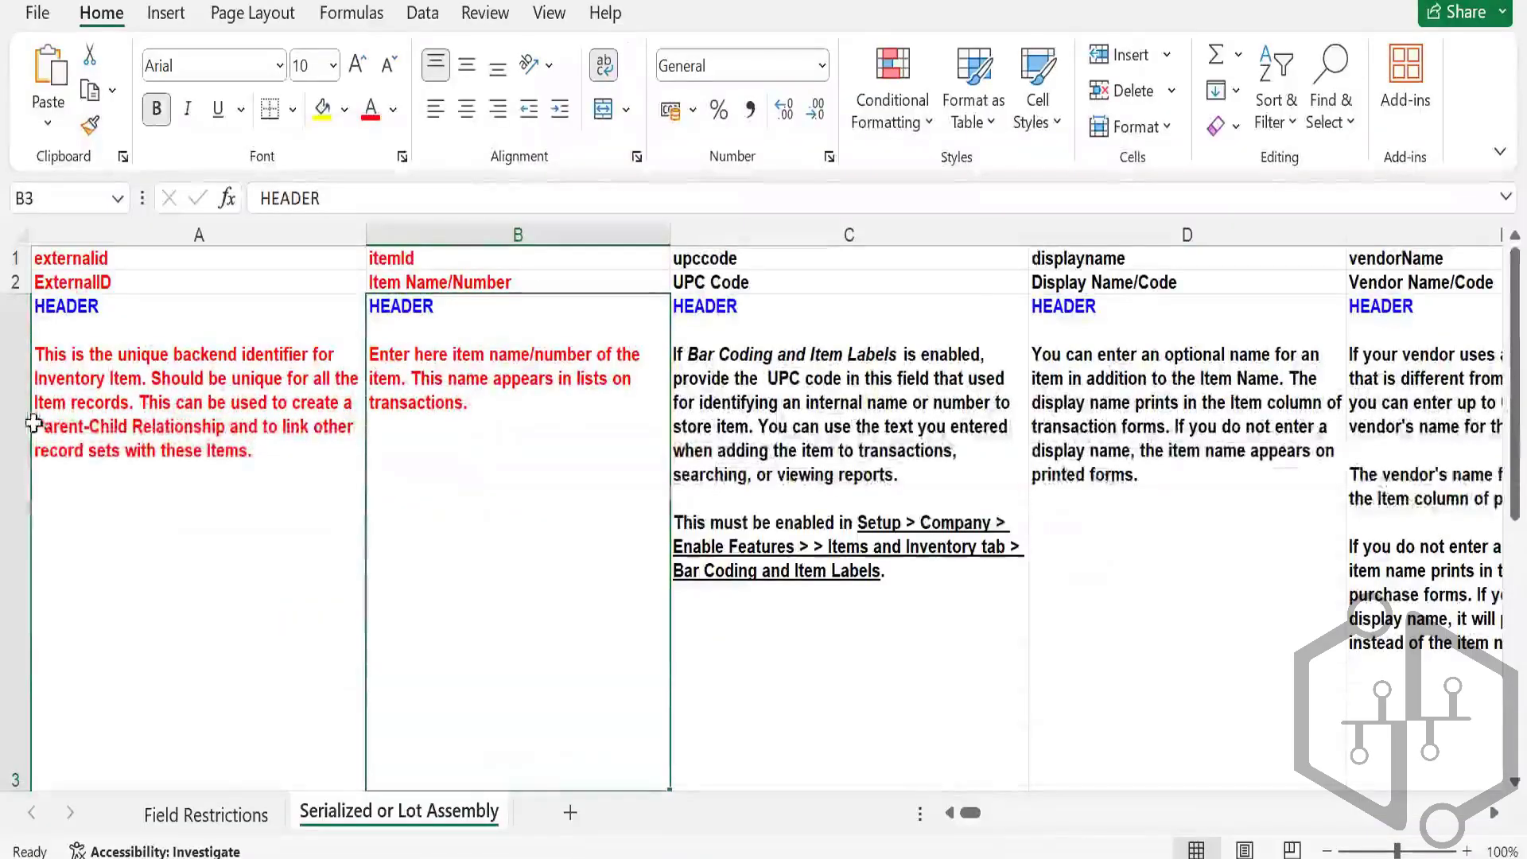
# - Switch to the item import template in Excel and examine its field descriptions, format limits and sample rows
pyautogui.click(79, 425)
pyautogui.scroll(-3, 81, 424)
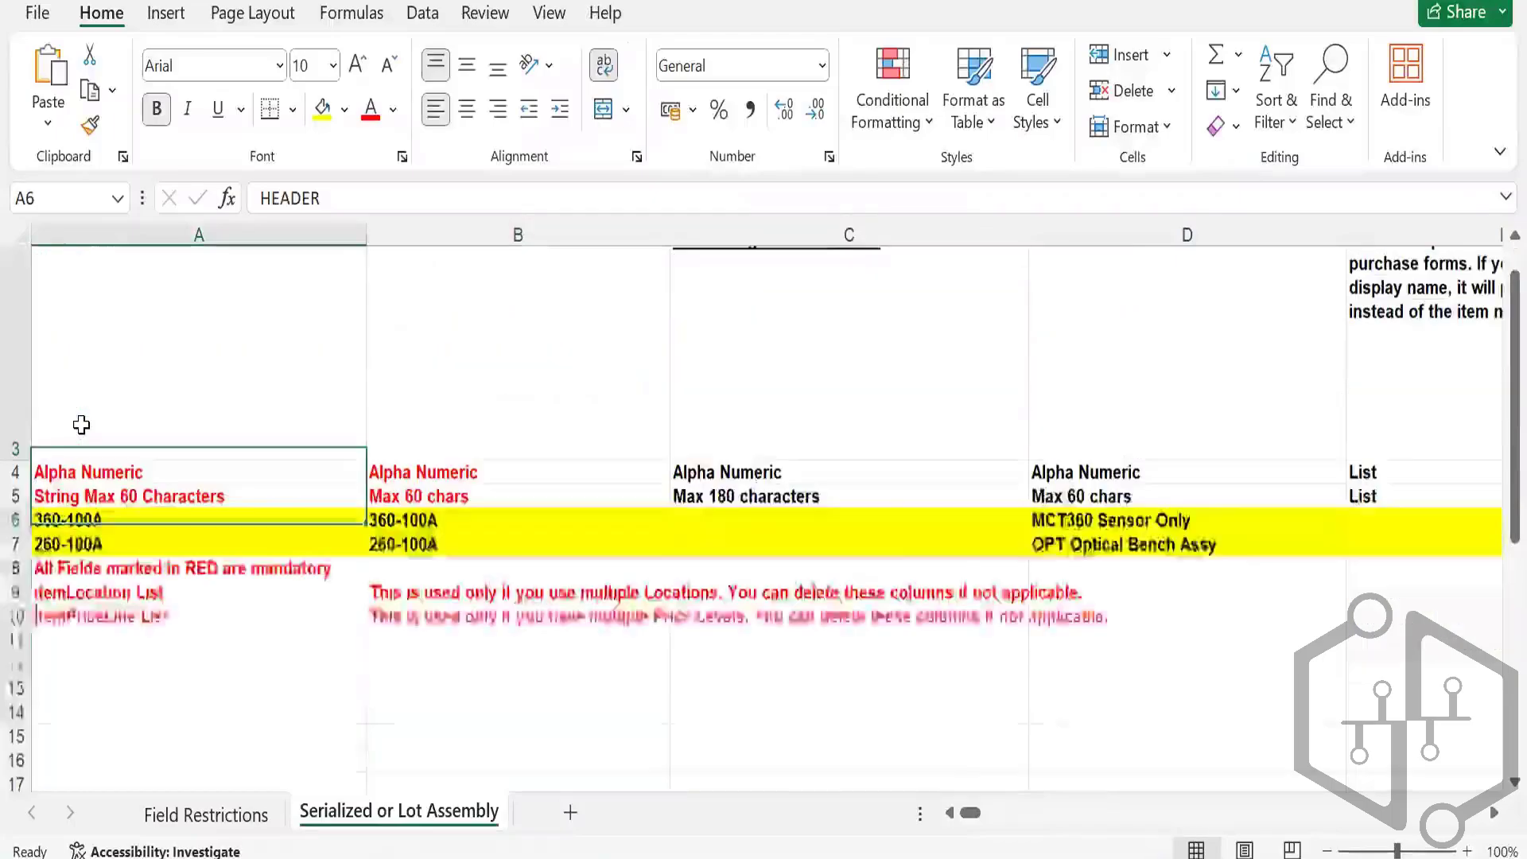
pyautogui.press('Up')
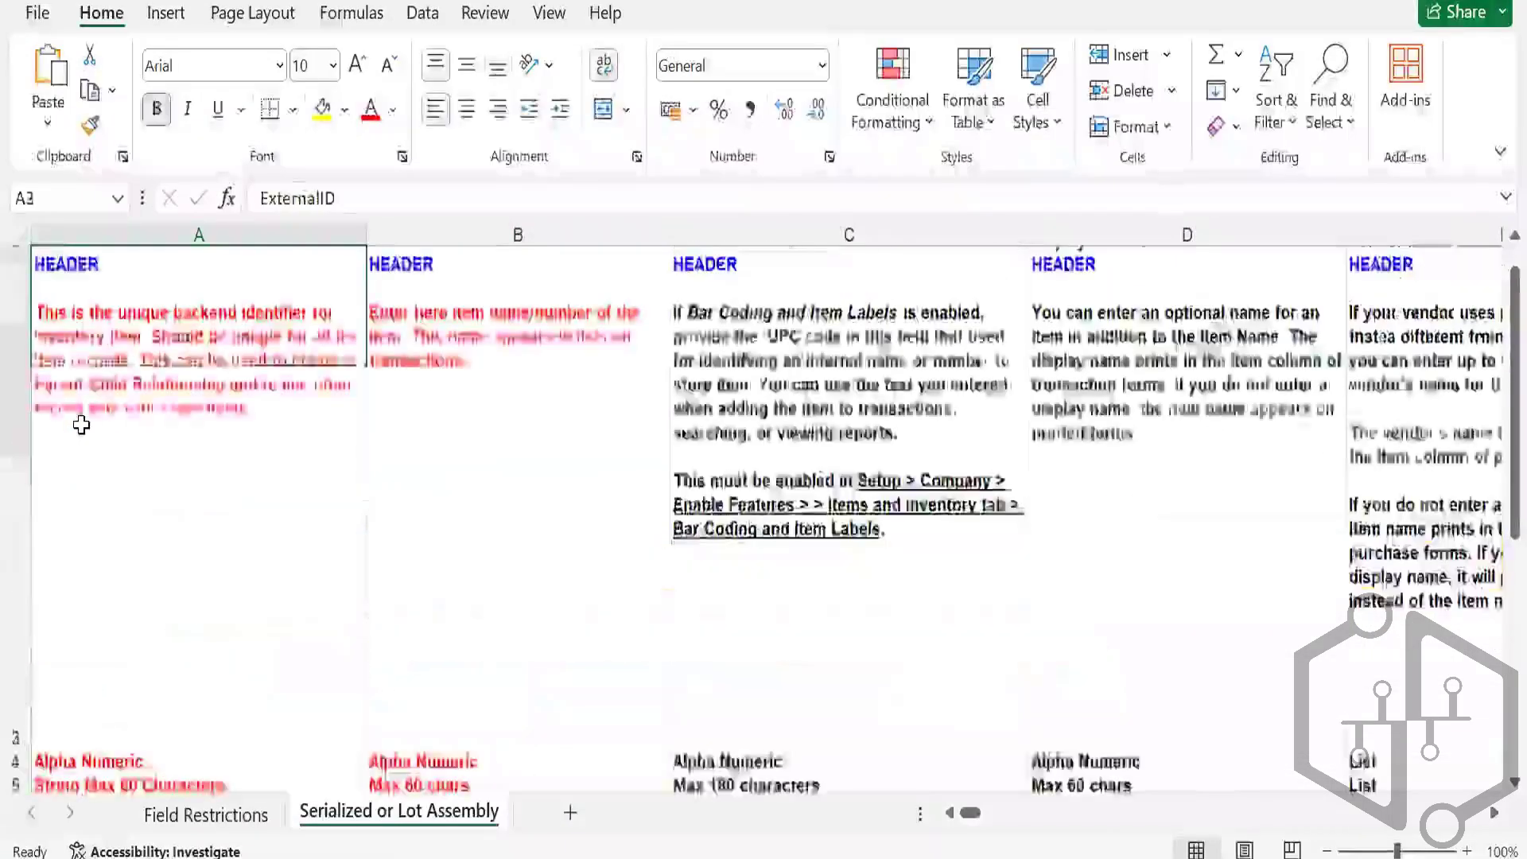
pyautogui.press('Right')
pyautogui.press('Down')
pyautogui.press('Right')
pyautogui.press('Right')
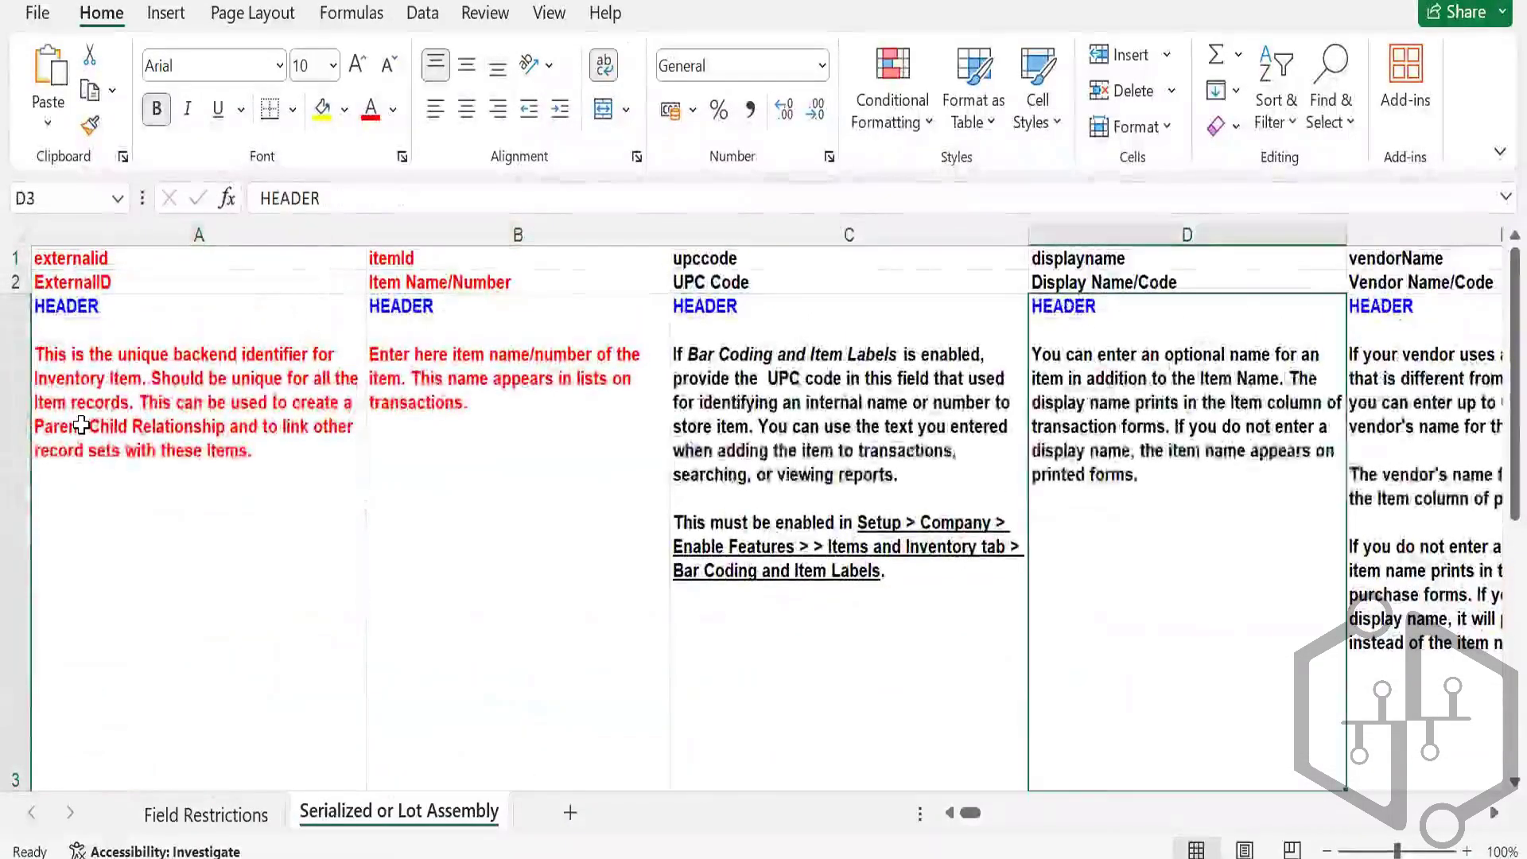
# - Examine the template's two header rows, comparing the internal field IDs with the field labels beneath them
pyautogui.press('Right')
pyautogui.press('Up')
pyautogui.press('Up')
pyautogui.press('Left')
pyautogui.press('Left')
pyautogui.press('Left')
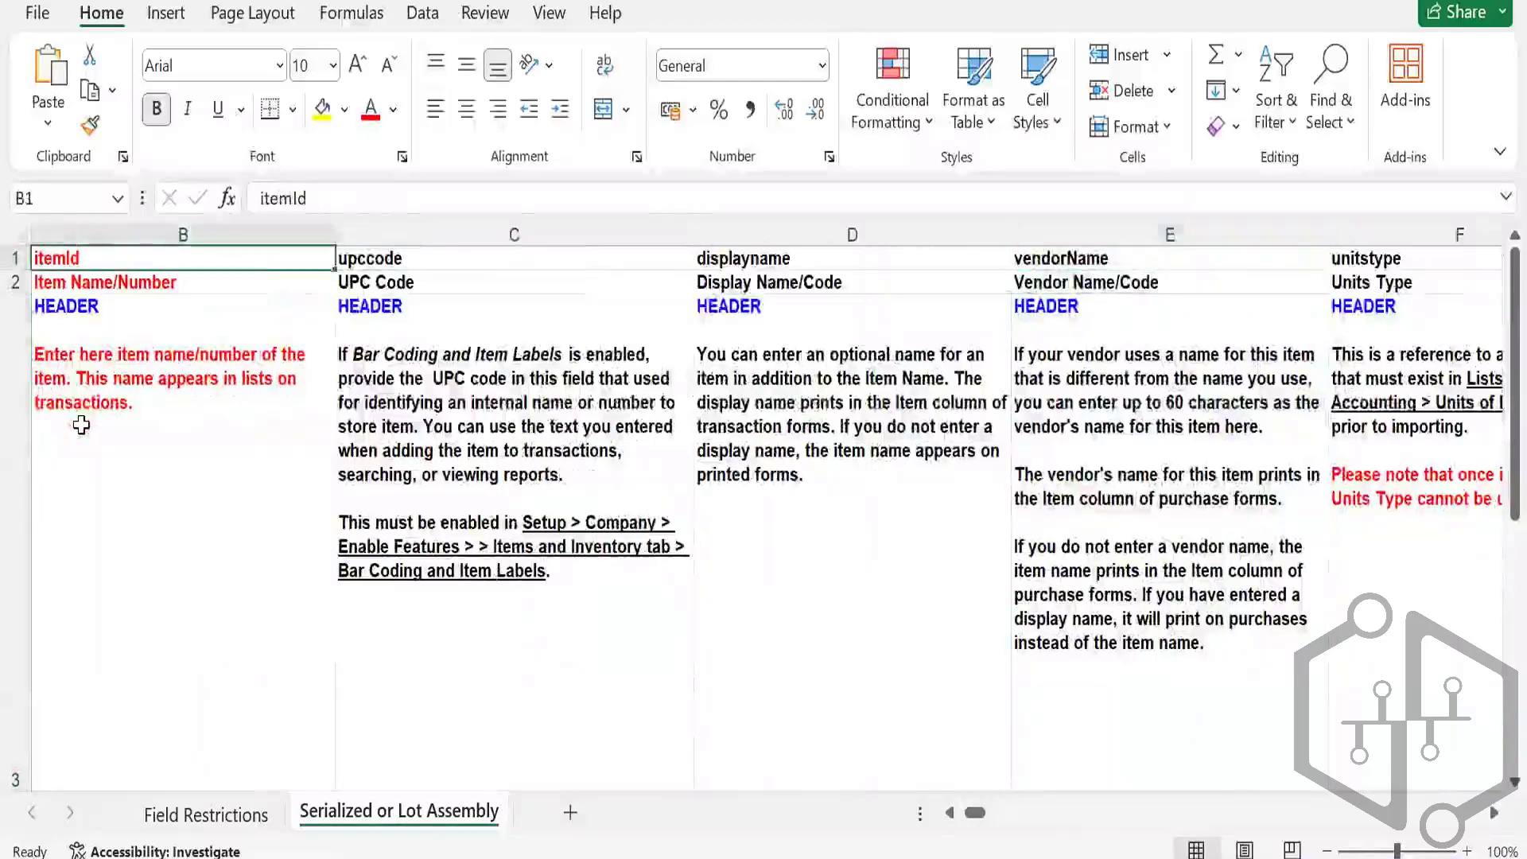
pyautogui.press('Left')
pyautogui.press('Right')
pyautogui.press('Right')
pyautogui.press('Left')
pyautogui.press('Left')
pyautogui.press('Down')
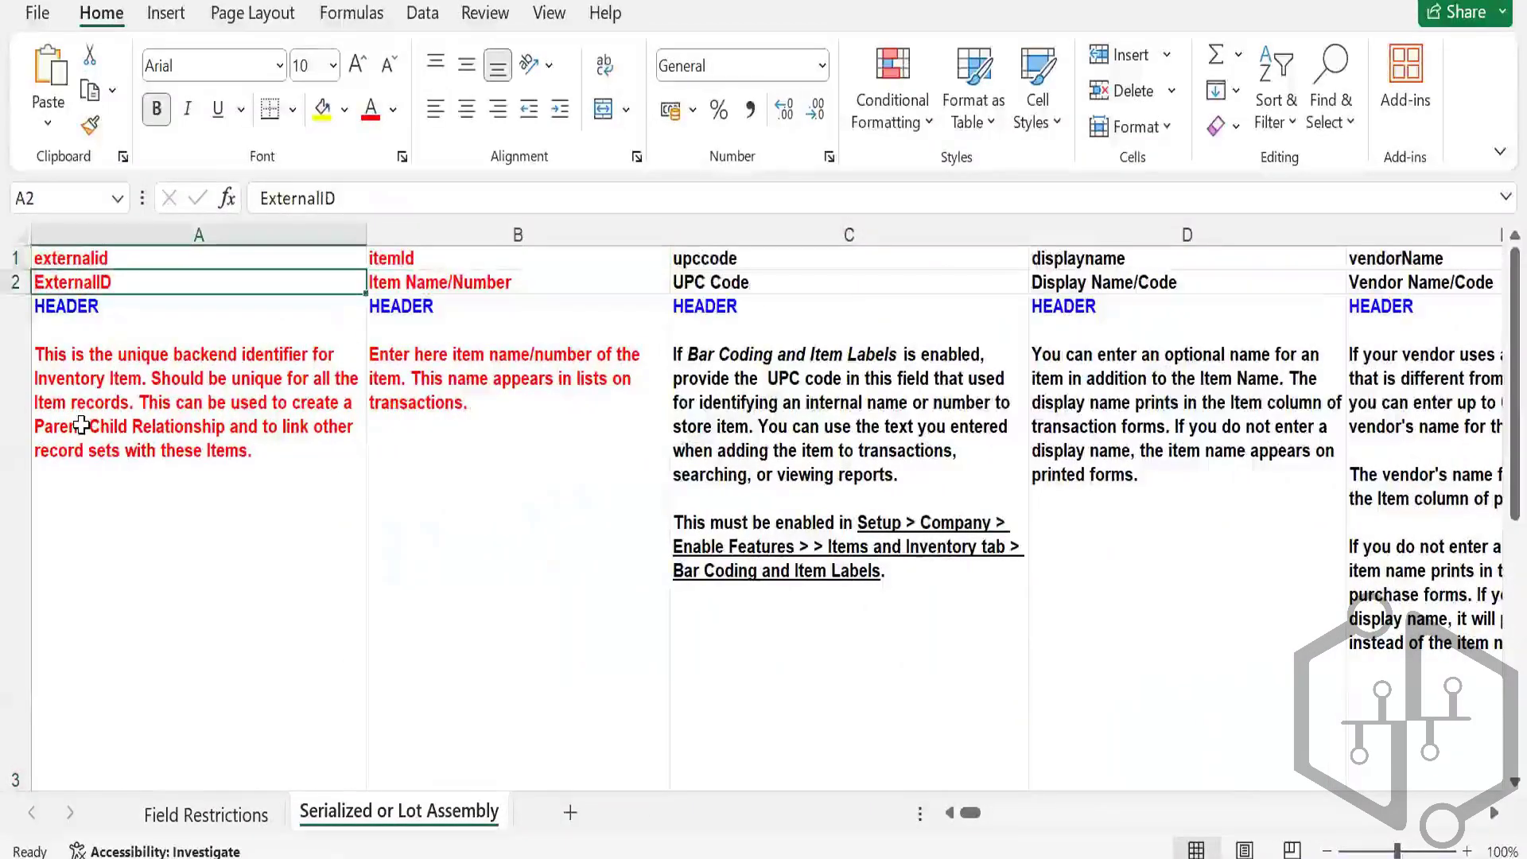
pyautogui.hotkey('shift', 'Right')
pyautogui.hotkey('shift', 'Right')
pyautogui.hotkey('shift', 'Right')
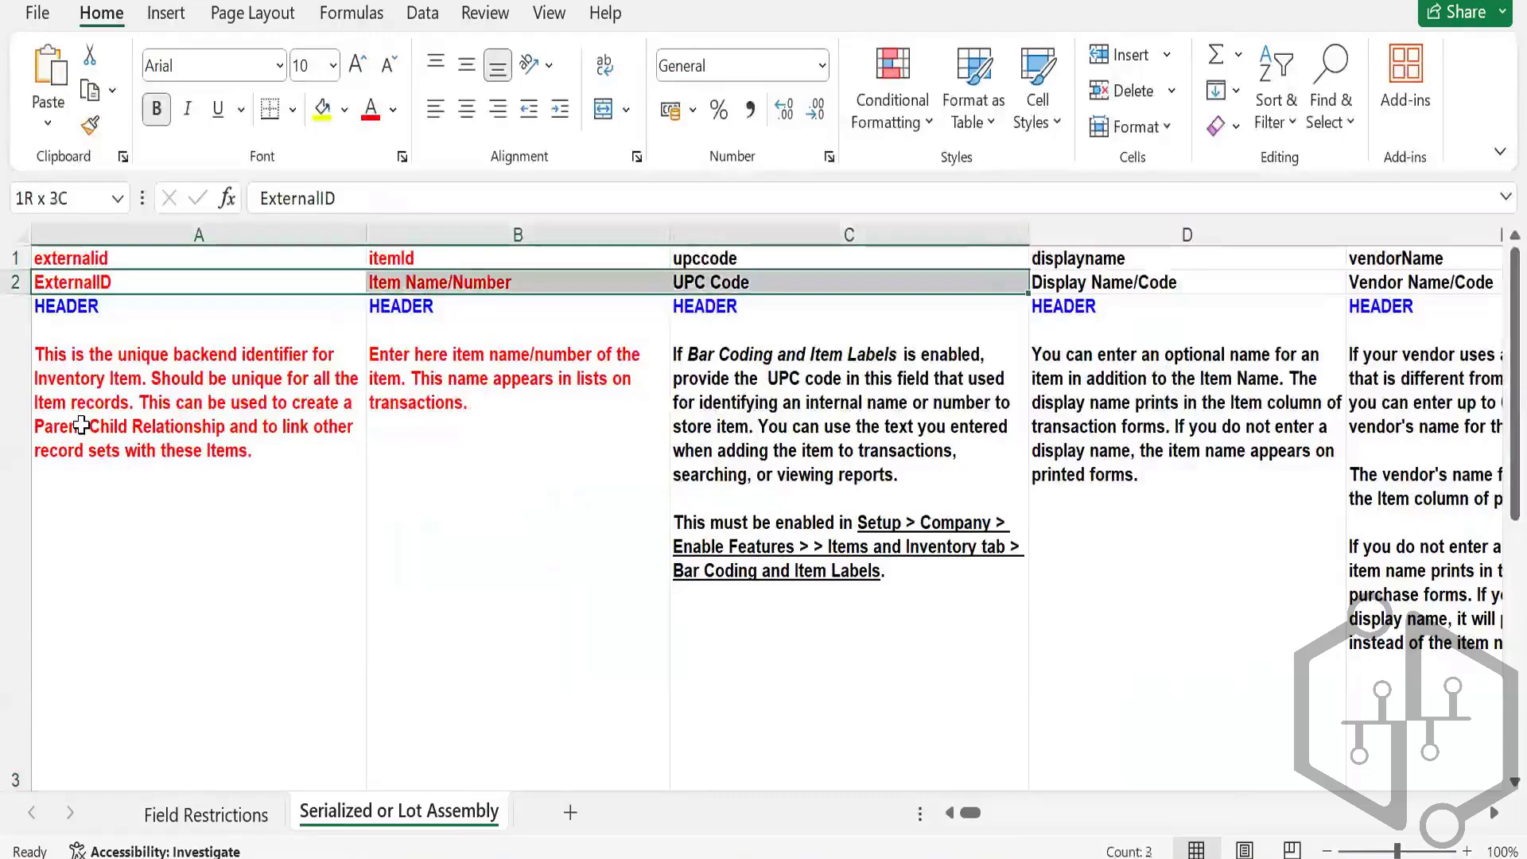
pyautogui.press('Left')
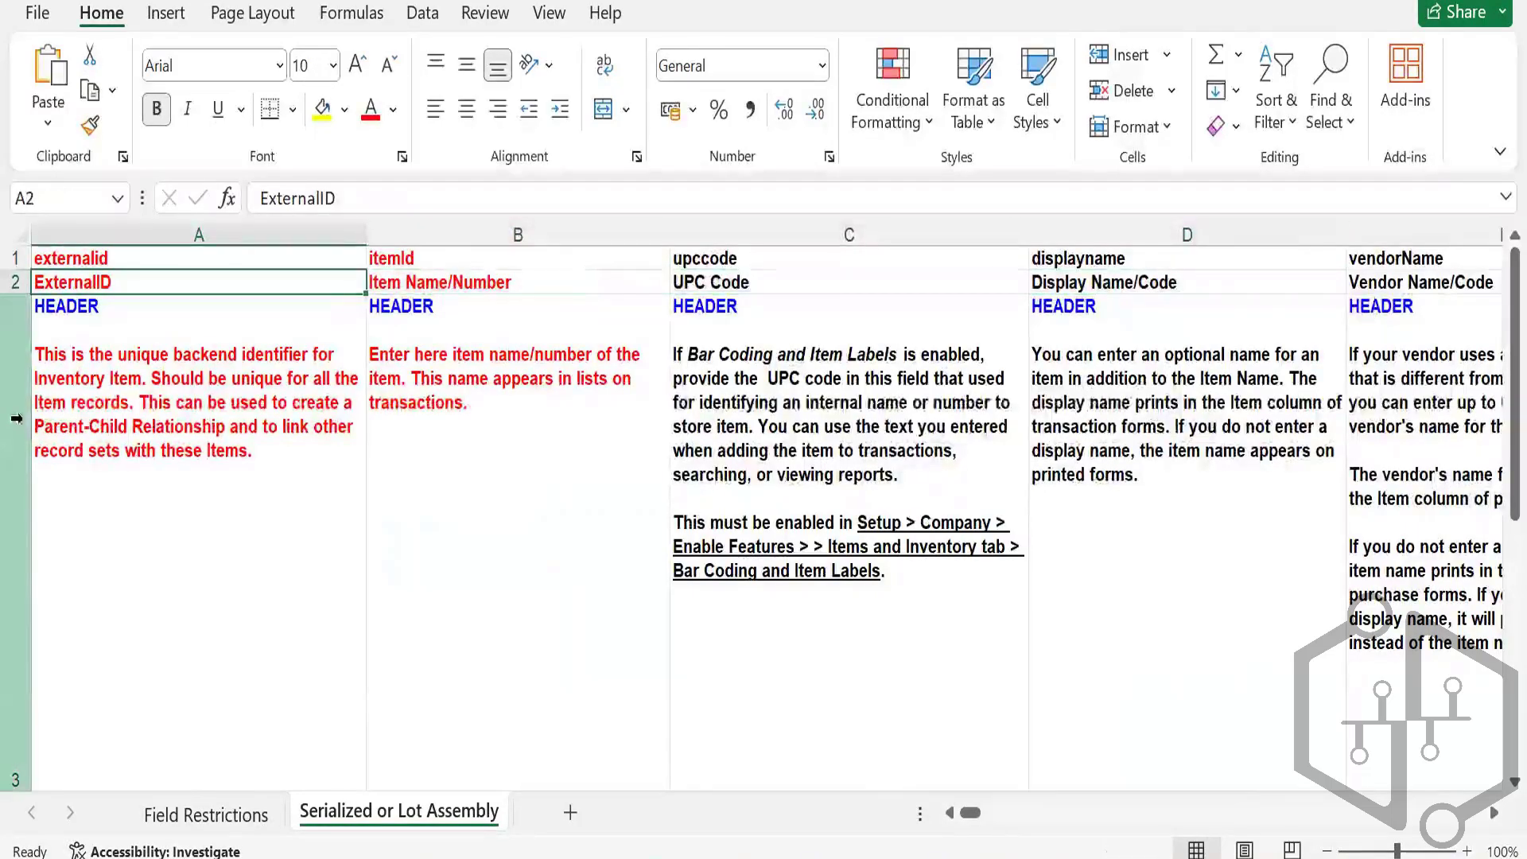
# - Delete row 3 with the field descriptions from the Serialized or Lot Assembly sheet
pyautogui.click(18, 423)
pyautogui.rightClick(18, 423)
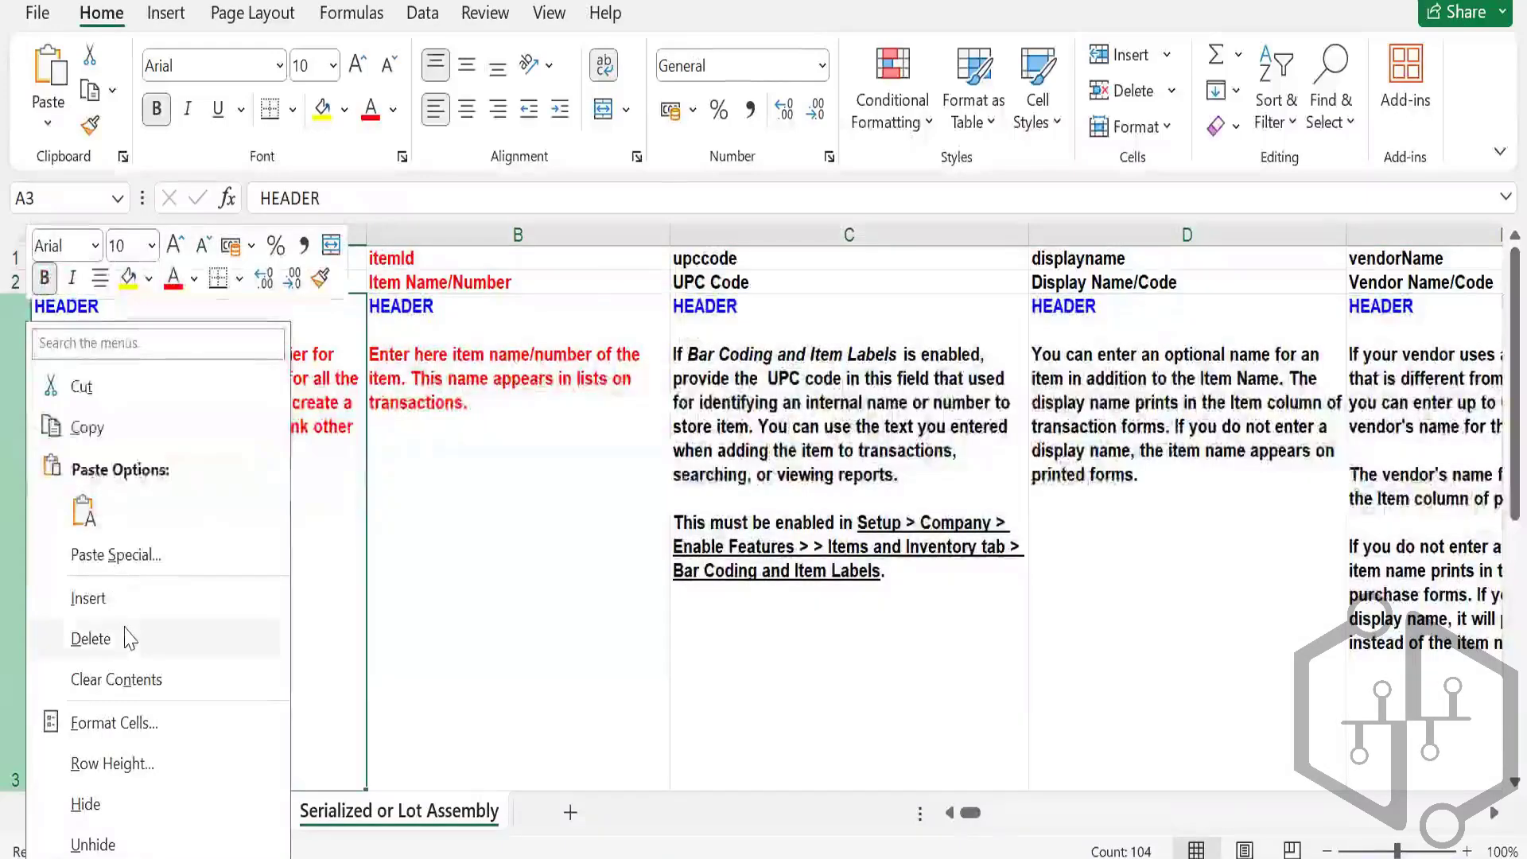
pyautogui.click(129, 639)
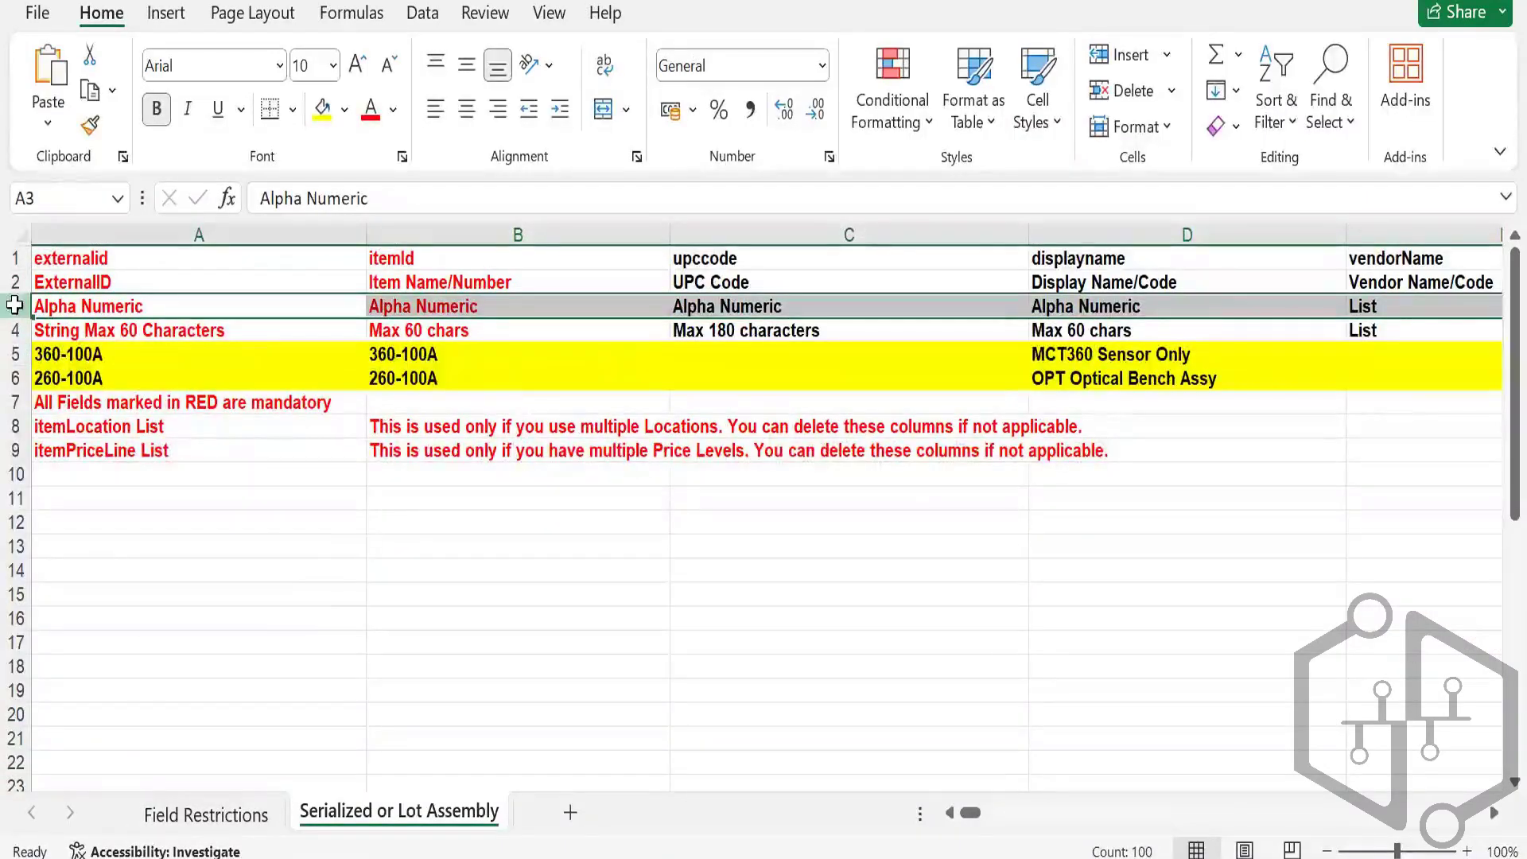
# - Delete rows 3 to 9 with the format limits, samples and notes, plus the first row of internal field IDs
pyautogui.moveTo(16, 305); pyautogui.dragTo(18, 475)
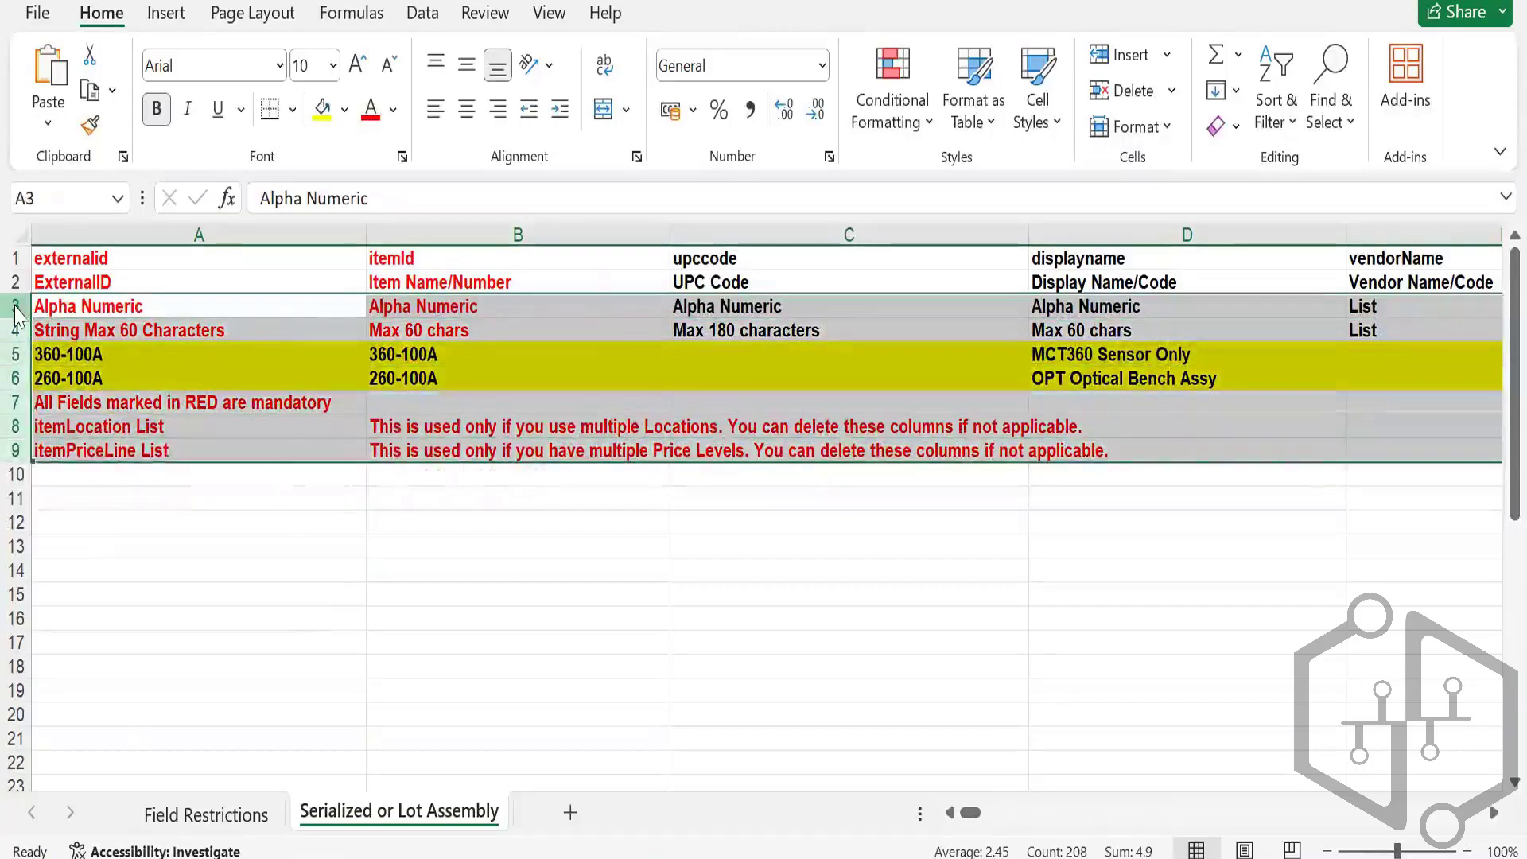
pyautogui.rightClick(16, 306)
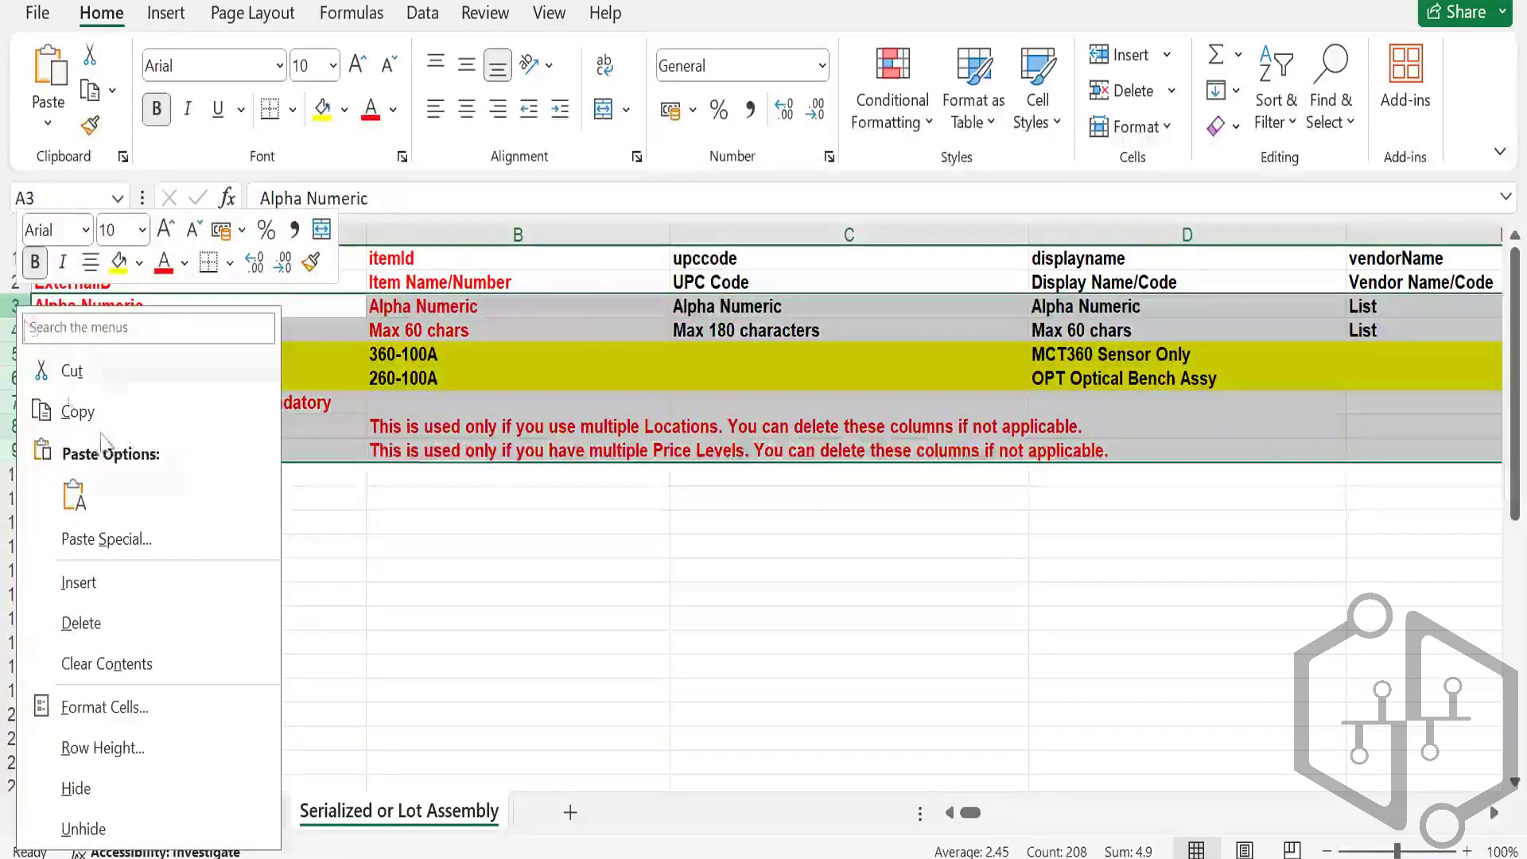
pyautogui.click(146, 619)
pyautogui.rightClick(24, 258)
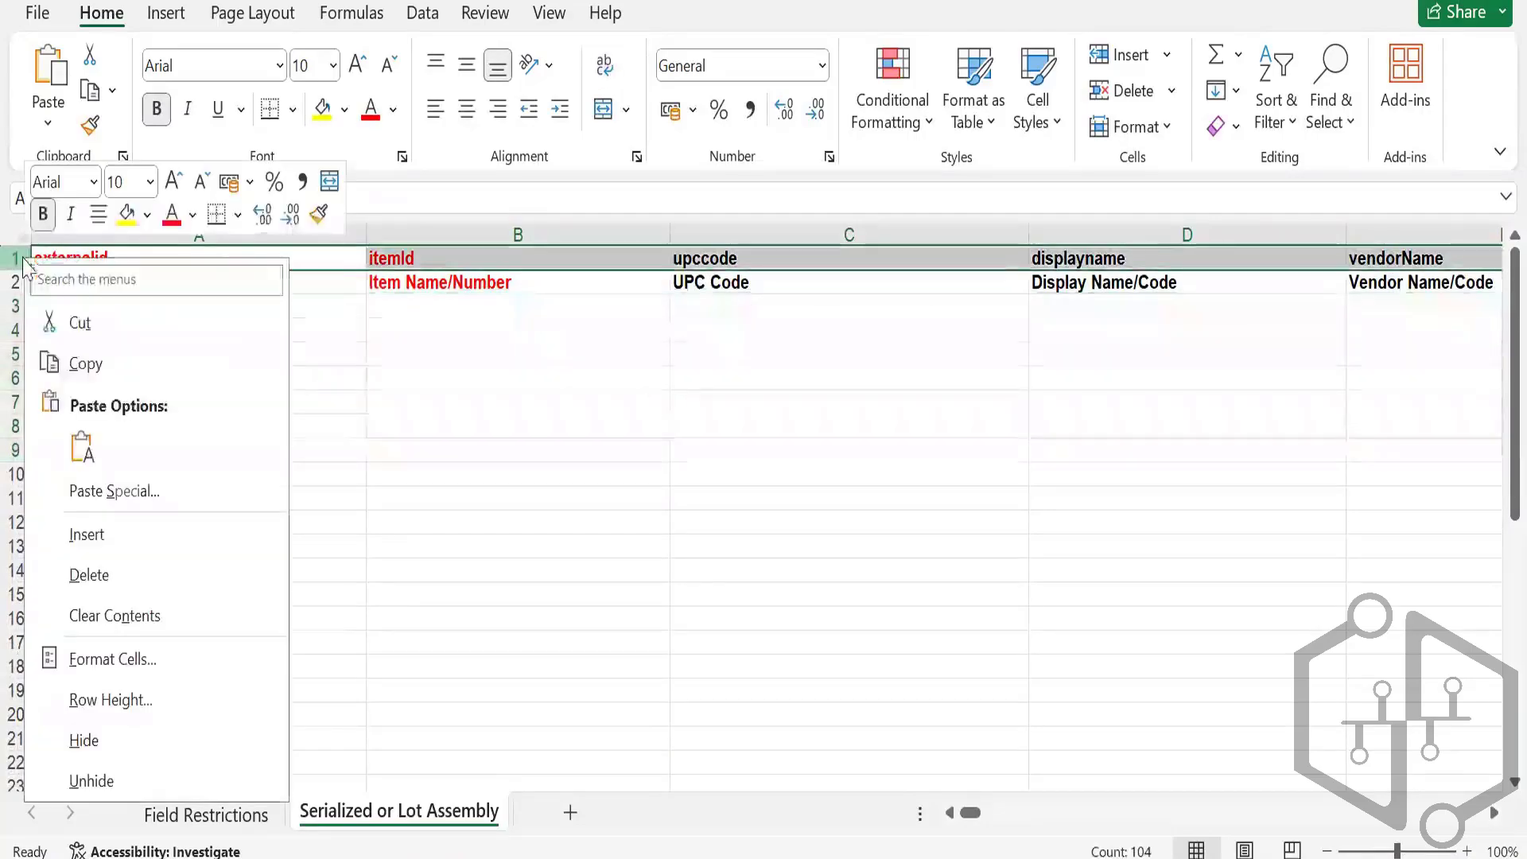
pyautogui.click(157, 593)
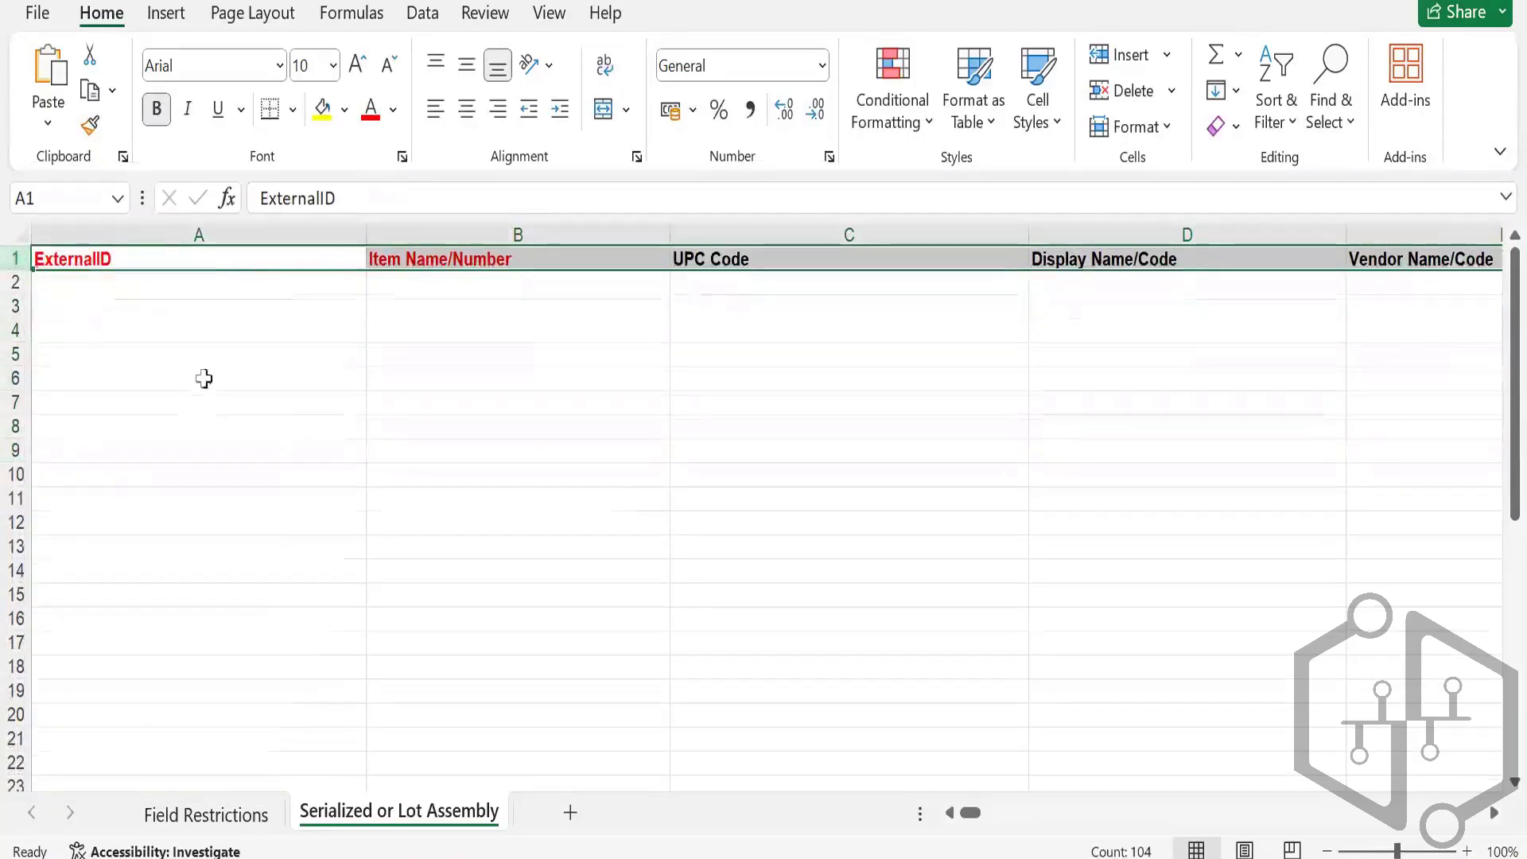
# - Examine the remaining column headers of the Serialized or Lot Assembly sheet, from ExternalID across to Include Children
pyautogui.click(248, 305)
pyautogui.press('Down')
pyautogui.press('Down')
pyautogui.press('Up')
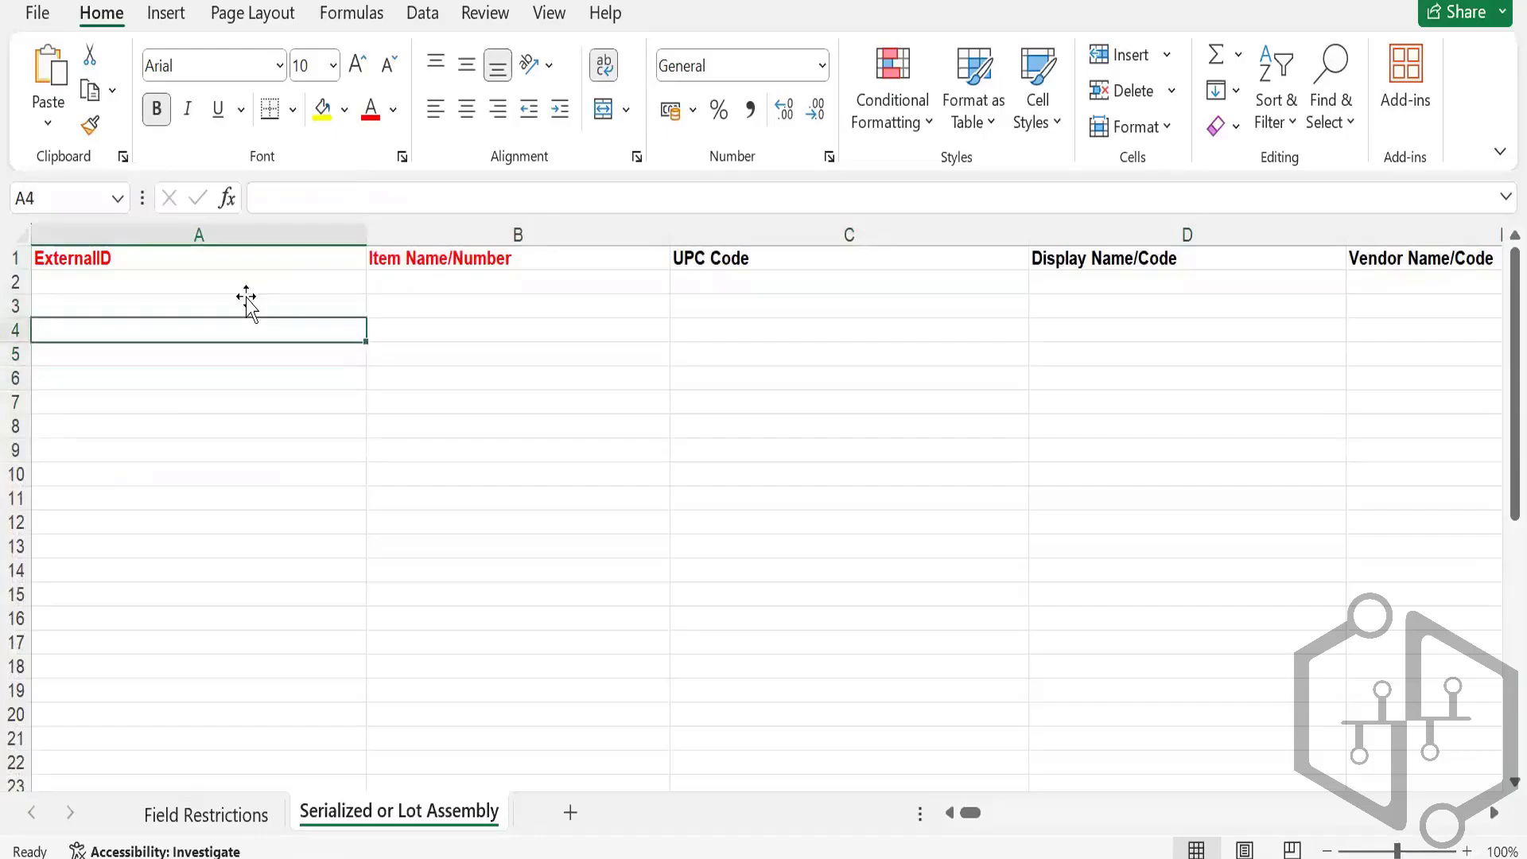
pyautogui.press('Up')
pyautogui.press('Up')
pyautogui.press('Up')
pyautogui.press('Right')
pyautogui.press('Down')
pyautogui.press('Down')
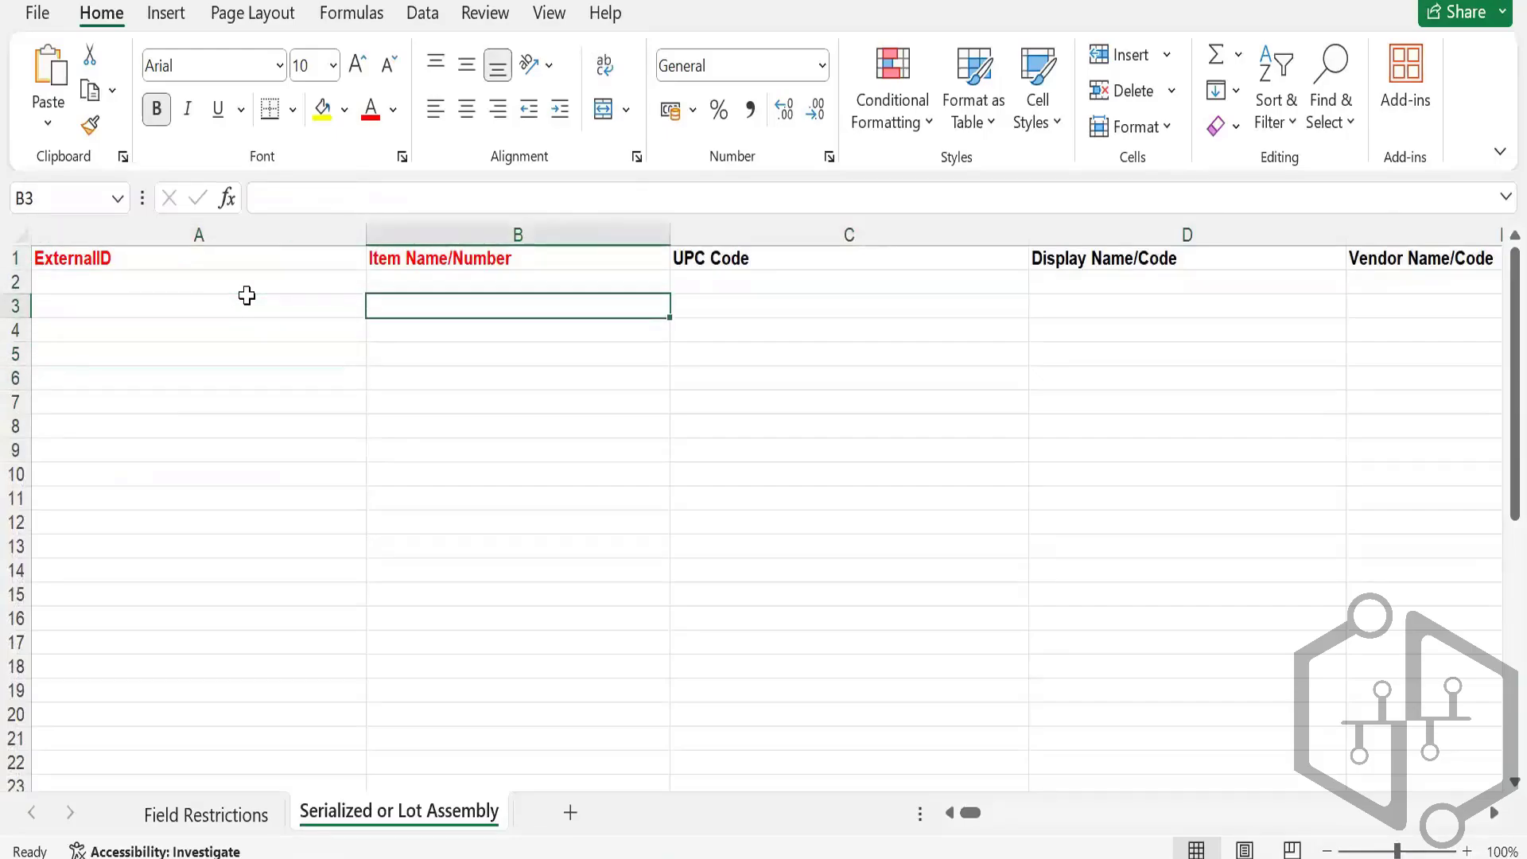
pyautogui.press('Right')
pyautogui.press('Right')
pyautogui.press('Up')
pyautogui.press('Up')
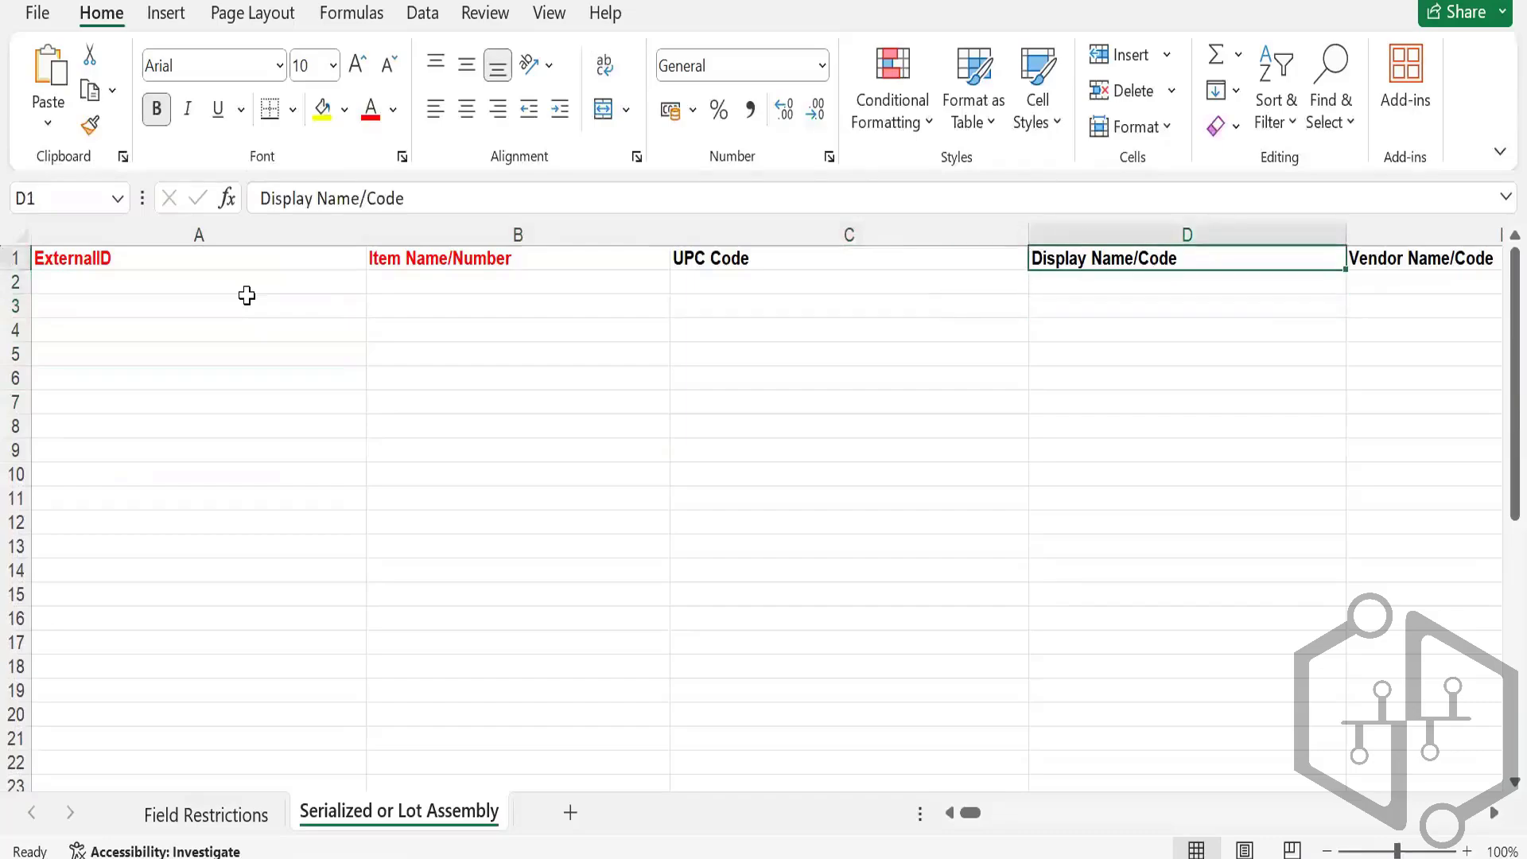
pyautogui.press('Right')
pyautogui.press('Right')
pyautogui.press('Right')
pyautogui.press('Right')
pyautogui.press('Right')
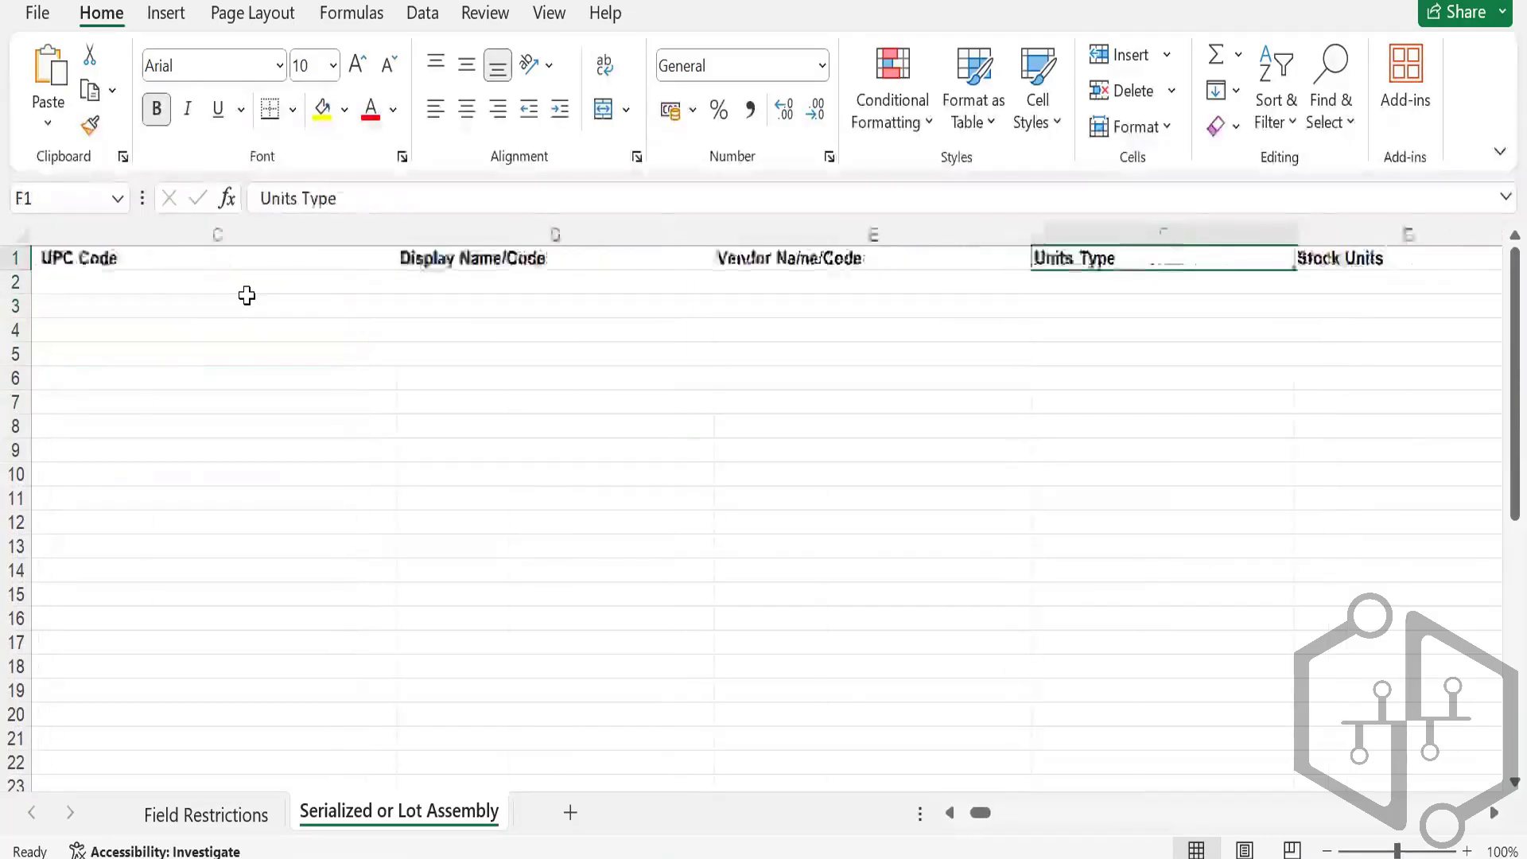
pyautogui.press('Right')
pyautogui.press('Right')
pyautogui.press('Right')
pyautogui.press('Right')
pyautogui.press('Right')
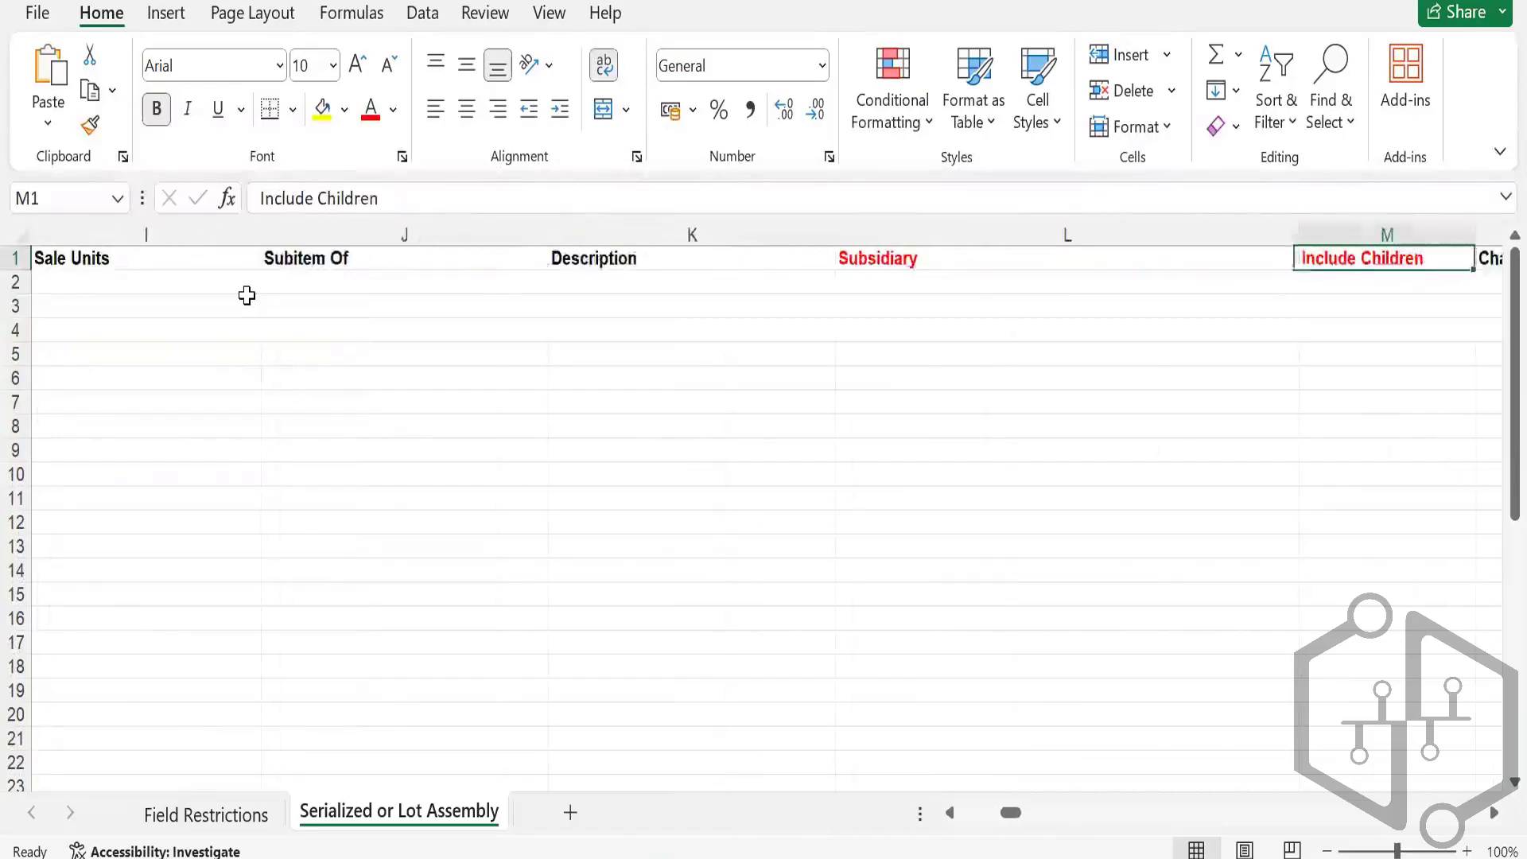
pyautogui.press('Left')
pyautogui.press('Left')
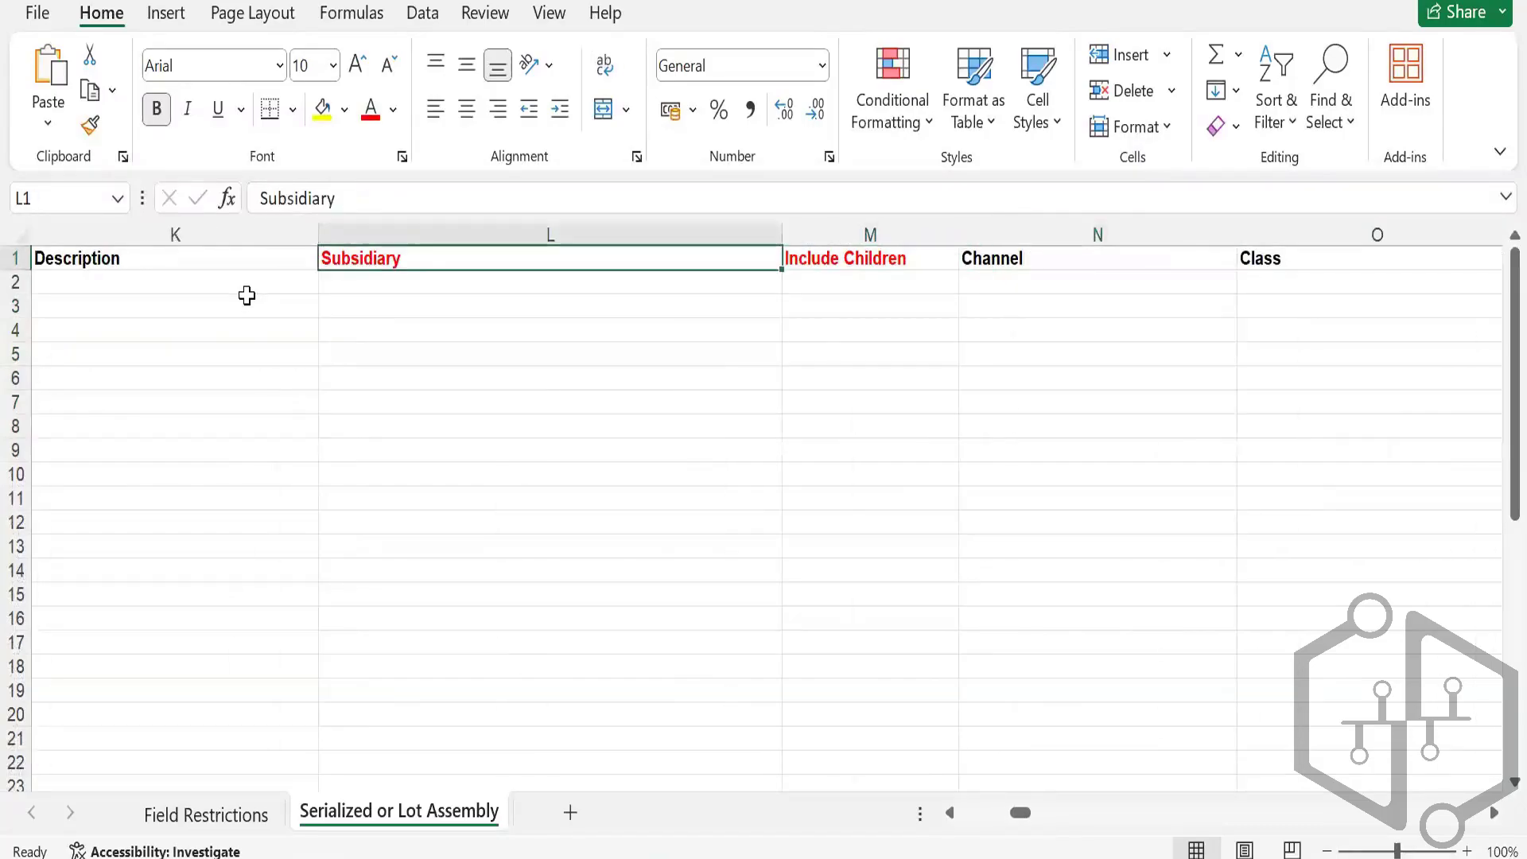
pyautogui.press('Home')
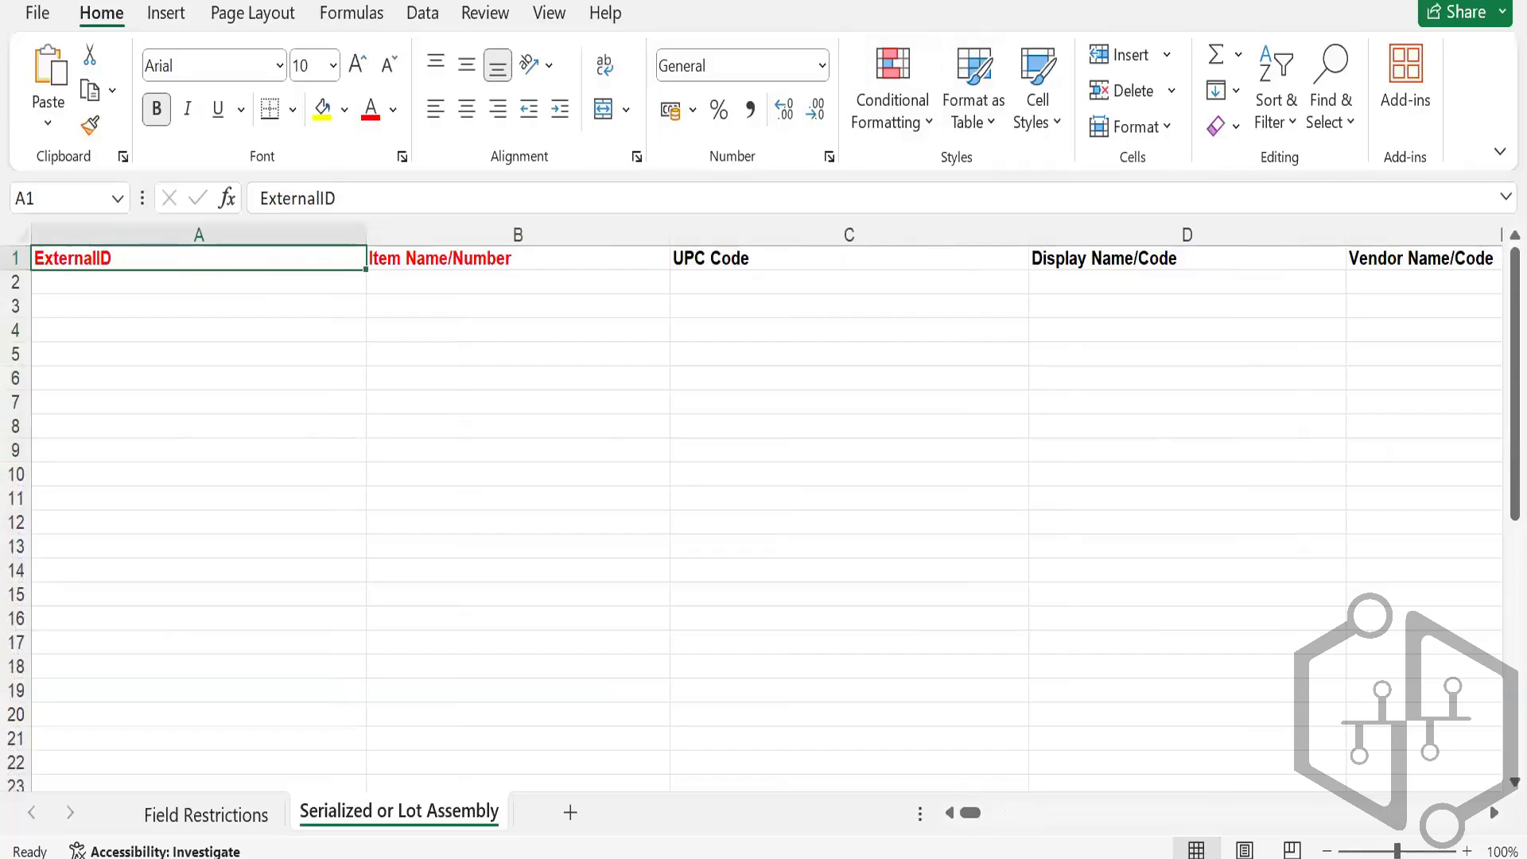
# - Open the Fixed Asset_Import file from the templates folder and fit all its columns to their contents
pyautogui.click(800, 456)
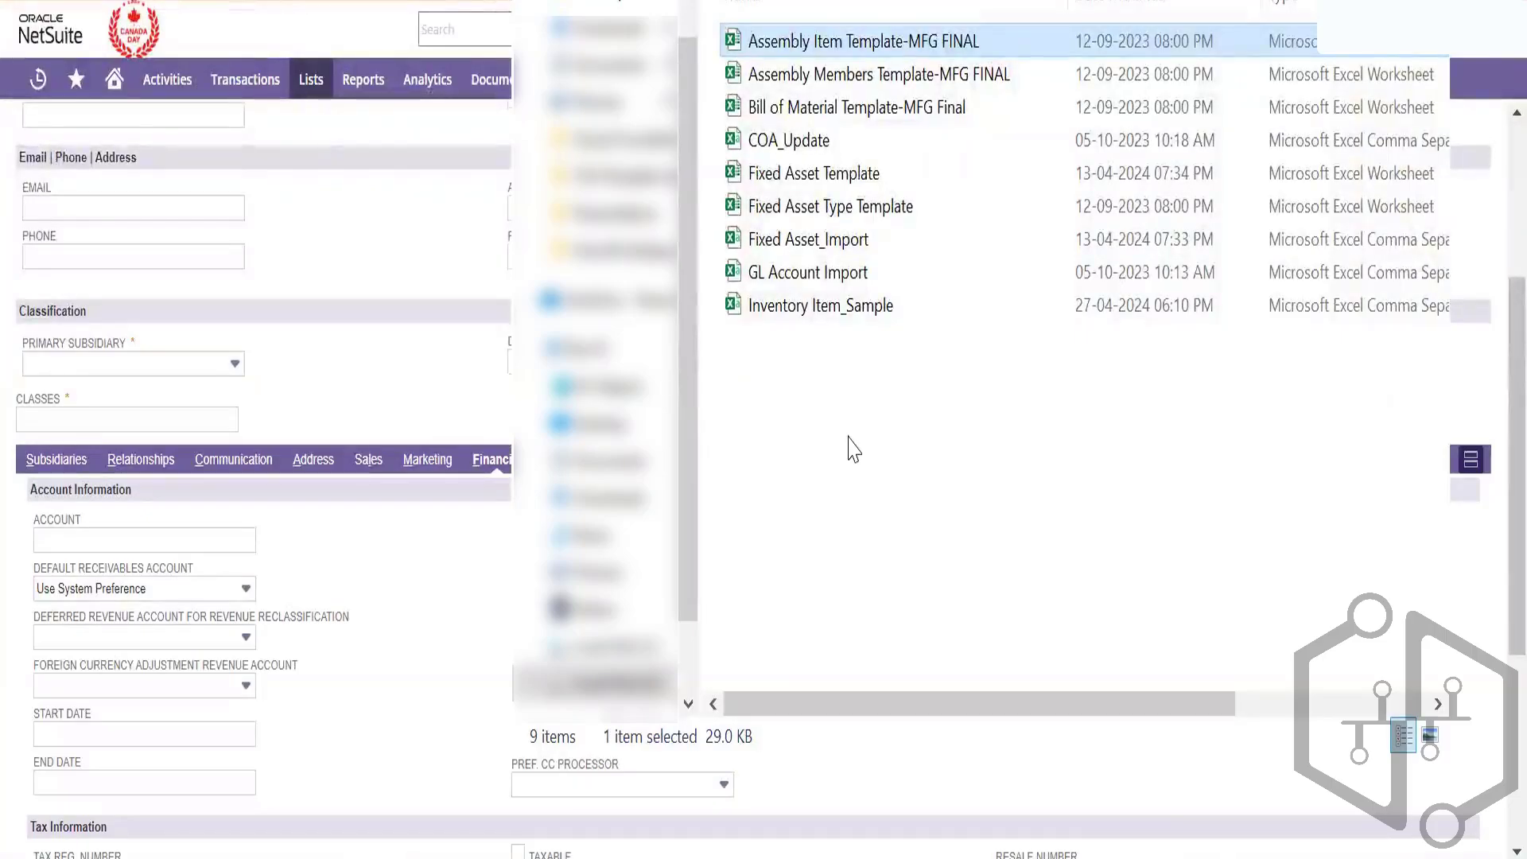
pyautogui.doubleClick(854, 242)
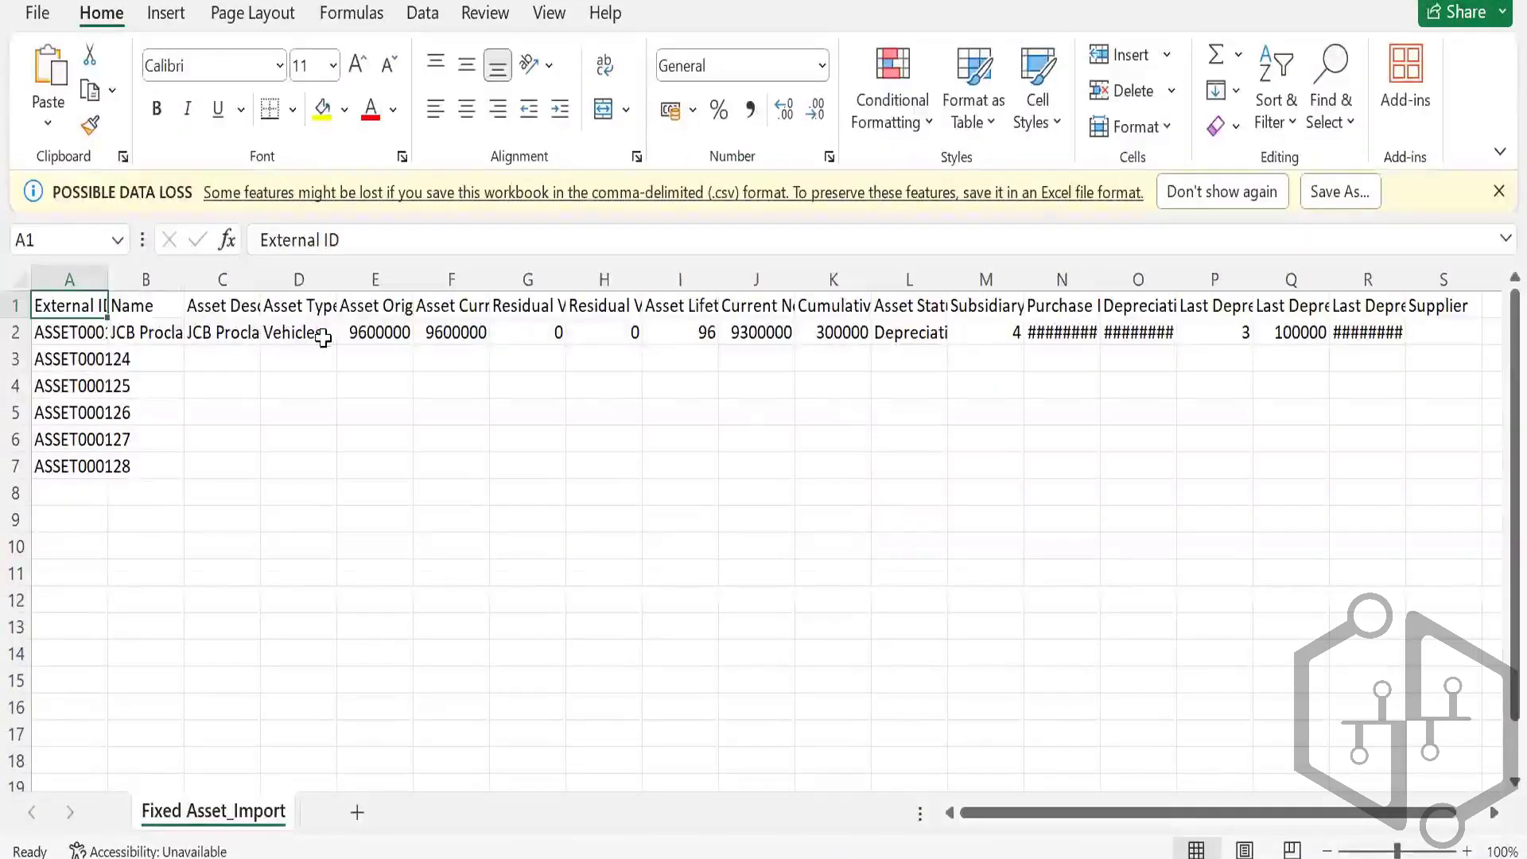
pyautogui.click(21, 278)
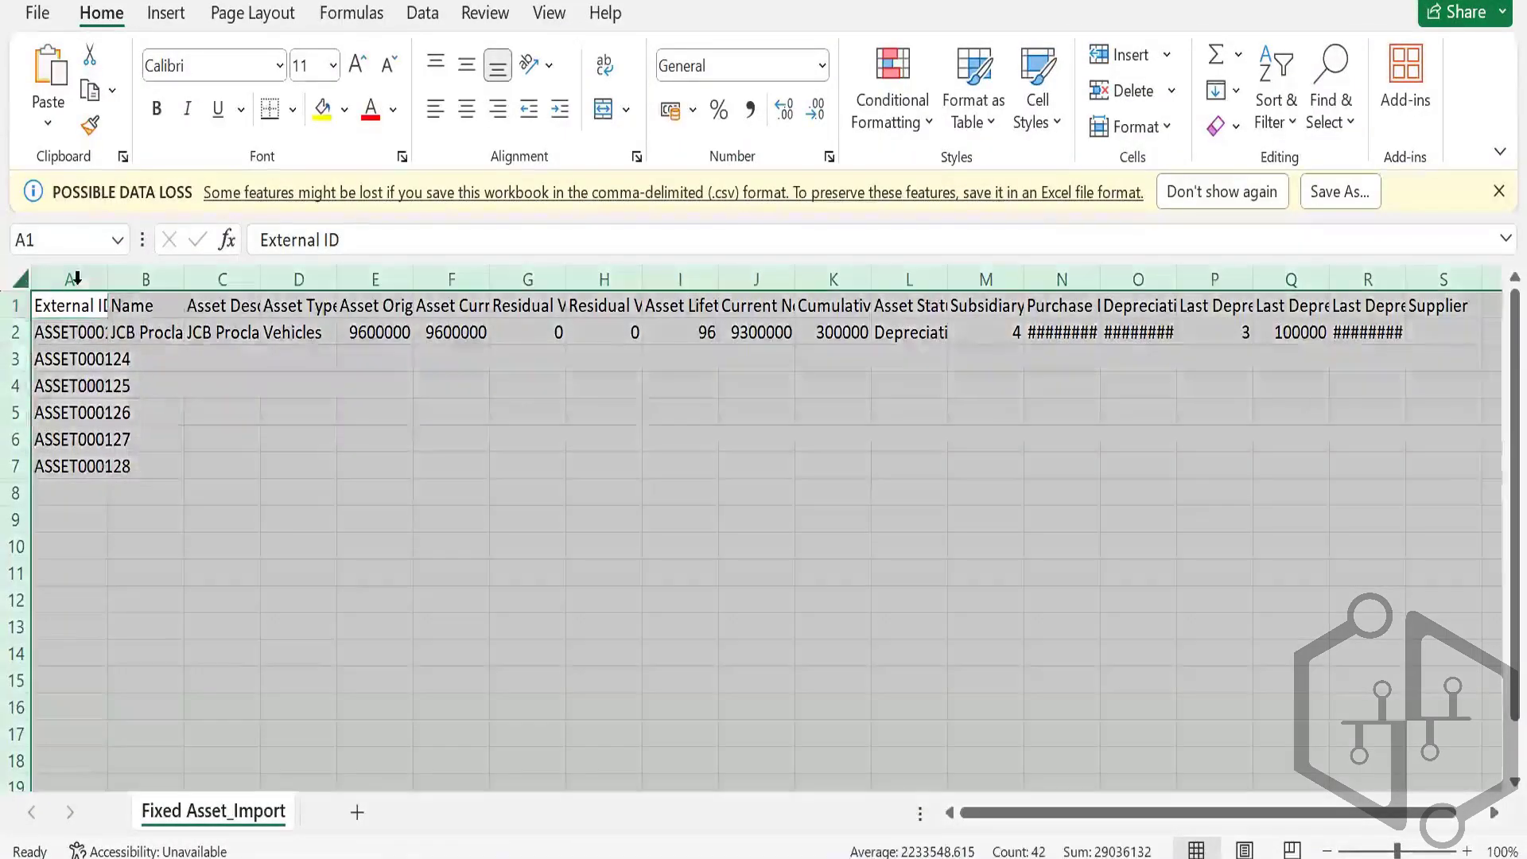
pyautogui.doubleClick(106, 278)
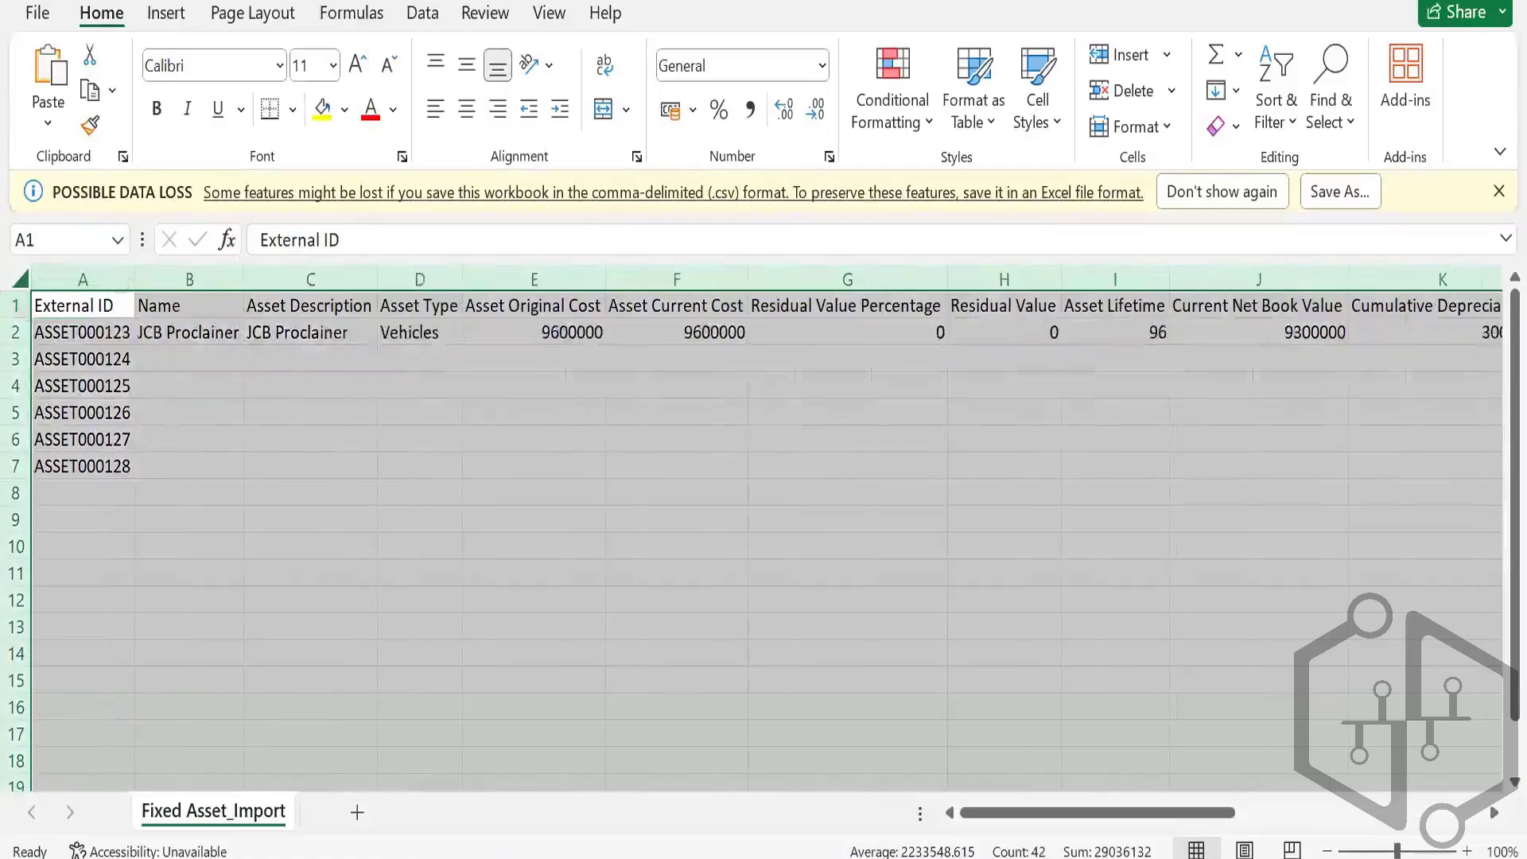
# - Switch back to NetSuite in the browser and open the Import Assistant for CSV records
pyautogui.moveTo(666, 857)
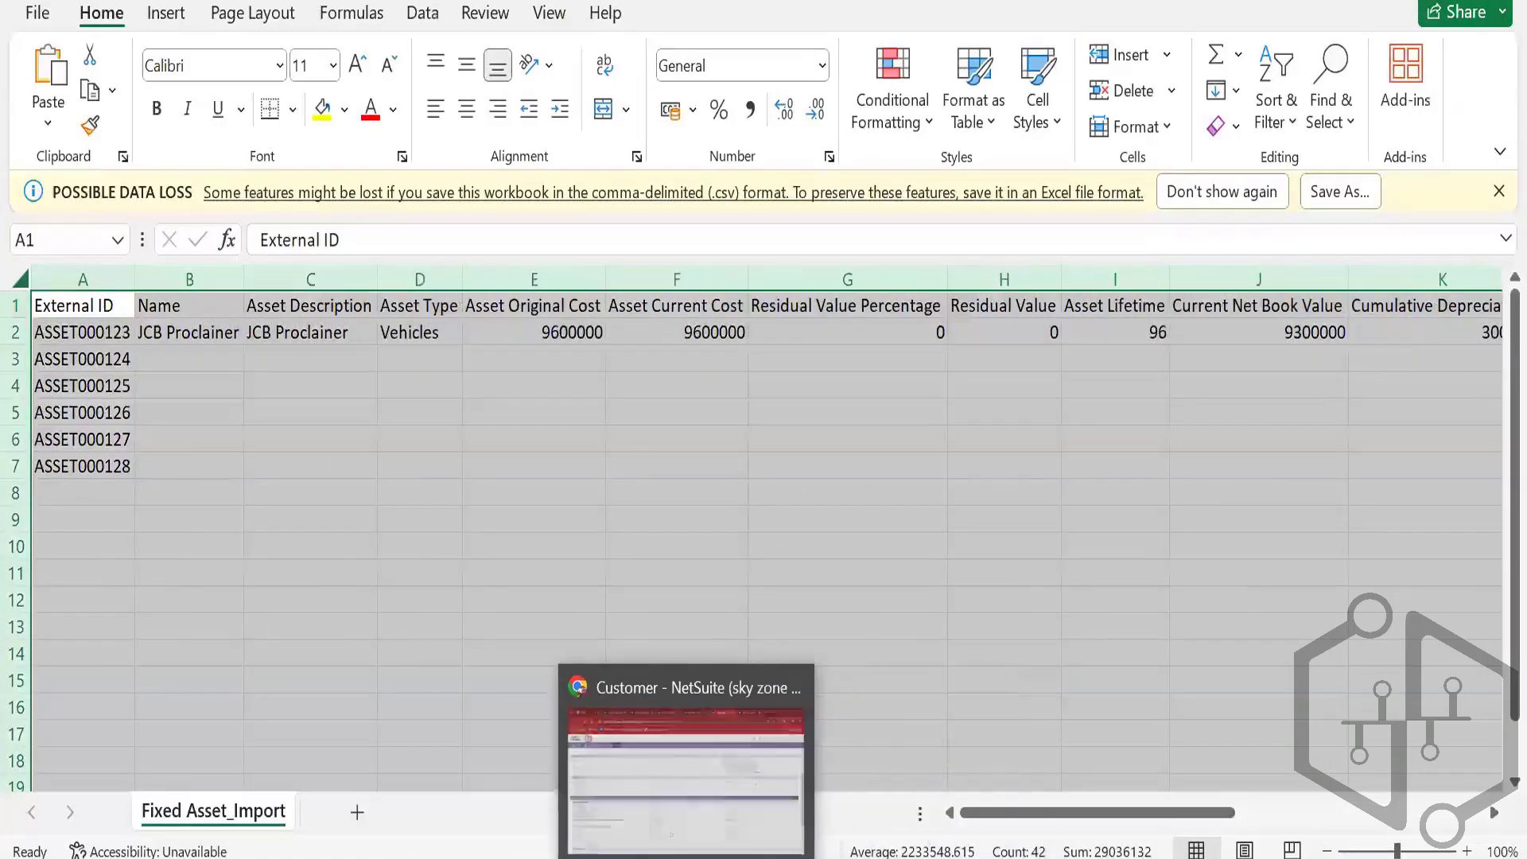
pyautogui.click(653, 814)
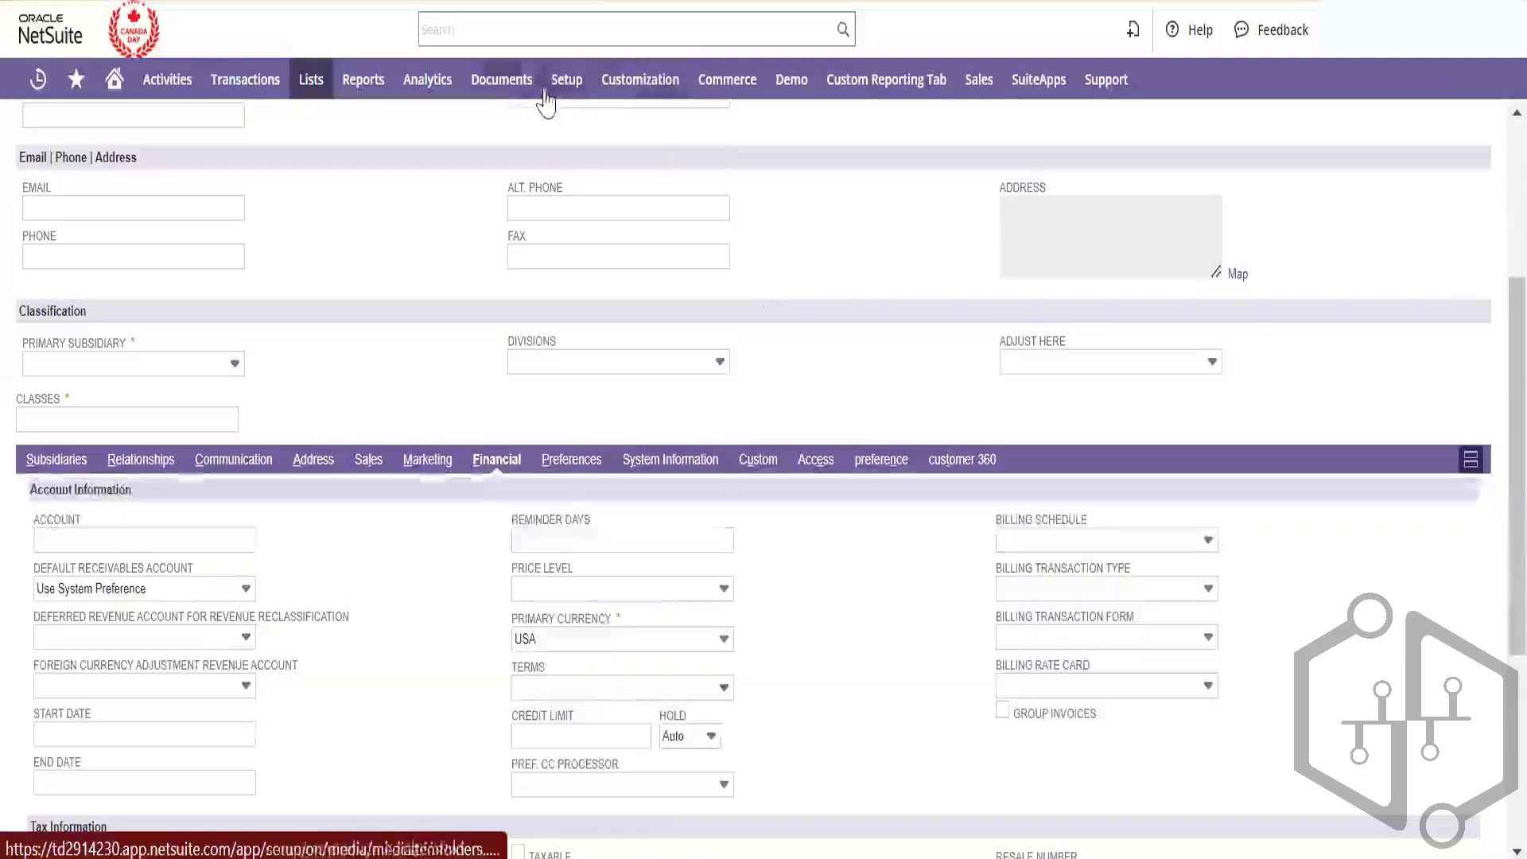
pyautogui.moveTo(566, 86)
pyautogui.moveTo(610, 303)
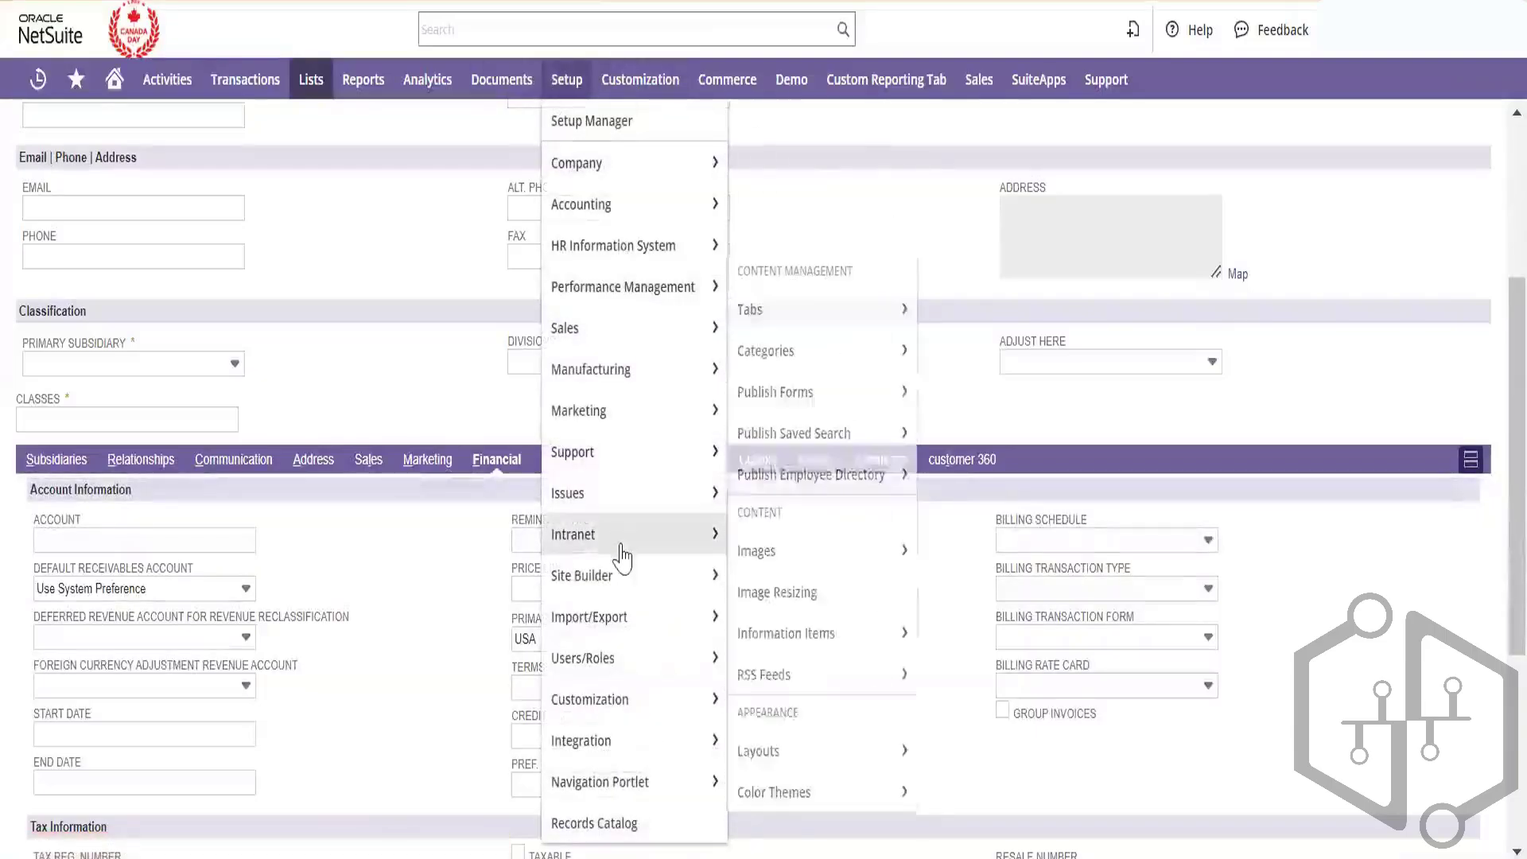
pyautogui.moveTo(652, 617)
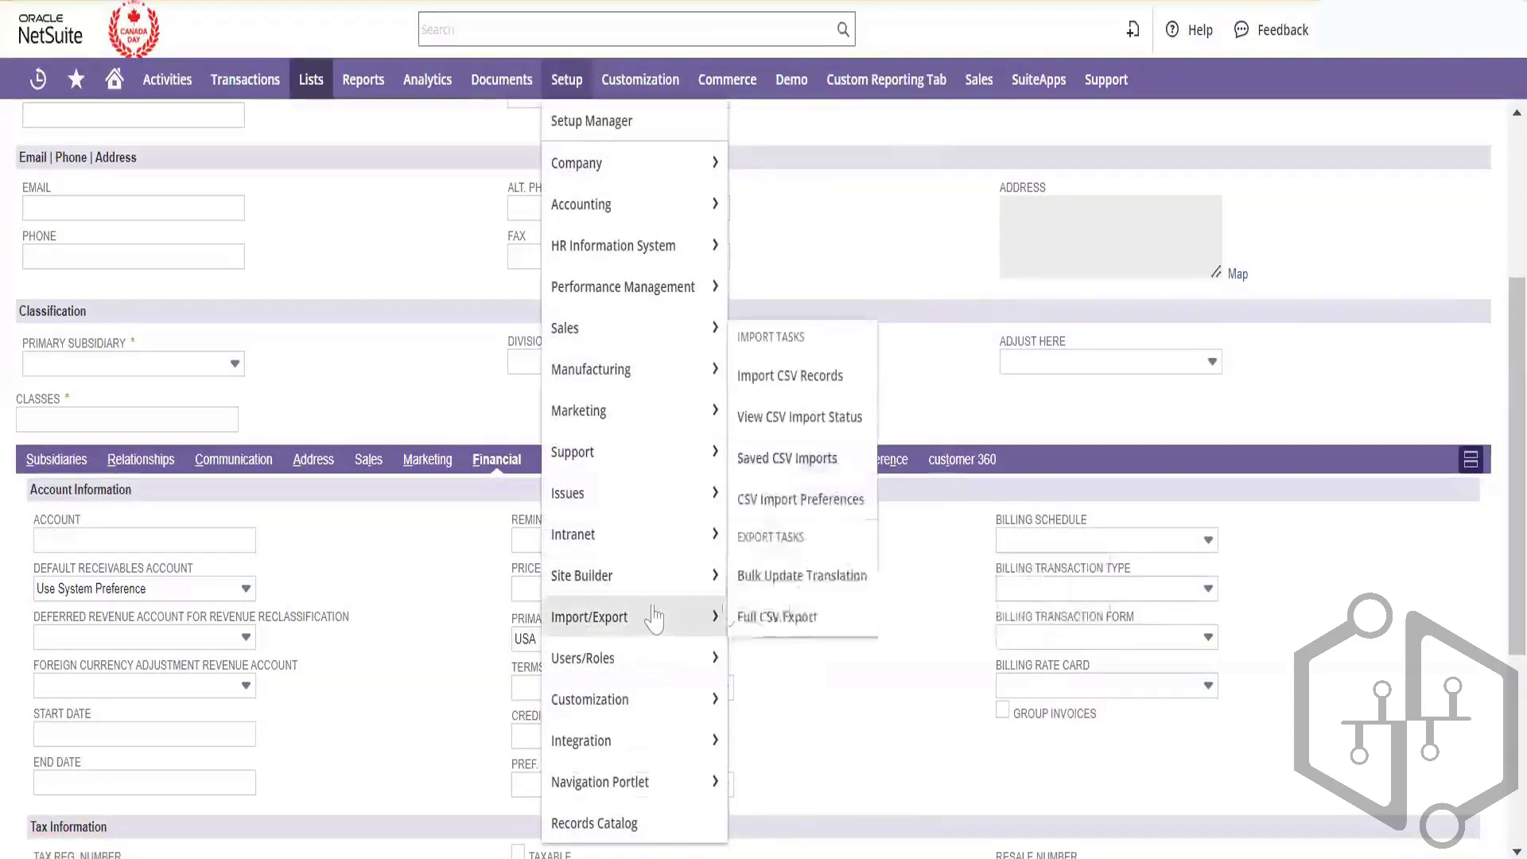
pyautogui.click(800, 386)
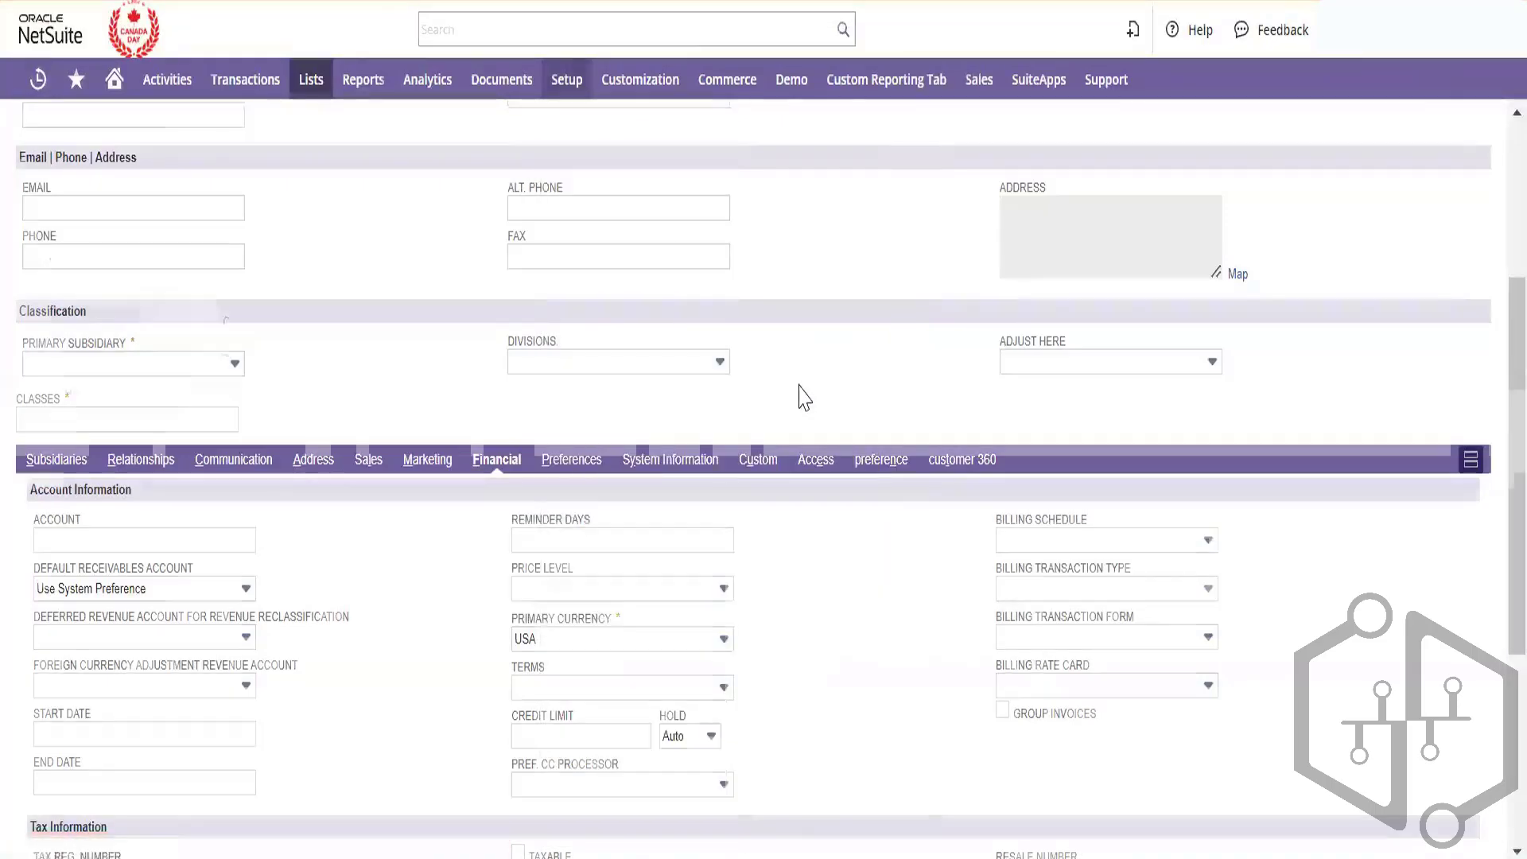
# - Set the import type to Transactions and the record type to Journal Entry
pyautogui.click(290, 226)
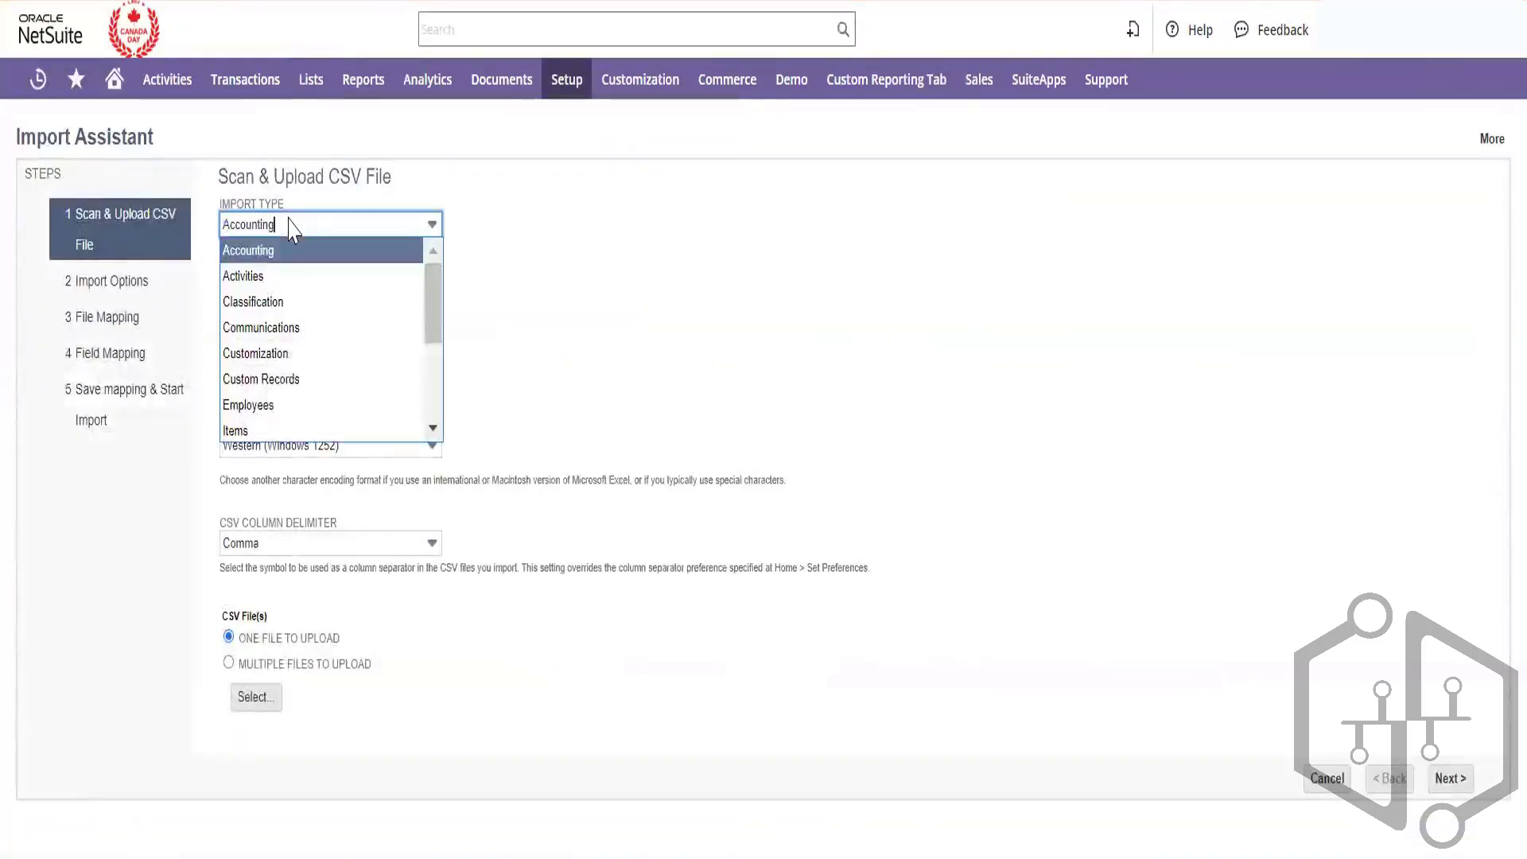
pyautogui.write('tions')
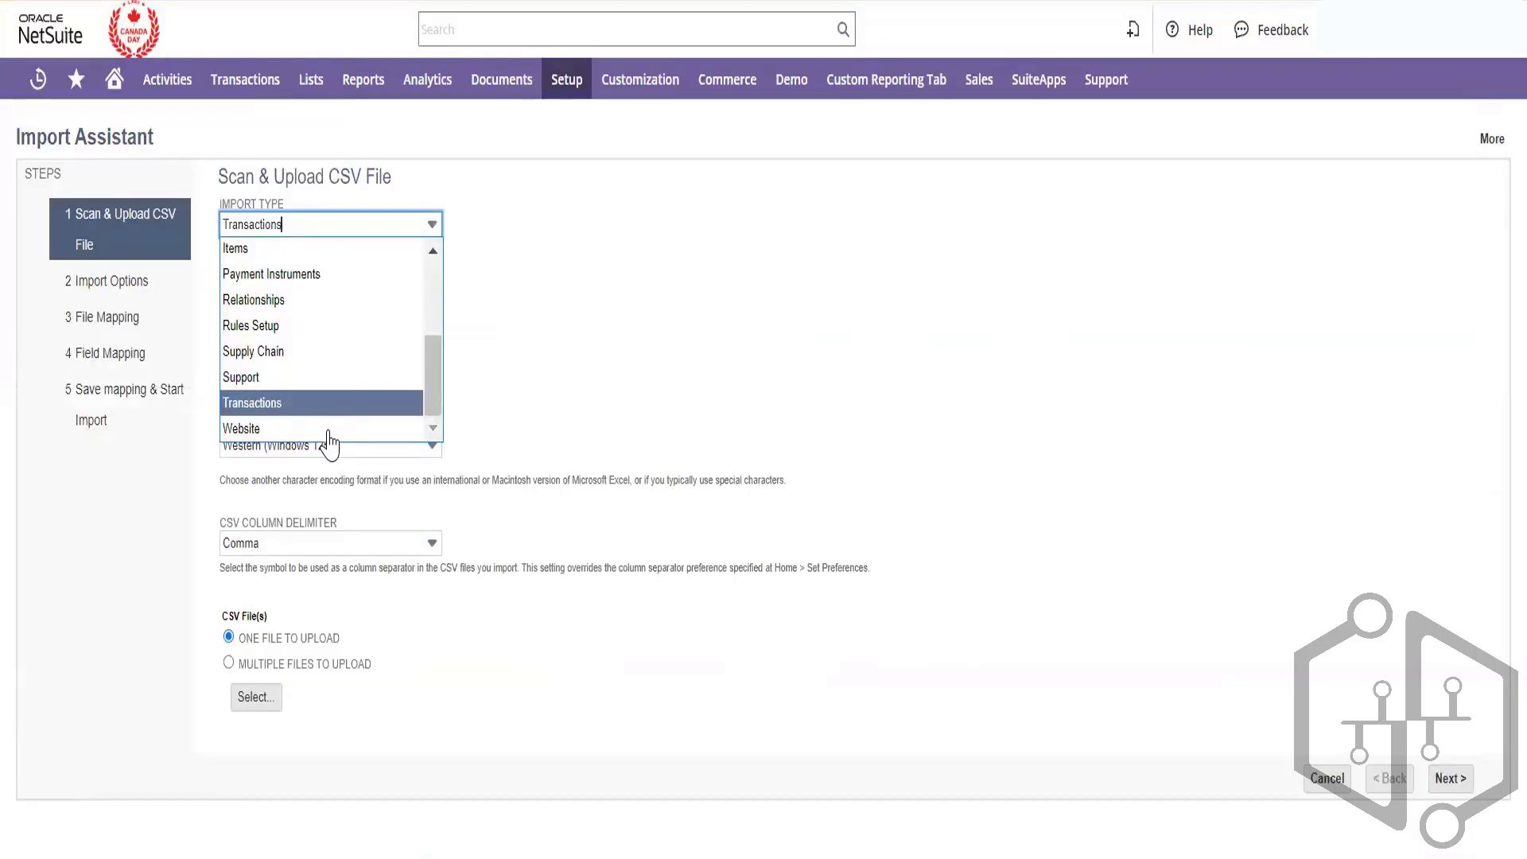
pyautogui.press('Return')
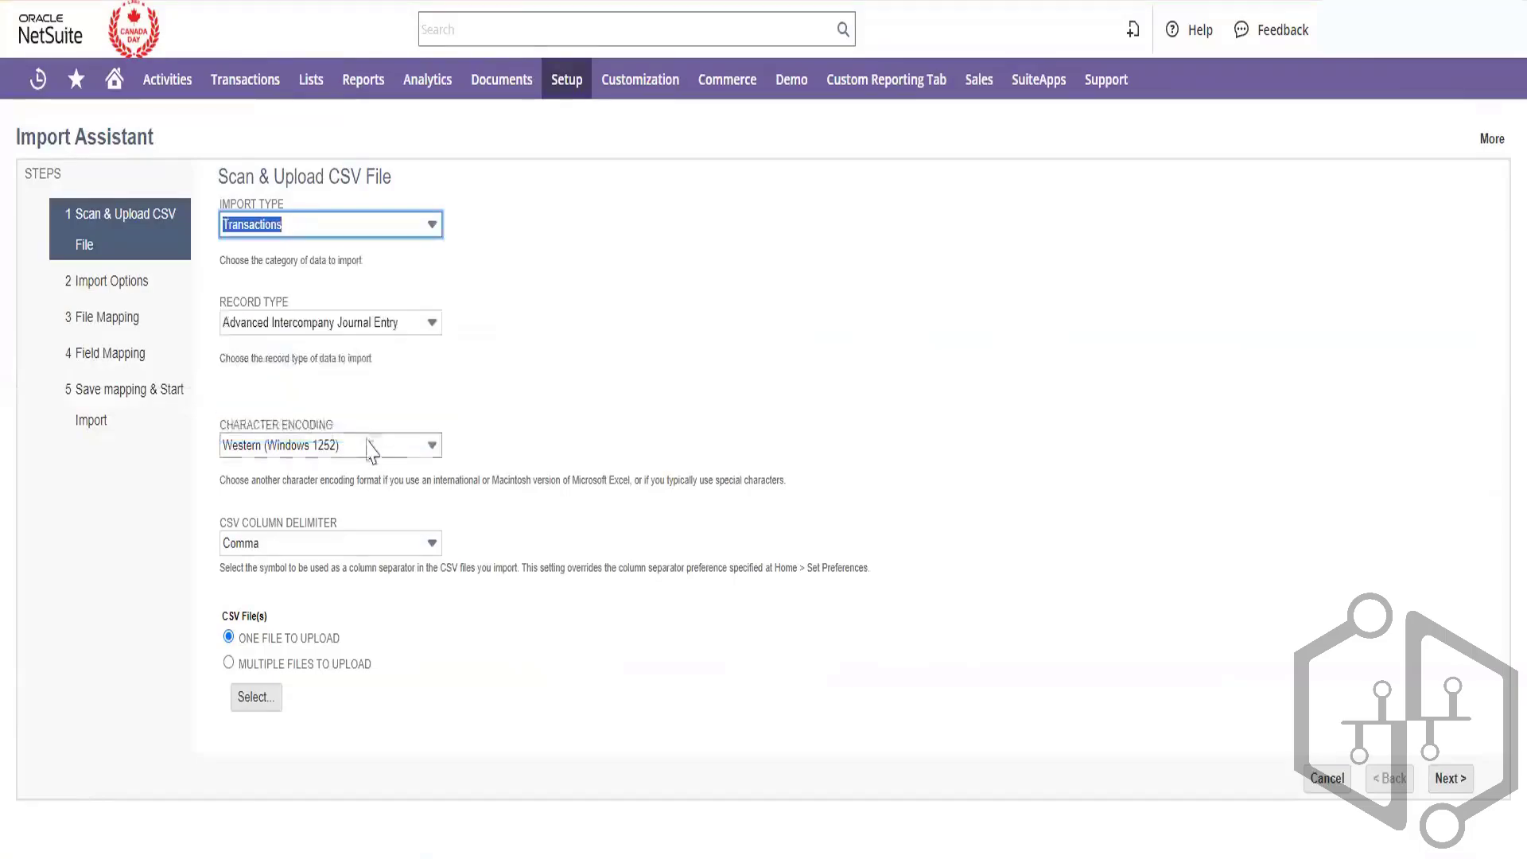
pyautogui.click(360, 324)
pyautogui.write('Journal Entry')
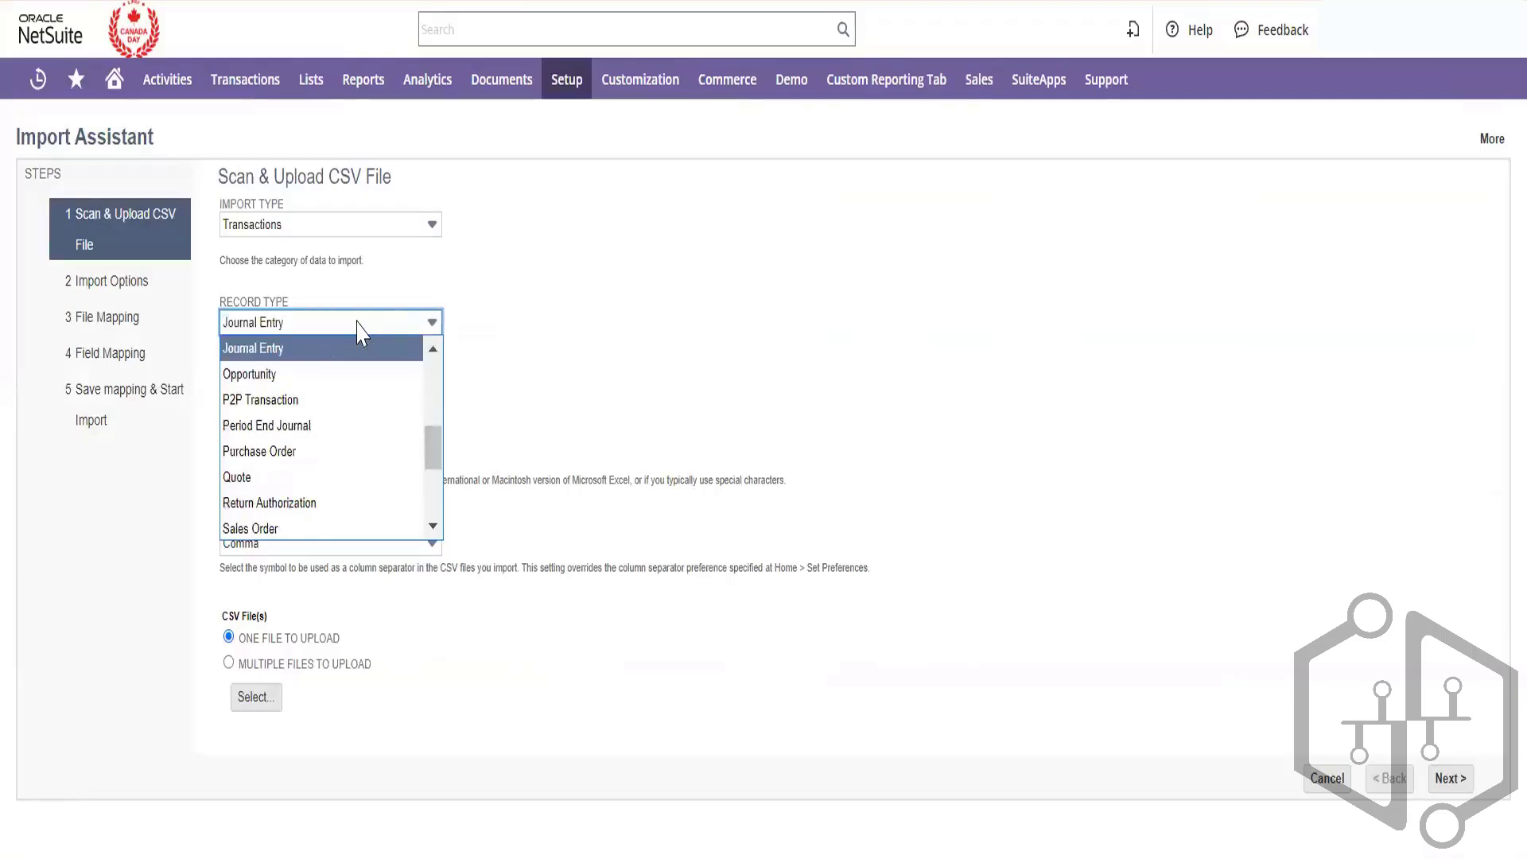
pyautogui.click(646, 391)
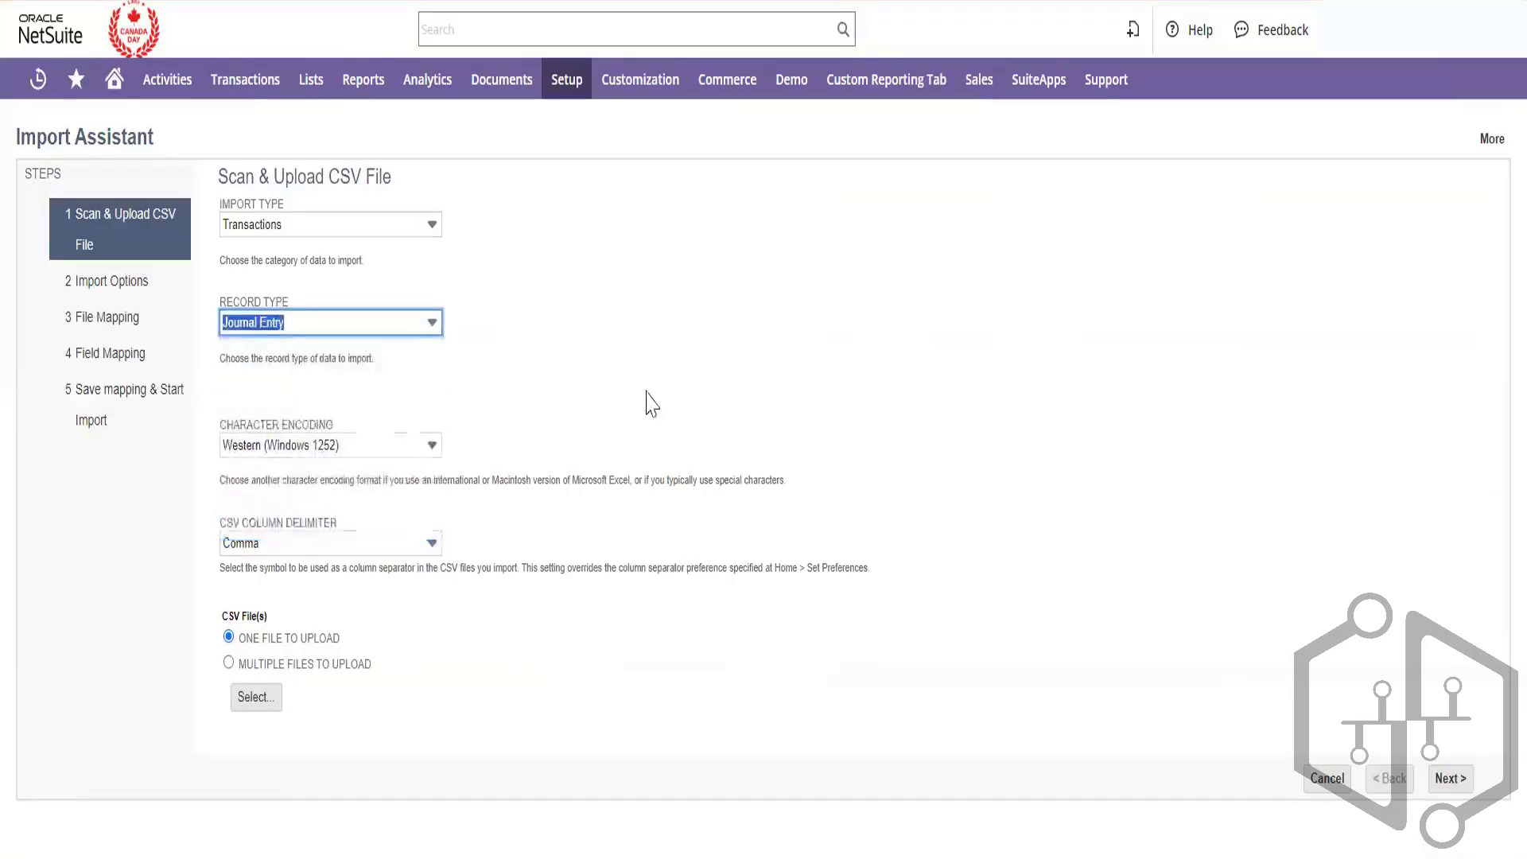
pyautogui.click(647, 392)
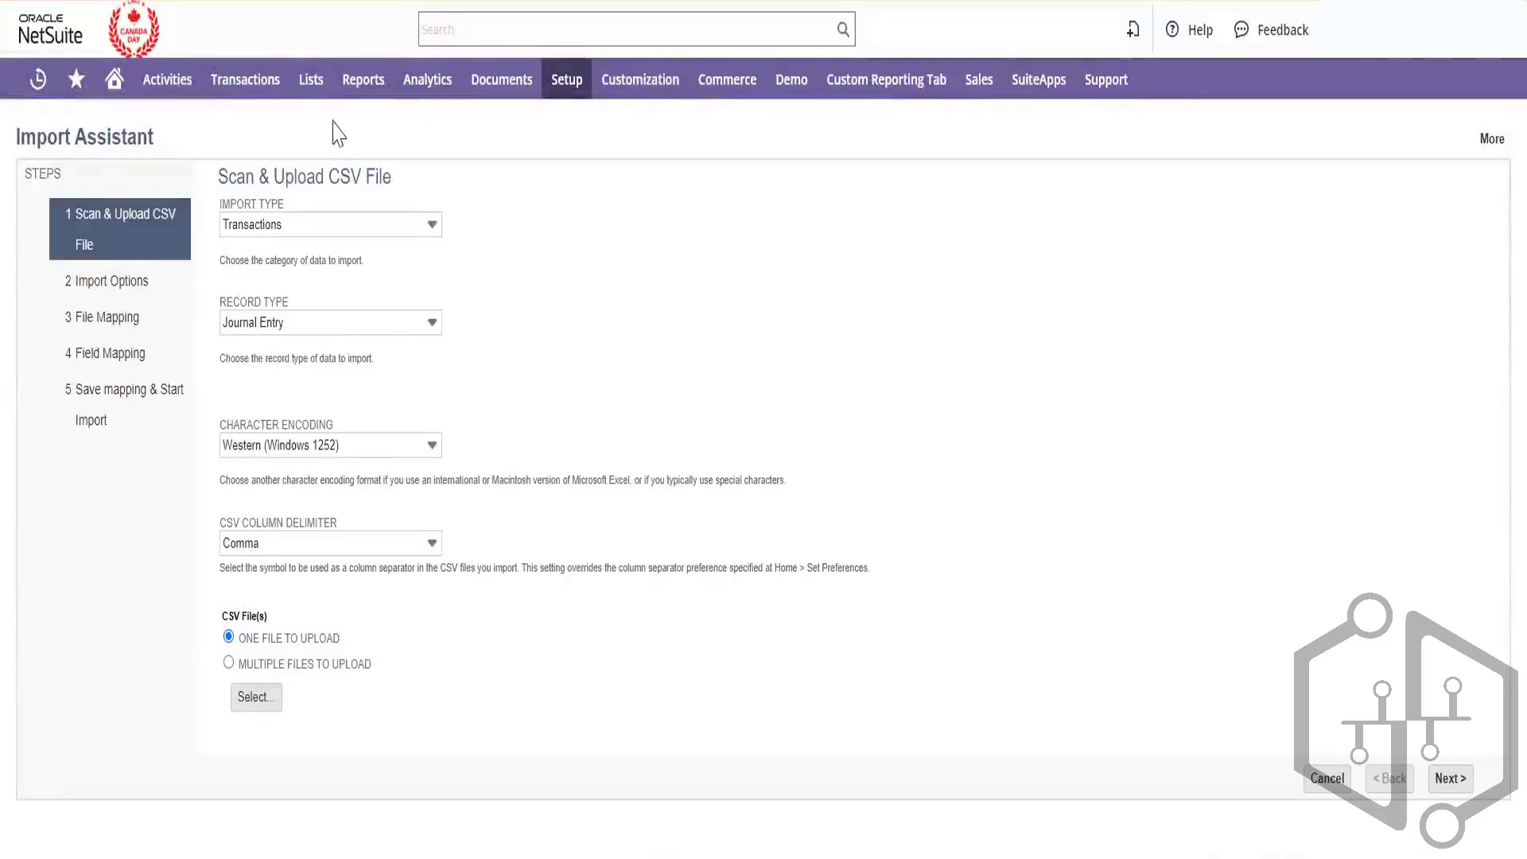
# - Open the bank transactions' Match Bank Data page in a new browser tab
pyautogui.moveTo(254, 90)
pyautogui.moveTo(262, 159)
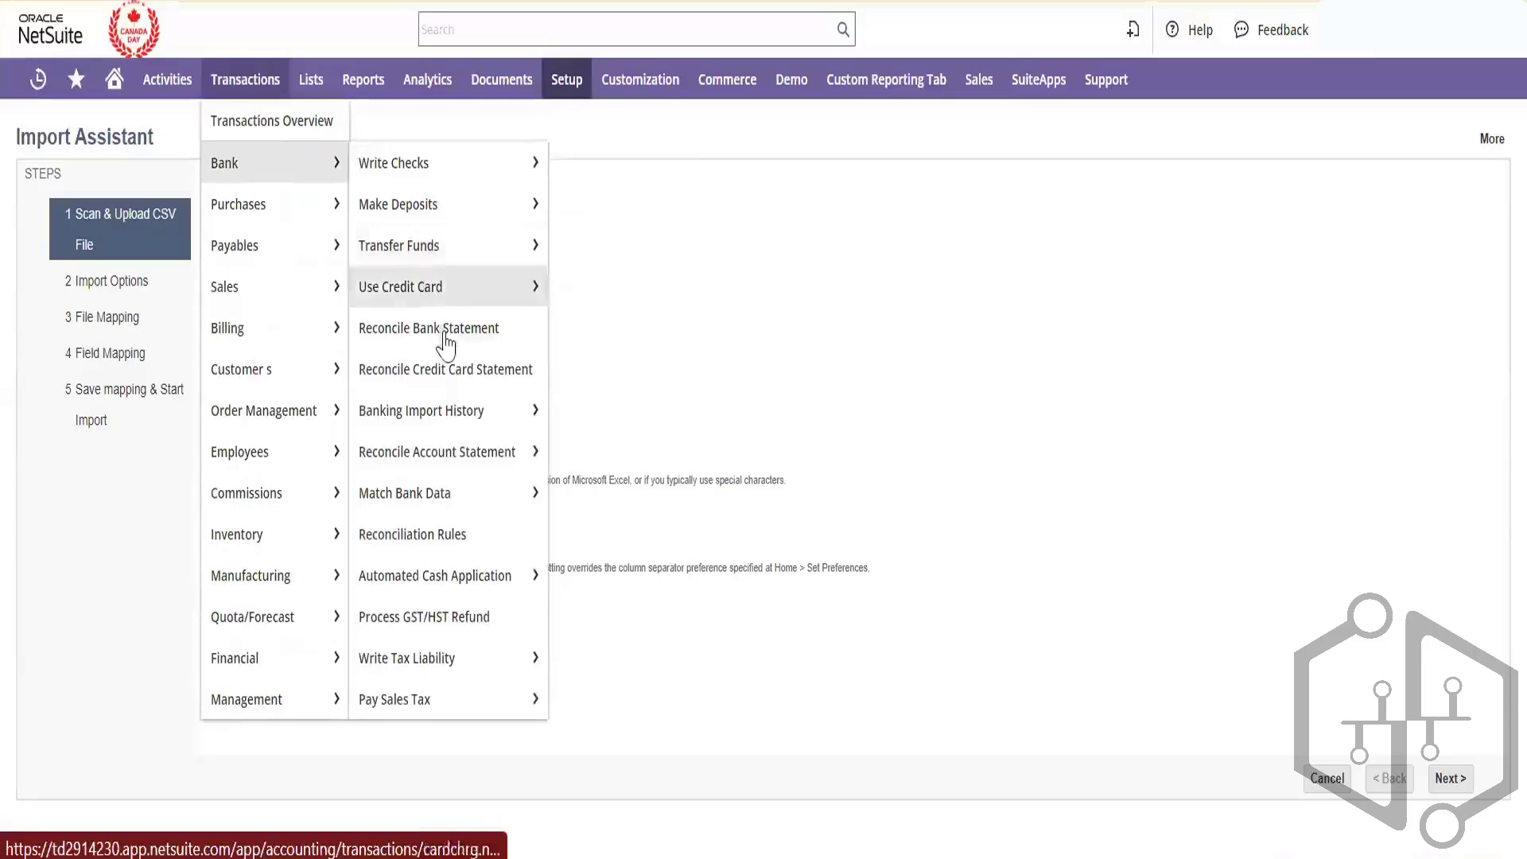
pyautogui.rightClick(471, 489)
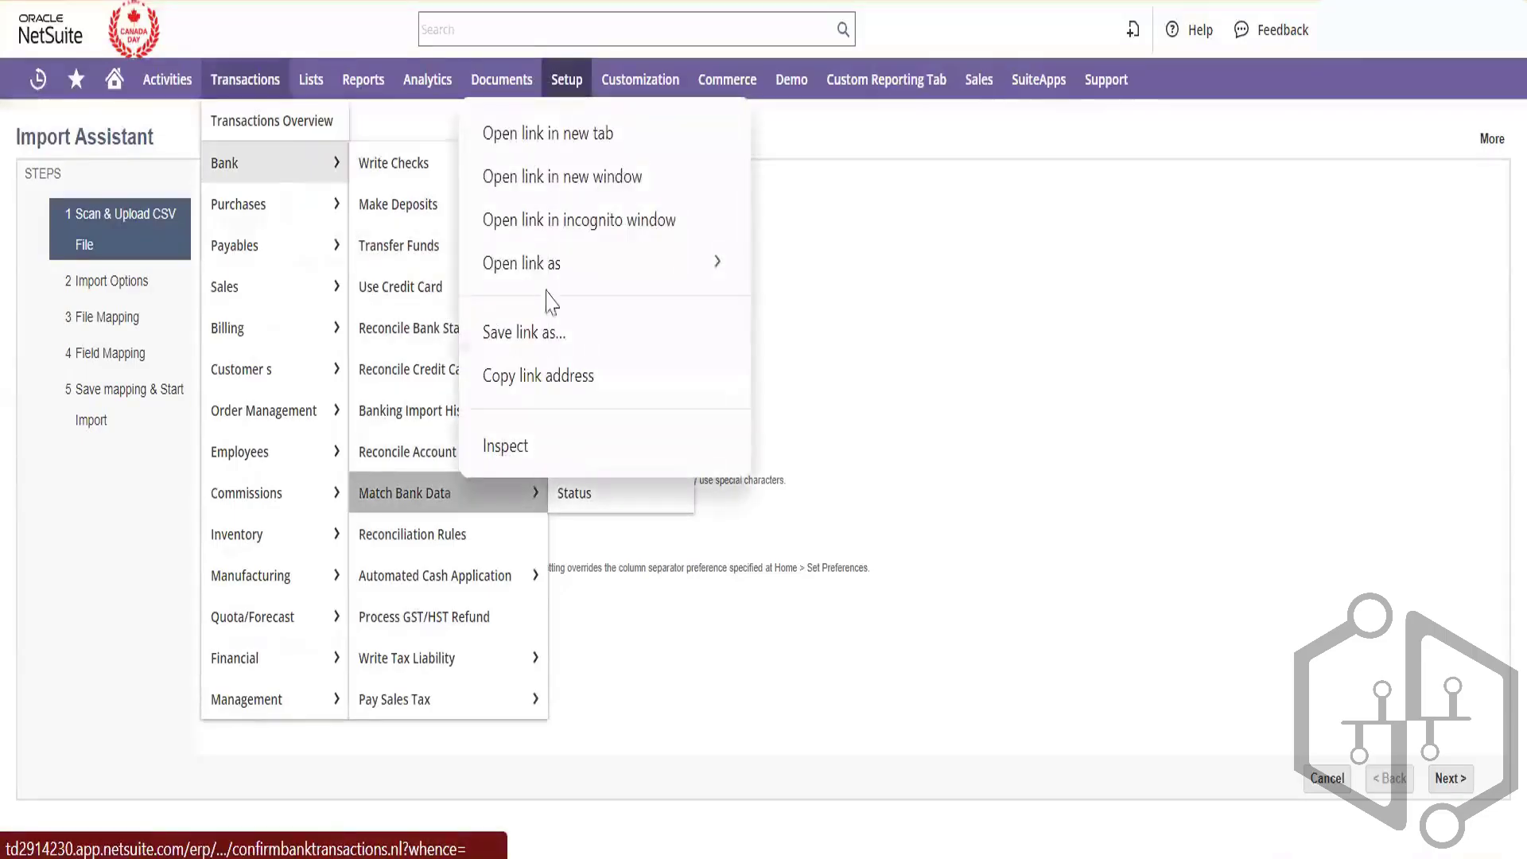
pyautogui.click(625, 151)
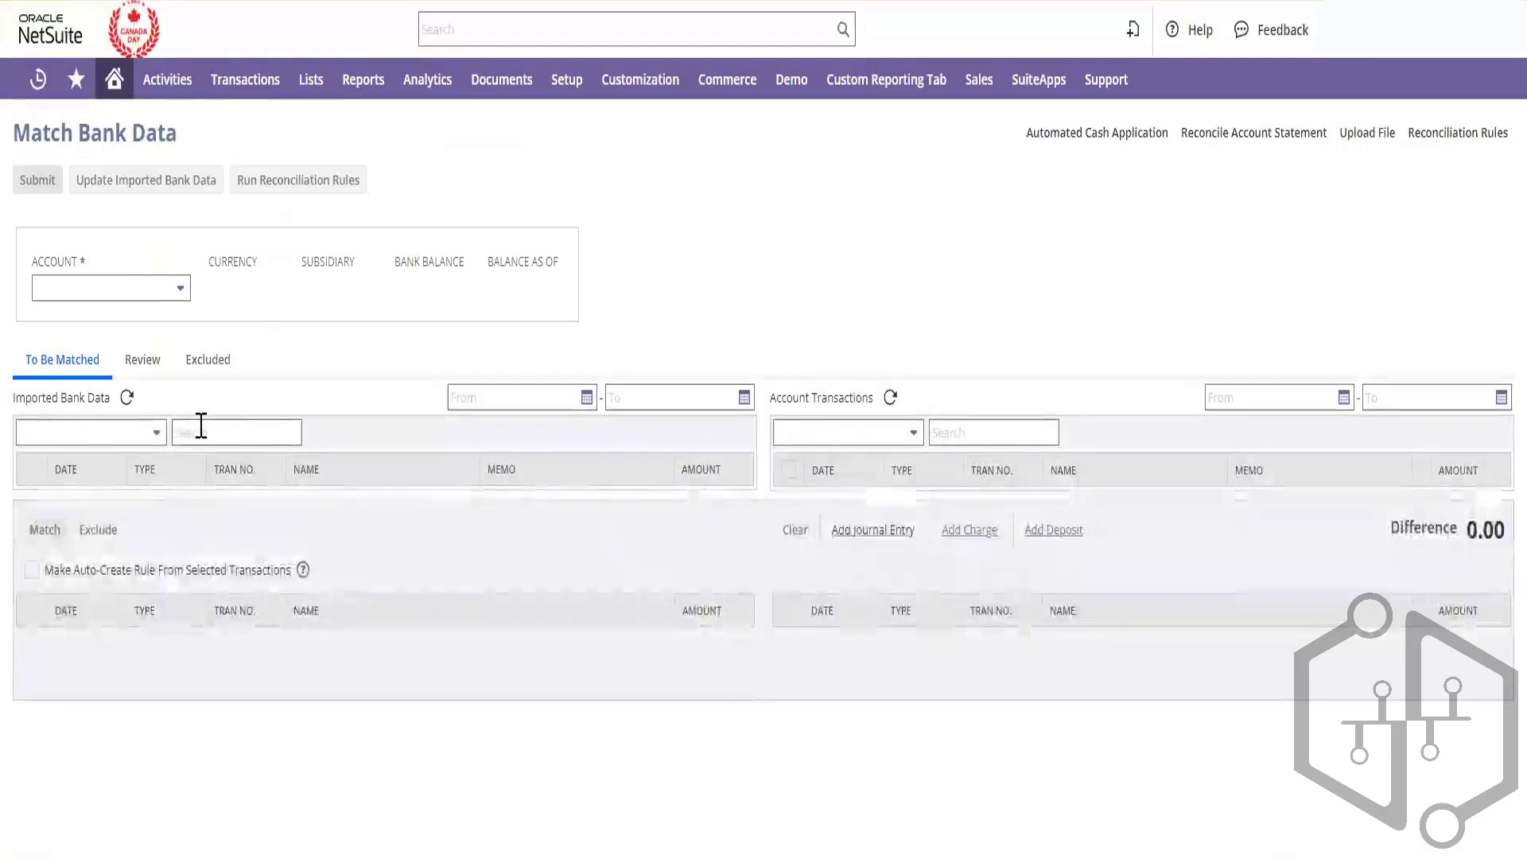
# - Examine the imported bank data filter and the available accounts on the Match Bank Data page
pyautogui.click(156, 432)
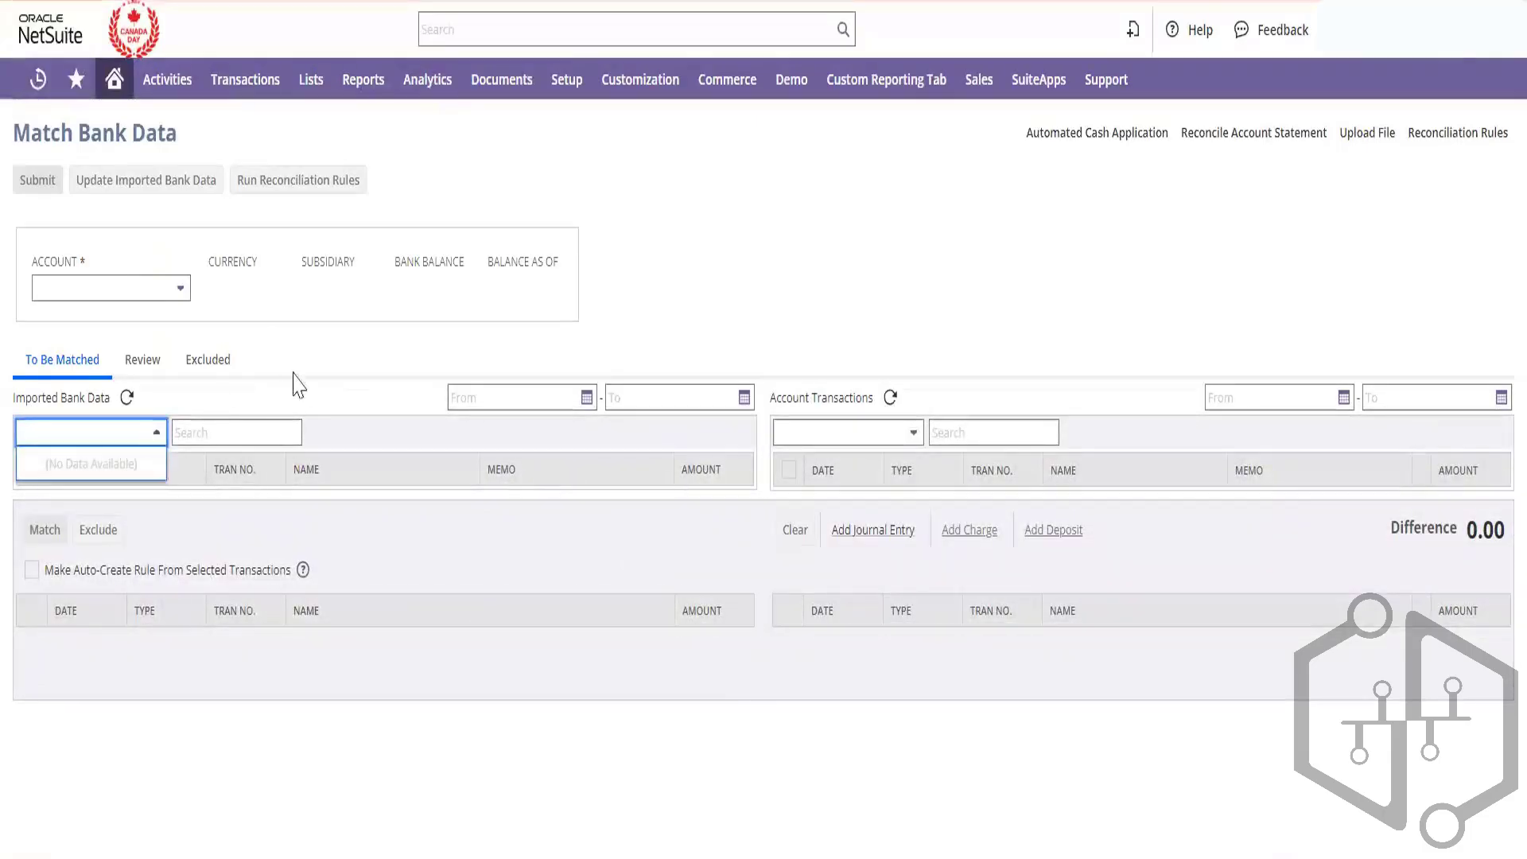
pyautogui.click(335, 353)
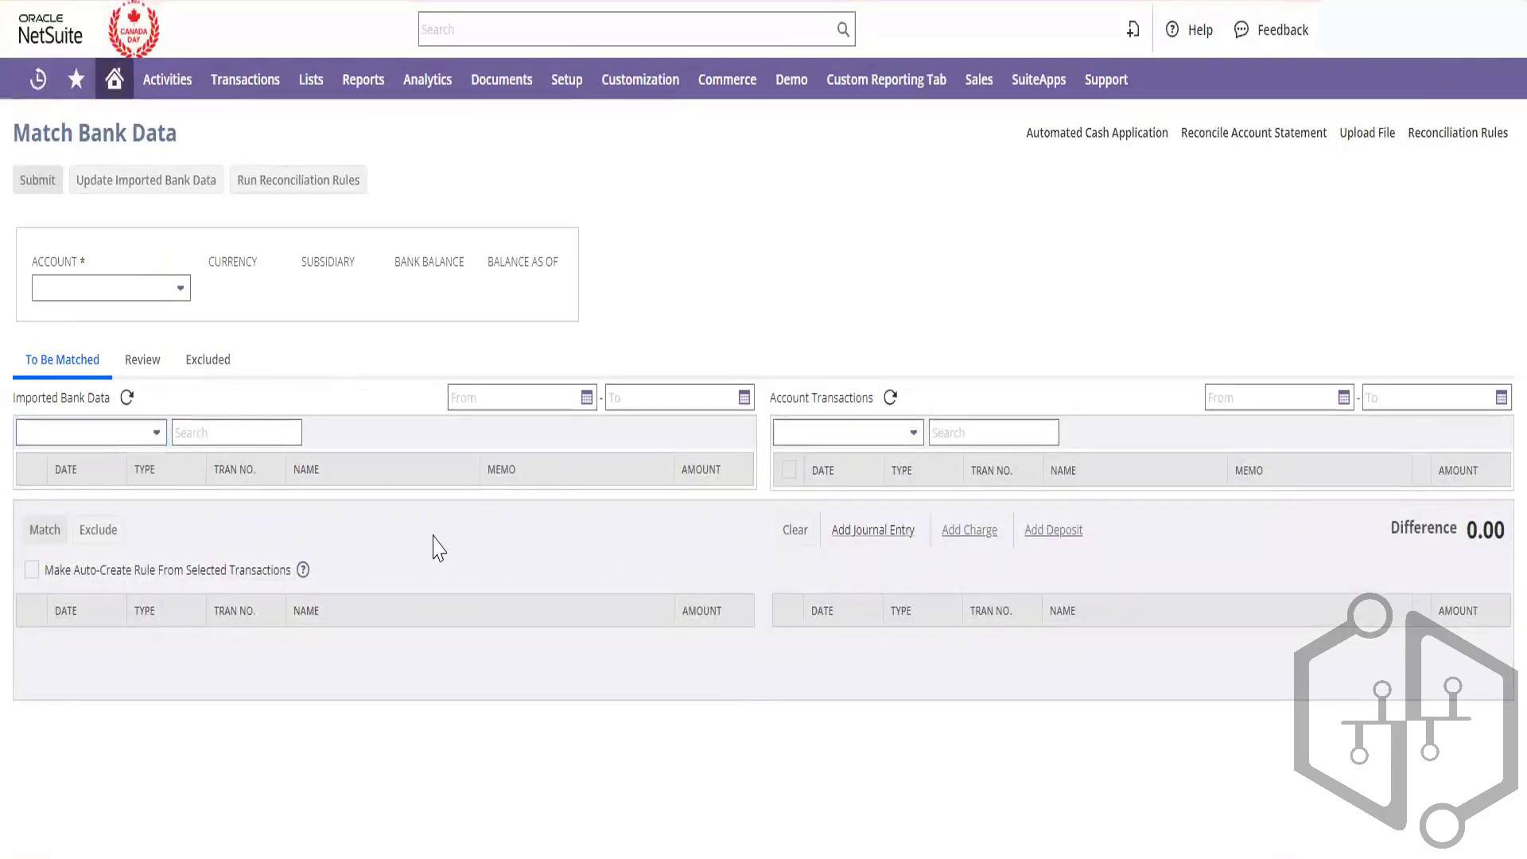
pyautogui.click(118, 299)
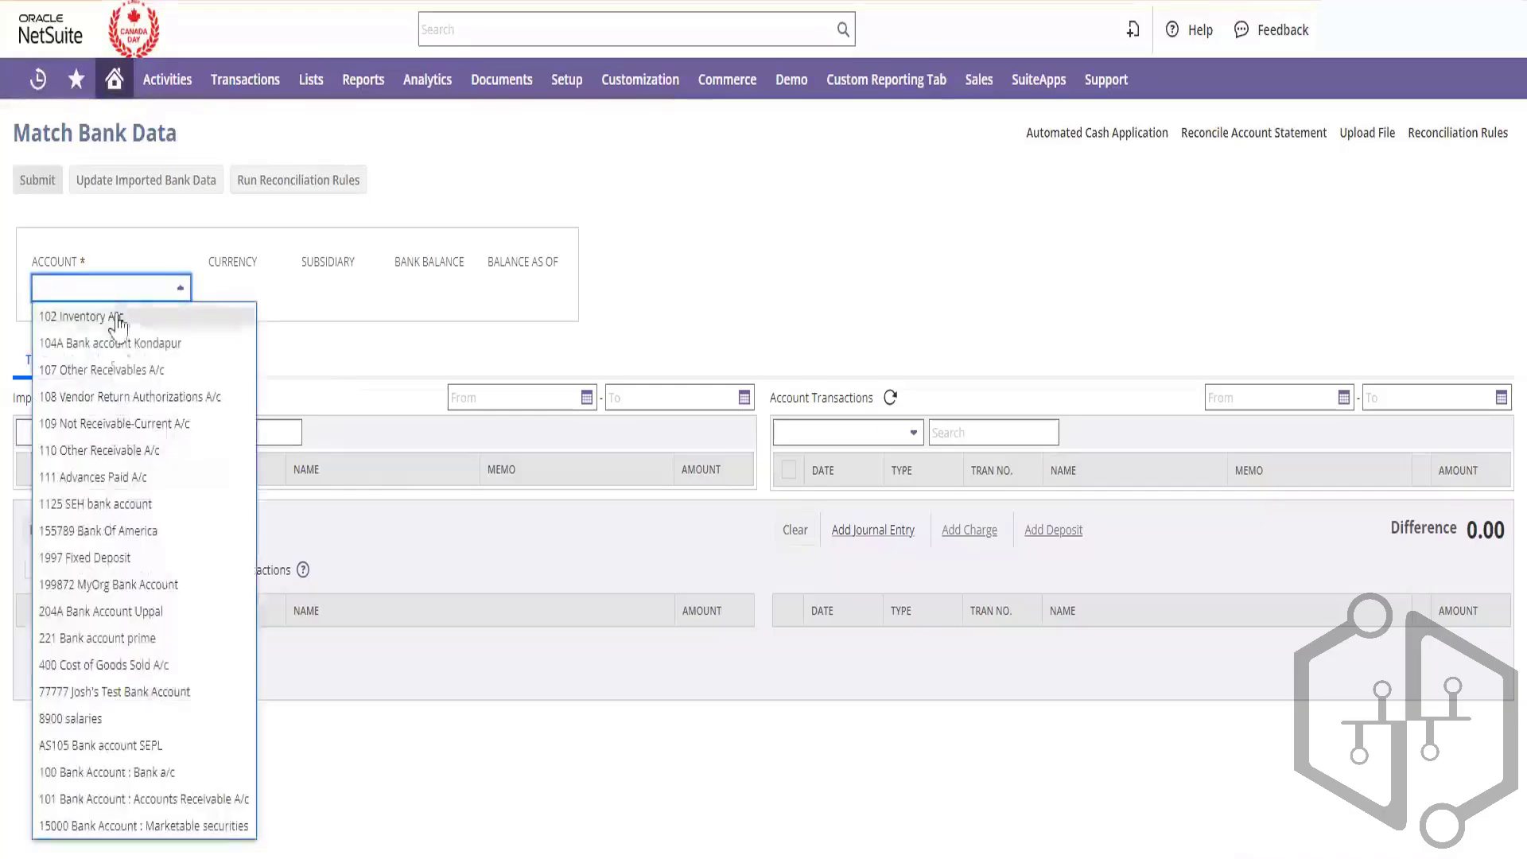
pyautogui.click(139, 451)
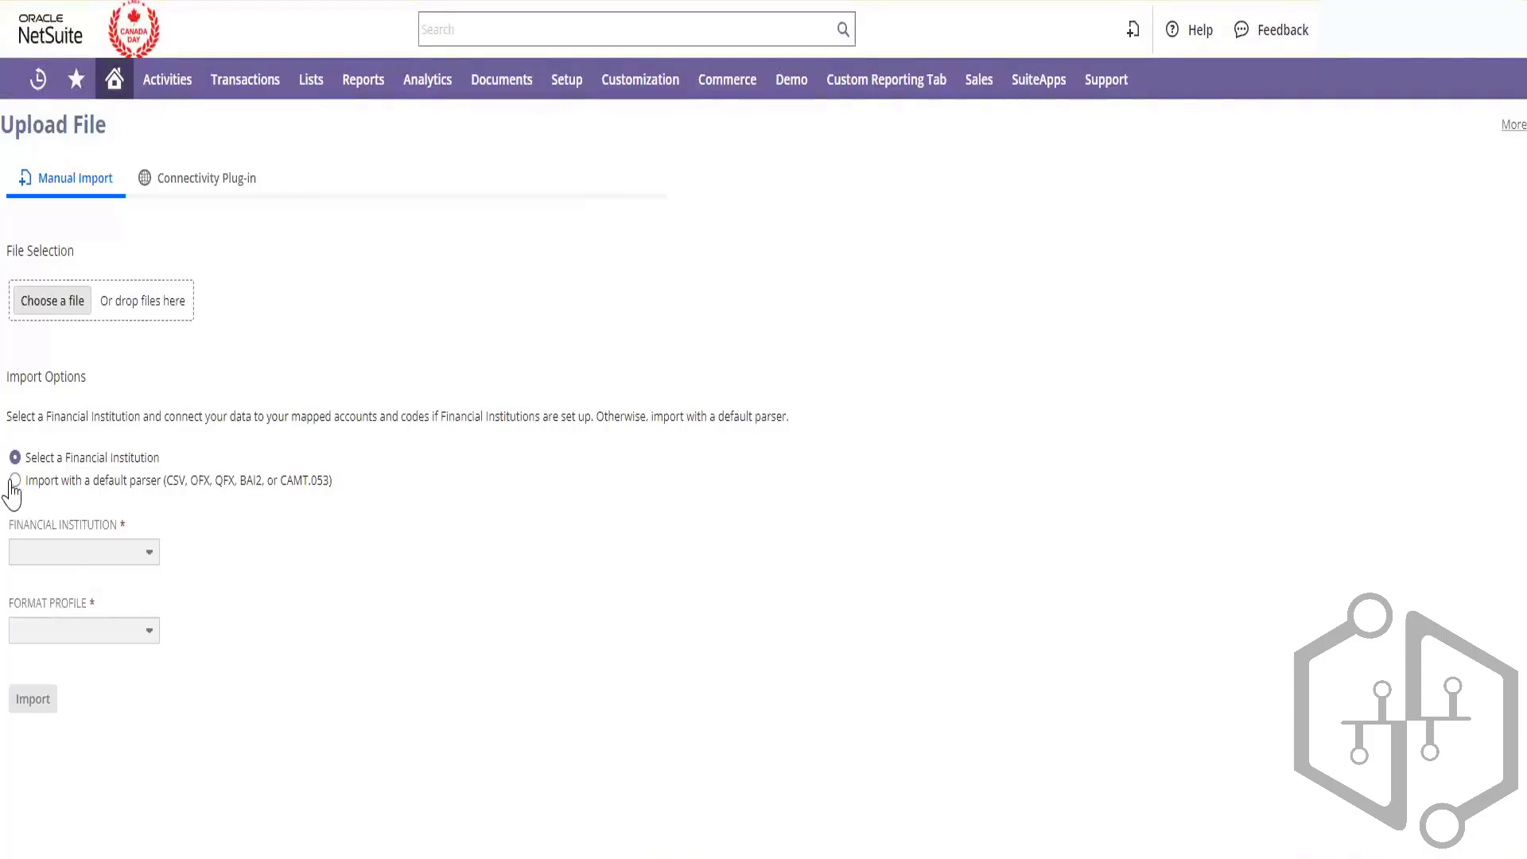
# - Download the bank statement CSV template for importing with a default parser and open it in Excel
pyautogui.click(63, 310)
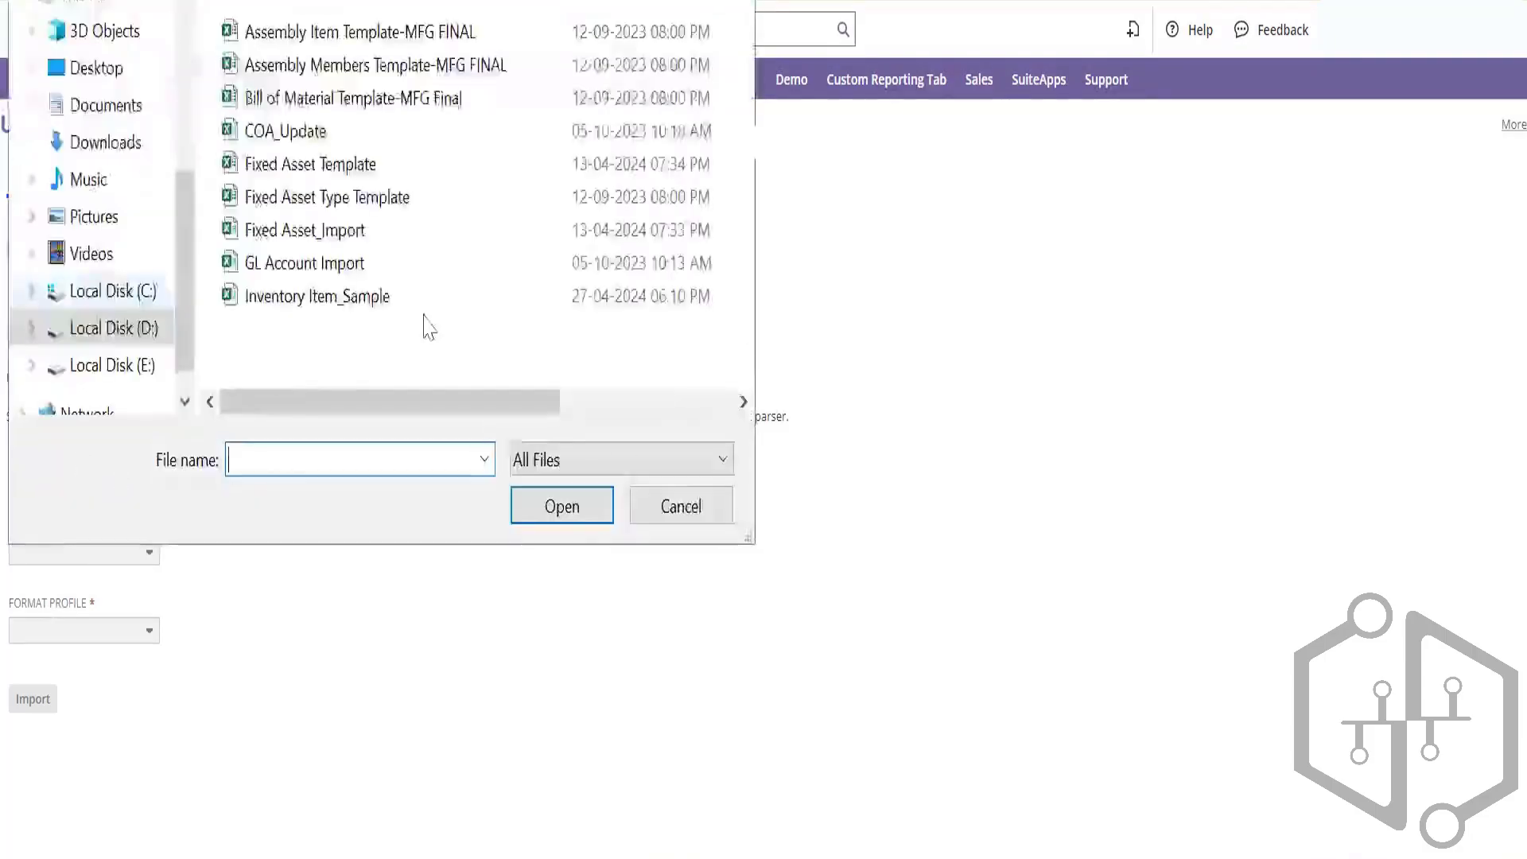
pyautogui.click(686, 509)
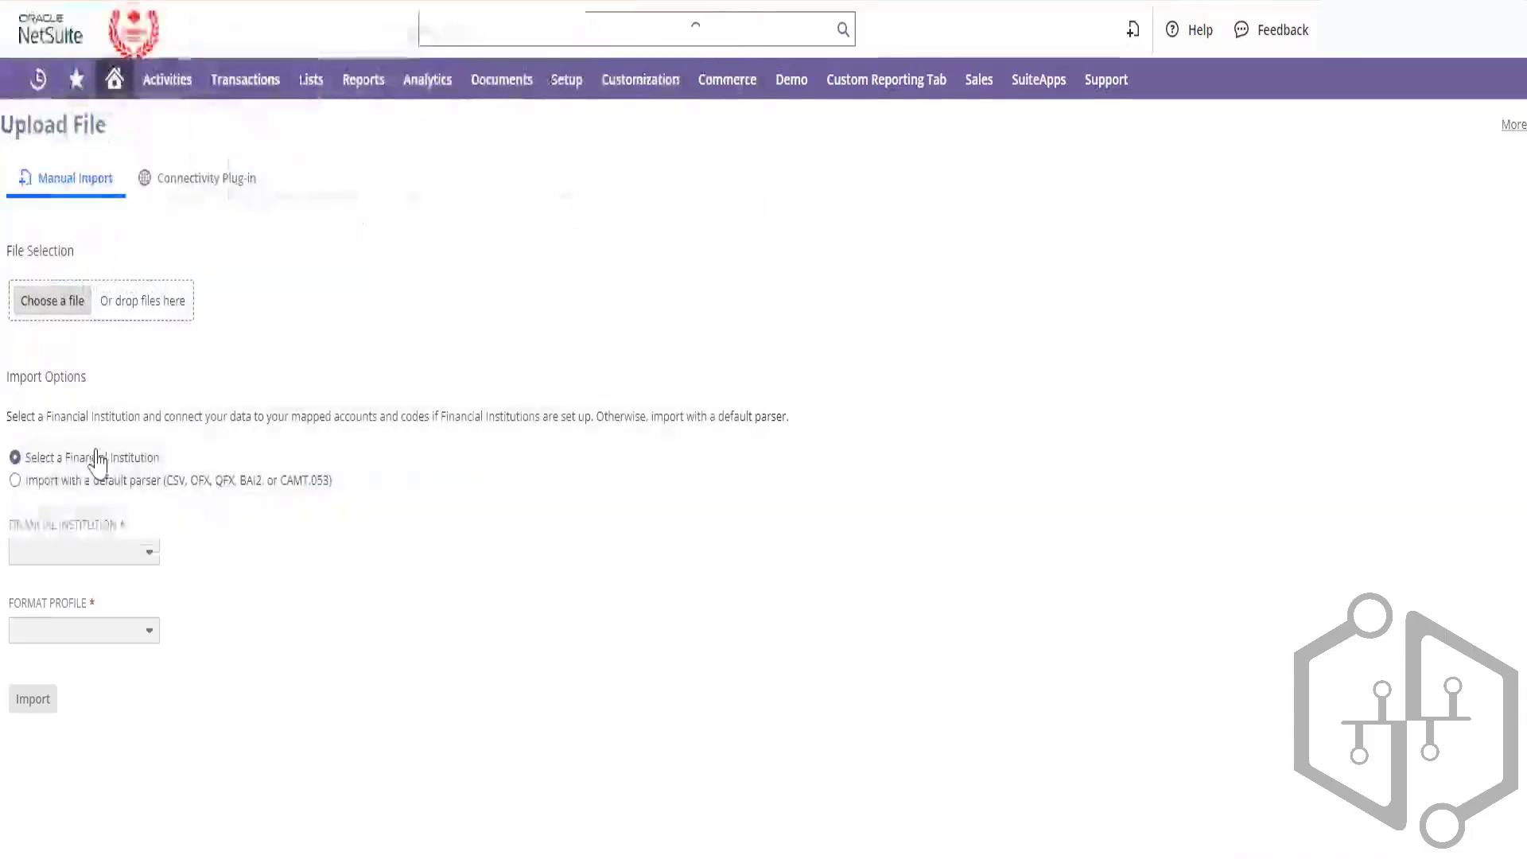
pyautogui.click(16, 481)
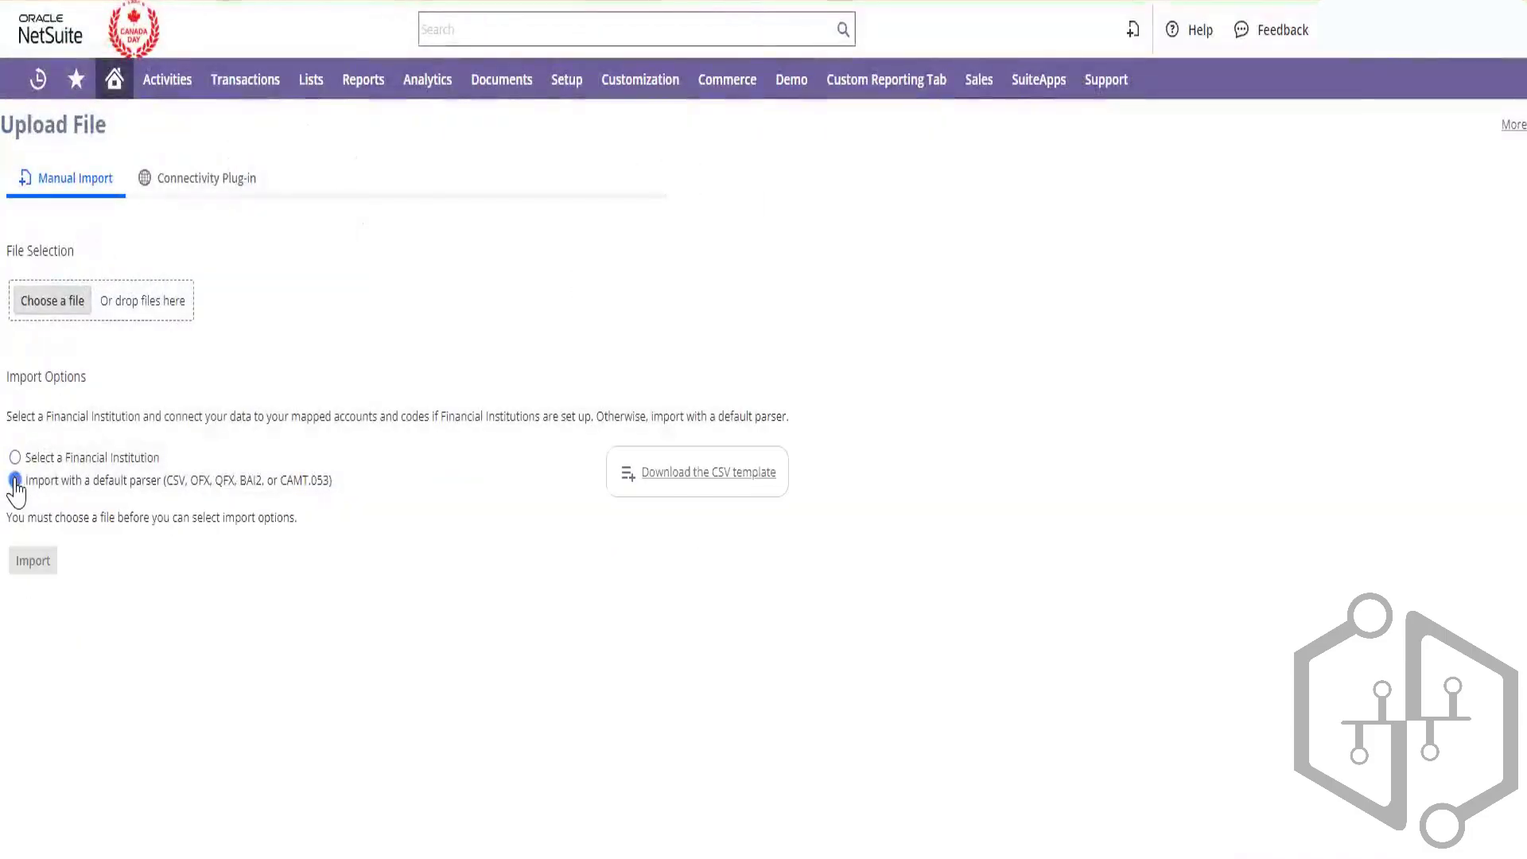
pyautogui.click(703, 489)
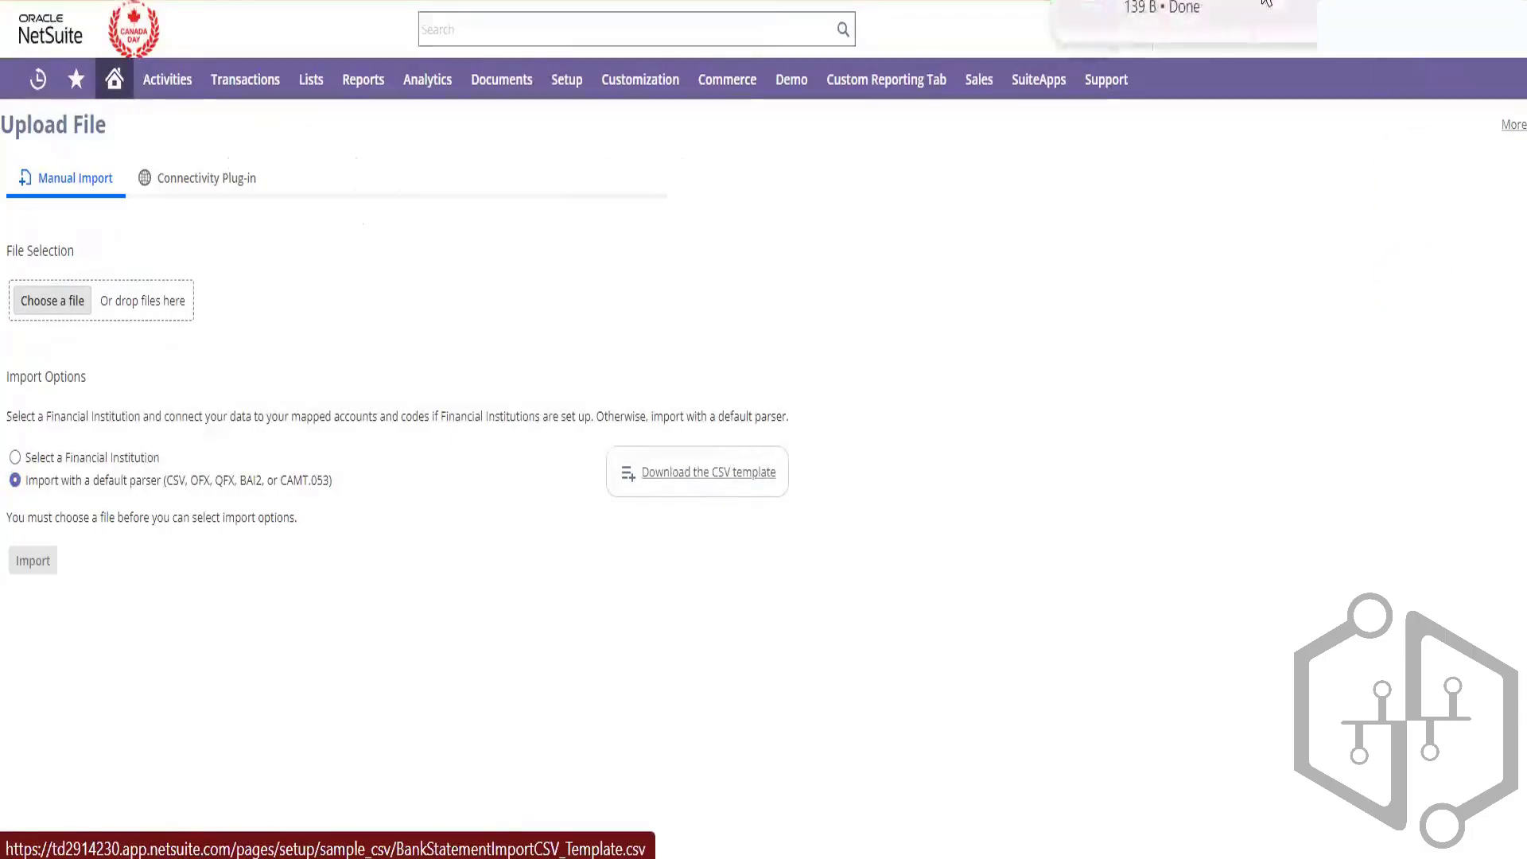
pyautogui.click(1266, 2)
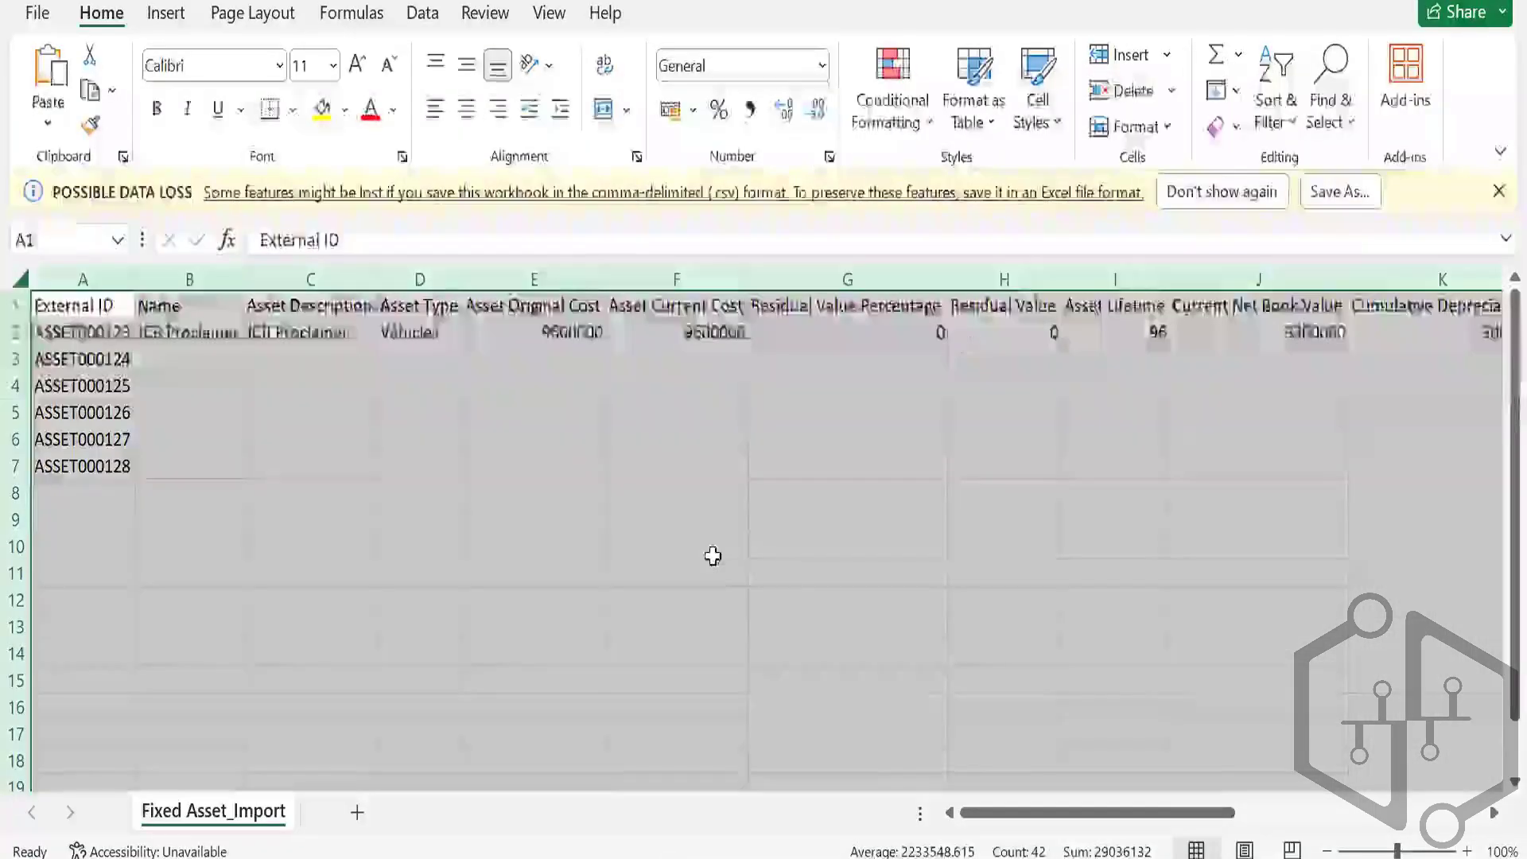
pyautogui.click(710, 550)
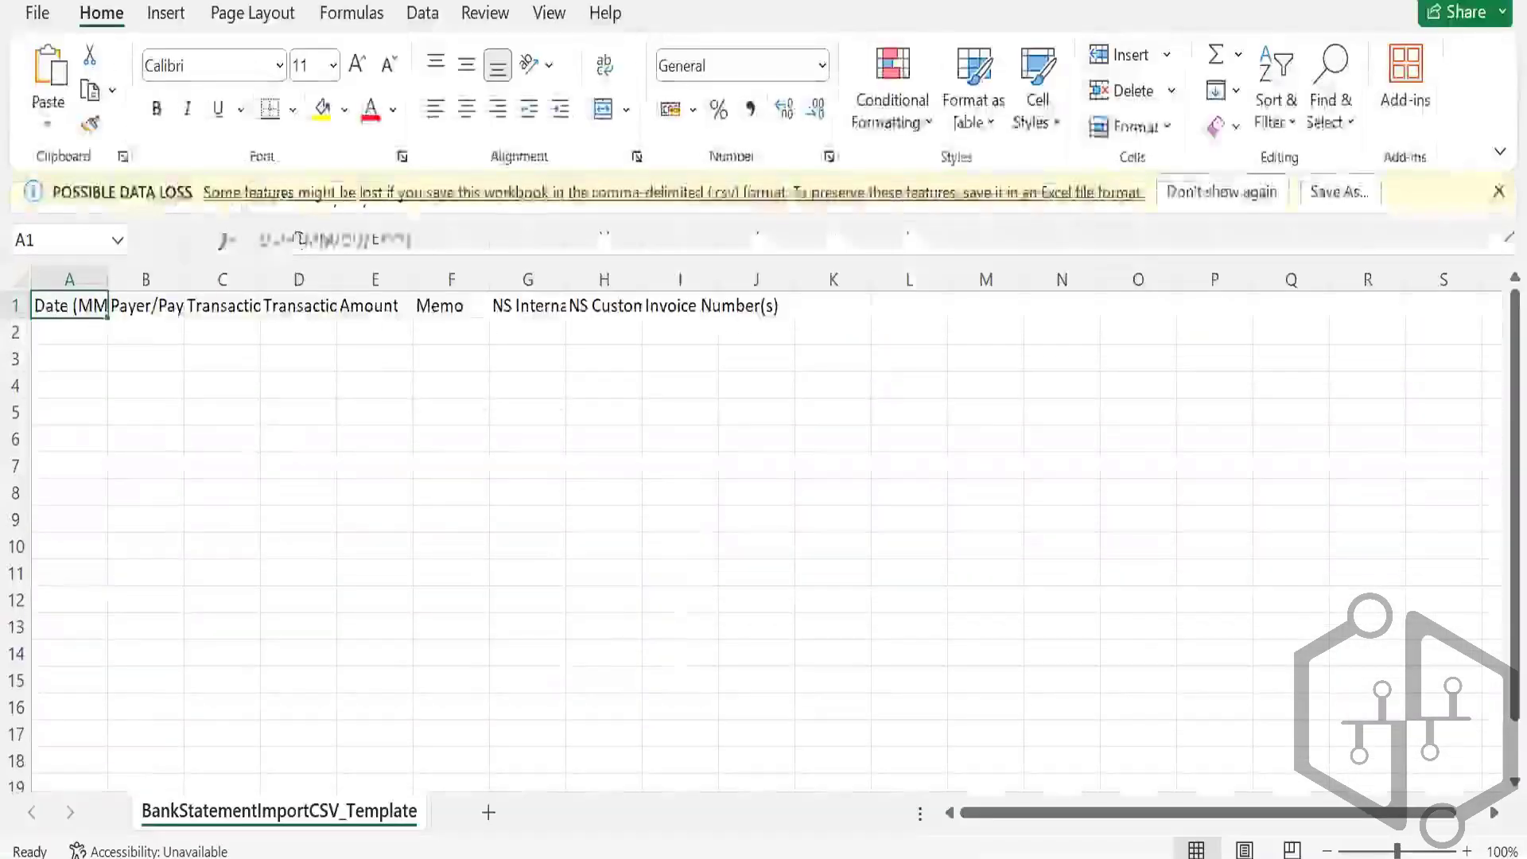
# - Auto-fit all columns of the bank statement import template so every header is fully readable
pyautogui.doubleClick(111, 275)
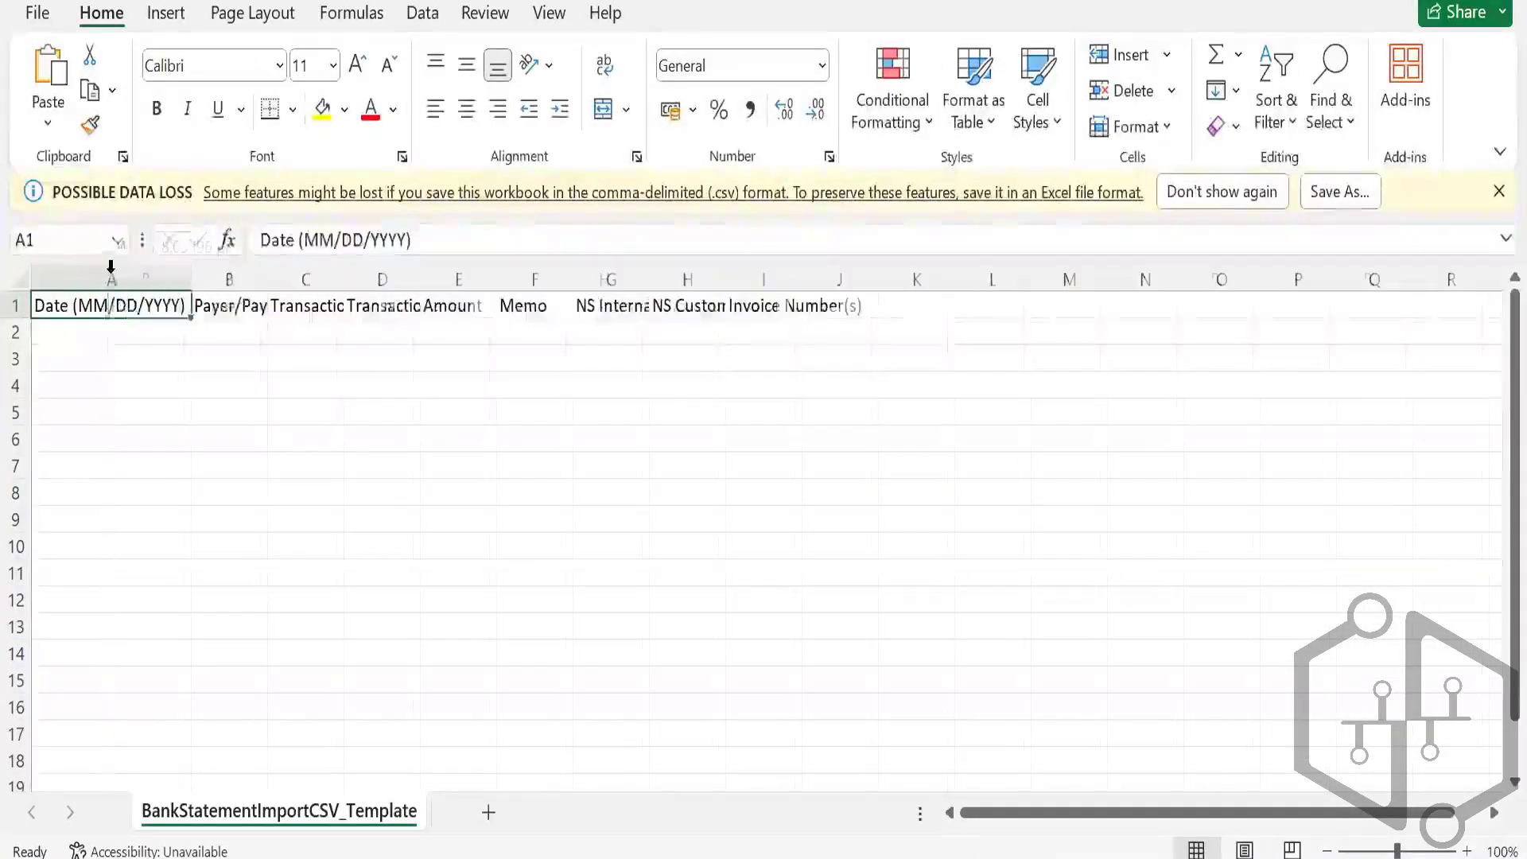
pyautogui.doubleClick(268, 272)
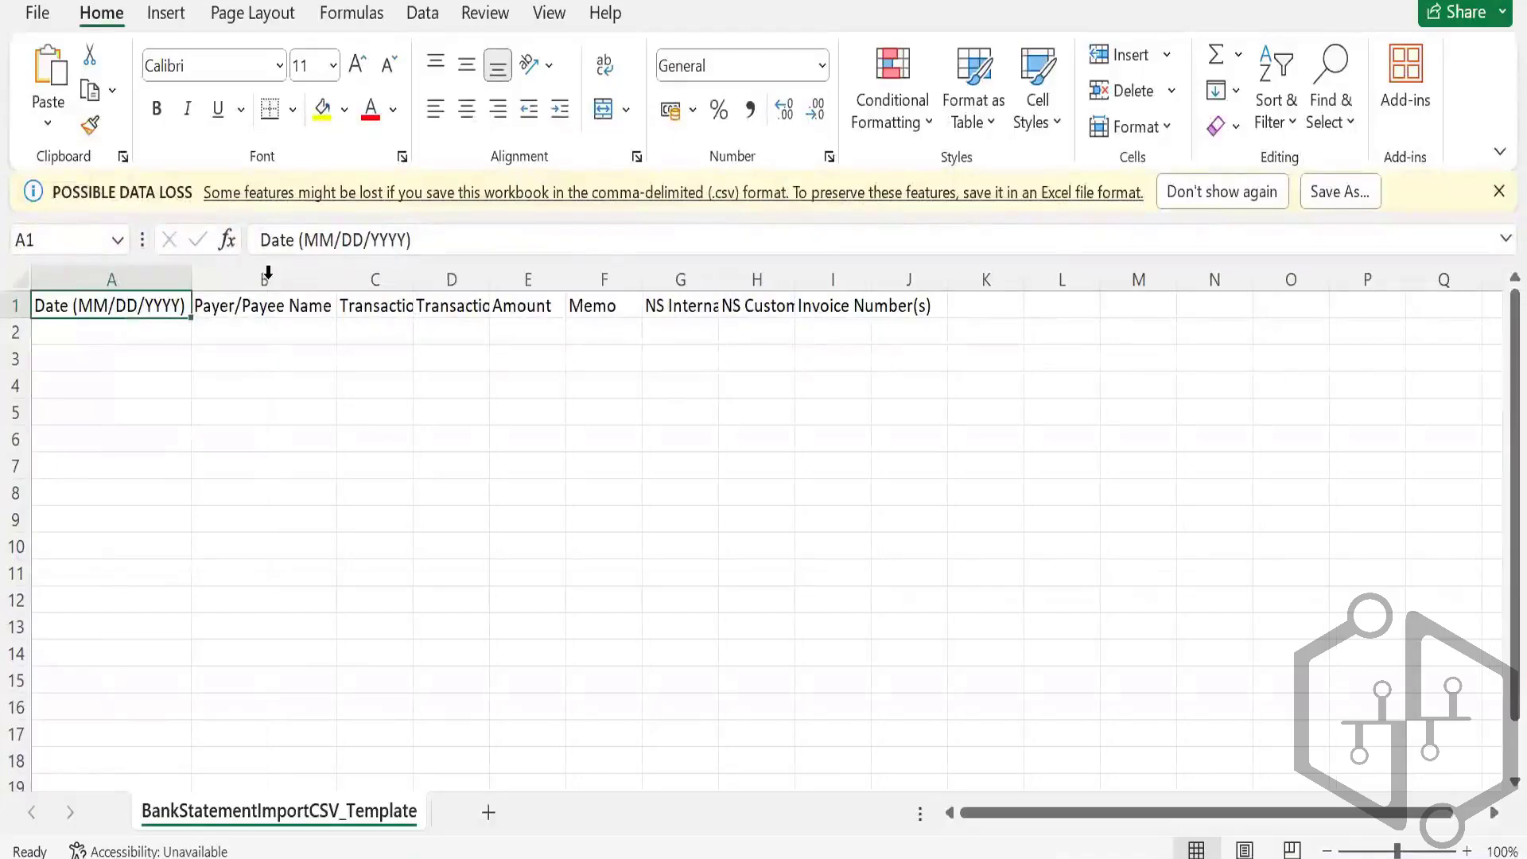
pyautogui.click(21, 282)
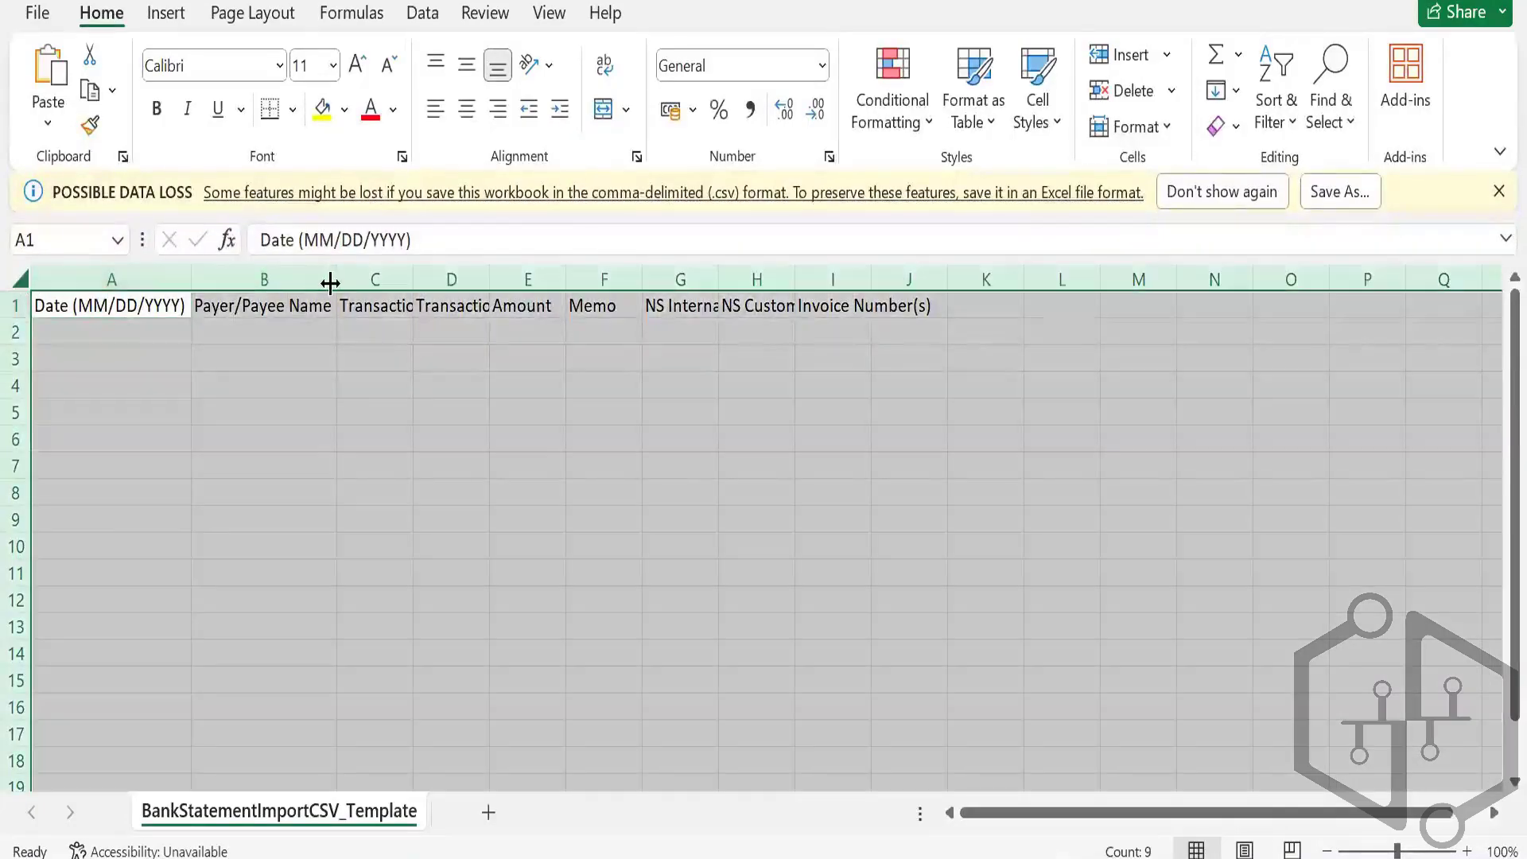
pyautogui.doubleClick(330, 282)
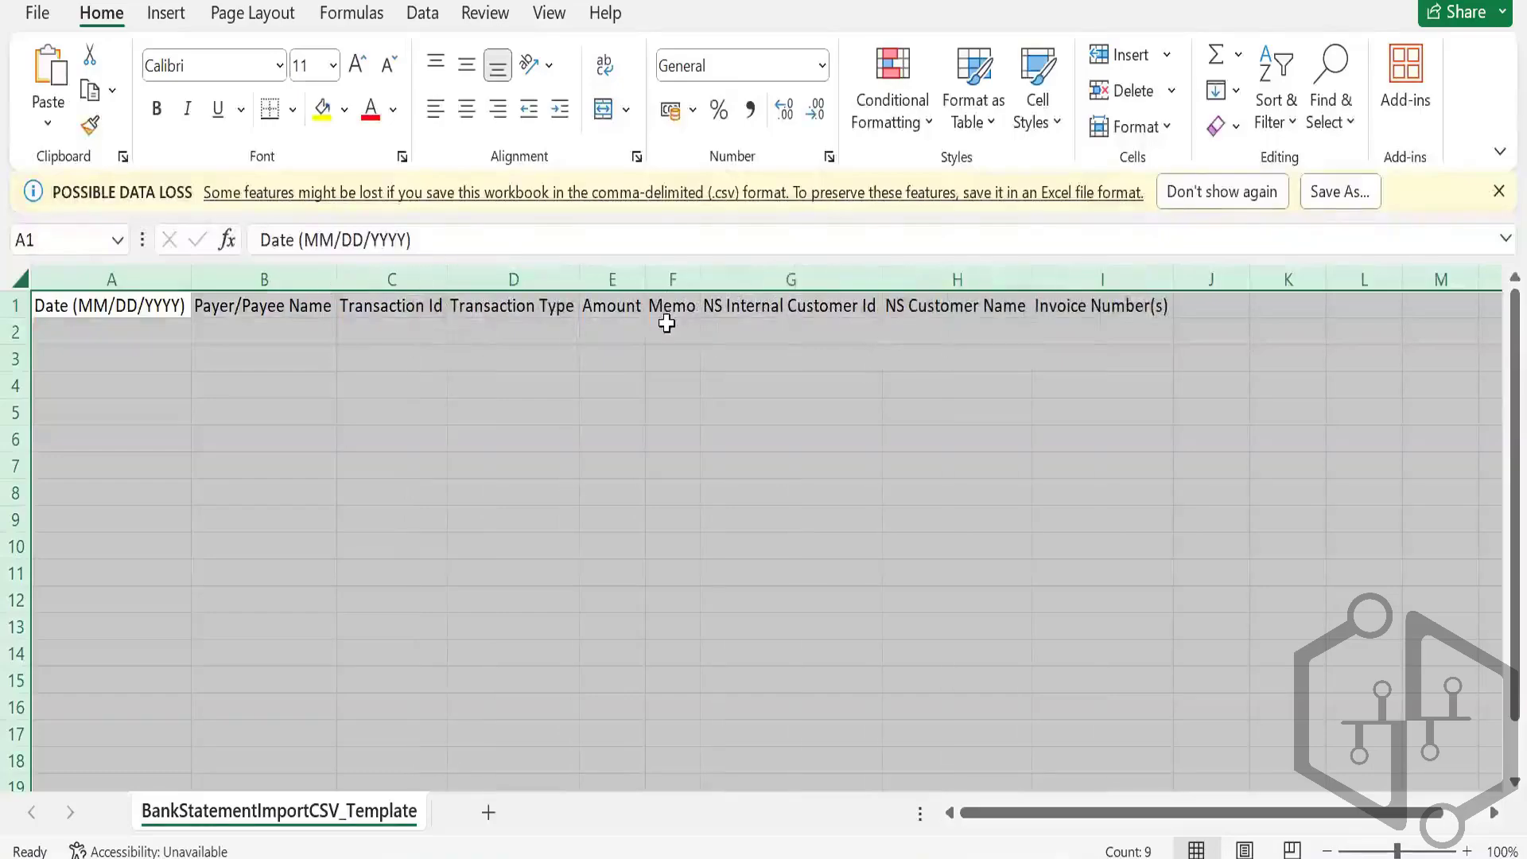
pyautogui.click(667, 323)
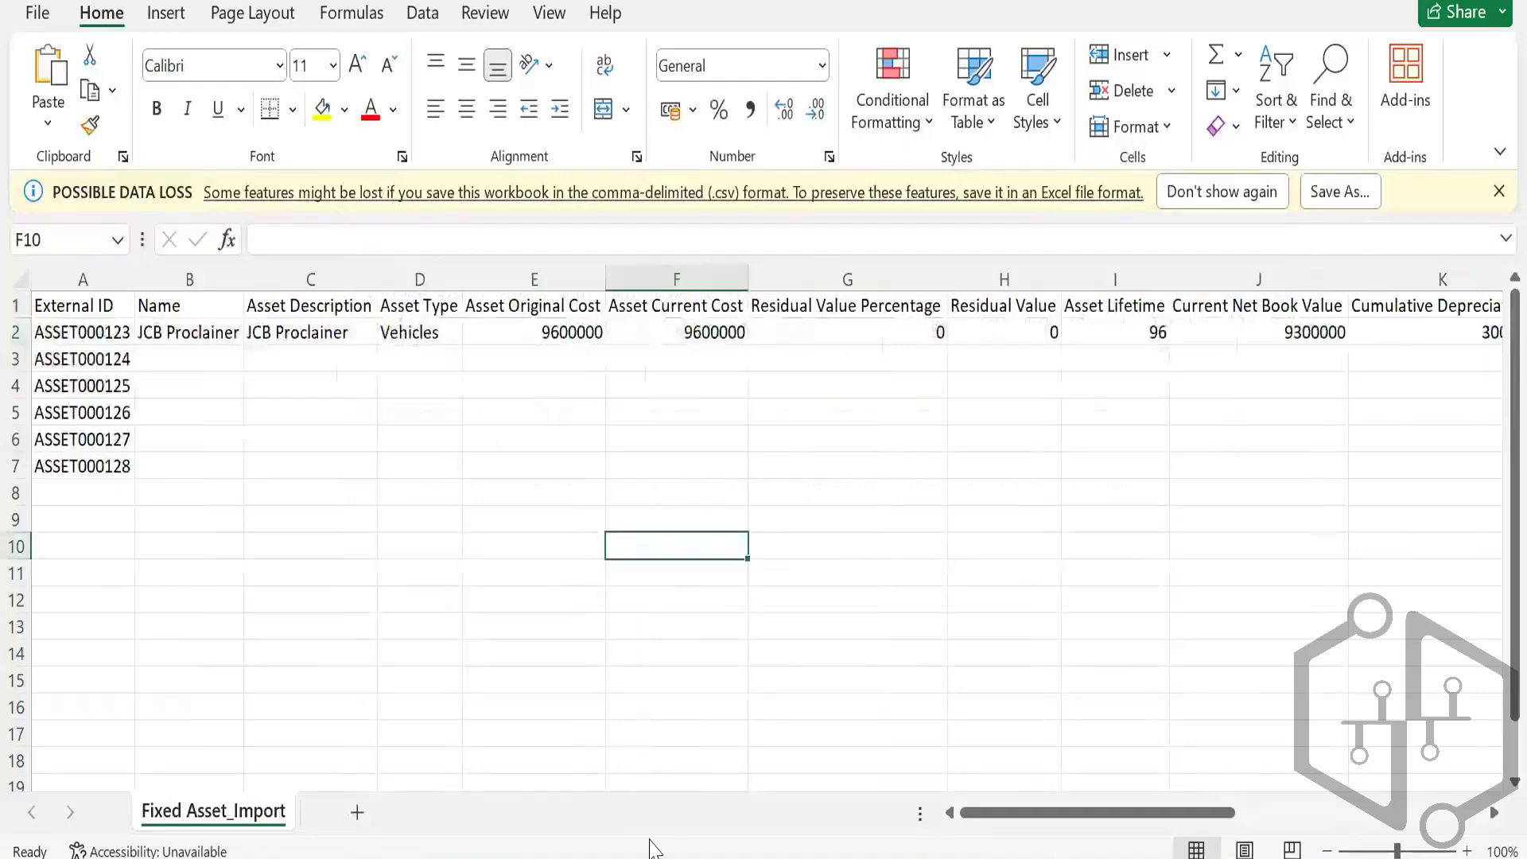
# - Return to Match Bank Data in NetSuite, select account 109 Not Receivable-Current A/c, and show its transactions to be matched
pyautogui.click(675, 799)
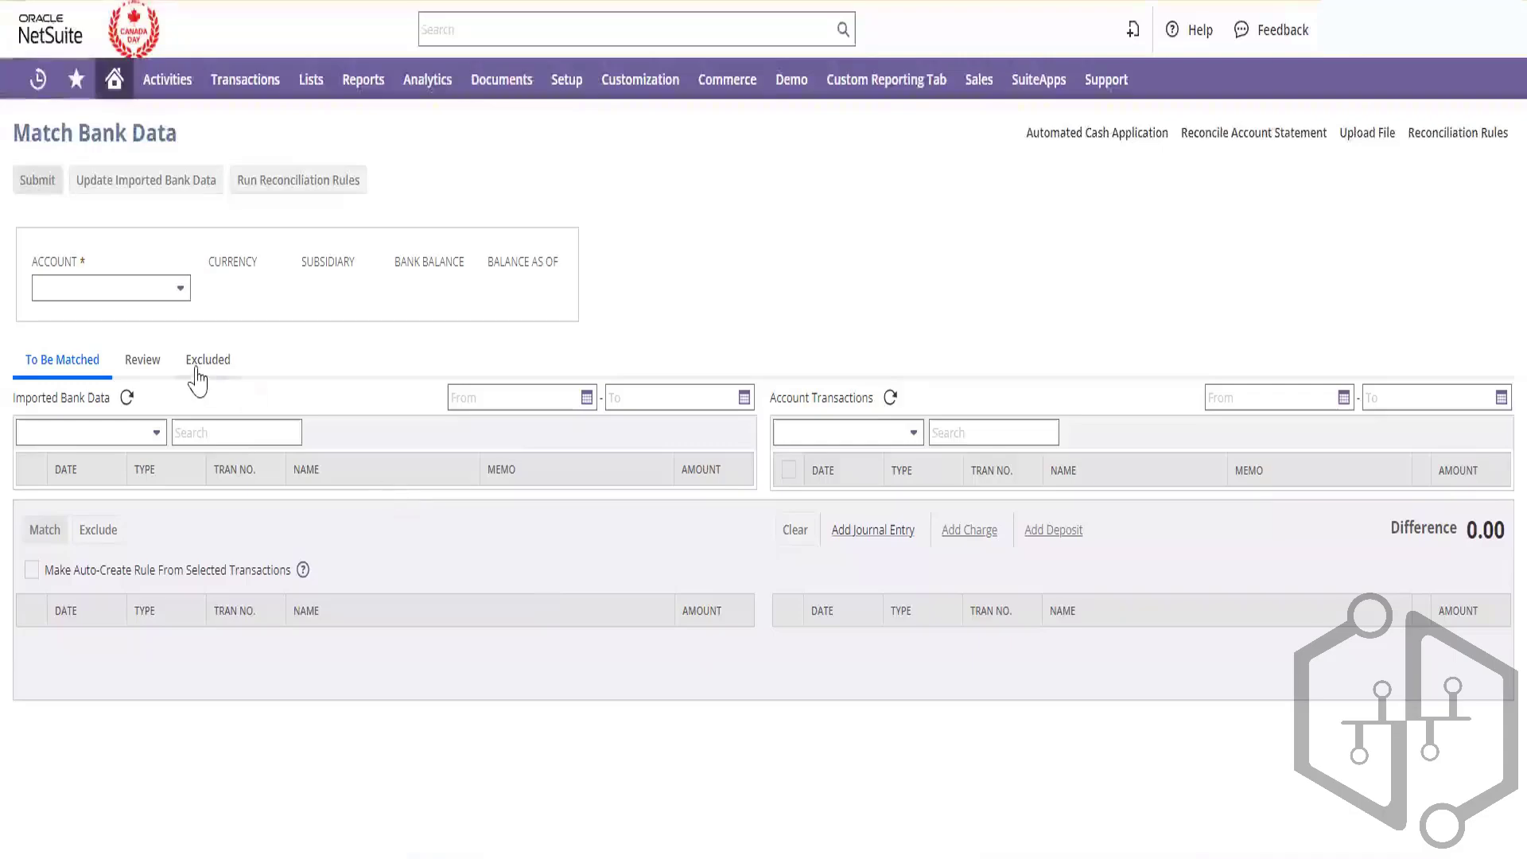
pyautogui.click(149, 362)
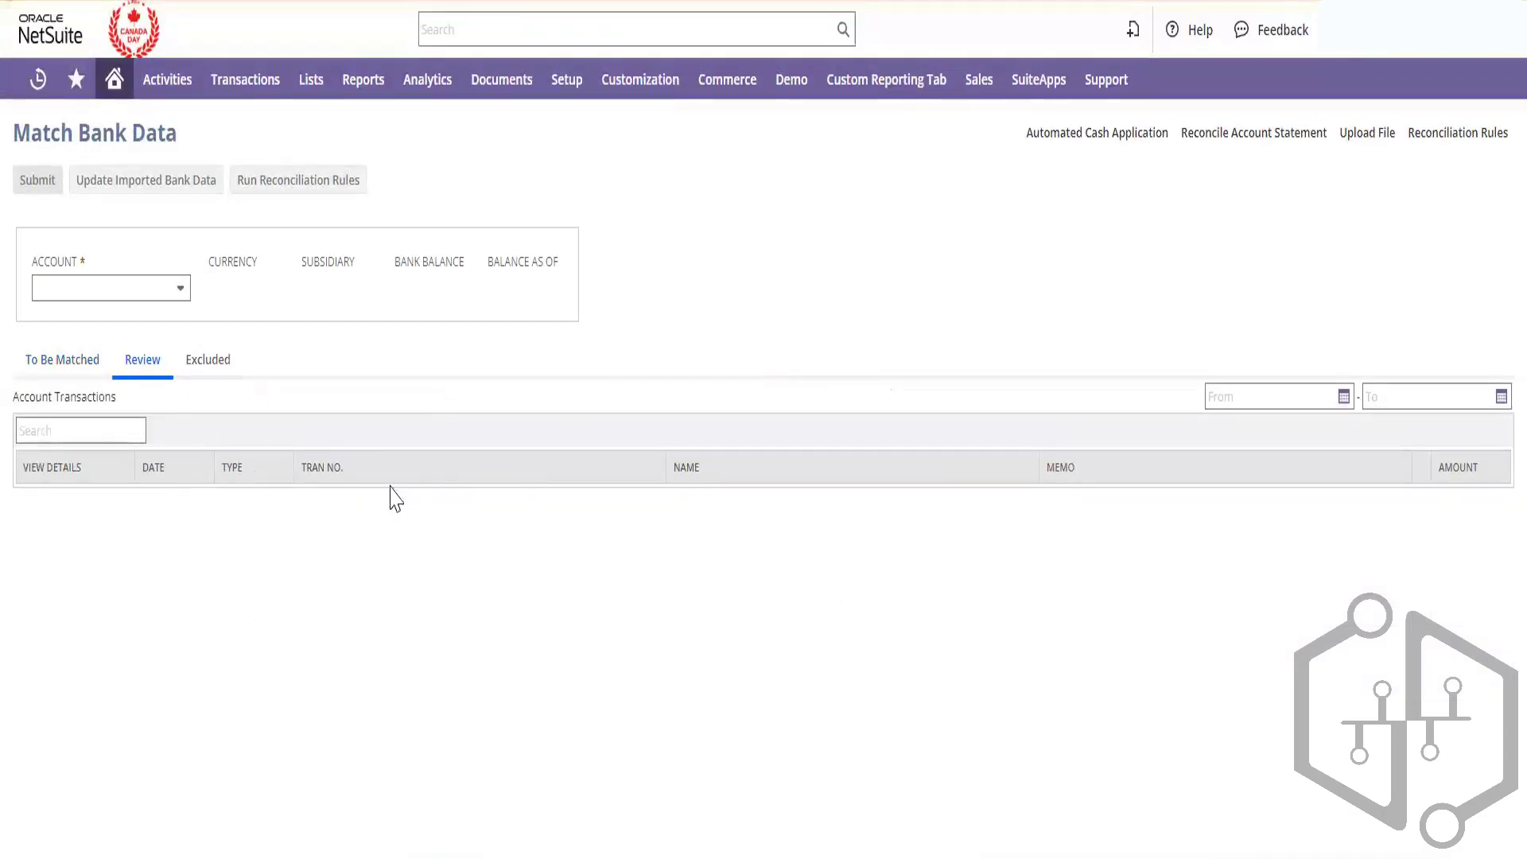
pyautogui.click(155, 296)
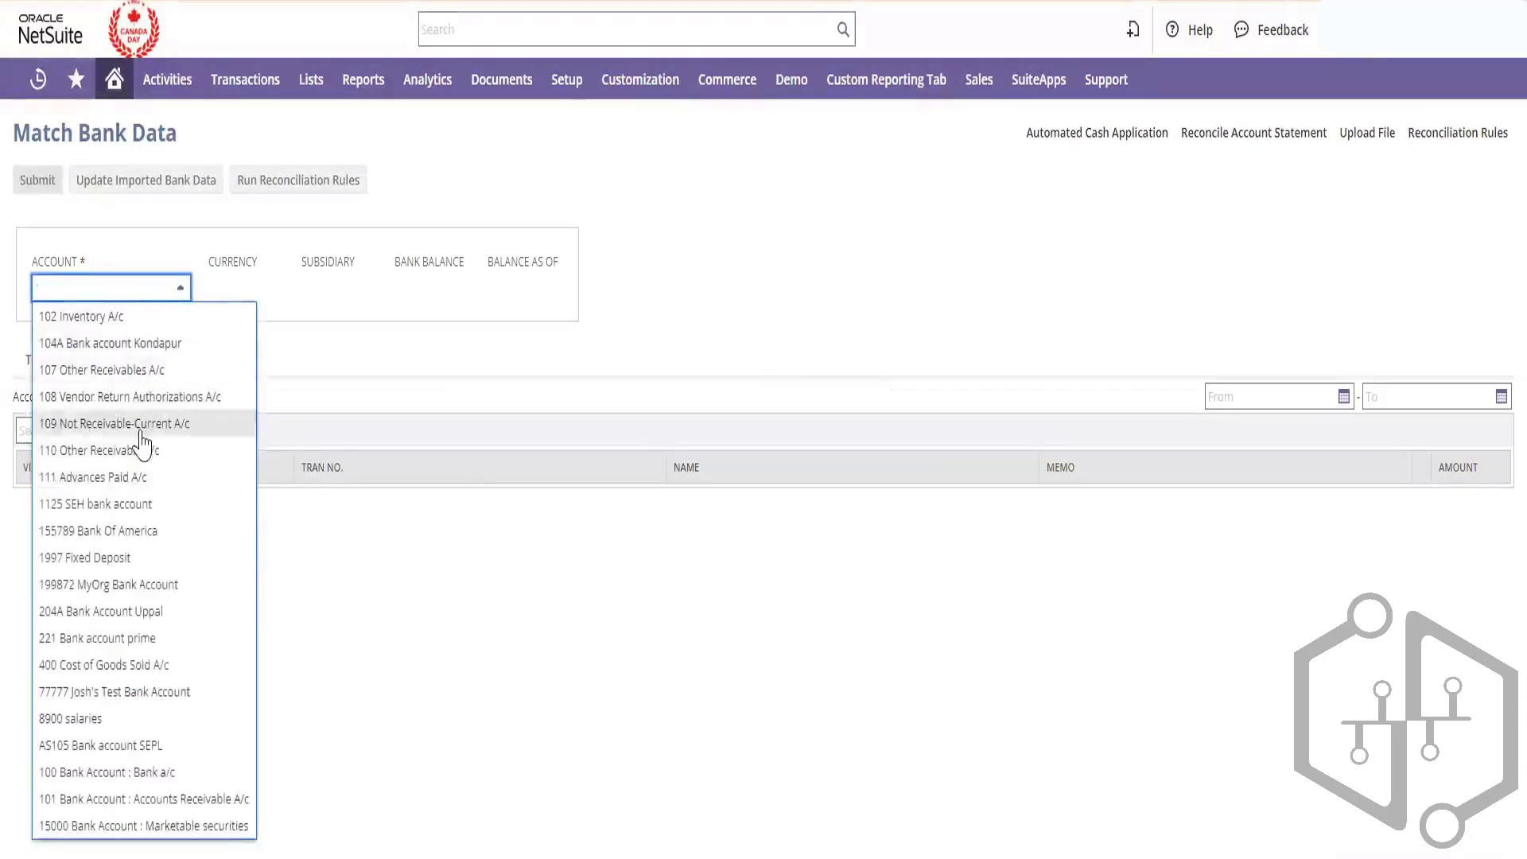
pyautogui.click(142, 425)
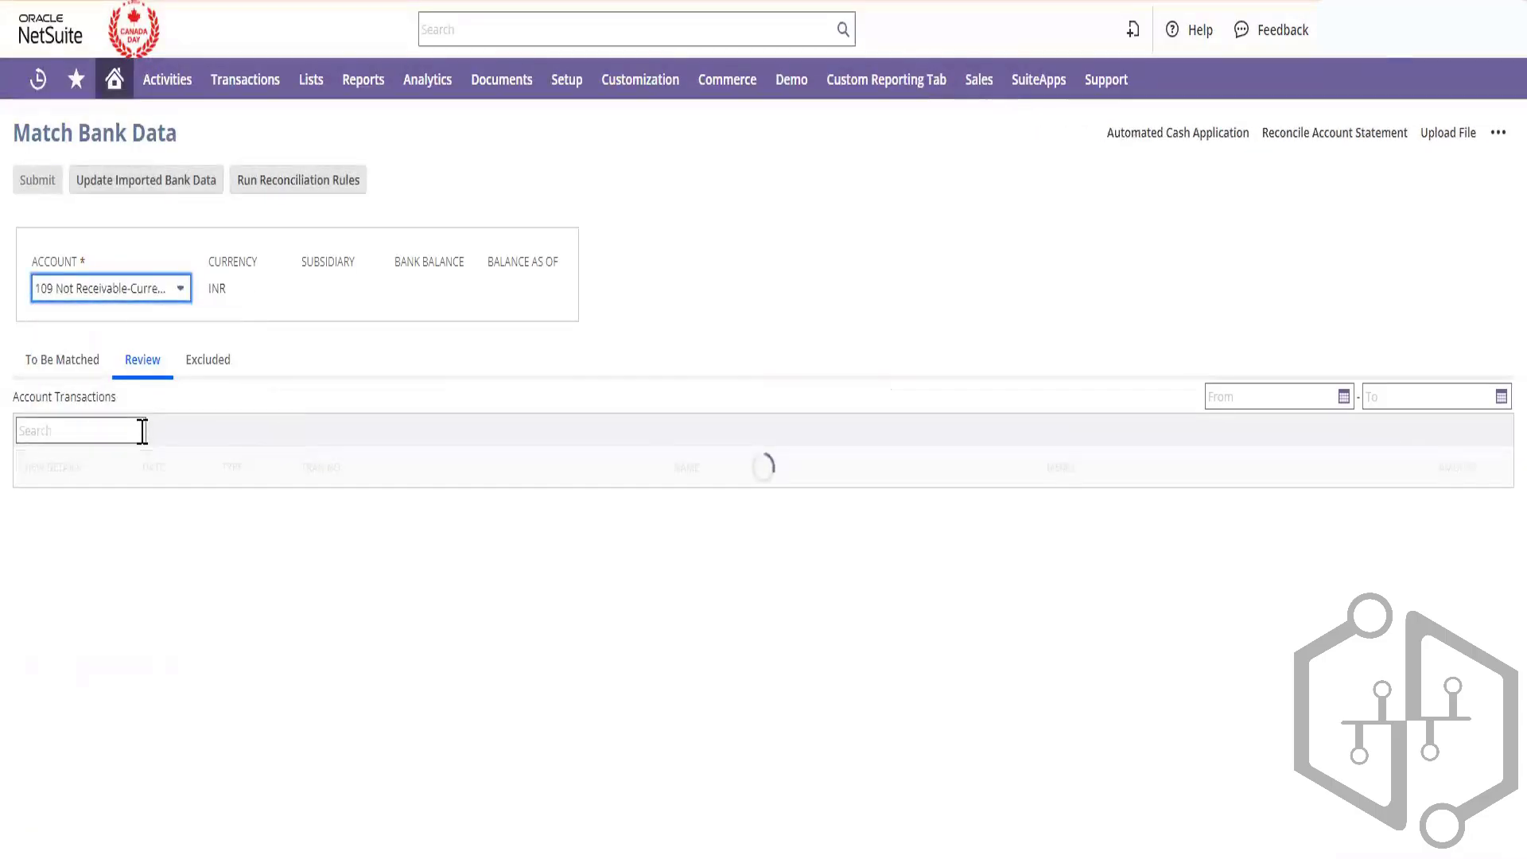
pyautogui.click(76, 368)
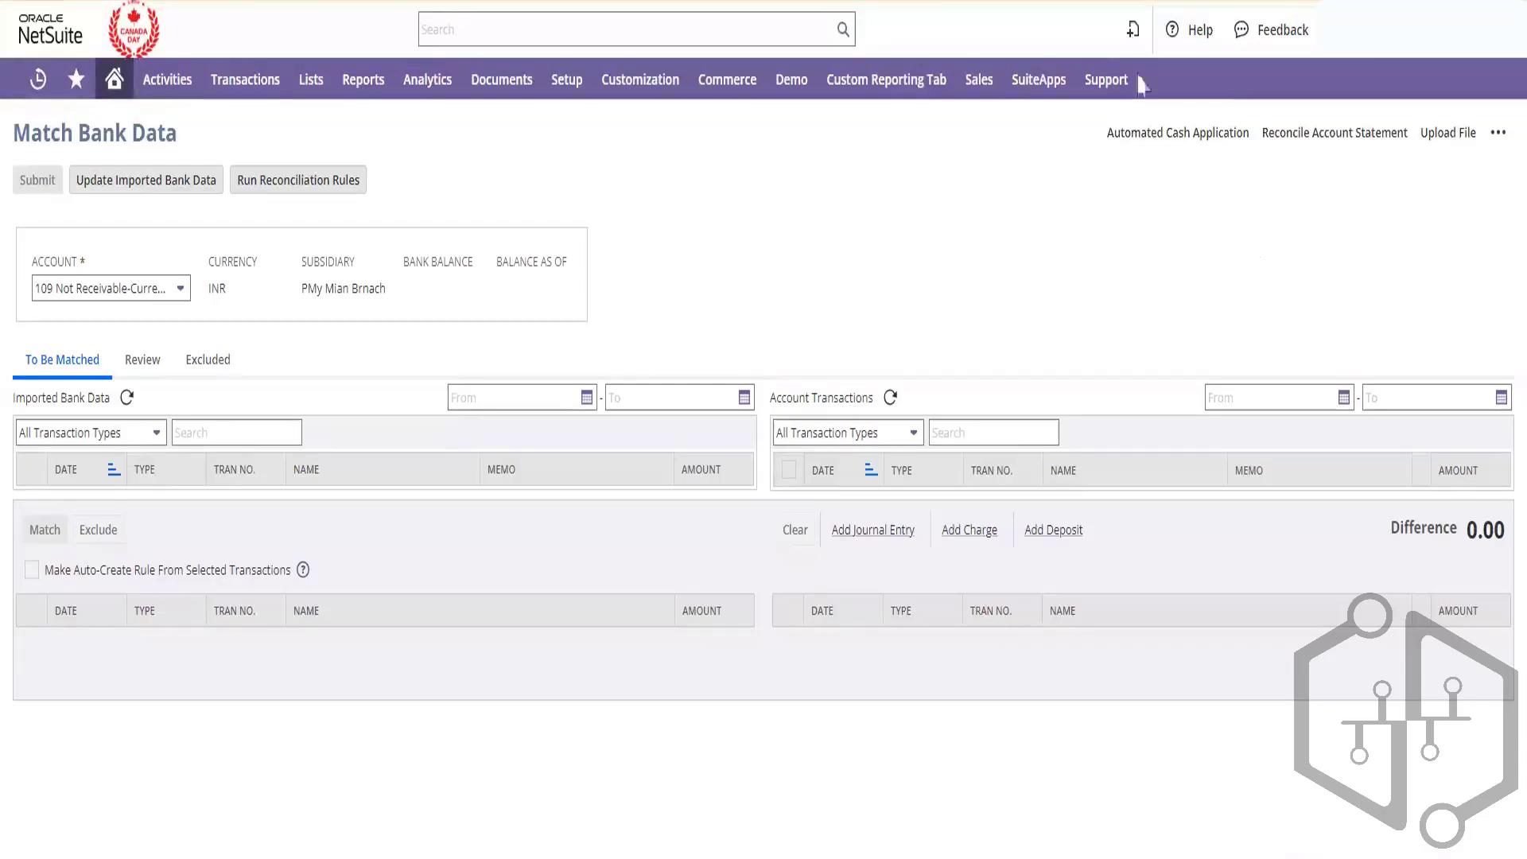
# - Open the SuiteBundler Search & Install Bundles page in a new browser tab and switch to it
pyautogui.moveTo(664, 78)
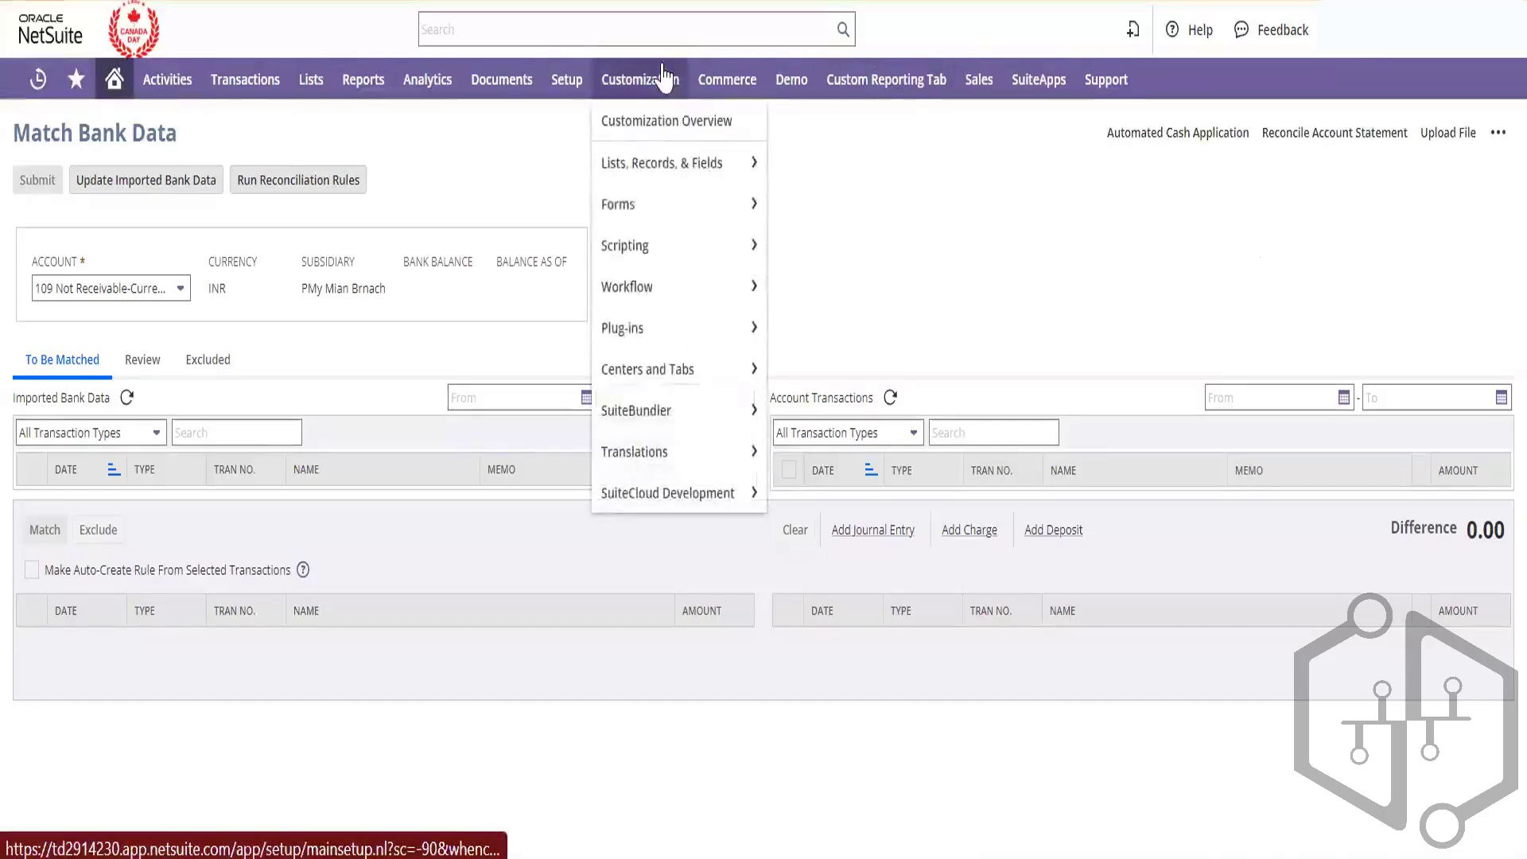
pyautogui.moveTo(674, 433)
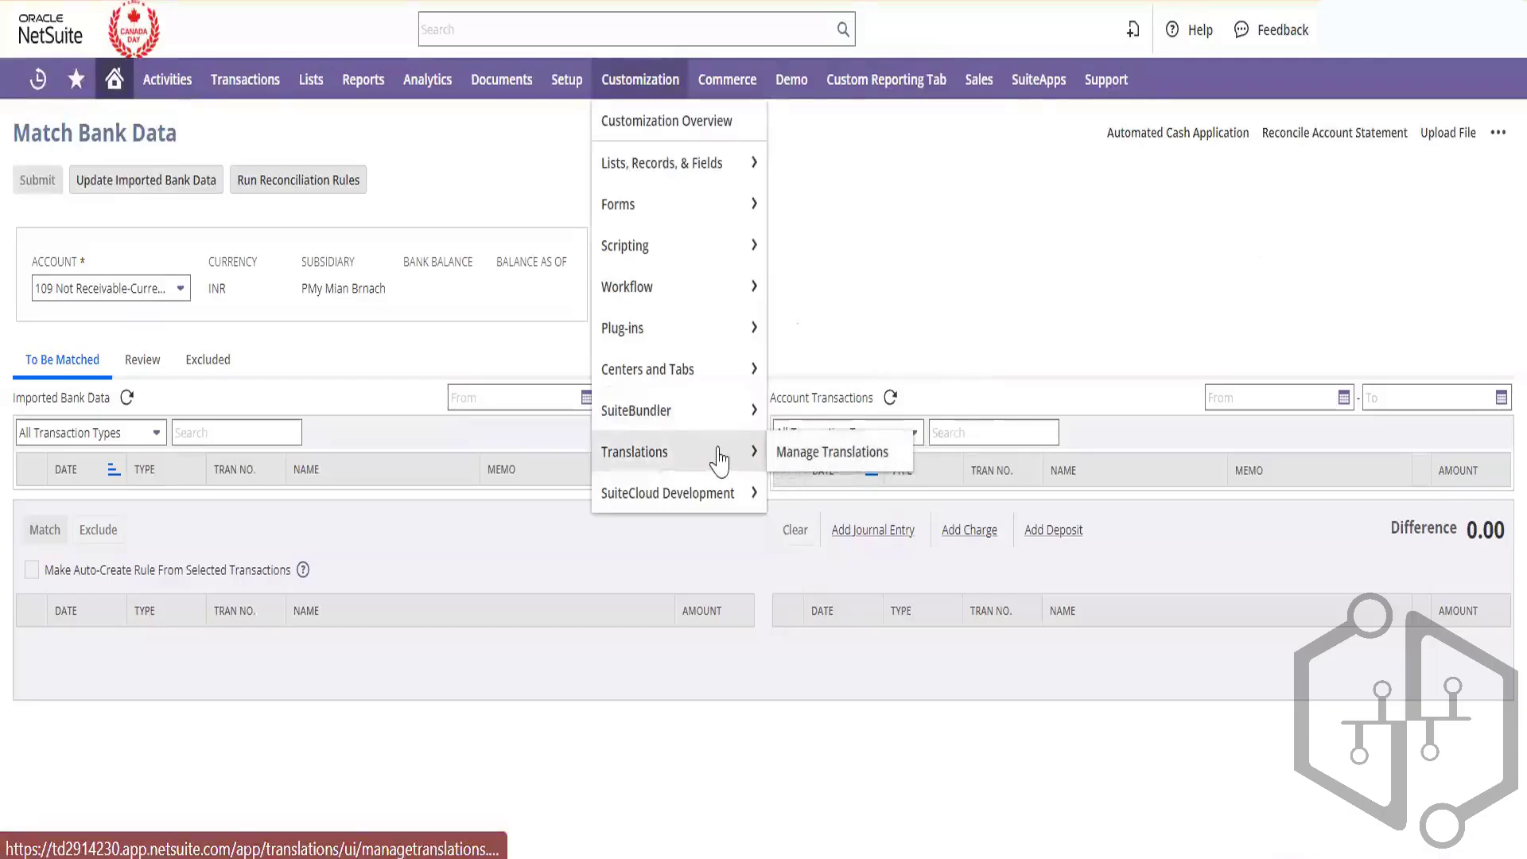
pyautogui.moveTo(716, 410)
pyautogui.rightClick(831, 465)
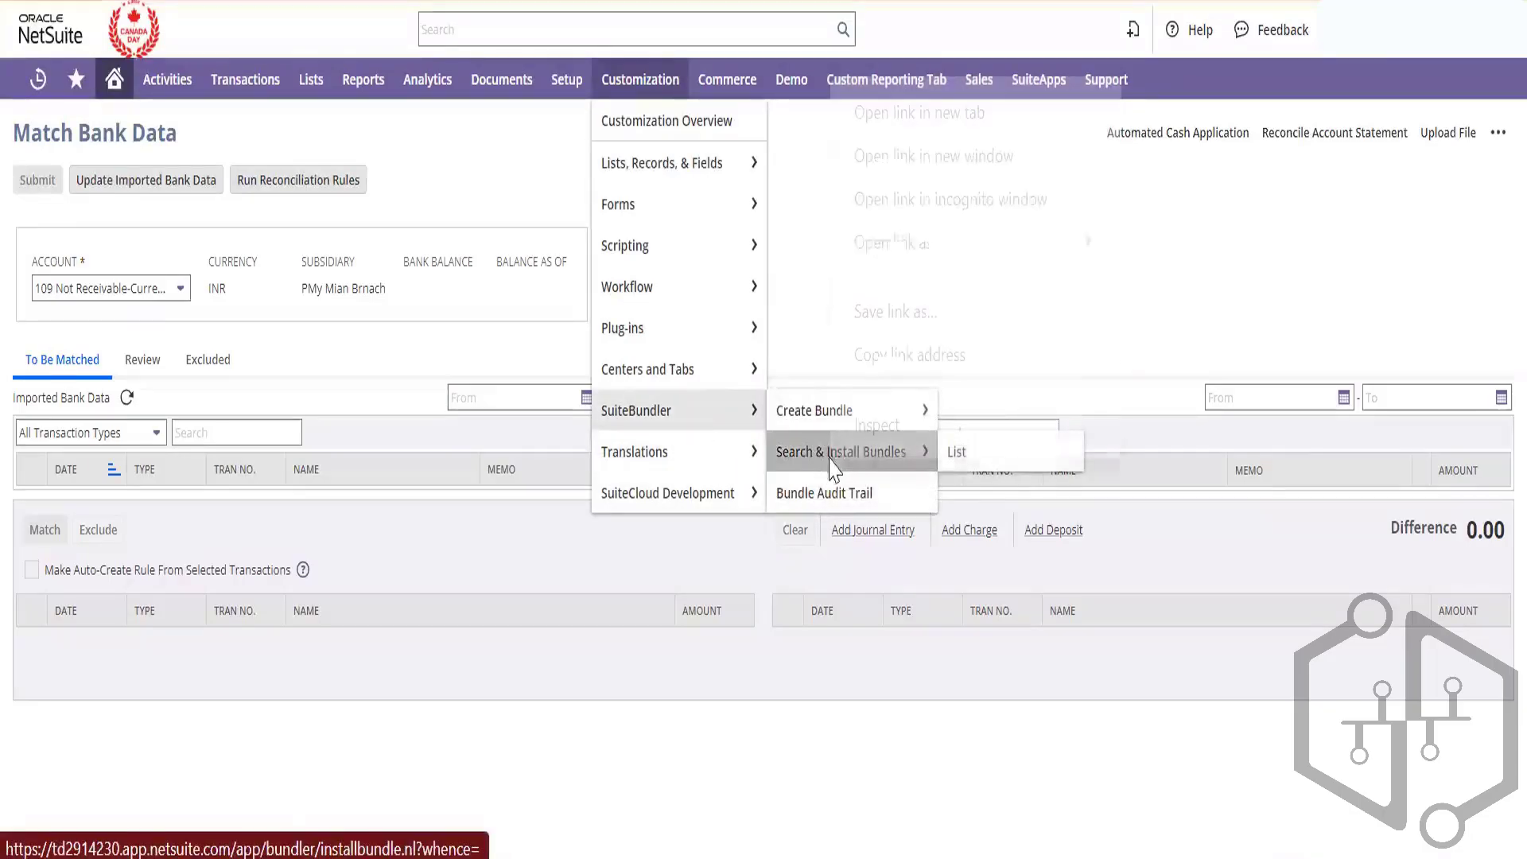
pyautogui.click(970, 134)
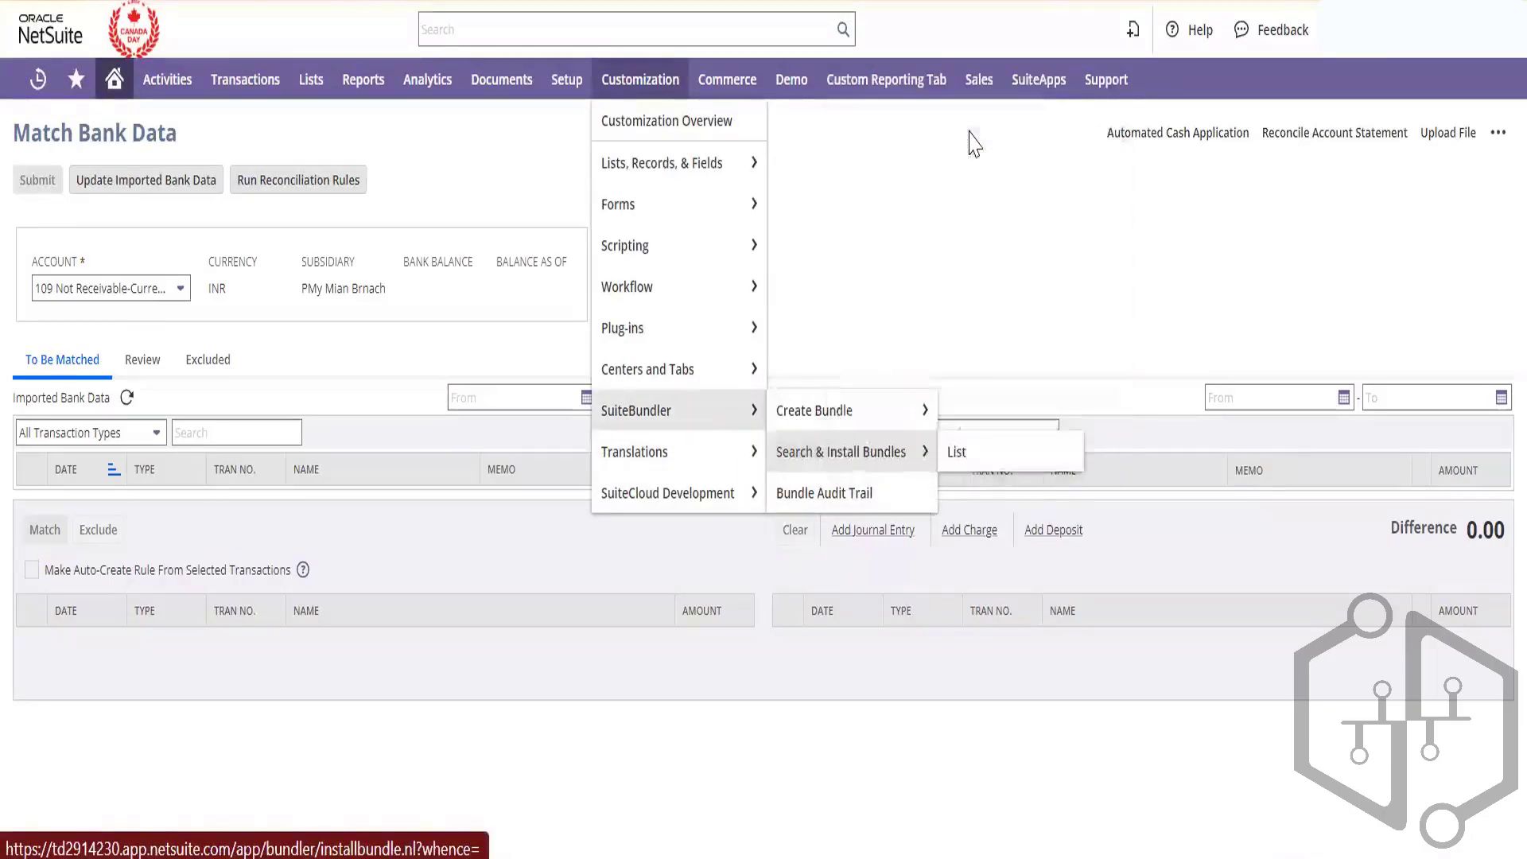
pyautogui.hotkey('ctrl', 'Tab')
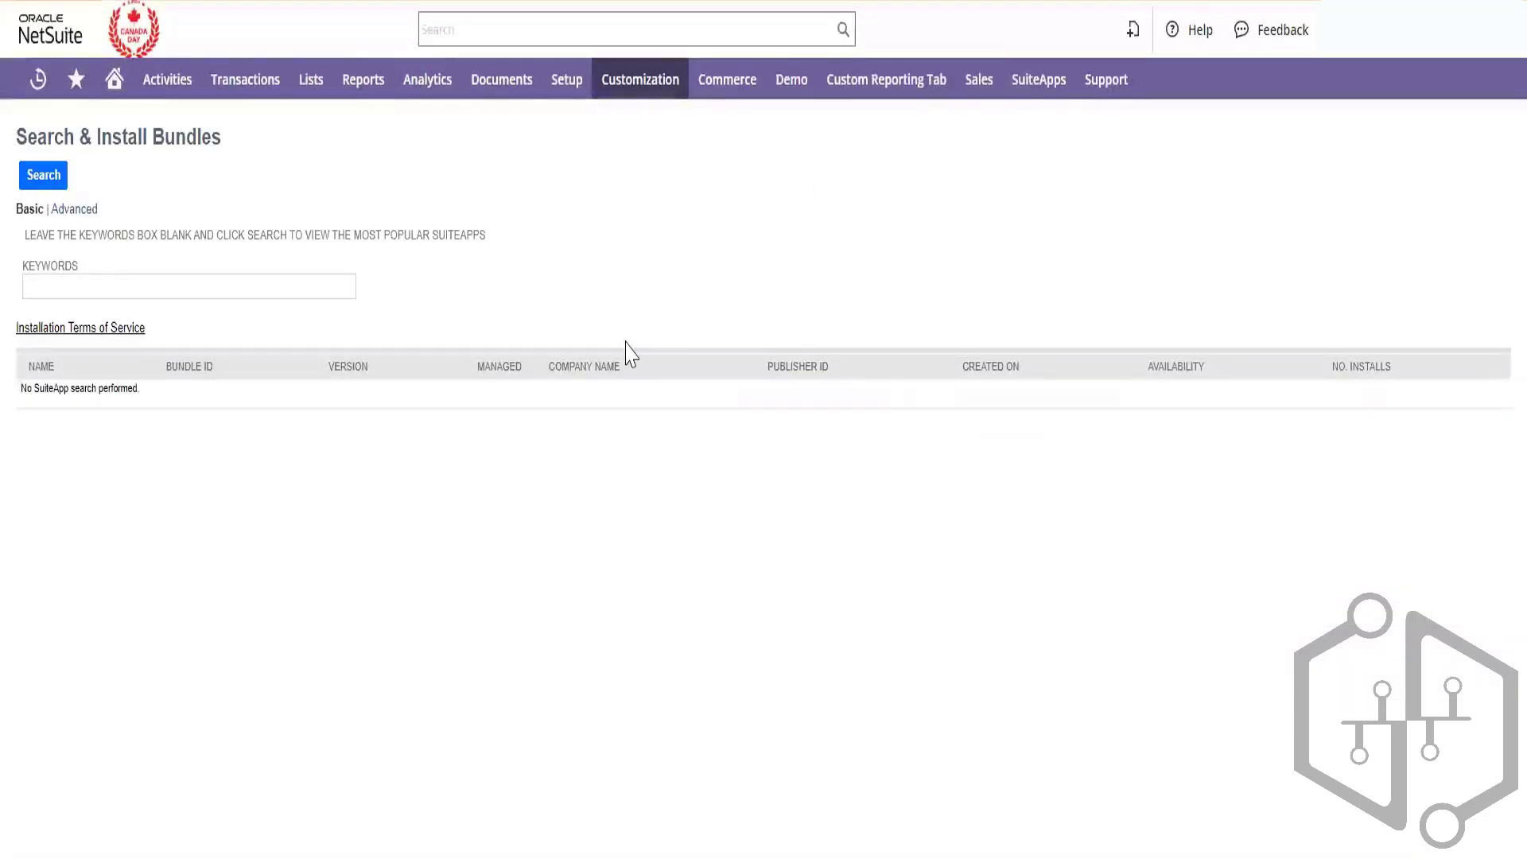
# - Search the installable bundles for the keywords "bank feeds"
pyautogui.click(289, 291)
pyautogui.write('bank')
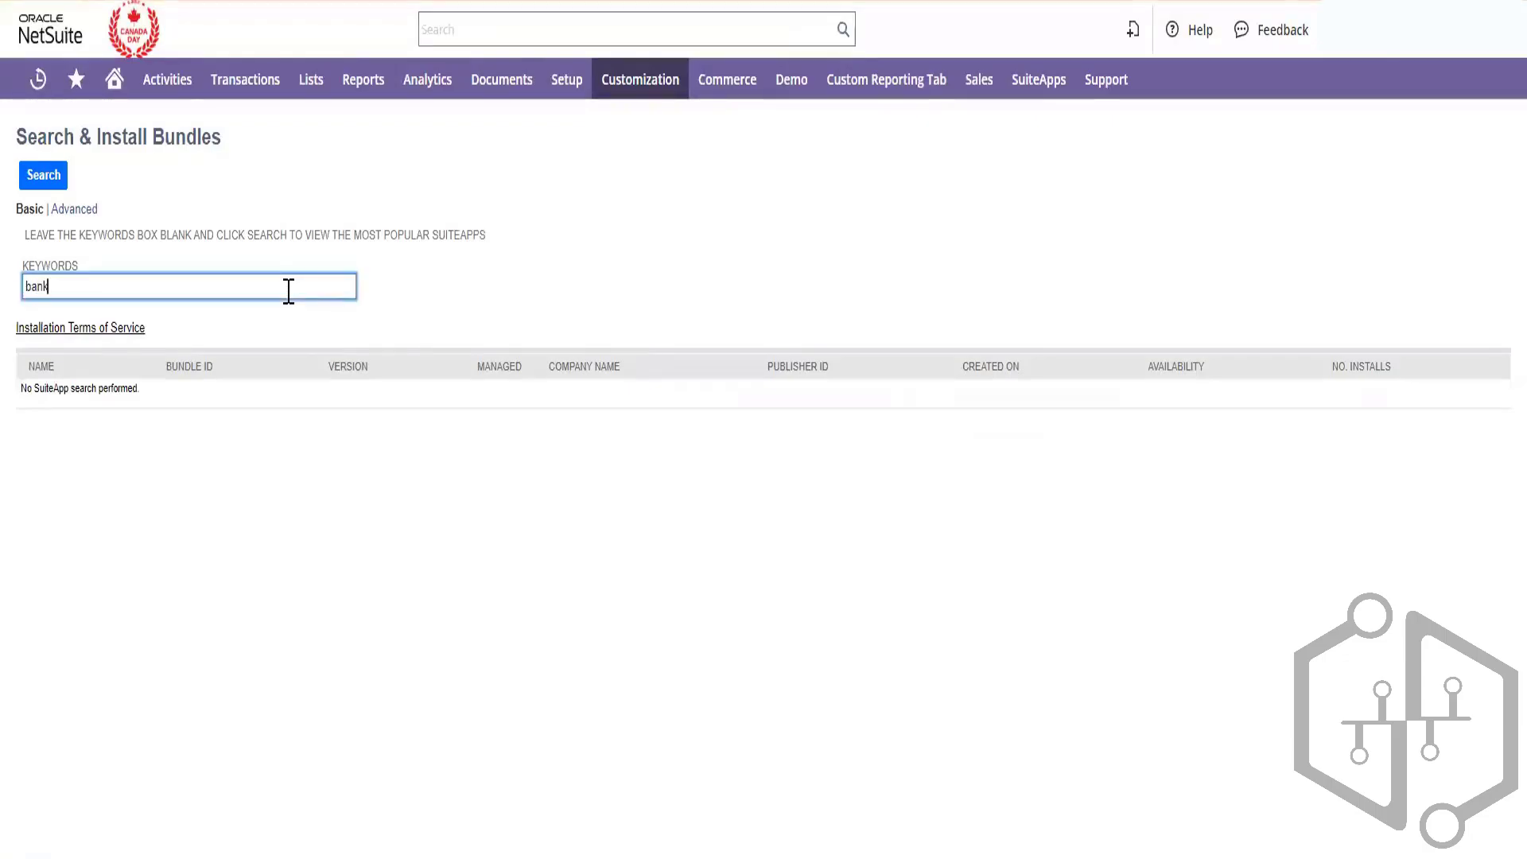
pyautogui.write(' feeds')
pyautogui.click(48, 180)
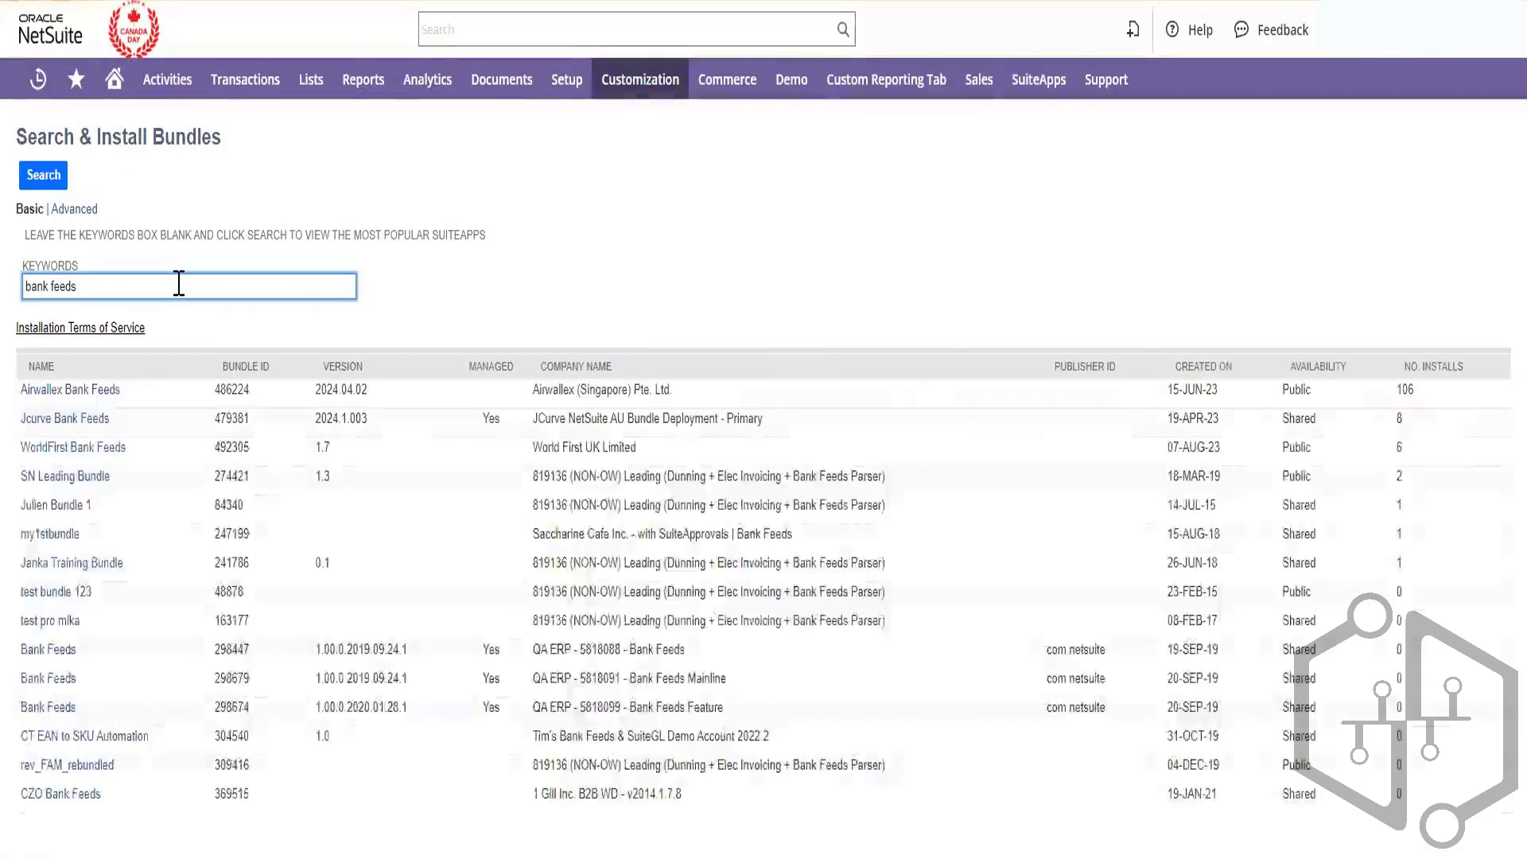
# - Open the SuiteApp Marketplace from SuiteCloud Development in a new browser tab
pyautogui.moveTo(645, 86)
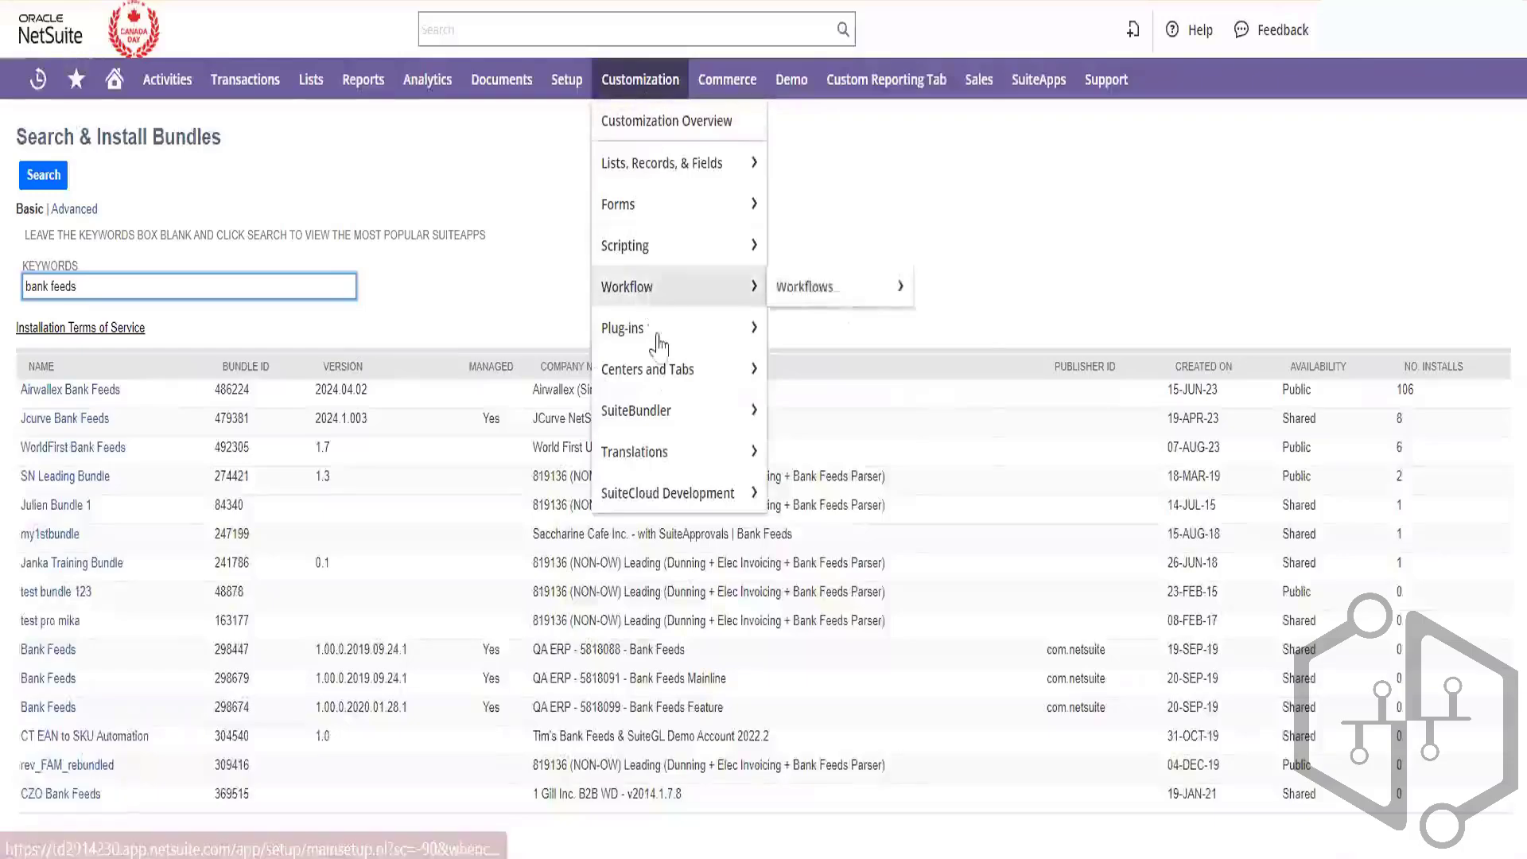
pyautogui.moveTo(677, 409)
pyautogui.moveTo(829, 429)
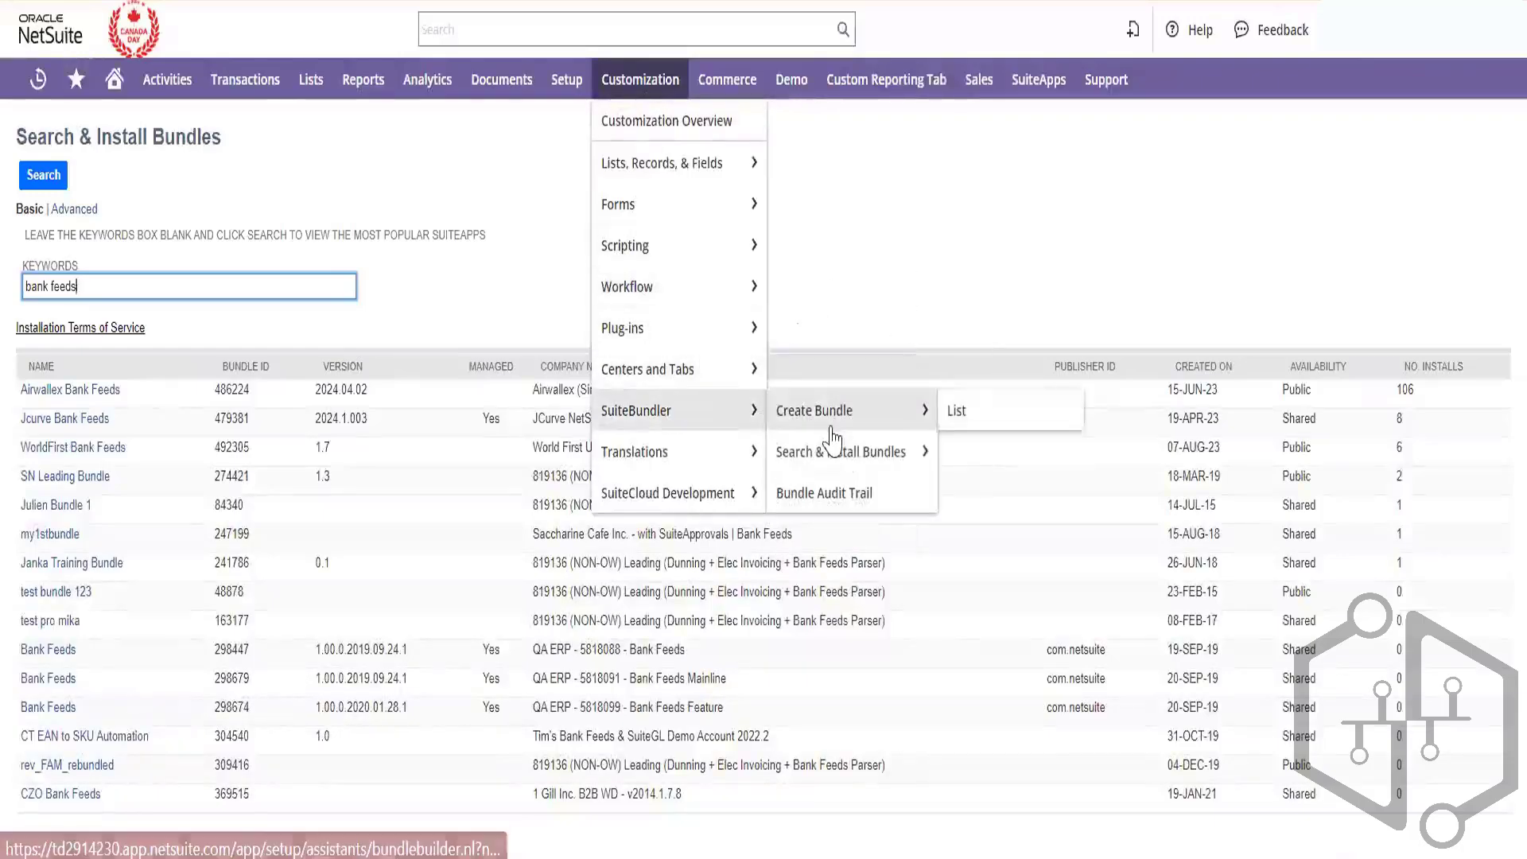
pyautogui.moveTo(743, 495)
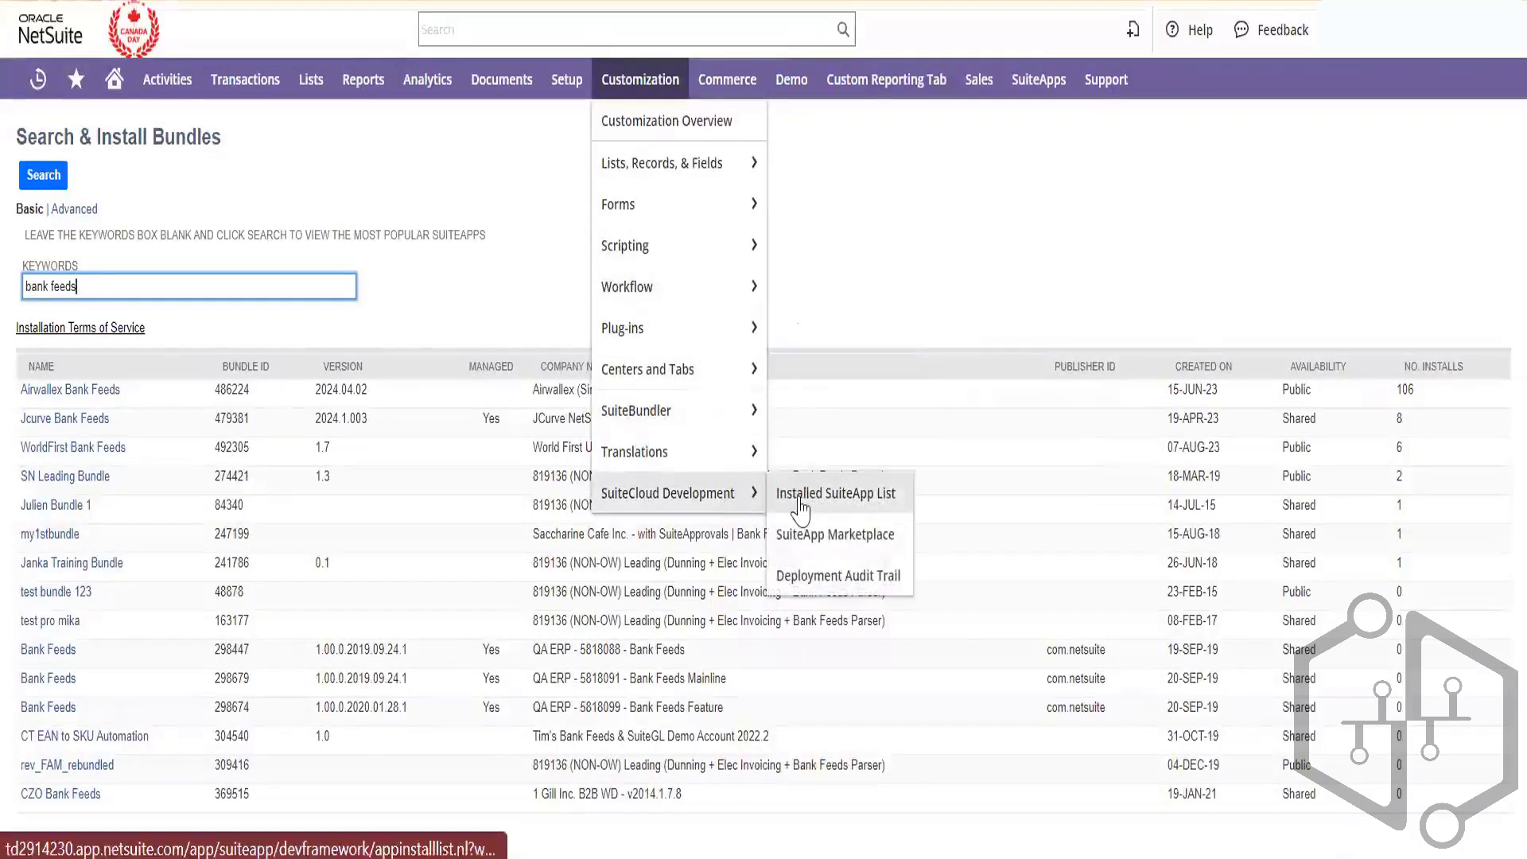
pyautogui.rightClick(824, 536)
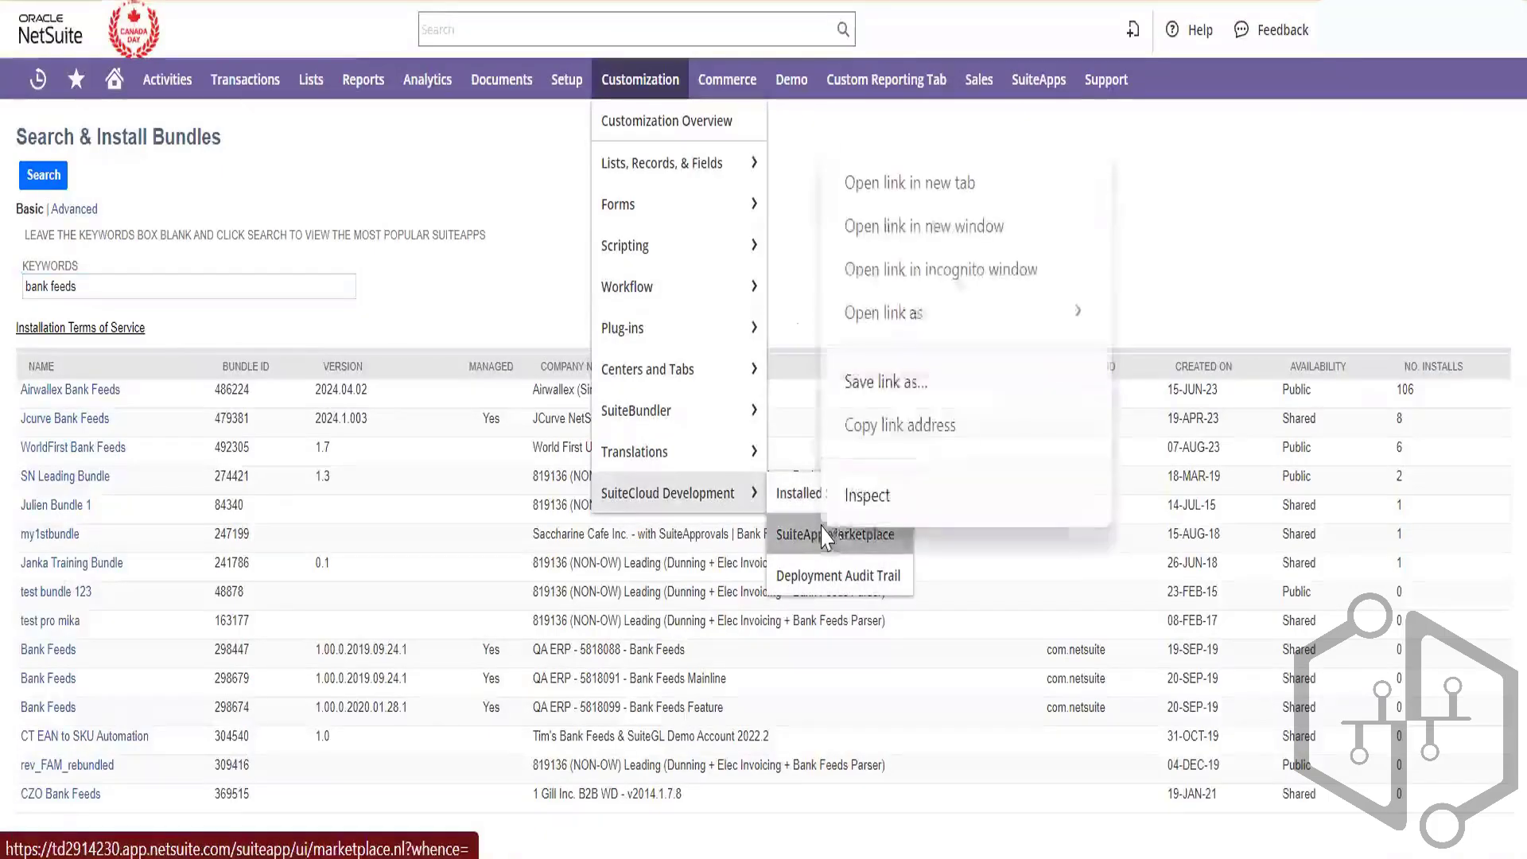
pyautogui.click(940, 187)
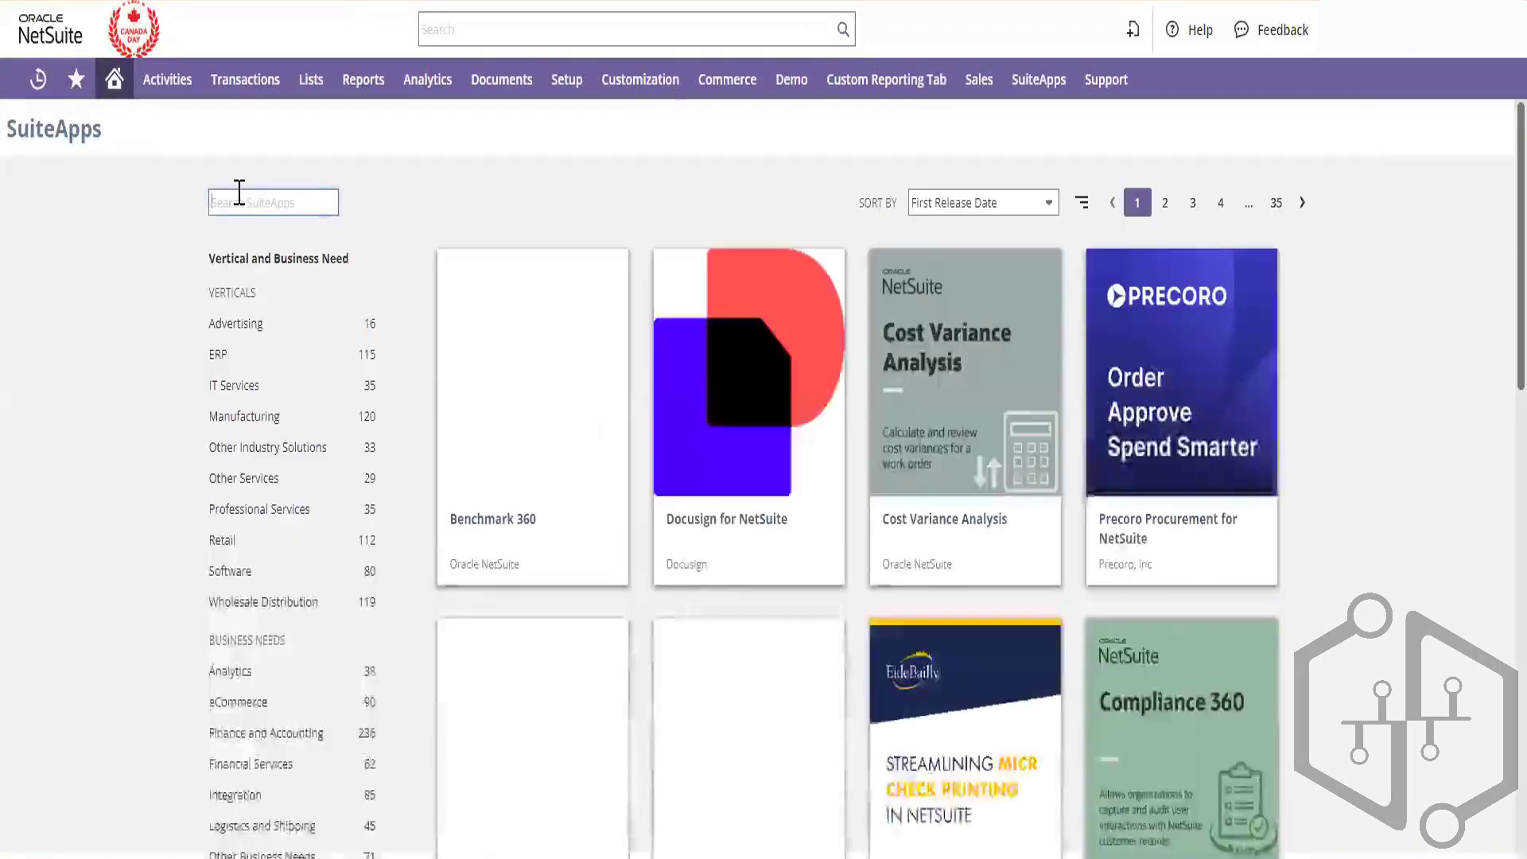
# - Search the SuiteApp Marketplace for "bank feeds"
pyautogui.click(239, 192)
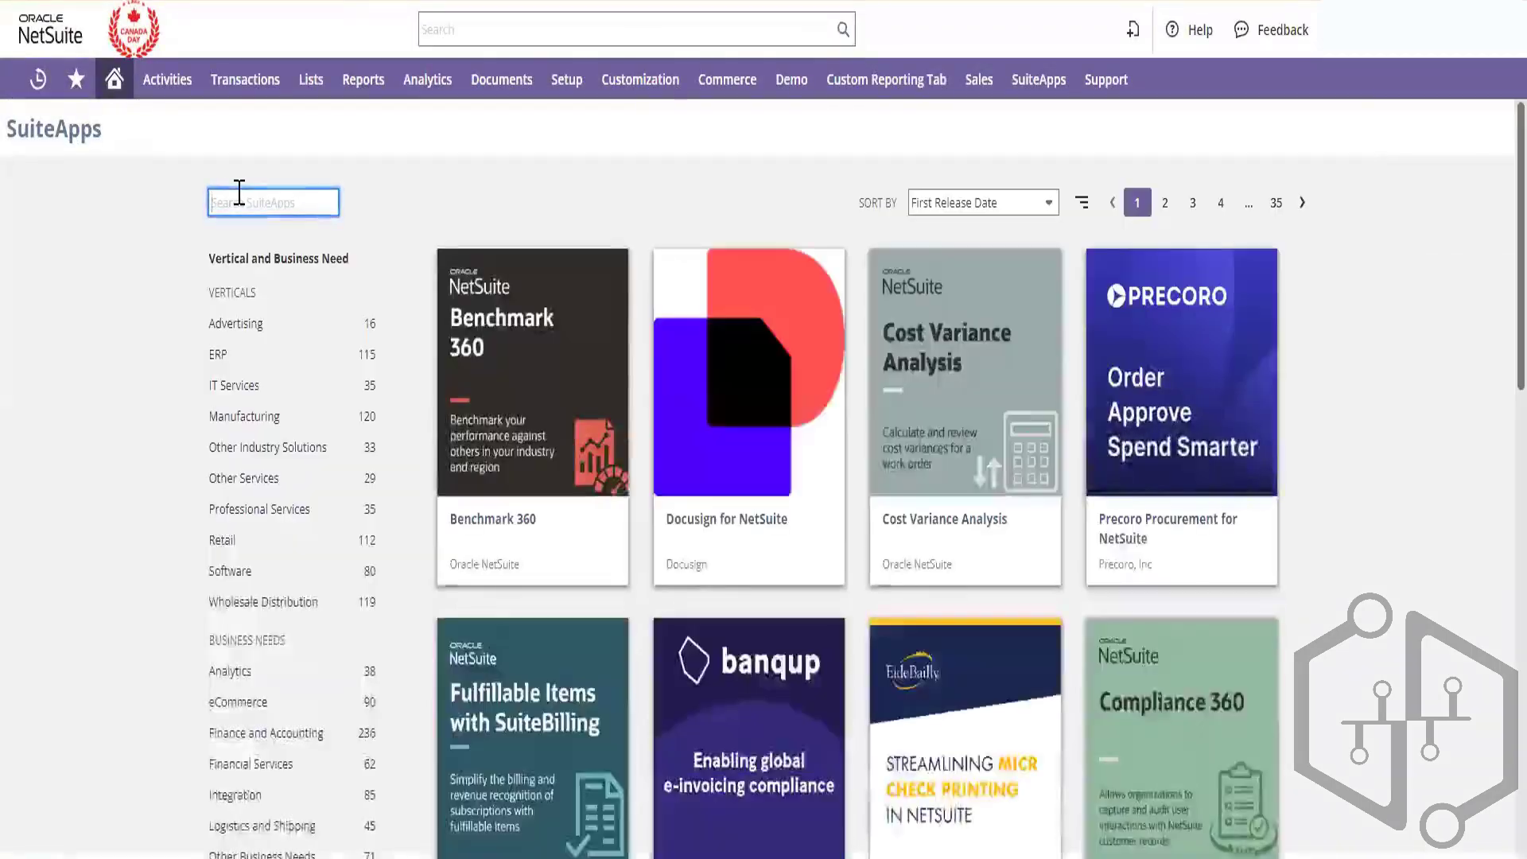
pyautogui.write('bank fee')
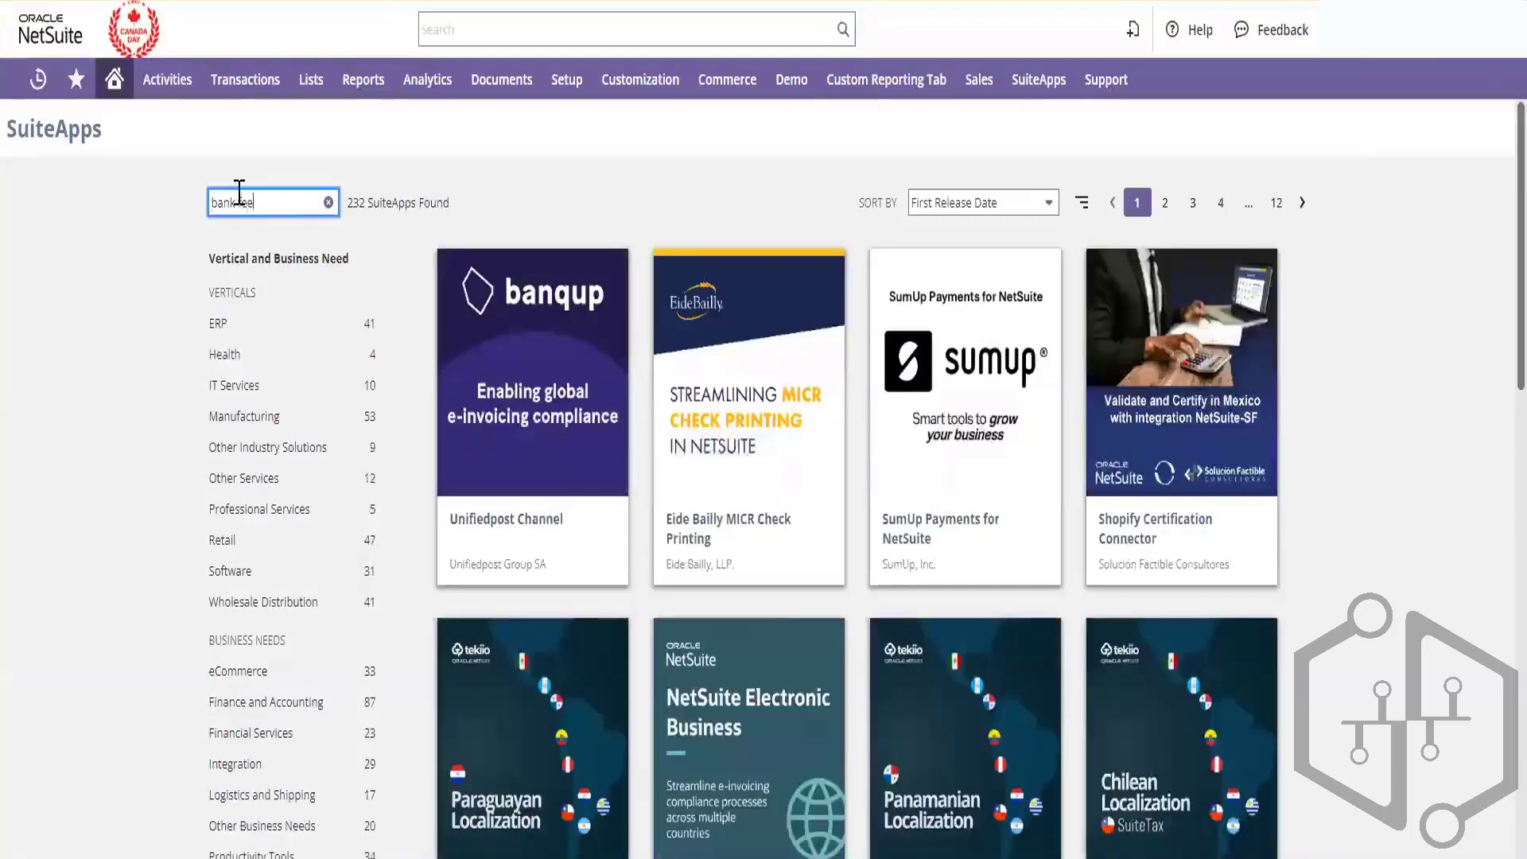
pyautogui.write('ds')
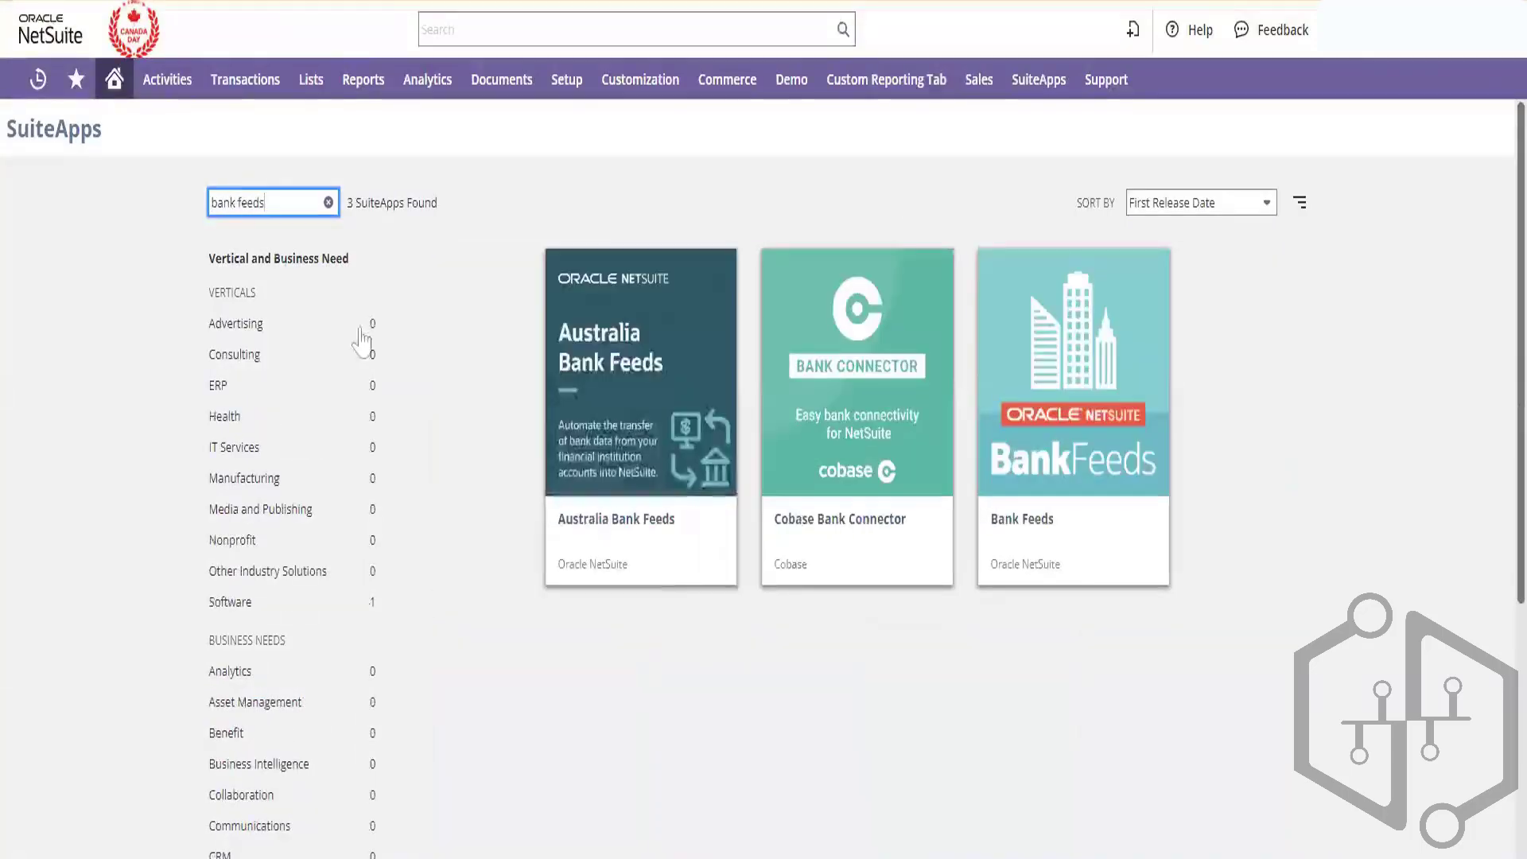
# - Open Oracle NetSuite's Bank Feeds SuiteApp and try to install it
pyautogui.click(1052, 427)
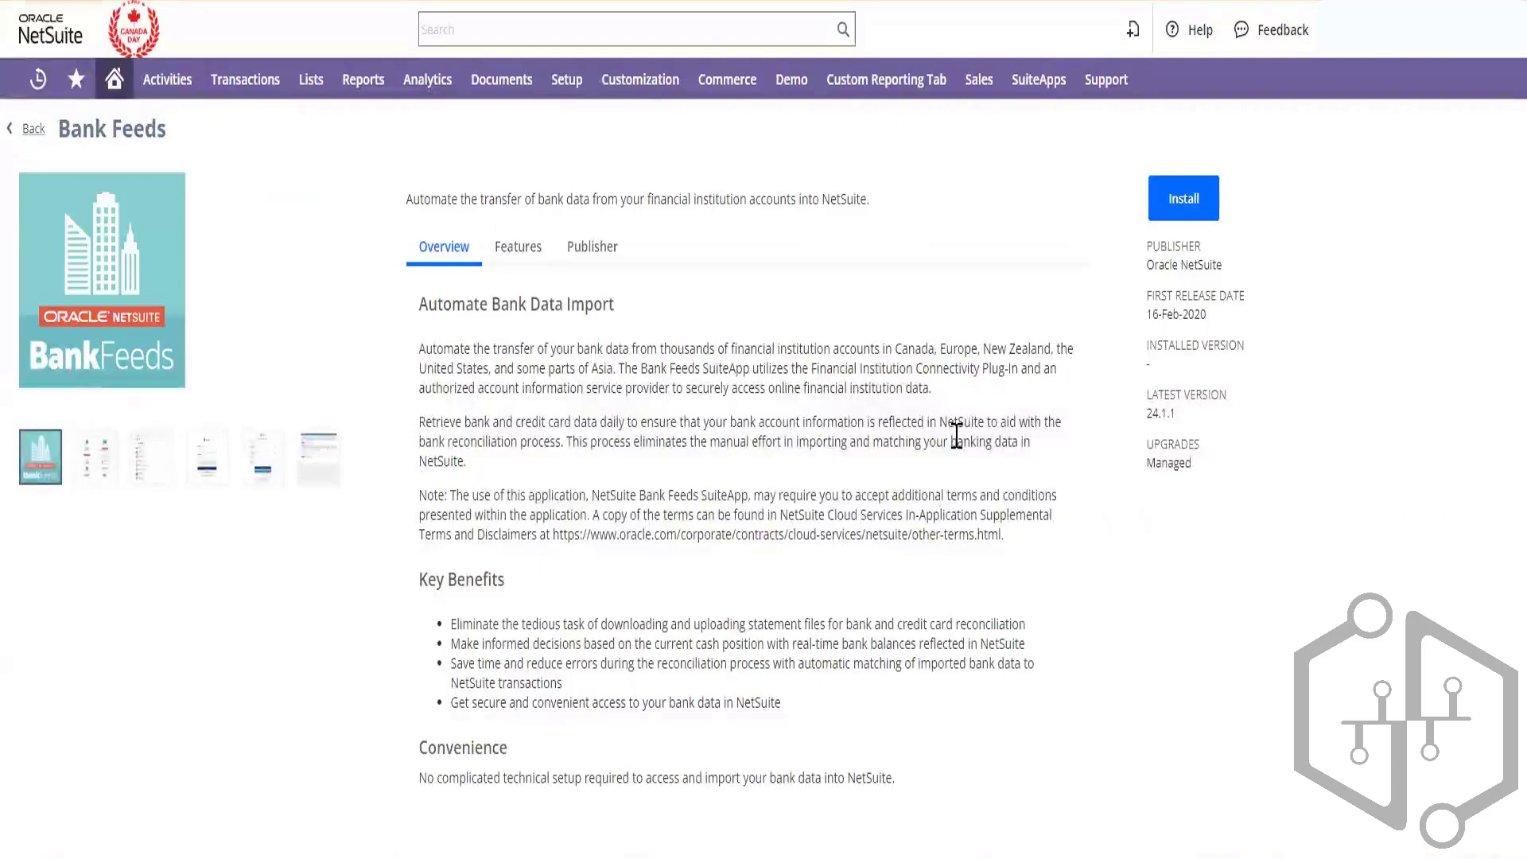
pyautogui.click(1174, 213)
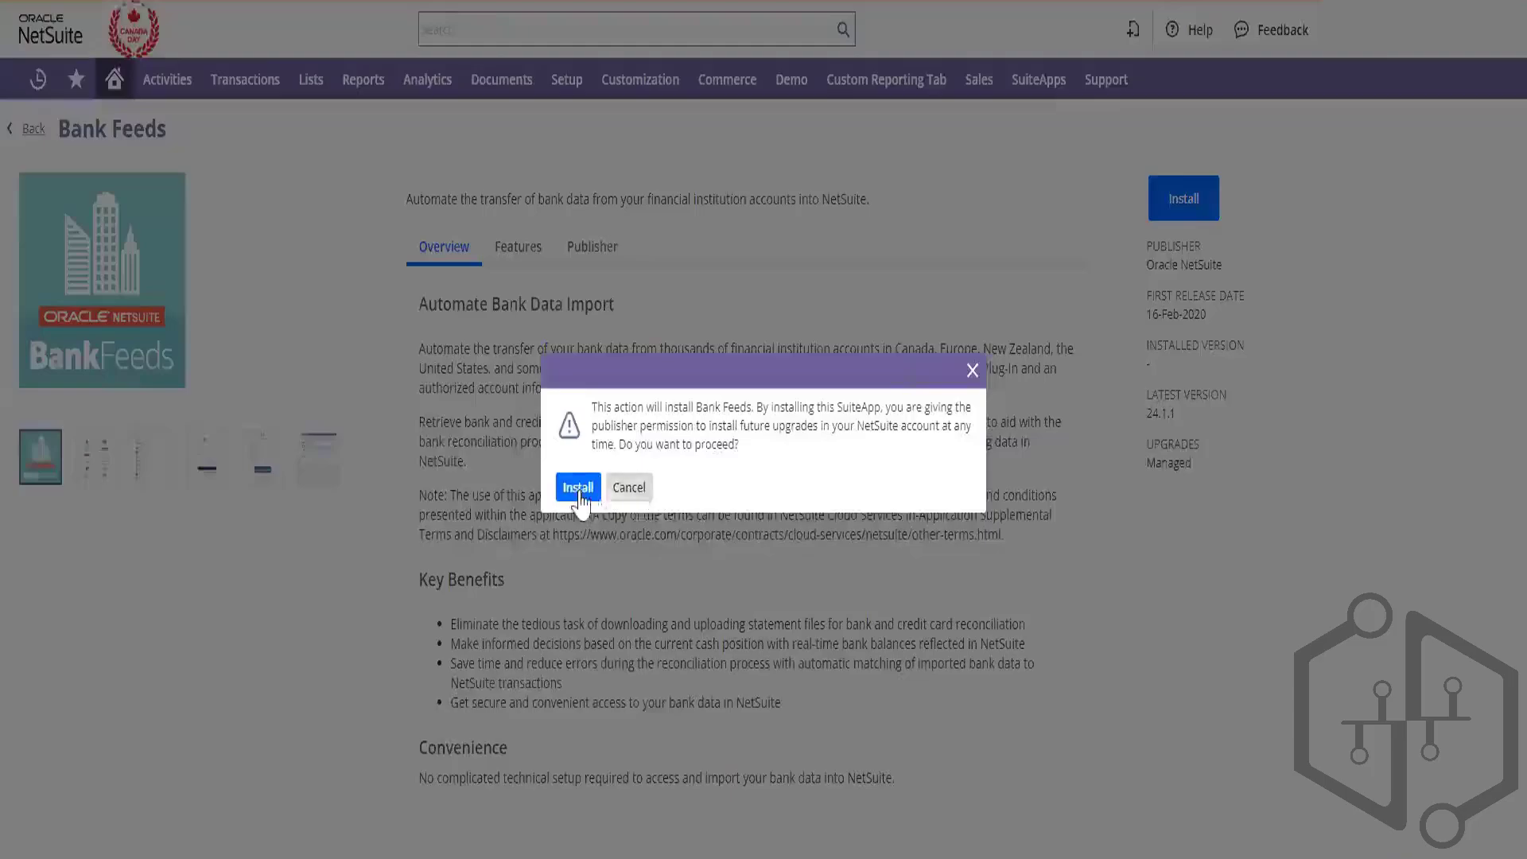
pyautogui.click(578, 488)
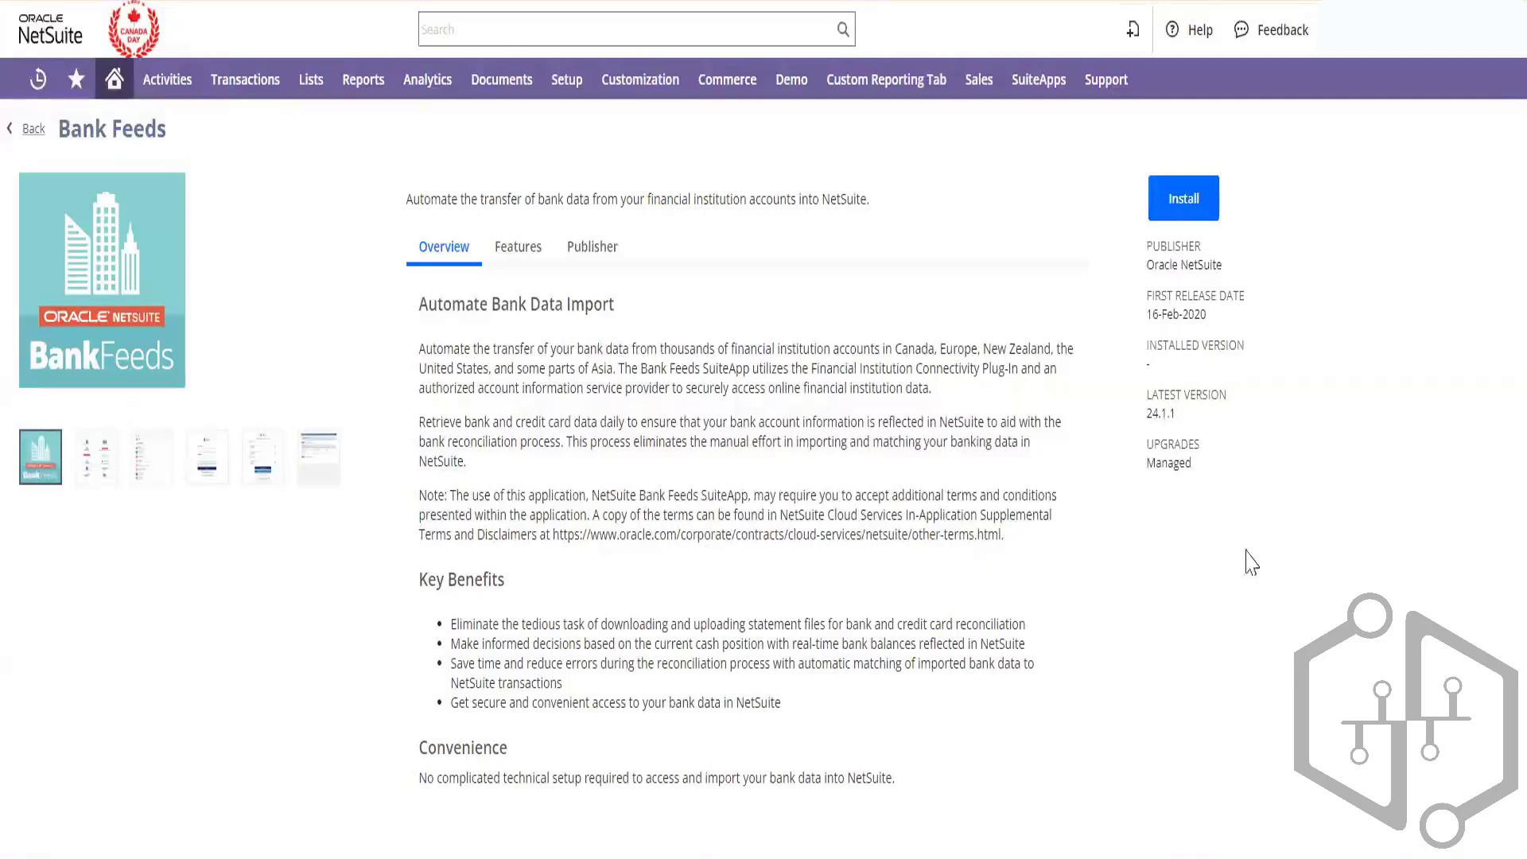
# - Open the bank transactions' Match Bank Data page in another browser tab, view it, and return to the Bank Feeds page
pyautogui.moveTo(245, 86)
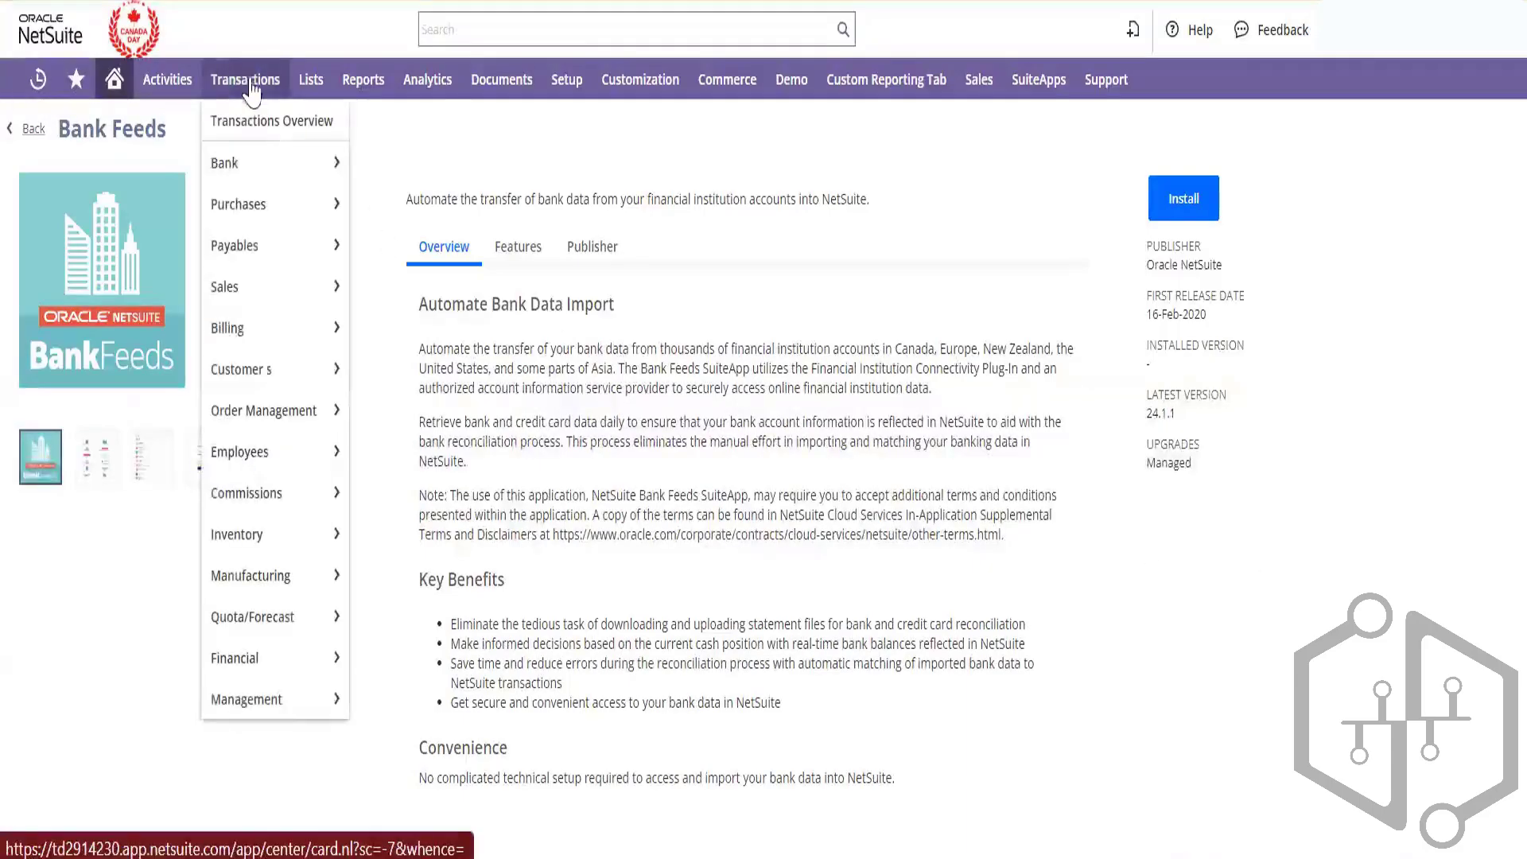
pyautogui.moveTo(283, 172)
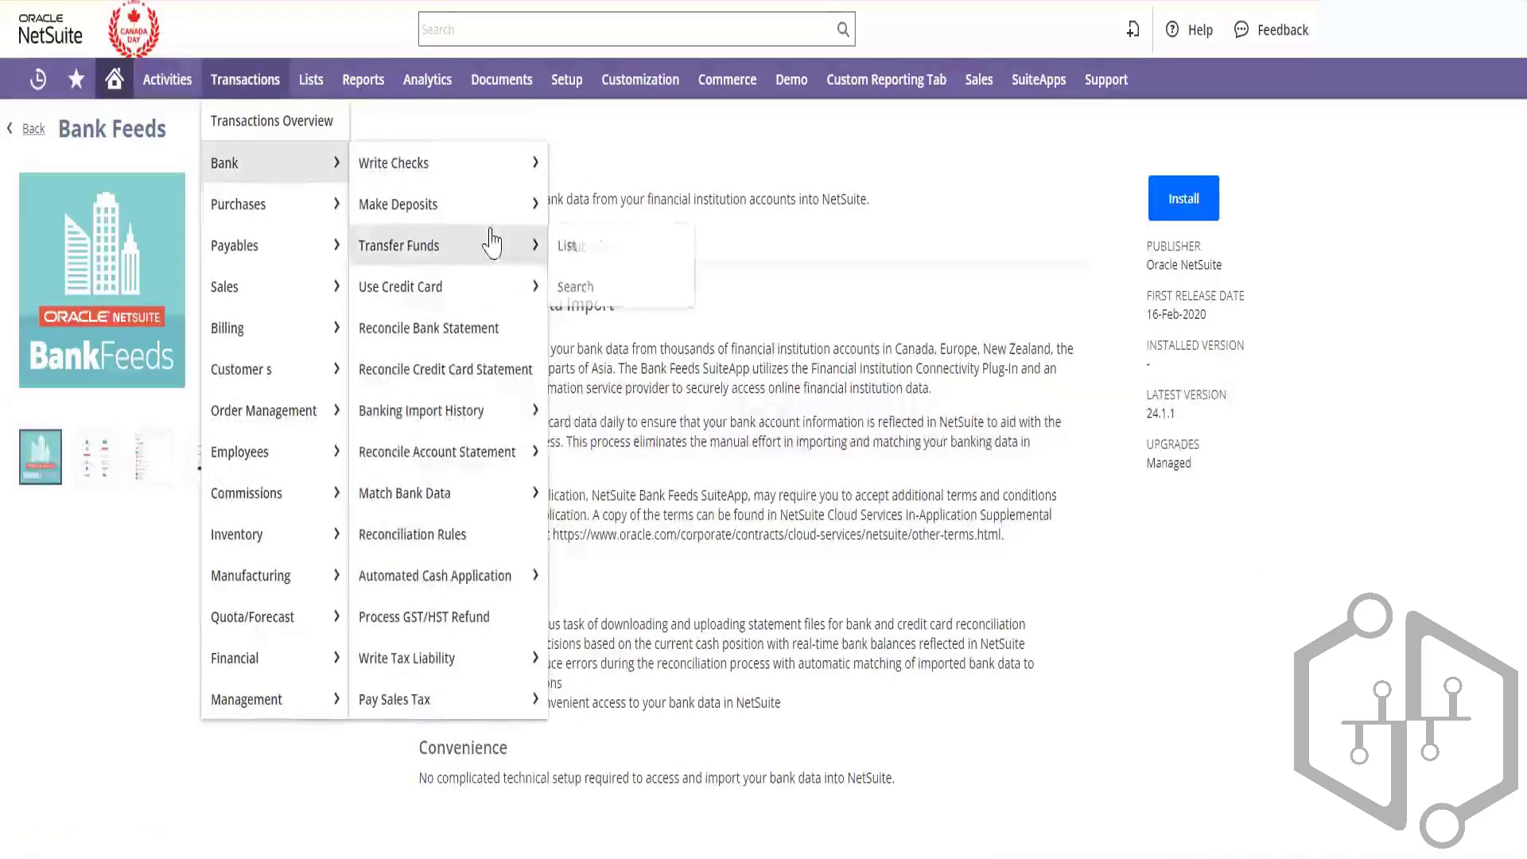
pyautogui.moveTo(487, 489)
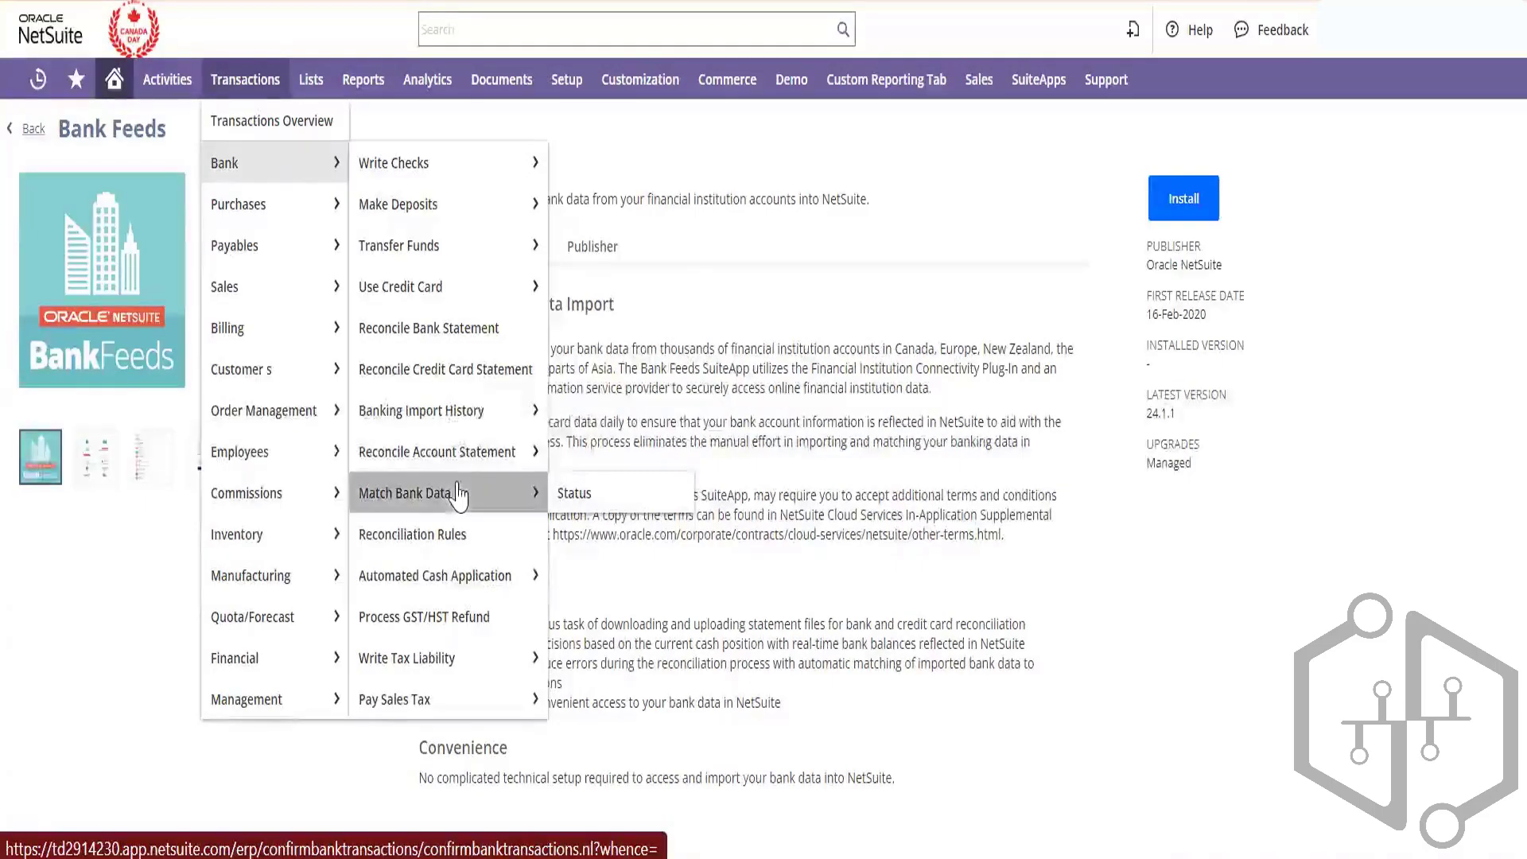
pyautogui.rightClick(458, 493)
pyautogui.click(556, 142)
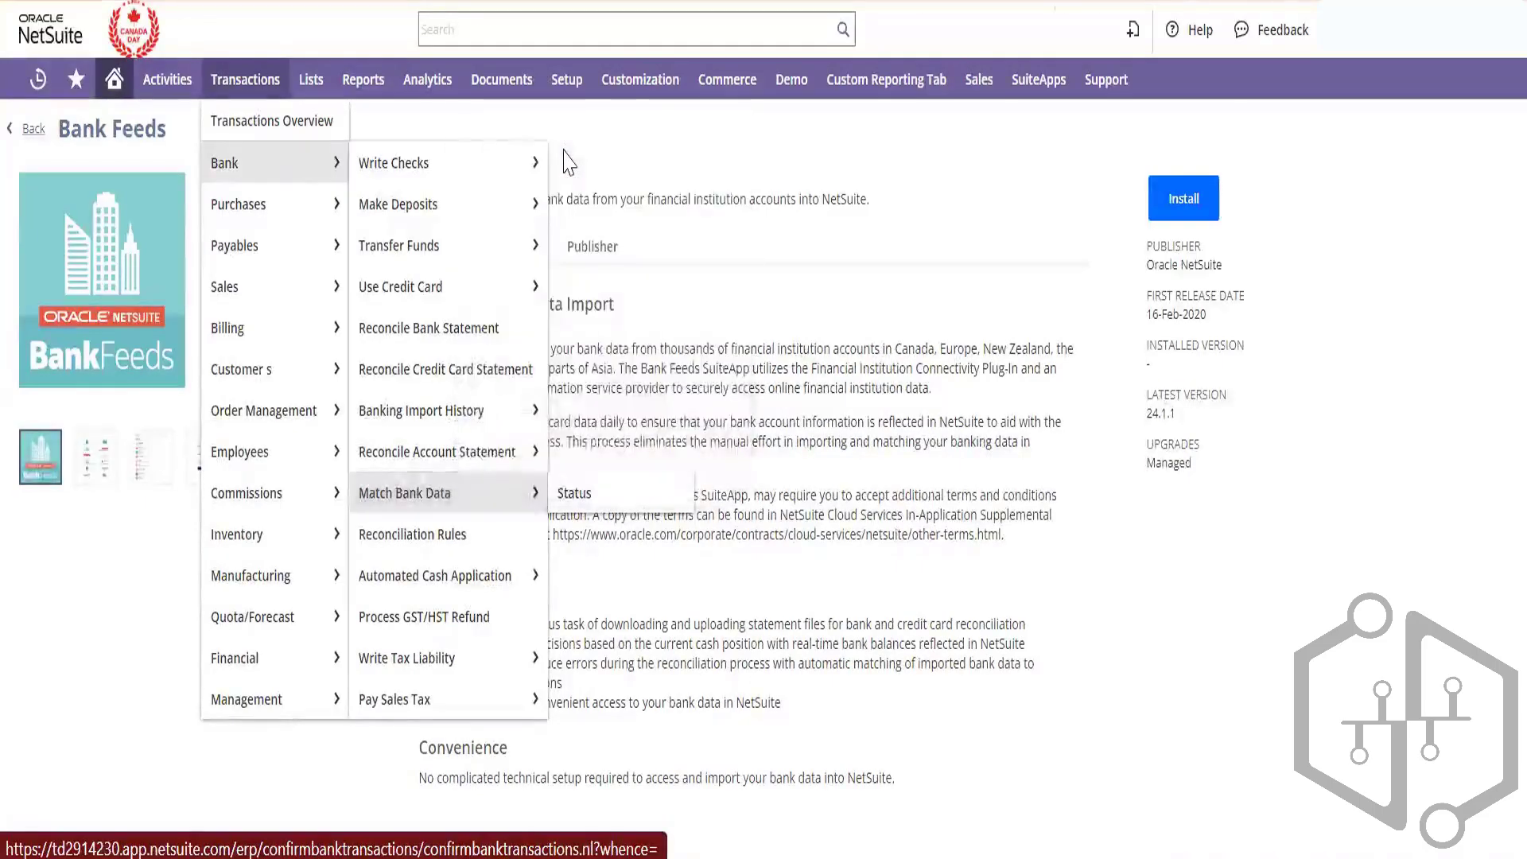
pyautogui.hotkey('ctrl', 'Tab')
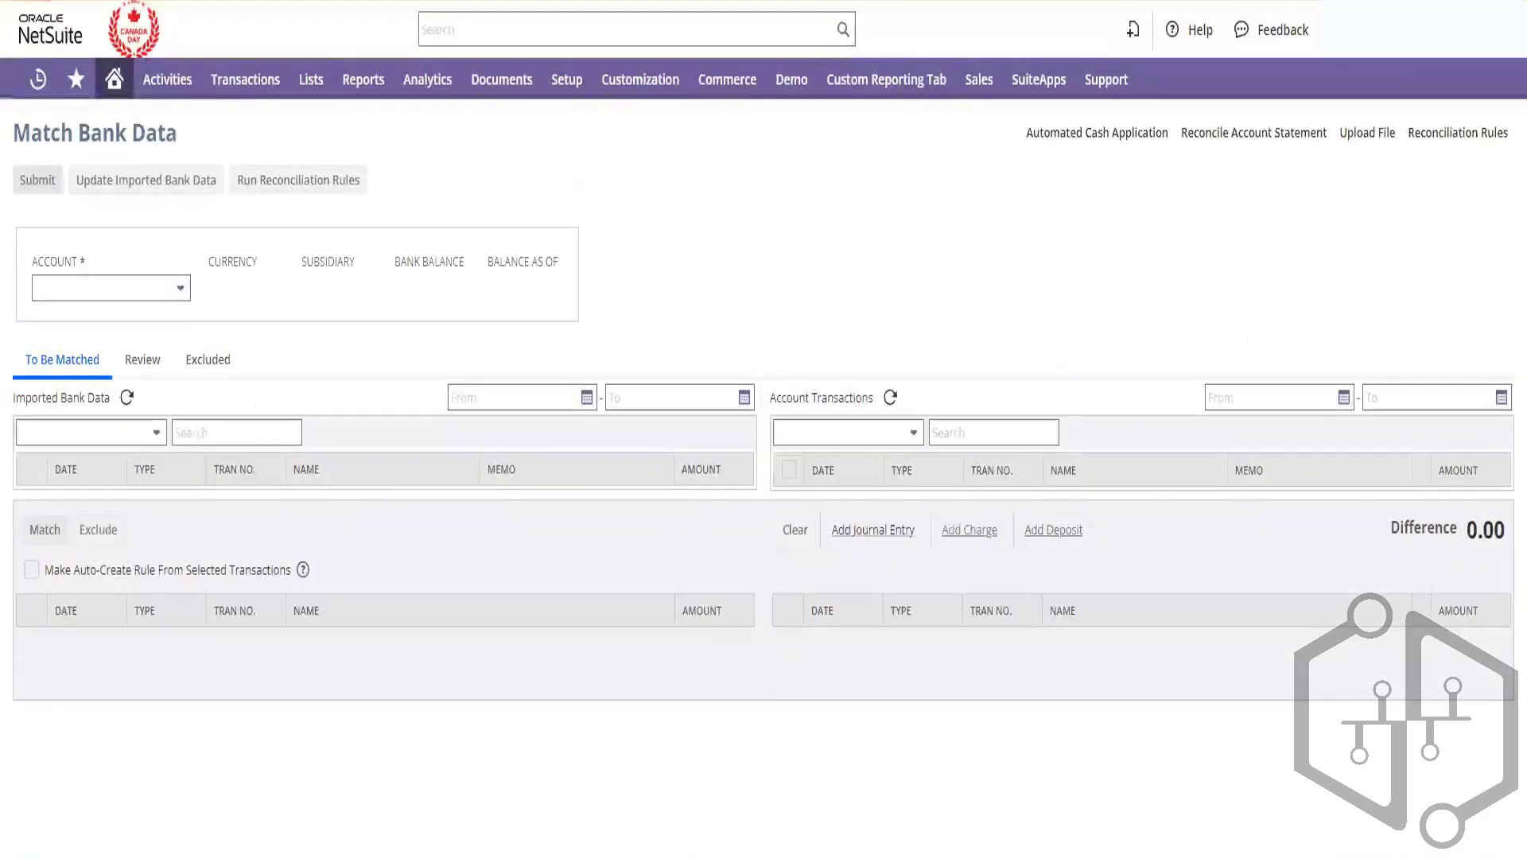
pyautogui.hotkey('ctrl', 'shift', 'Tab')
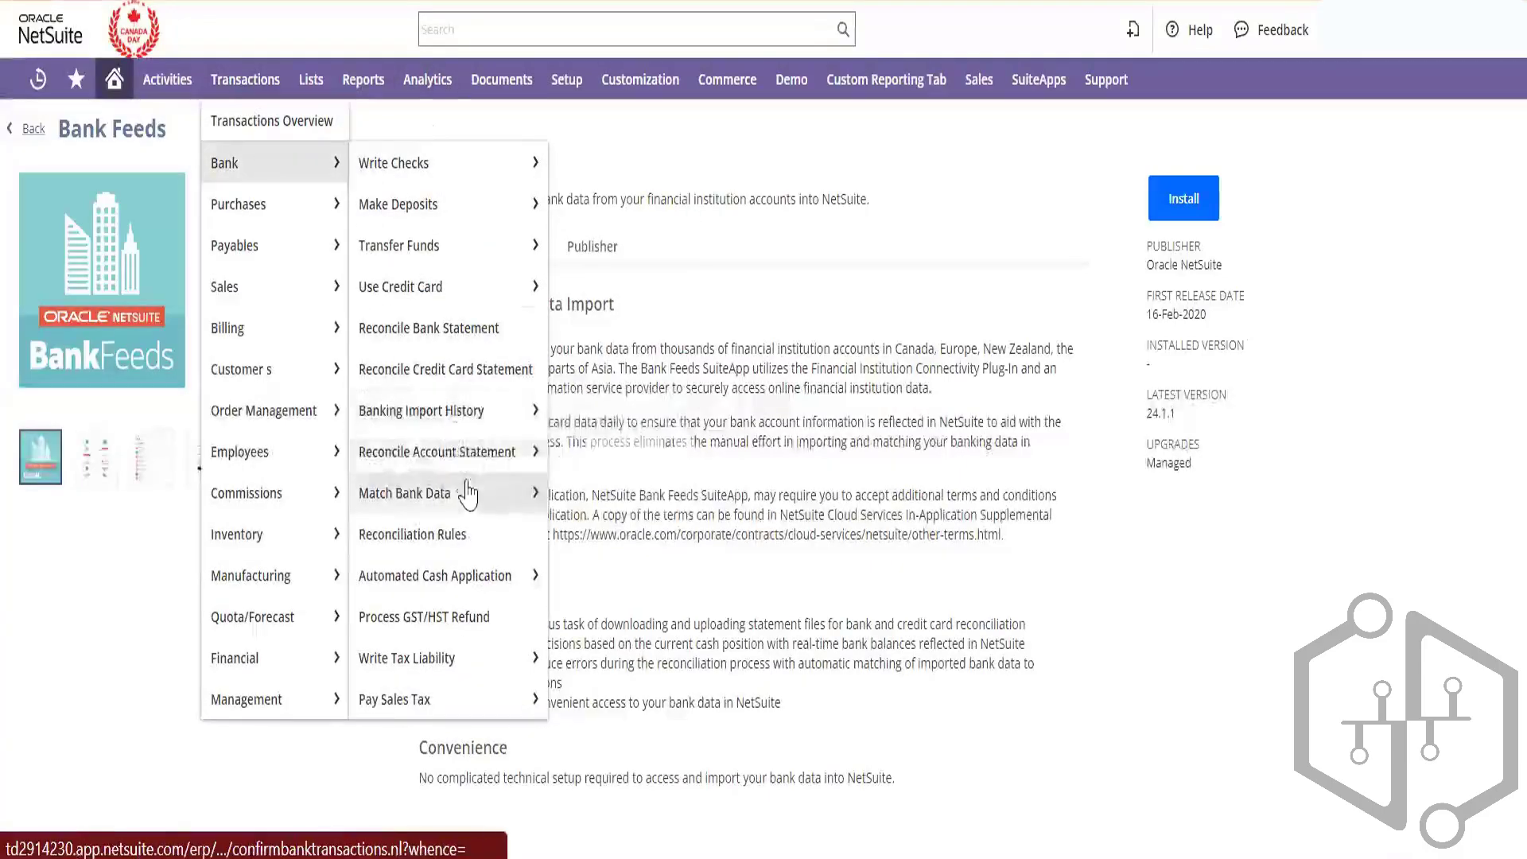
pyautogui.moveTo(467, 493)
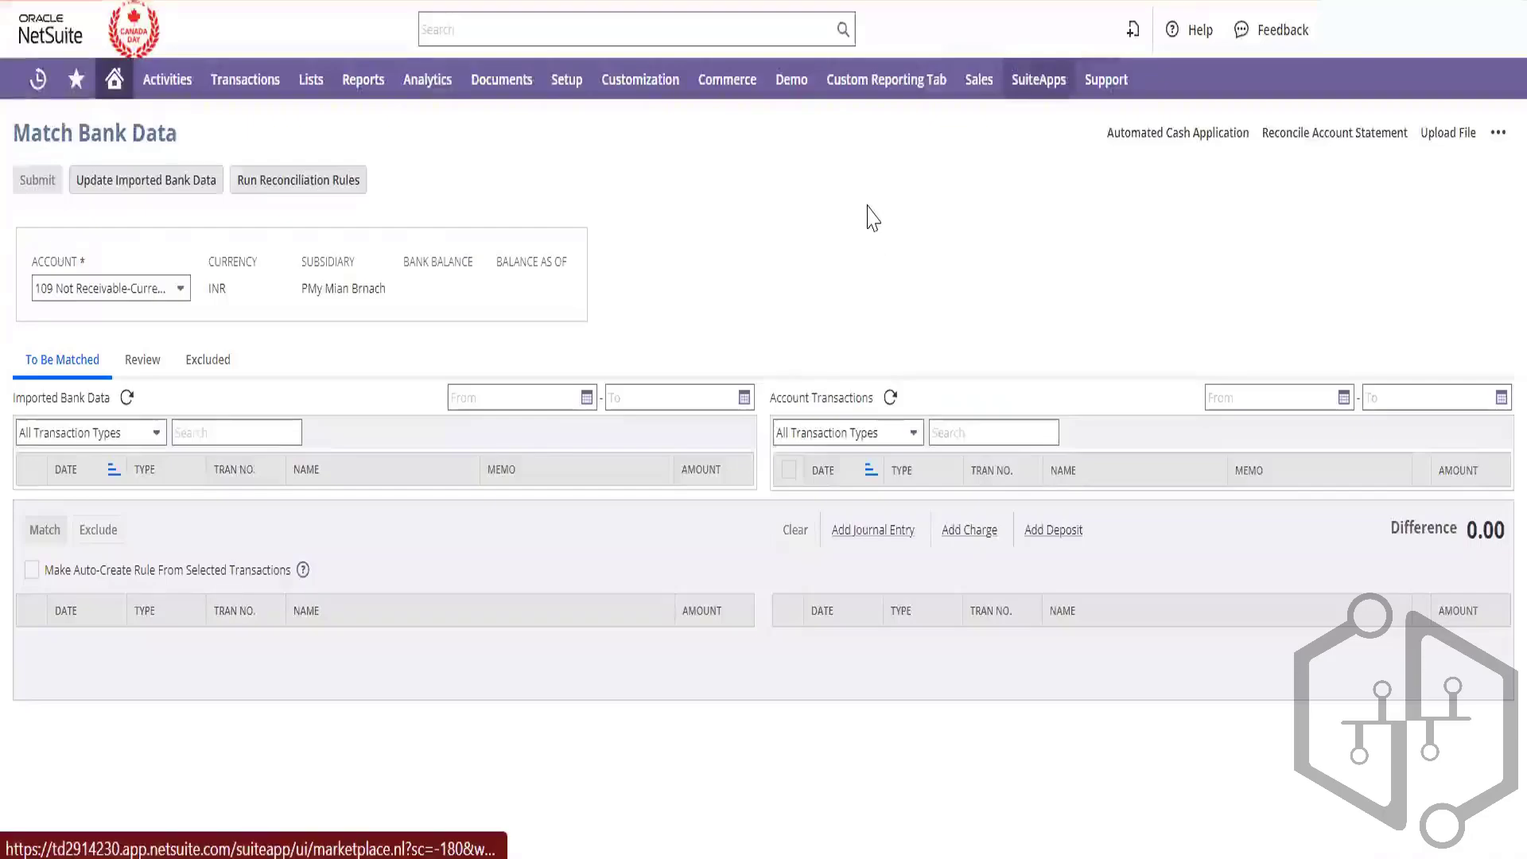
# - Open SuiteAnswers from NetSuite's support options
pyautogui.moveTo(1104, 94)
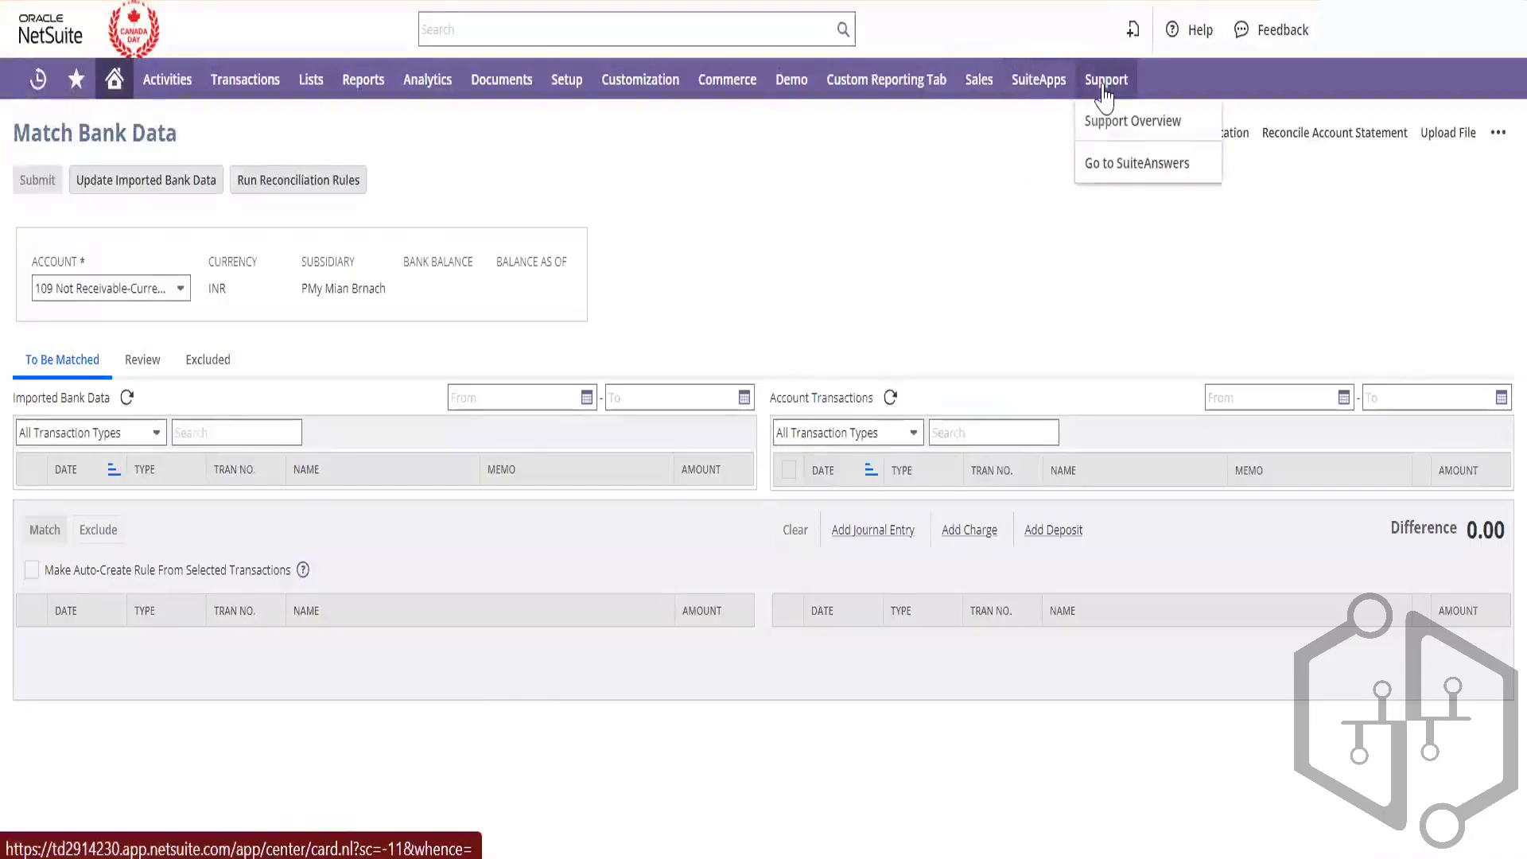
pyautogui.click(1124, 159)
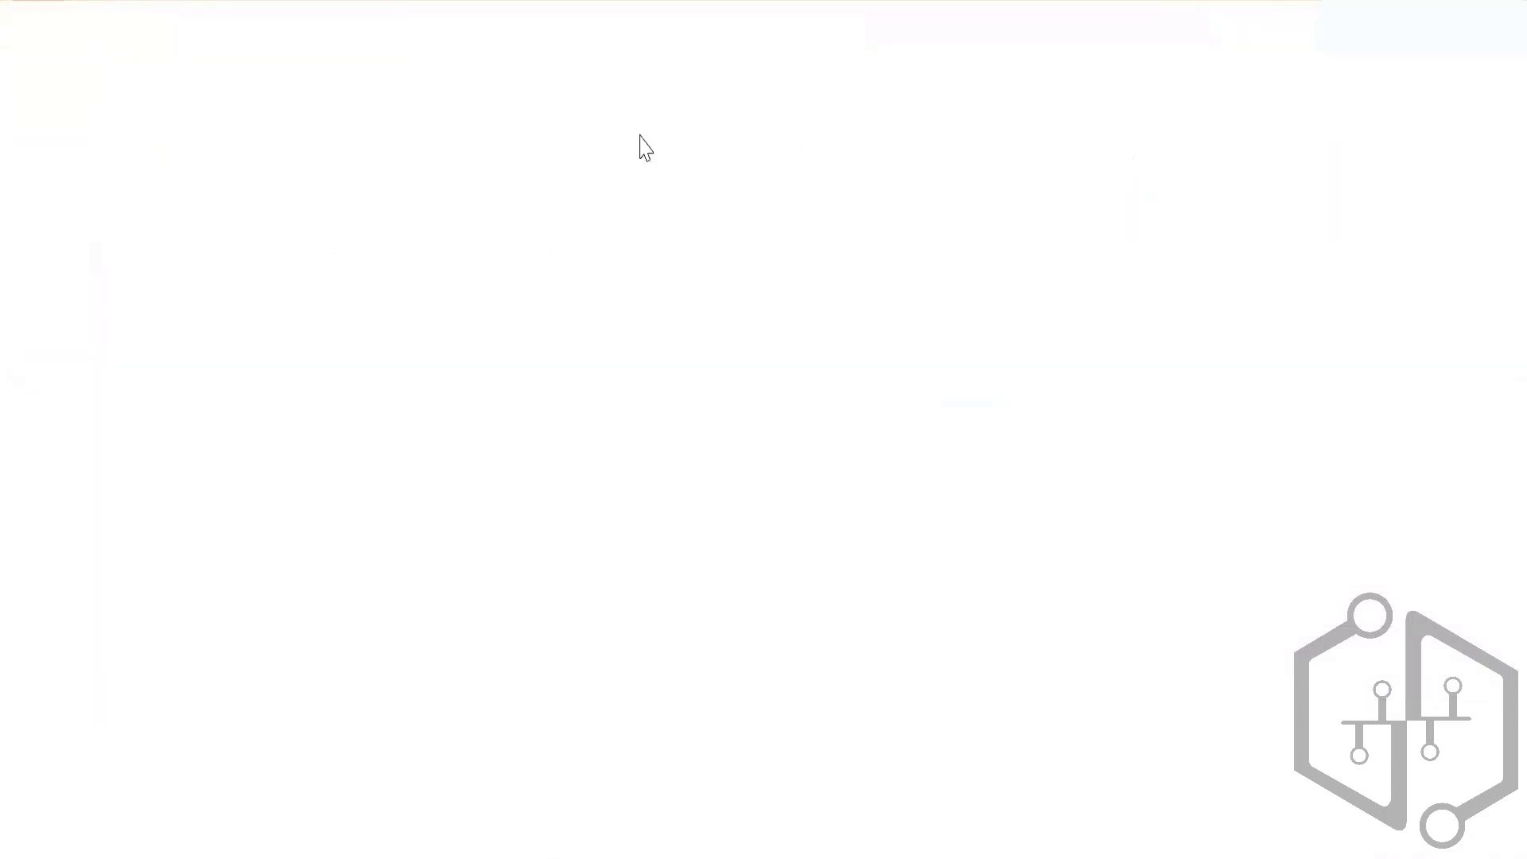